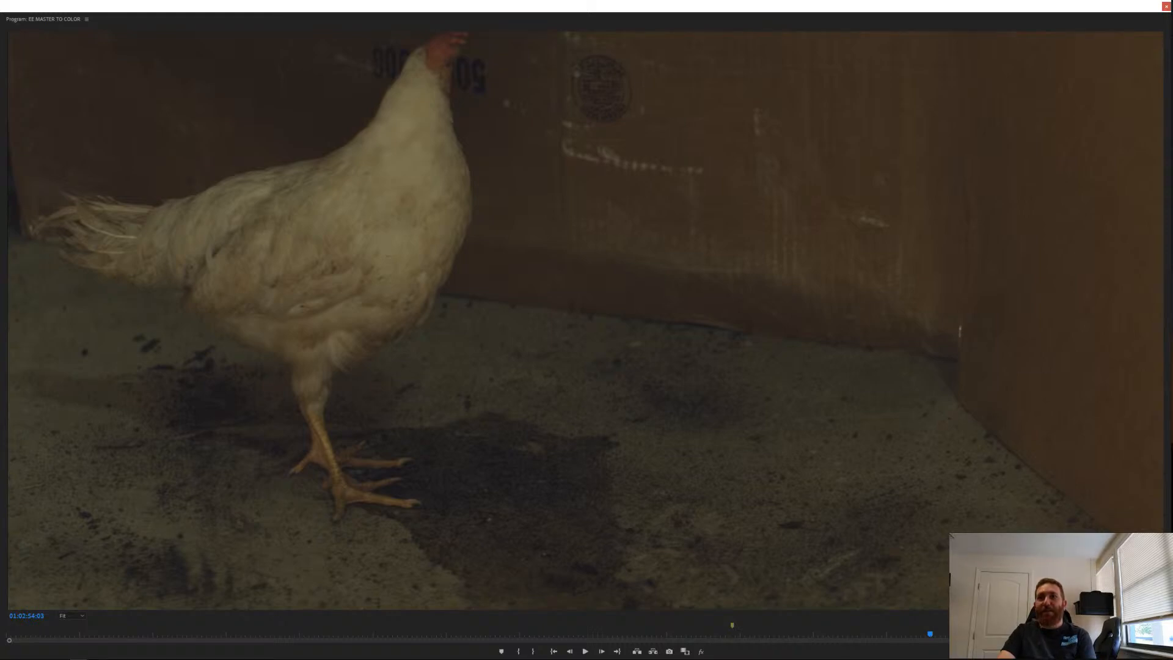
Step through the edit points around the chicken shot in the sequence to review the neighbouring shots.
{"action": "key", "text": "Up"}
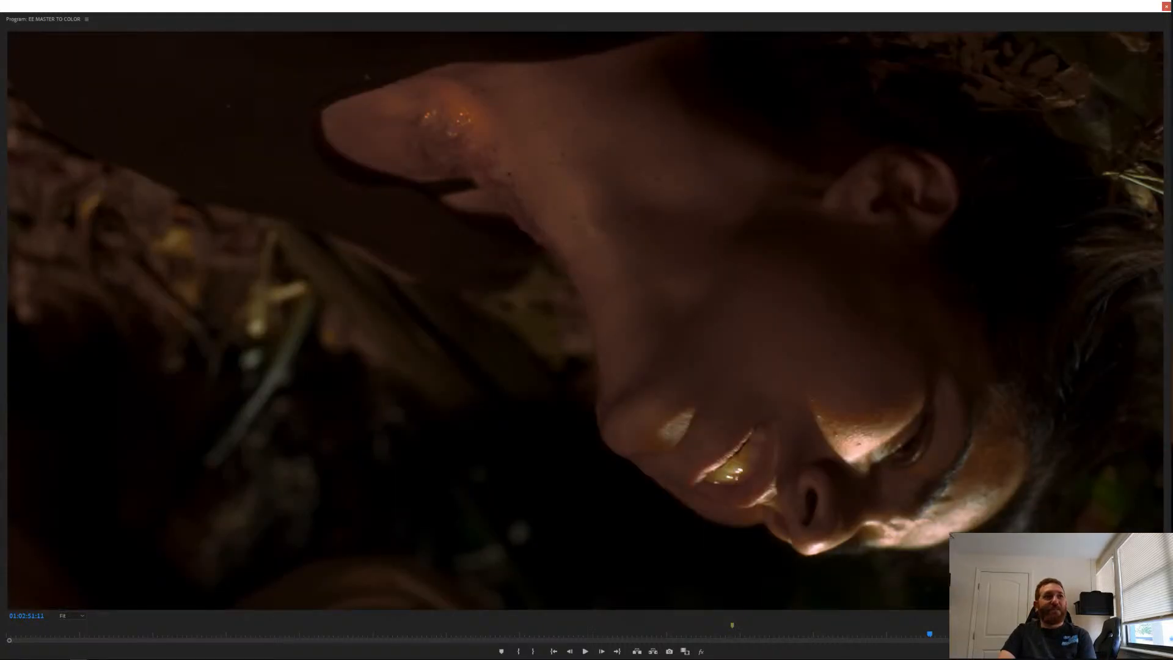
{"action": "key", "text": "Down"}
{"action": "key", "text": "Down"}
{"action": "key", "text": "Down"}
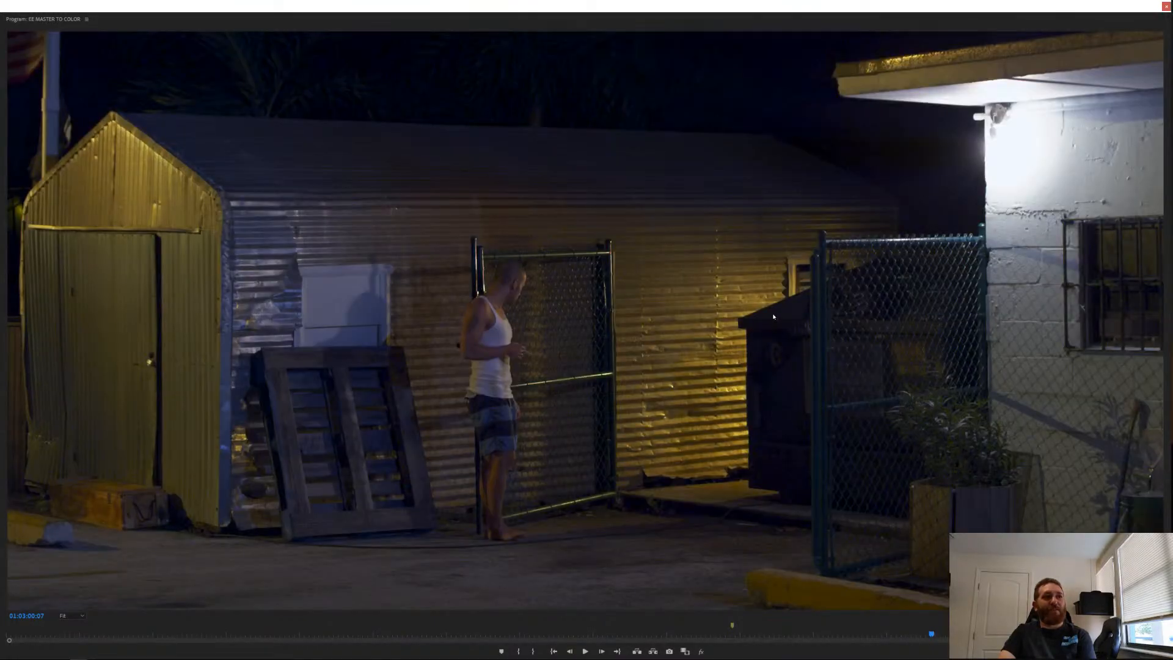
{"action": "key", "text": "Up"}
{"action": "key", "text": "Up"}
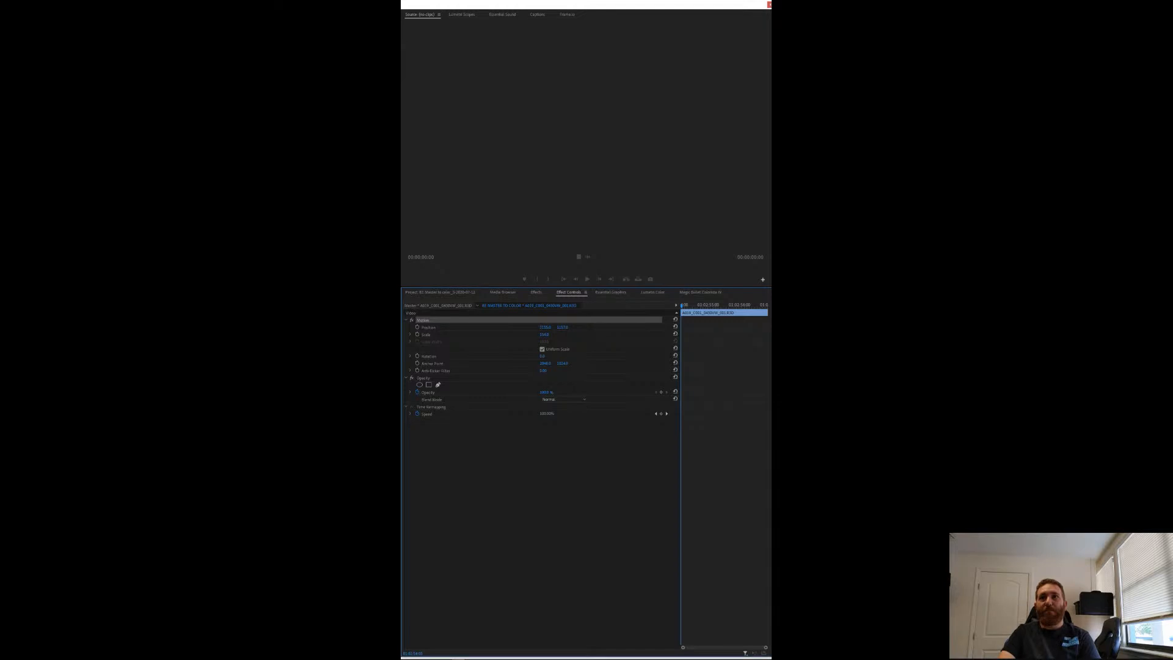
Select the chicken clip at the playhead in the sequence and match-frame it into the Source Monitor.
{"action": "key", "text": "ctrl+shift+a"}
{"action": "key", "text": "d"}
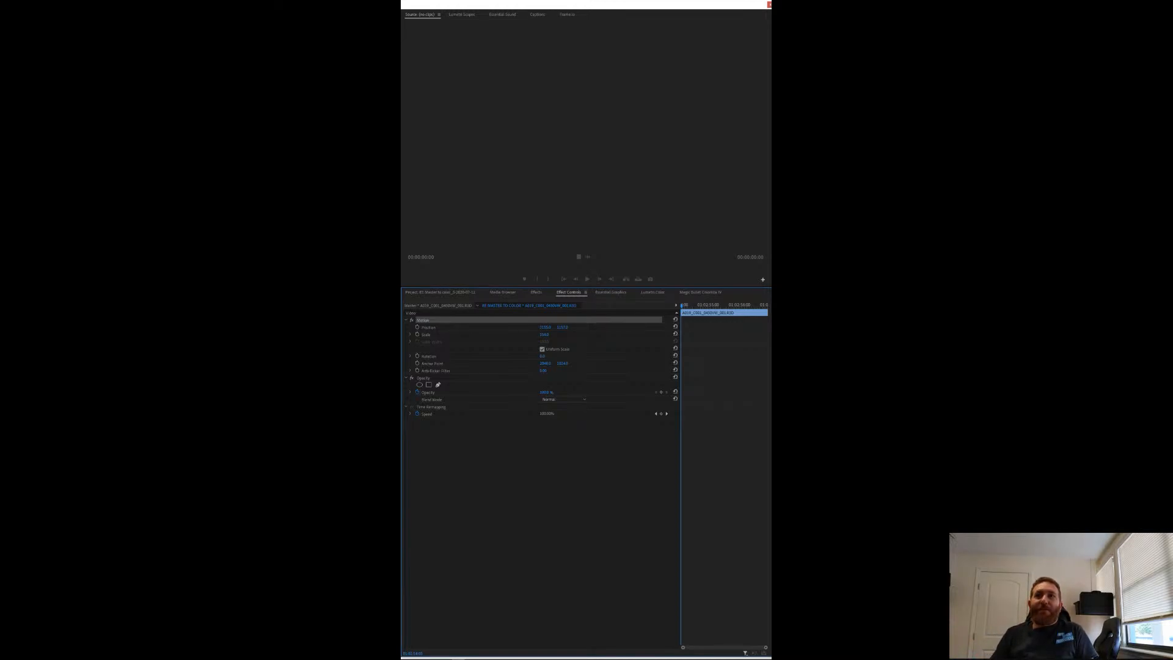
{"action": "key", "text": "ctrl+shift+a"}
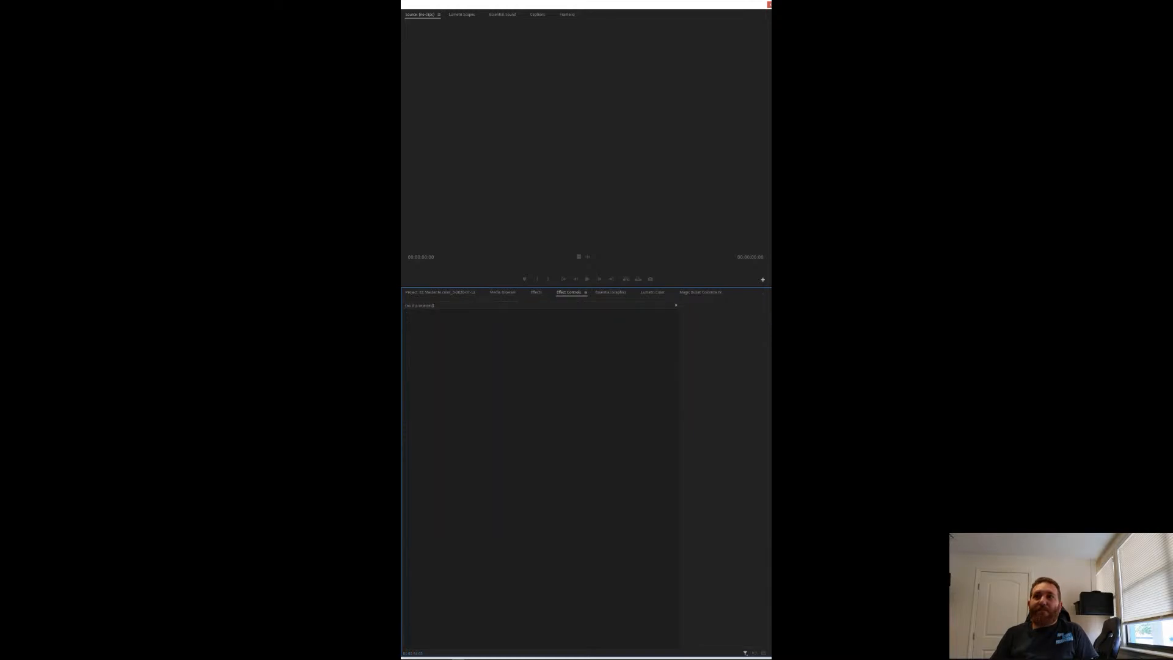
{"action": "key", "text": "d"}
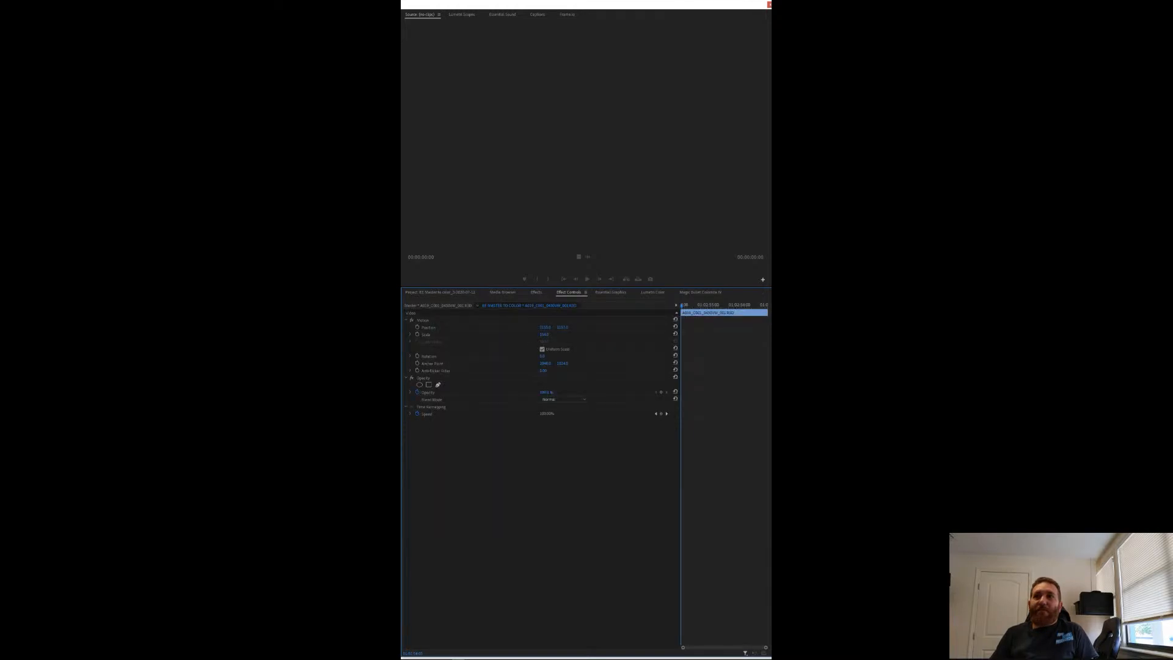
{"action": "key", "text": "f"}
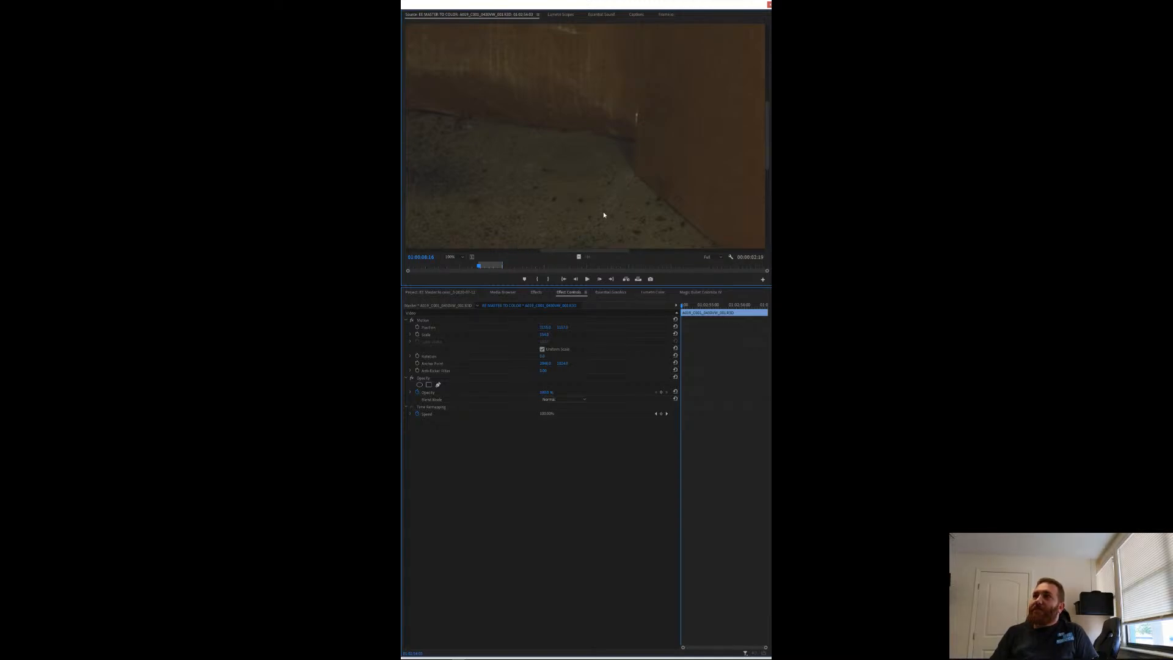
Set the Source Monitor zoom to Fit and examine the full uncropped chicken frame.
{"action": "key", "text": "Right"}
{"action": "key", "text": "Right"}
{"action": "key", "text": "Right"}
{"action": "left_click", "coordinate": [452, 257]}
{"action": "left_click", "coordinate": [453, 268]}
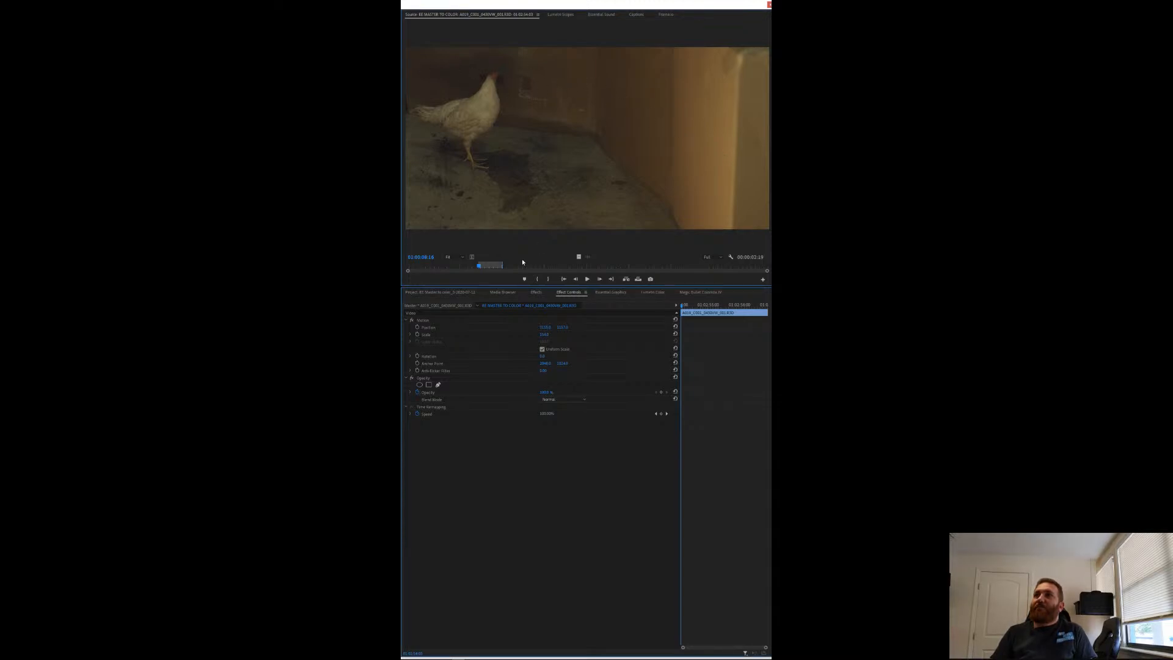
{"action": "left_click_drag", "start_coordinate": [510, 267], "coordinate": [709, 242]}
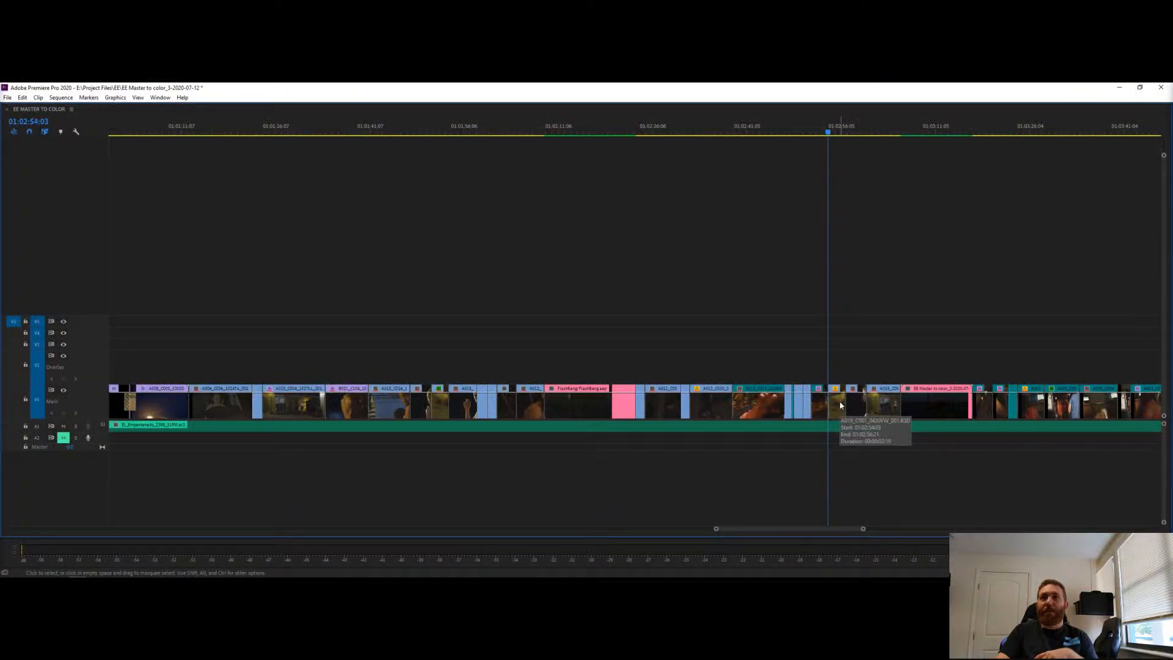
Replace the chicken clip A019_C001_0430VW_001.R3D in the sequence with an After Effects composition.
{"action": "scroll", "coordinate": [841, 402], "scroll_direction": "up", "scroll_amount": 10}
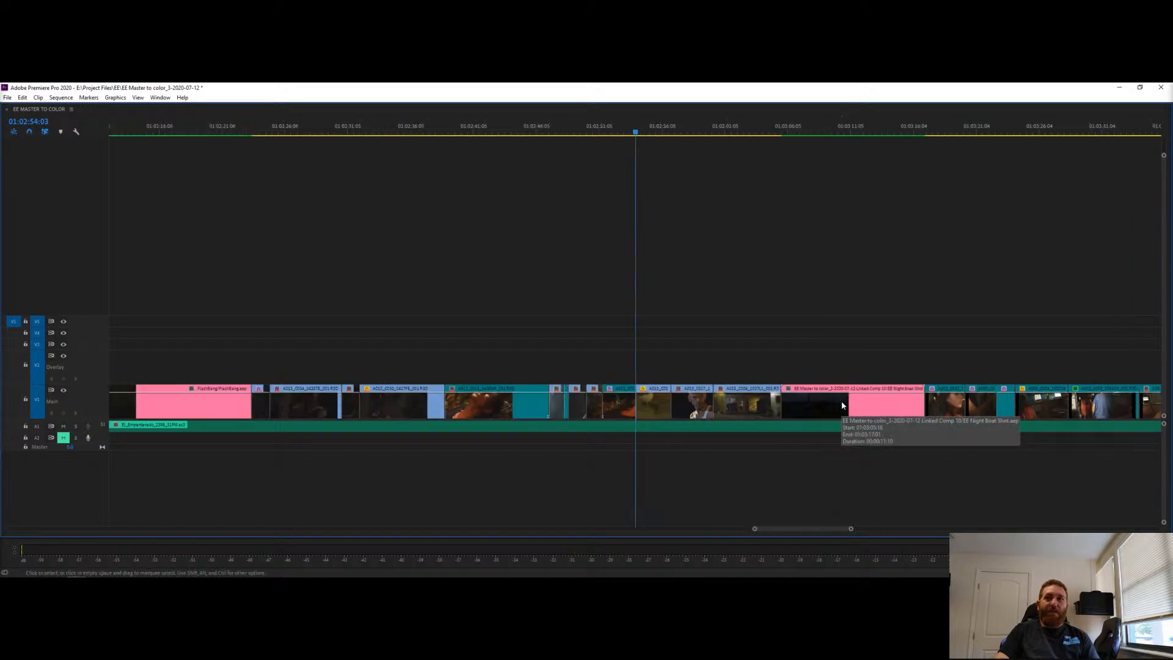
{"action": "right_click", "coordinate": [736, 414]}
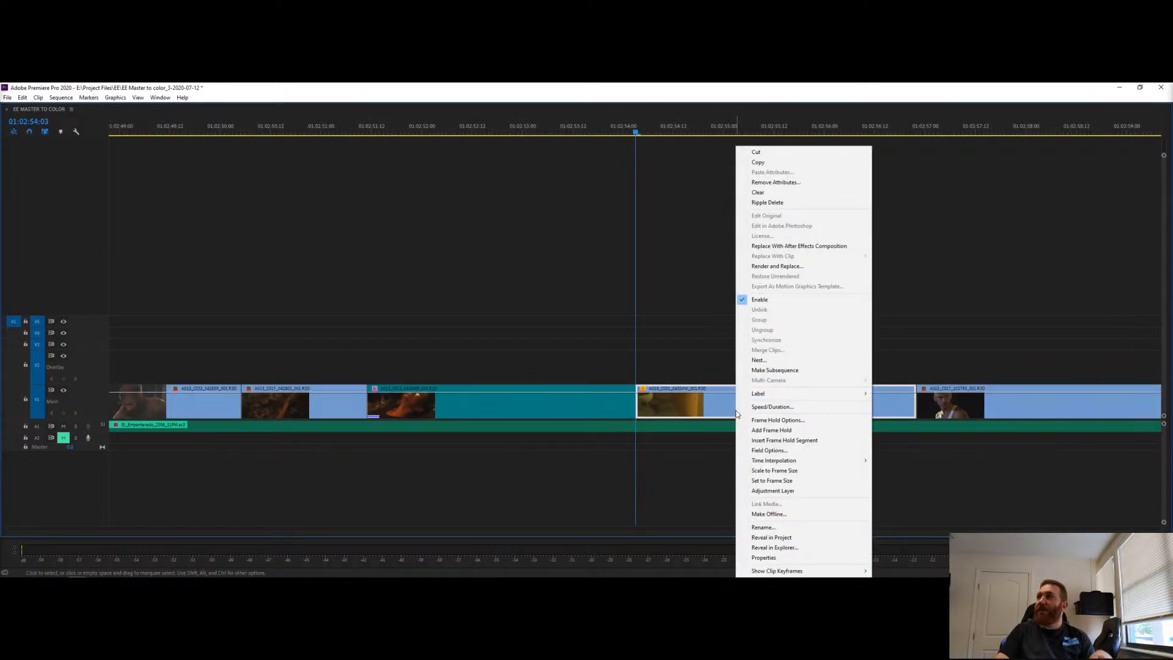
{"action": "left_click", "coordinate": [747, 247]}
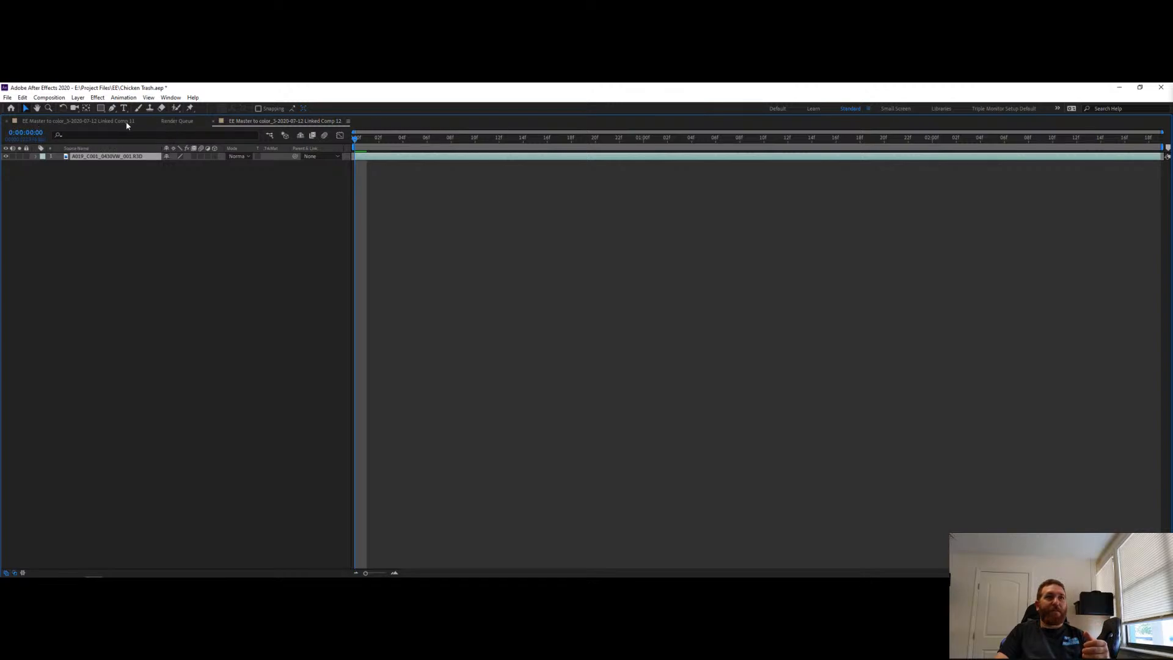
Close the Linked Comp 11 timeline in After Effects and switch back to Premiere Pro.
{"action": "left_click", "coordinate": [6, 122]}
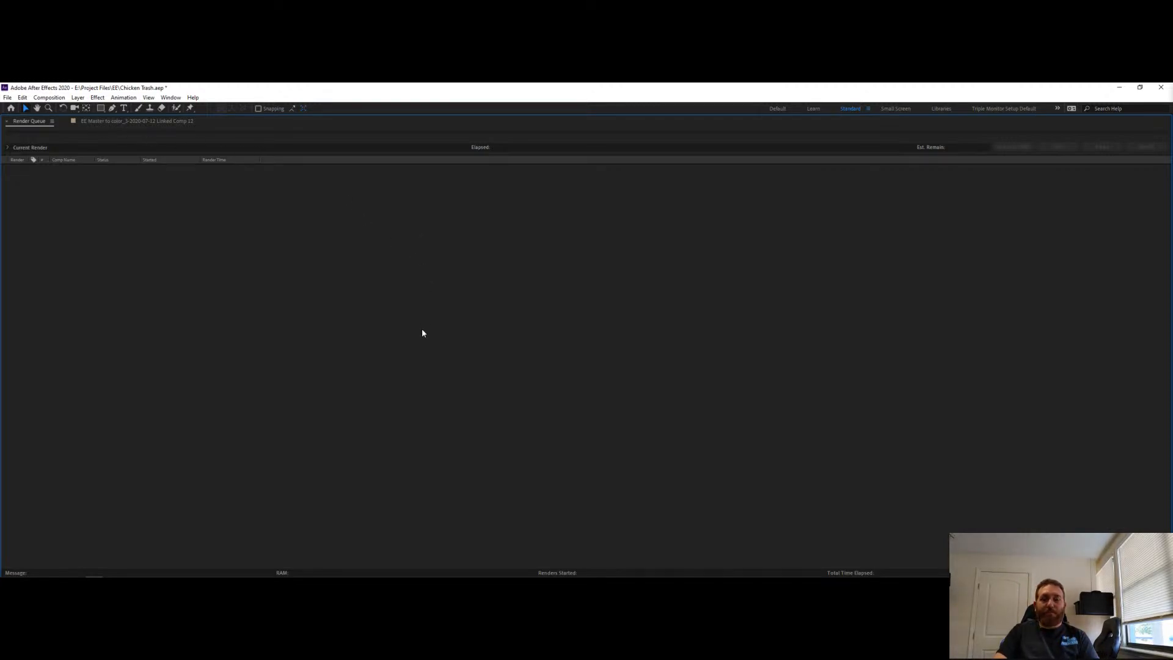
{"action": "mouse_move", "coordinate": [241, 566]}
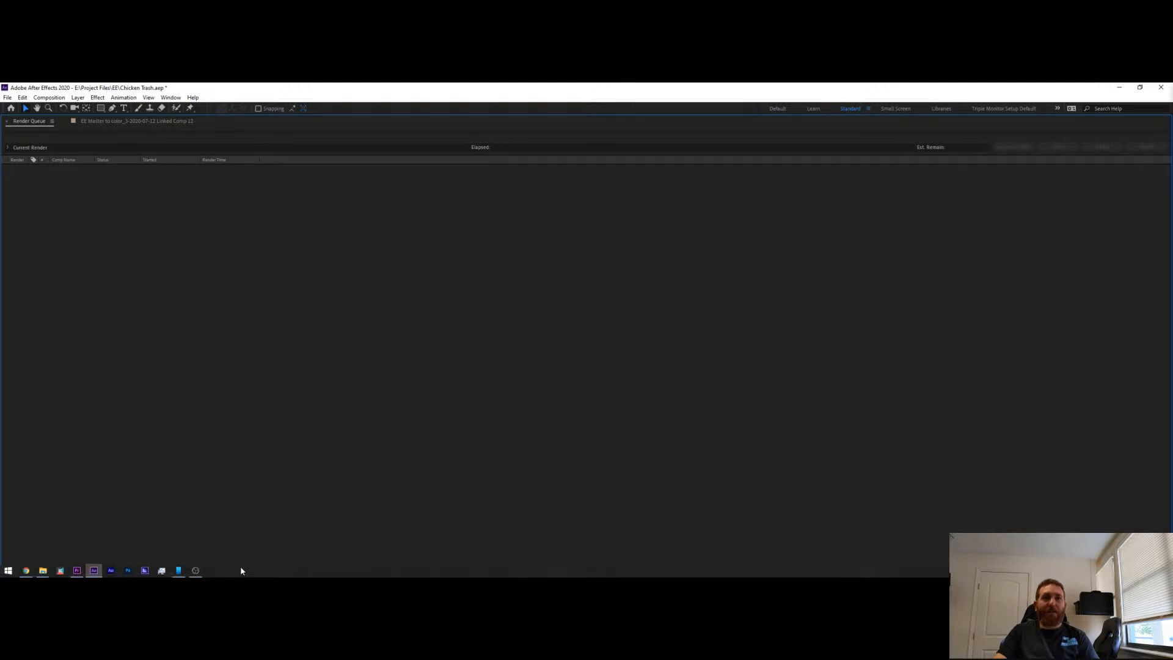
{"action": "mouse_move", "coordinate": [197, 577]}
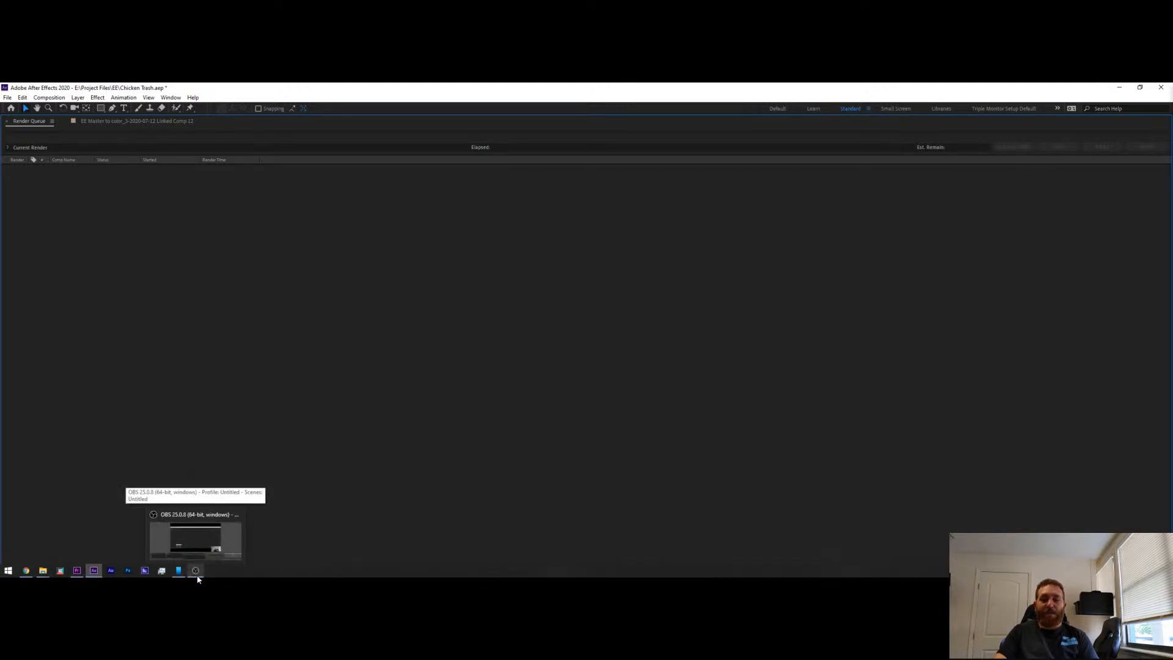
{"action": "left_click", "coordinate": [80, 574]}
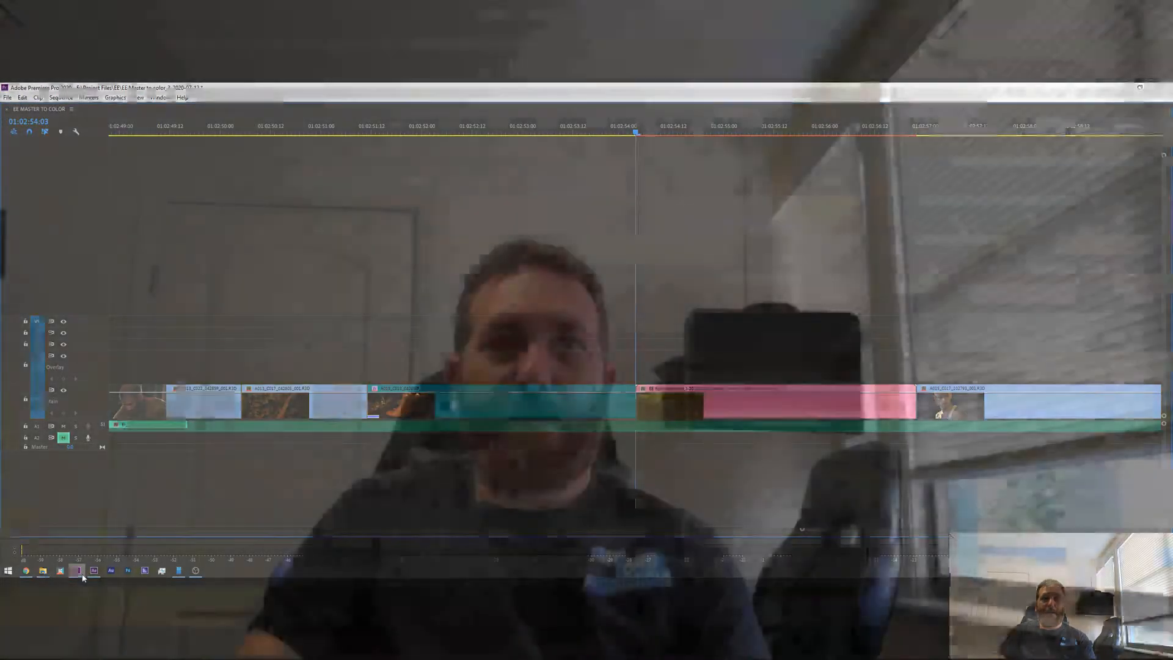
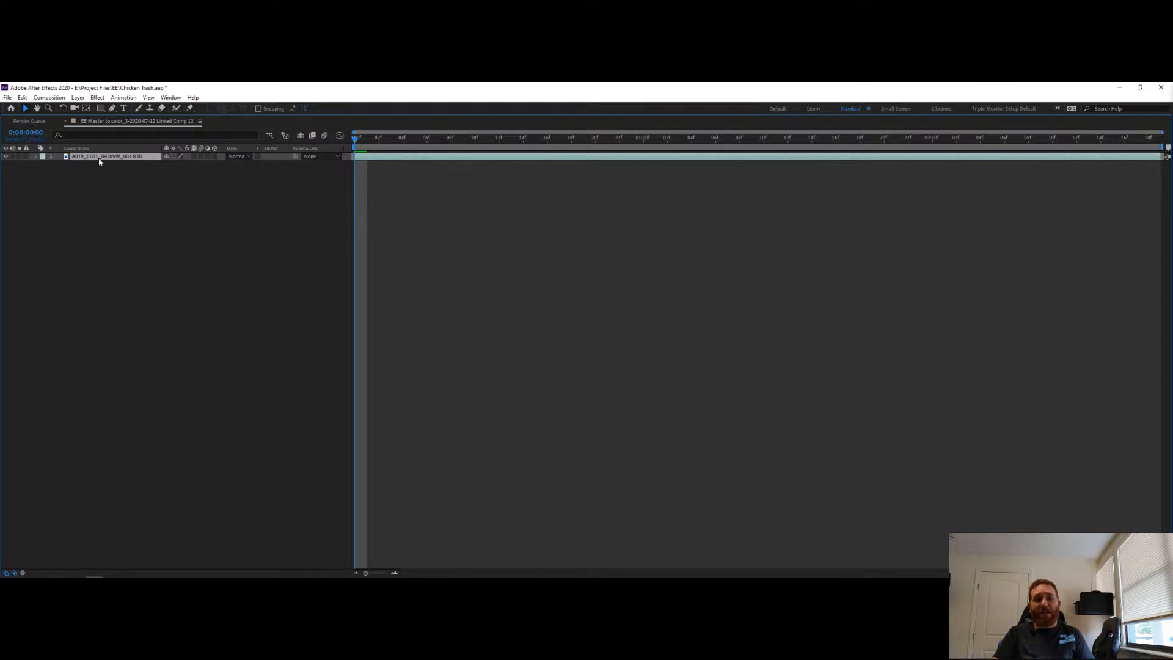
Apply the Tint effect to the chicken footage layer in Linked Comp 12 and delete it again.
{"action": "key", "text": "ctrl+space"}
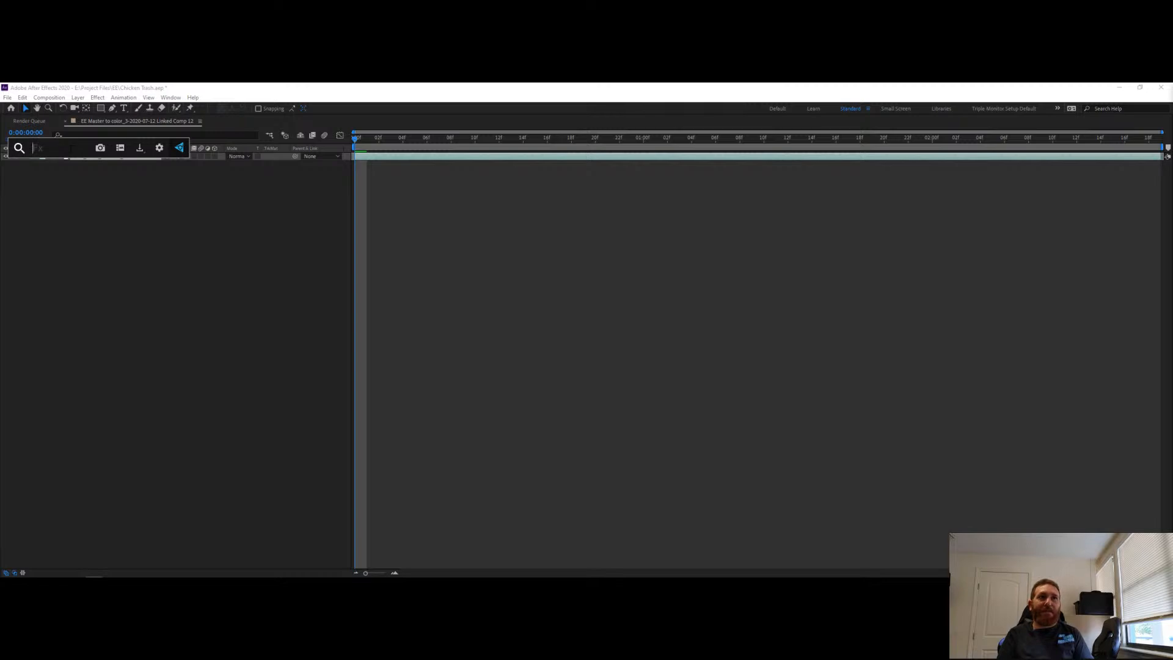
{"action": "type", "text": "tint"}
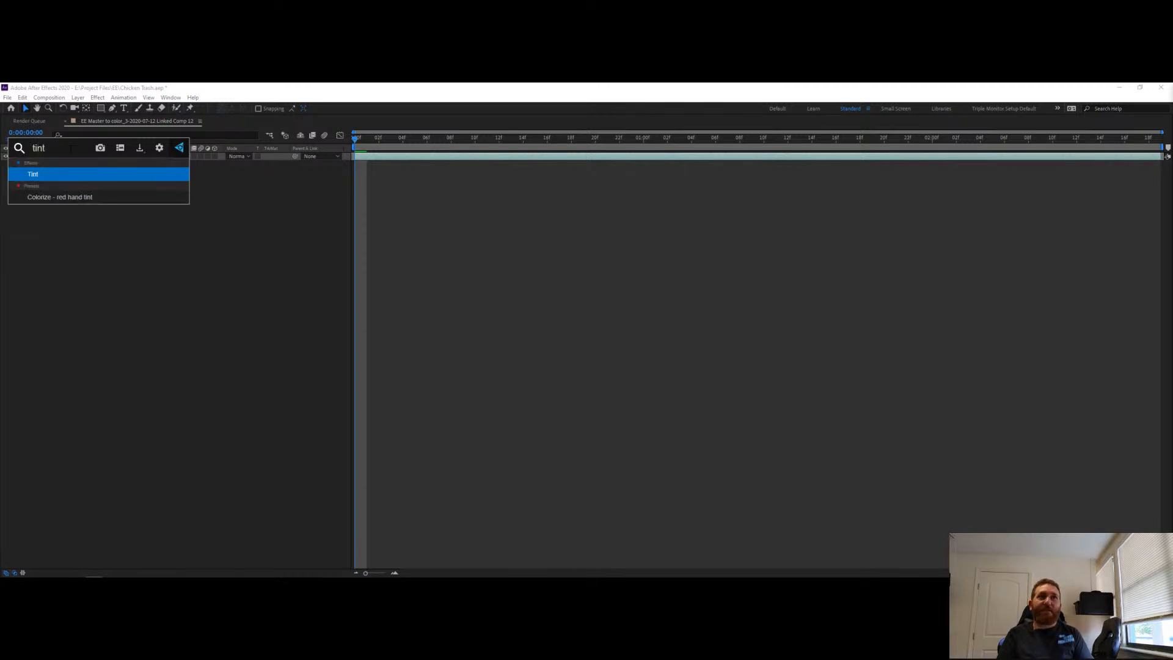
{"action": "key", "text": "Return"}
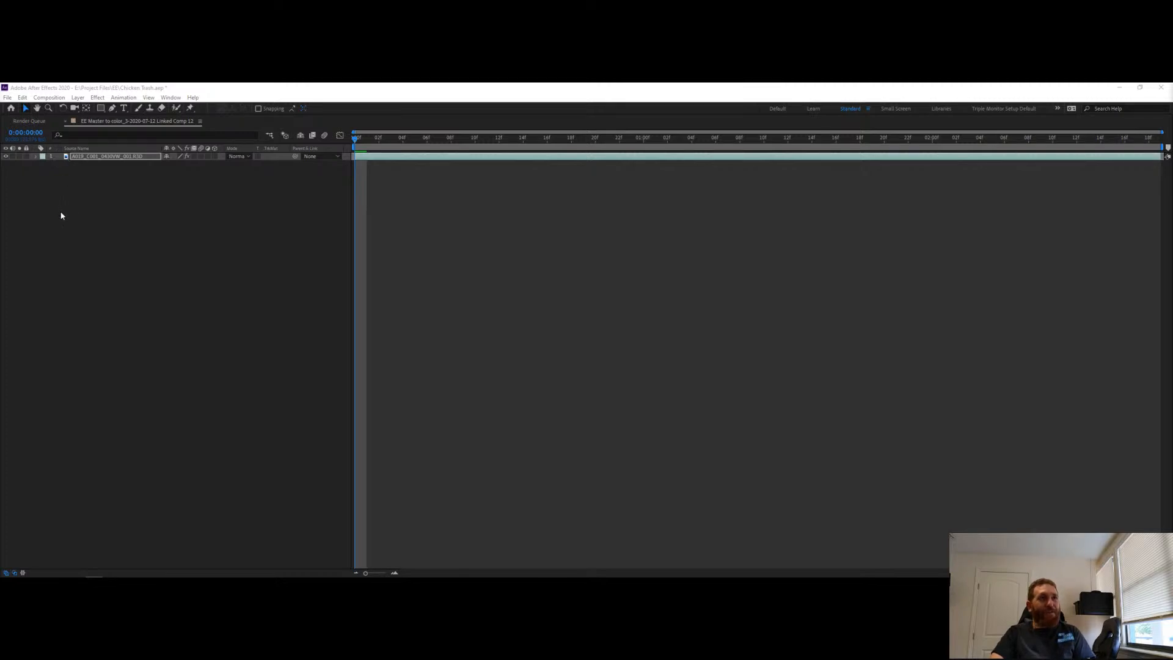
{"action": "key", "text": "Delete"}
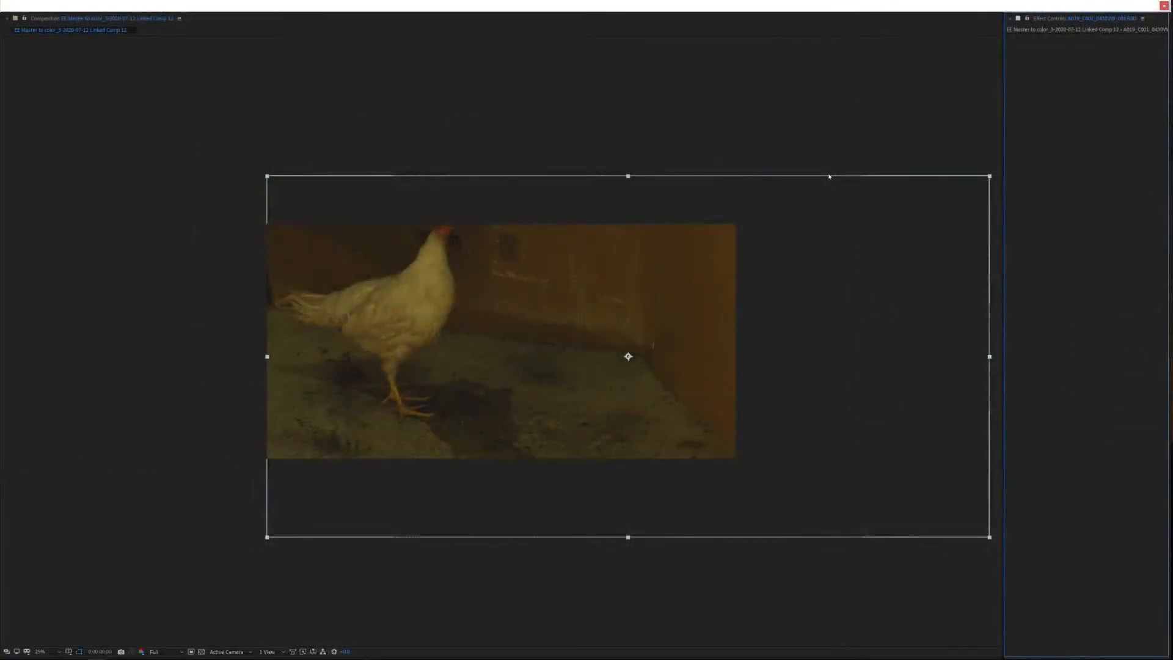
Reset the chicken layer's scale and position so its full frame fills the composition, and preview the shot.
{"action": "right_click", "coordinate": [487, 315]}
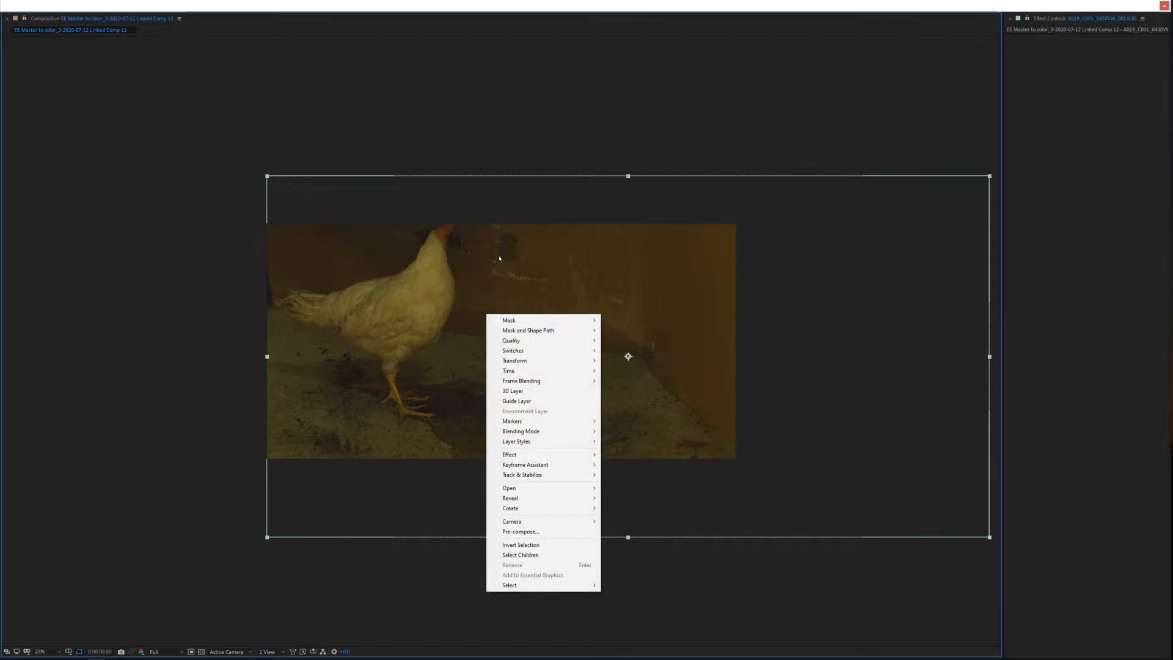
{"action": "left_click", "coordinate": [508, 239]}
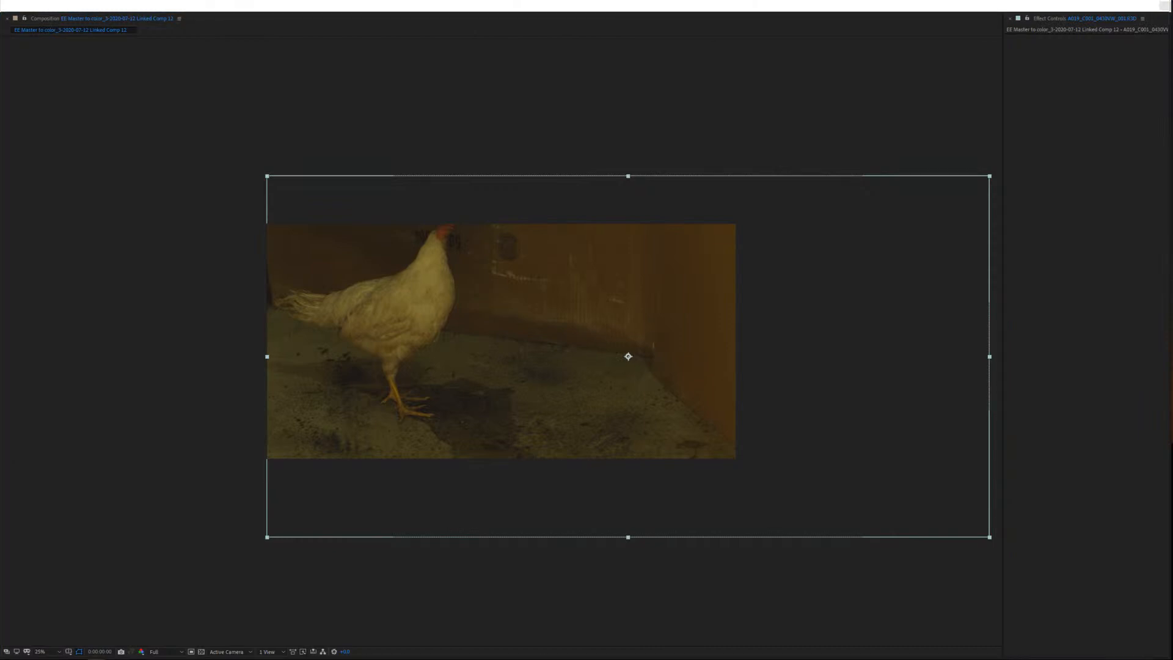
{"action": "key", "text": "ctrl+z"}
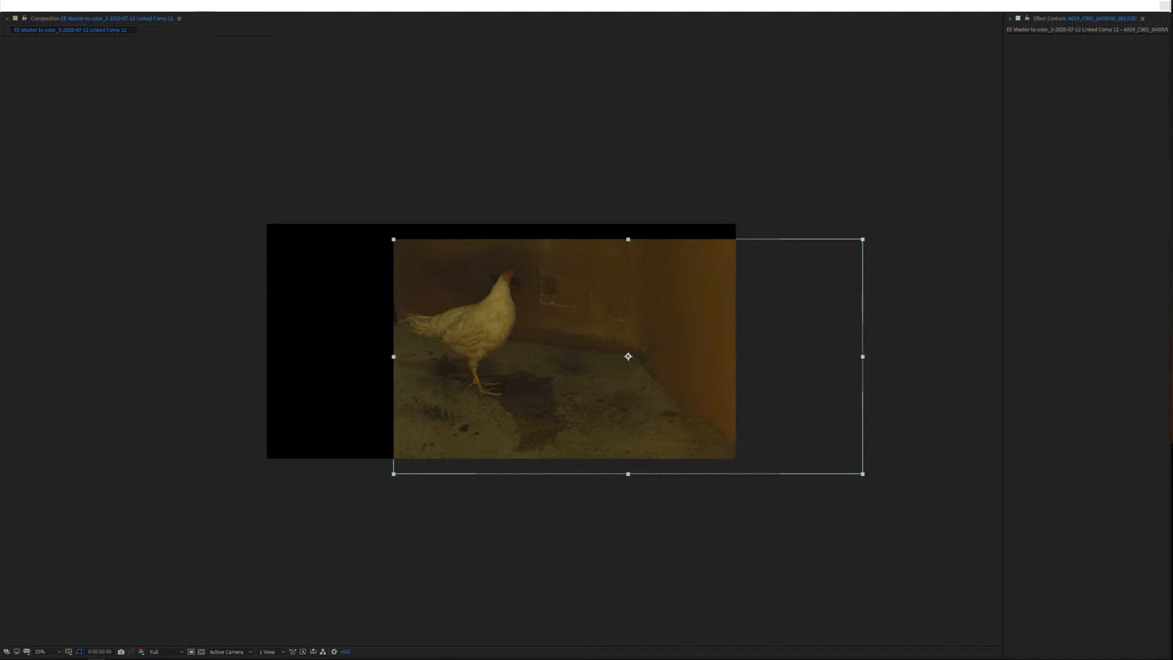
{"action": "key", "text": "ctrl+z"}
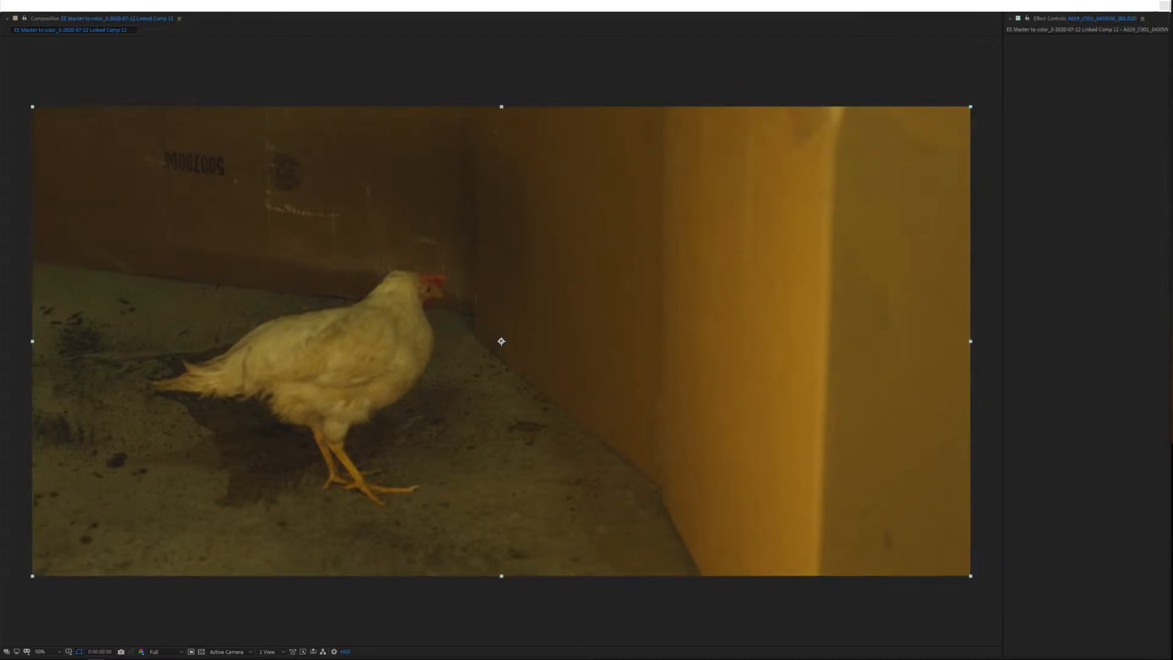
{"action": "key", "text": "space"}
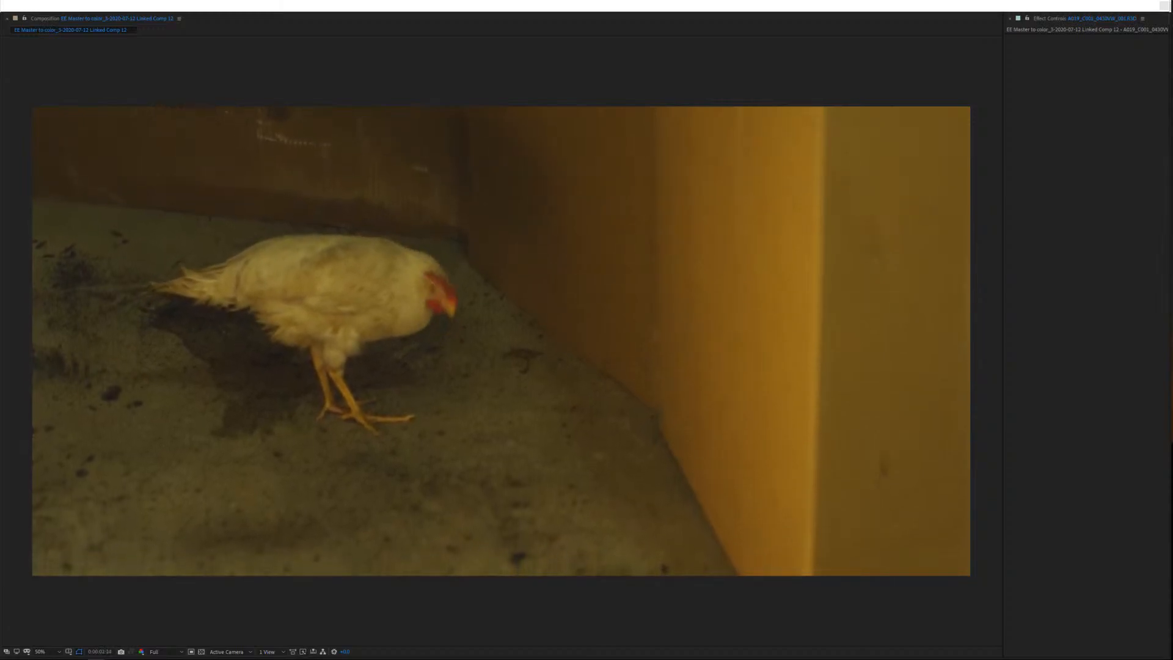
{"action": "key", "text": "space"}
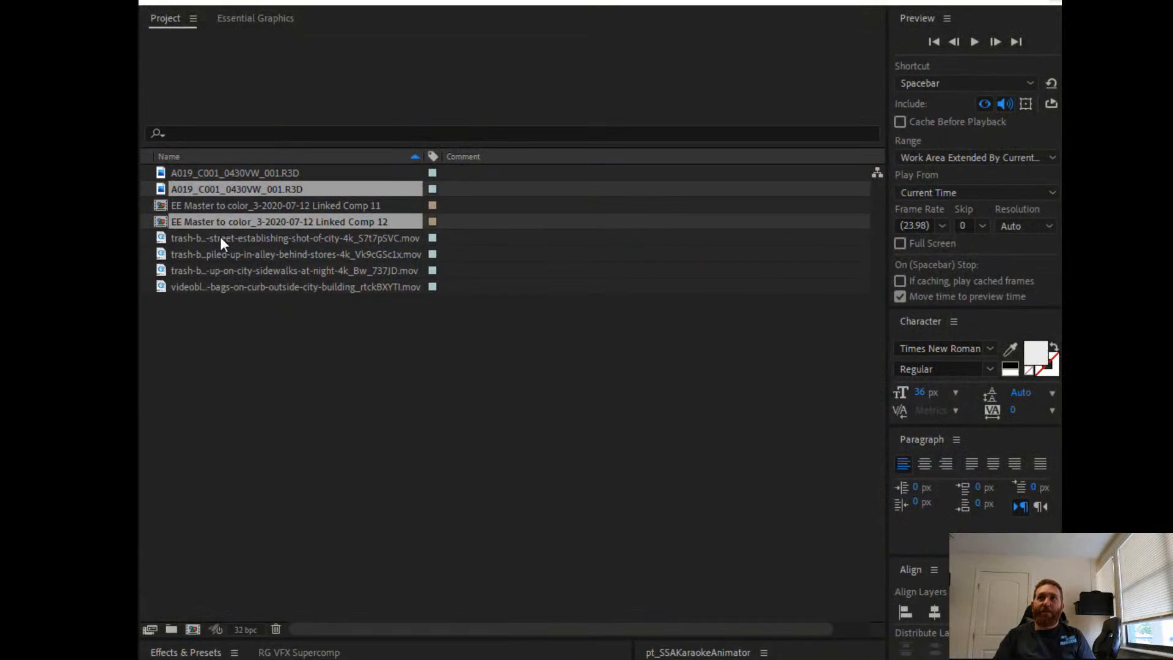
Compare the trash-bag stock clips in the project and view the night sidewalk clip in the footage viewer.
{"action": "left_click", "coordinate": [220, 237]}
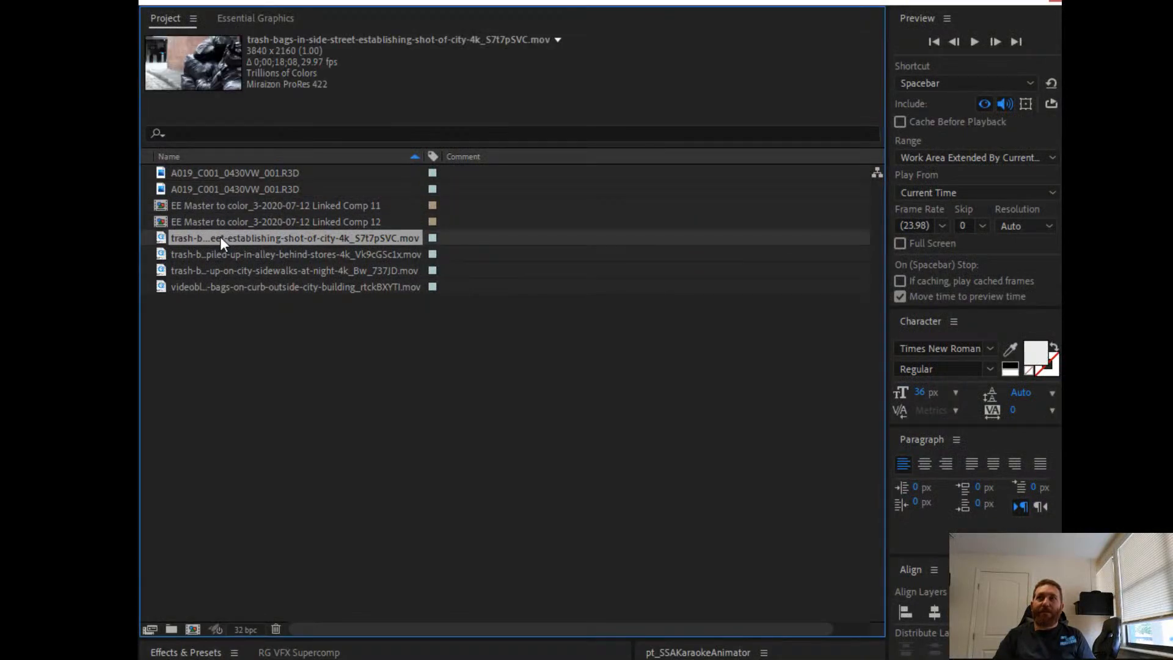
{"action": "left_click", "coordinate": [220, 254]}
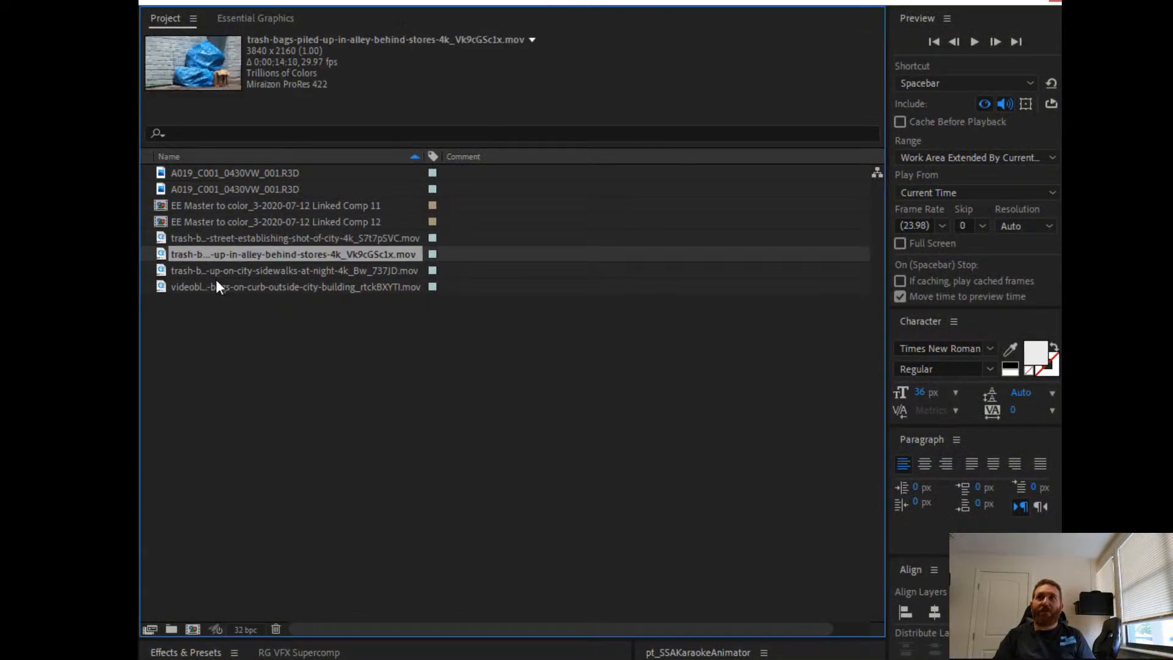
{"action": "left_click", "coordinate": [231, 274]}
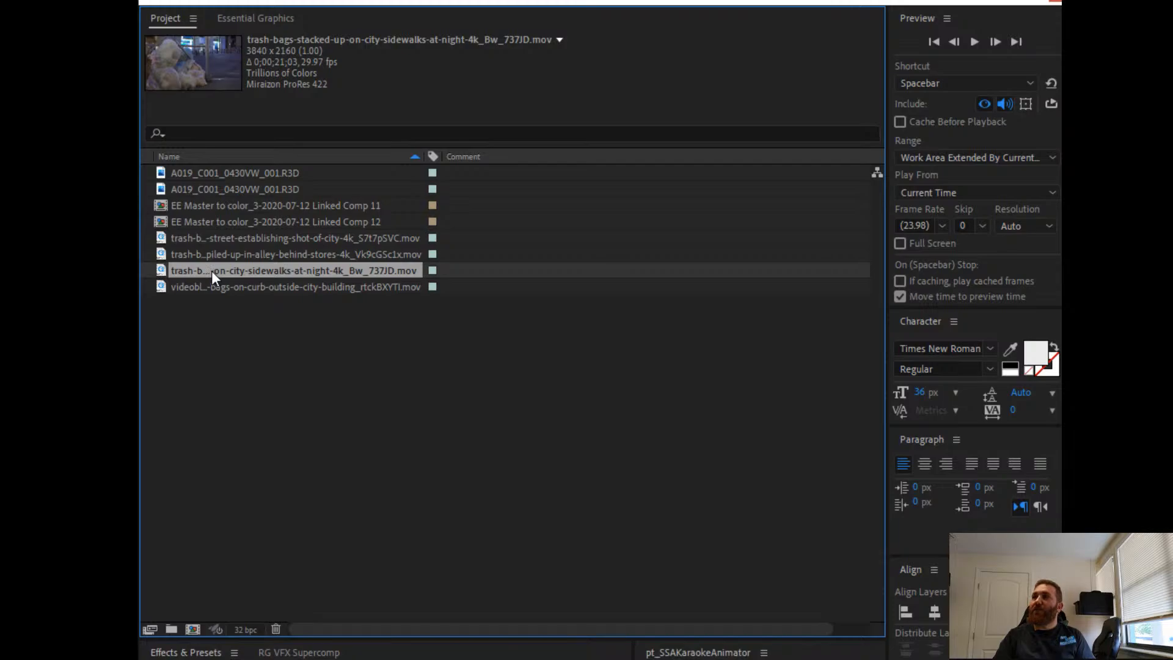
{"action": "double_click", "coordinate": [164, 268]}
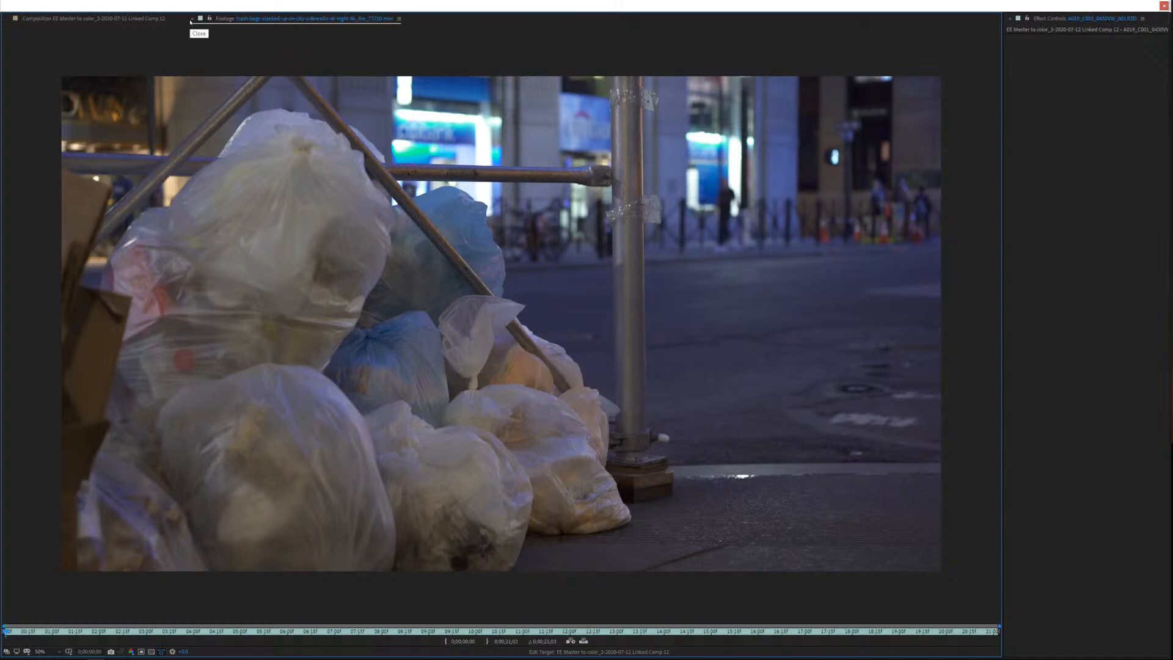
{"action": "left_click", "coordinate": [192, 19]}
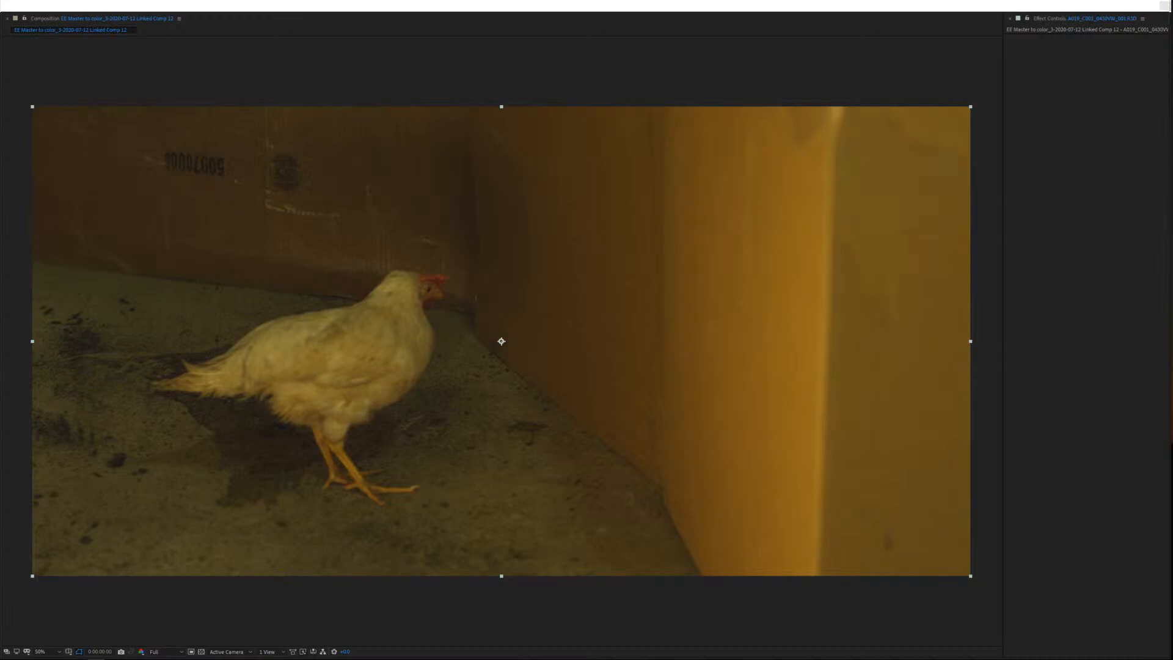
Add the trash-bags-stacked-up-on-city-sidewalks-at-night clip above the chicken footage and enlarge it to slightly overfill the frame.
{"action": "key", "text": "ctrl+slash"}
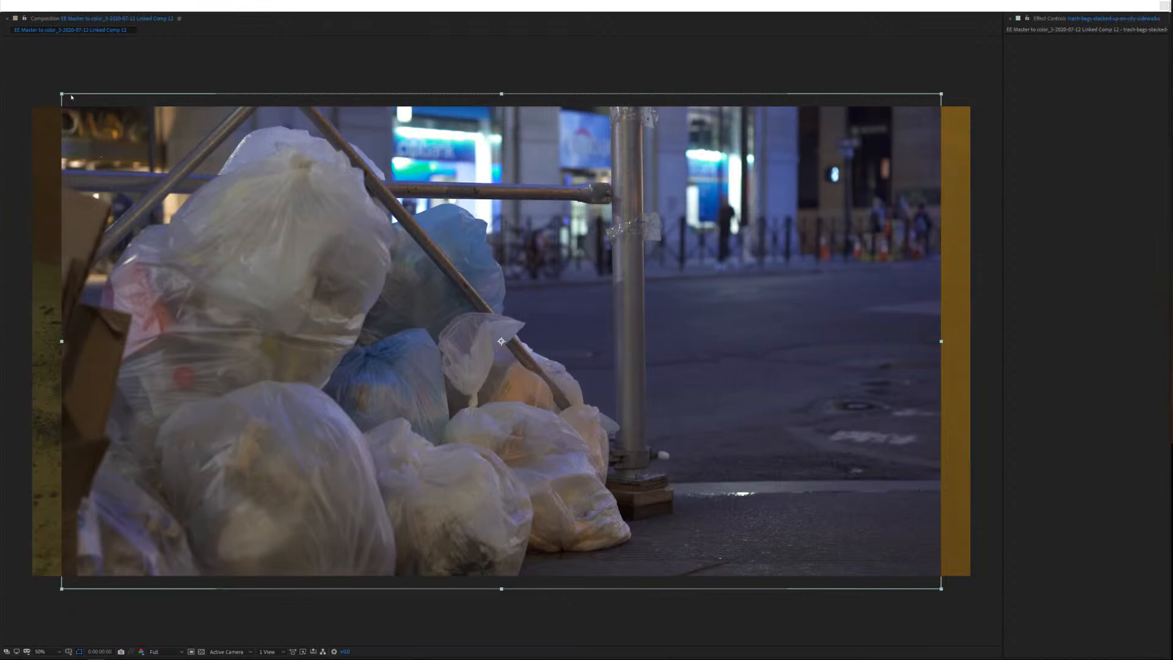
{"action": "left_click_drag", "start_coordinate": [61, 93], "coordinate": [31, 109]}
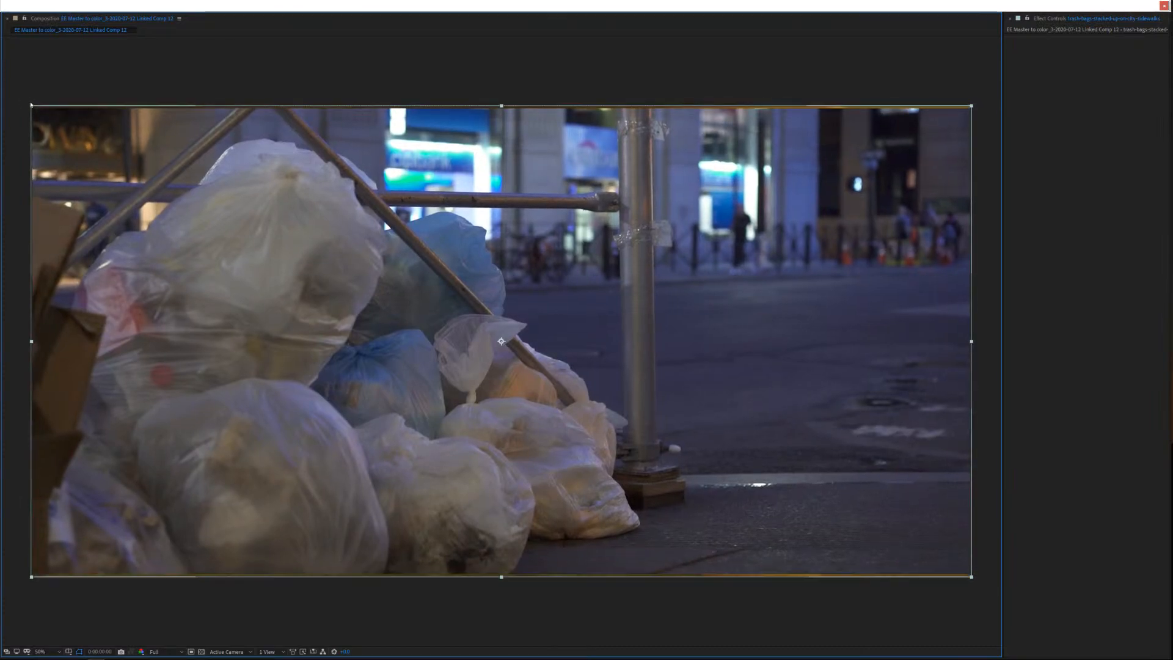
{"action": "left_click_drag", "start_coordinate": [31, 109], "coordinate": [1, 70]}
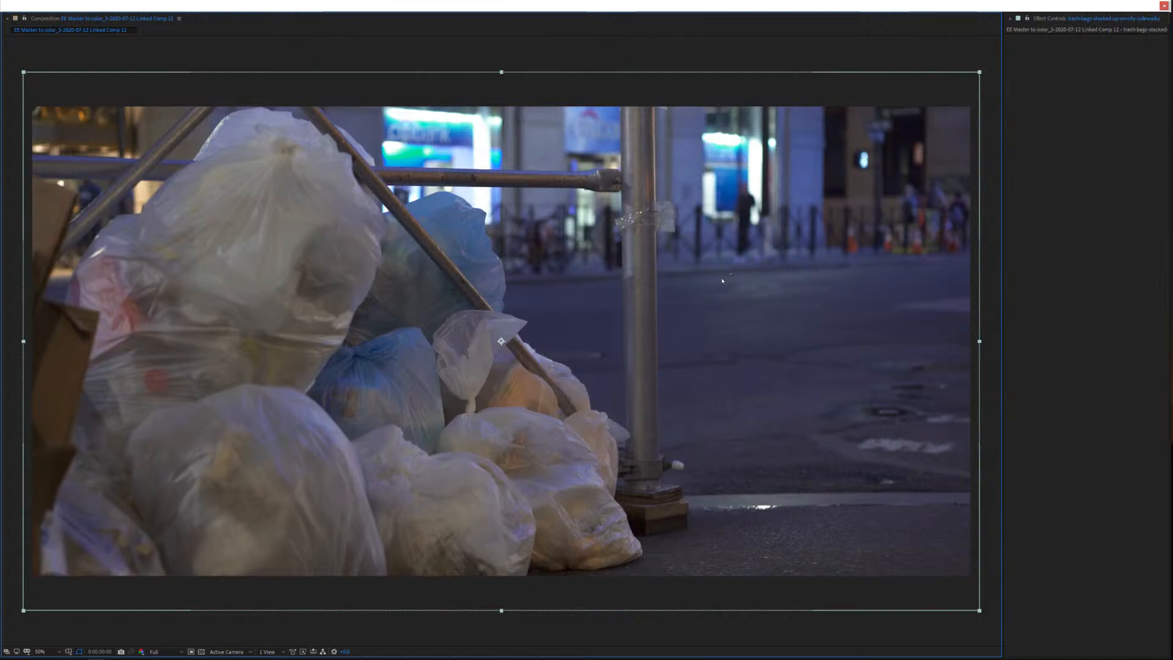
Shift the trash-bag clip slightly so it still covers the frame, and preview the shot.
{"action": "mouse_move", "coordinate": [722, 280]}
{"action": "left_mouse_down"}
{"action": "mouse_move", "coordinate": [699, 181]}
{"action": "mouse_move", "coordinate": [697, 1]}
{"action": "mouse_move", "coordinate": [674, 19]}
{"action": "mouse_move", "coordinate": [702, 244]}
{"action": "mouse_move", "coordinate": [694, 293]}
{"action": "mouse_move", "coordinate": [714, 282]}
{"action": "left_mouse_up"}
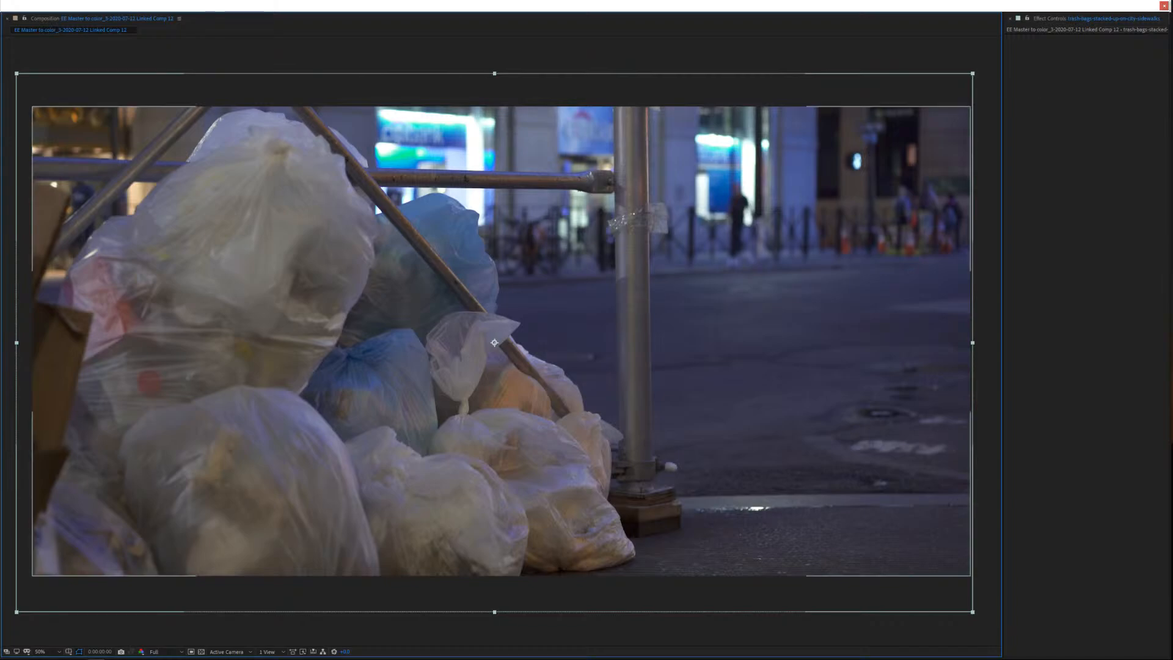
{"action": "key", "text": "space"}
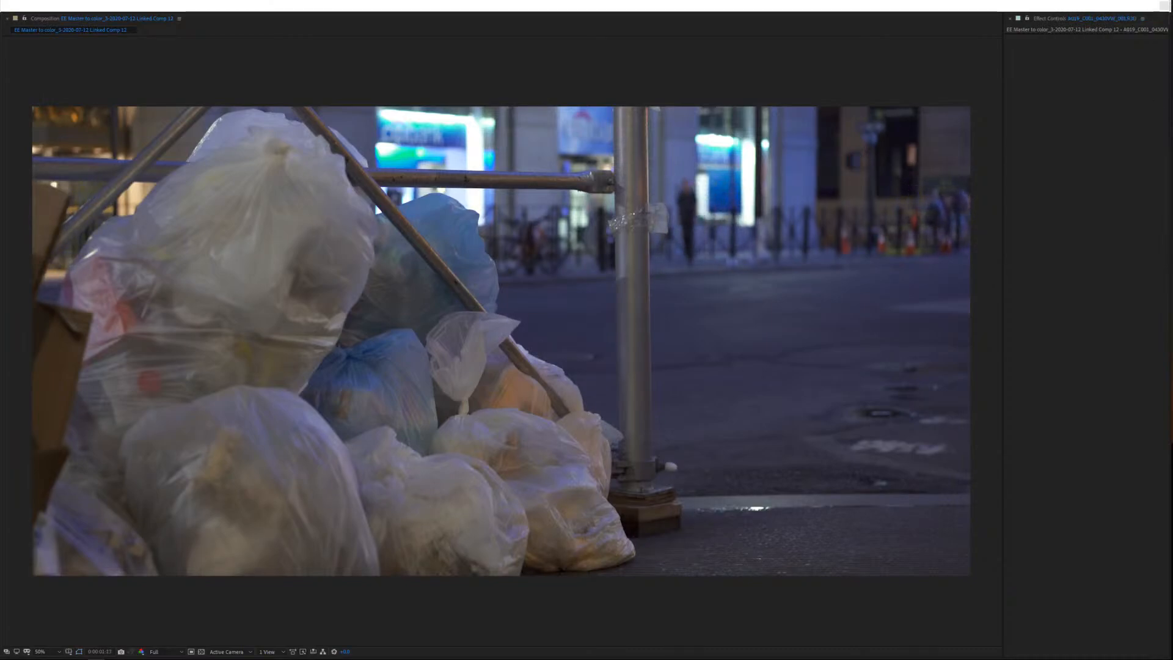
{"action": "key", "text": "space"}
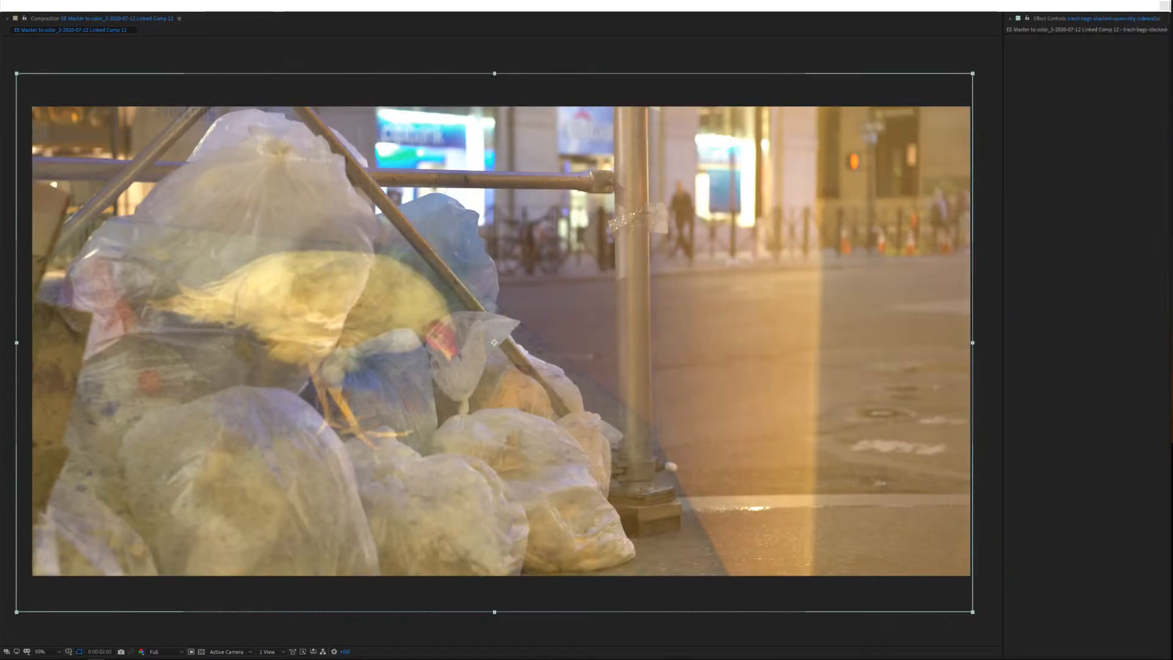
Try several blending modes on the trash-bag layer over the chicken footage.
{"action": "key", "text": "shift+equal"}
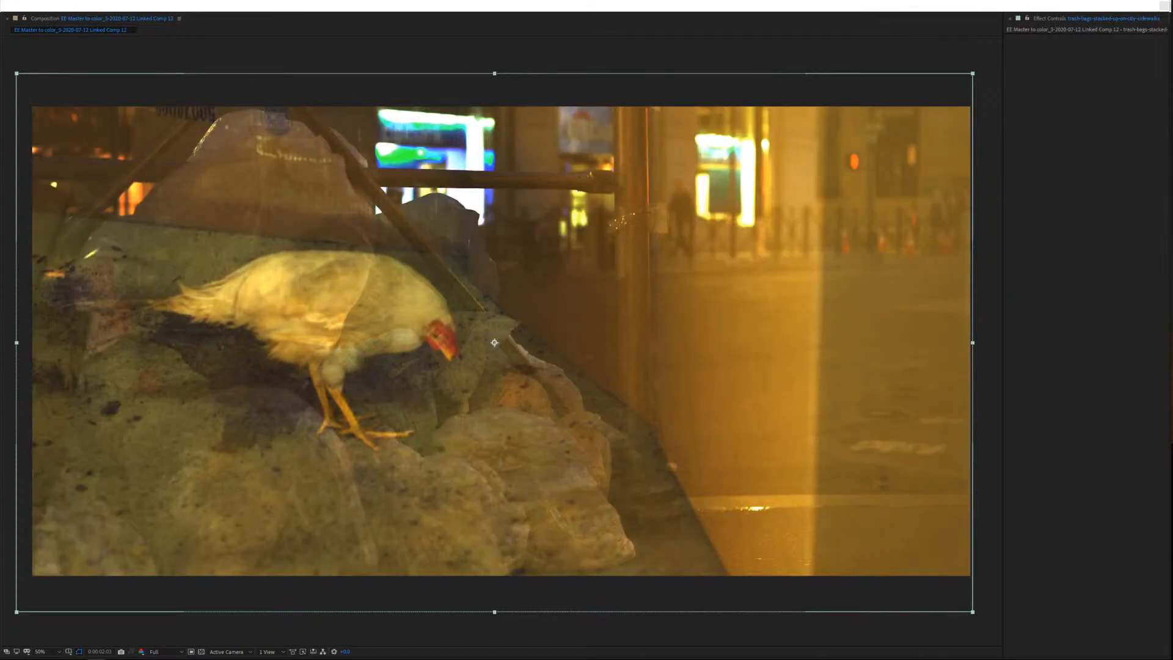
{"action": "key", "text": "shift+equal"}
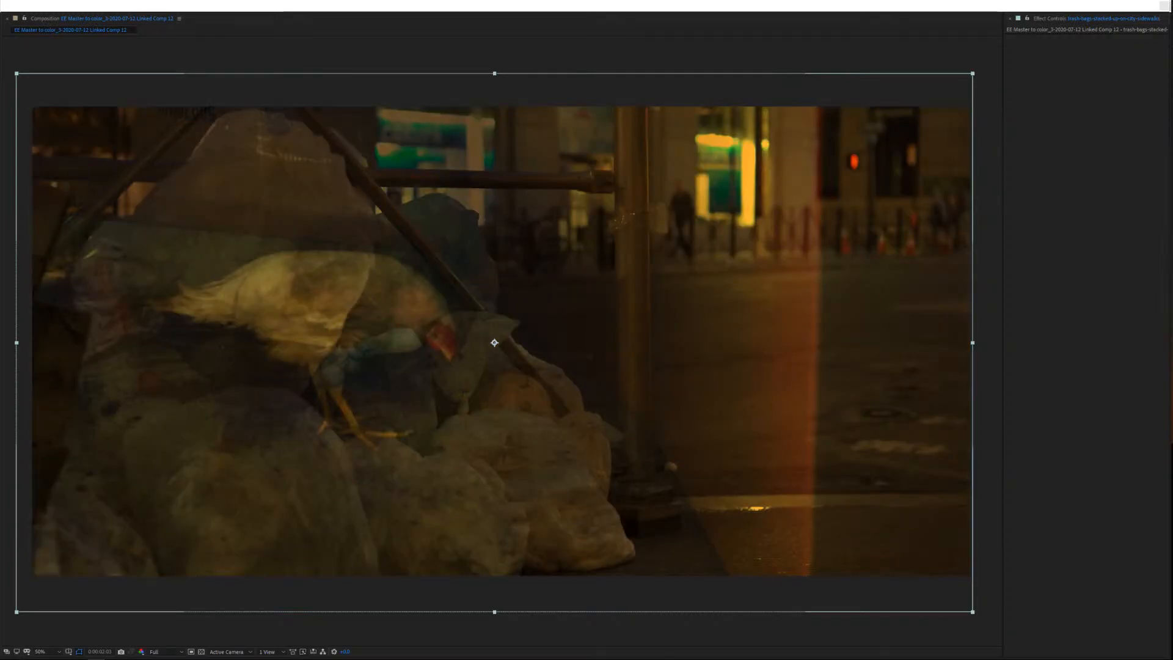
{"action": "key", "text": "shift+equal"}
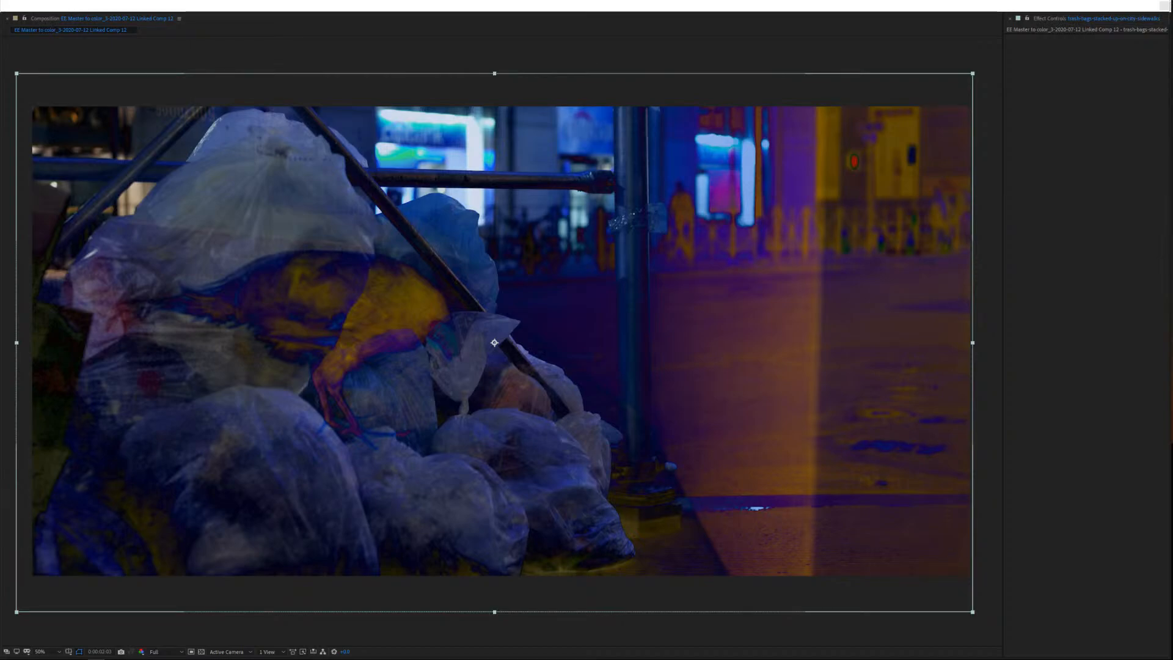
{"action": "key", "text": "shift+equal"}
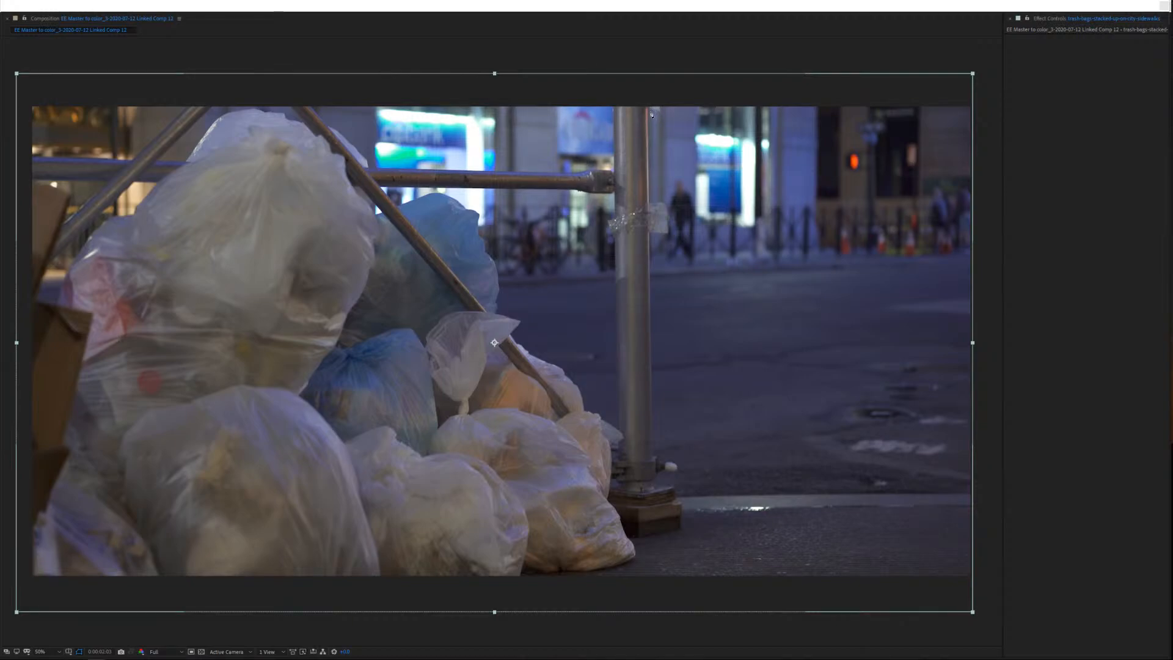
Place the chicken layer above the trash bags and draw a closed eight-point mask loosely around the chicken.
{"action": "key", "text": "ctrl+Down"}
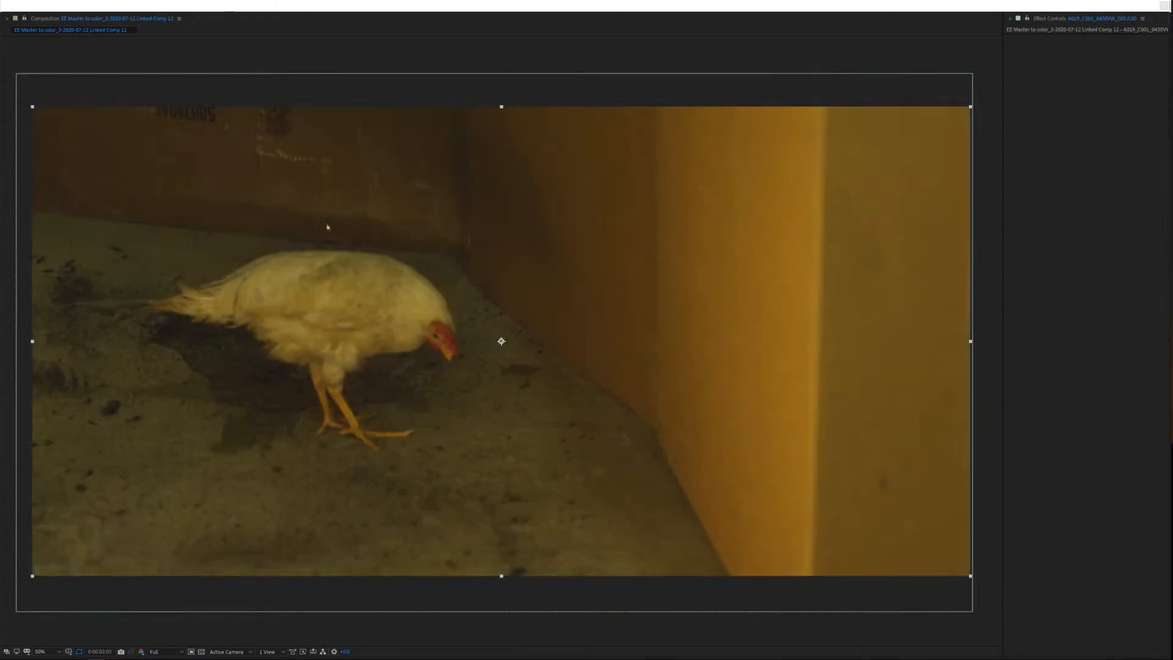
{"action": "left_click", "coordinate": [316, 196]}
{"action": "left_click", "coordinate": [513, 208]}
{"action": "left_click", "coordinate": [517, 322]}
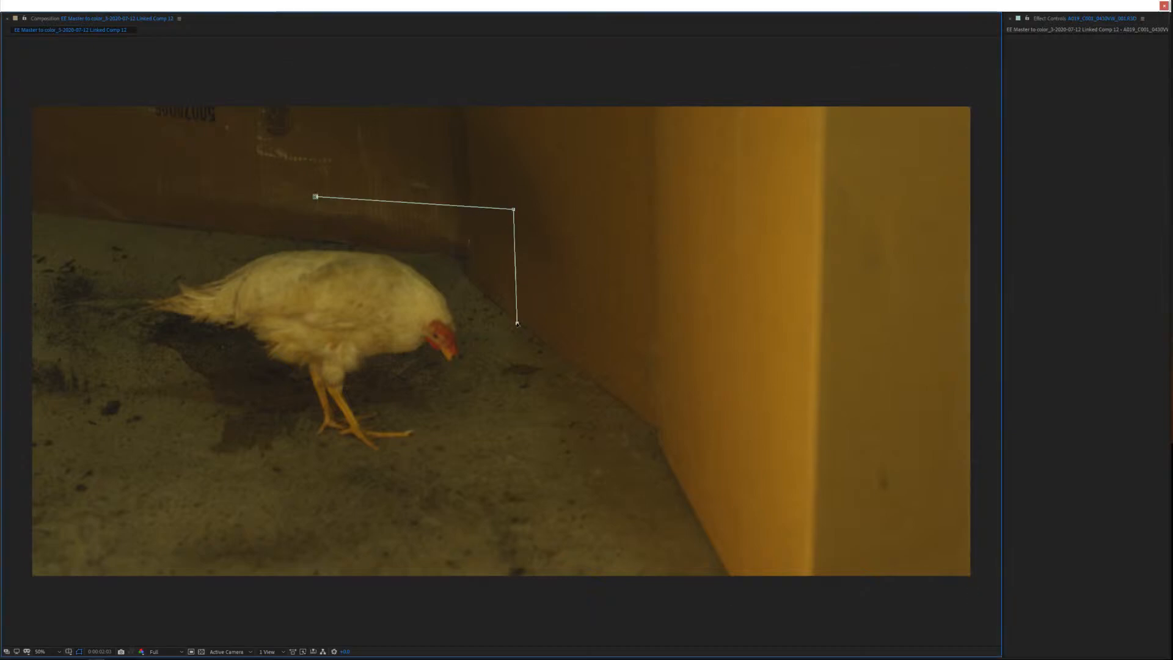
{"action": "left_click", "coordinate": [479, 455]}
{"action": "left_click", "coordinate": [325, 494]}
{"action": "left_click", "coordinate": [154, 418]}
{"action": "left_click", "coordinate": [111, 262]}
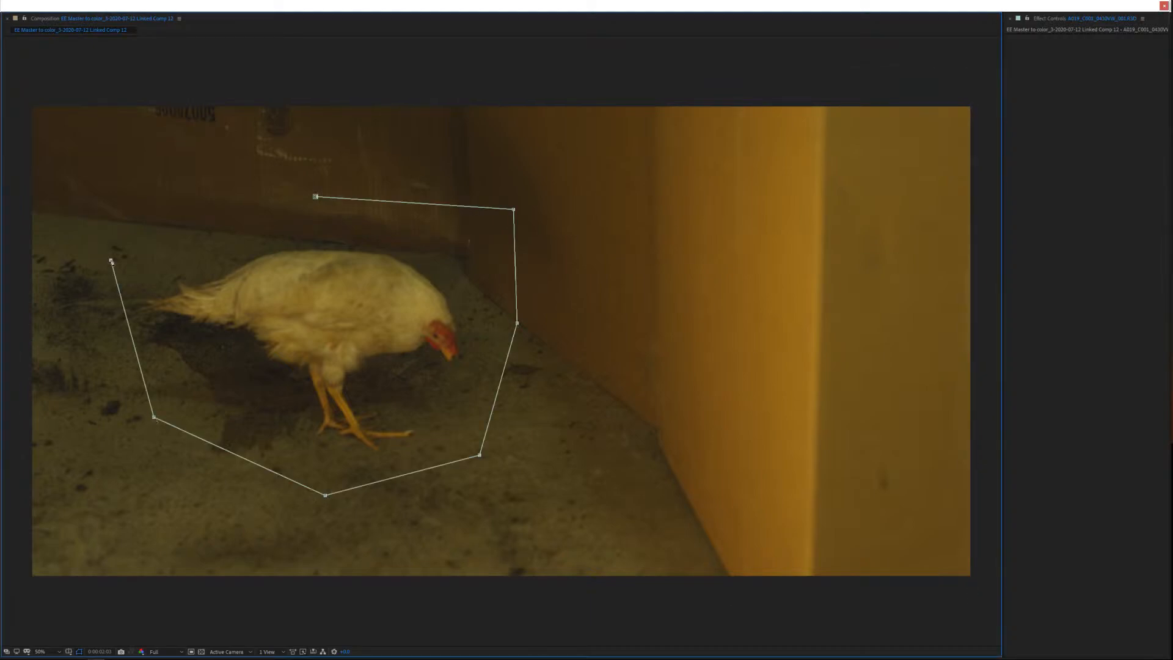
{"action": "left_click", "coordinate": [196, 179]}
{"action": "left_click", "coordinate": [315, 196]}
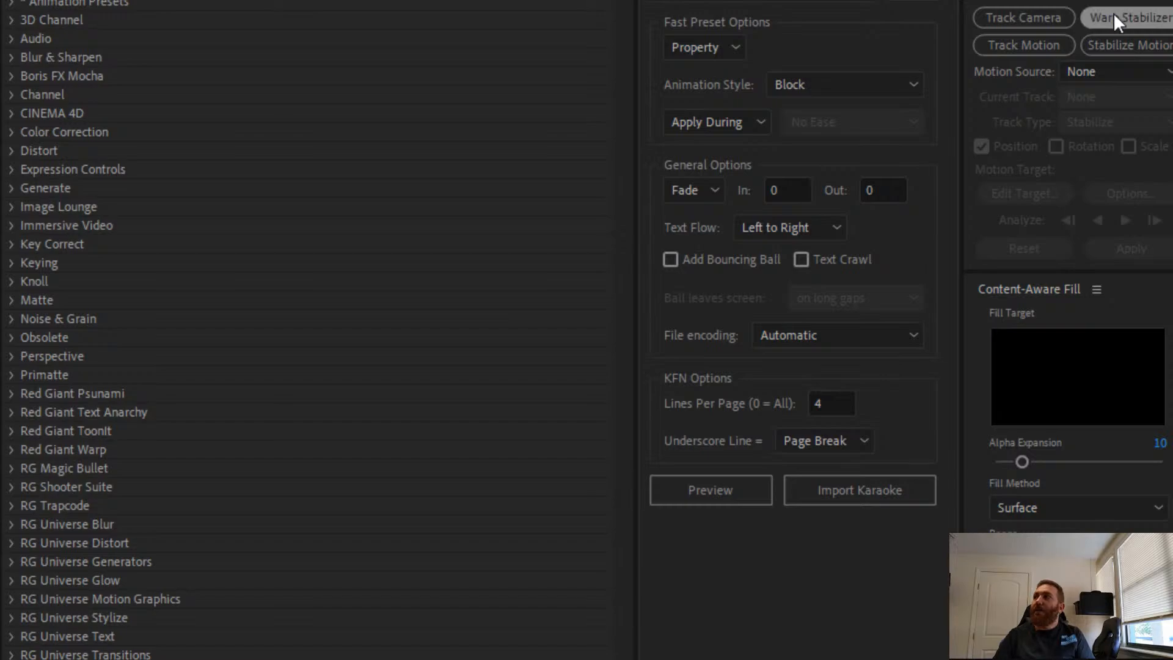
Apply Warp Stabilizer to the chicken footage, set its Result to No Motion, and analyze the full-frame clip again.
{"action": "left_click", "coordinate": [1112, 13]}
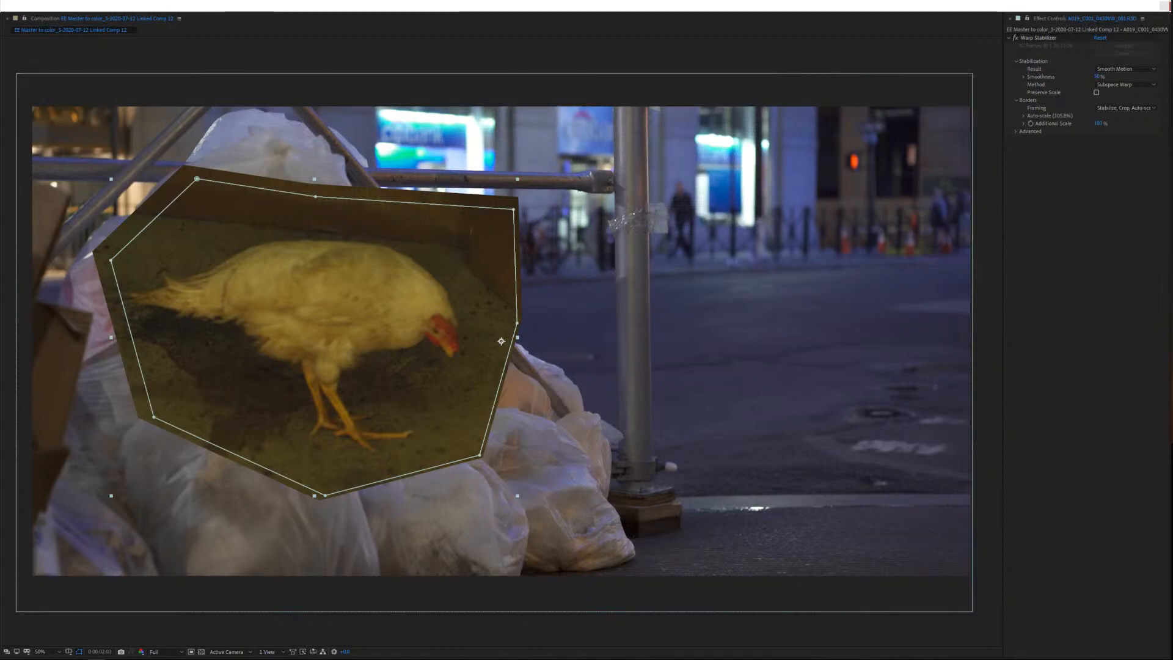
{"action": "key", "text": "space"}
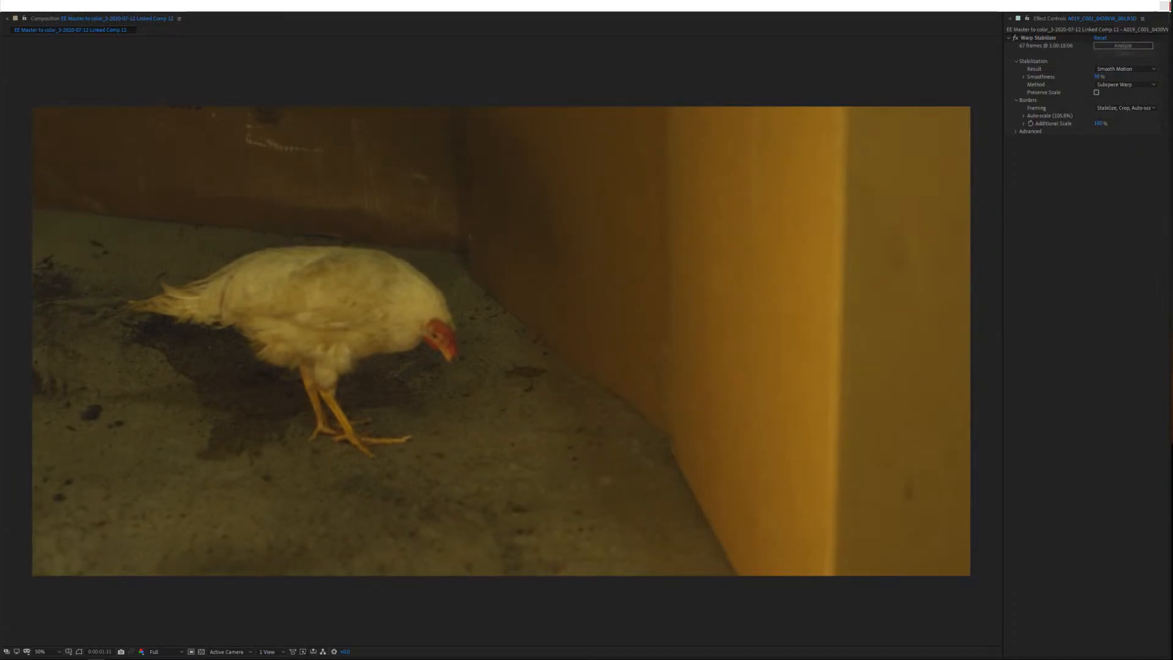
{"action": "left_click", "coordinate": [1124, 85]}
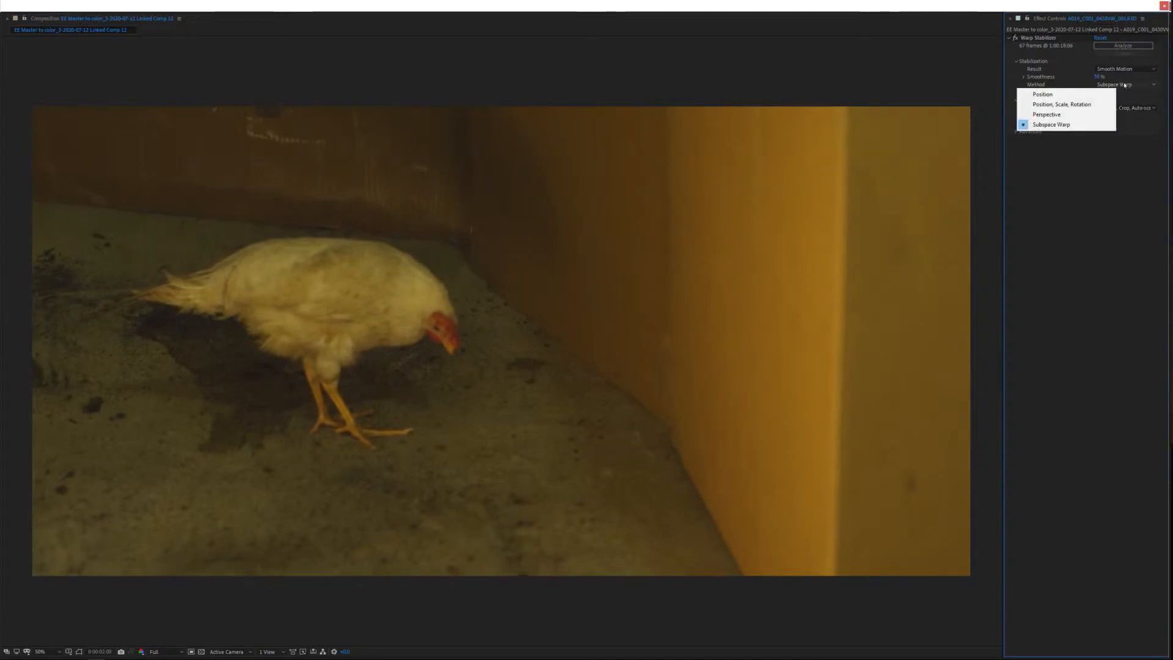
{"action": "left_click", "coordinate": [1131, 69]}
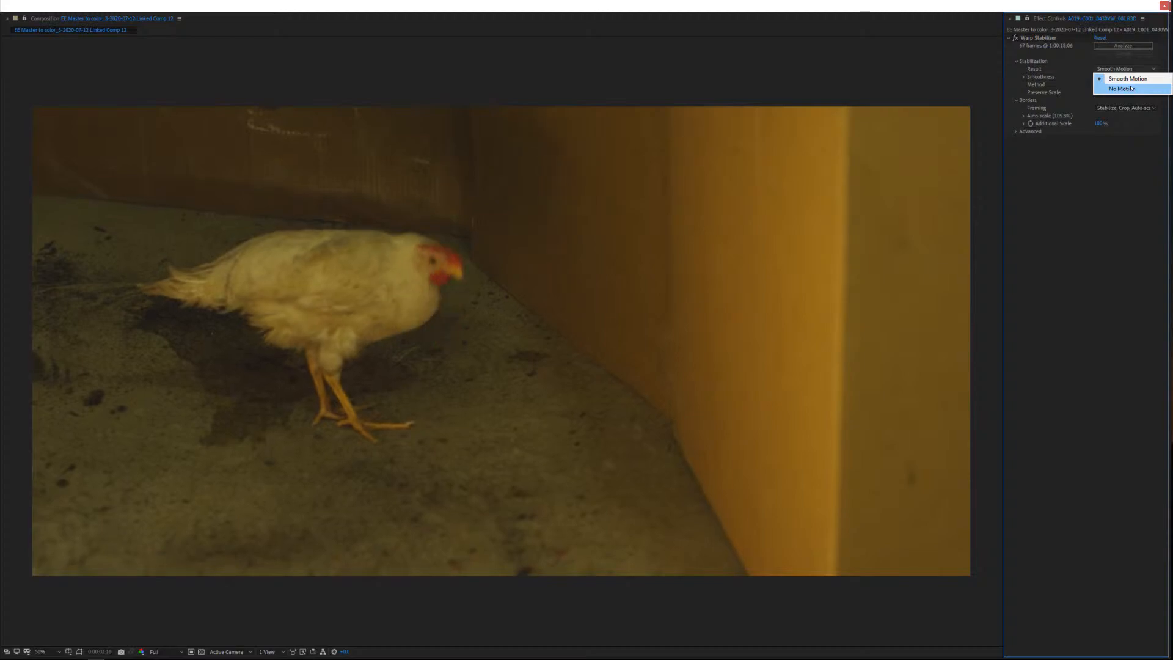
{"action": "left_click", "coordinate": [1131, 89]}
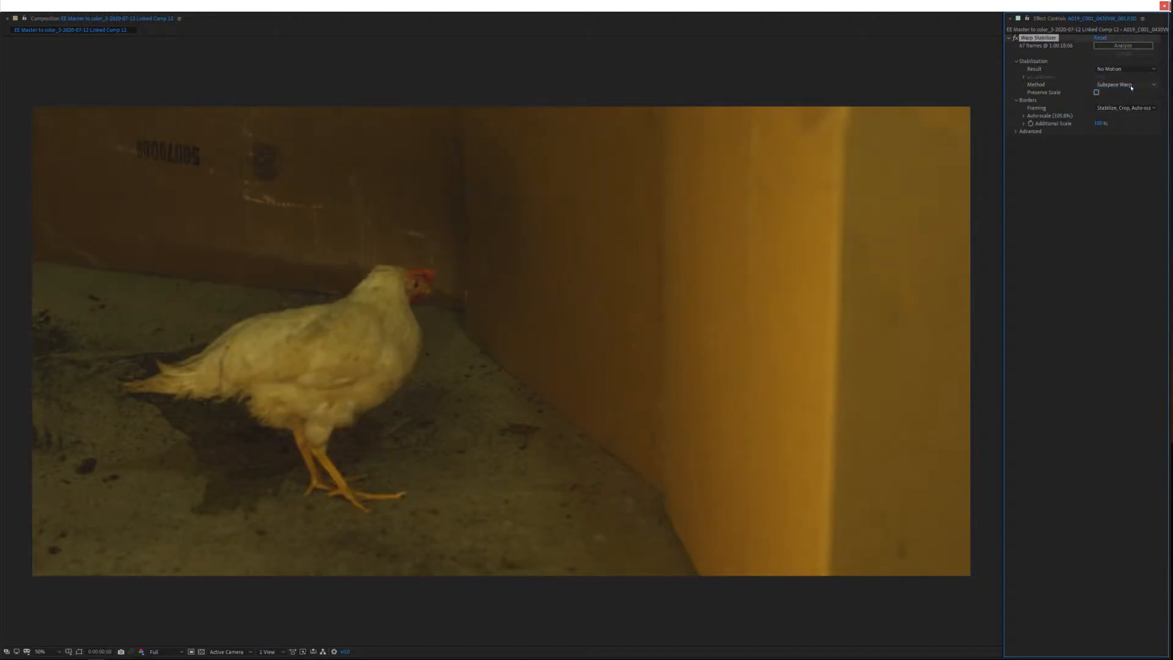
{"action": "left_click", "coordinate": [1131, 47]}
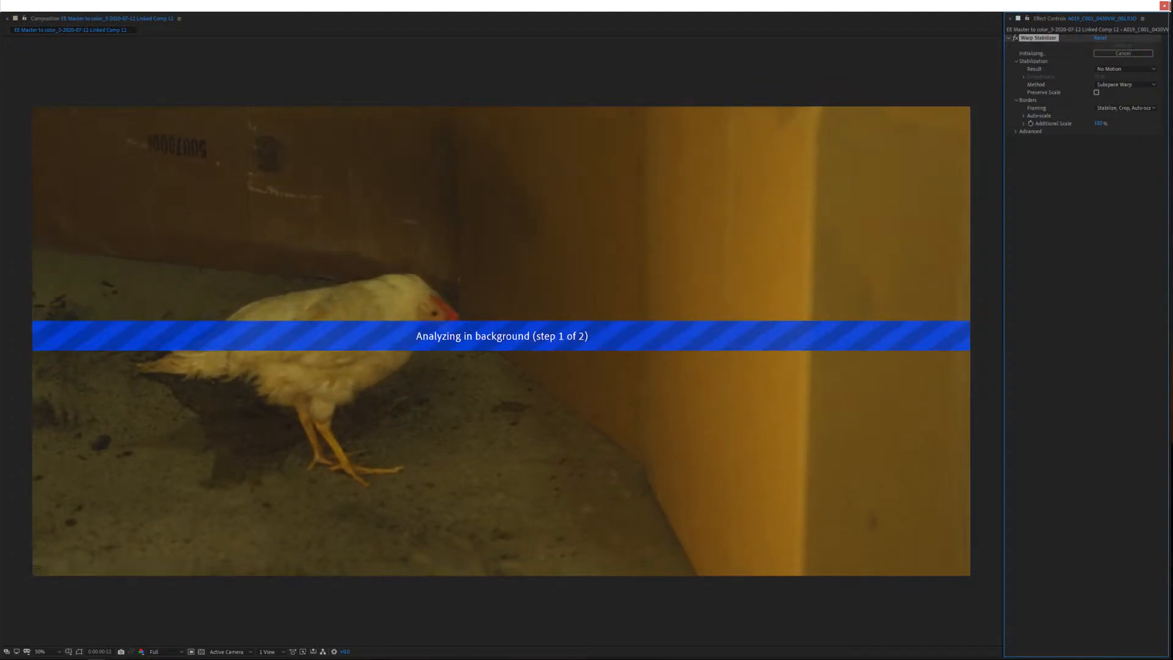
{"action": "left_click", "coordinate": [500, 340]}
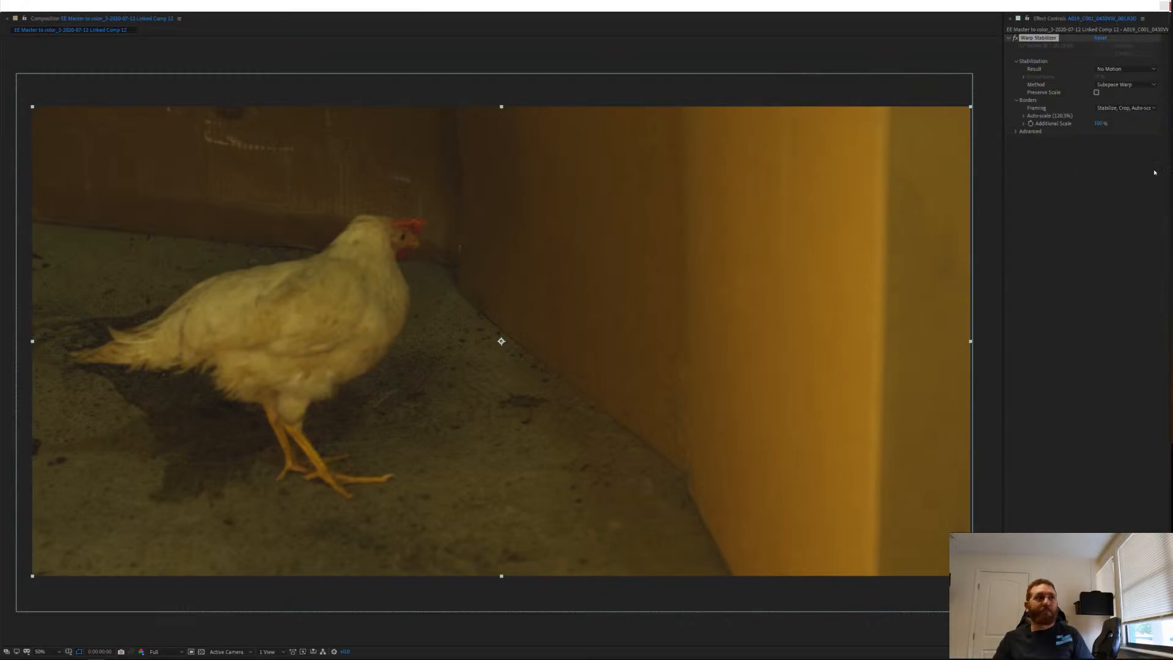
Preview the stabilized chicken shot and pre-compose its layer from the first frame as Chicken still.
{"action": "key", "text": "space"}
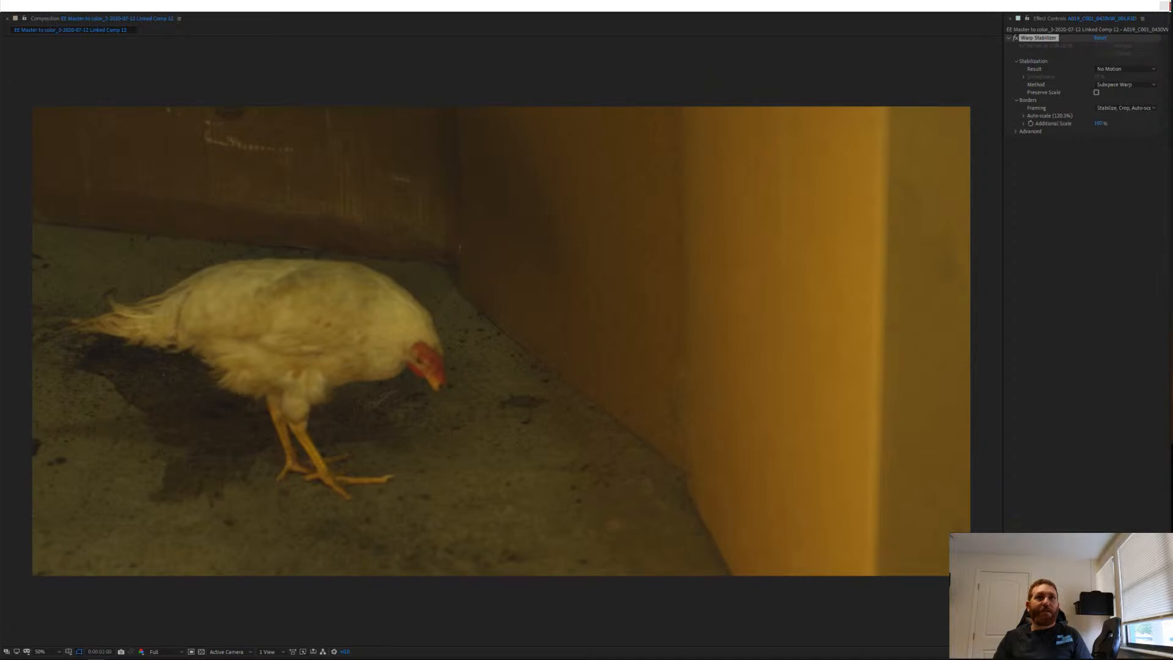
{"action": "key", "text": "space"}
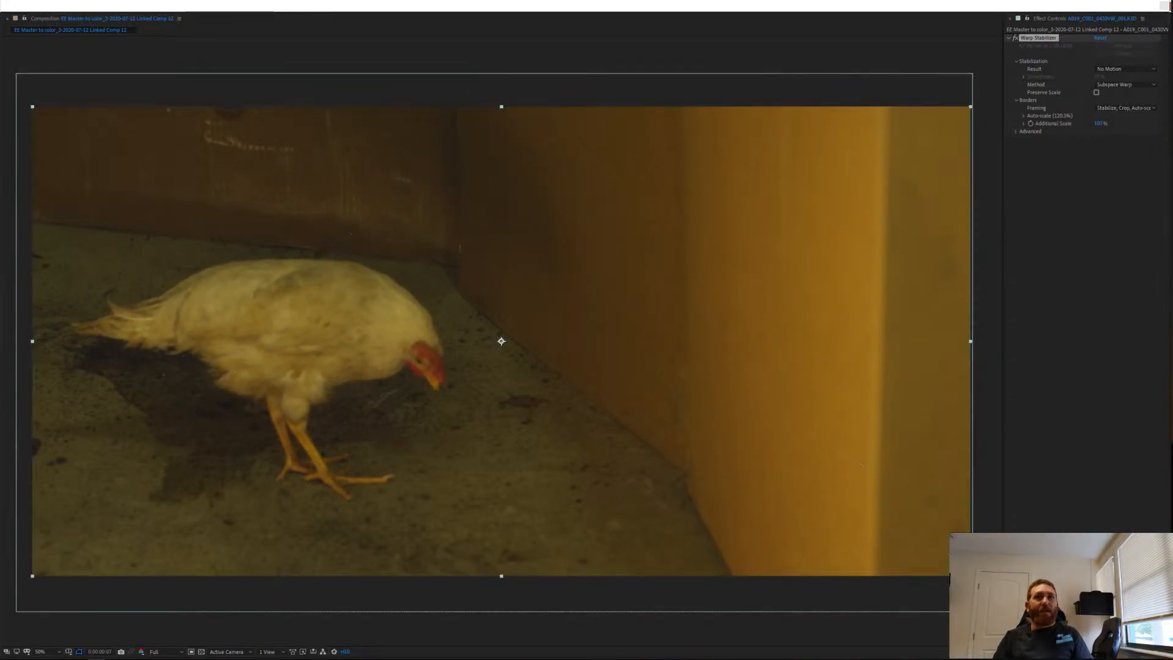
{"action": "key", "text": "Home"}
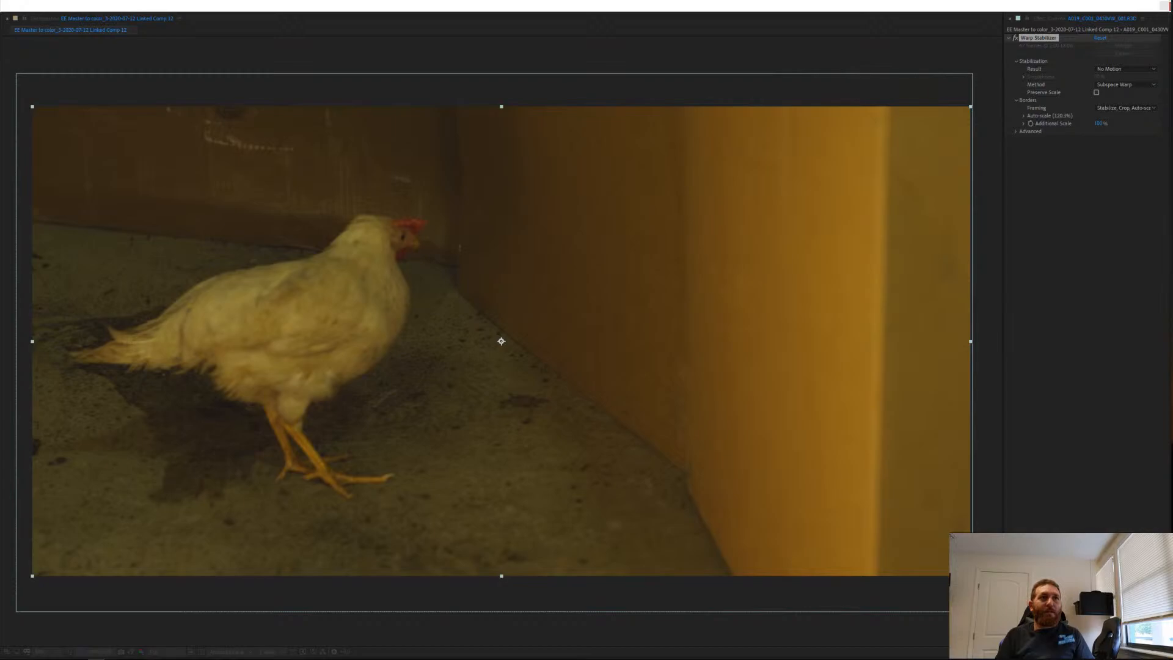
{"action": "key", "text": "Return"}
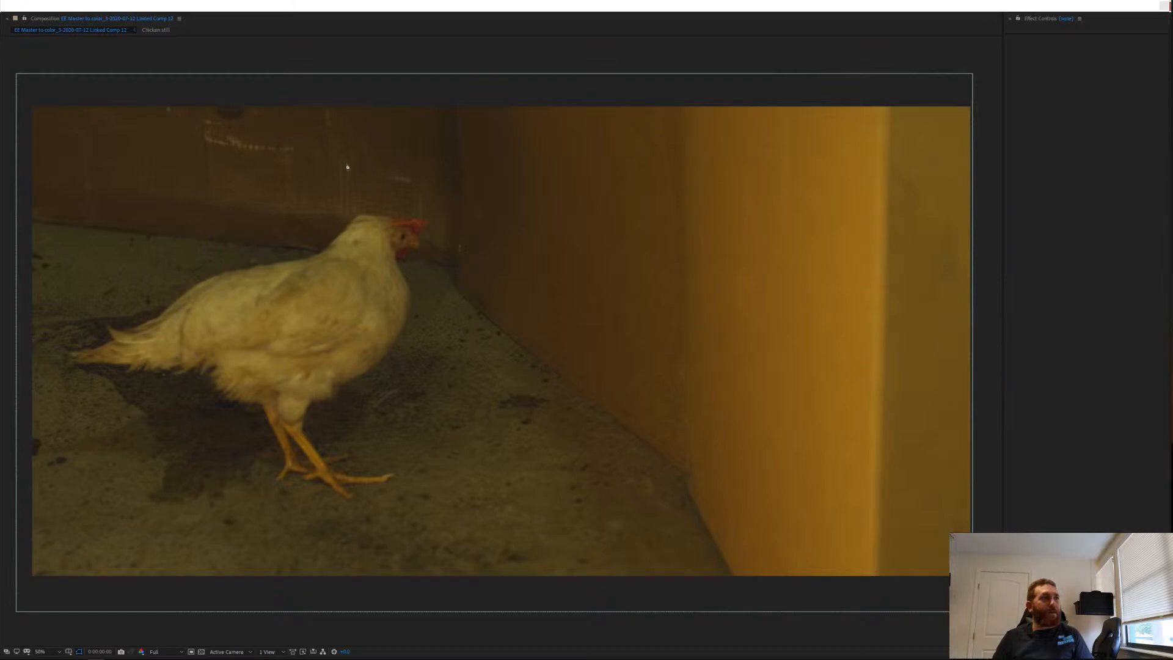
{"action": "left_click", "coordinate": [424, 198]}
{"action": "left_click", "coordinate": [201, 181]}
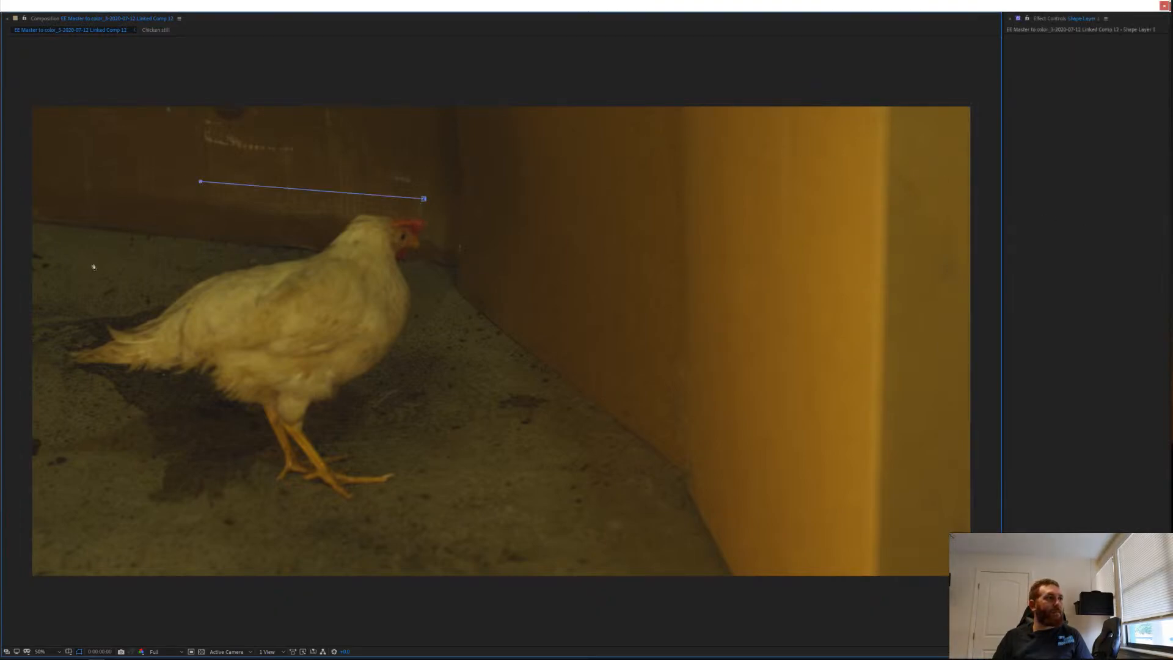
{"action": "left_click", "coordinate": [57, 301]}
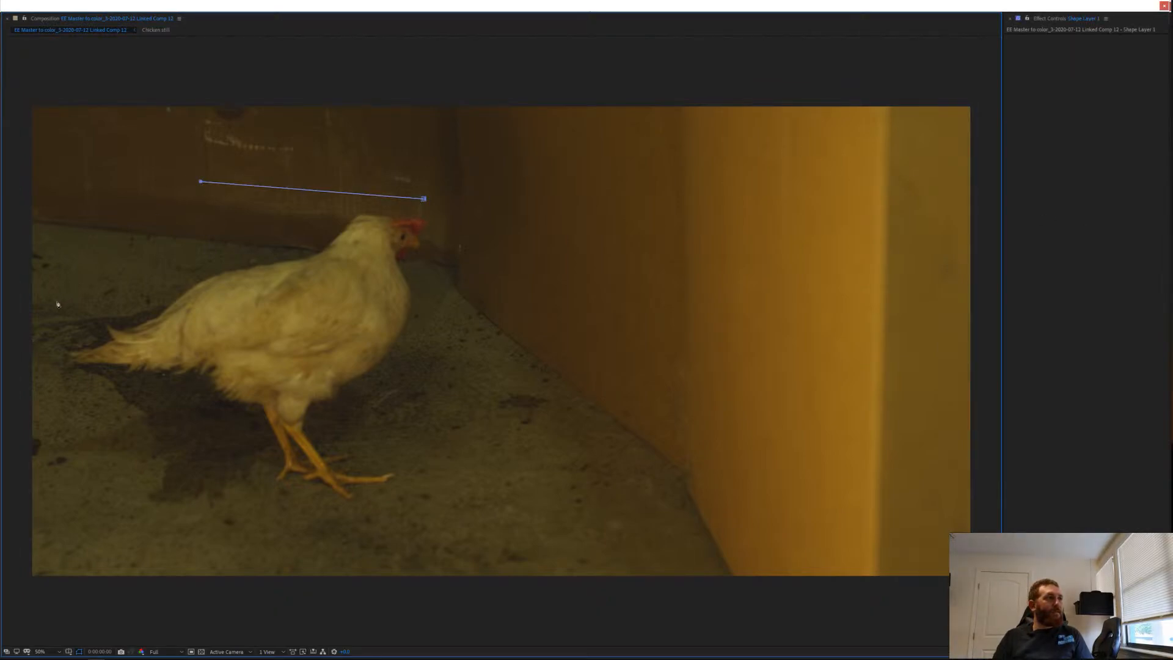
{"action": "left_click", "coordinate": [90, 442]}
{"action": "left_click", "coordinate": [313, 548]}
{"action": "left_click", "coordinate": [469, 416]}
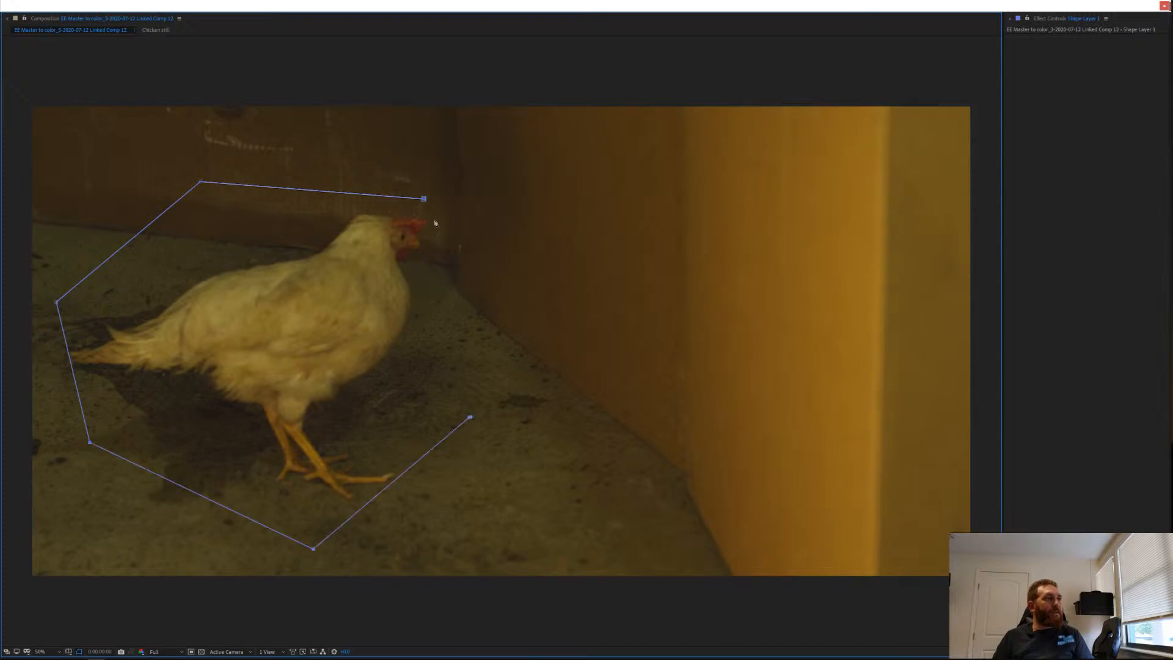
{"action": "left_click", "coordinate": [488, 208]}
{"action": "left_click", "coordinate": [424, 199]}
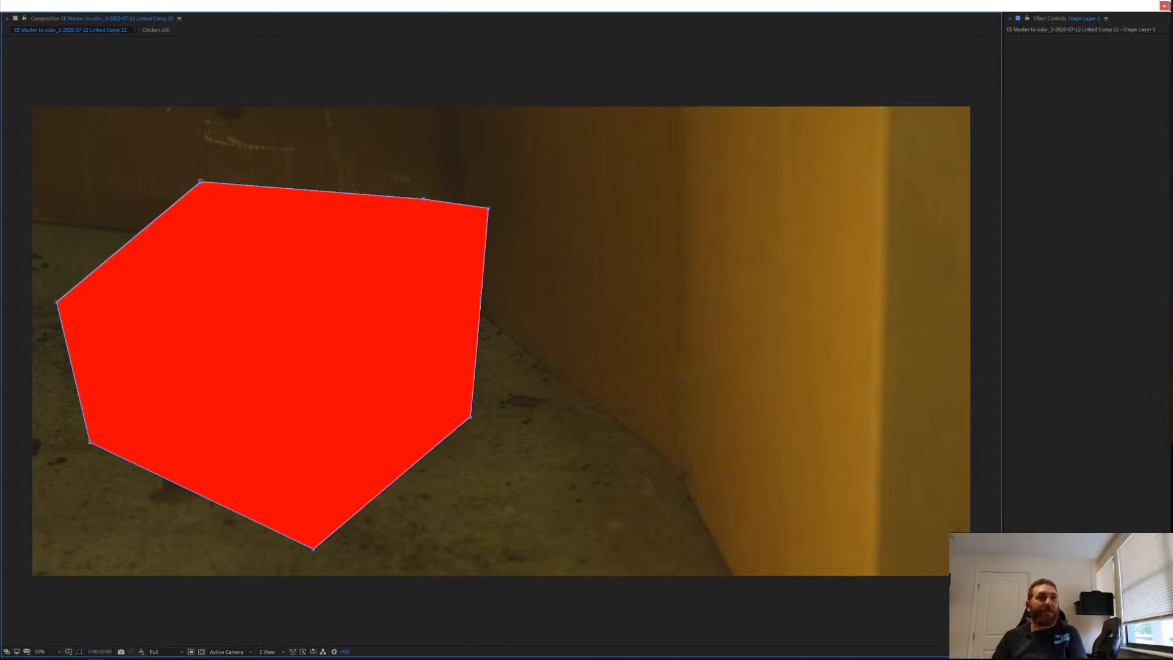
{"action": "key", "text": "Delete"}
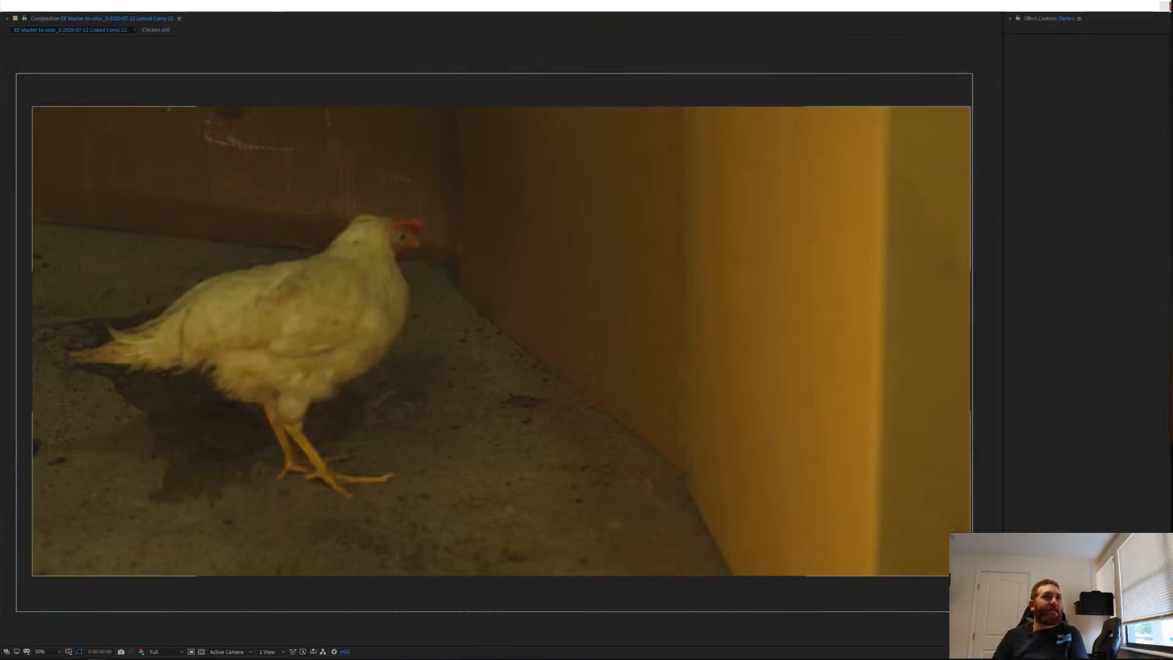
Draw a closed 14-point mask around the chicken's body and legs on the Chicken still layer, and pull the vertex beneath its chest outward.
{"action": "left_click", "coordinate": [422, 222]}
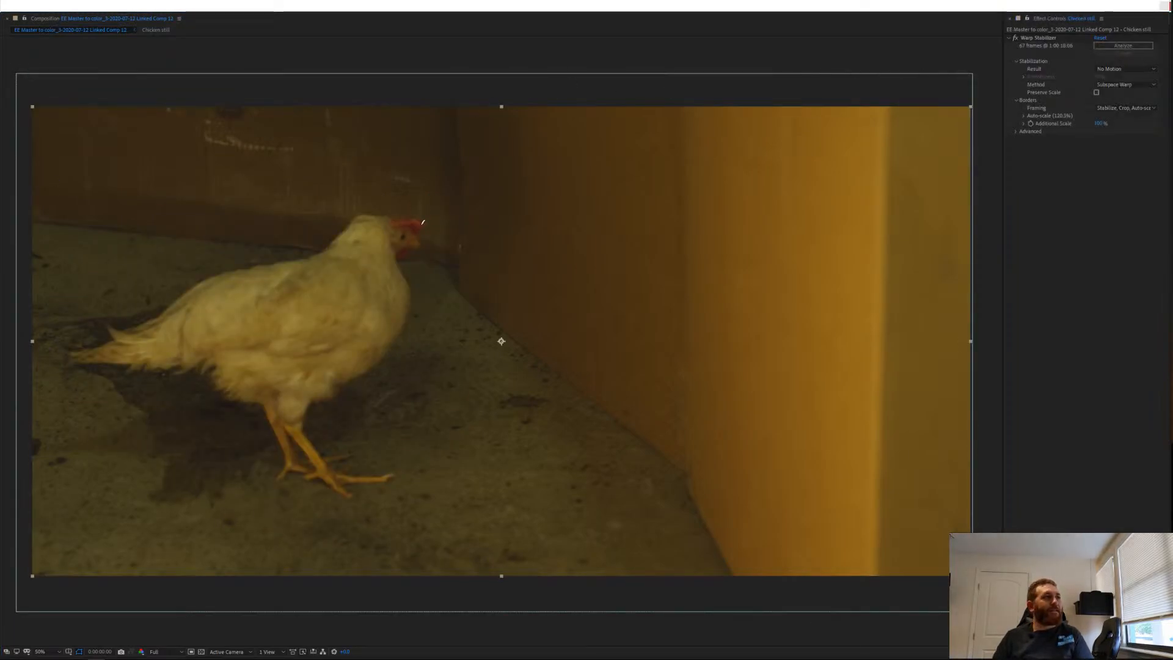
{"action": "left_click", "coordinate": [438, 194]}
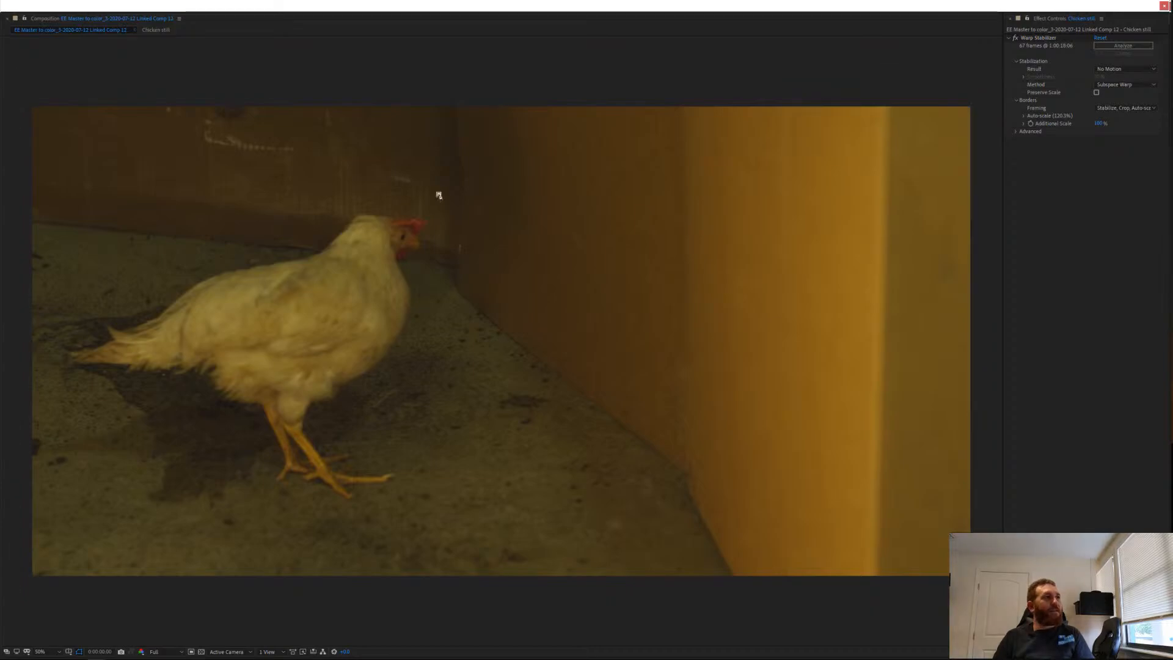
{"action": "left_click", "coordinate": [213, 169]}
{"action": "left_click", "coordinate": [113, 266]}
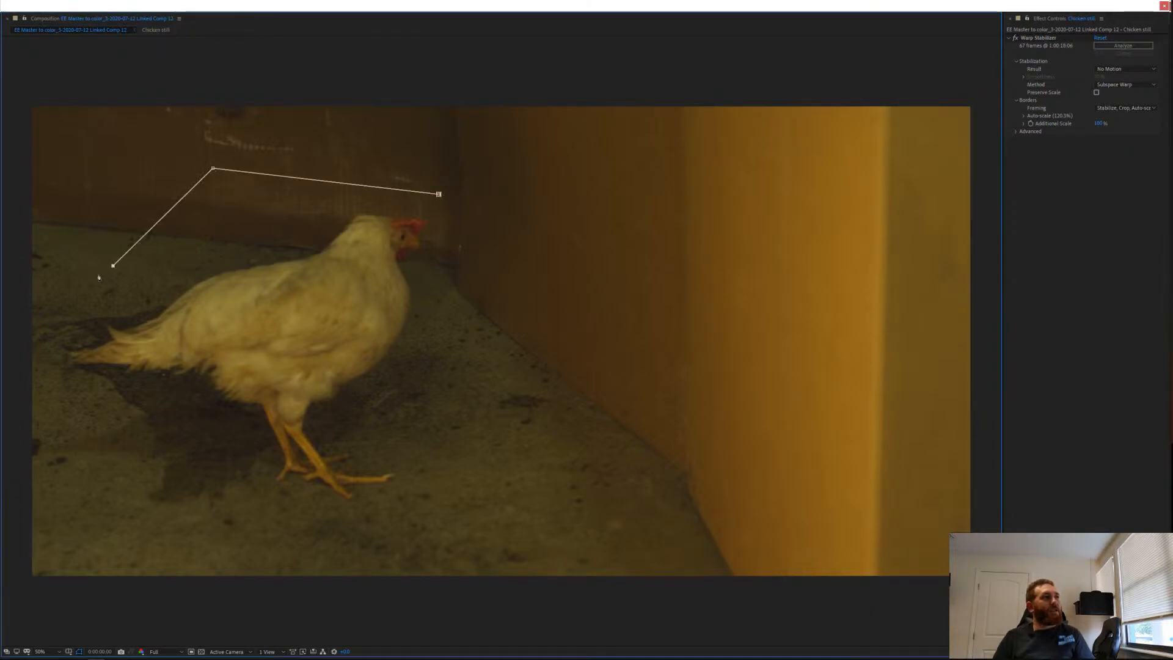
{"action": "left_click", "coordinate": [49, 336]}
{"action": "left_click", "coordinate": [80, 414]}
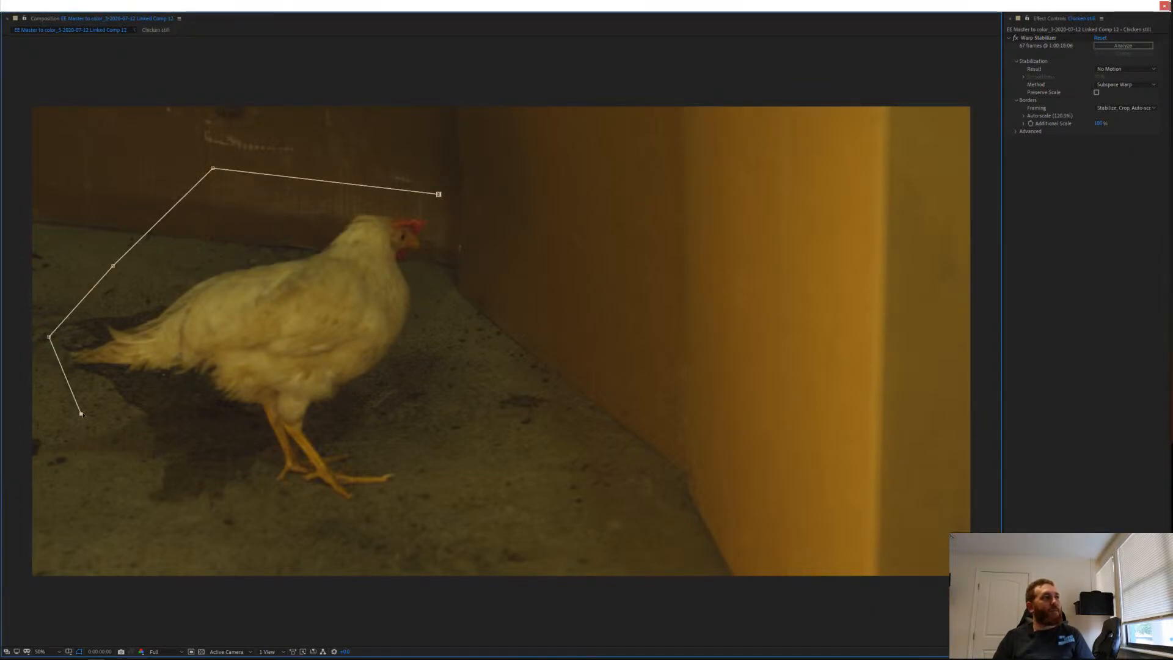
{"action": "left_click", "coordinate": [197, 406]}
{"action": "left_click", "coordinate": [223, 433]}
{"action": "left_click", "coordinate": [240, 497]}
{"action": "left_click", "coordinate": [323, 533]}
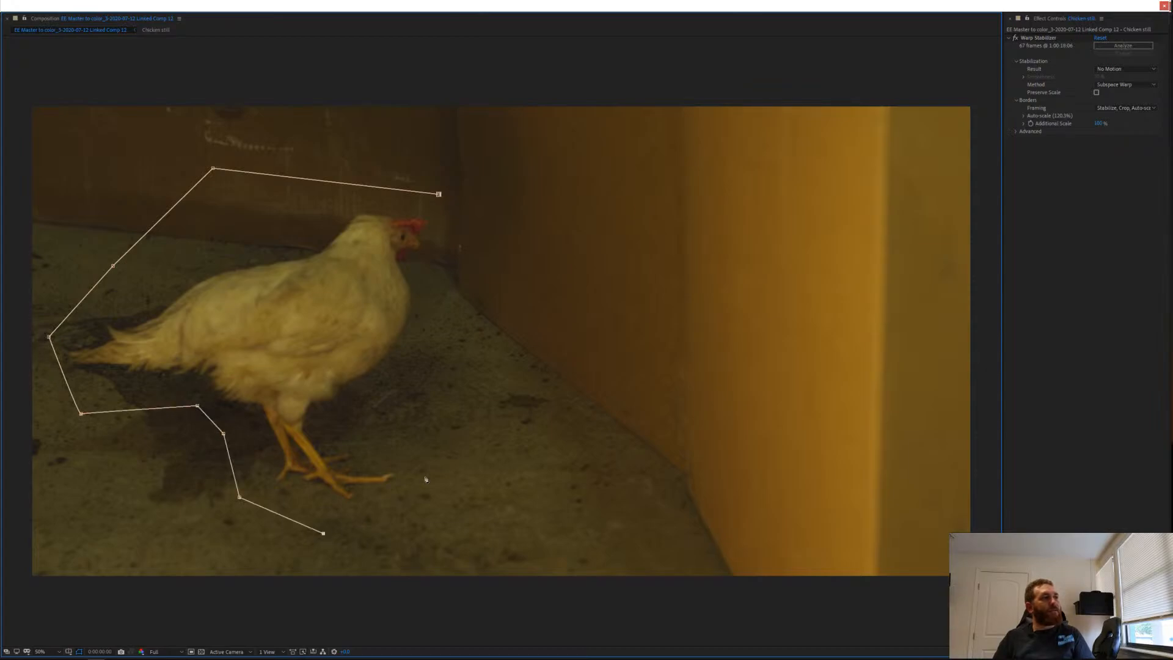
{"action": "left_click", "coordinate": [425, 476]}
{"action": "left_click", "coordinate": [381, 427]}
{"action": "left_click", "coordinate": [365, 399]}
{"action": "left_click", "coordinate": [430, 367]}
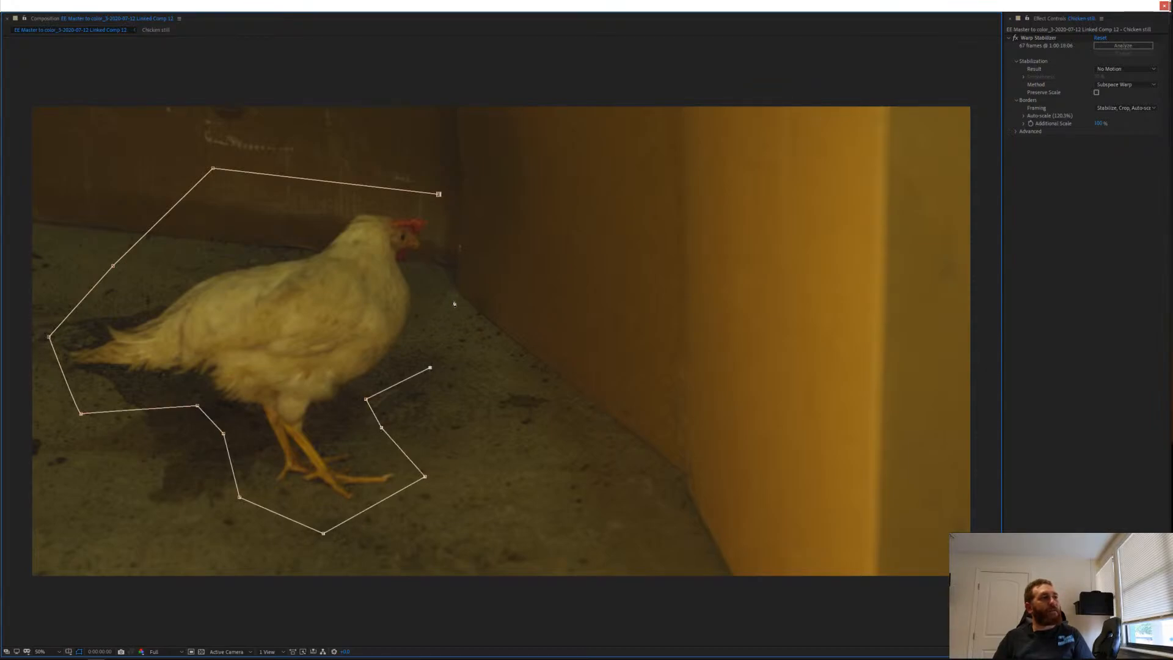
{"action": "left_click", "coordinate": [451, 278]}
{"action": "left_click", "coordinate": [439, 194]}
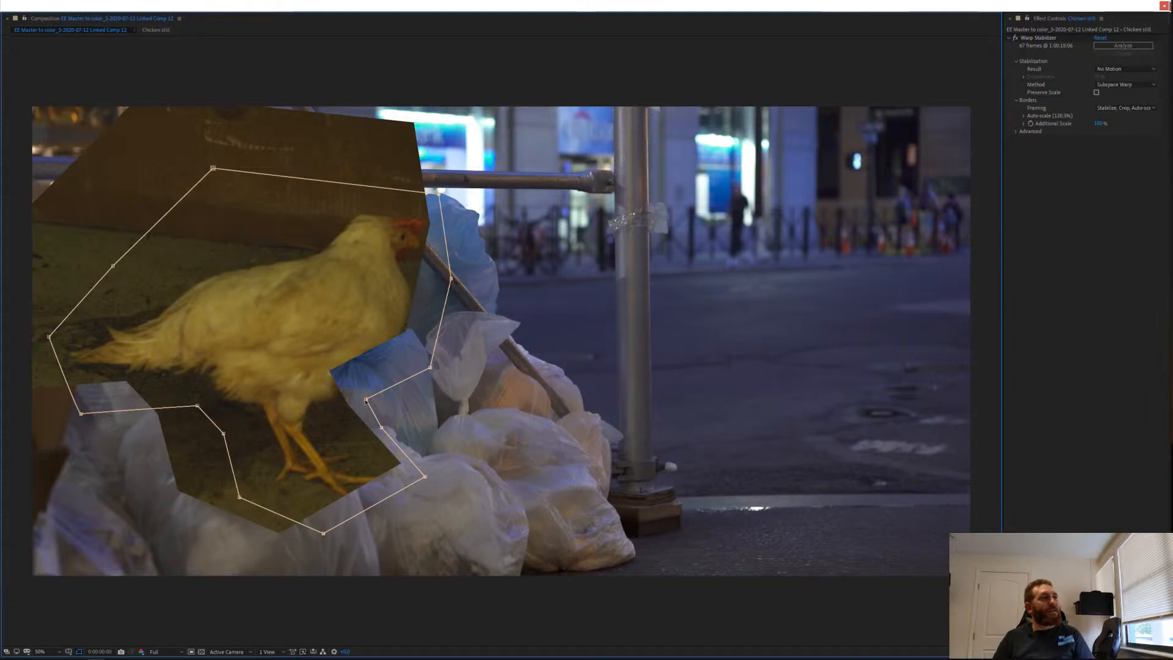
{"action": "left_click_drag", "start_coordinate": [365, 400], "coordinate": [438, 389]}
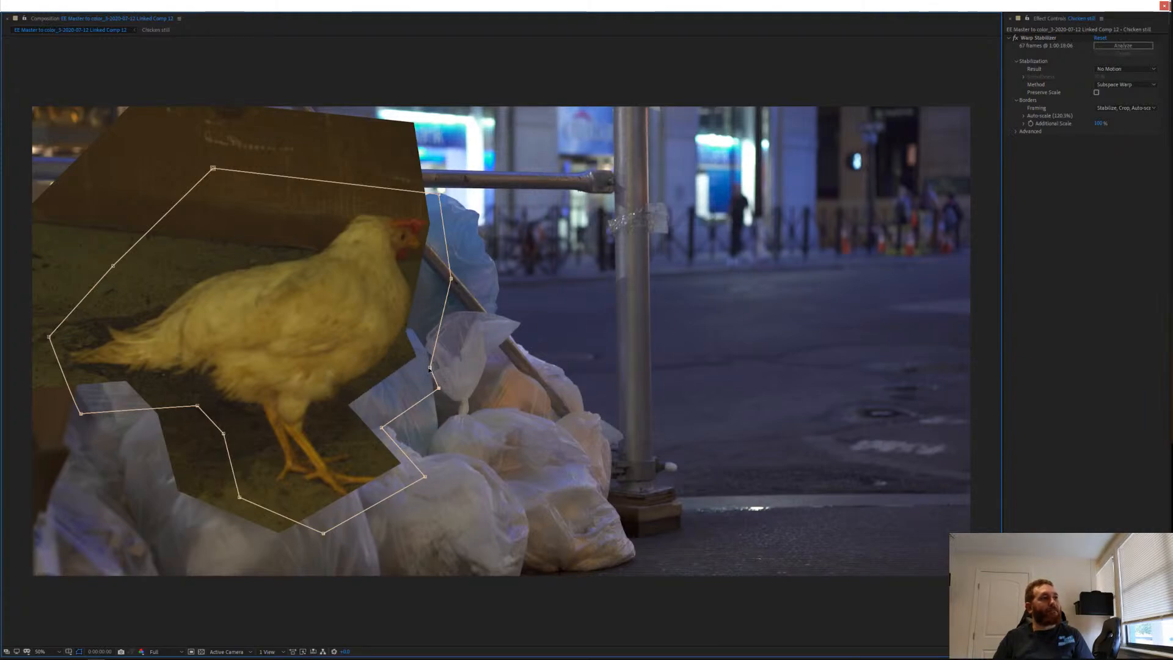
Pull the mask vertices in front of the chicken's head and chest outward on the Chicken still layer and preview the shot.
{"action": "left_click_drag", "start_coordinate": [430, 369], "coordinate": [483, 356]}
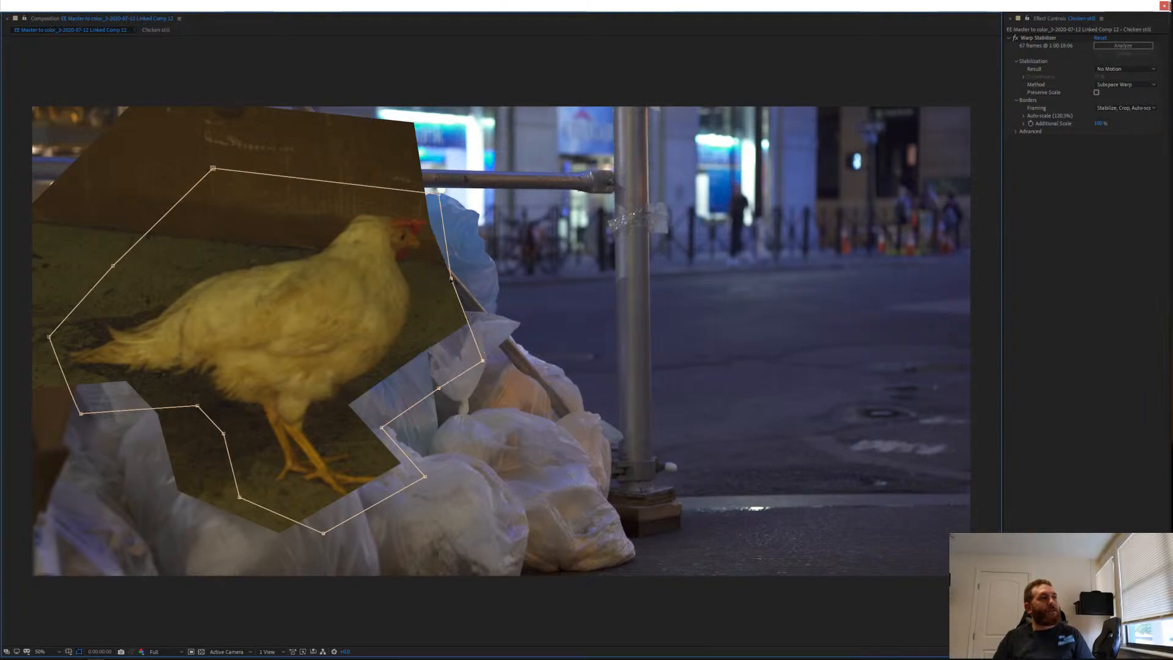
{"action": "left_click_drag", "start_coordinate": [452, 279], "coordinate": [480, 238]}
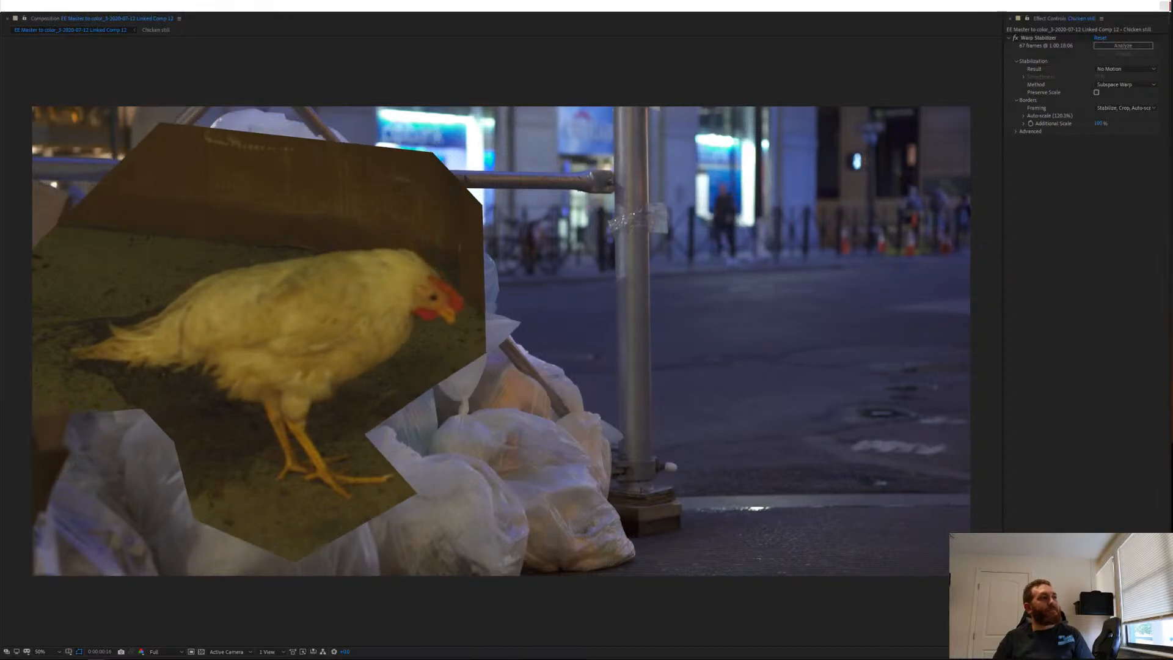
{"action": "key", "text": "space"}
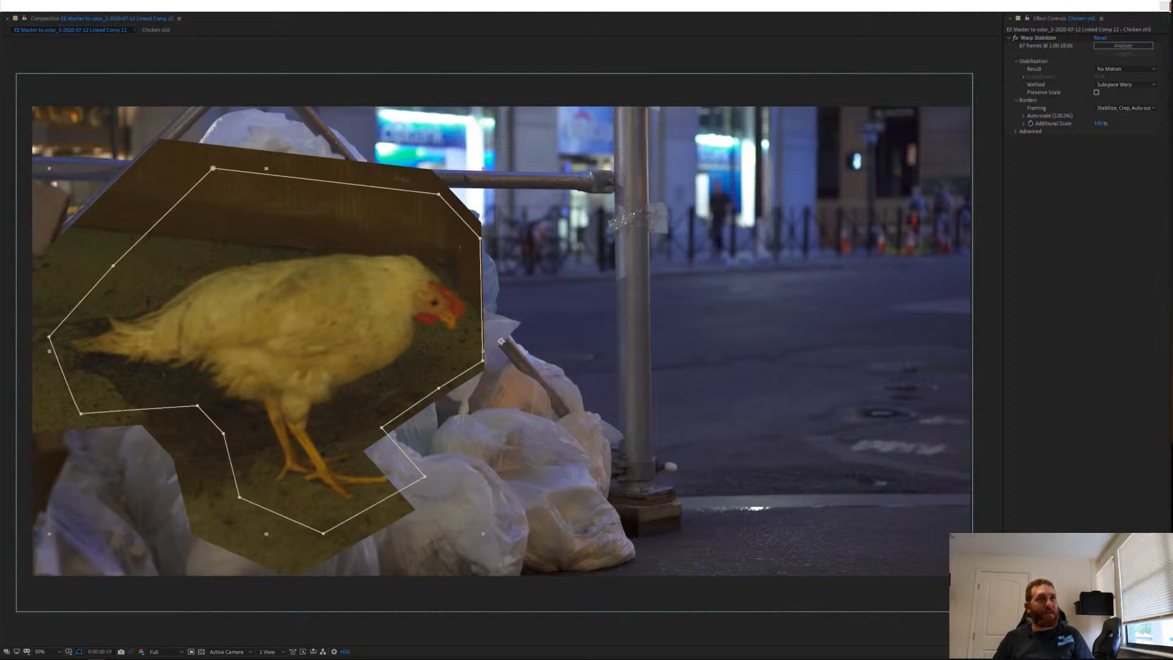
Move the mask from the Chicken still layer onto the footage layer inside the Chicken still composition, and return to the main composition.
{"action": "key", "text": "g"}
{"action": "key", "text": "ctrl+x"}
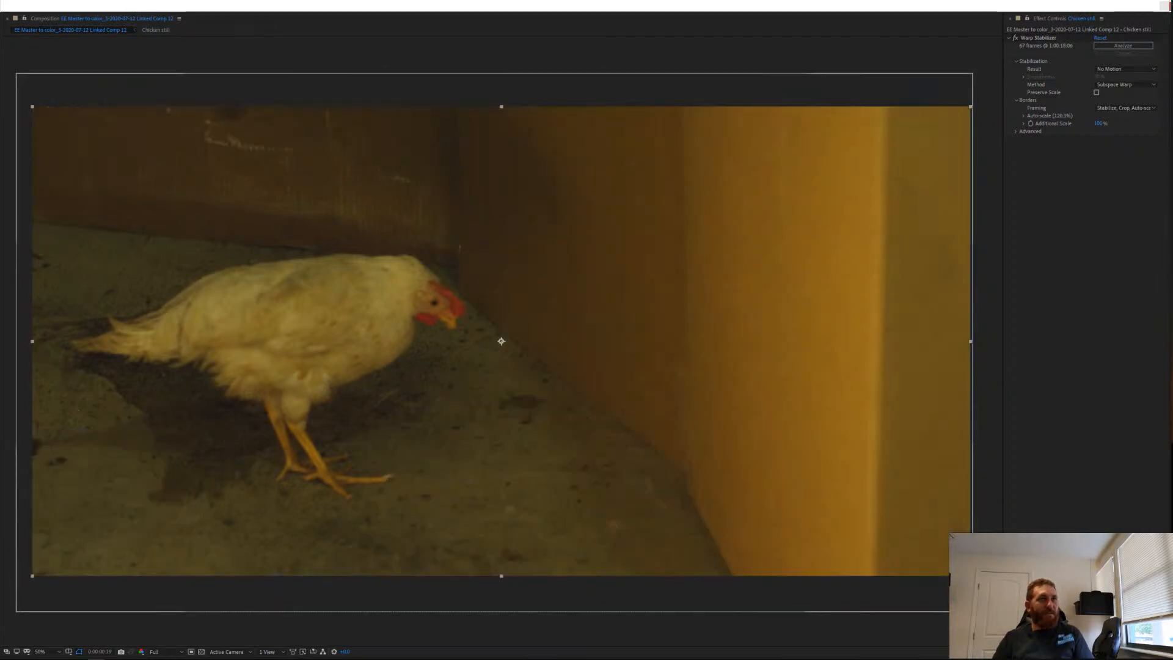
{"action": "key", "text": "ctrl+a"}
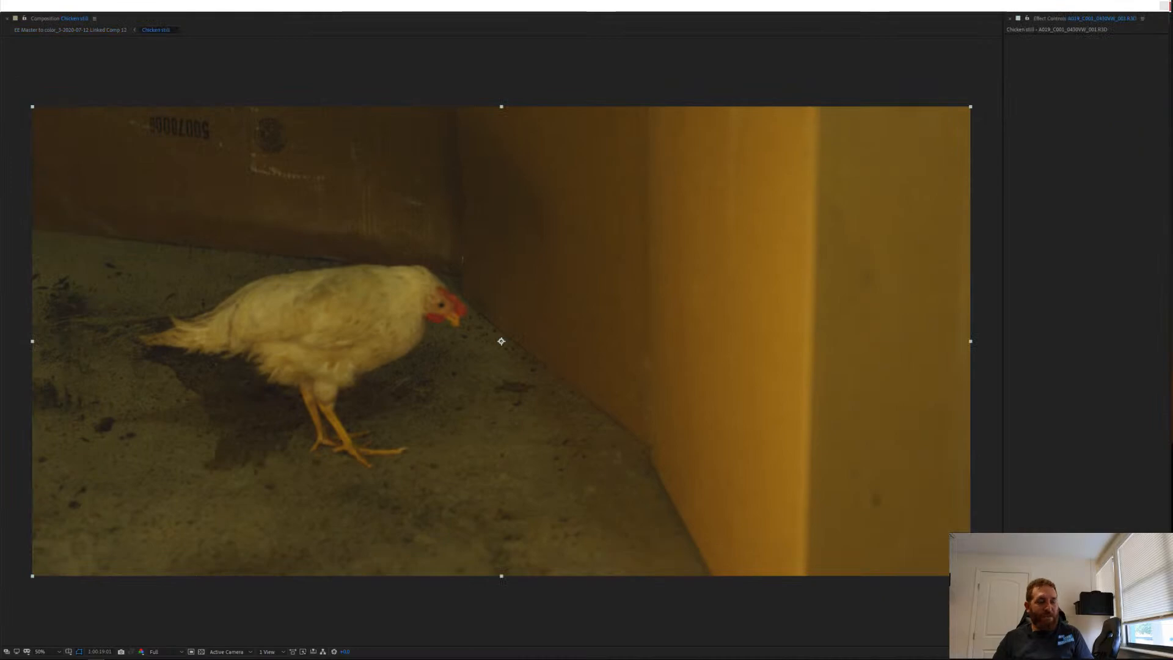
{"action": "key", "text": "ctrl+v"}
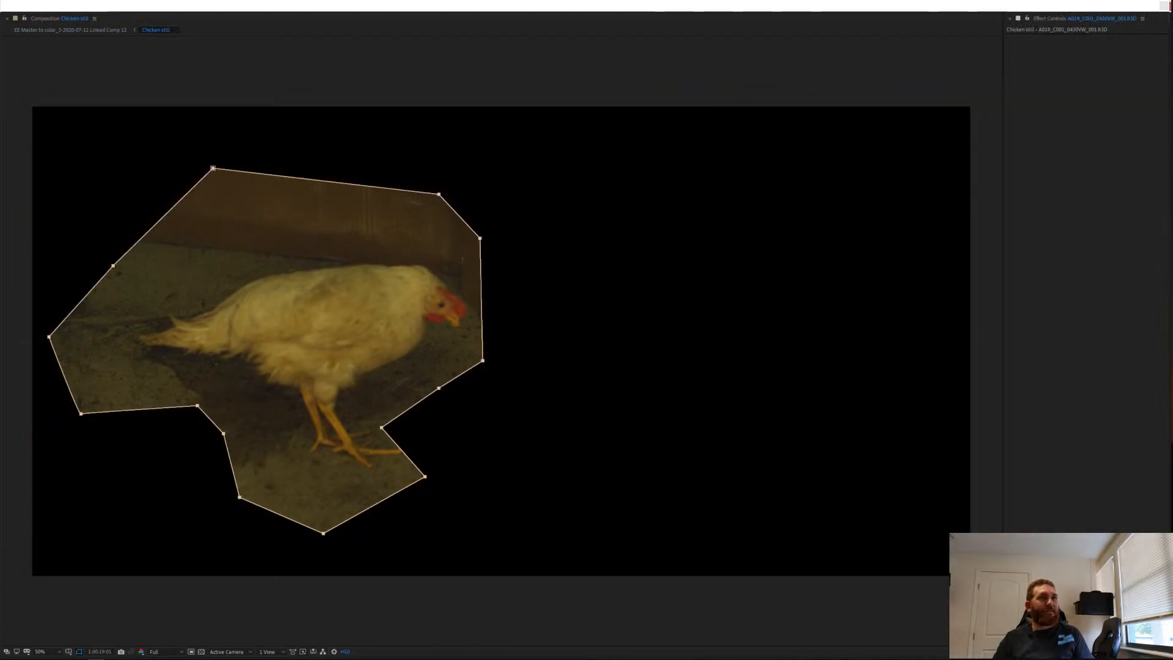
{"action": "key", "text": "shift+Escape"}
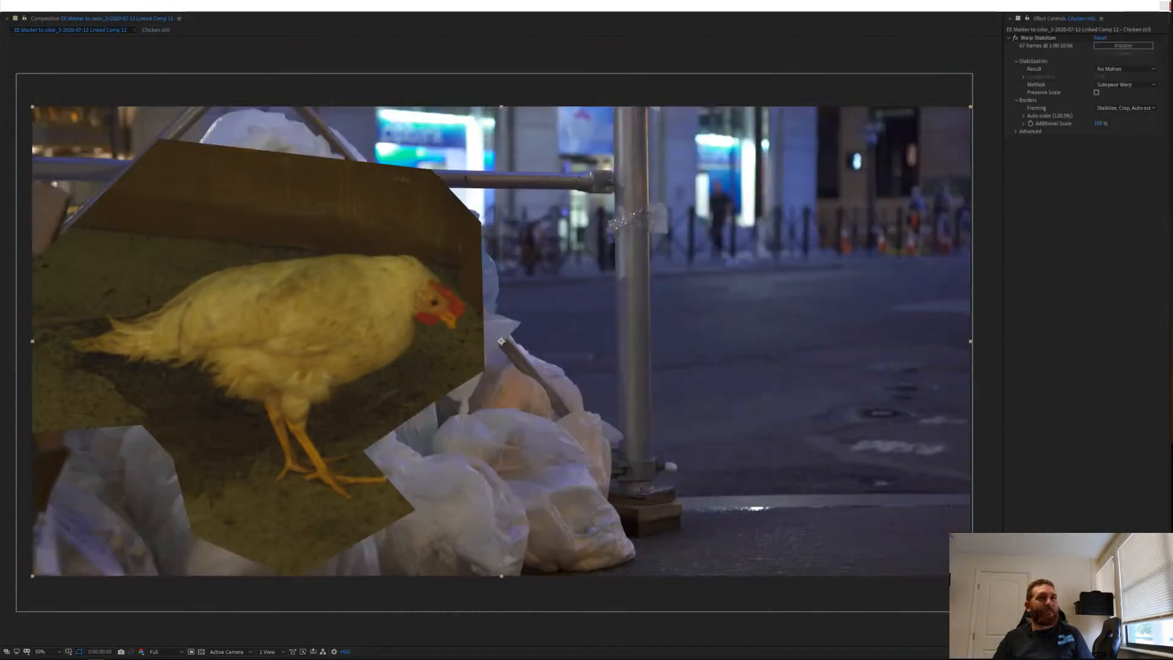
Preview the masked chicken in the main and Chicken still compositions, and open the masked footage in its Layer viewer.
{"action": "key", "text": "space"}
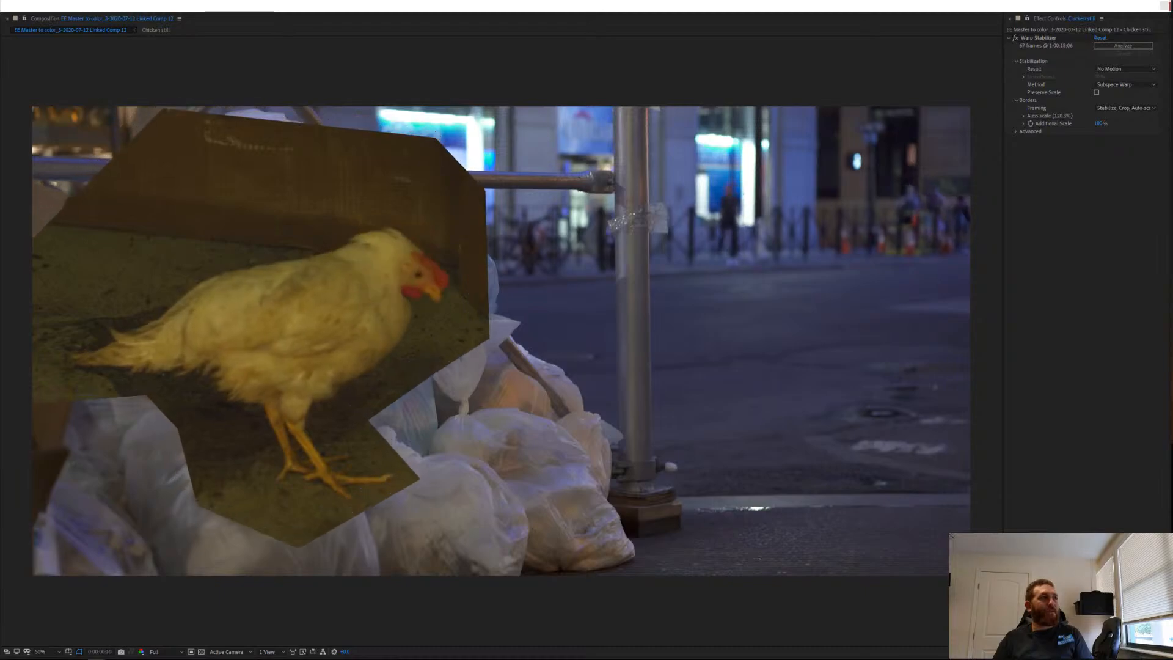
{"action": "key", "text": "space"}
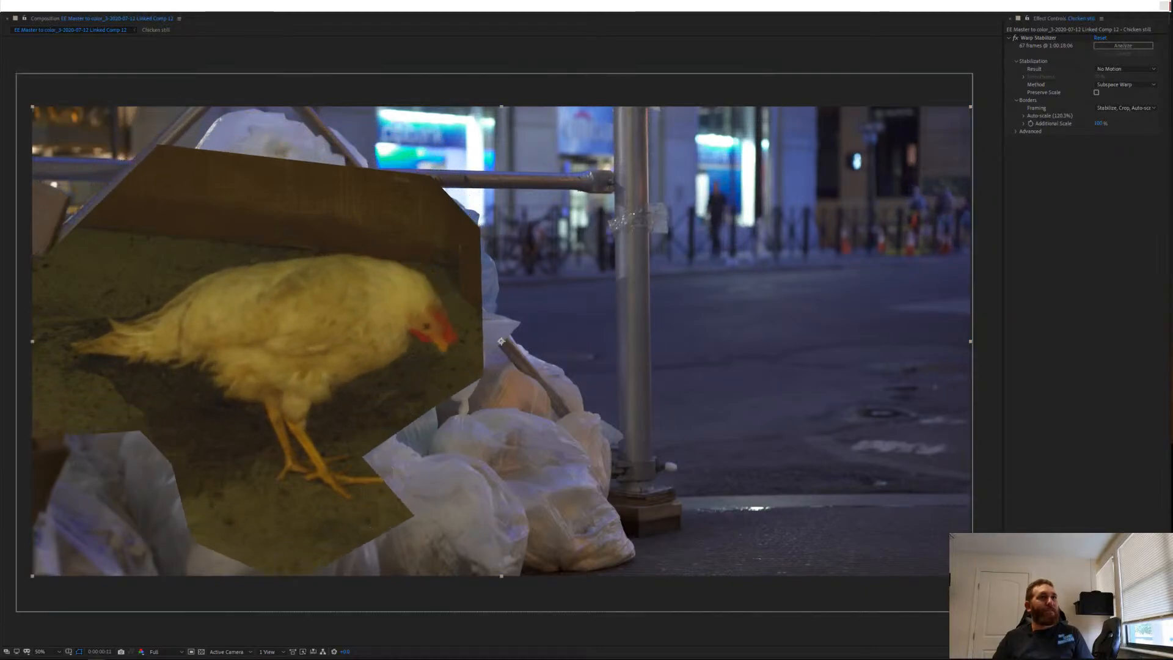
{"action": "key", "text": "shift+Escape"}
{"action": "key", "text": "space"}
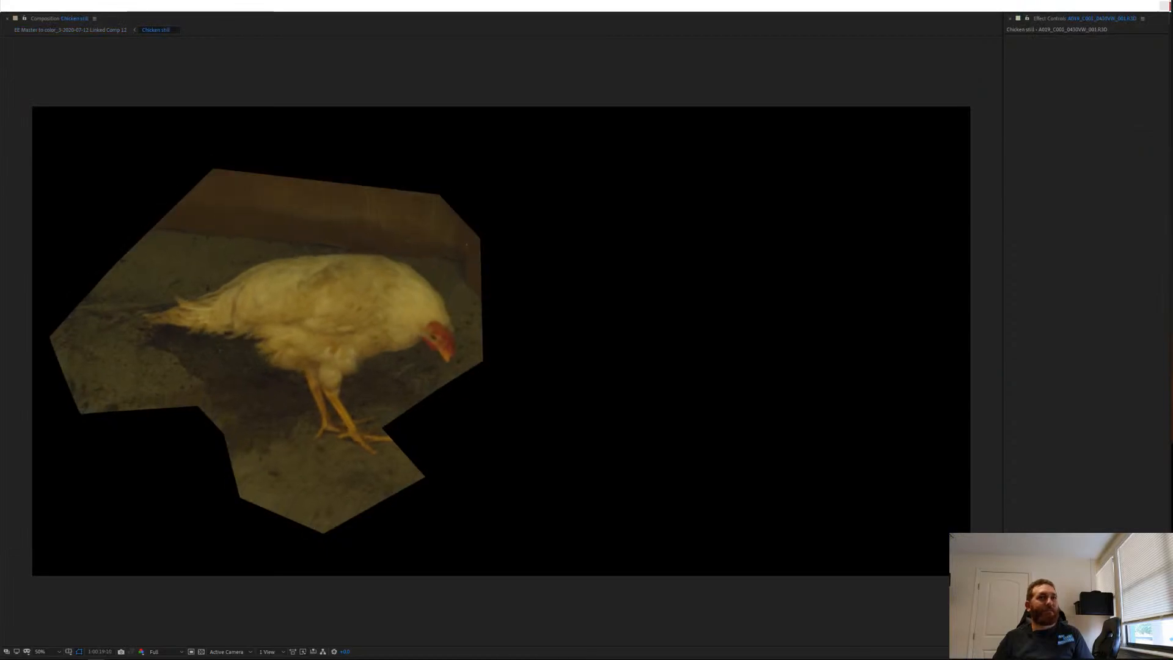
{"action": "key", "text": "space"}
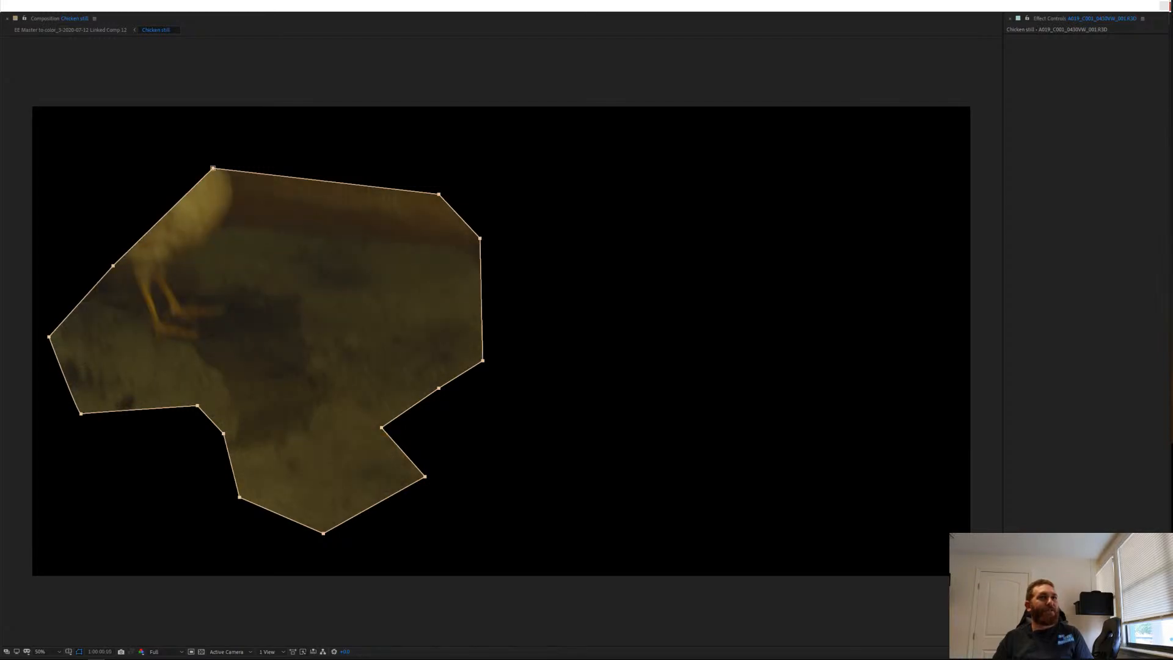
{"action": "double_click", "coordinate": [500, 335]}
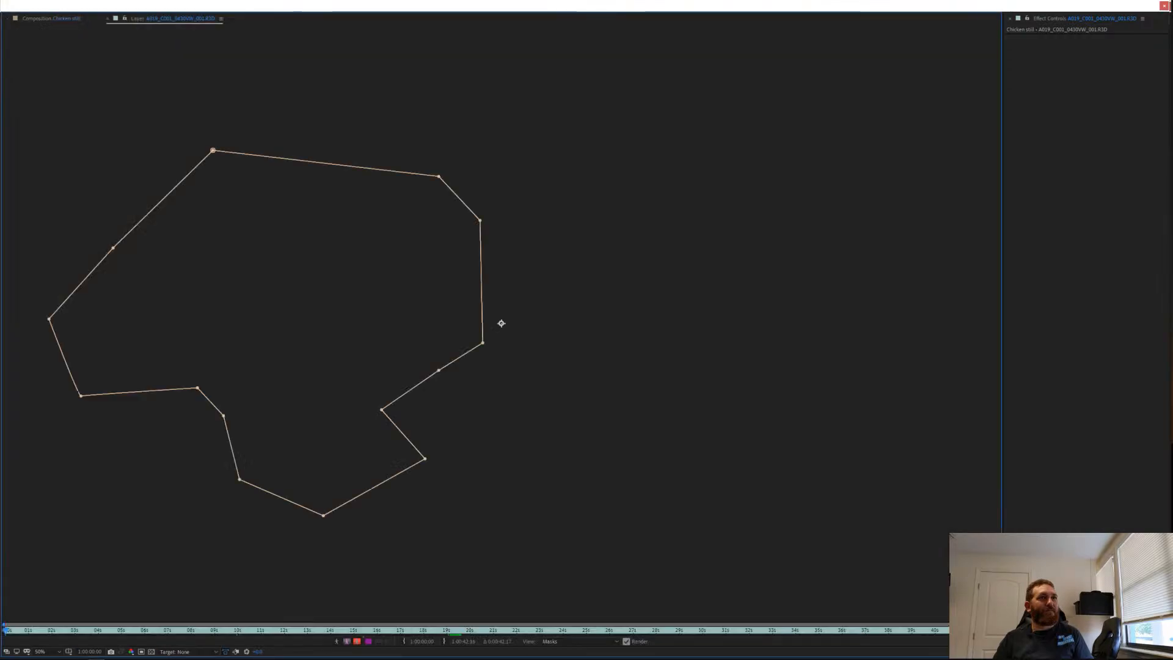
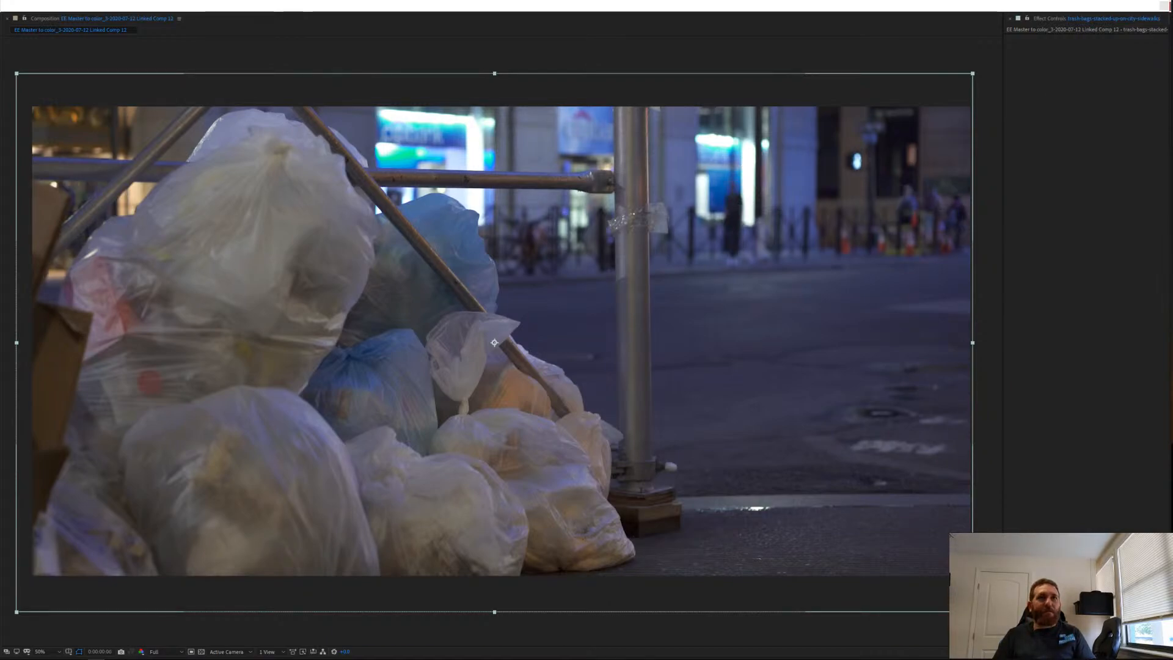
{"action": "scroll", "coordinate": [700, 238], "scroll_direction": "down", "scroll_amount": 6}
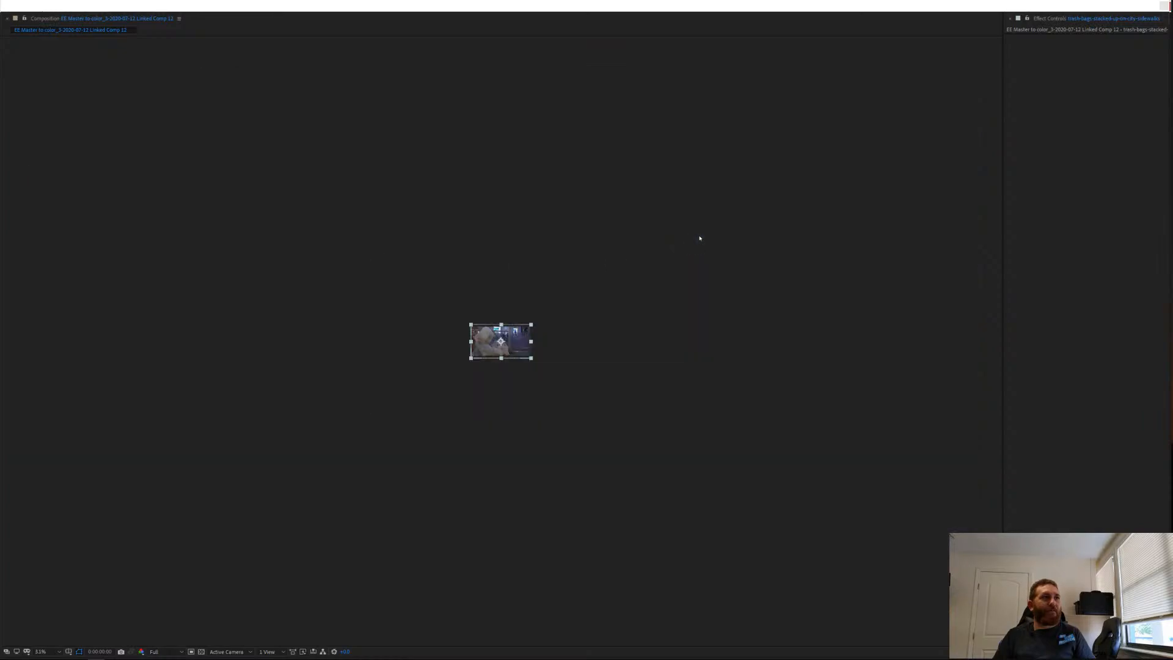
{"action": "scroll", "coordinate": [699, 238], "scroll_direction": "up", "scroll_amount": 8}
{"action": "scroll", "coordinate": [698, 239], "scroll_direction": "down", "scroll_amount": 2}
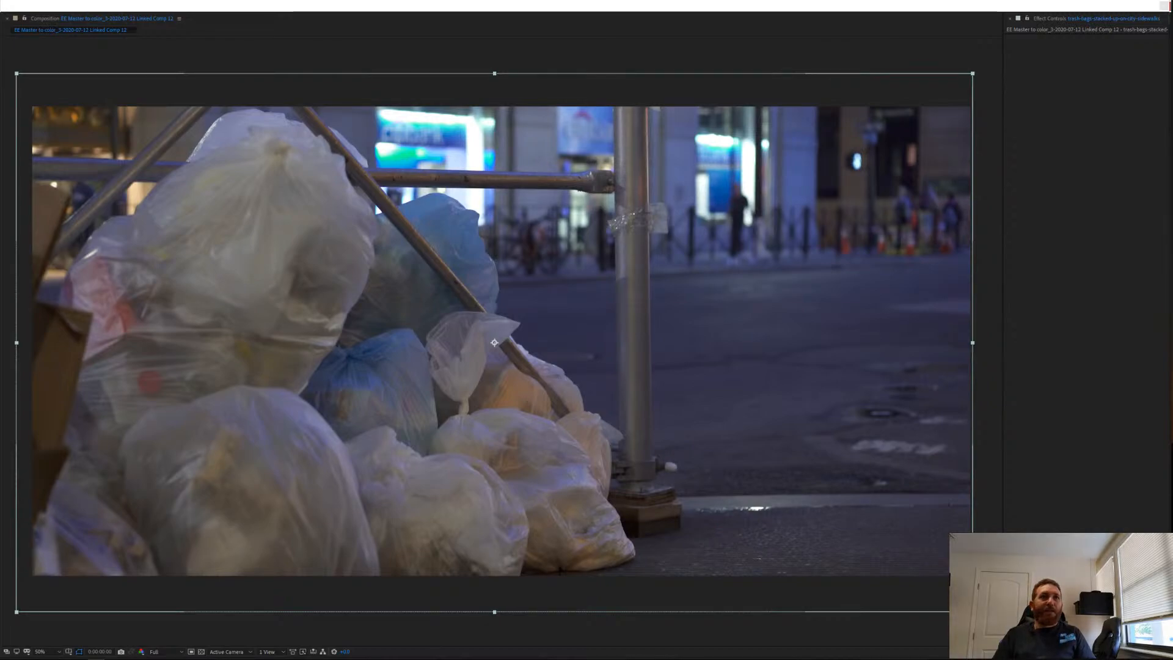
Undo the last change and check the unmasked chicken footage in the Layer viewer and in both compositions.
{"action": "key", "text": "ctrl+z"}
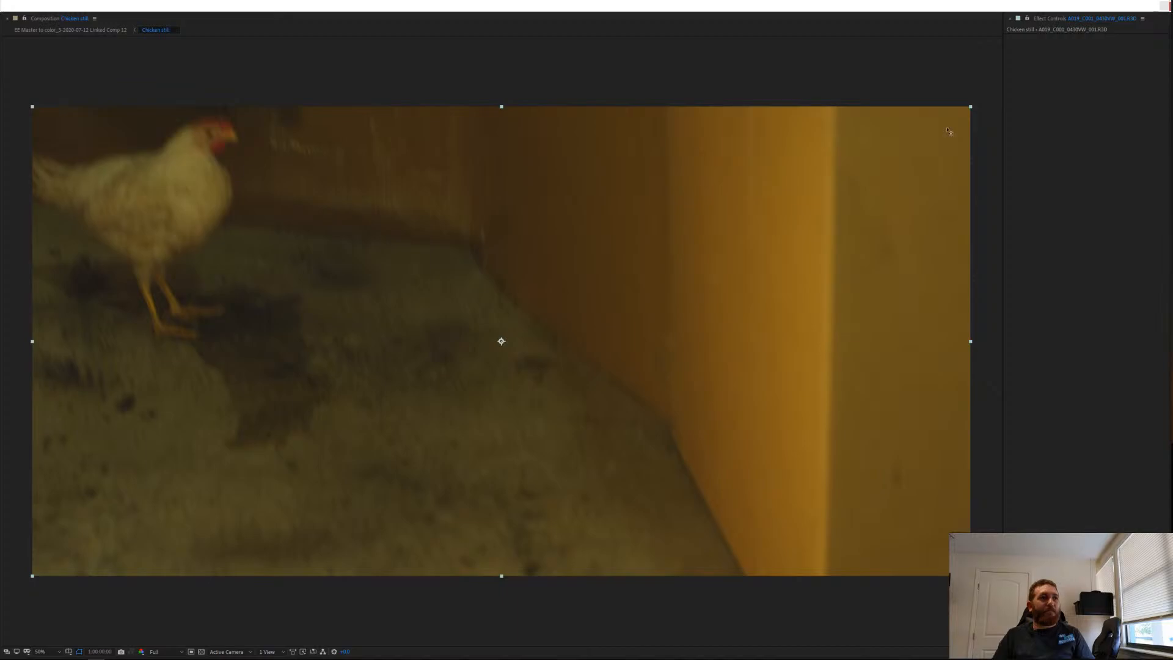
{"action": "key", "text": "KP_Enter"}
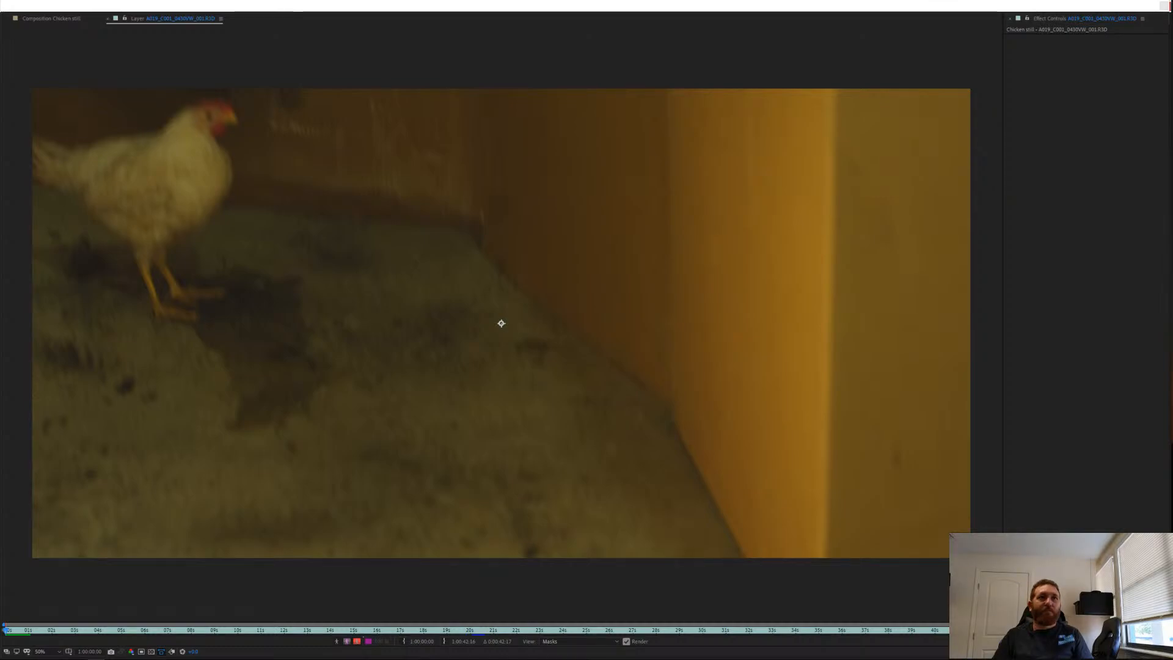
{"action": "key", "text": "shift+Escape"}
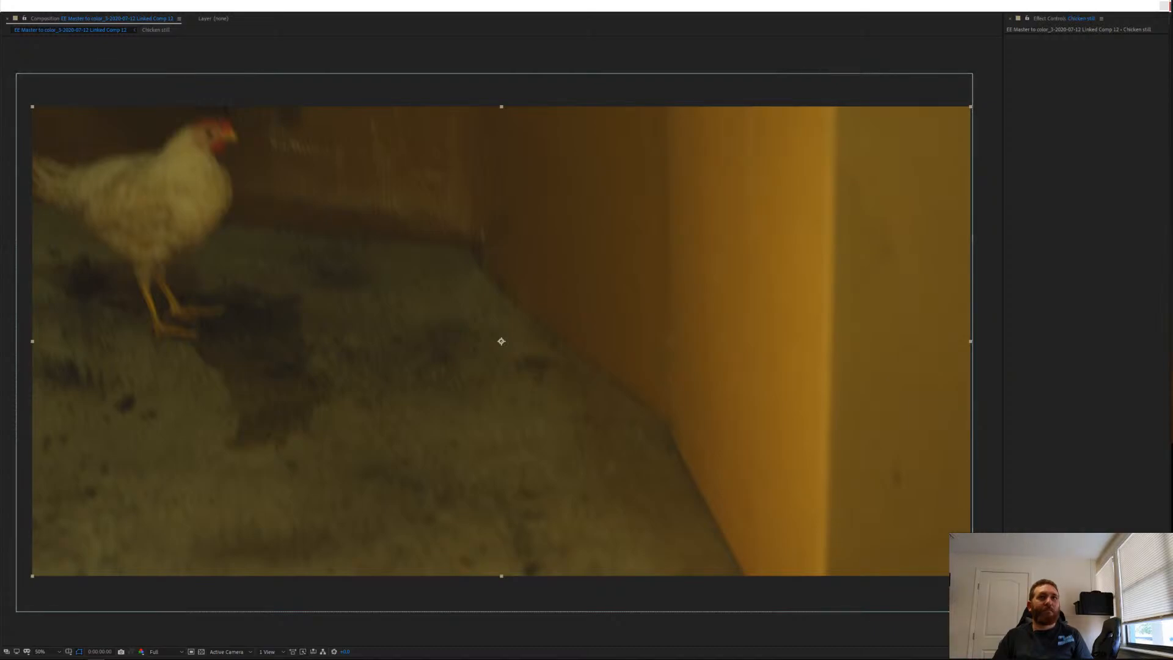
{"action": "key", "text": "shift+Escape"}
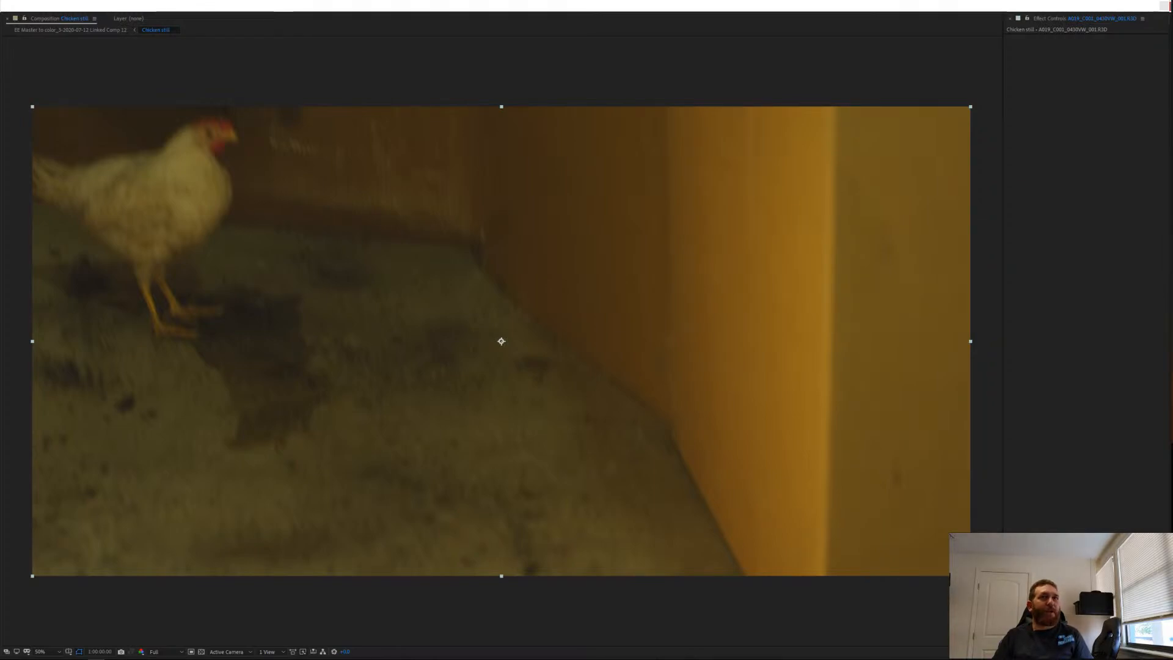
Examine a later part of the chicken clip in the source Footage viewer and play the layer in its Layer viewer.
{"action": "key", "text": "End"}
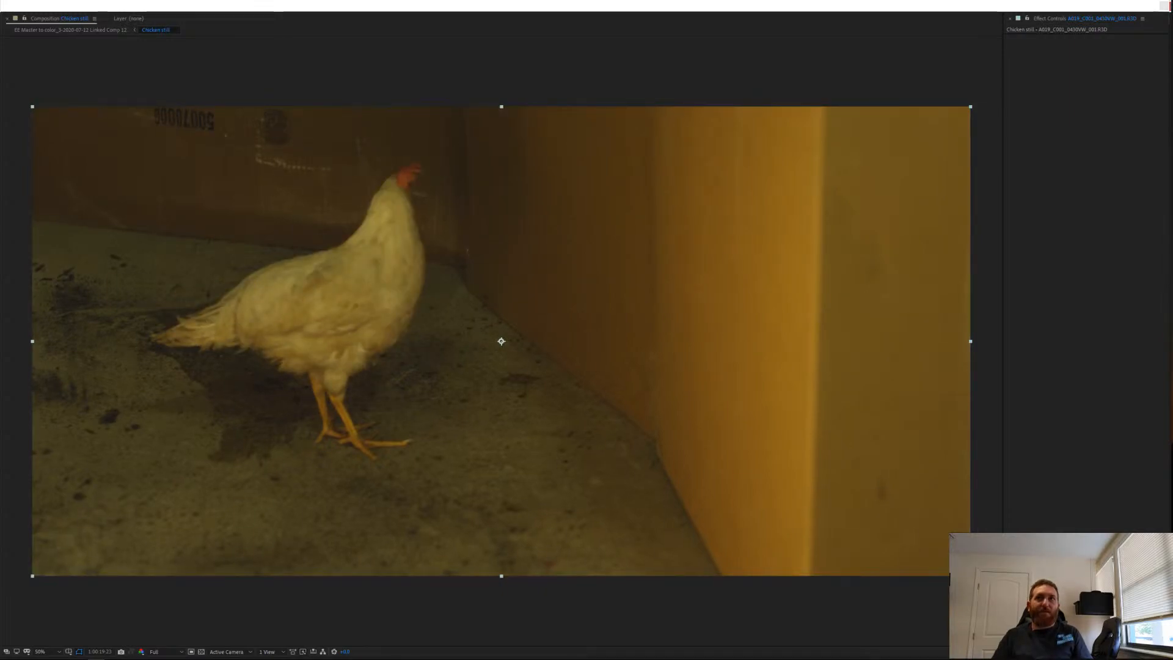
{"action": "key", "text": "KP_Enter"}
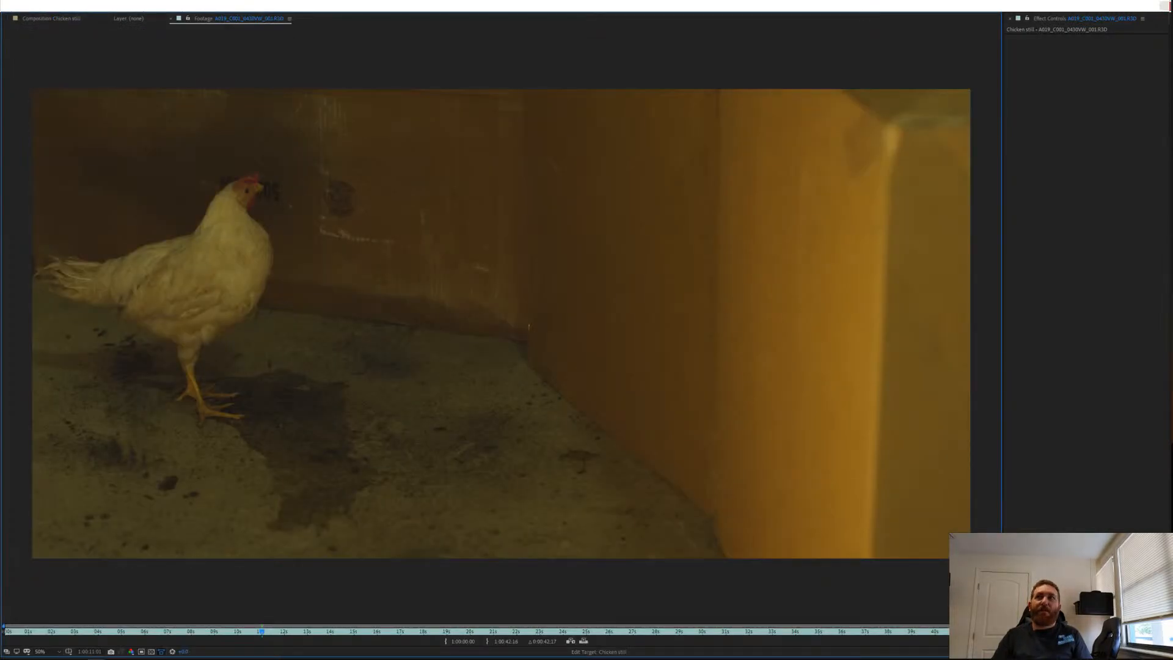
{"action": "key", "text": "shift+period"}
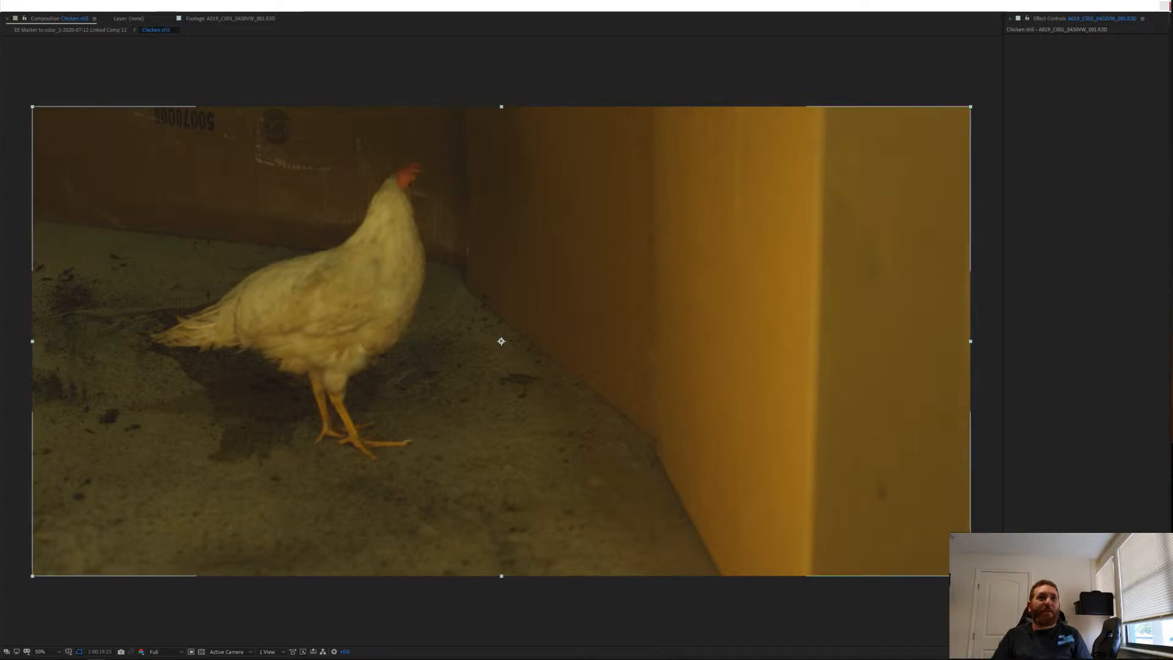
{"action": "key", "text": "ctrl+shift+a"}
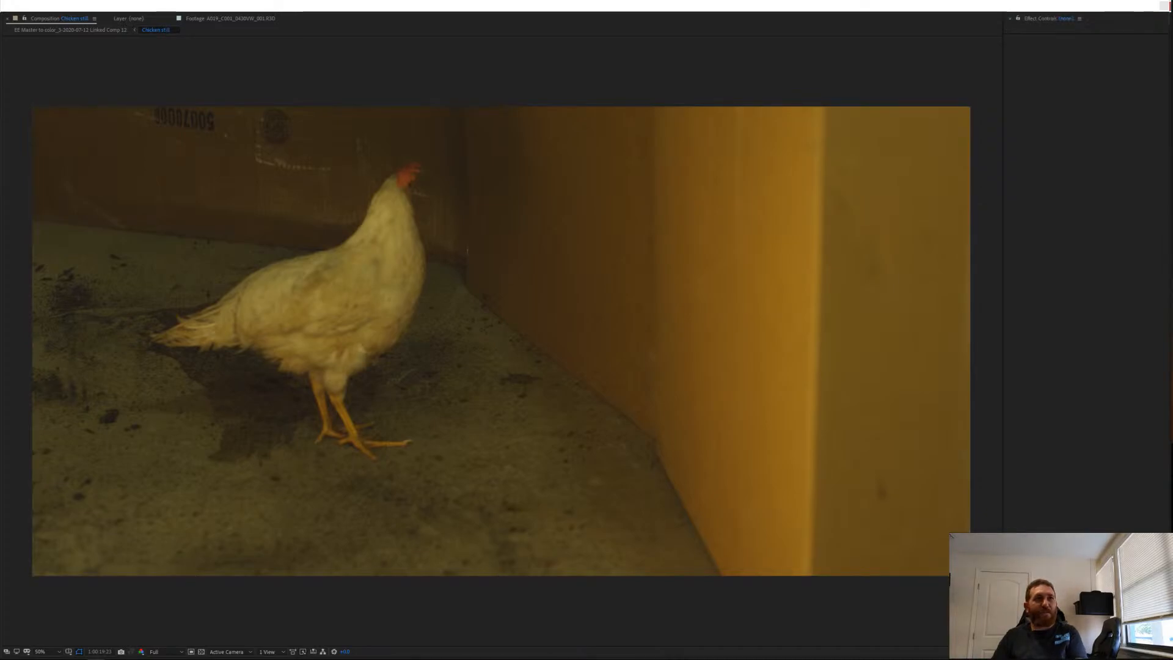
{"action": "double_click", "coordinate": [501, 323]}
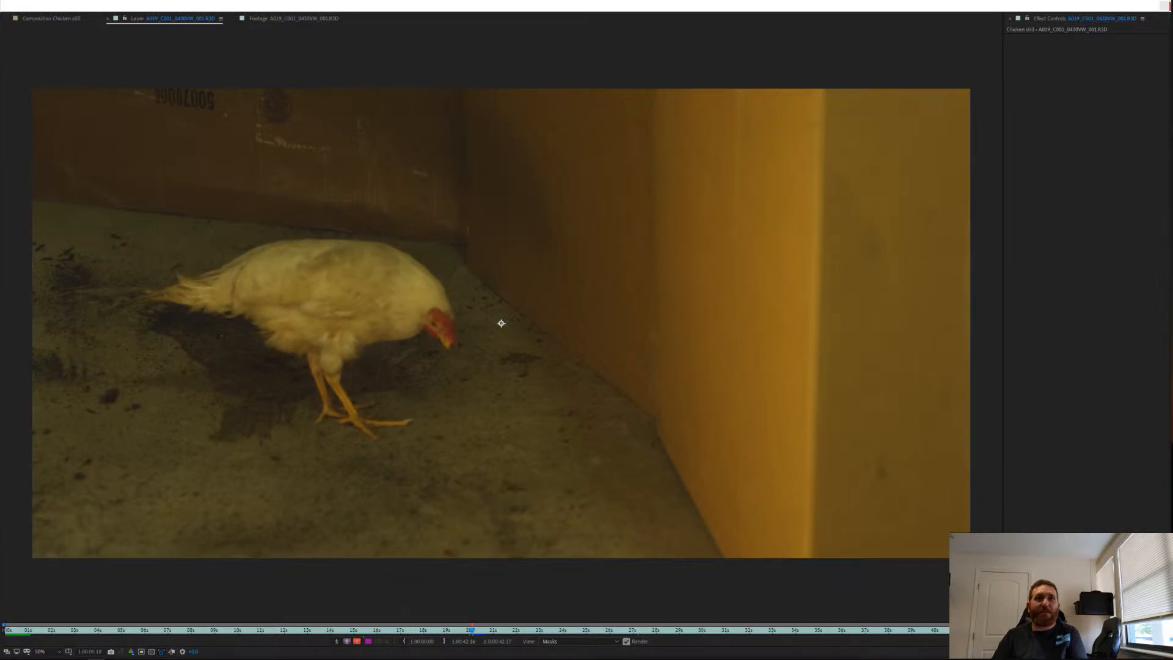
{"action": "key", "text": "space"}
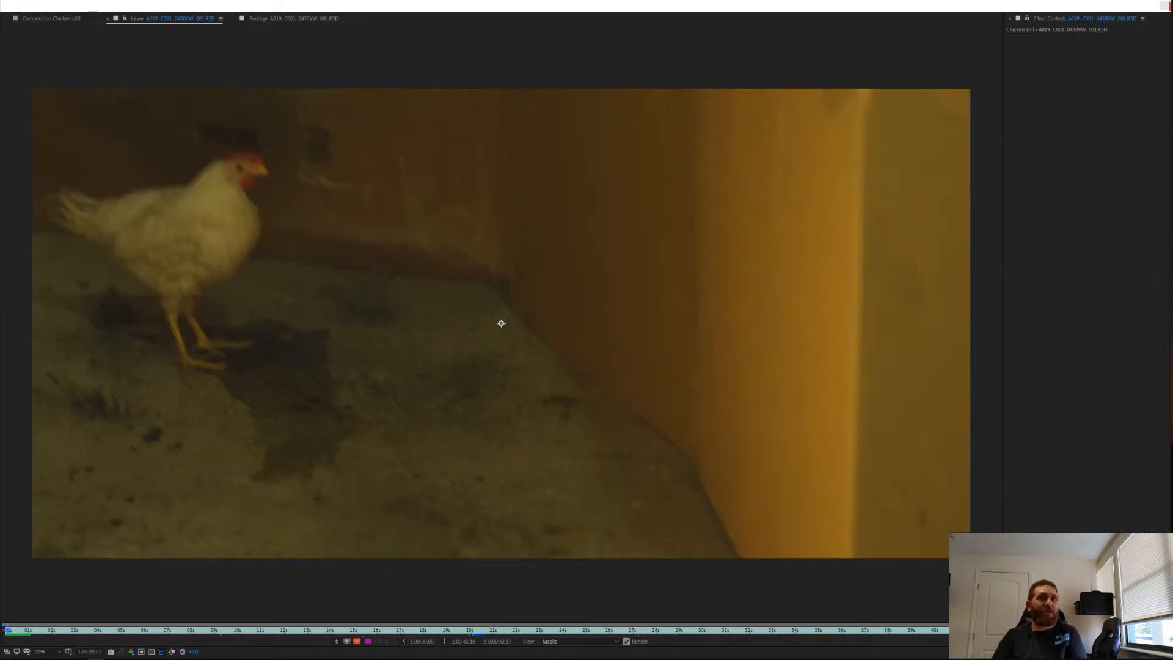
{"action": "key", "text": "space"}
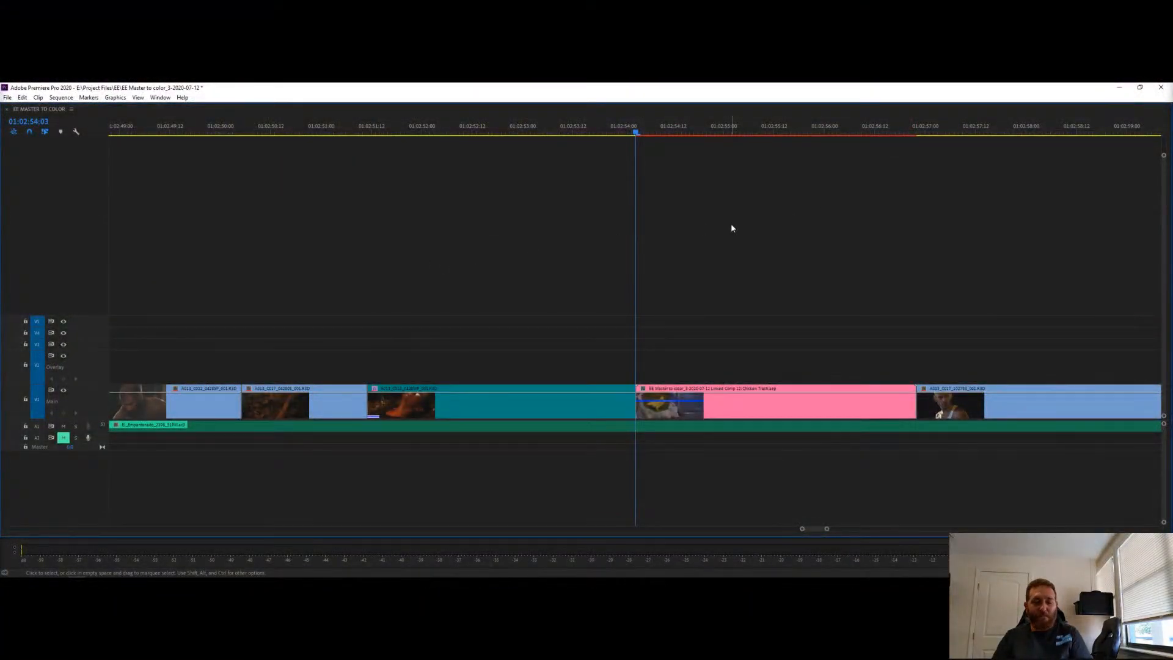
In the Premiere Pro sequence, mark In at 01:02:54:03 and Out at 01:02:56:21 around the Chicken Trash linked comp clip.
{"action": "key", "text": "i"}
{"action": "key", "text": "Down"}
{"action": "key", "text": "Left"}
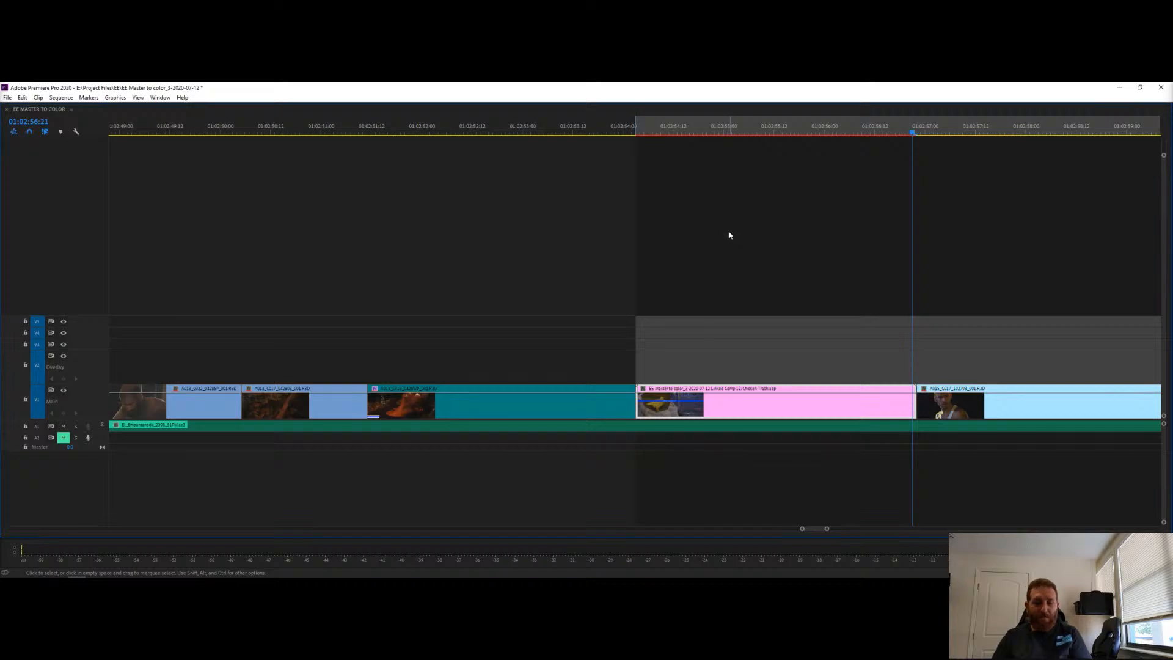
{"action": "key", "text": "o"}
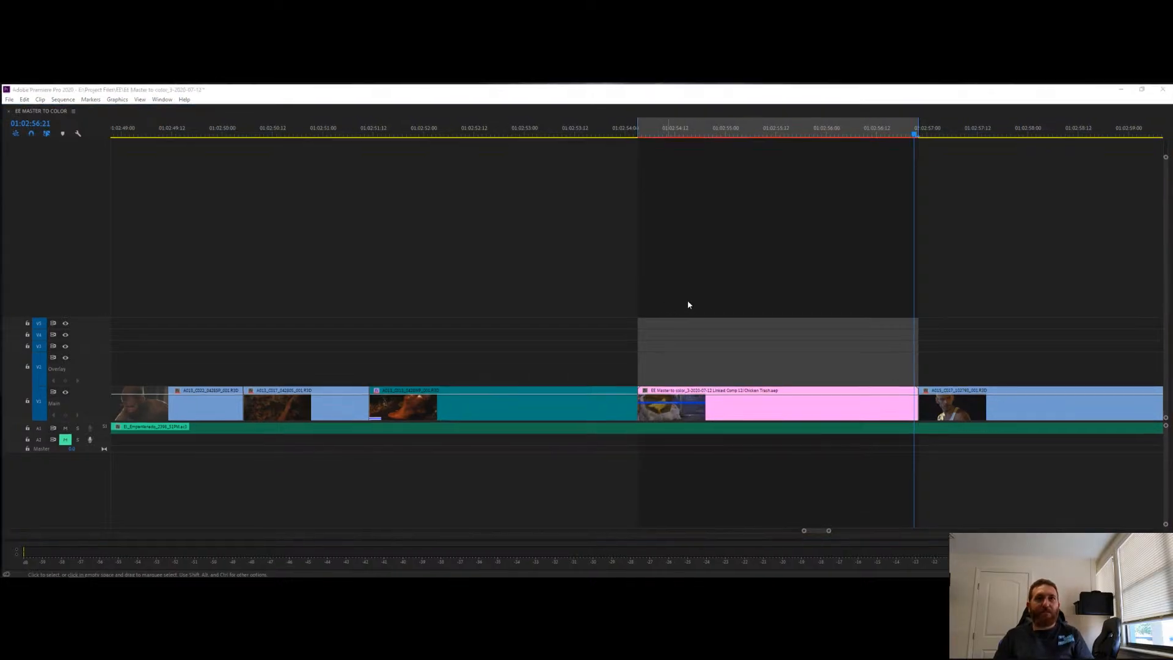
Switch to After Effects, check the Chicken still timeline between 1:00:02:01 and 1:00:03:00, and return to its first frame.
{"action": "key", "text": "alt+Tab"}
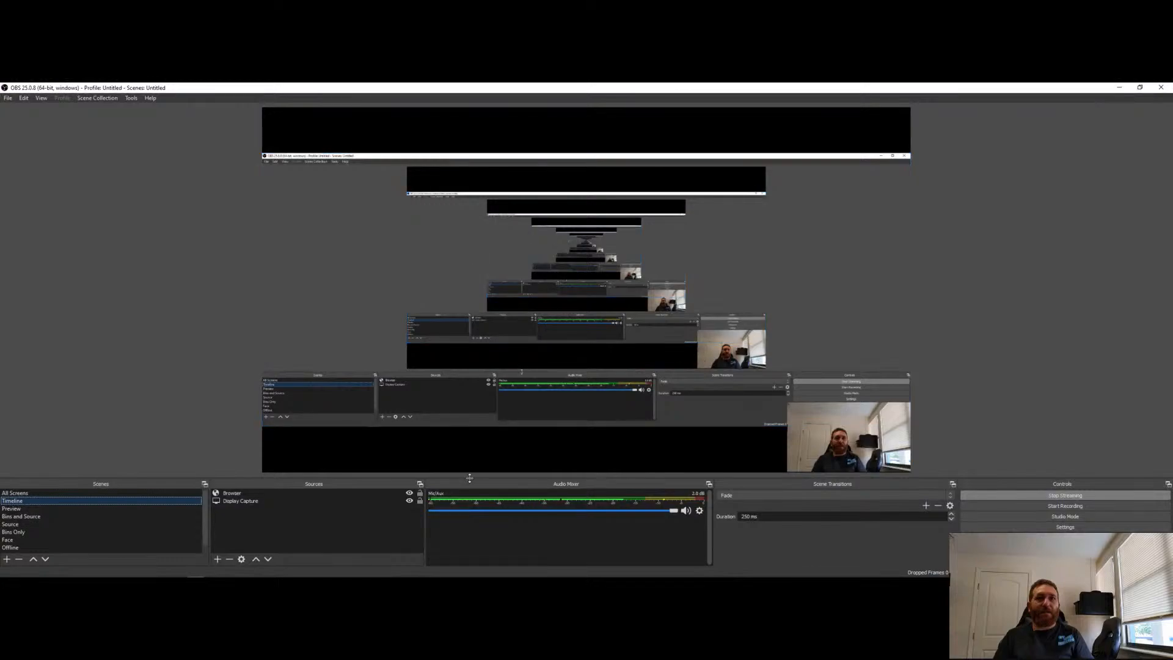
{"action": "key", "text": "alt+Tab"}
{"action": "left_click", "coordinate": [214, 333]}
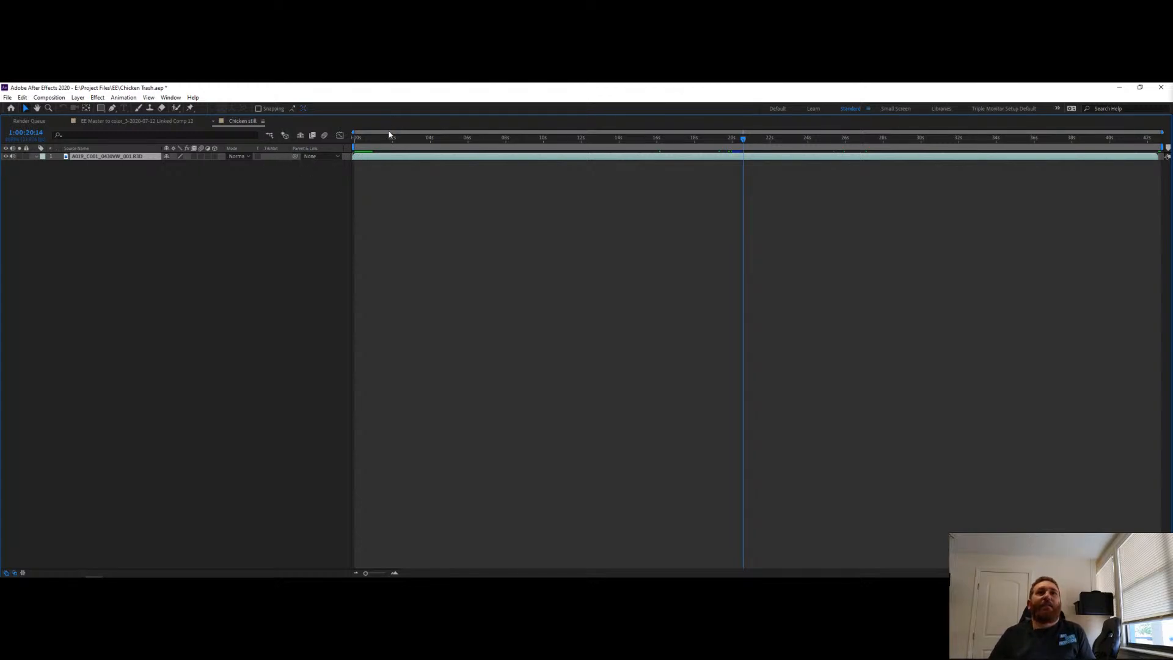
{"action": "mouse_move", "coordinate": [390, 143]}
{"action": "left_mouse_down"}
{"action": "mouse_move", "coordinate": [410, 142]}
{"action": "mouse_move", "coordinate": [393, 152]}
{"action": "left_mouse_up"}
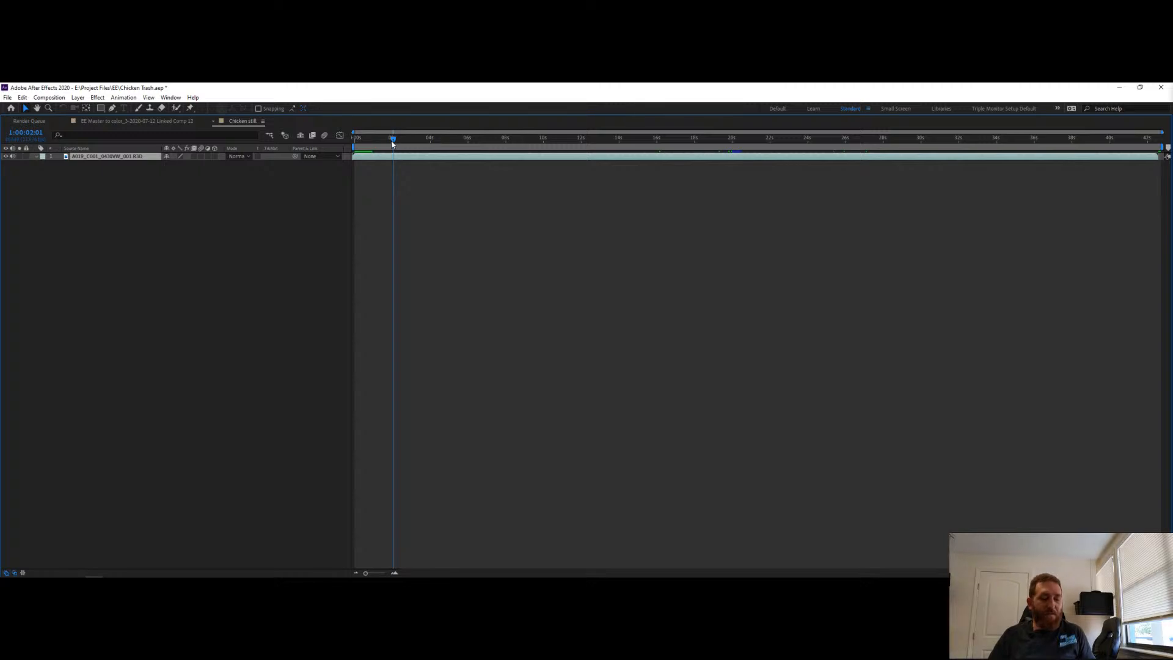
{"action": "scroll", "coordinate": [393, 143], "scroll_direction": "up", "scroll_amount": 6}
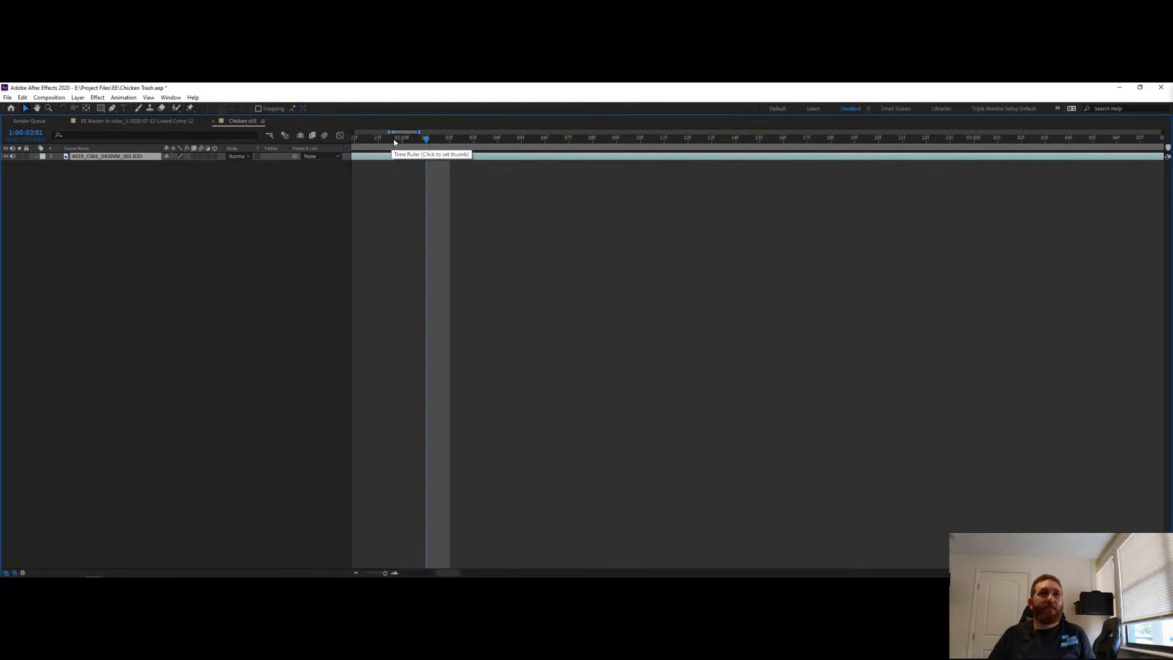
{"action": "left_click_drag", "start_coordinate": [397, 140], "coordinate": [969, 144]}
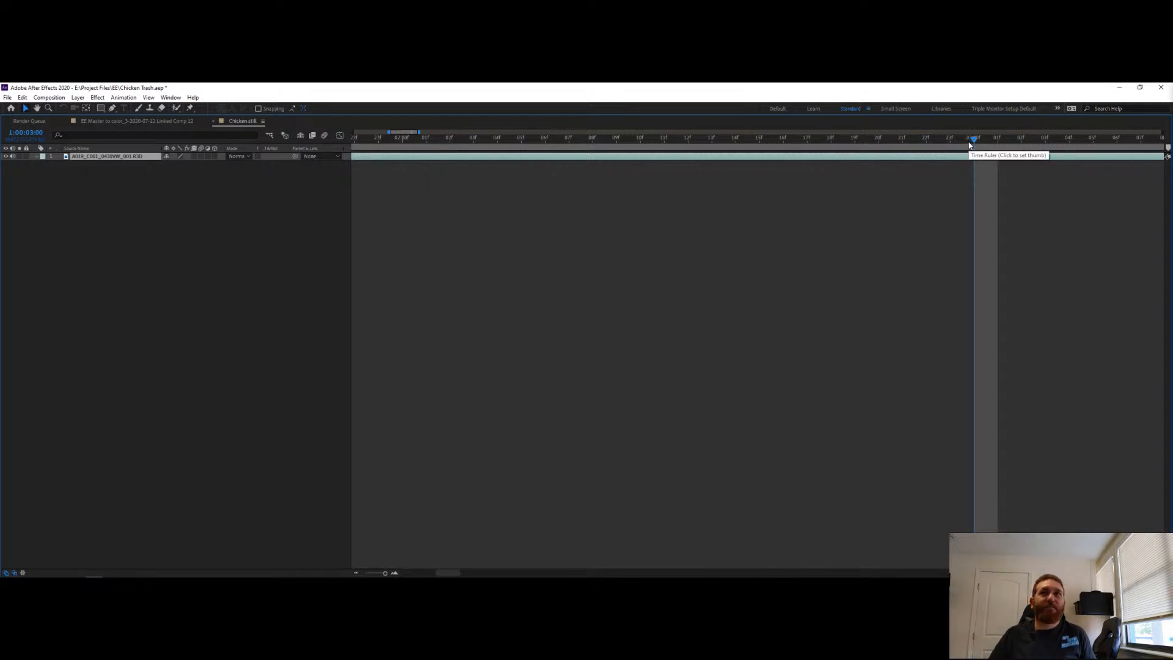
{"action": "left_click_drag", "start_coordinate": [969, 144], "coordinate": [91, 170]}
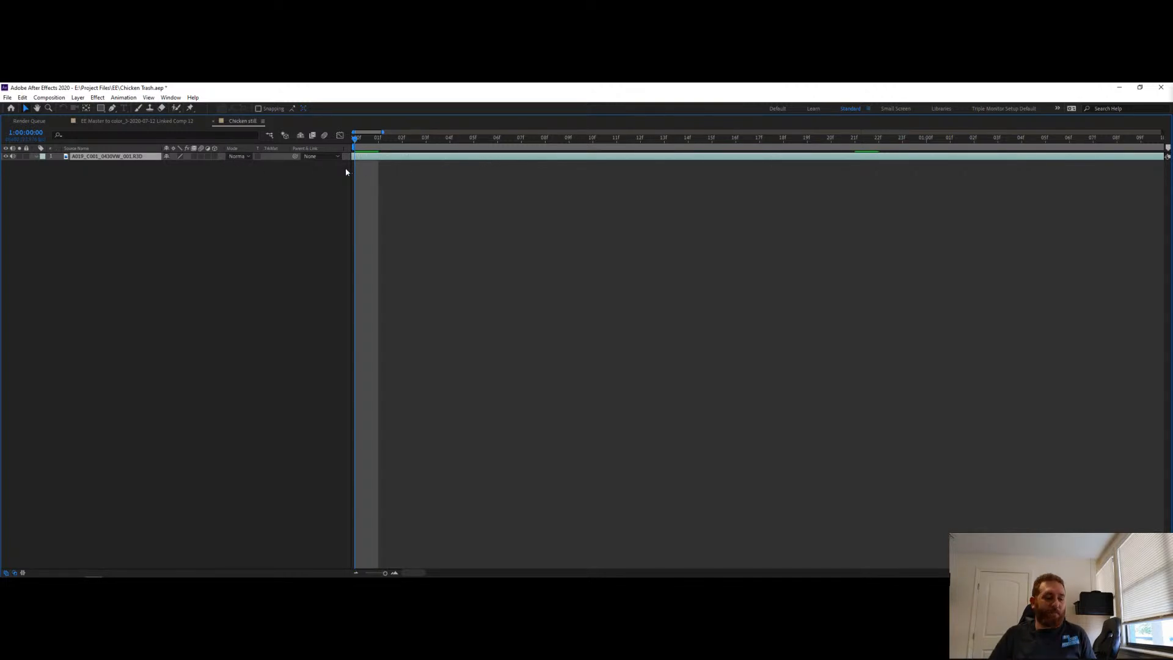
{"action": "scroll", "coordinate": [348, 170], "scroll_direction": "down", "scroll_amount": 8}
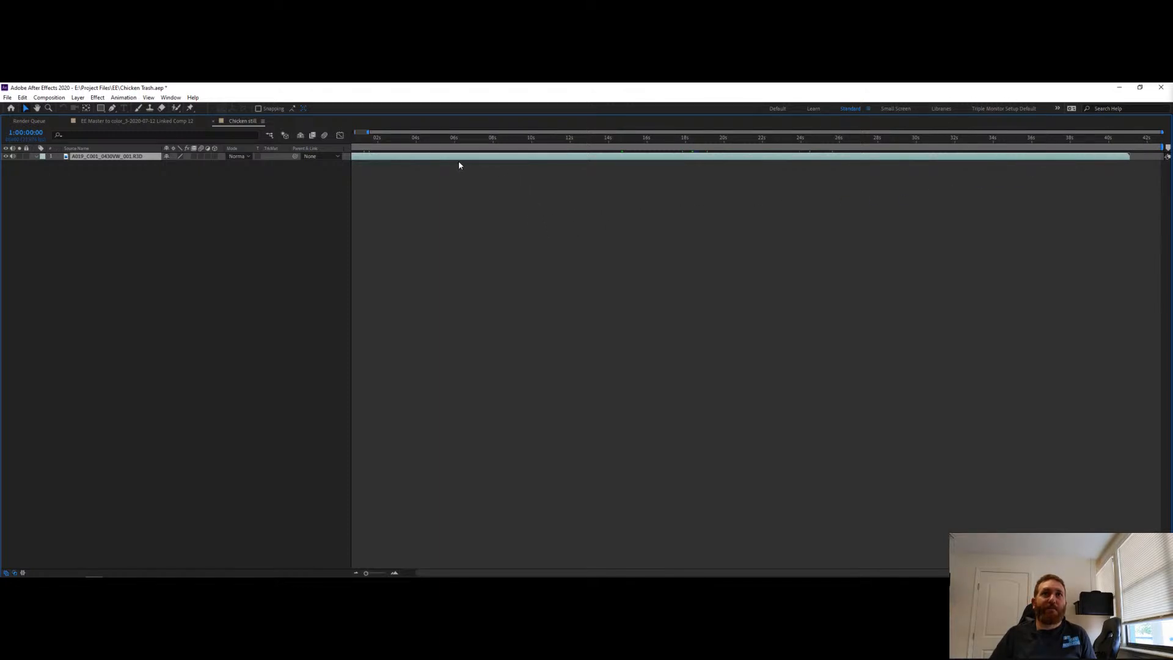
Add the trash-bags-piled-up-in-alley-behind-stores footage to Linked Comp 12 as the background for the chicken.
{"action": "left_click_drag", "start_coordinate": [440, 160], "coordinate": [376, 164]}
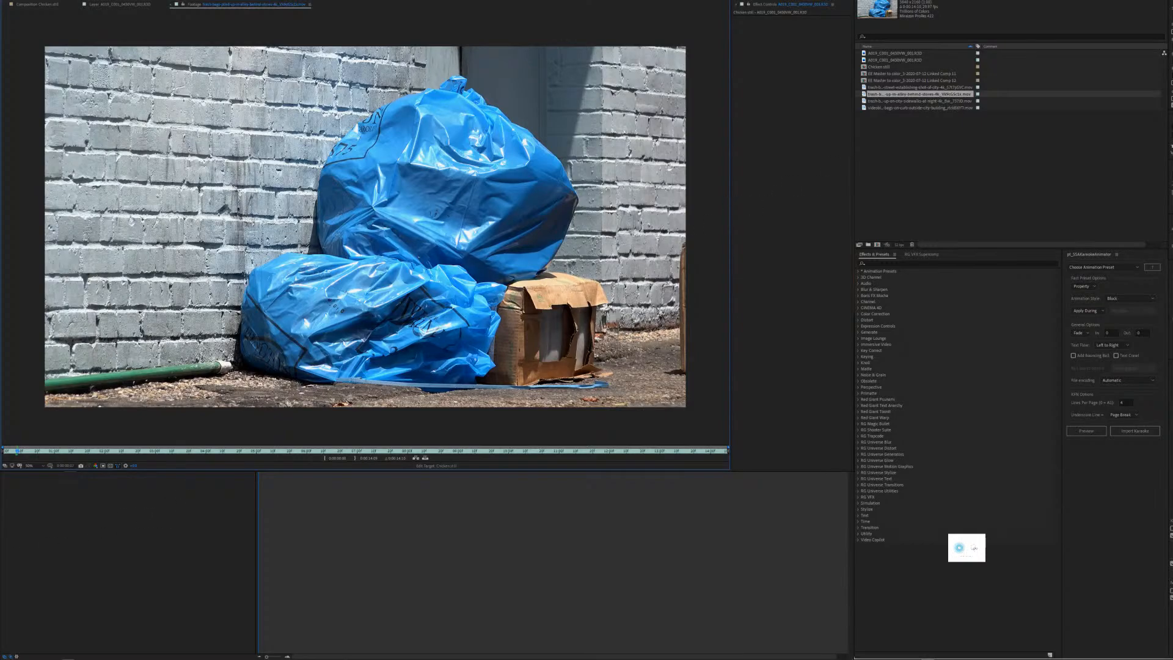
{"action": "left_click", "coordinate": [880, 98]}
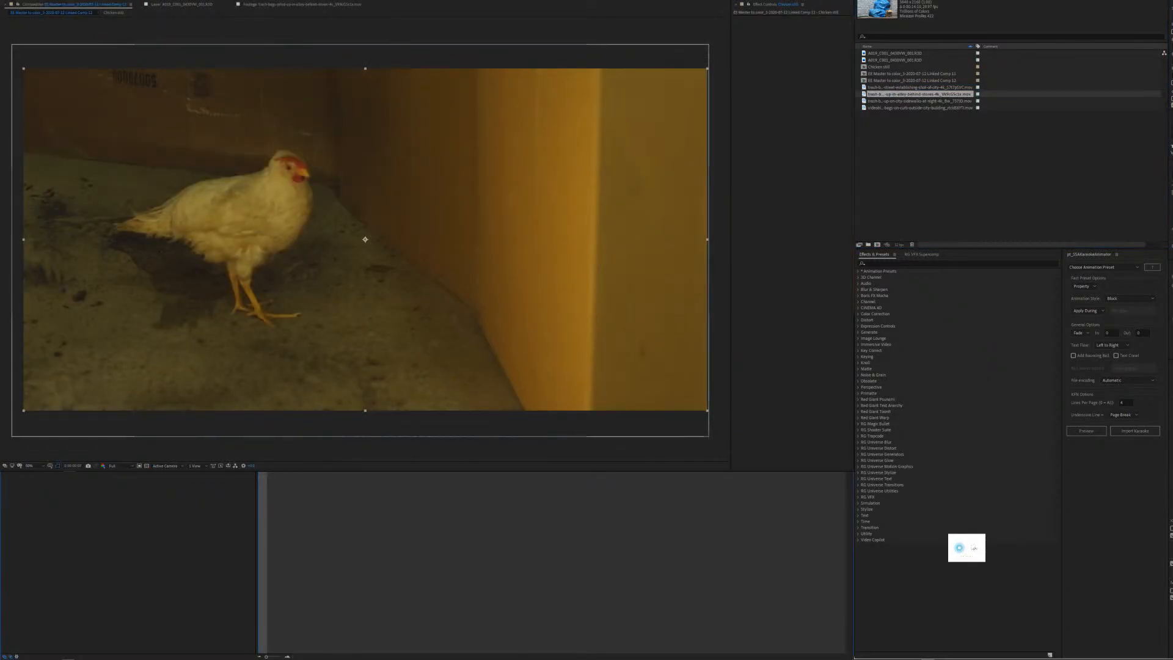
{"action": "key", "text": "ctrl+Down"}
{"action": "key", "text": "F2"}
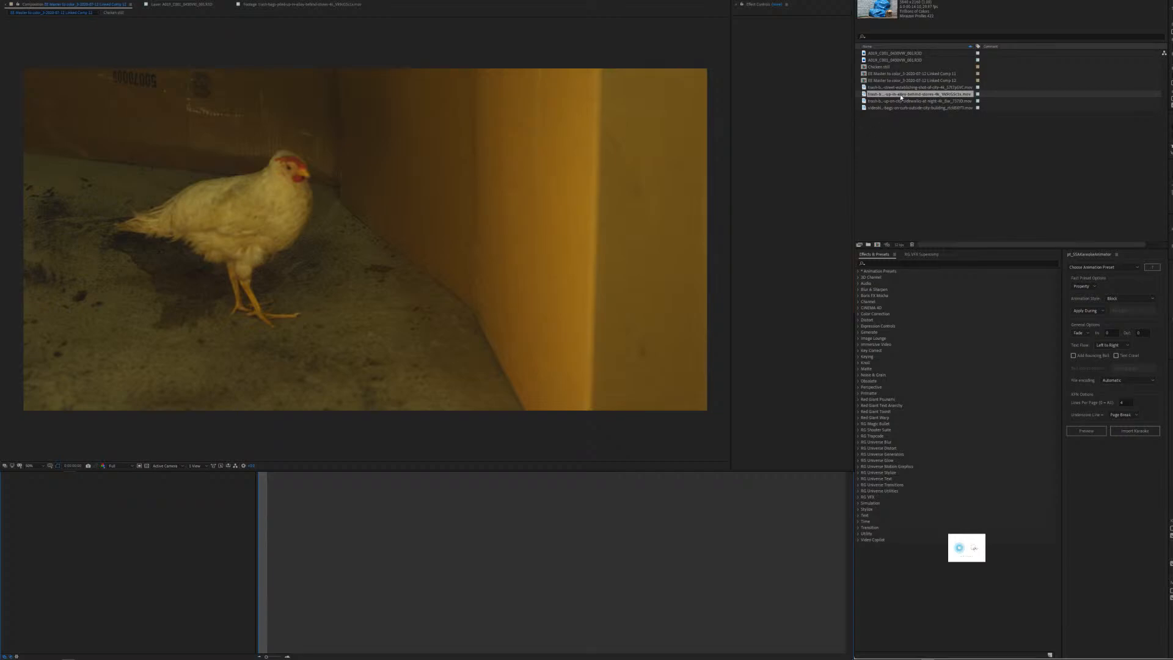
{"action": "left_click", "coordinate": [900, 94]}
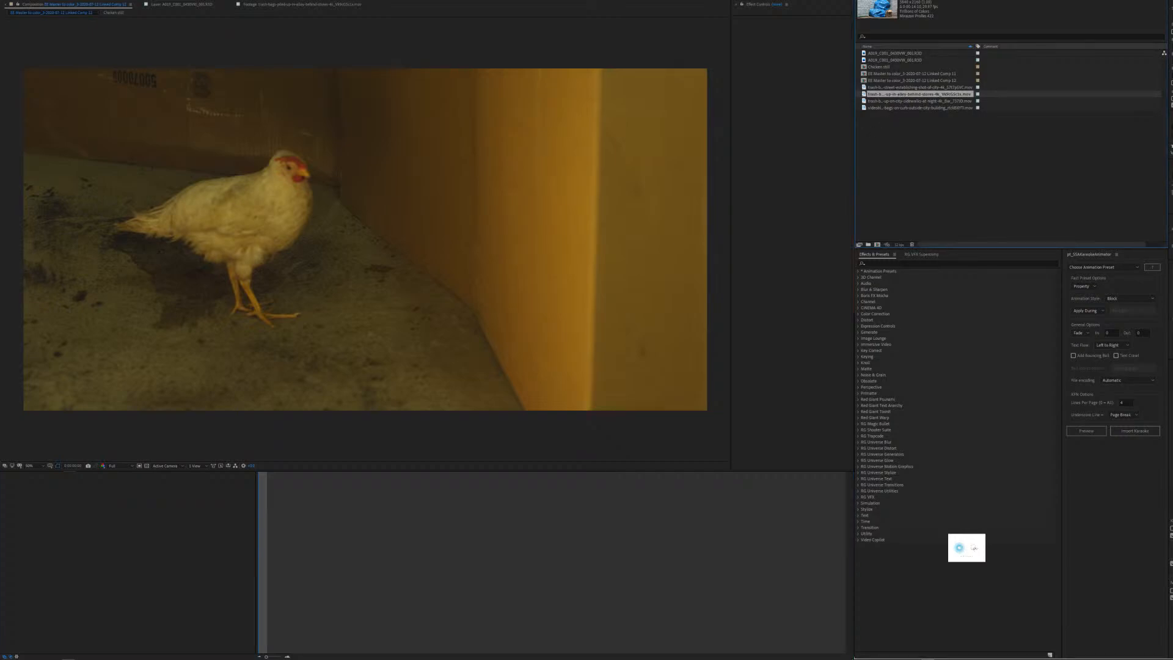
{"action": "key", "text": "ctrl+/"}
Inside the Chicken still composition, apply Warp Stabilizer to the chicken clip and set its Result to No Motion.
{"action": "double_click", "coordinate": [244, 232]}
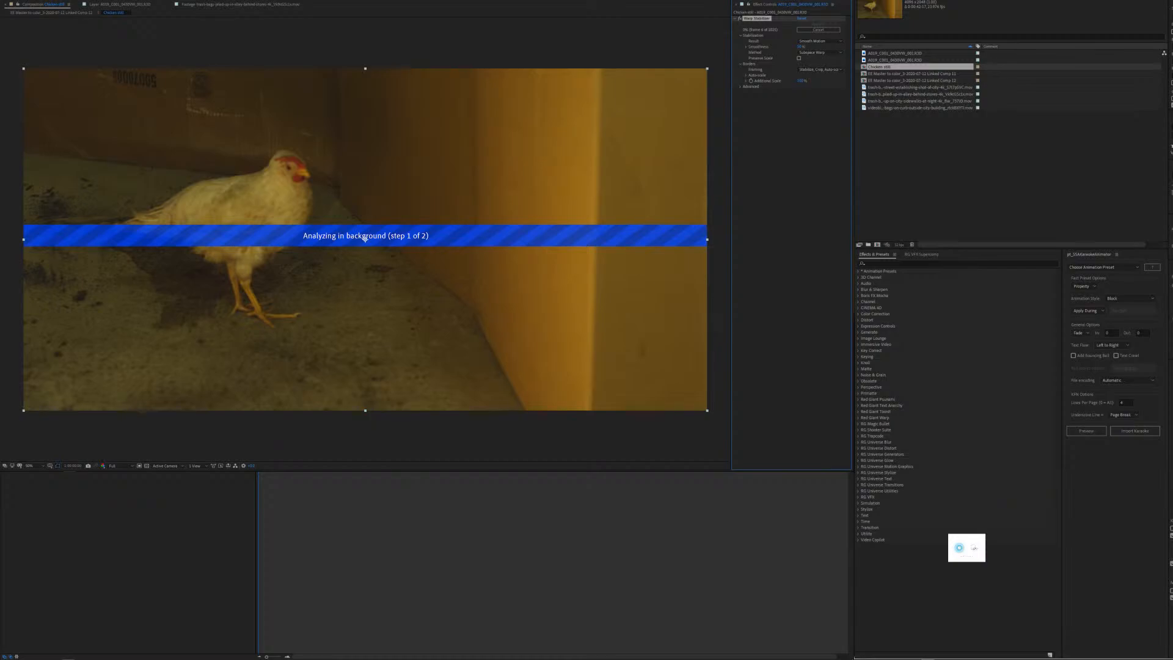
{"action": "left_click", "coordinate": [804, 42]}
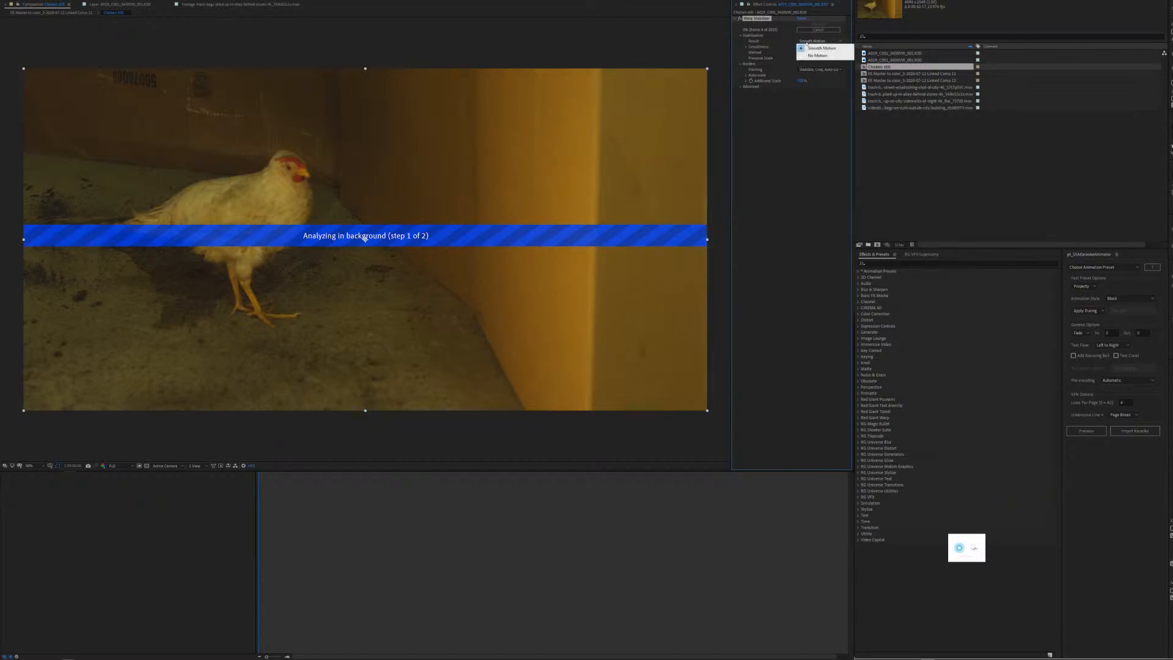
{"action": "left_click", "coordinate": [806, 47]}
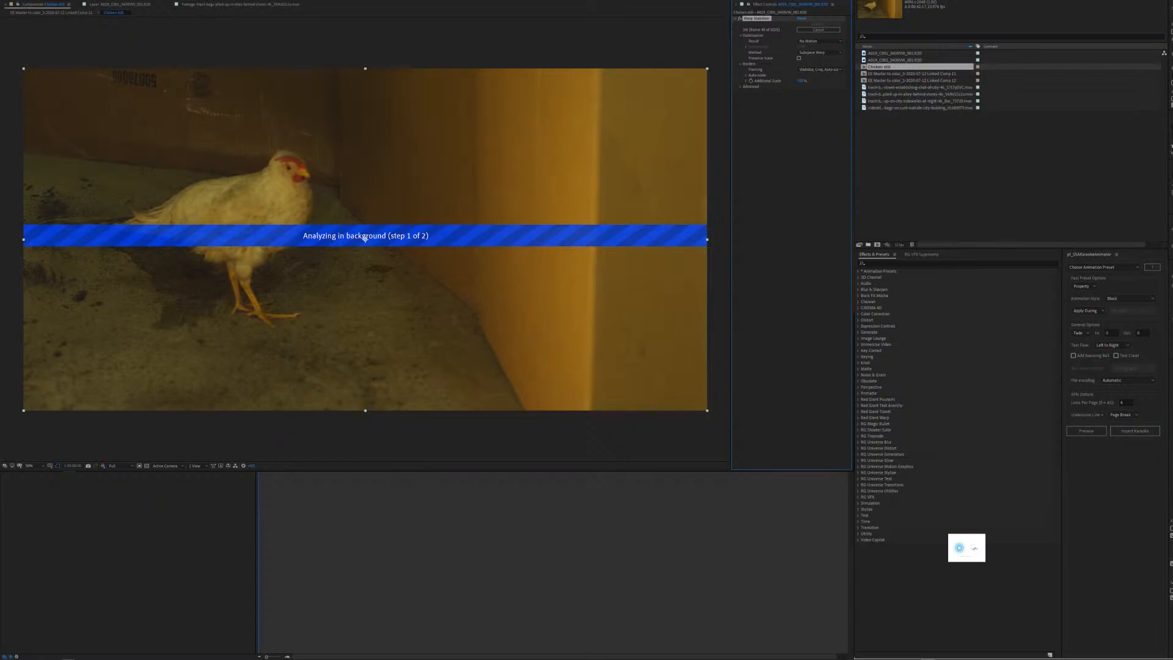
Back in Linked Comp 12, draw a loose closed polygon mask around the chicken's body, tail and feet on the Chicken still layer.
{"action": "key", "text": "shift+Escape"}
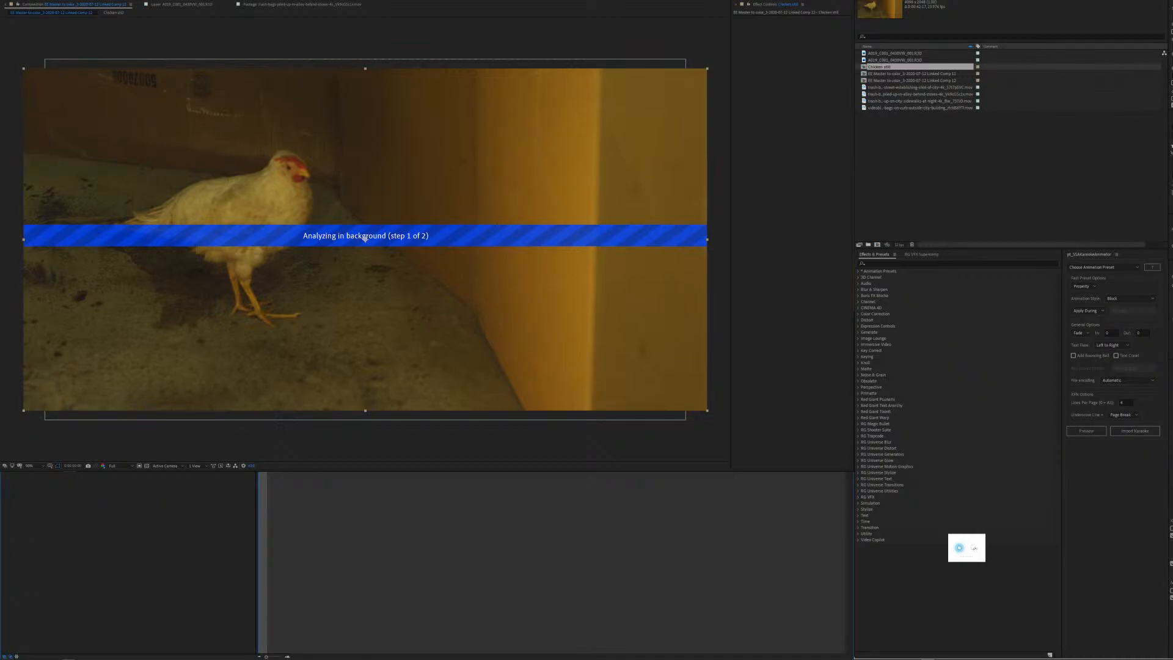
{"action": "left_click", "coordinate": [319, 139]}
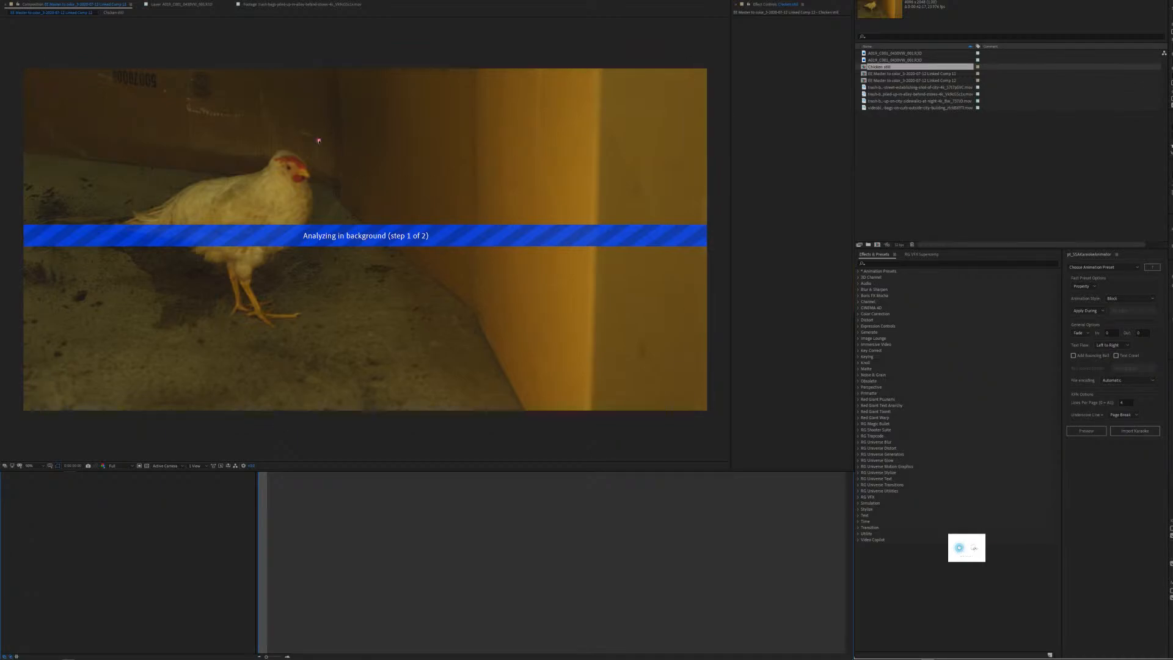
{"action": "left_click", "coordinate": [218, 139]}
{"action": "left_click", "coordinate": [128, 196]}
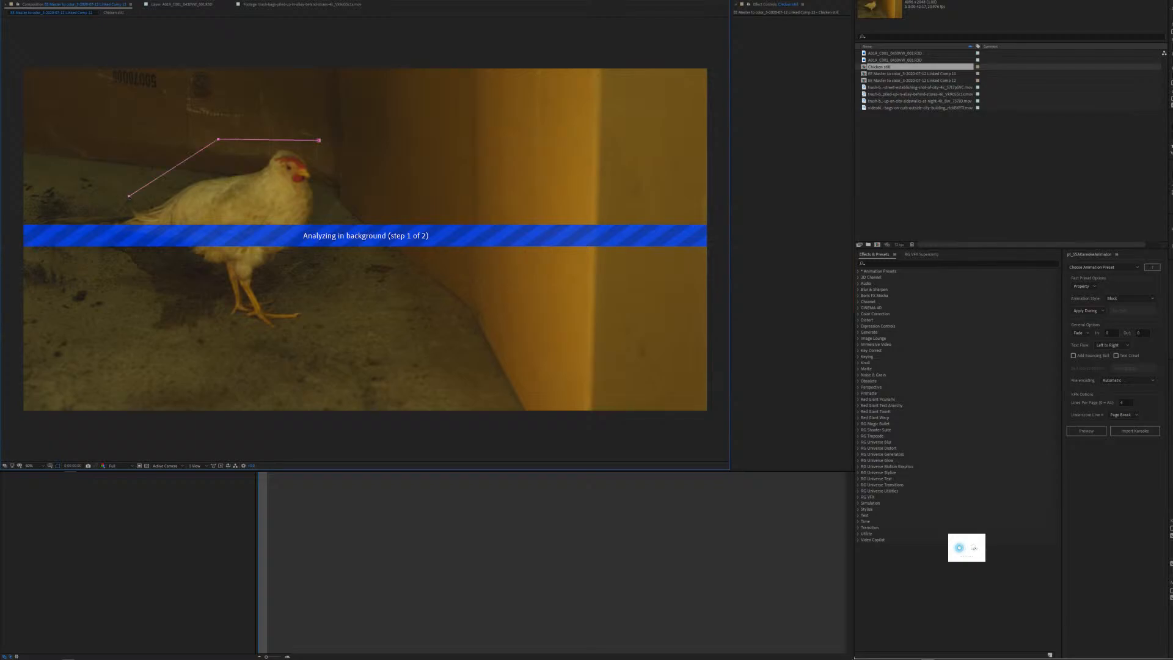
{"action": "left_click", "coordinate": [78, 234]}
{"action": "left_click", "coordinate": [206, 283]}
{"action": "left_click", "coordinate": [224, 338]}
{"action": "left_click", "coordinate": [290, 339]}
{"action": "left_click", "coordinate": [313, 285]}
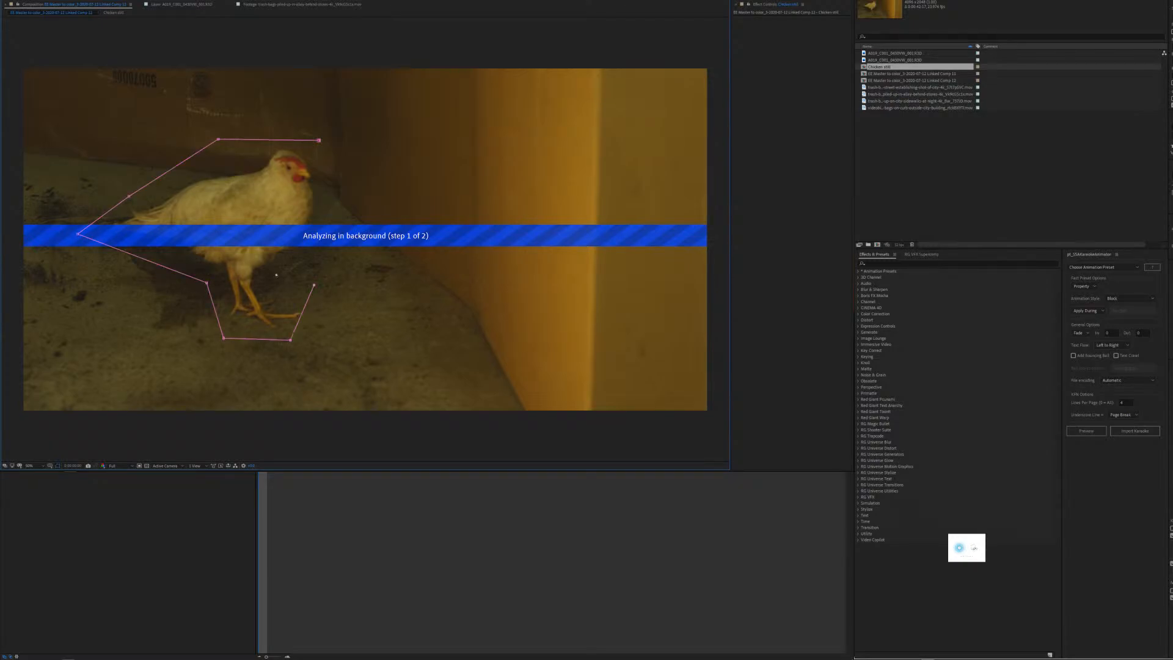
{"action": "left_click", "coordinate": [275, 272]}
{"action": "left_click", "coordinate": [341, 252]}
{"action": "left_click", "coordinate": [331, 146]}
{"action": "left_click", "coordinate": [319, 140]}
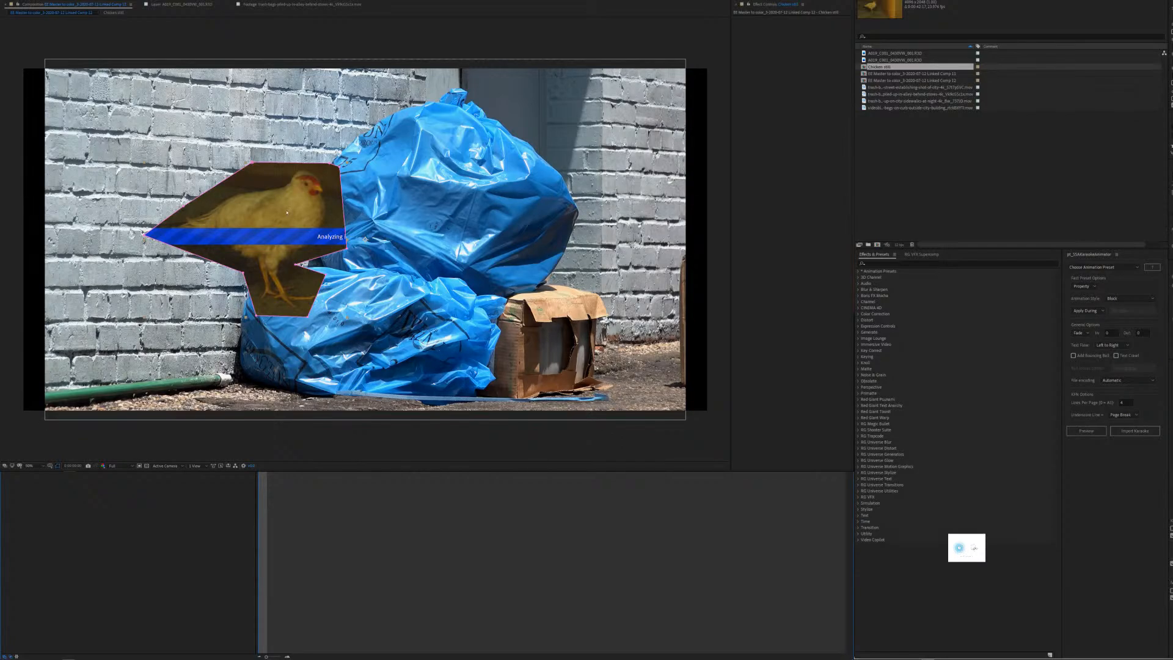
Scale down the masked chicken and place it on the ground to the right of the cardboard box.
{"action": "left_click_drag", "start_coordinate": [286, 211], "coordinate": [575, 308]}
{"action": "left_click_drag", "start_coordinate": [603, 298], "coordinate": [209, 317]}
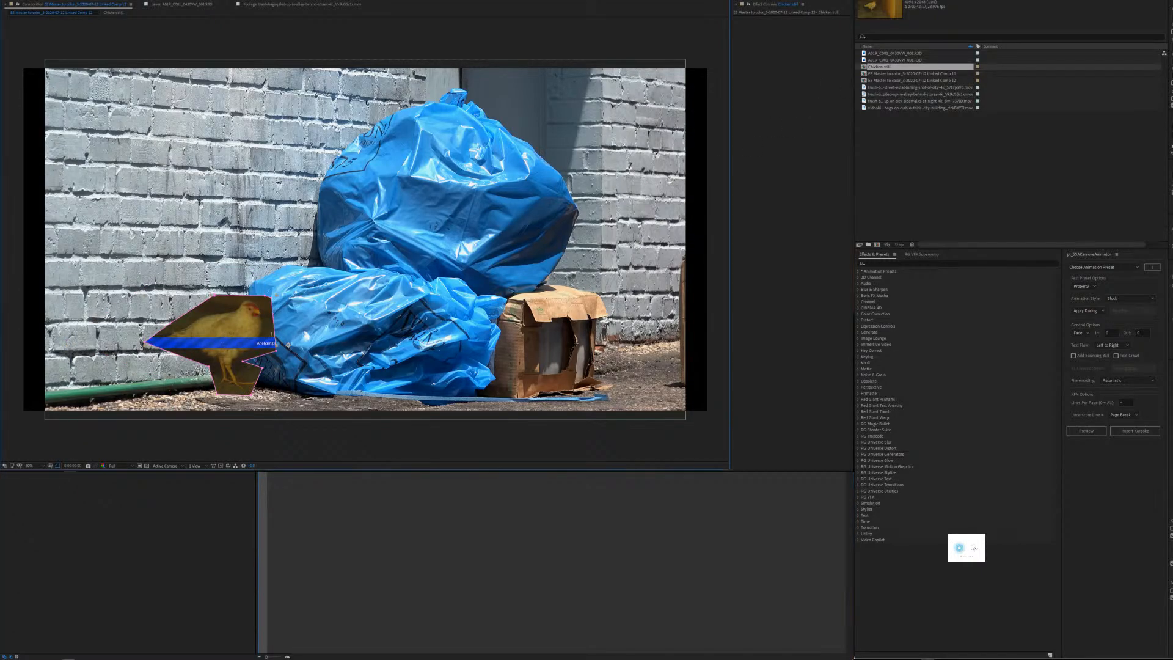
{"action": "left_click_drag", "start_coordinate": [288, 345], "coordinate": [688, 352]}
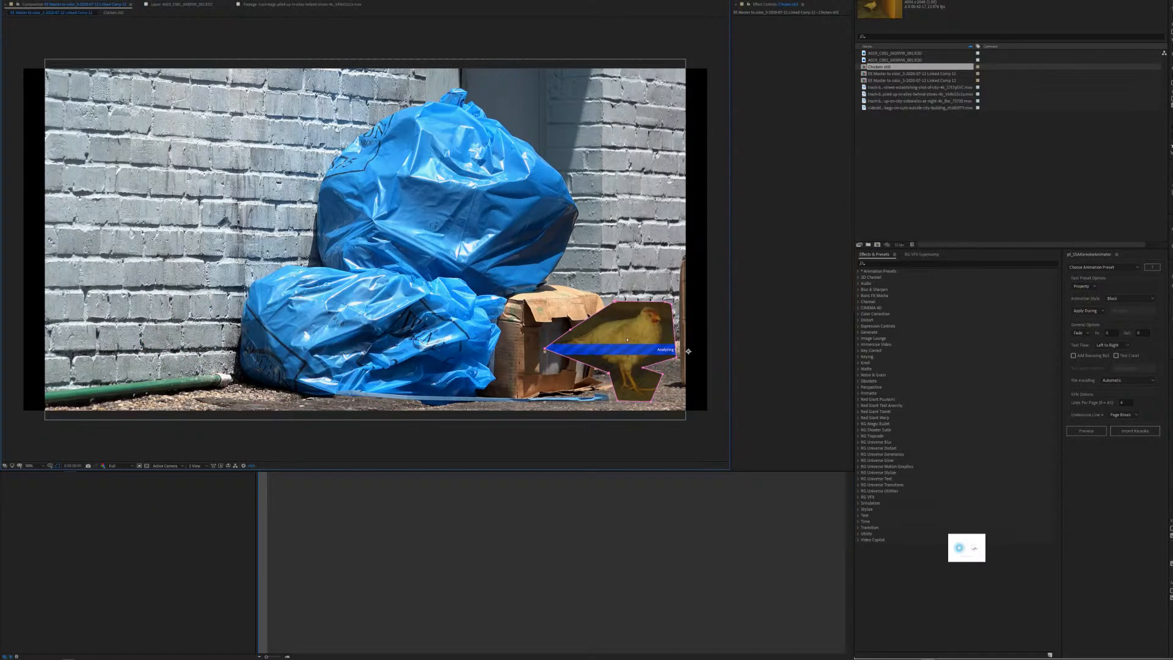
Scale the trash-bag background footage to 115% and reposition it to fill the frame.
{"action": "left_click", "coordinate": [750, 258]}
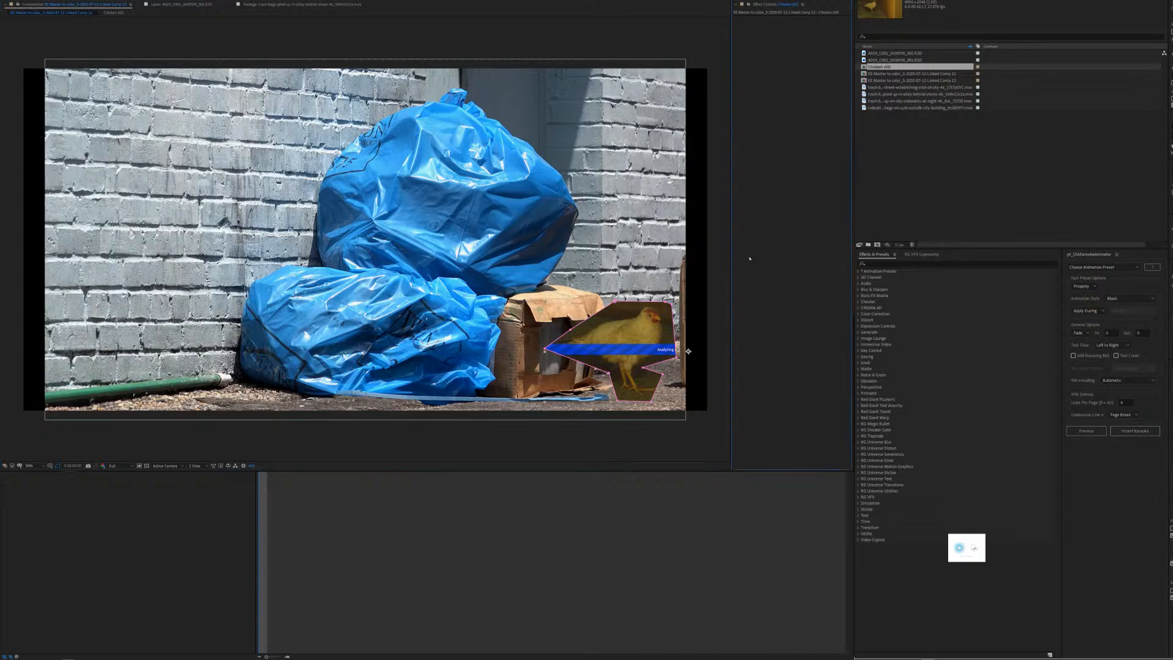
{"action": "left_click", "coordinate": [365, 239]}
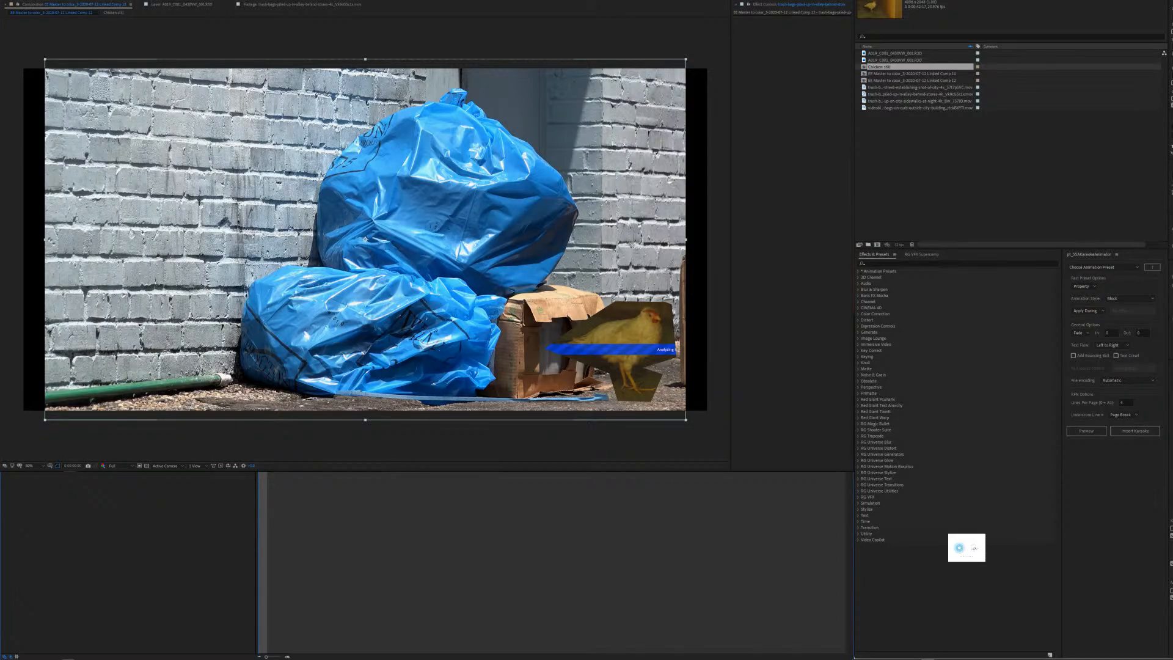
{"action": "key", "text": "Return"}
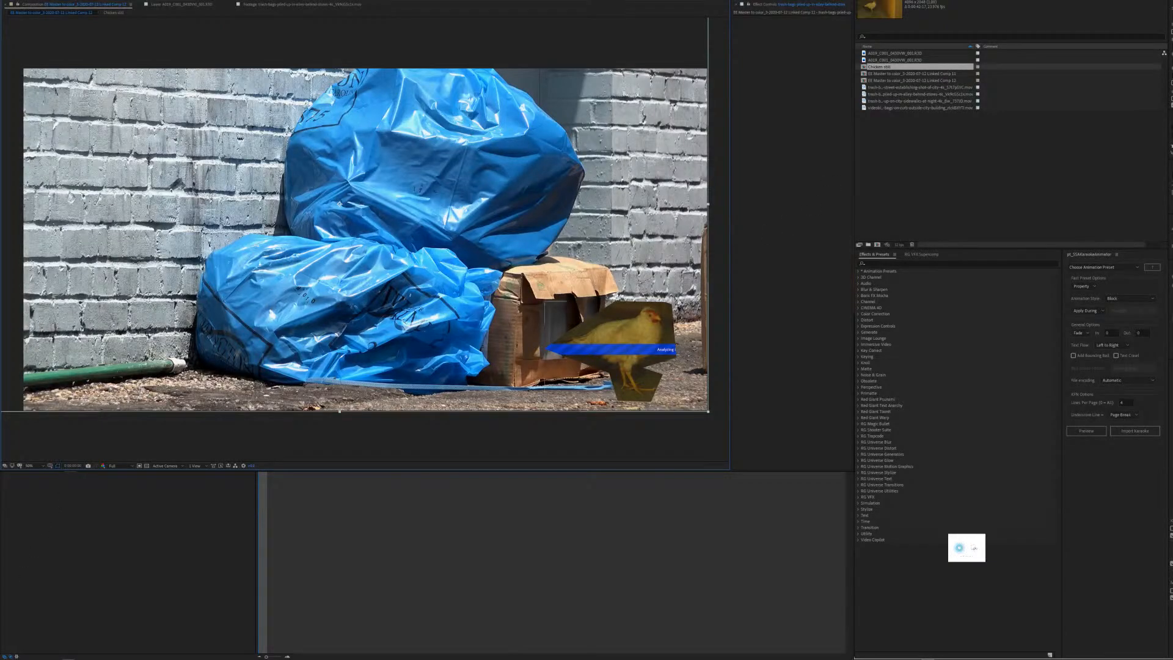
Move the masked chicken in front of the lower trash bag beside the cardboard box and enlarge it slightly.
{"action": "left_click", "coordinate": [622, 325]}
{"action": "left_click_drag", "start_coordinate": [622, 325], "coordinate": [495, 327]}
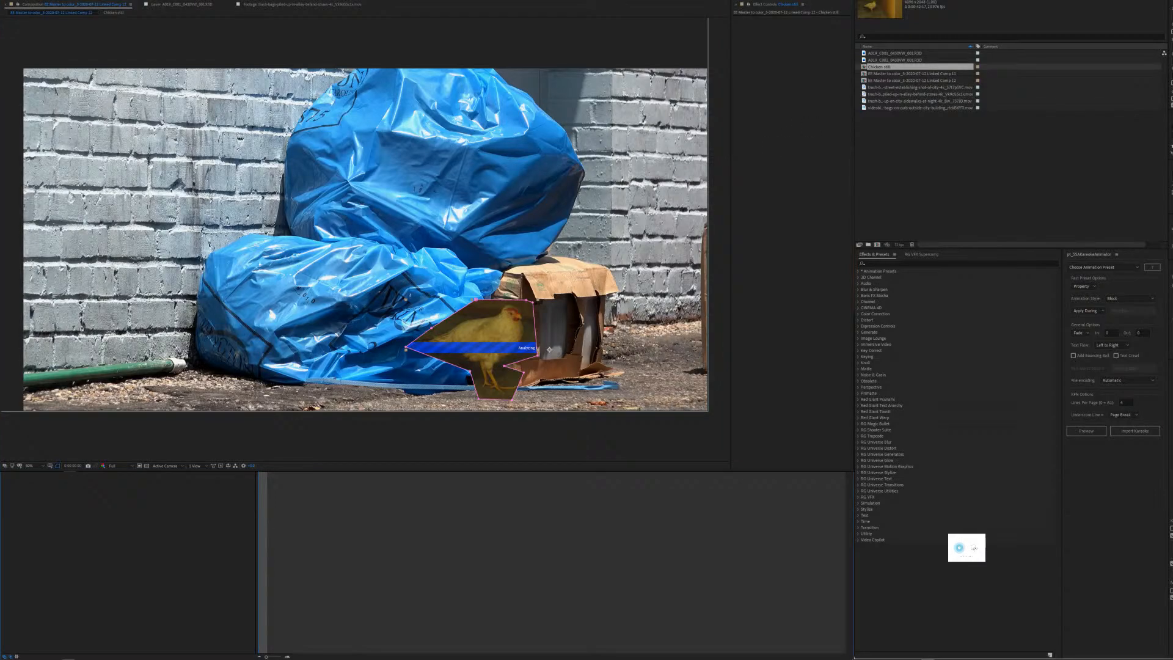
{"action": "key", "text": "ctrl+shift+KP_Add"}
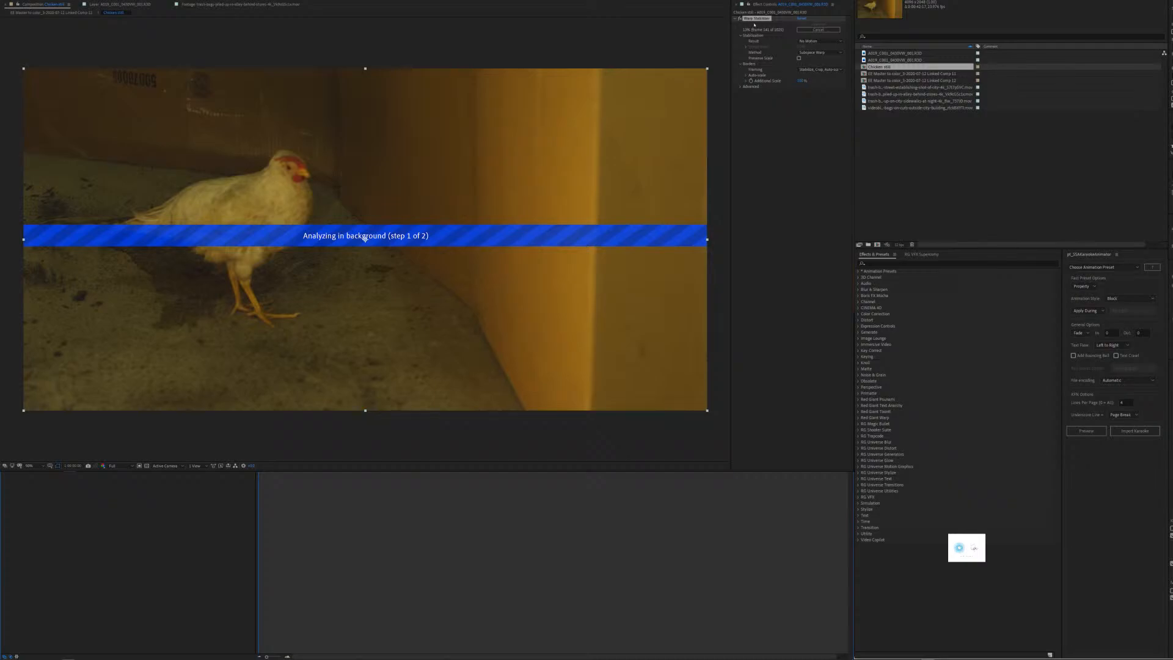
{"action": "key", "text": "shift+Escape"}
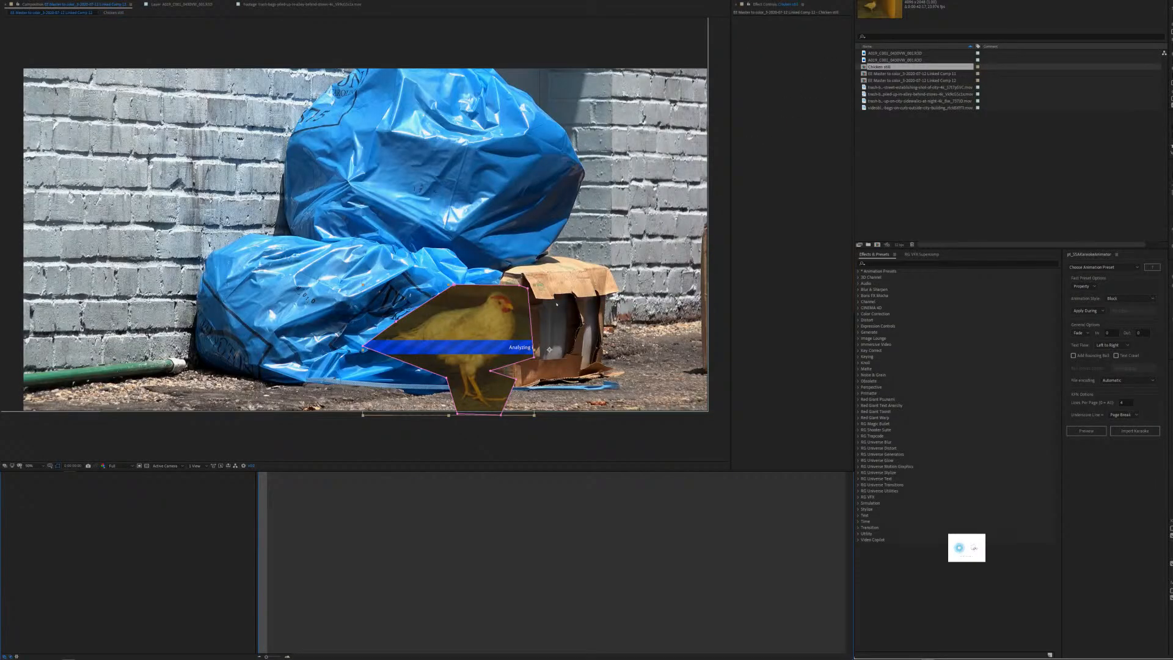
Reshape the chicken mask by adjusting its points above the head, in front of the breast and near the feet.
{"action": "left_click_drag", "start_coordinate": [518, 284], "coordinate": [487, 272]}
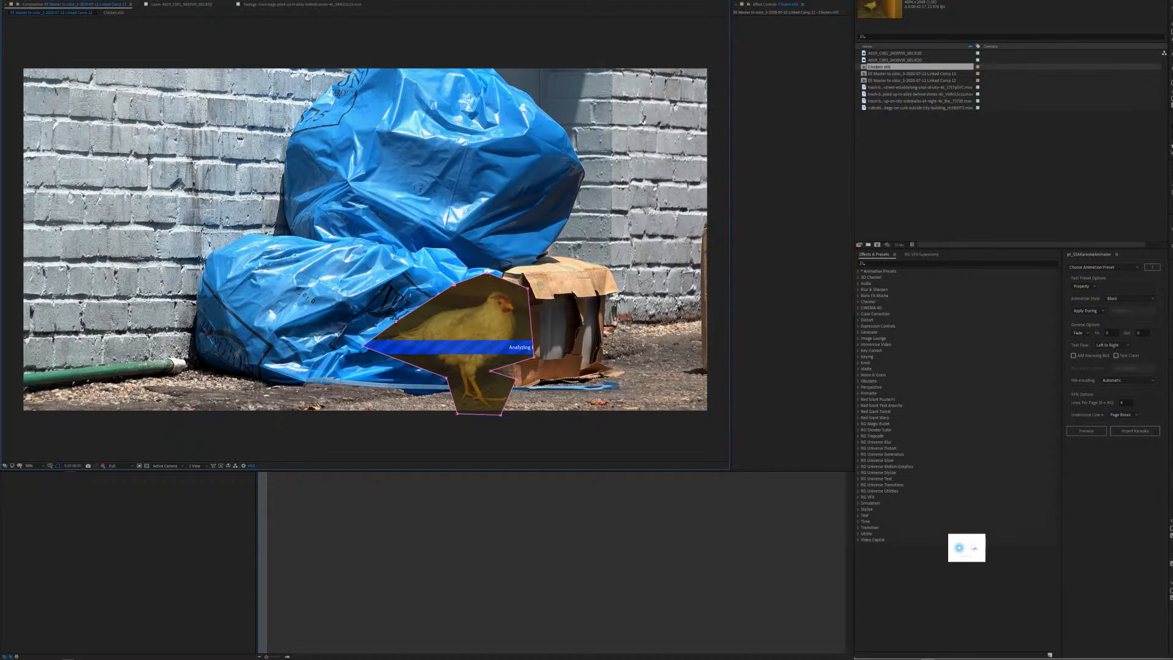
{"action": "left_click_drag", "start_coordinate": [486, 274], "coordinate": [497, 284]}
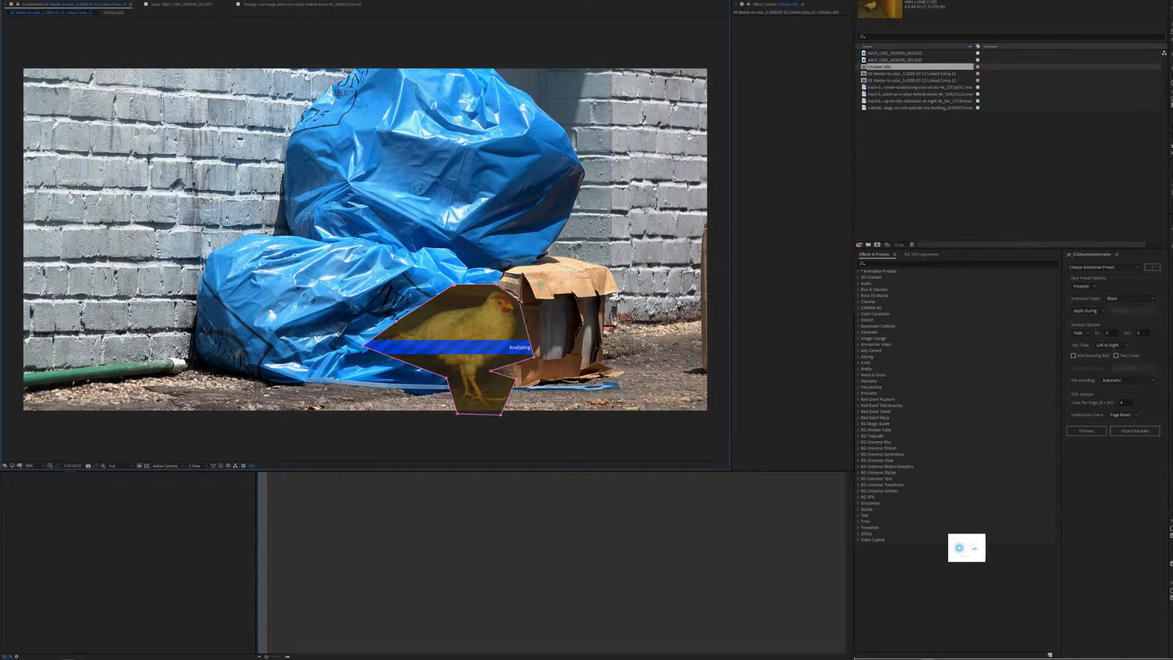
{"action": "left_click_drag", "start_coordinate": [526, 286], "coordinate": [529, 280]}
{"action": "left_click_drag", "start_coordinate": [534, 357], "coordinate": [517, 353]}
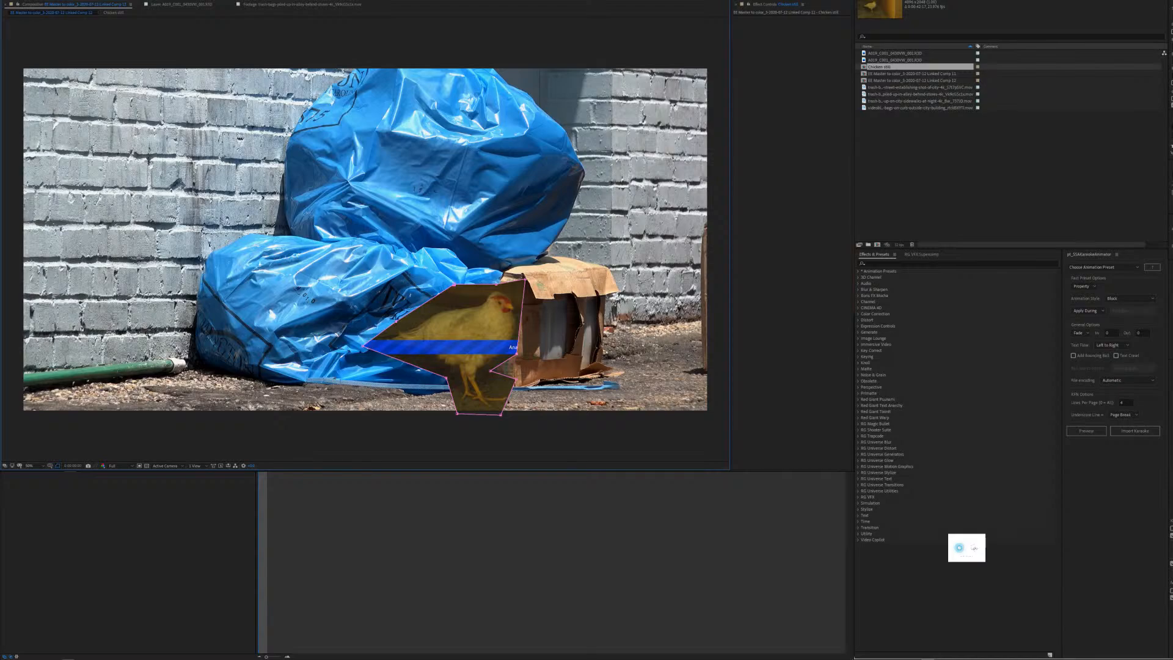
{"action": "left_click_drag", "start_coordinate": [516, 380], "coordinate": [527, 392]}
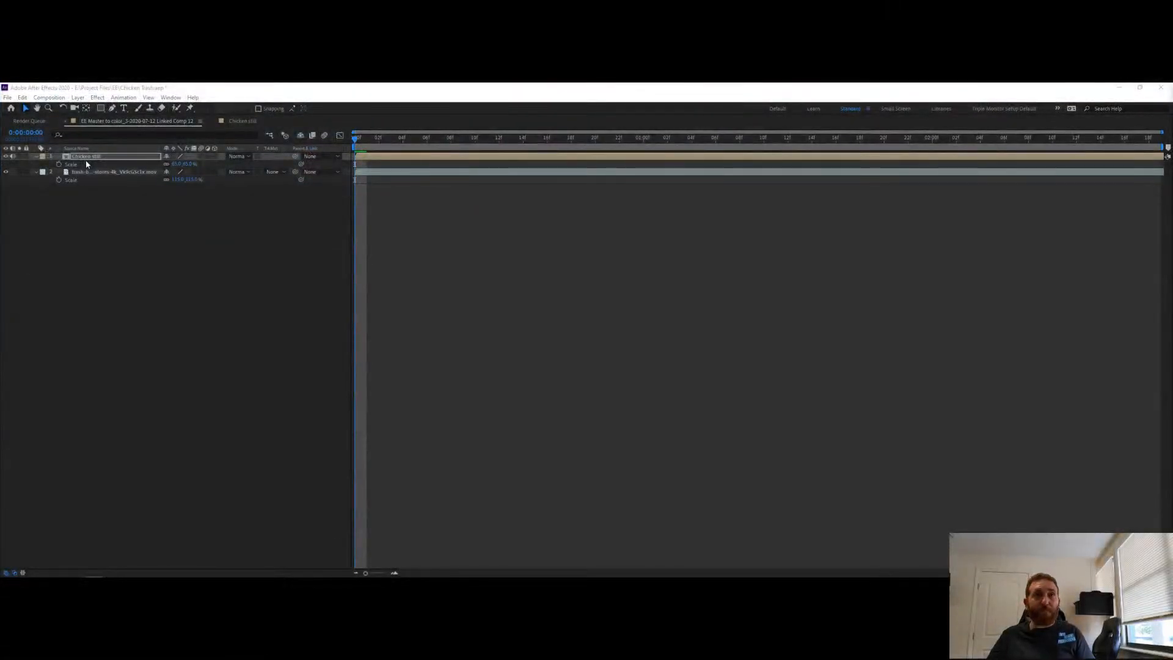
Show all mask properties of the Chicken still layer and increase the Mask Feather to soften the edge.
{"action": "left_click", "coordinate": [86, 164]}
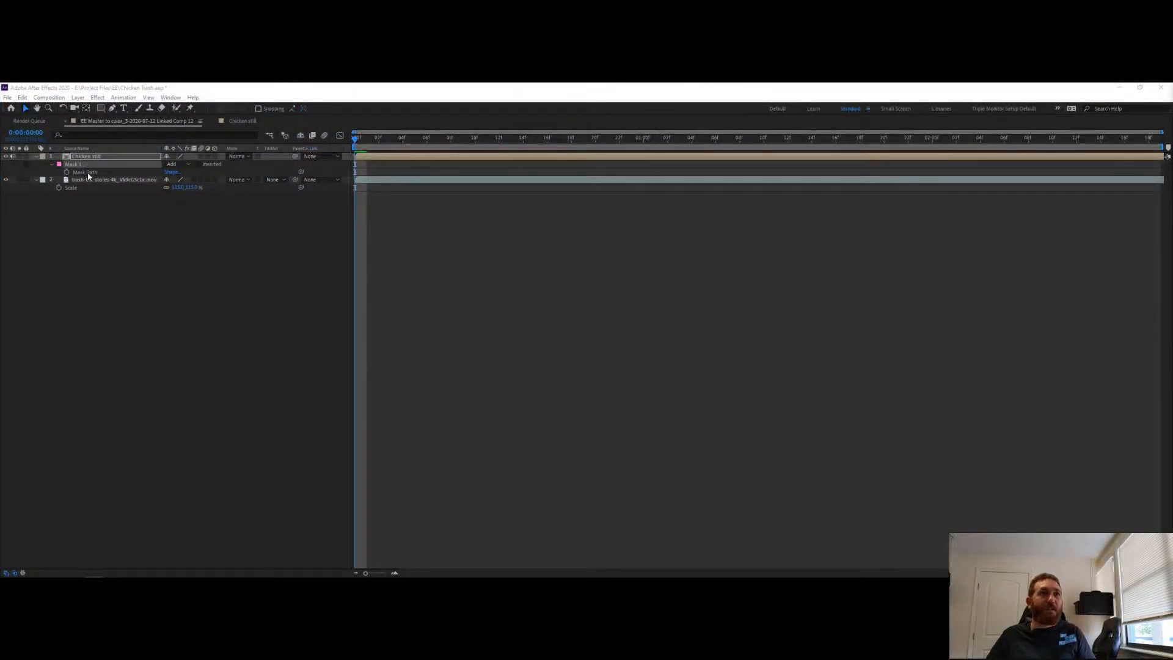
{"action": "key", "text": "m"}
{"action": "key", "text": "m"}
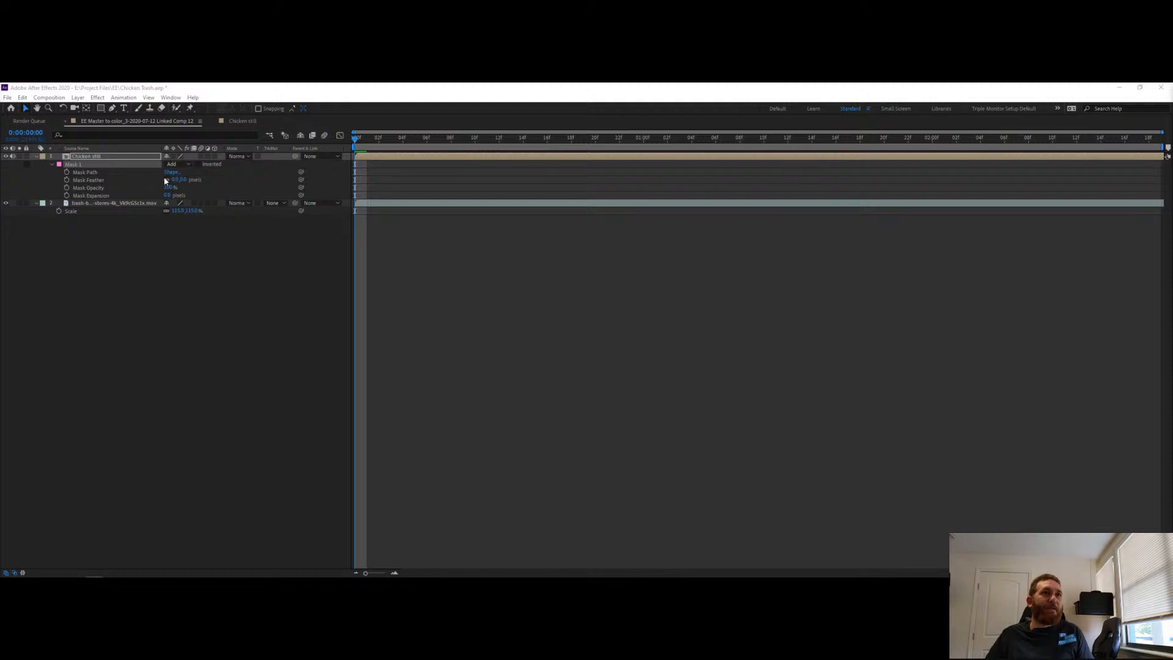
{"action": "left_click_drag", "start_coordinate": [173, 179], "coordinate": [199, 178]}
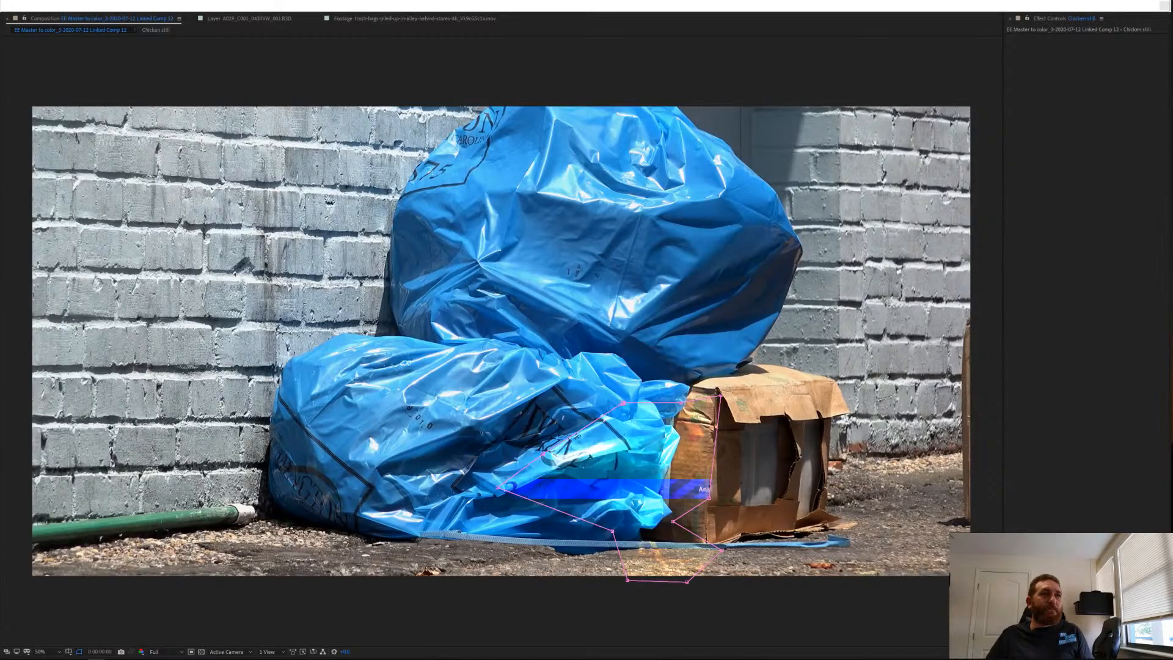
Try alternative blending modes on the masked chicken layer over the trash bags.
{"action": "key", "text": "F2"}
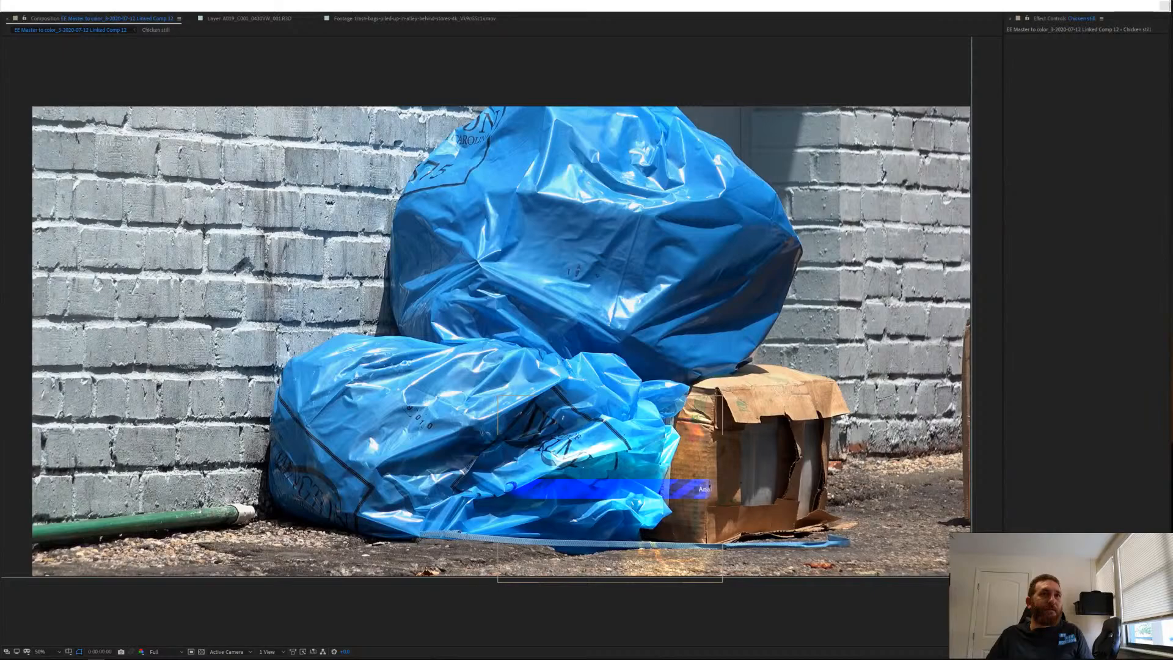
{"action": "key", "text": "ctrl+z"}
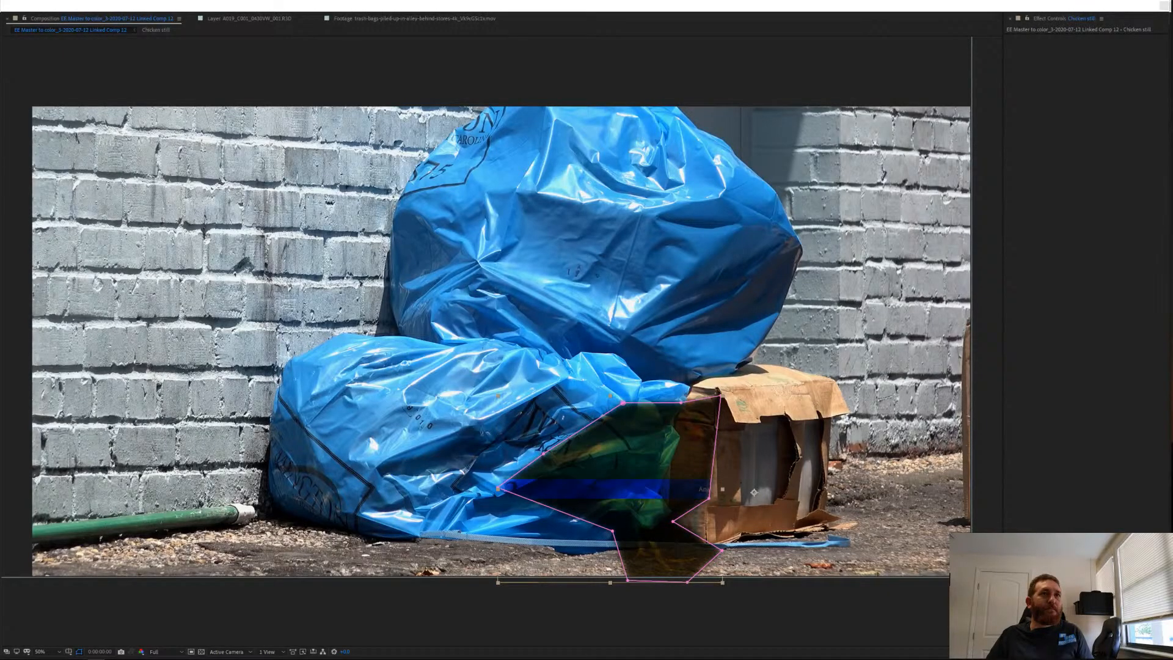
{"action": "key", "text": "ctrl+shift+z"}
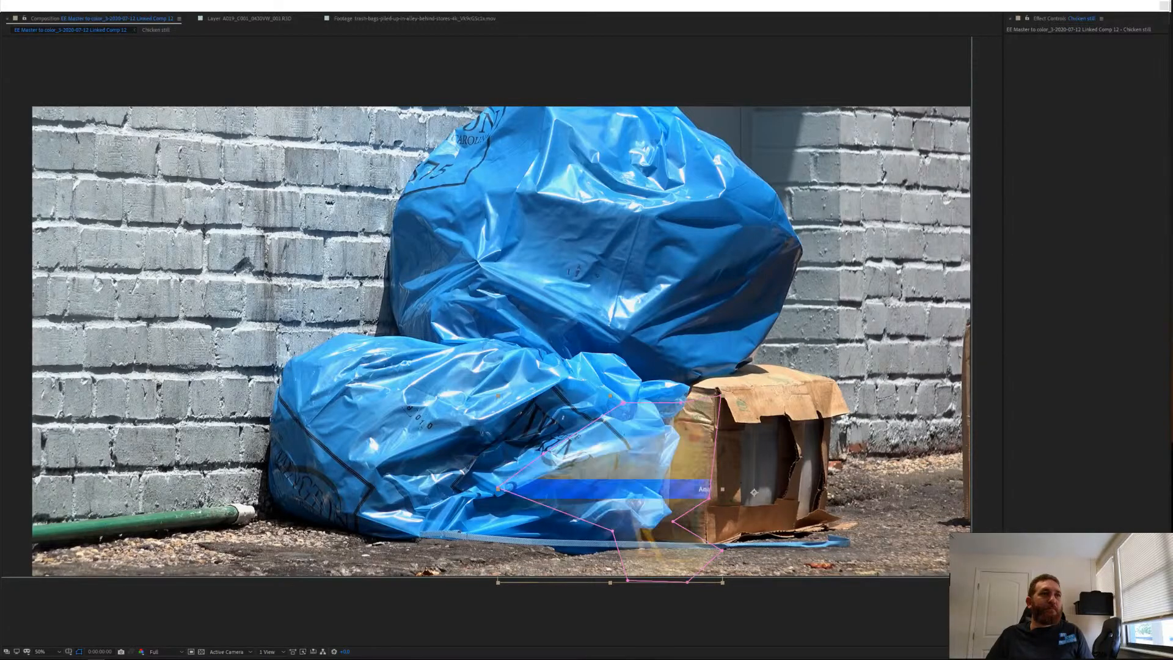
{"action": "key", "text": "ctrl+z"}
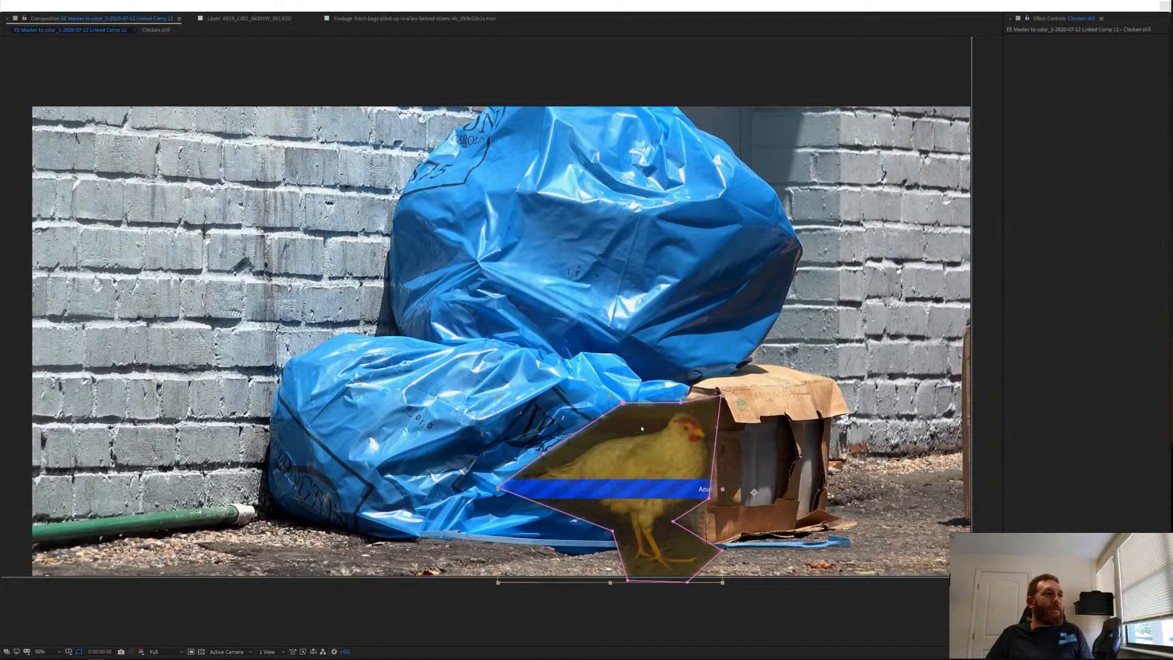
Add a point to the mask edge below the chicken's breast and pull it inward toward the legs.
{"action": "scroll", "coordinate": [644, 427], "scroll_direction": "up", "scroll_amount": 4}
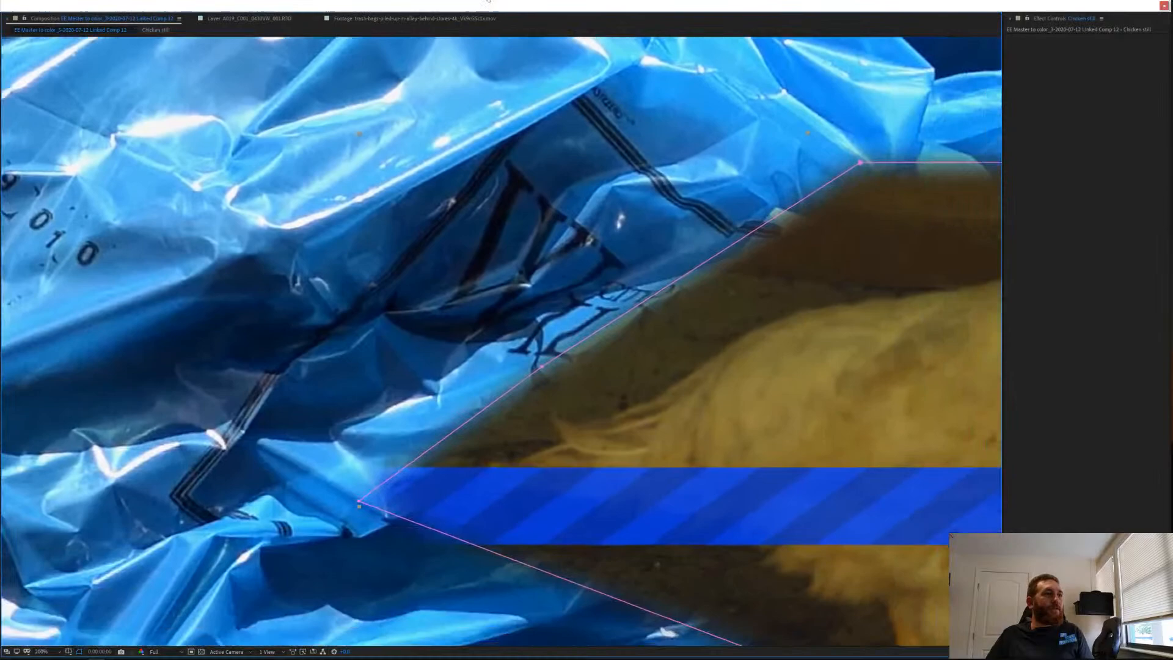
{"action": "left_click_drag", "start_coordinate": [644, 426], "coordinate": [343, 418]}
{"action": "left_click_drag", "start_coordinate": [566, 292], "coordinate": [466, 181]}
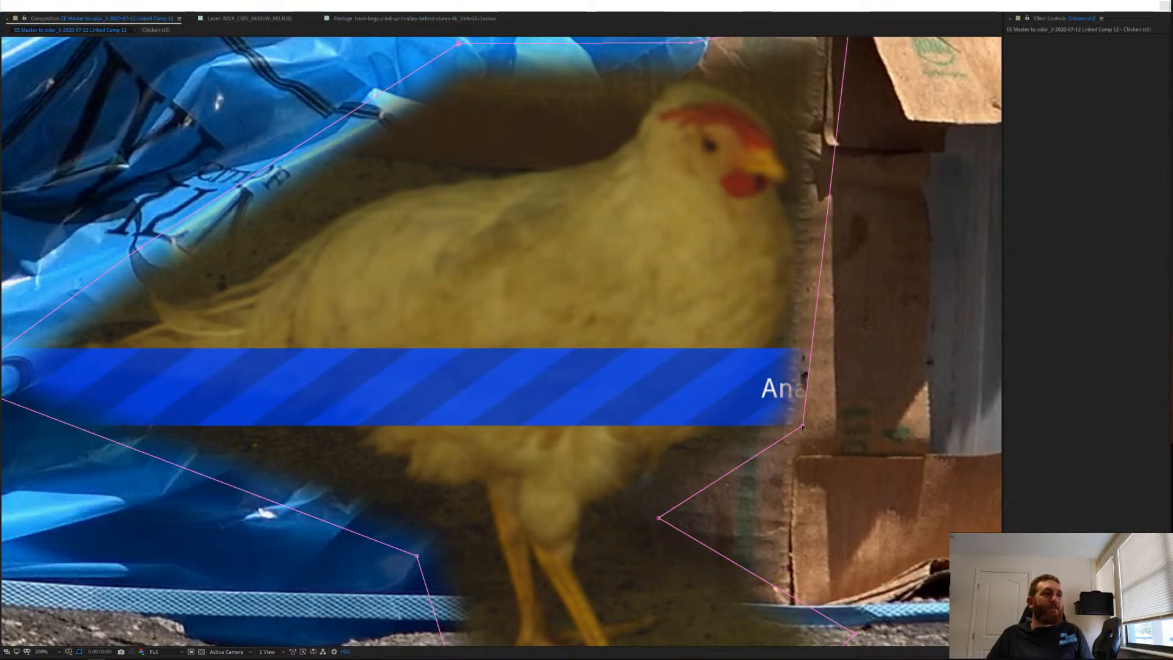
{"action": "left_click_drag", "start_coordinate": [801, 431], "coordinate": [824, 422]}
{"action": "key", "text": "ctrl+z"}
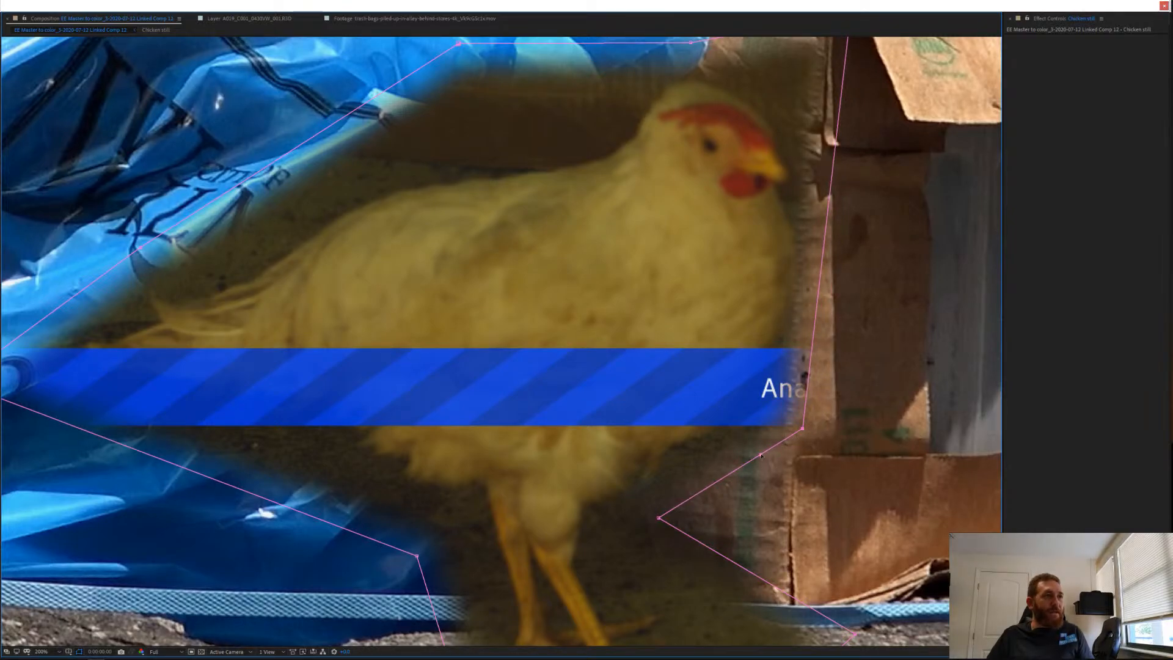
{"action": "left_click_drag", "start_coordinate": [763, 457], "coordinate": [682, 469]}
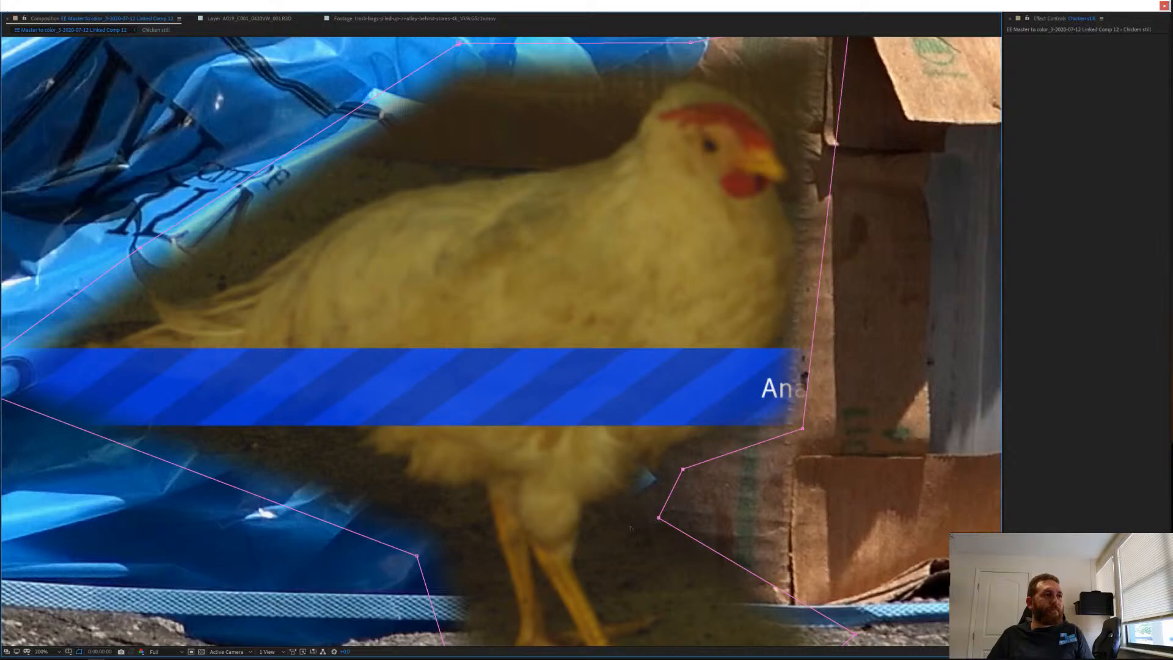
Pull the mask point below the chicken's breast closer to the legs and move the corner point beside its head inward.
{"action": "left_click_drag", "start_coordinate": [658, 518], "coordinate": [606, 541]}
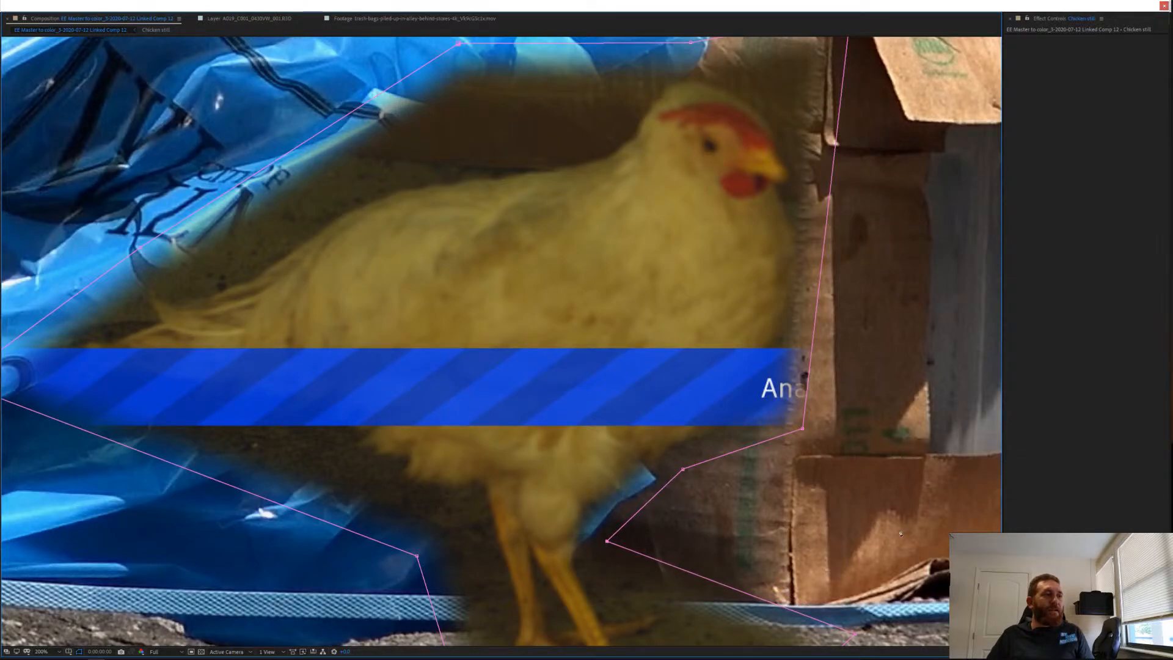
{"action": "left_click_drag", "start_coordinate": [896, 130], "coordinate": [792, 406]}
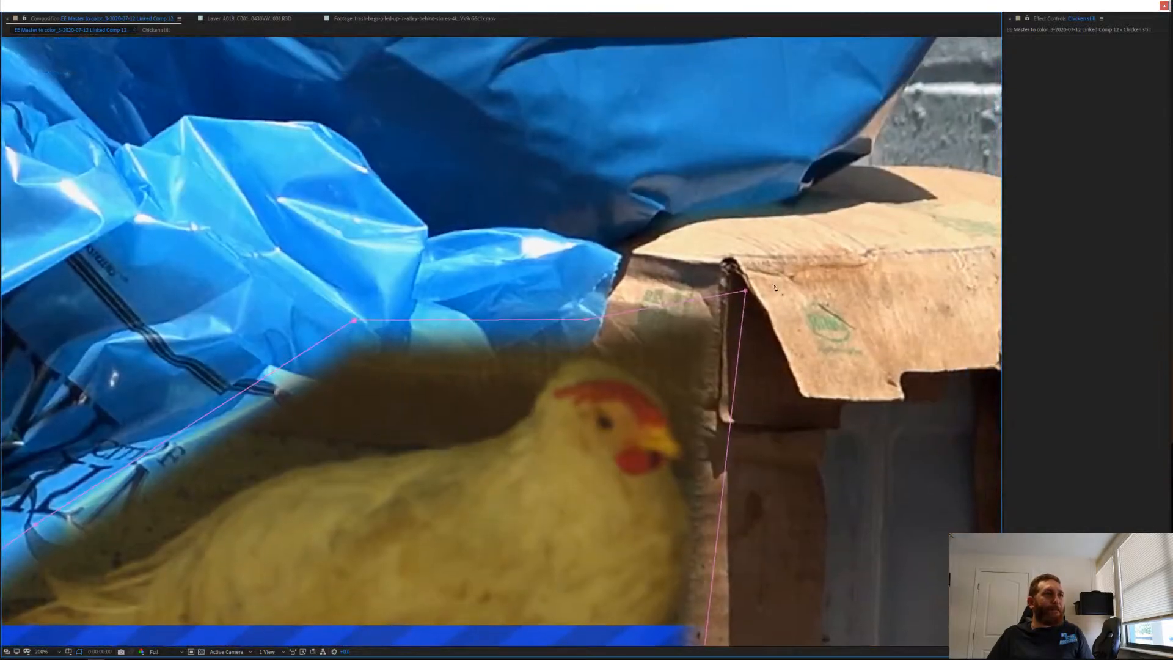
{"action": "left_click_drag", "start_coordinate": [745, 291], "coordinate": [706, 363]}
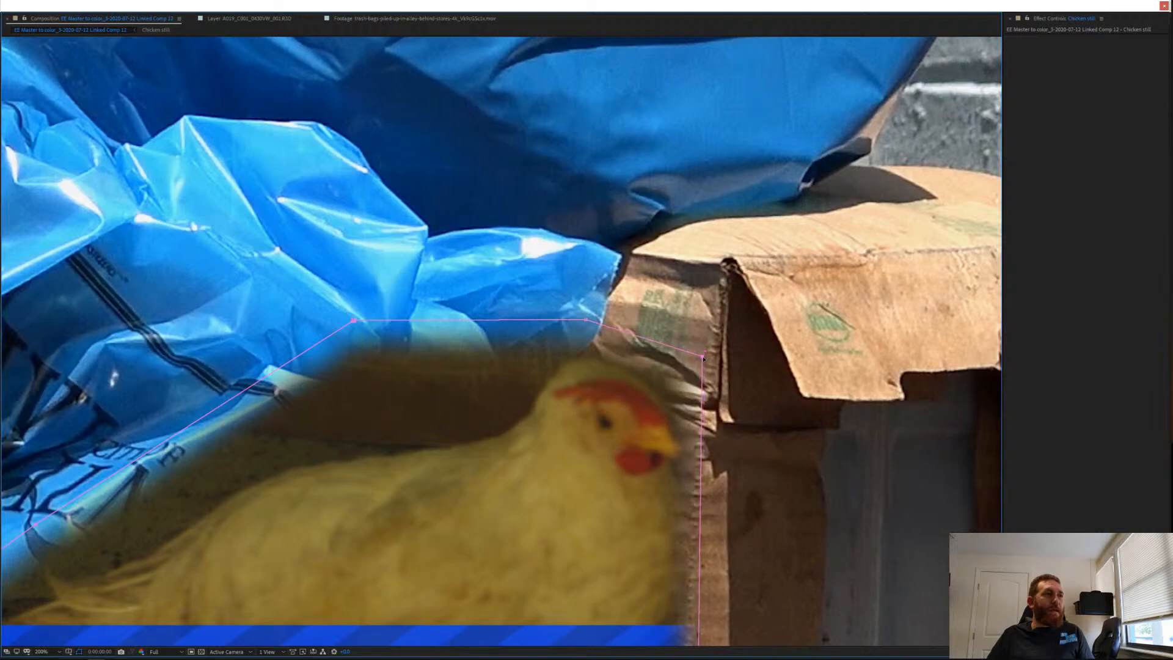
Add mask points above the chicken and pull the upper mask edge down to follow the back of the neck and the back.
{"action": "left_click", "coordinate": [536, 320]}
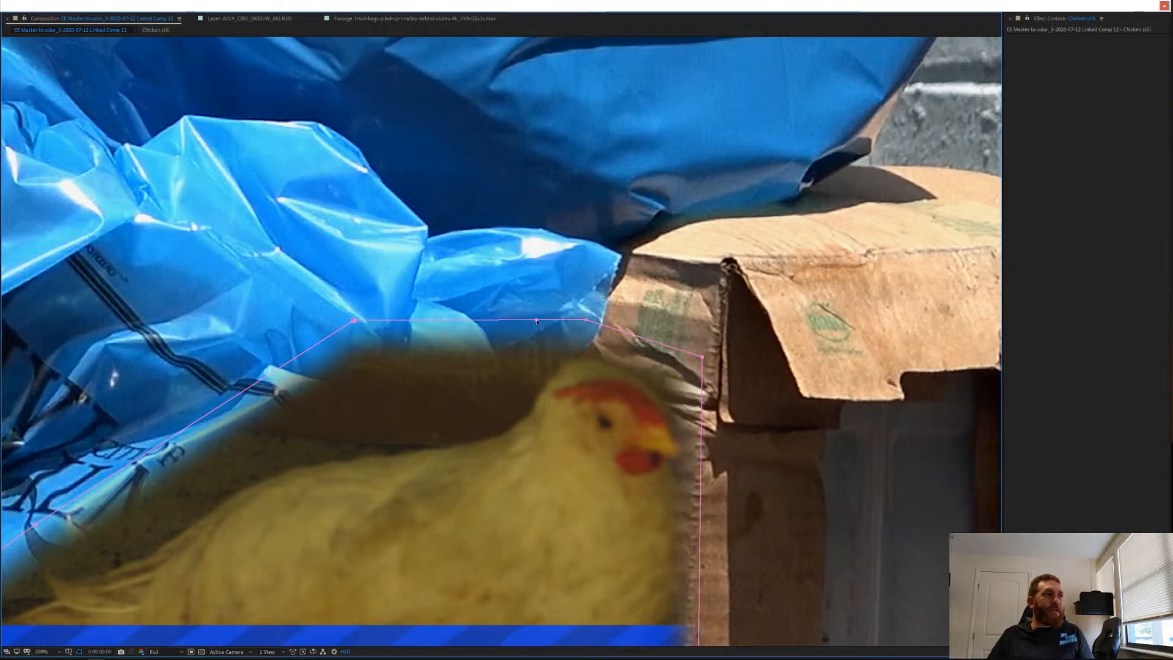
{"action": "left_click", "coordinate": [457, 320]}
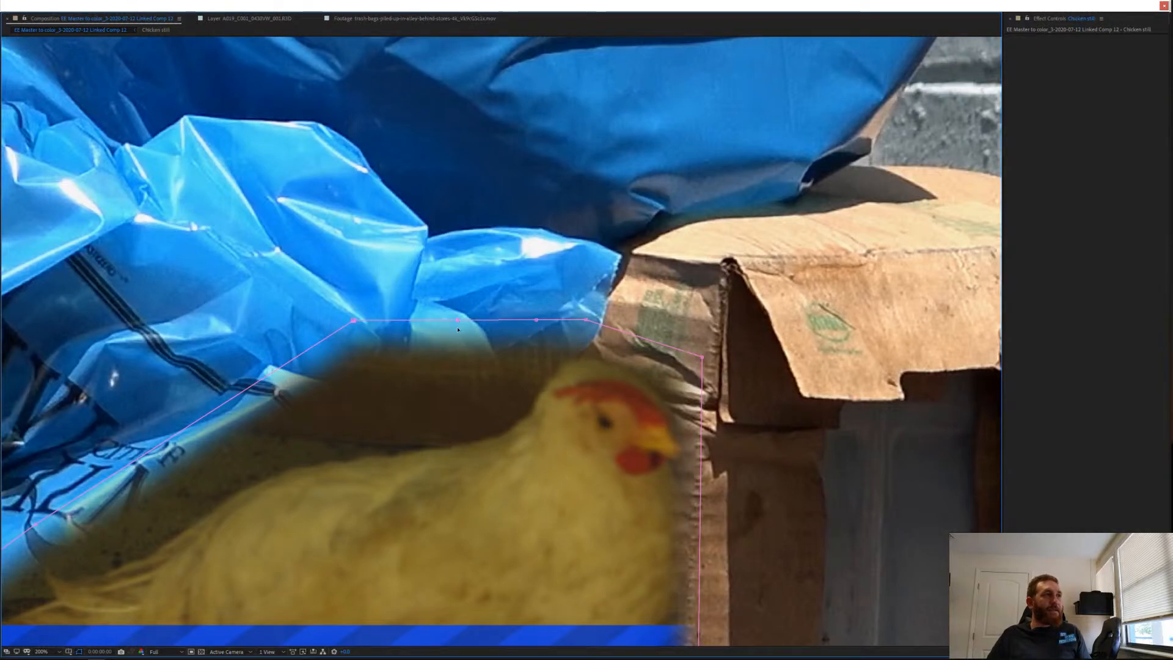
{"action": "left_click_drag", "start_coordinate": [458, 321], "coordinate": [470, 387]}
{"action": "left_click_drag", "start_coordinate": [480, 392], "coordinate": [465, 408]}
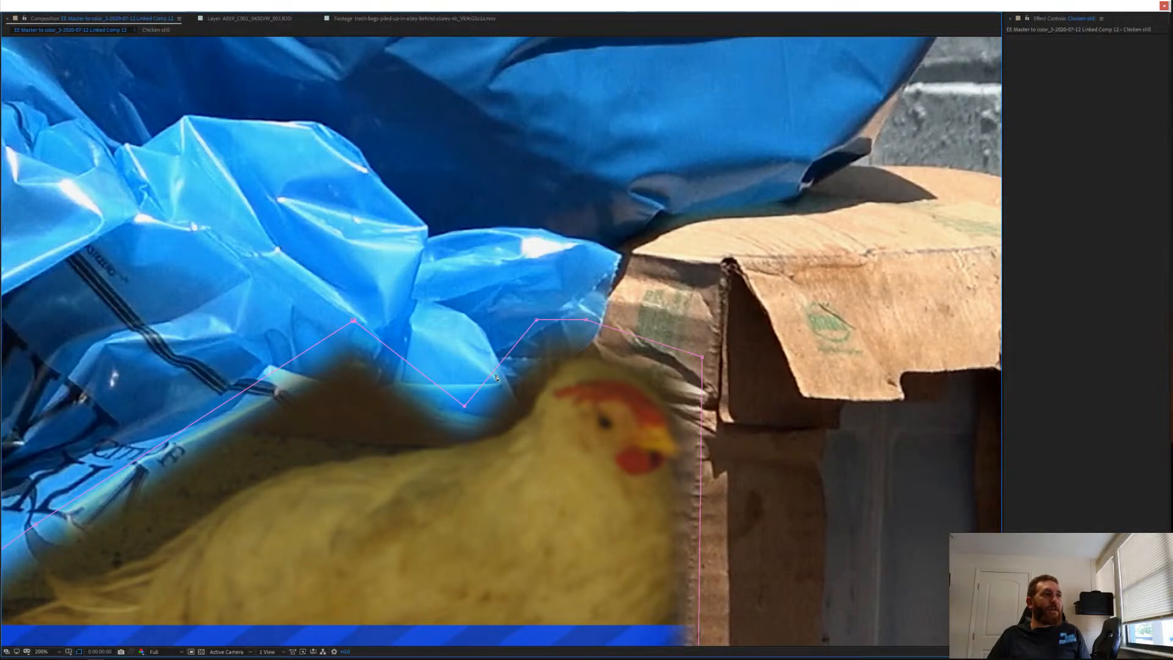
{"action": "left_click_drag", "start_coordinate": [500, 364], "coordinate": [522, 370]}
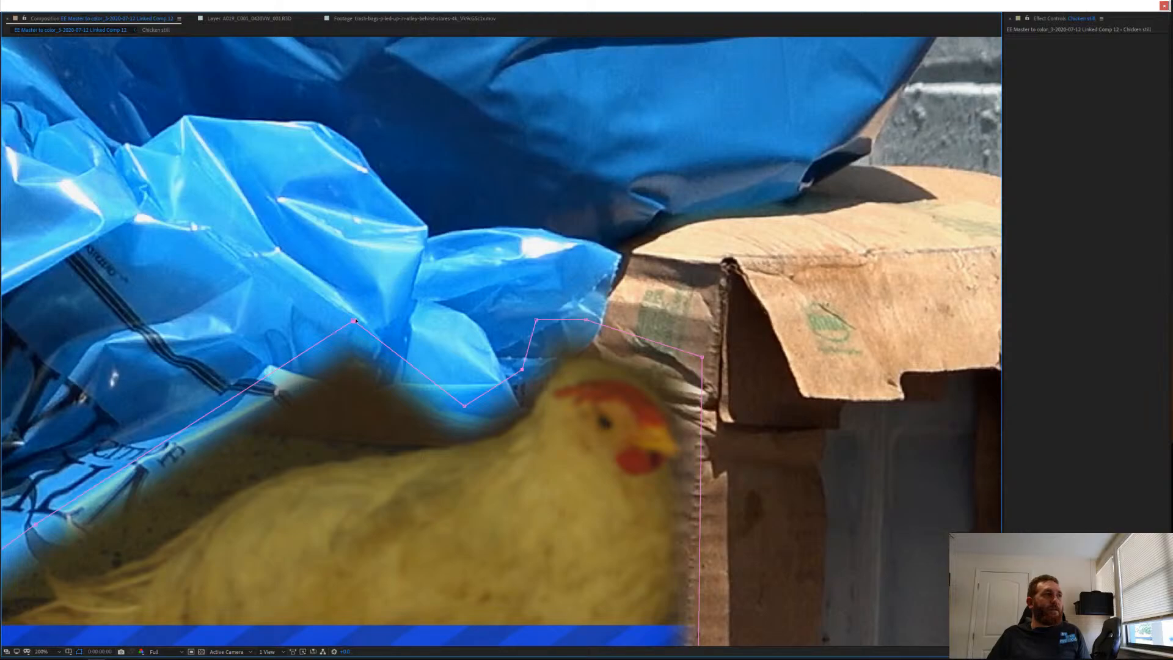
{"action": "left_click_drag", "start_coordinate": [354, 320], "coordinate": [326, 418]}
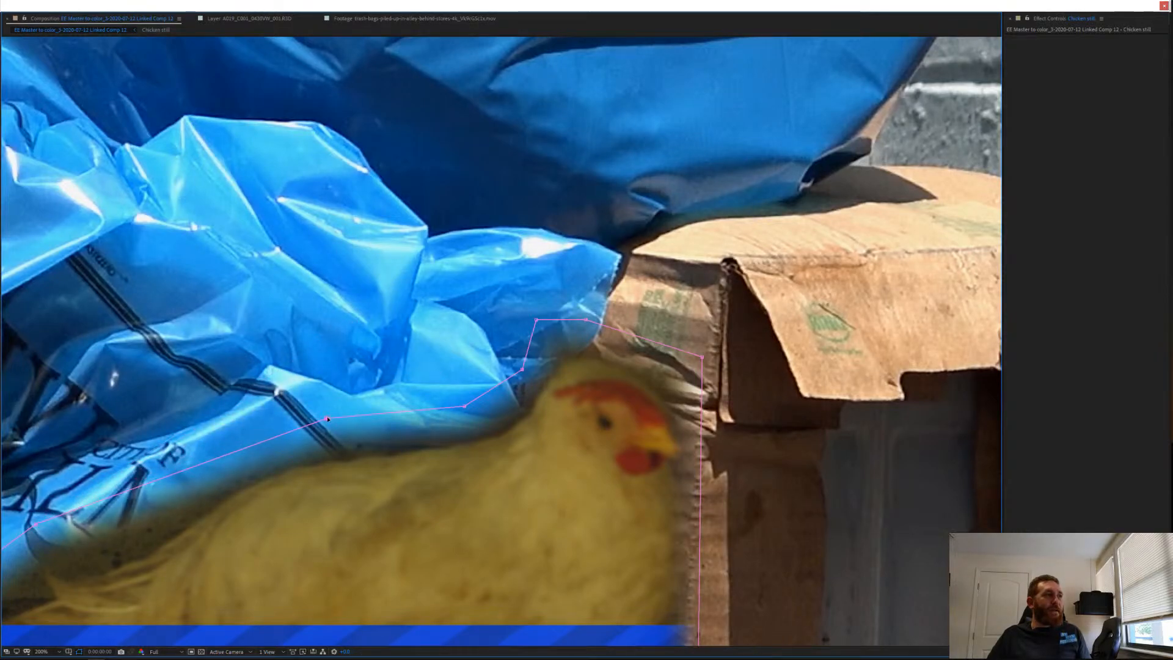
{"action": "double_click", "coordinate": [104, 499]}
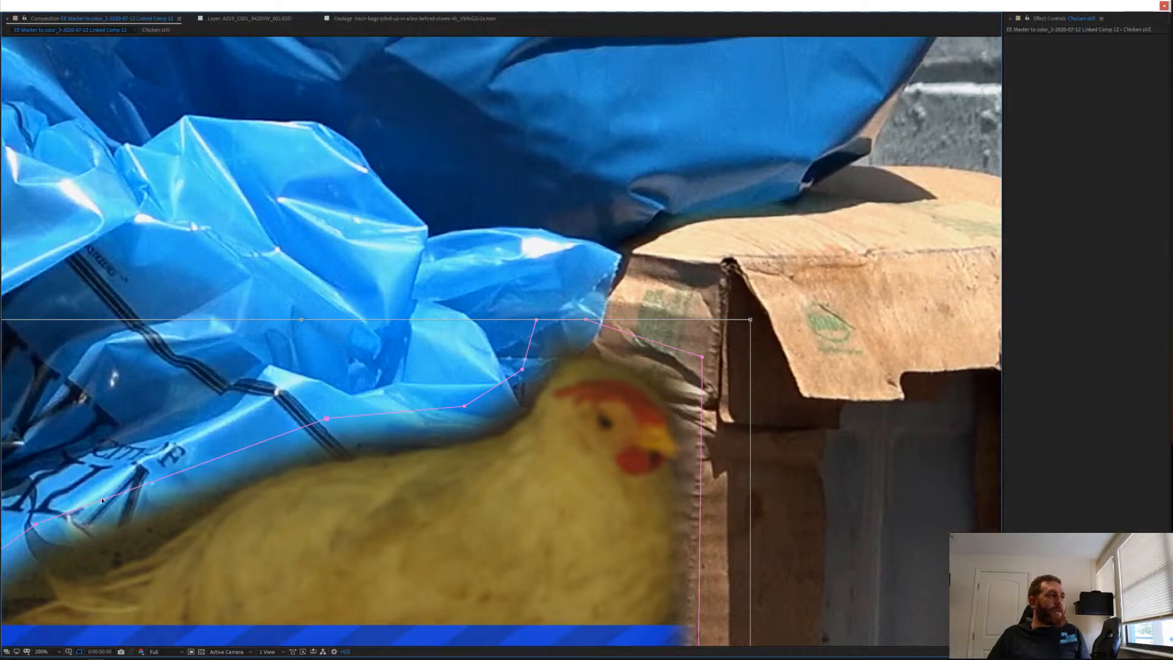
{"action": "mouse_move", "coordinate": [101, 500]}
{"action": "left_mouse_down"}
{"action": "mouse_move", "coordinate": [106, 525]}
{"action": "mouse_move", "coordinate": [102, 504]}
{"action": "left_mouse_up"}
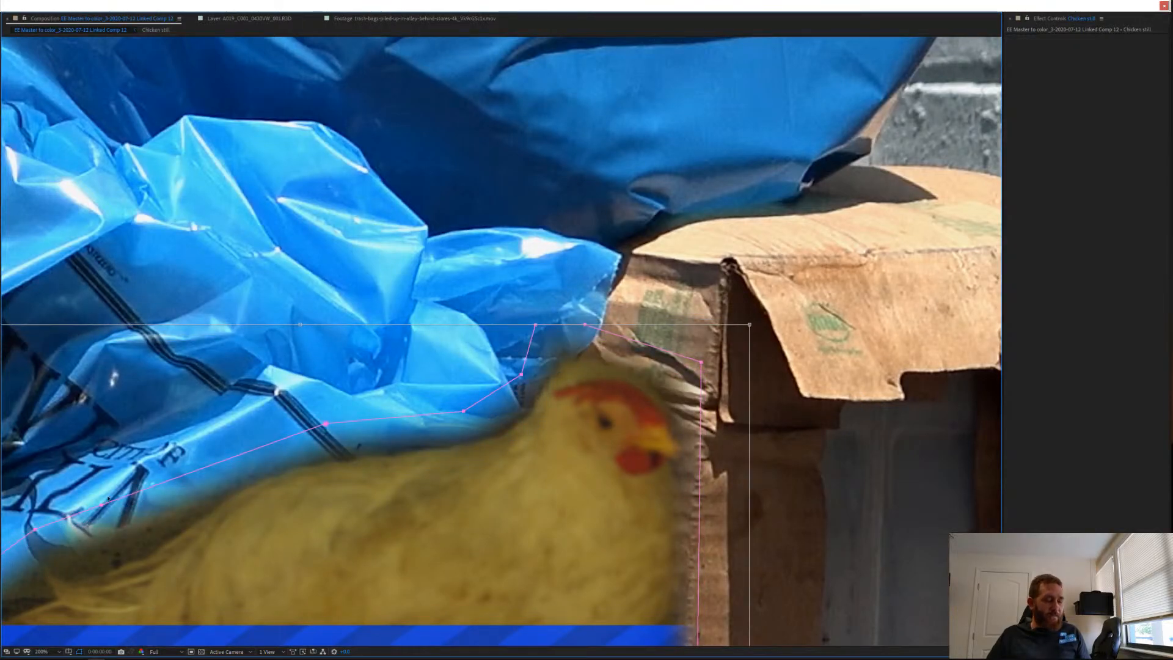
{"action": "key", "text": "ctrl+z"}
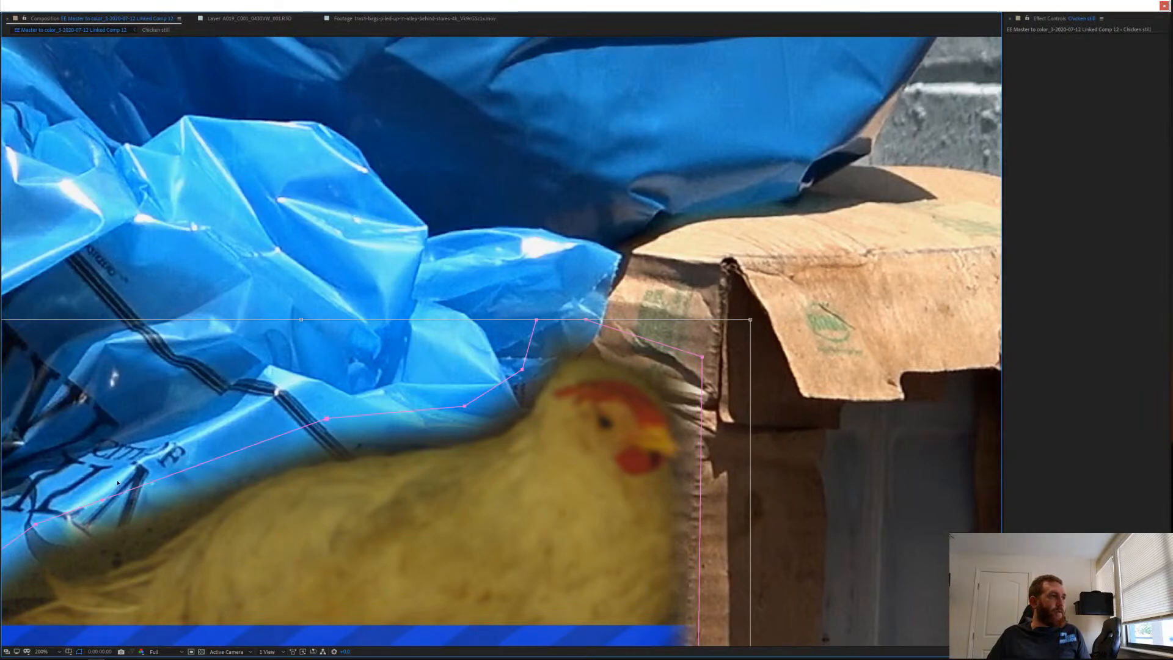
{"action": "key", "text": "Return"}
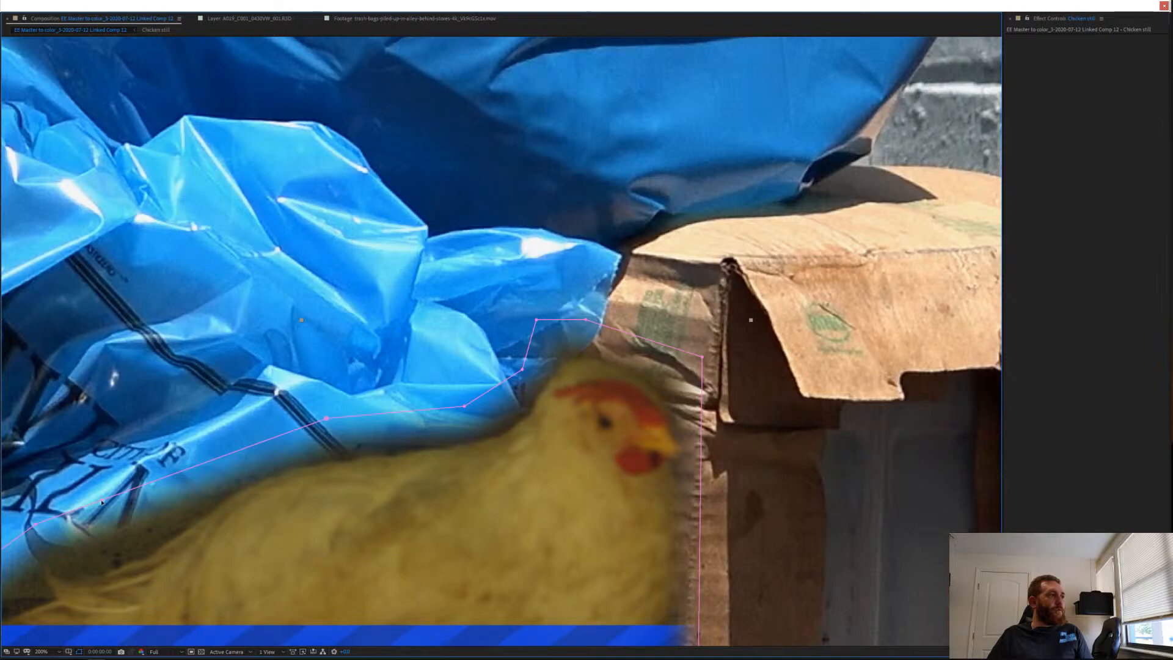
Pull the mask edge in along the top of the tail feathers and add a pulled-in point below the tail.
{"action": "left_click_drag", "start_coordinate": [103, 503], "coordinate": [339, 357]}
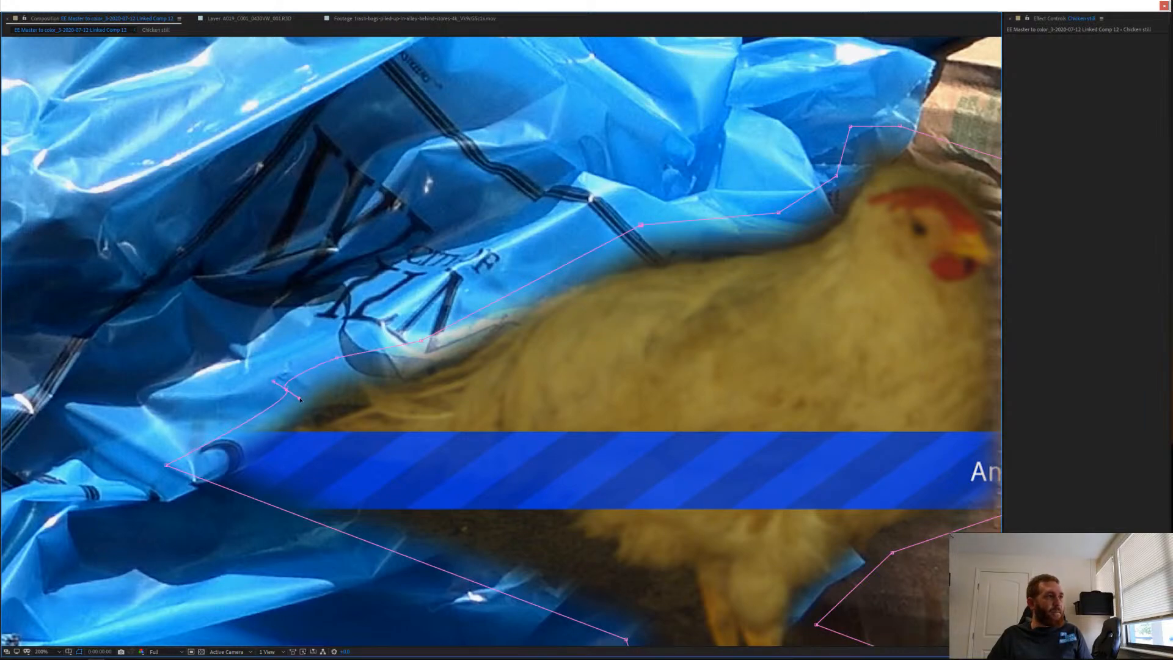
{"action": "left_click_drag", "start_coordinate": [286, 390], "coordinate": [318, 397]}
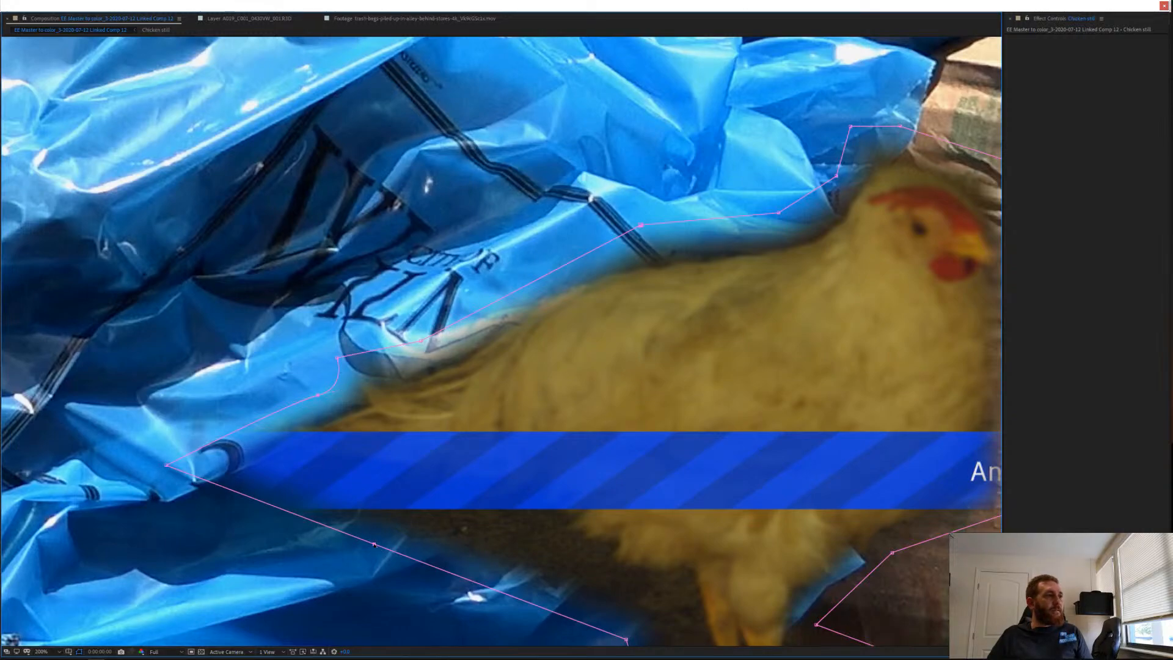
{"action": "left_click_drag", "start_coordinate": [373, 543], "coordinate": [497, 526]}
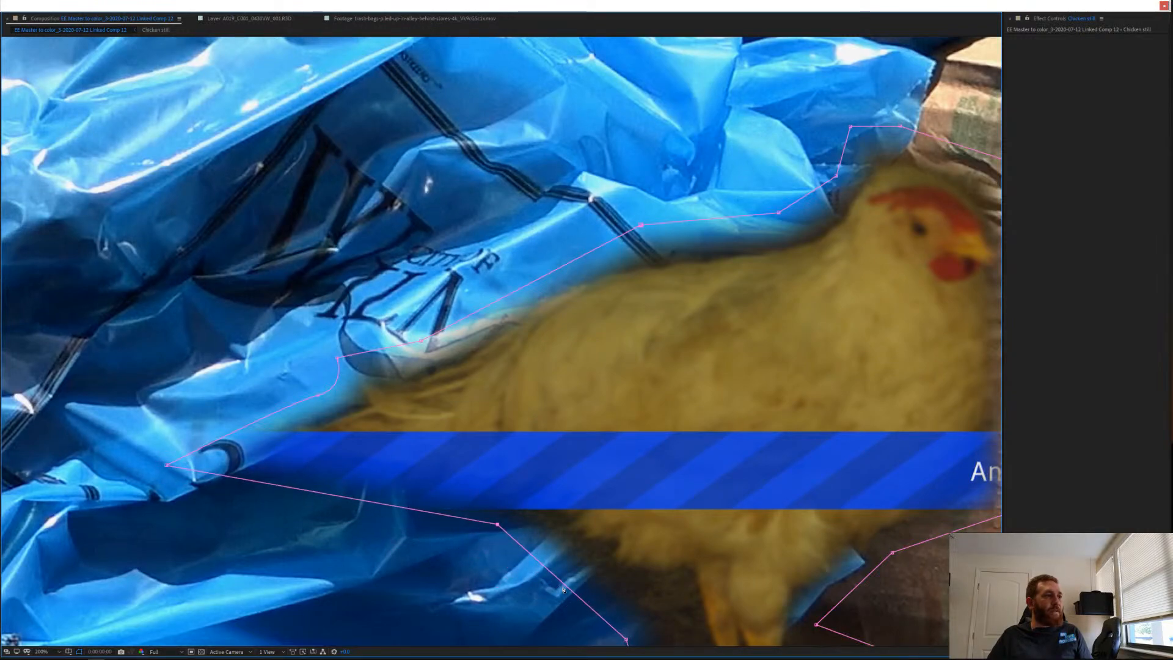
Add mask points under the rear of the belly and bring the edge in close behind the thigh and rear leg.
{"action": "left_click_drag", "start_coordinate": [563, 585], "coordinate": [571, 590]}
{"action": "left_click_drag", "start_coordinate": [561, 584], "coordinate": [598, 563]}
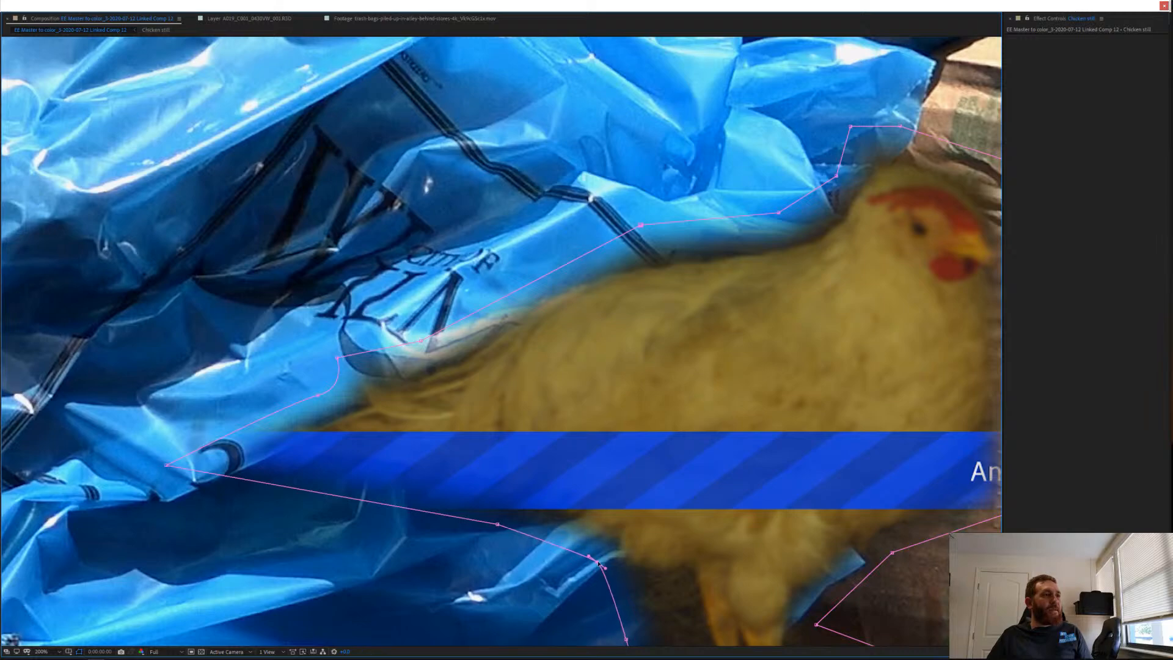
{"action": "left_click", "coordinate": [617, 611]}
{"action": "left_click_drag", "start_coordinate": [617, 611], "coordinate": [679, 603]}
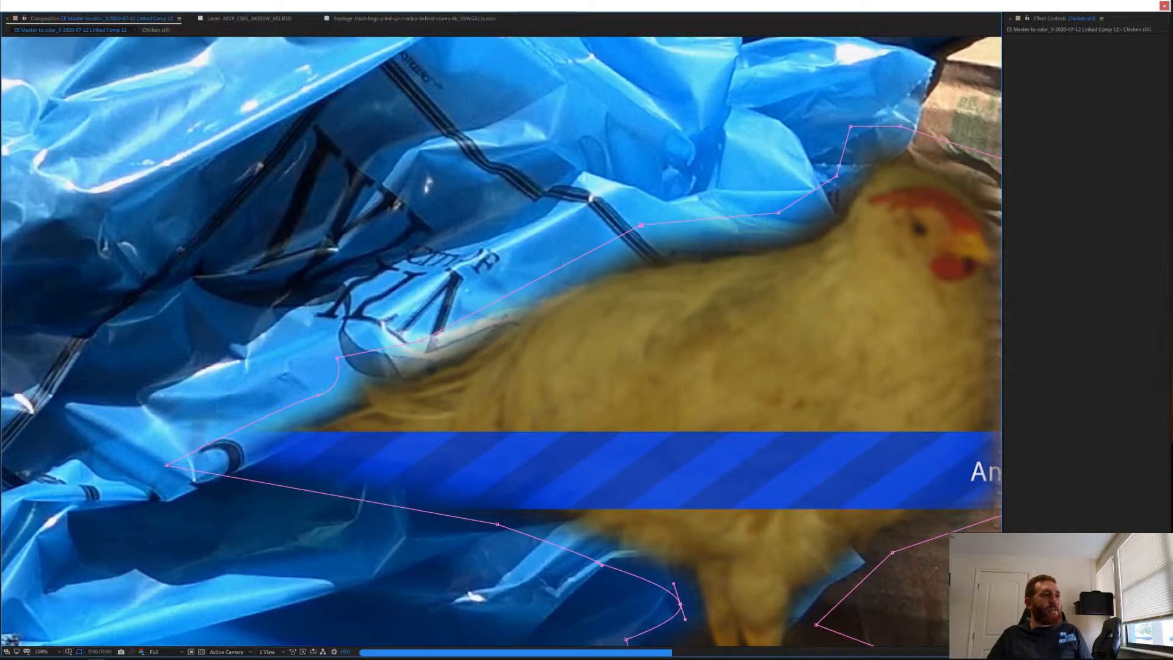
{"action": "left_click_drag", "start_coordinate": [551, 605], "coordinate": [383, 331]}
{"action": "left_click_drag", "start_coordinate": [458, 366], "coordinate": [529, 414]}
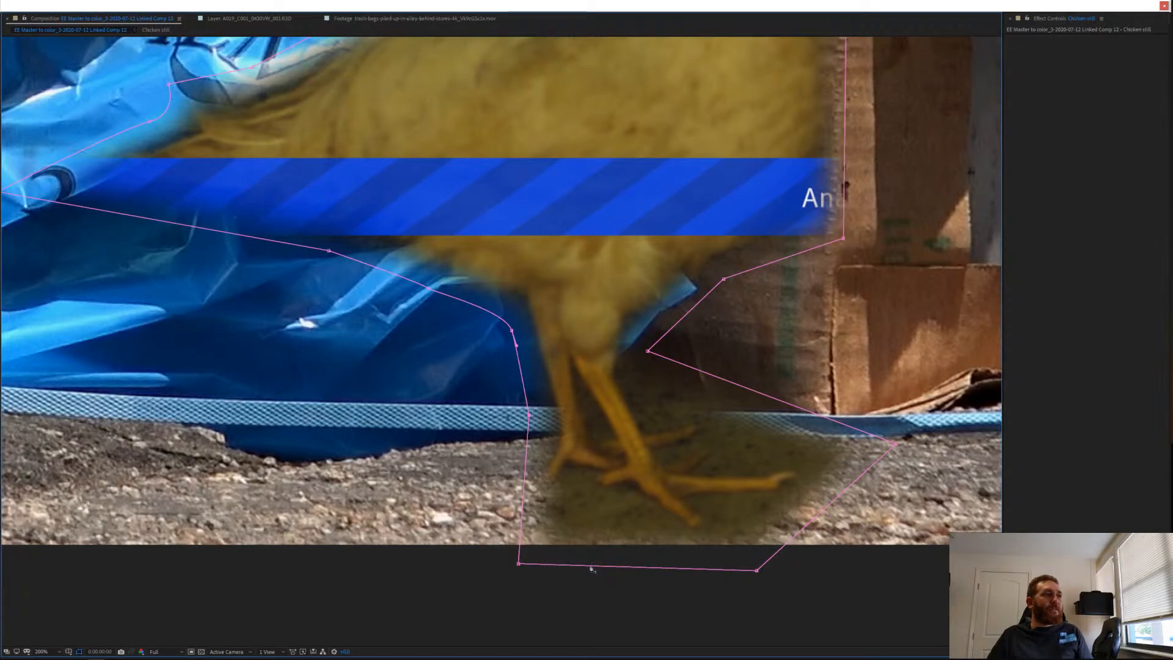
{"action": "double_click", "coordinate": [589, 566]}
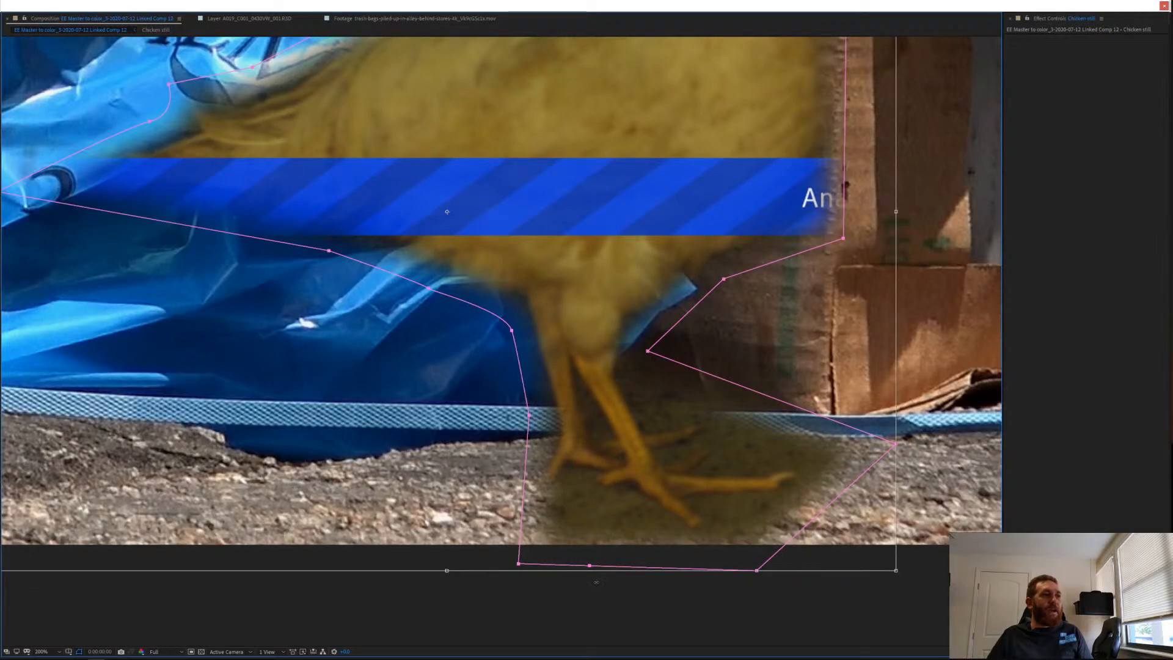
{"action": "left_click_drag", "start_coordinate": [589, 565], "coordinate": [593, 542]}
{"action": "key", "text": "ctrl+z"}
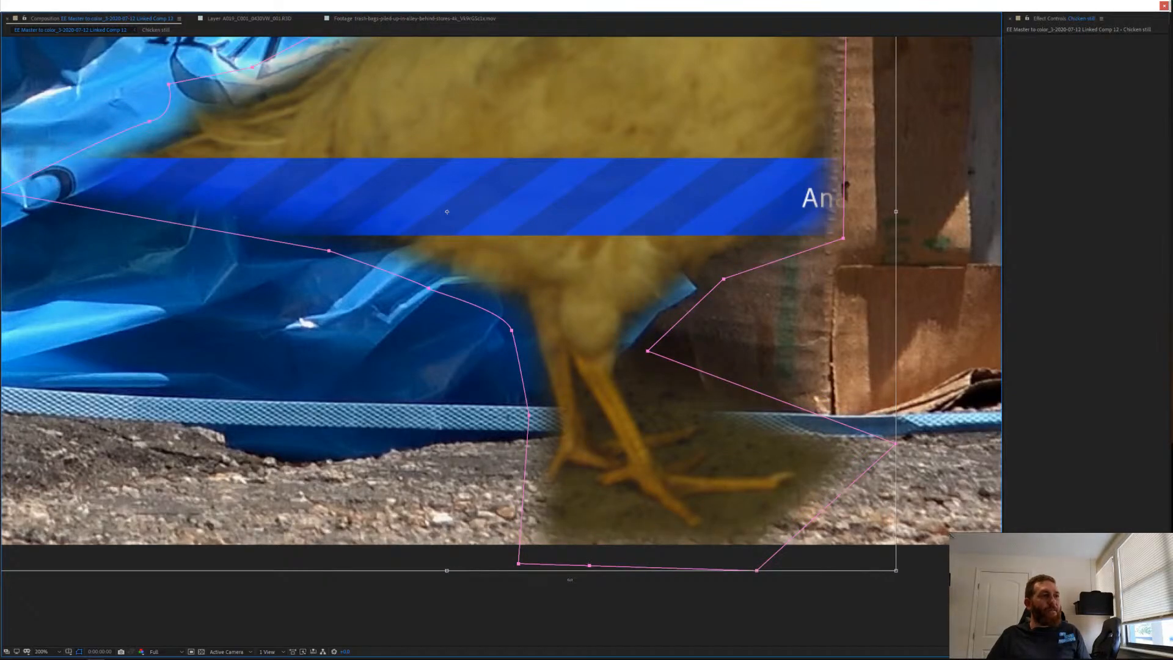
{"action": "left_click_drag", "start_coordinate": [592, 565], "coordinate": [593, 552]}
{"action": "key", "text": "ctrl+z"}
{"action": "key", "text": "Return"}
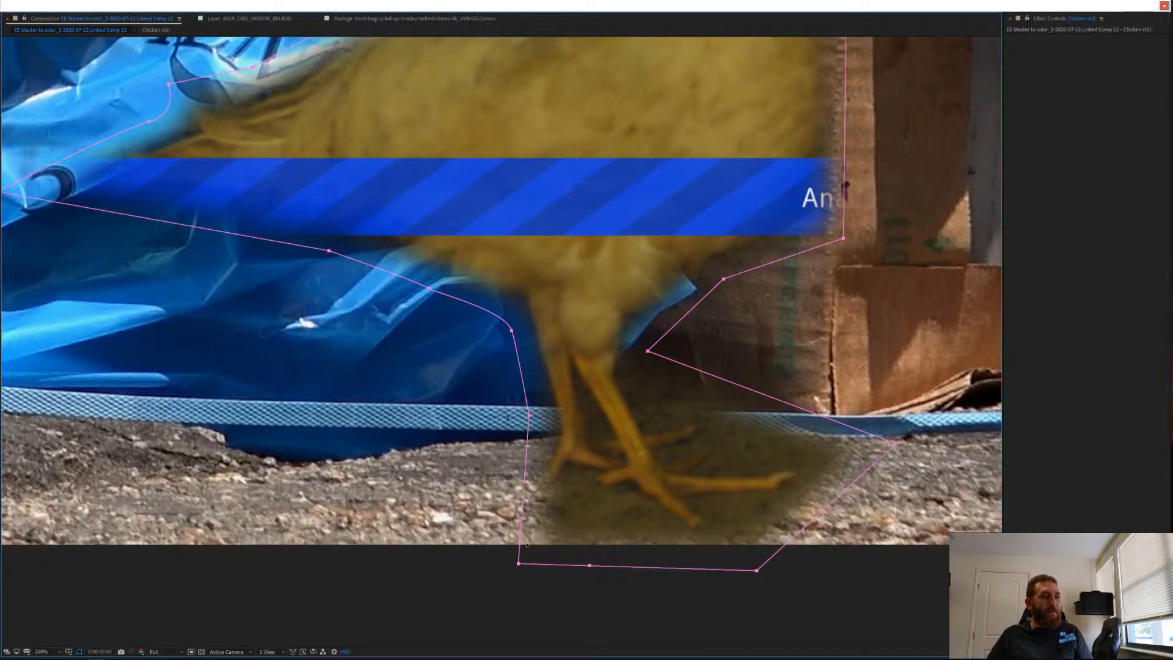
{"action": "key", "text": "ctrl+t"}
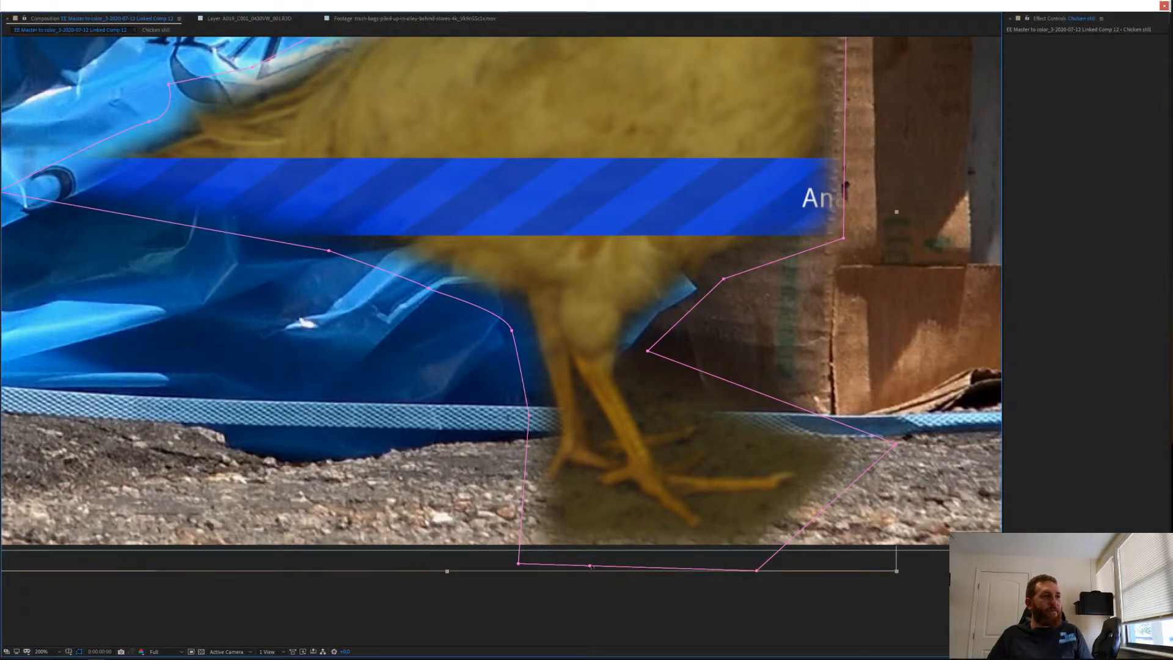
Pull the mask edge up beneath the feet and add points that bring it in around the toes and in front of the legs.
{"action": "left_click_drag", "start_coordinate": [589, 566], "coordinate": [581, 513]}
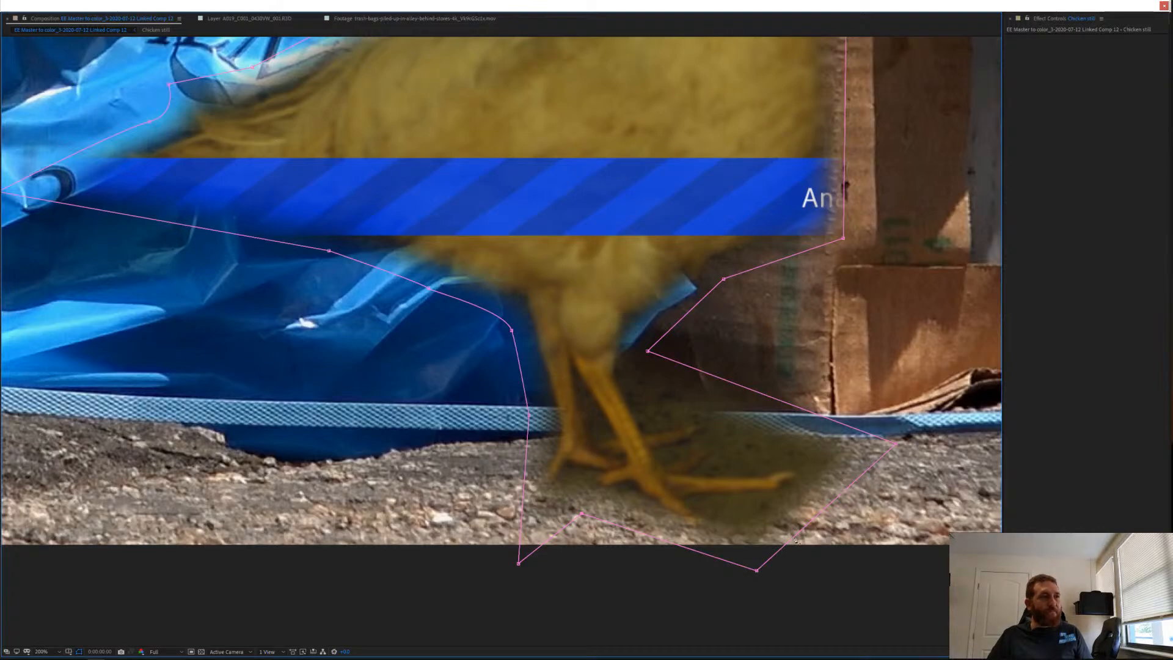
{"action": "left_click_drag", "start_coordinate": [795, 540], "coordinate": [750, 530]}
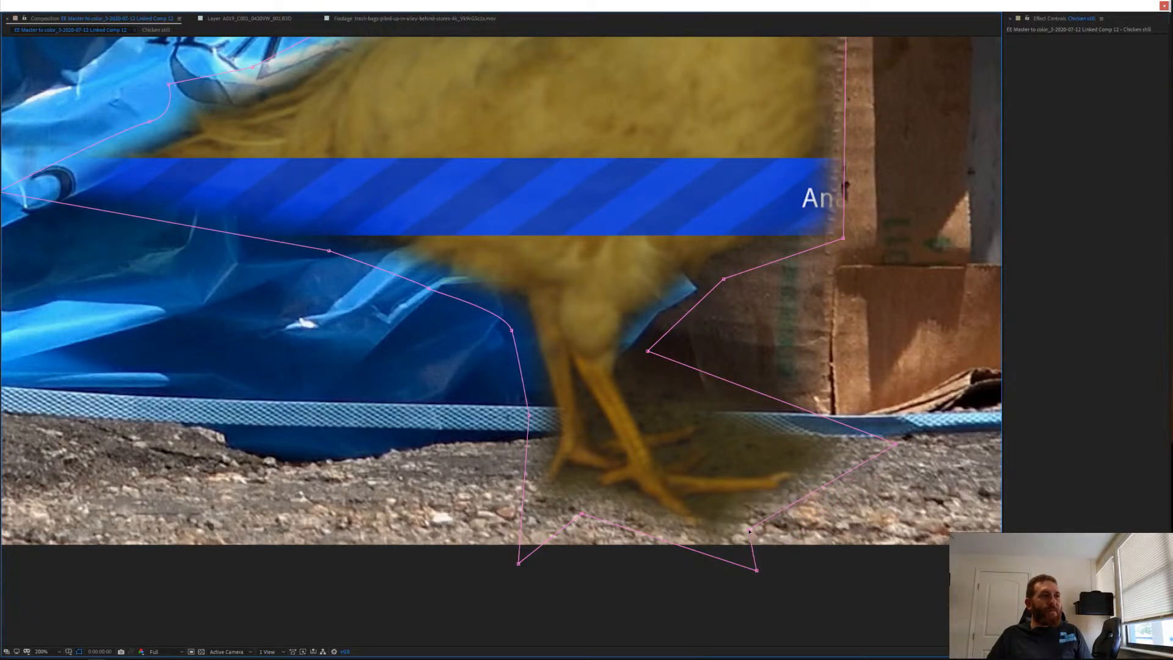
{"action": "left_click", "coordinate": [794, 409]}
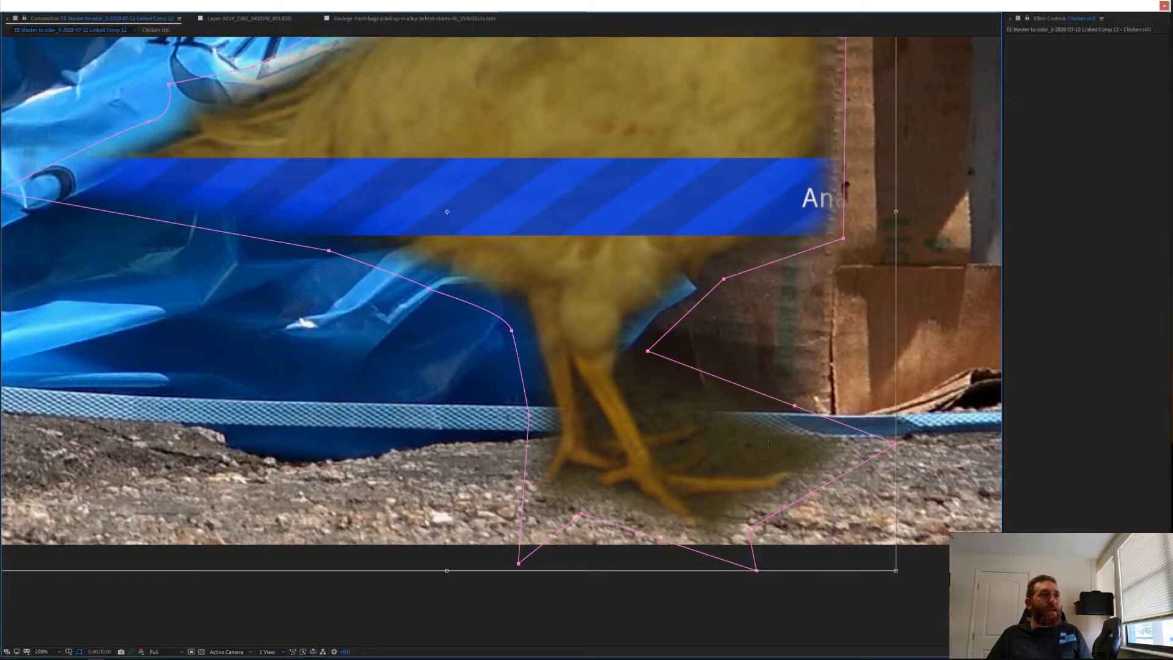
{"action": "key", "text": "Escape"}
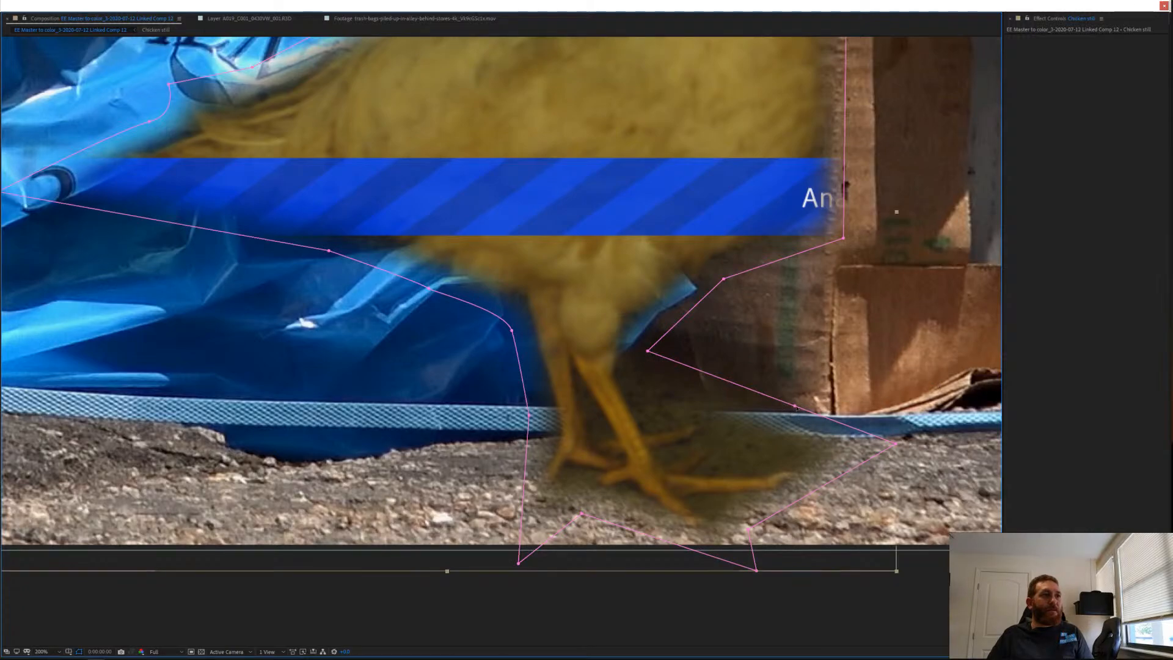
{"action": "left_click_drag", "start_coordinate": [794, 408], "coordinate": [770, 447]}
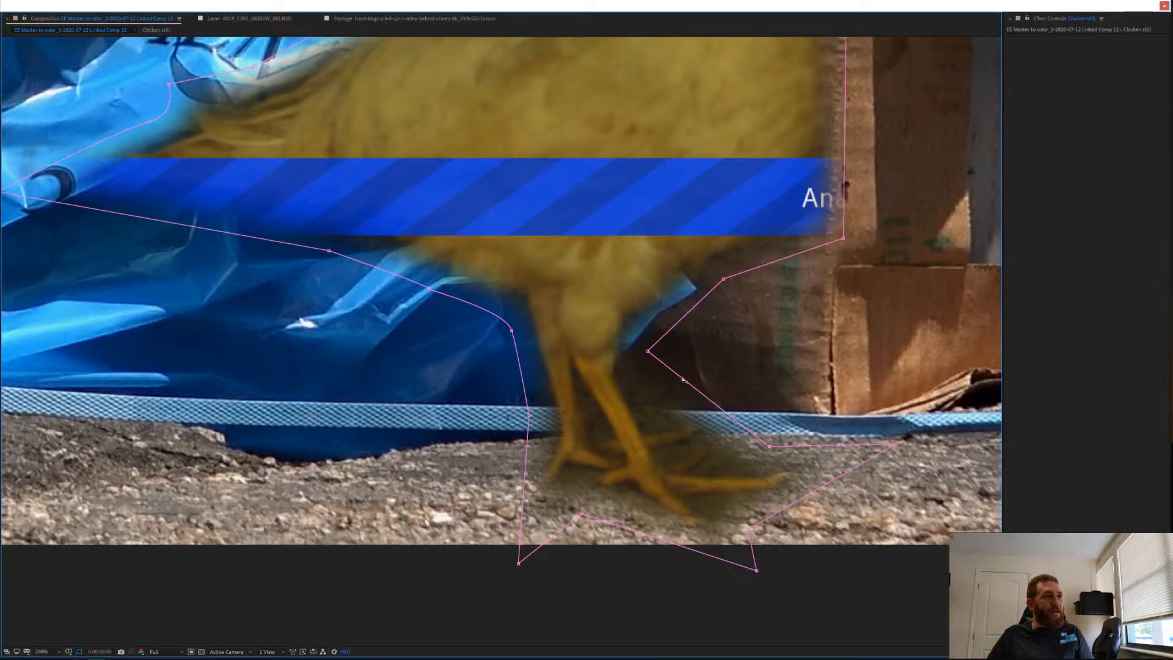
{"action": "left_click_drag", "start_coordinate": [678, 383], "coordinate": [749, 406]}
Raise the Threshold and Tolerance of the Luma Key effect on the Chicken still layer.
{"action": "key", "text": "comma"}
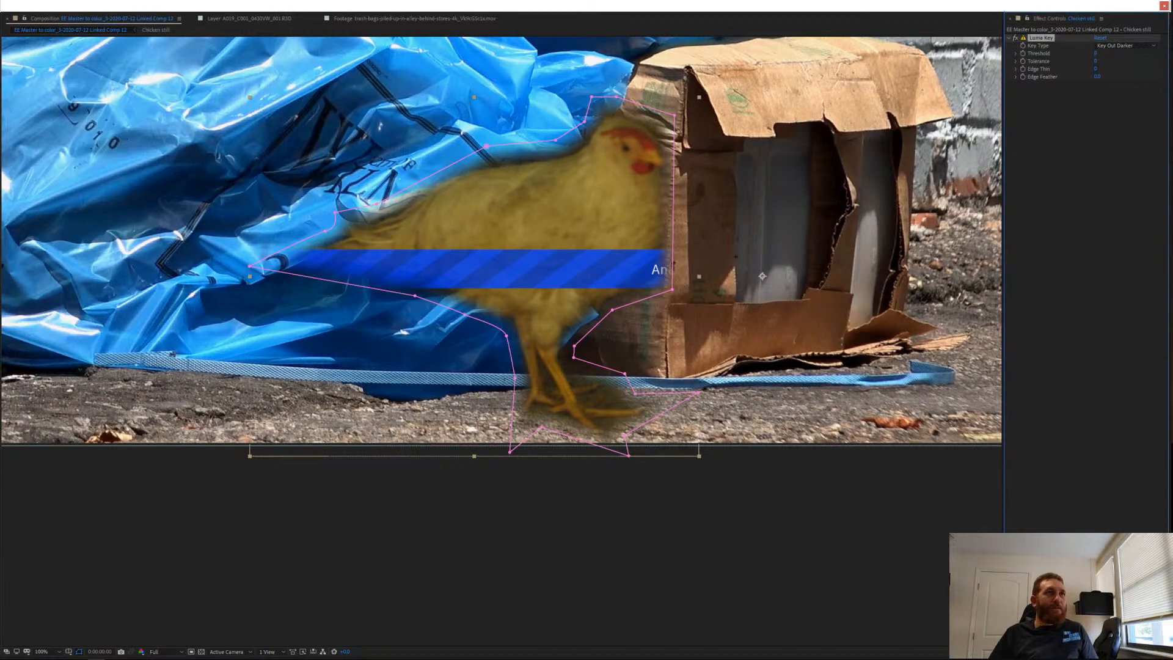
{"action": "left_click", "coordinate": [1107, 46]}
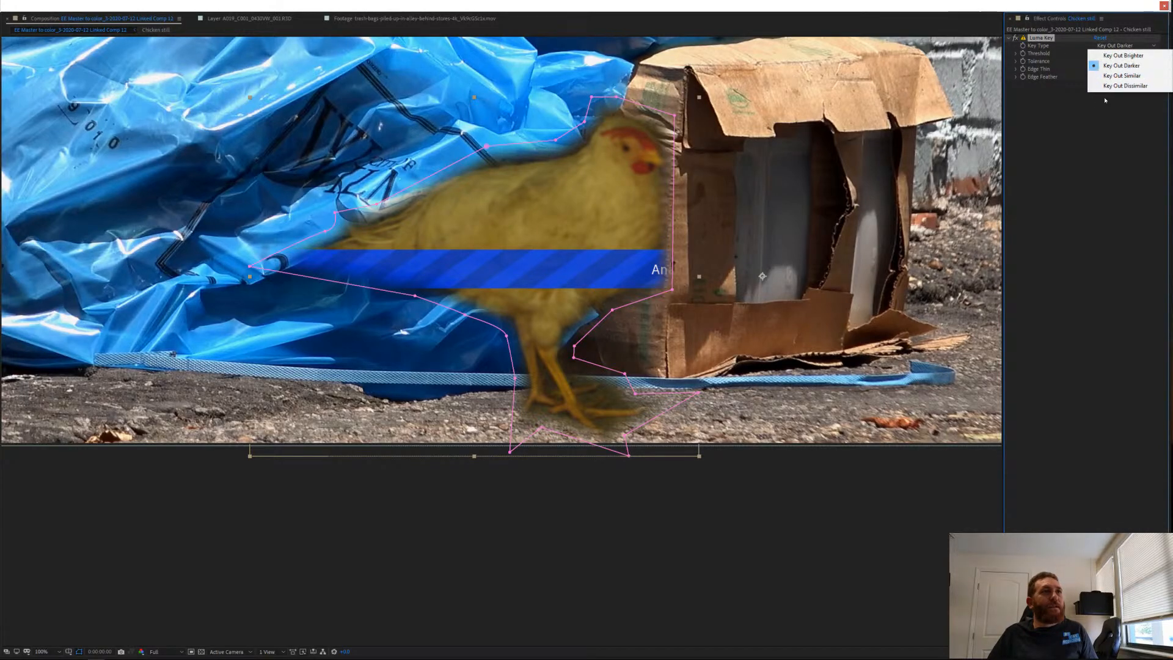
{"action": "left_click", "coordinate": [1088, 125]}
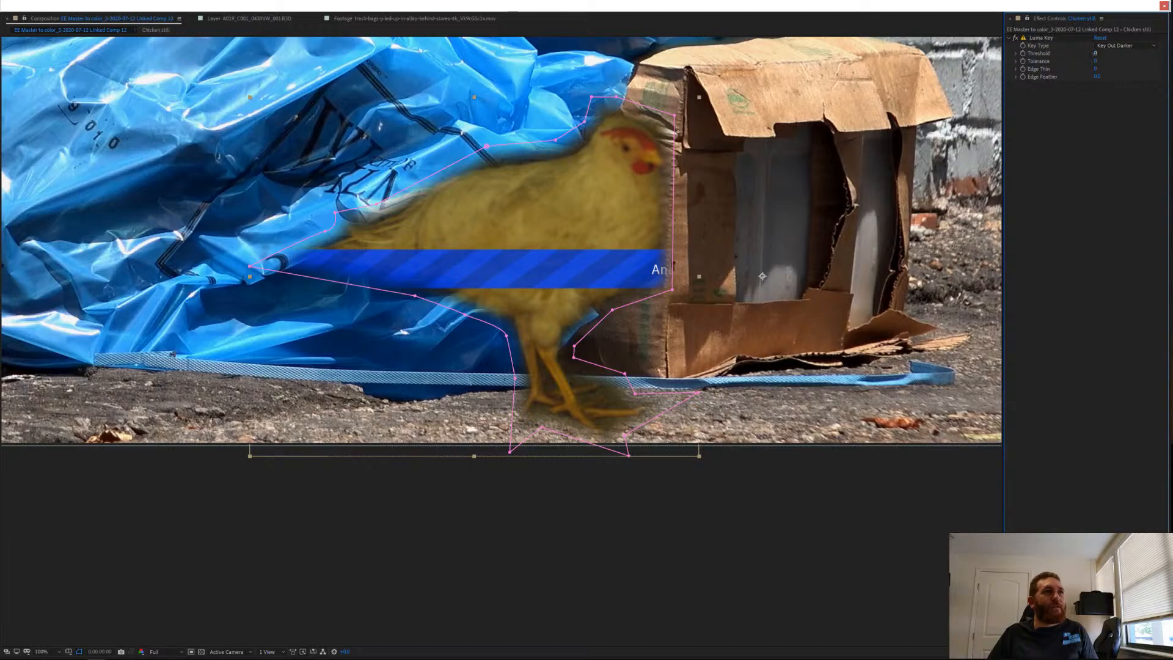
{"action": "left_click_drag", "start_coordinate": [1095, 53], "coordinate": [1098, 54]}
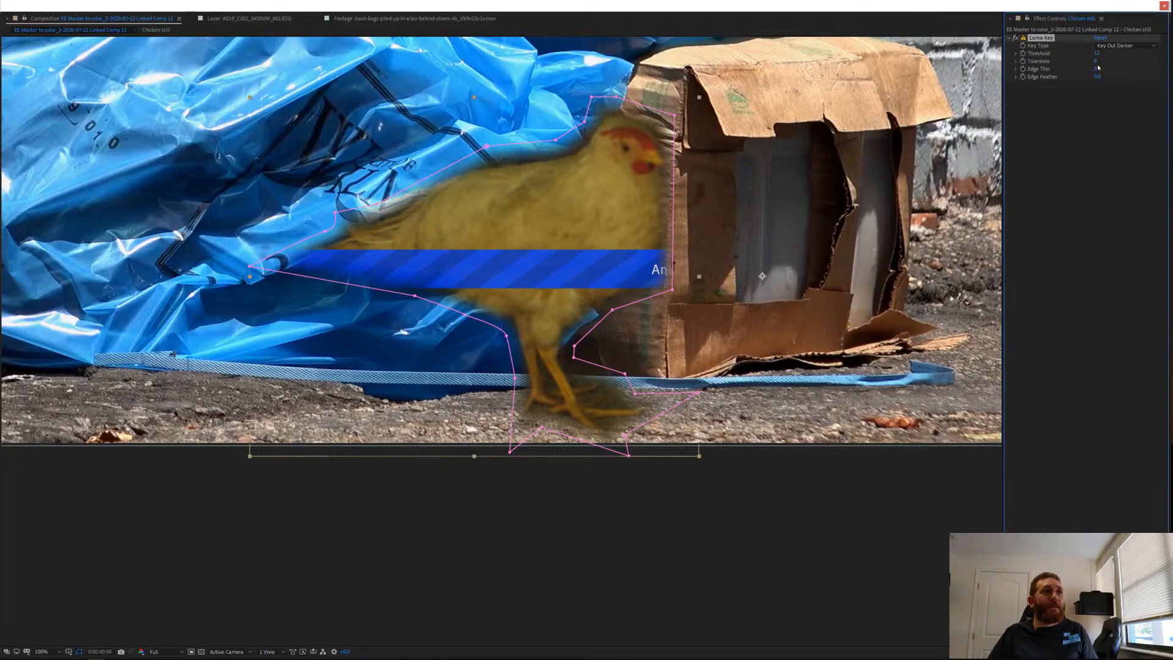
{"action": "left_click_drag", "start_coordinate": [1096, 61], "coordinate": [1116, 61]}
Keep the Luma Key on Key Out Darker and adjust its Threshold, Tolerance, Edge Thin and Edge Feather.
{"action": "left_click", "coordinate": [1117, 46]}
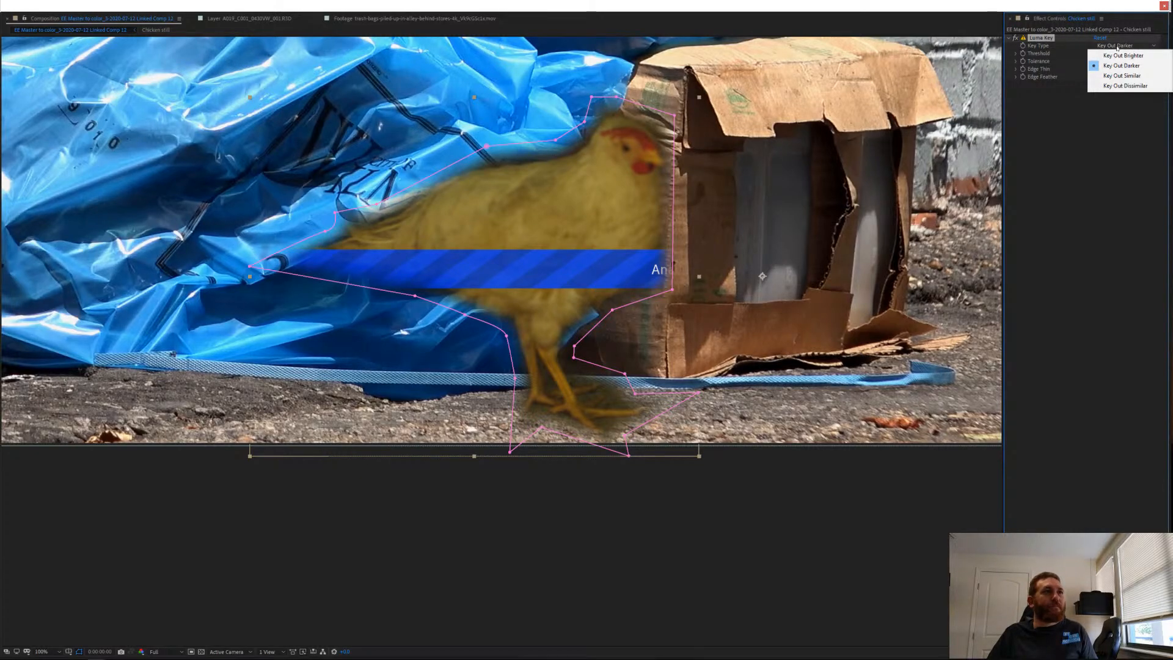
{"action": "left_click", "coordinate": [1121, 65]}
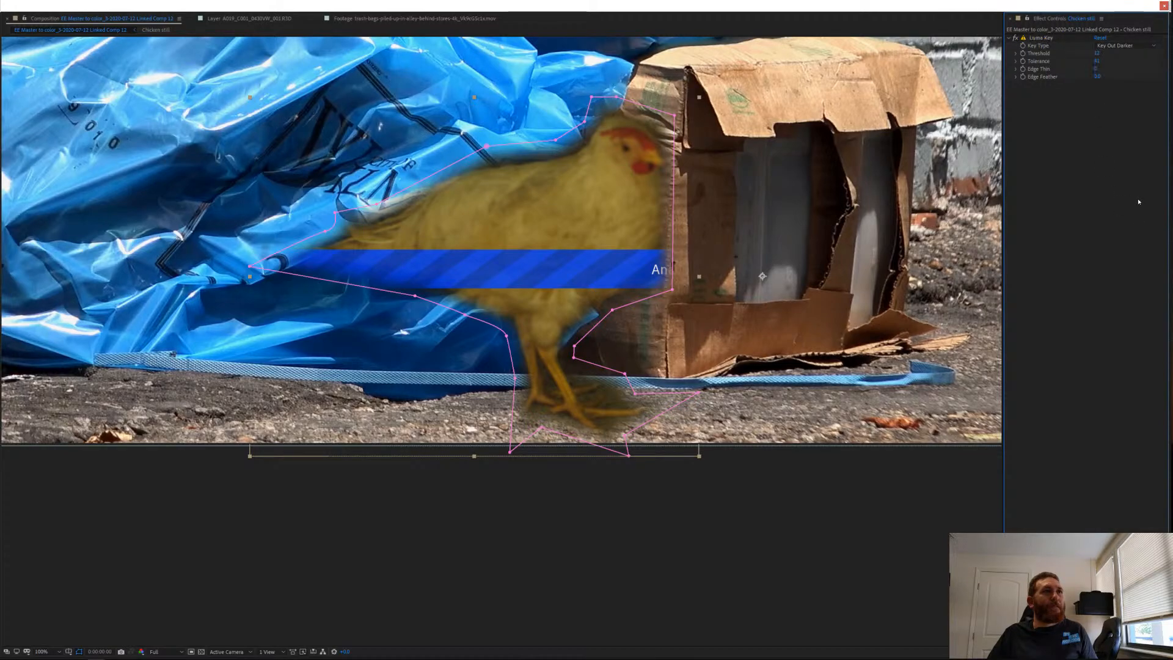
{"action": "mouse_move", "coordinate": [1097, 79]}
{"action": "left_mouse_down"}
{"action": "mouse_move", "coordinate": [1109, 92]}
{"action": "mouse_move", "coordinate": [1094, 92]}
{"action": "left_mouse_up"}
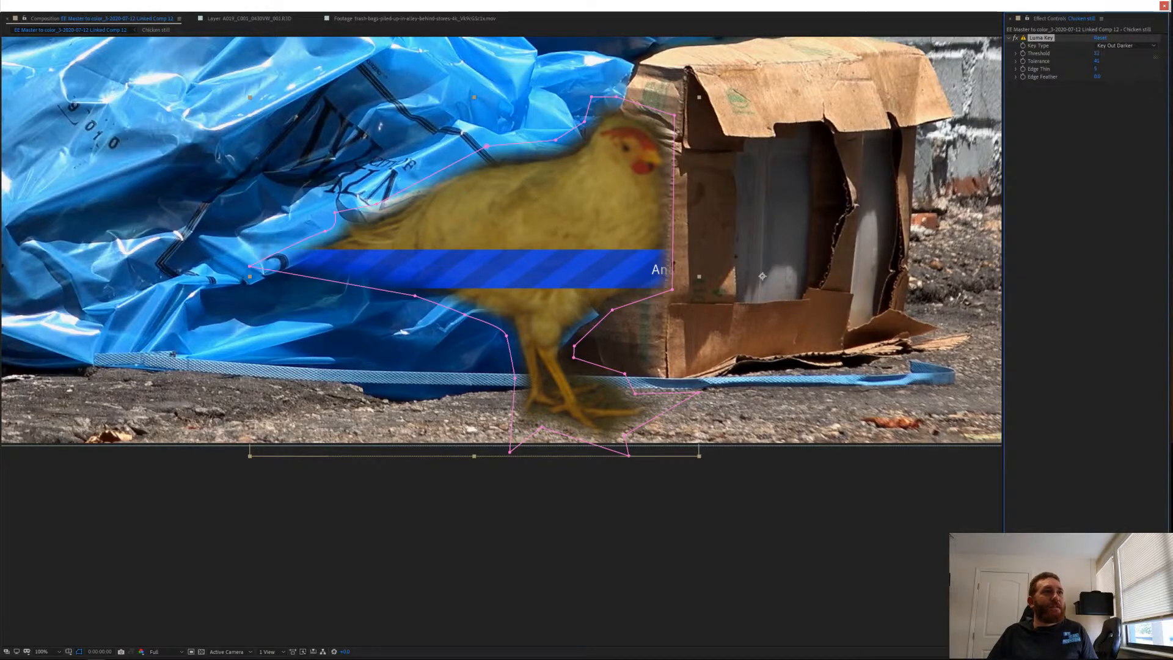
{"action": "left_click_drag", "start_coordinate": [1155, 57], "coordinate": [1096, 54]}
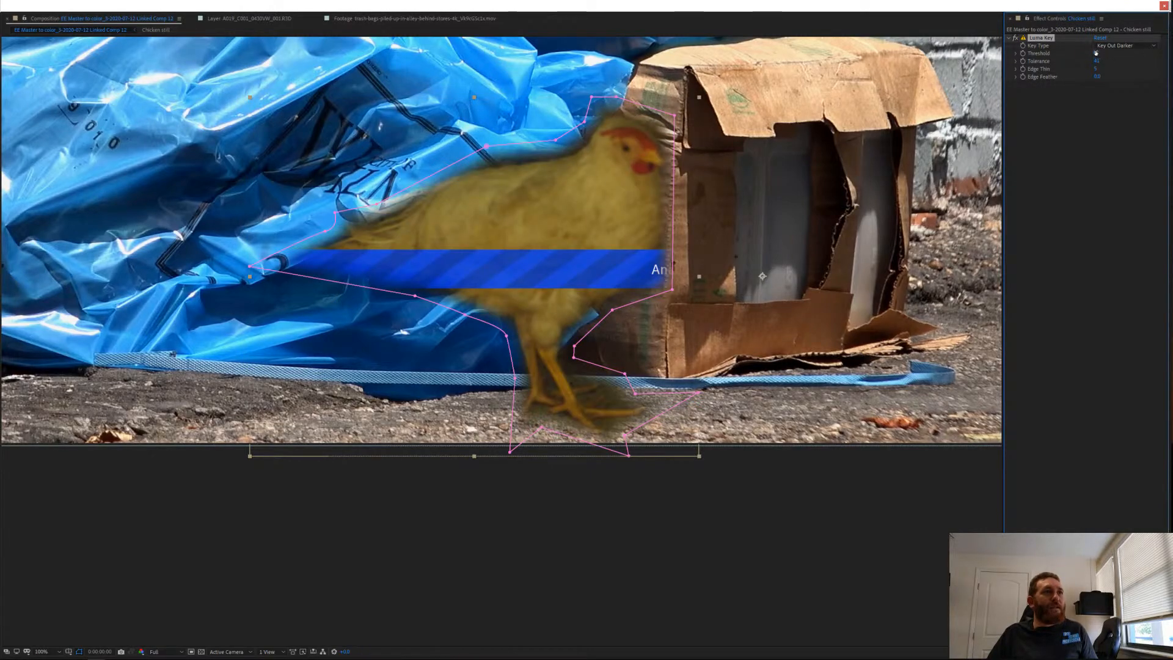
{"action": "left_click_drag", "start_coordinate": [1095, 53], "coordinate": [1109, 53]}
{"action": "left_click_drag", "start_coordinate": [1109, 53], "coordinate": [1111, 54]}
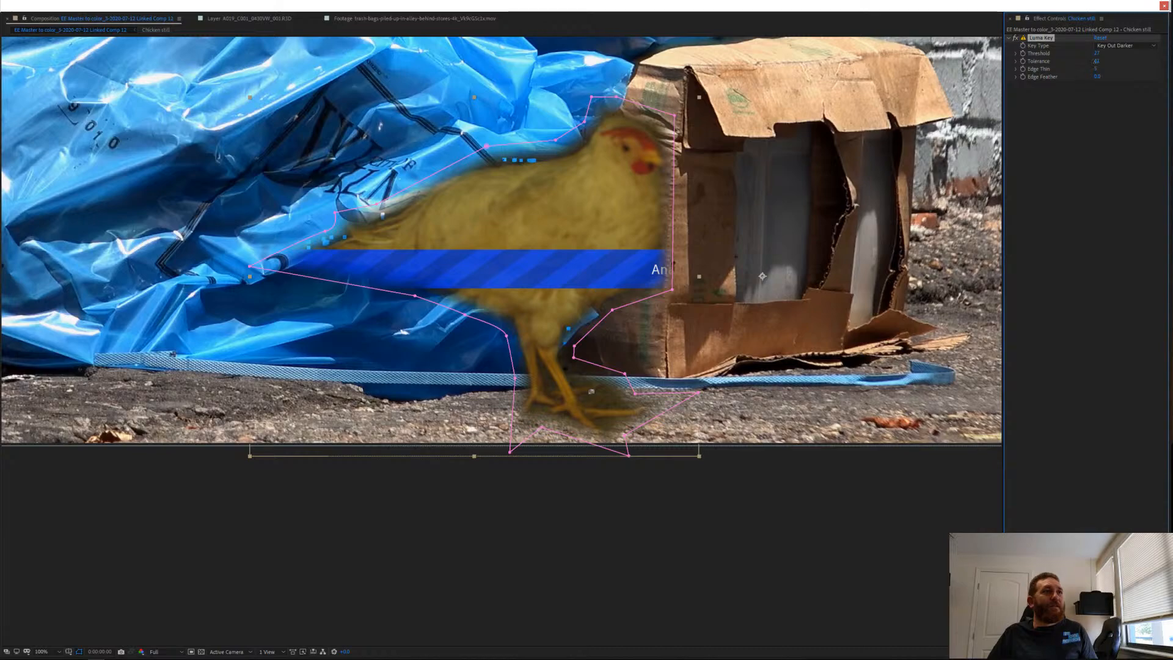
{"action": "left_click_drag", "start_coordinate": [1097, 61], "coordinate": [1169, 69]}
{"action": "mouse_move", "coordinate": [1097, 53]}
{"action": "left_mouse_down"}
{"action": "mouse_move", "coordinate": [1068, 65]}
{"action": "mouse_move", "coordinate": [1085, 69]}
{"action": "left_mouse_up"}
{"action": "mouse_move", "coordinate": [1118, 76]}
{"action": "left_mouse_down"}
{"action": "mouse_move", "coordinate": [1147, 76]}
{"action": "mouse_move", "coordinate": [1103, 54]}
{"action": "mouse_move", "coordinate": [1127, 64]}
{"action": "left_mouse_up"}
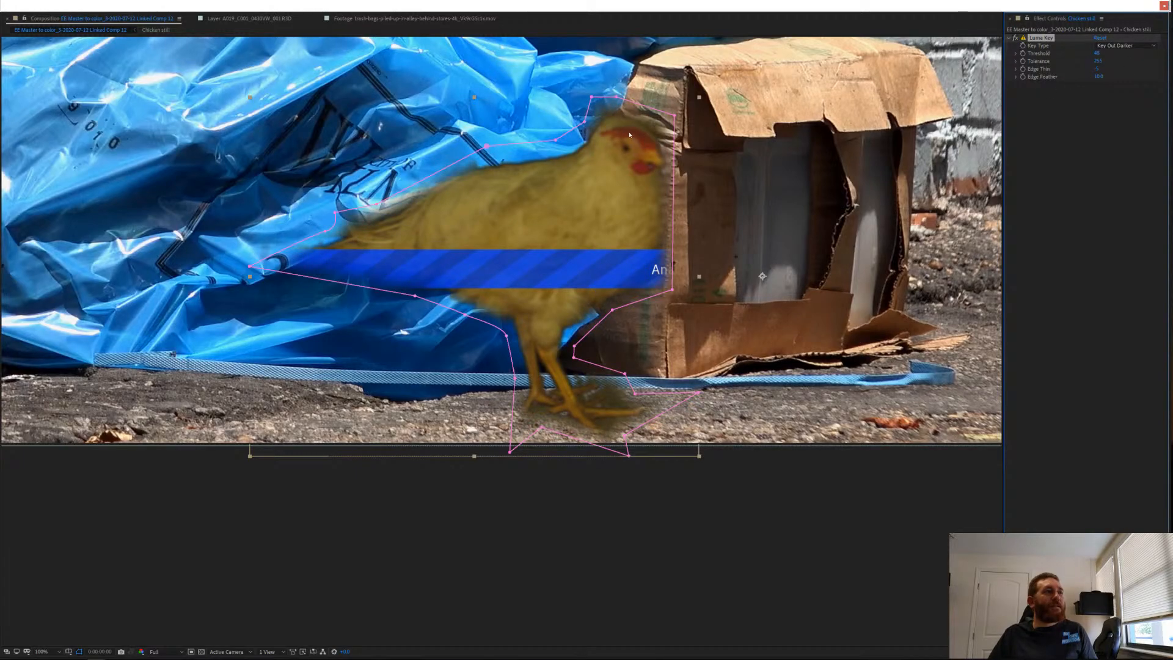
Fine-tune the Luma Key's Threshold in single increments while judging the edge around the chicken's head at 200%.
{"action": "key", "text": "period"}
{"action": "left_click_drag", "start_coordinate": [860, 234], "coordinate": [632, 487]}
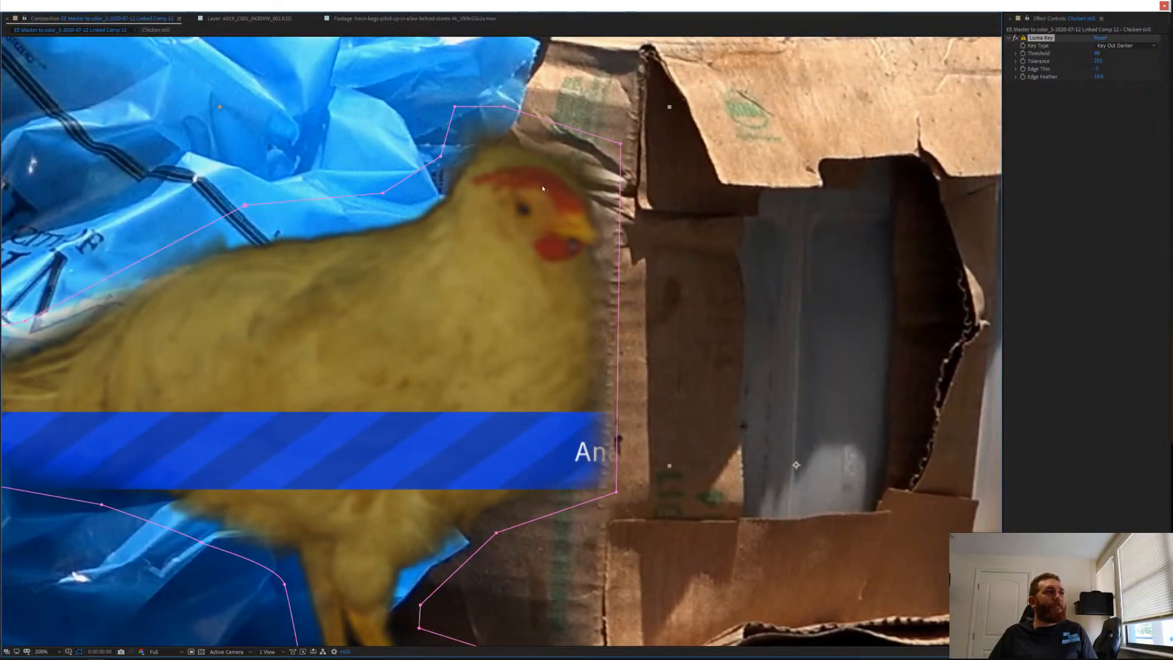
{"action": "left_click", "coordinate": [1096, 53]}
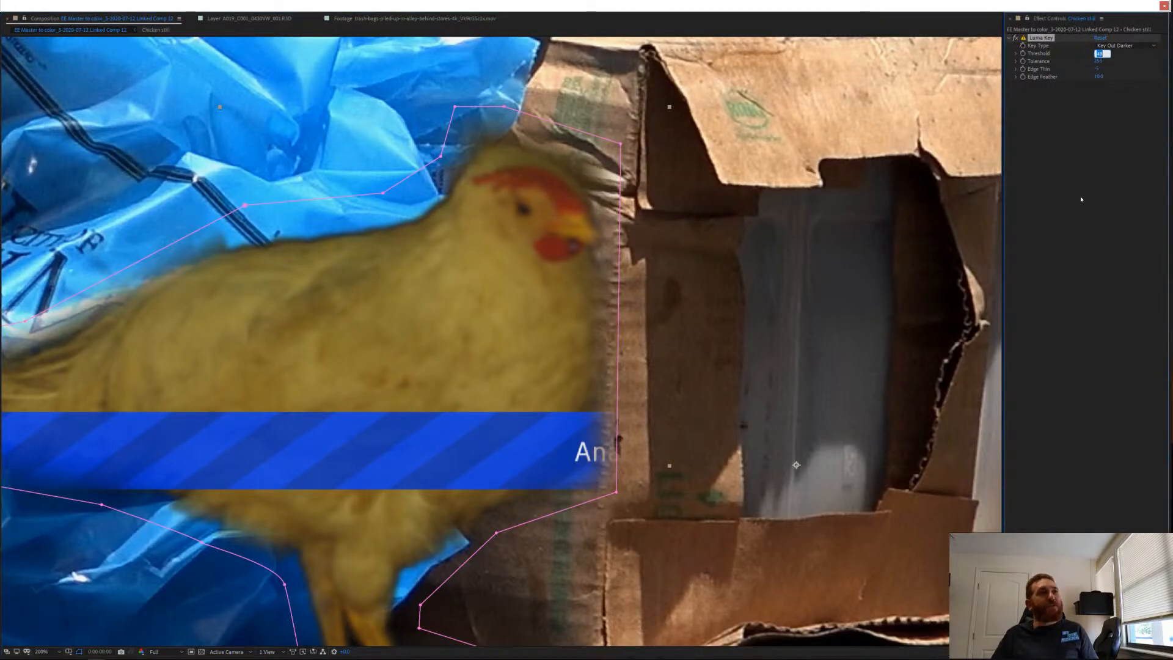
{"action": "key", "text": "Up"}
{"action": "key", "text": "Up"}
{"action": "key", "text": "Up"}
{"action": "key", "text": "Up"}
{"action": "key", "text": "Up"}
{"action": "key", "text": "Up"}
{"action": "key", "text": "Up"}
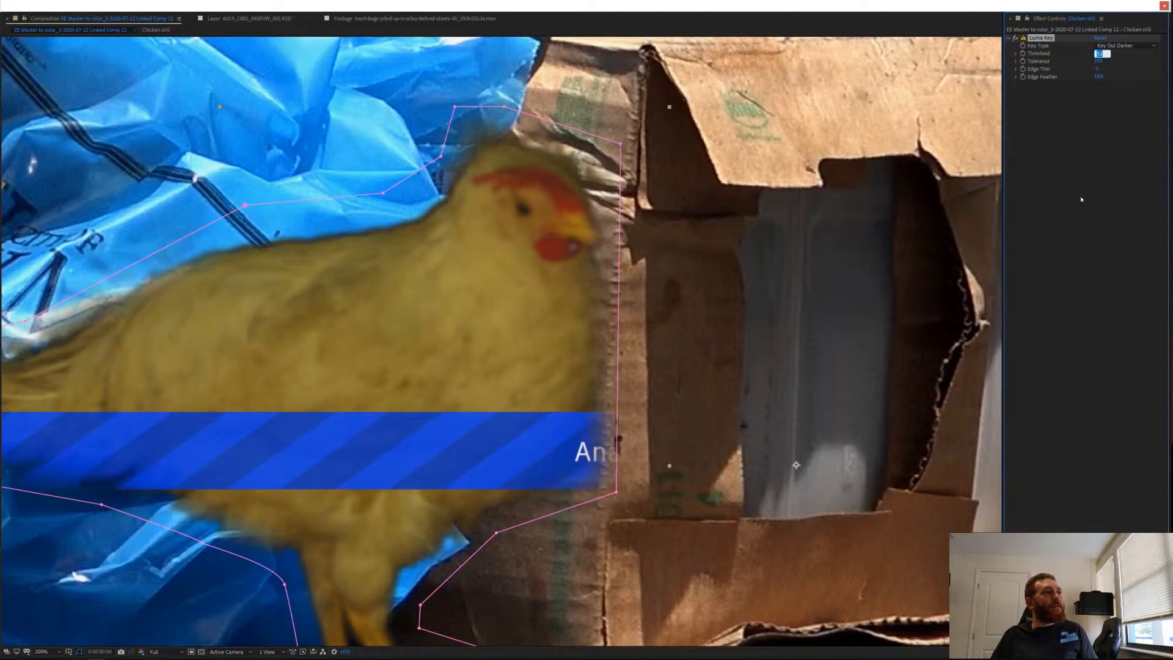
{"action": "key", "text": "Up"}
{"action": "key", "text": "Up"}
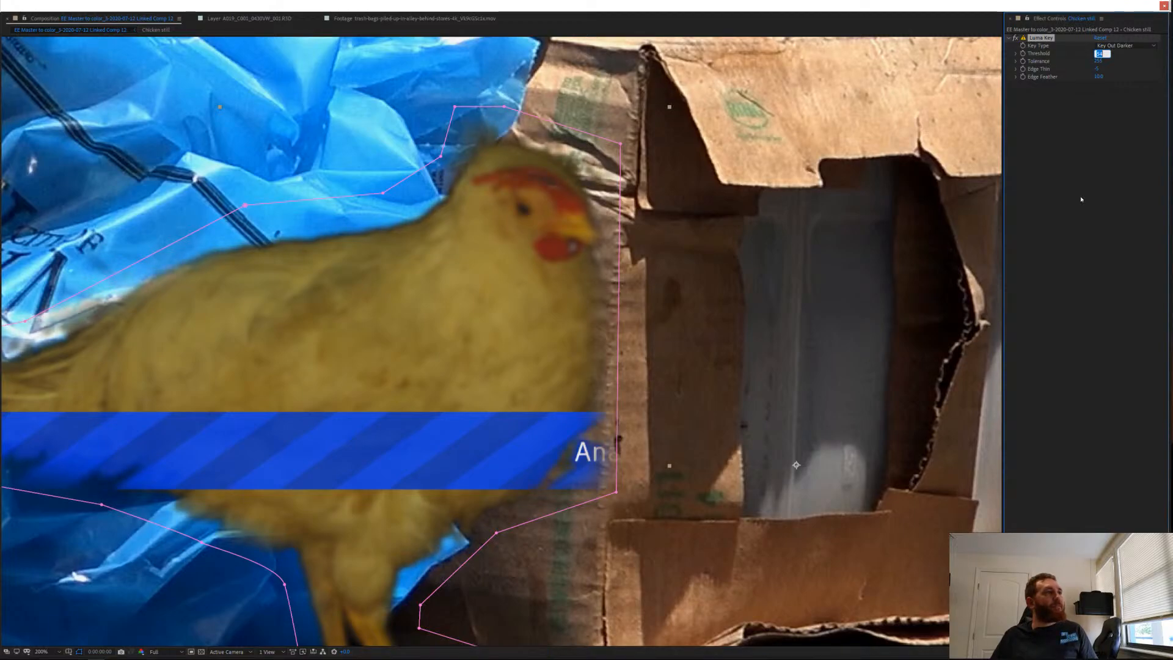
{"action": "key", "text": "Down"}
{"action": "key", "text": "Down"}
{"action": "key", "text": "Down"}
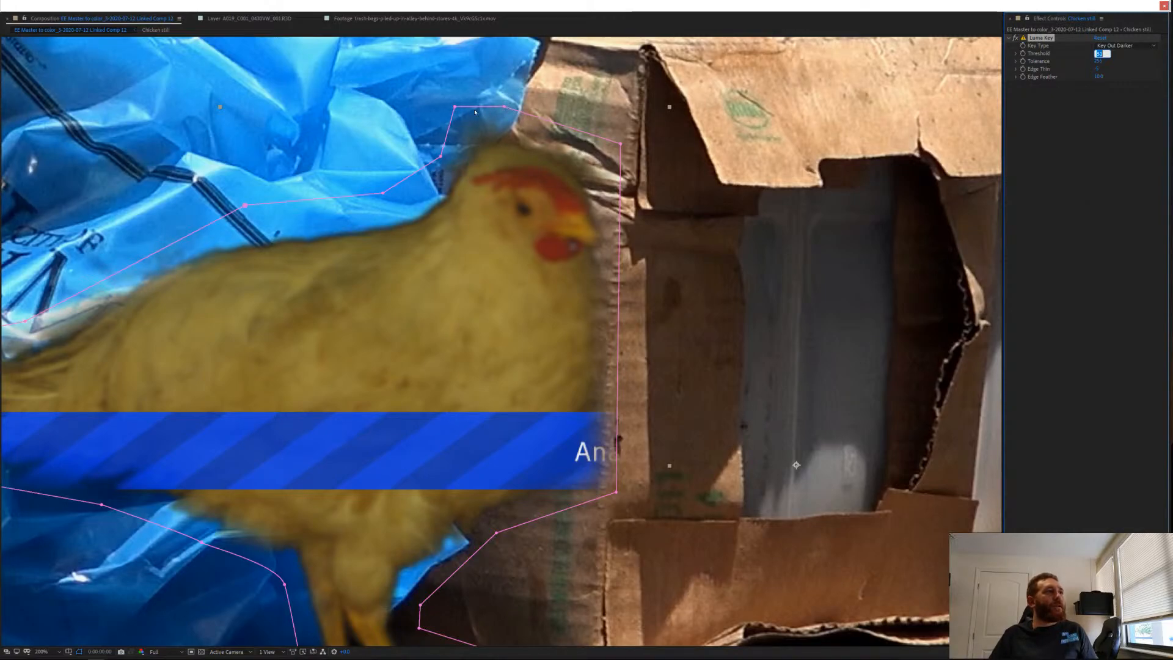
Move three mask points outward above the chicken's head and back to expose more of the dark background.
{"action": "left_click_drag", "start_coordinate": [455, 108], "coordinate": [427, 62]}
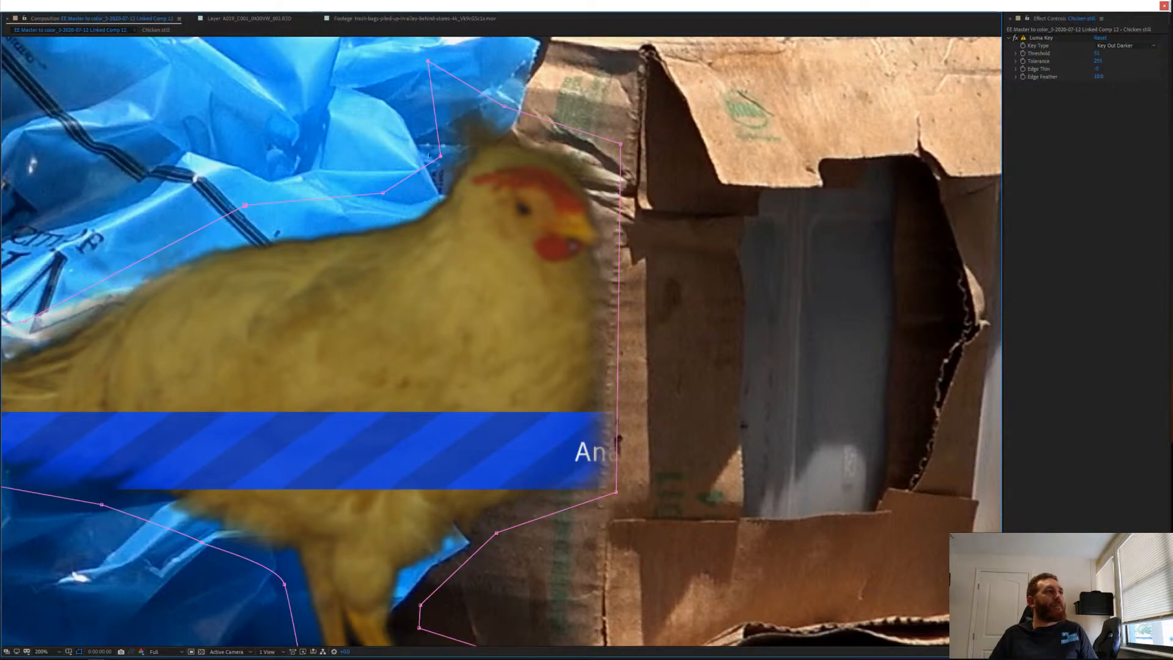
{"action": "left_click_drag", "start_coordinate": [438, 156], "coordinate": [337, 90]}
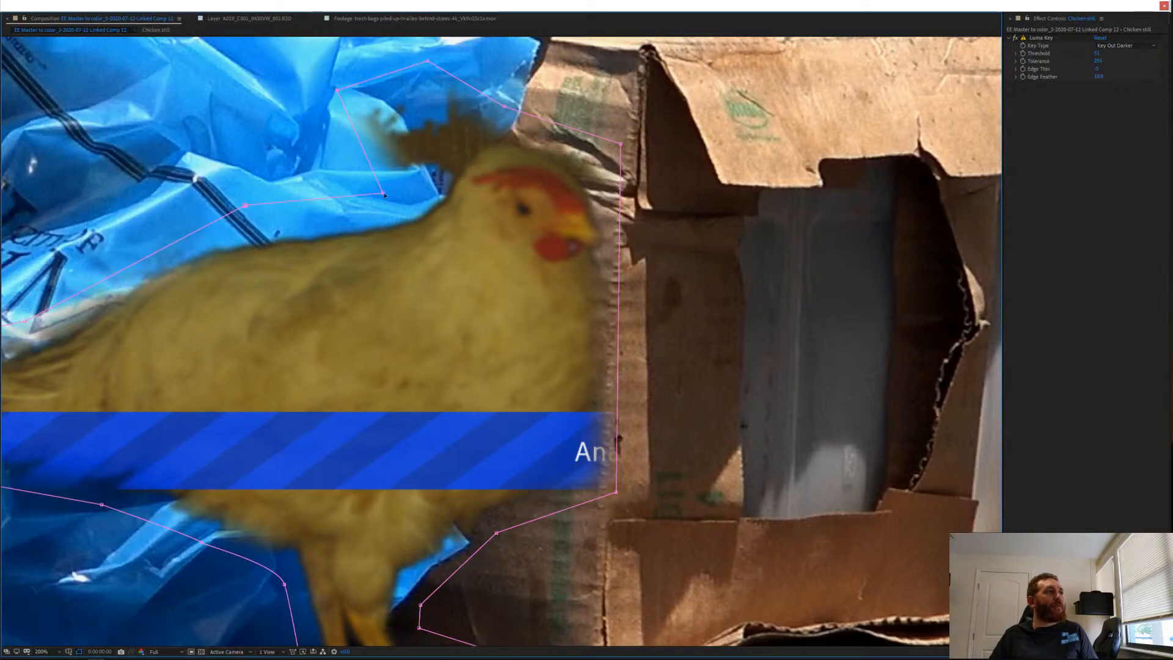
{"action": "left_click_drag", "start_coordinate": [374, 191], "coordinate": [275, 140]}
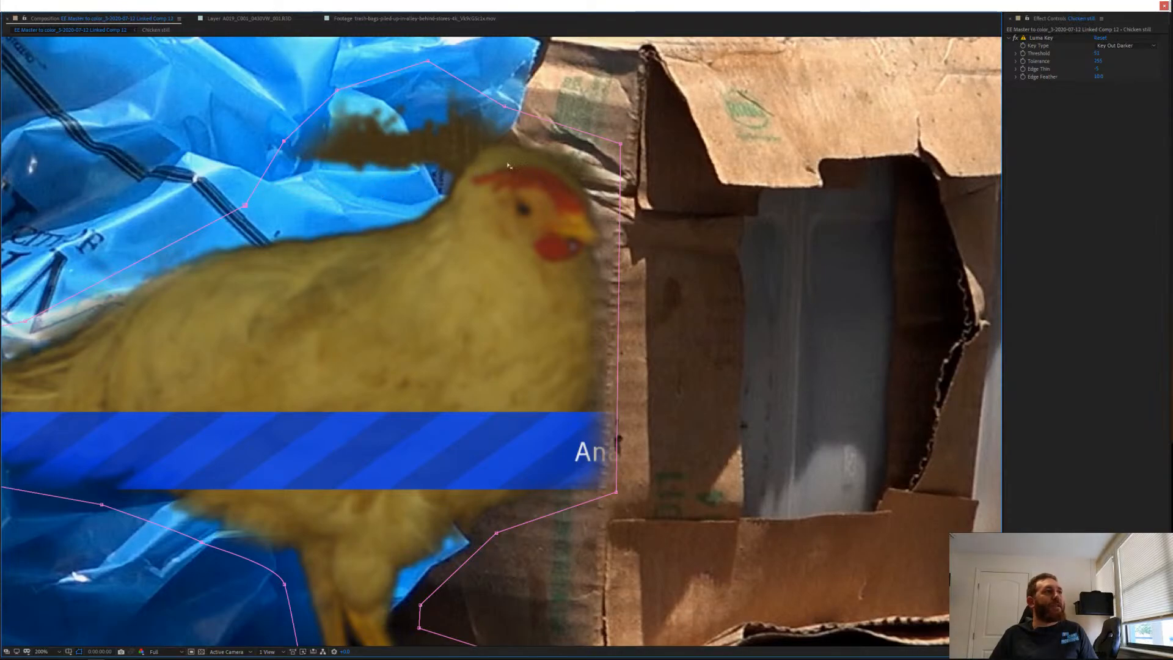
Raise the Luma Key's Threshold in single increments to try keying out the dark background behind the head.
{"action": "left_click", "coordinate": [1096, 53]}
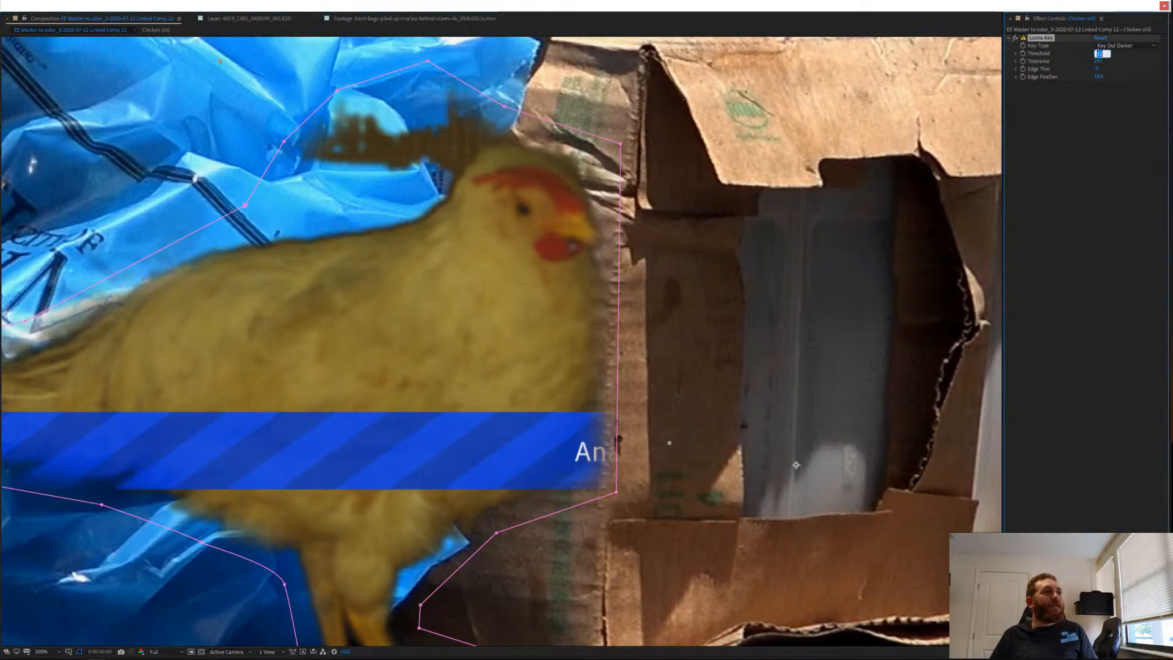
{"action": "key", "text": "Up"}
{"action": "key", "text": "Up"}
{"action": "key", "text": "Up"}
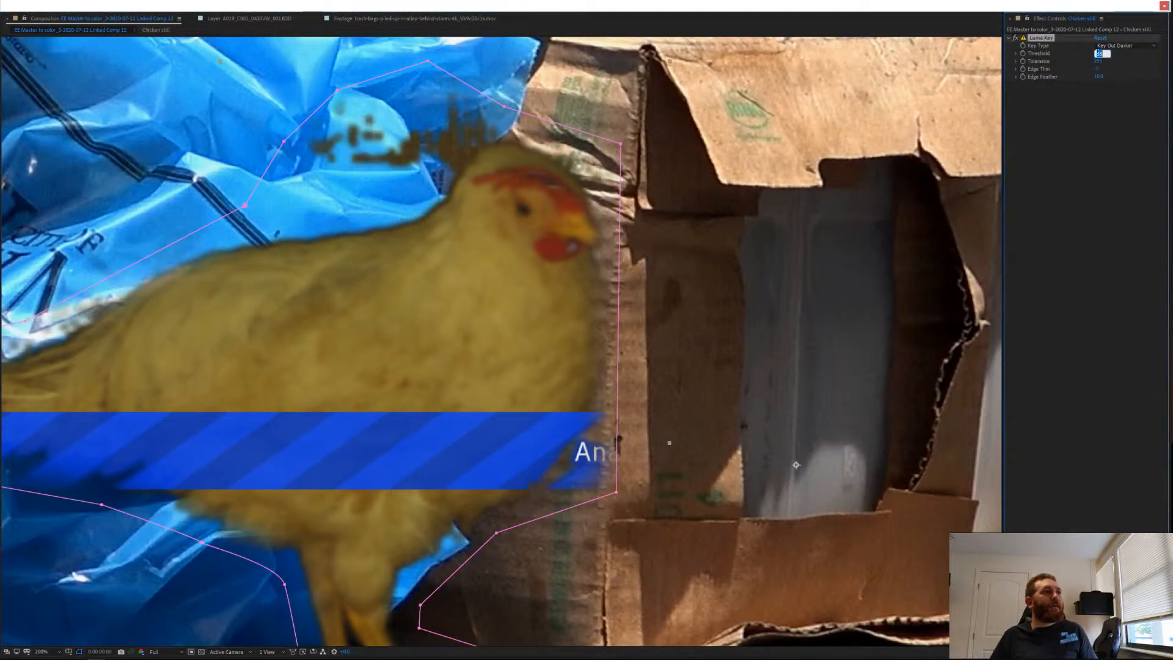
{"action": "key", "text": "Up"}
{"action": "key", "text": "Up"}
{"action": "key", "text": "Up"}
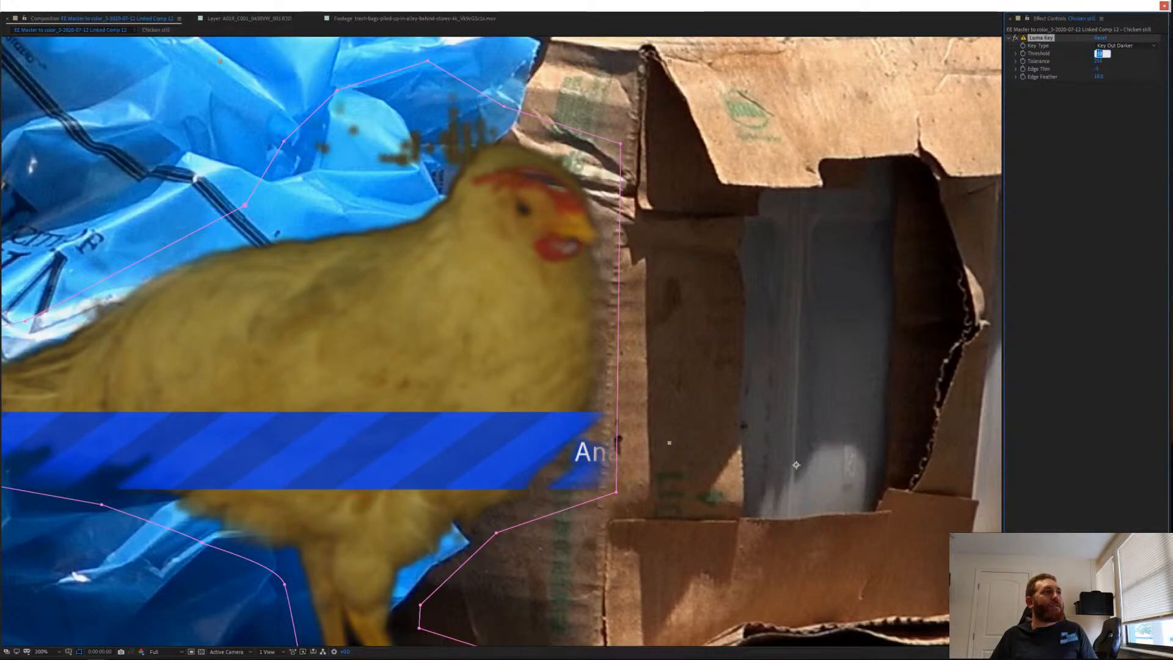
{"action": "key", "text": "Up"}
{"action": "key", "text": "Up"}
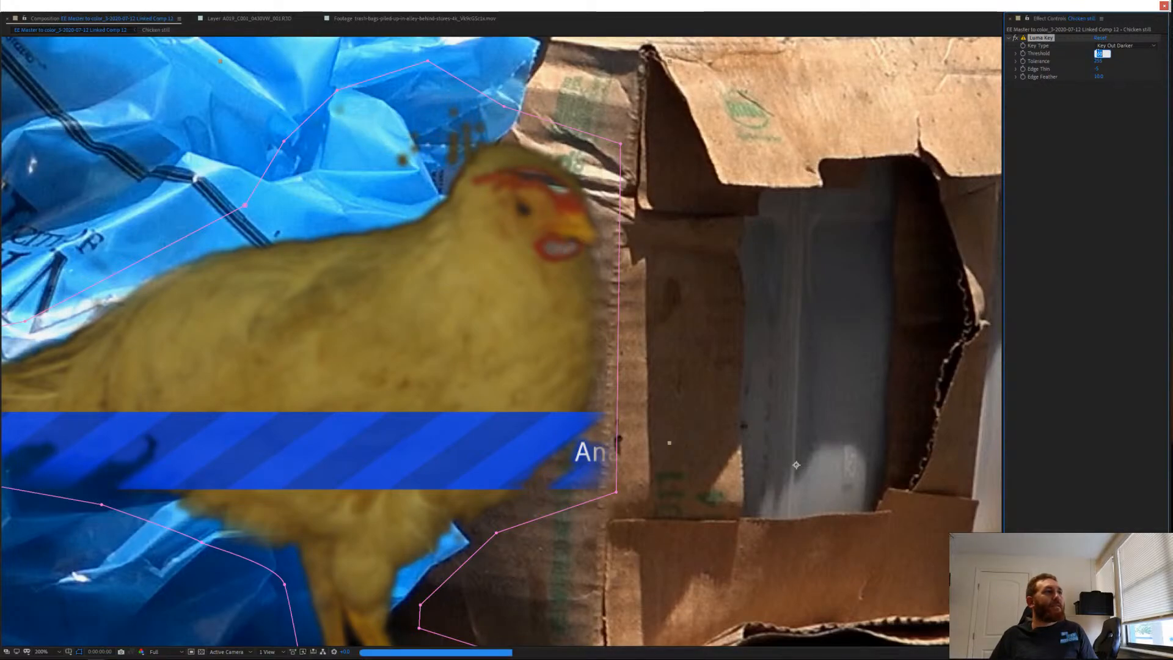
Try the Key Out Brighter, Key Out Similar and Key Out Dissimilar types, raising Threshold and Edge Thin on the last one.
{"action": "left_click", "coordinate": [1107, 46]}
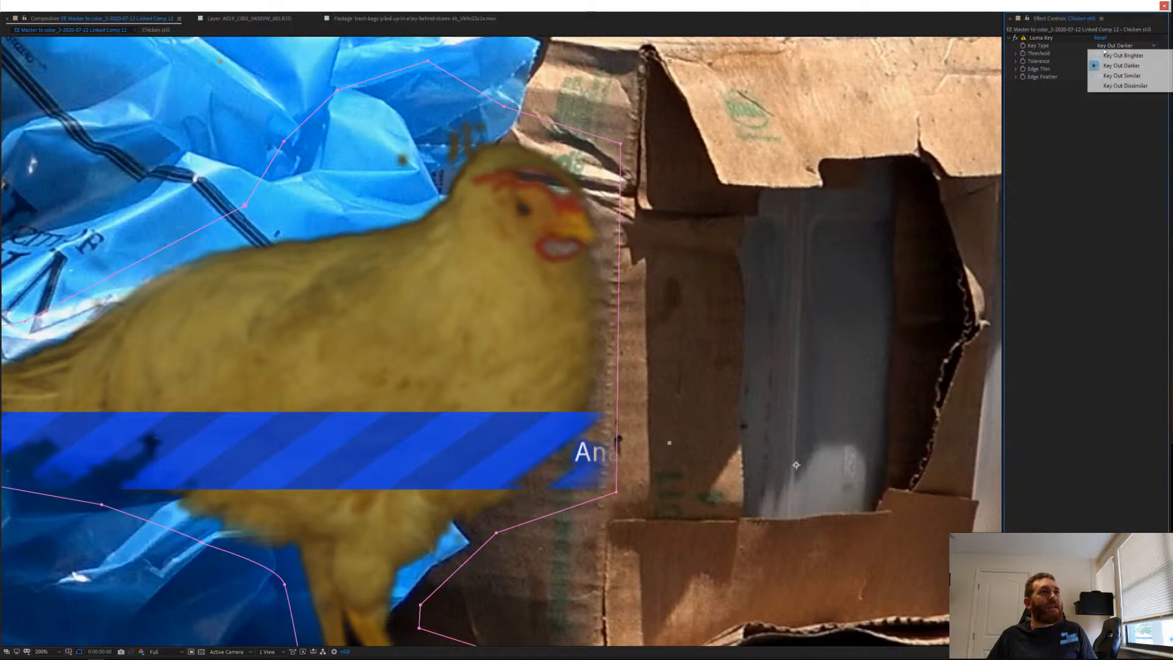
{"action": "left_click", "coordinate": [1106, 56]}
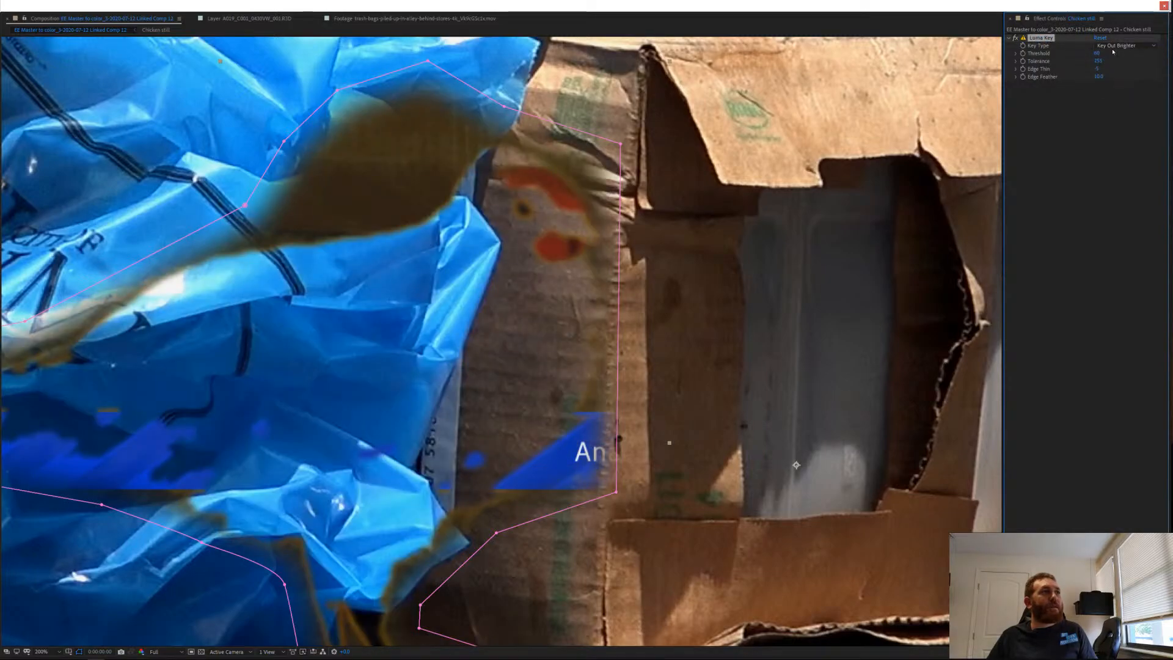
{"action": "left_click", "coordinate": [1122, 45]}
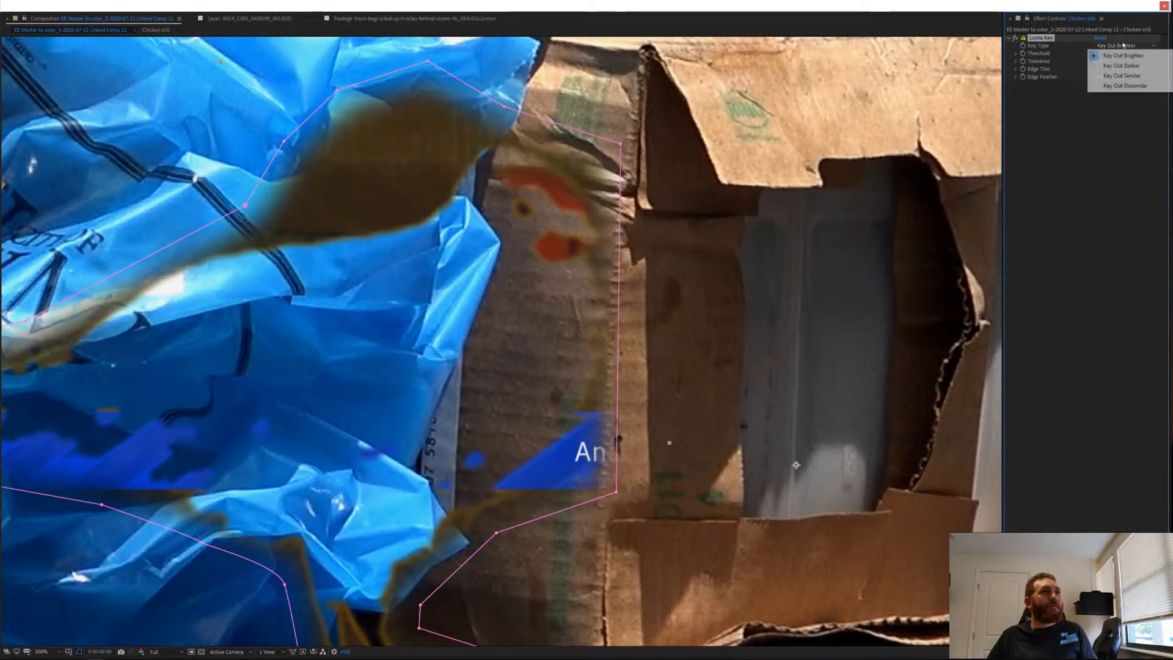
{"action": "left_click", "coordinate": [1118, 76]}
{"action": "left_click", "coordinate": [1121, 46]}
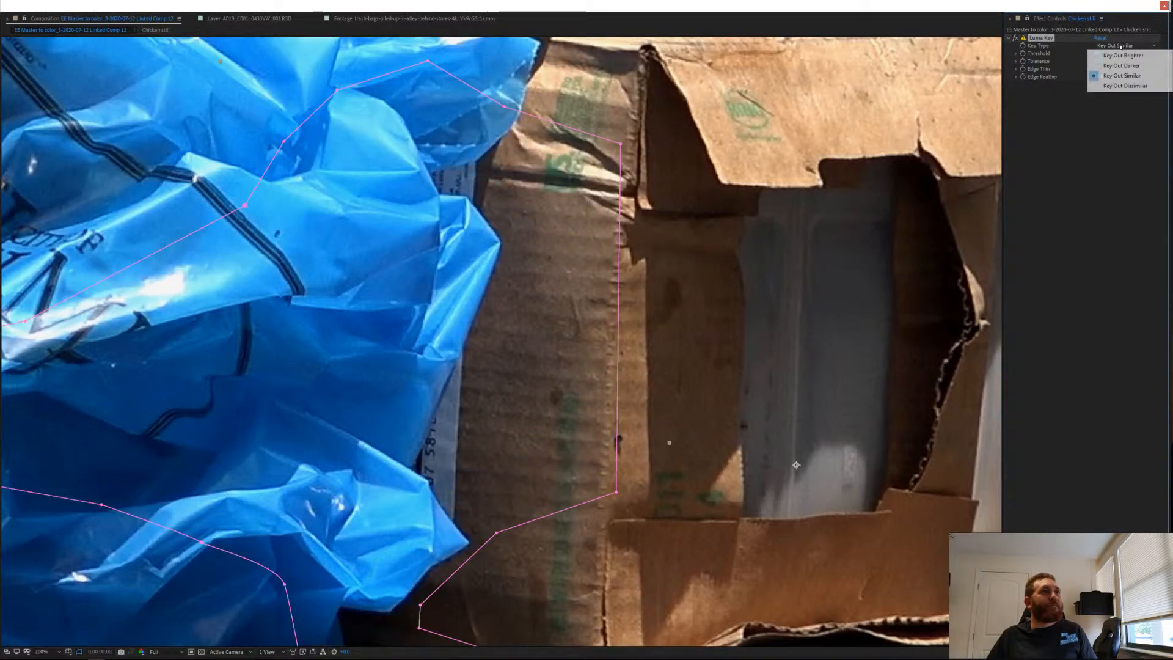
{"action": "left_click", "coordinate": [1115, 85]}
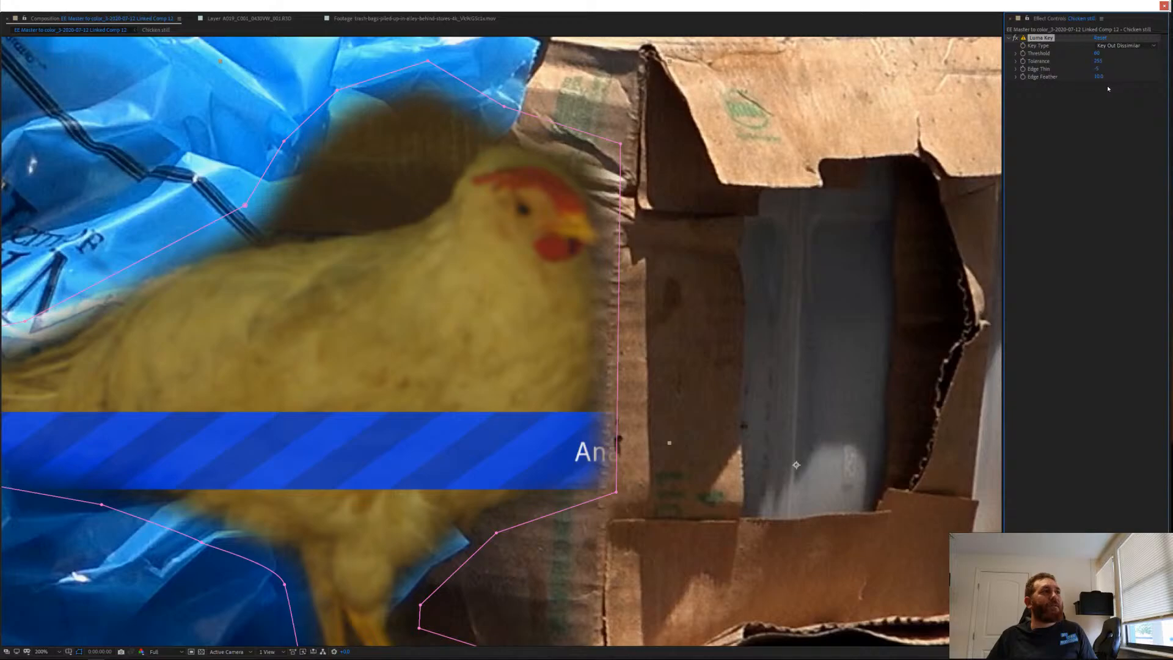
{"action": "left_click_drag", "start_coordinate": [1097, 53], "coordinate": [1121, 55]}
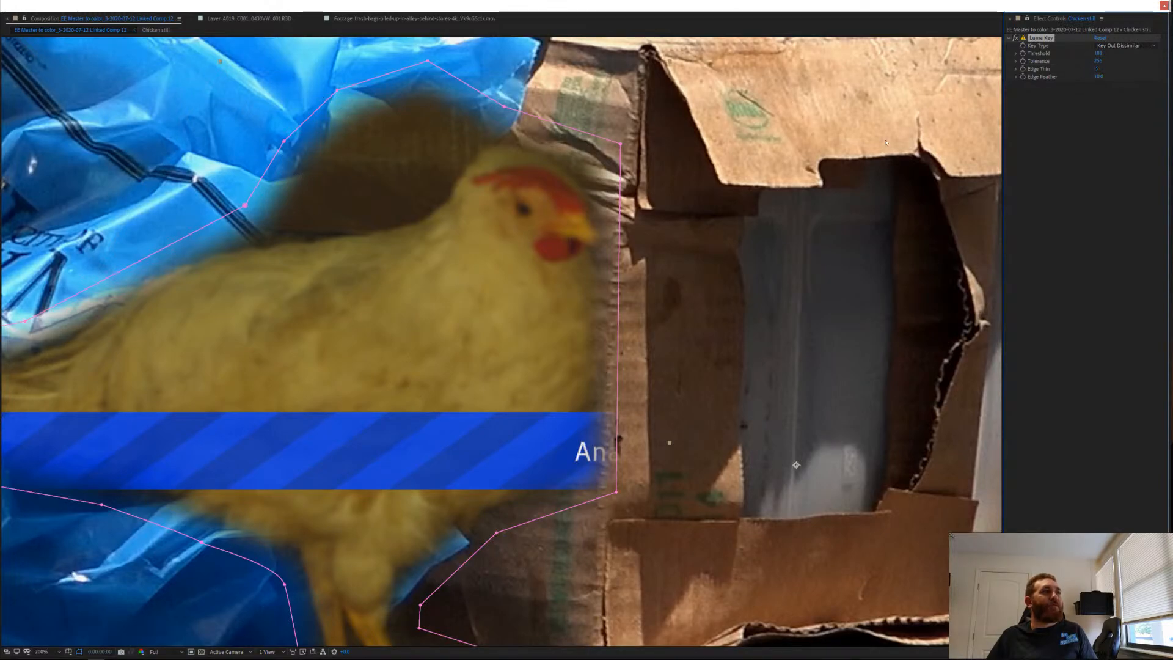
{"action": "left_click_drag", "start_coordinate": [1096, 69], "coordinate": [1145, 73]}
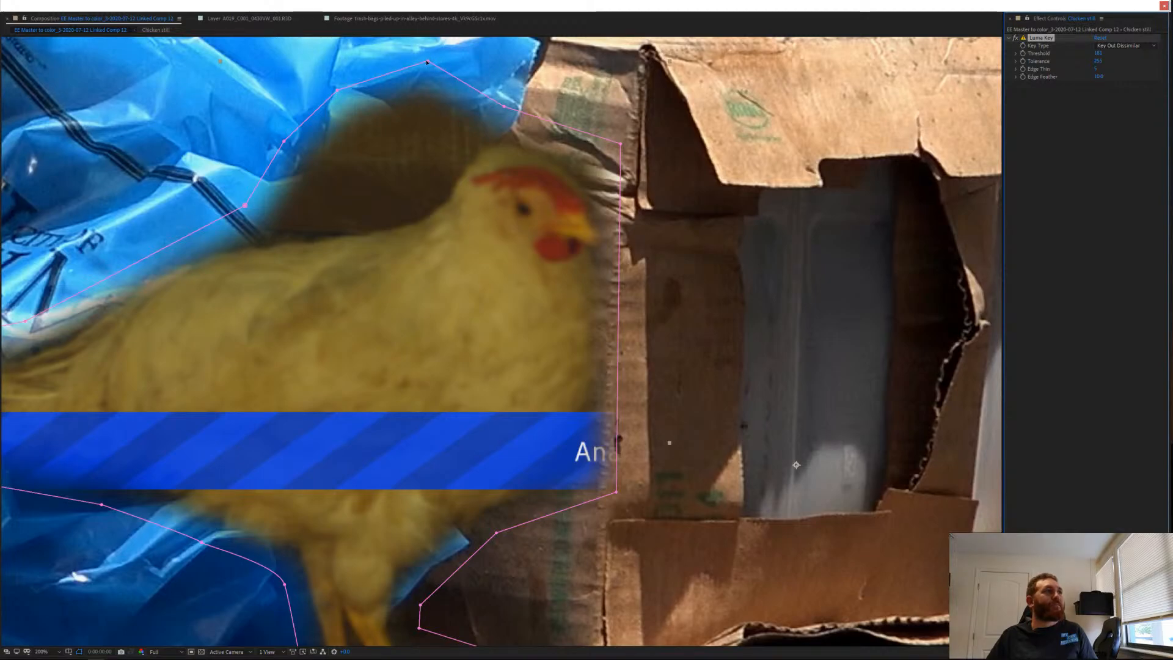
Pull the topmost mask point down behind the chicken's head and replace the Luma Key with a Color Difference Key.
{"action": "left_click_drag", "start_coordinate": [427, 62], "coordinate": [391, 141]}
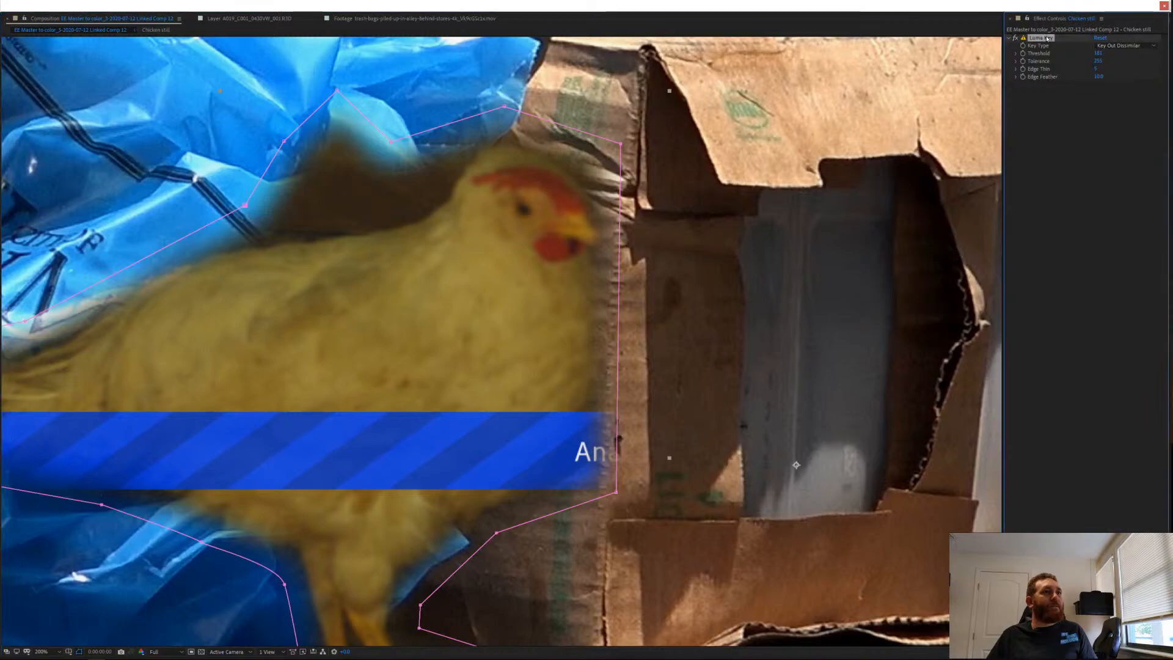
{"action": "key", "text": "Delete"}
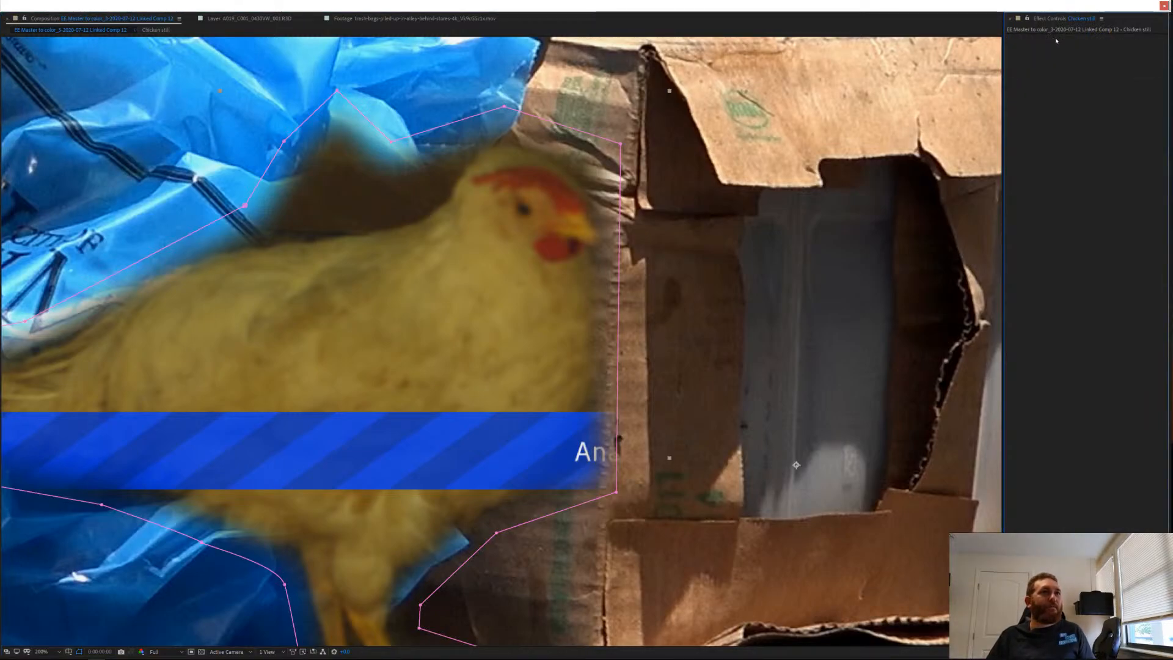
{"action": "key", "text": "ctrl+space"}
{"action": "type", "text": "key"}
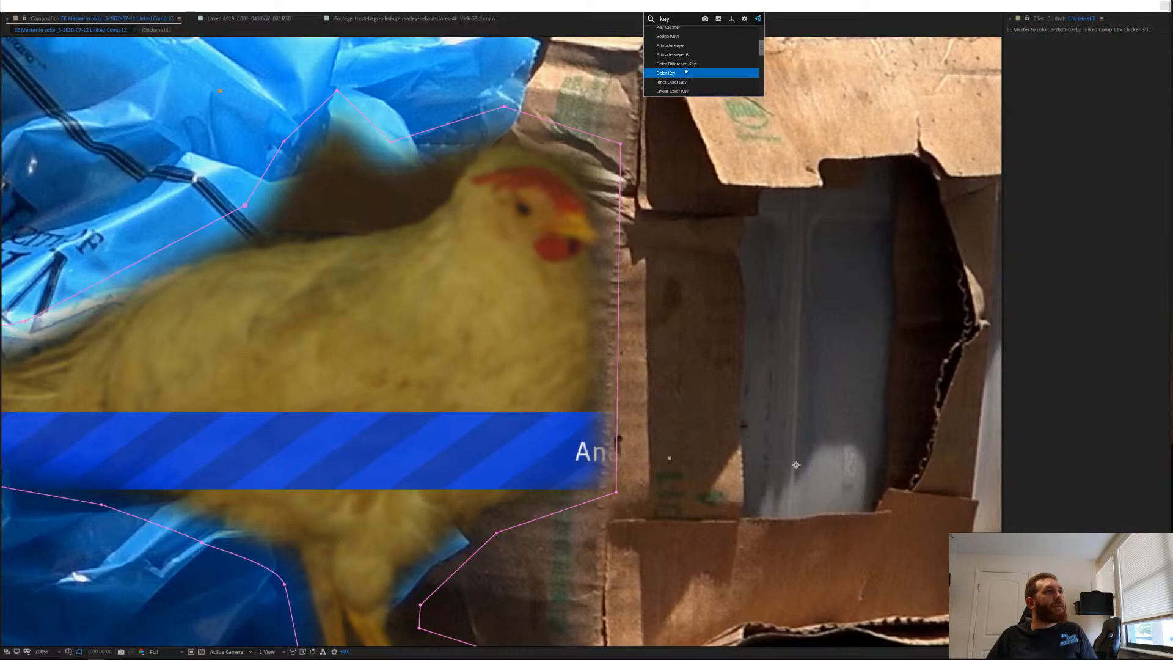
{"action": "left_click", "coordinate": [688, 85]}
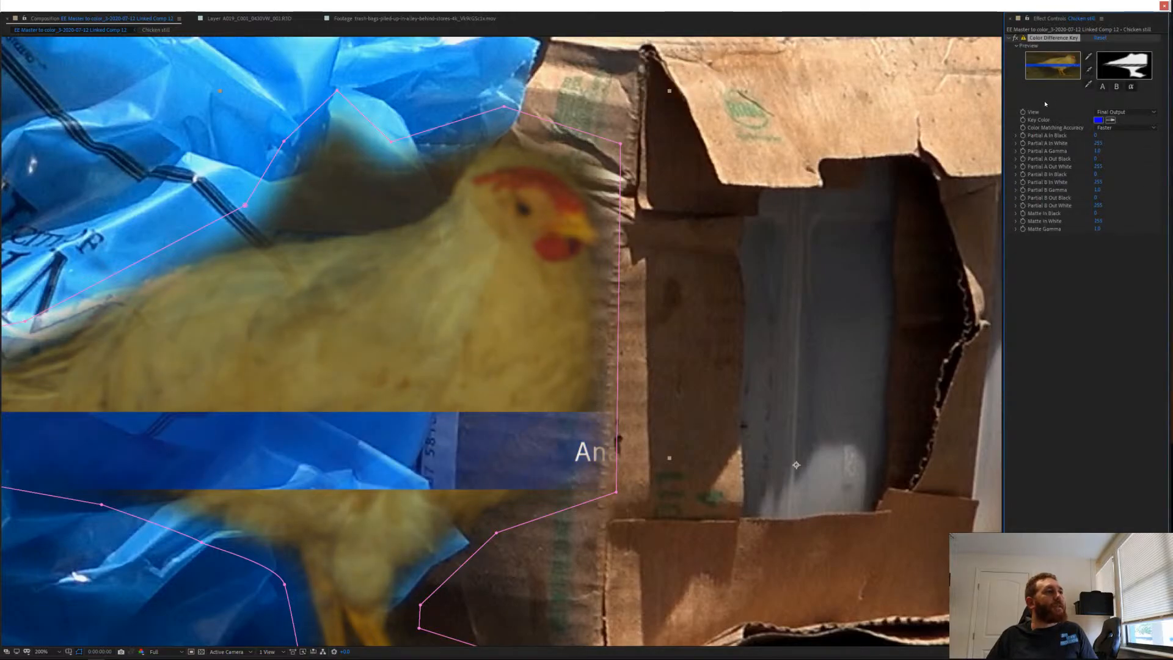
Sample the key color from the dark background behind the neck, lower Partial A In White and raise Partial A Gamma.
{"action": "left_click", "coordinate": [1087, 57]}
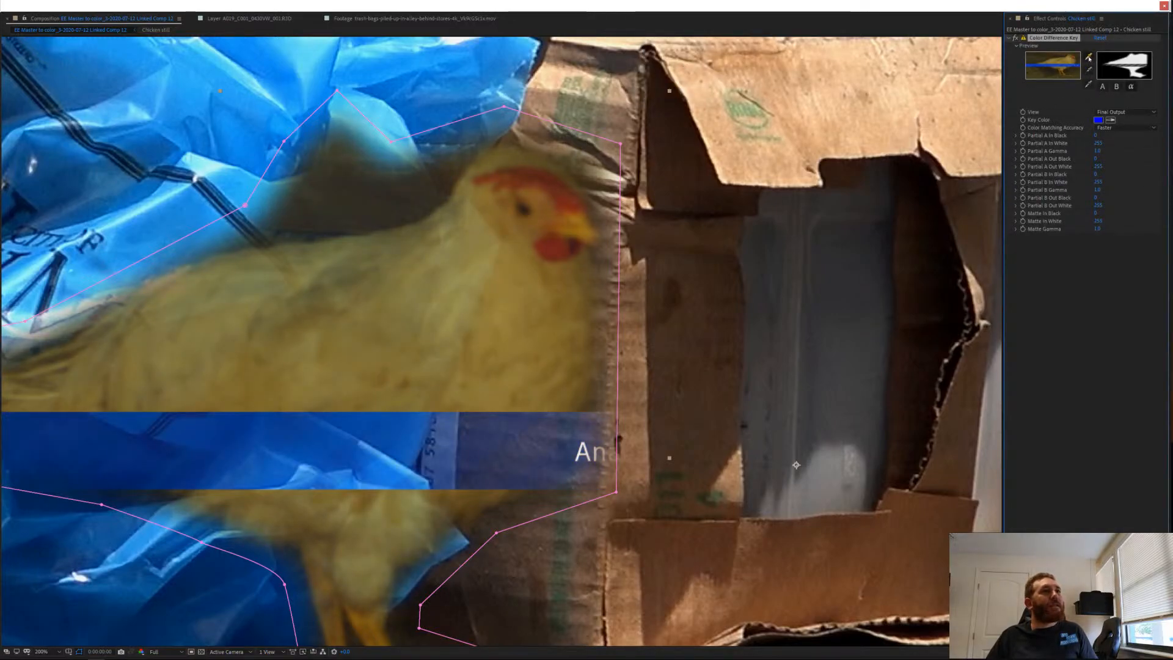
{"action": "left_click", "coordinate": [392, 177]}
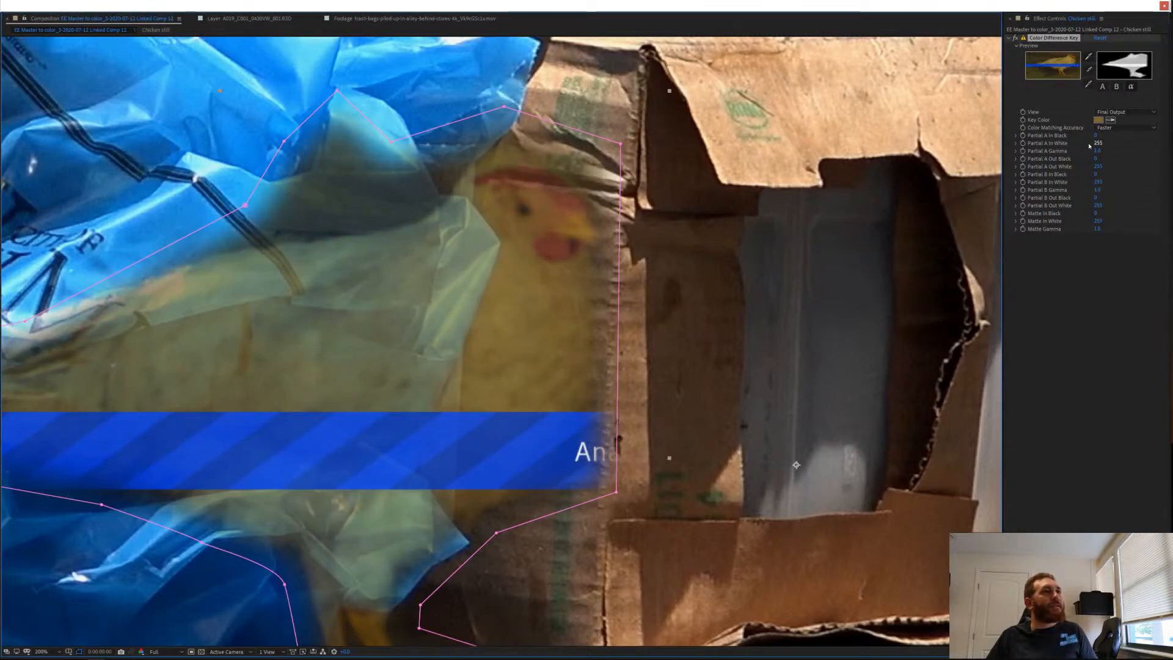
{"action": "left_click_drag", "start_coordinate": [1095, 136], "coordinate": [816, 174]}
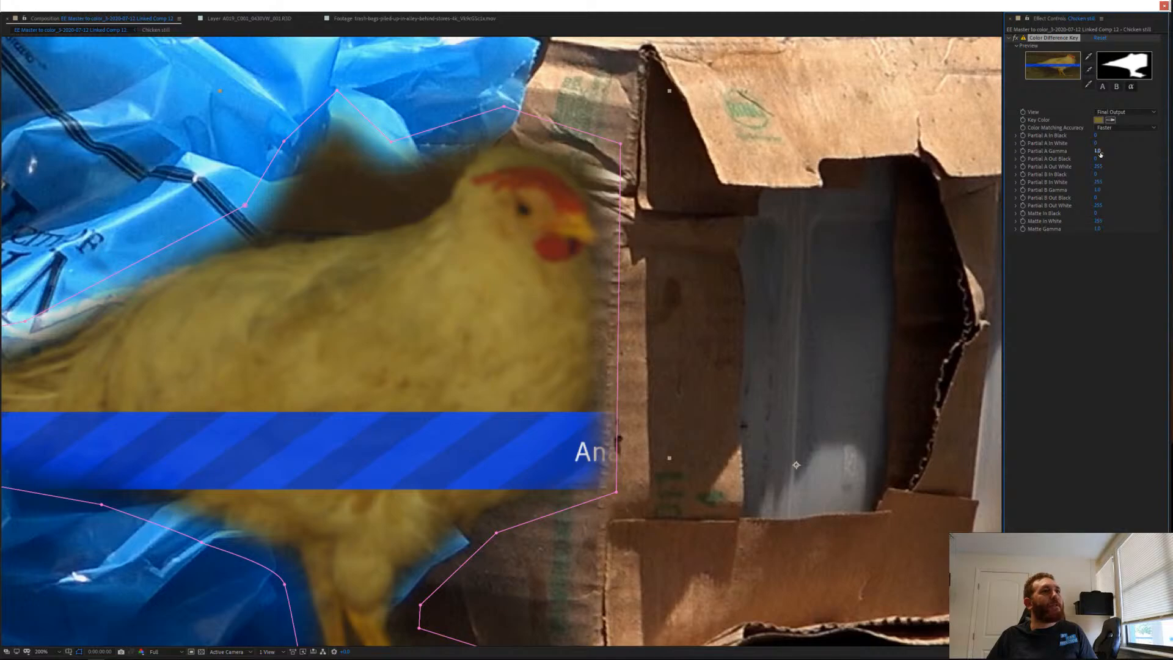
{"action": "left_click_drag", "start_coordinate": [1118, 147], "coordinate": [1172, 145]}
Preview the Color Difference Key's partial mattes, inspect the [A, B, Matte] Corrected, Final view, and return to Final Output.
{"action": "left_click", "coordinate": [1115, 87]}
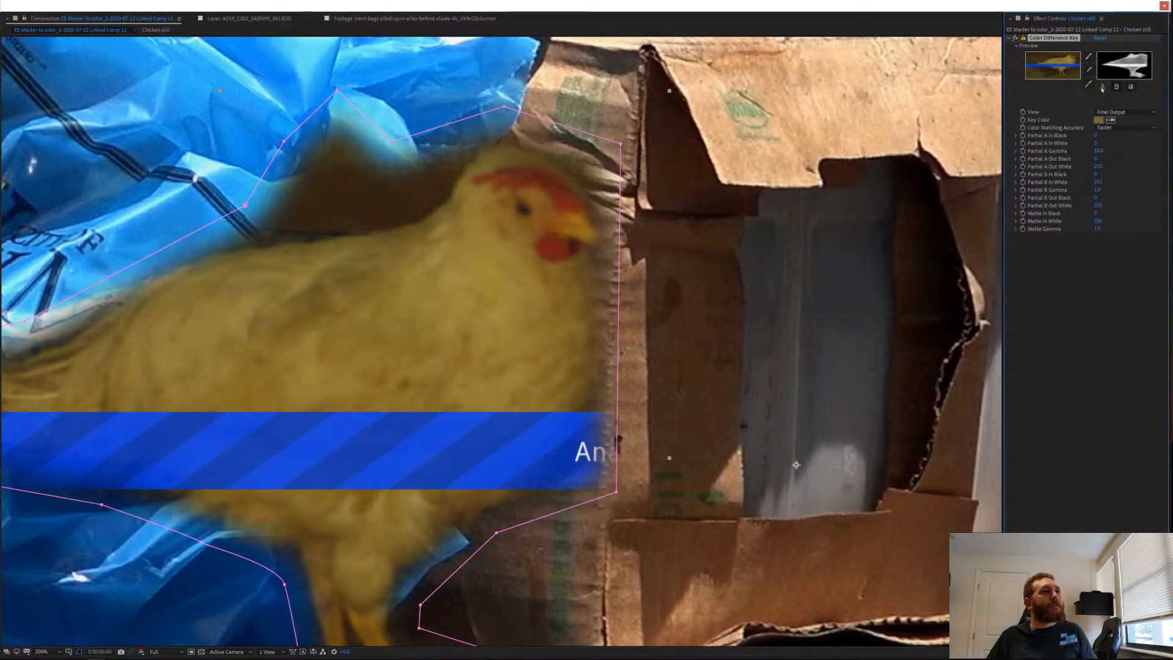
{"action": "left_click", "coordinate": [1102, 88]}
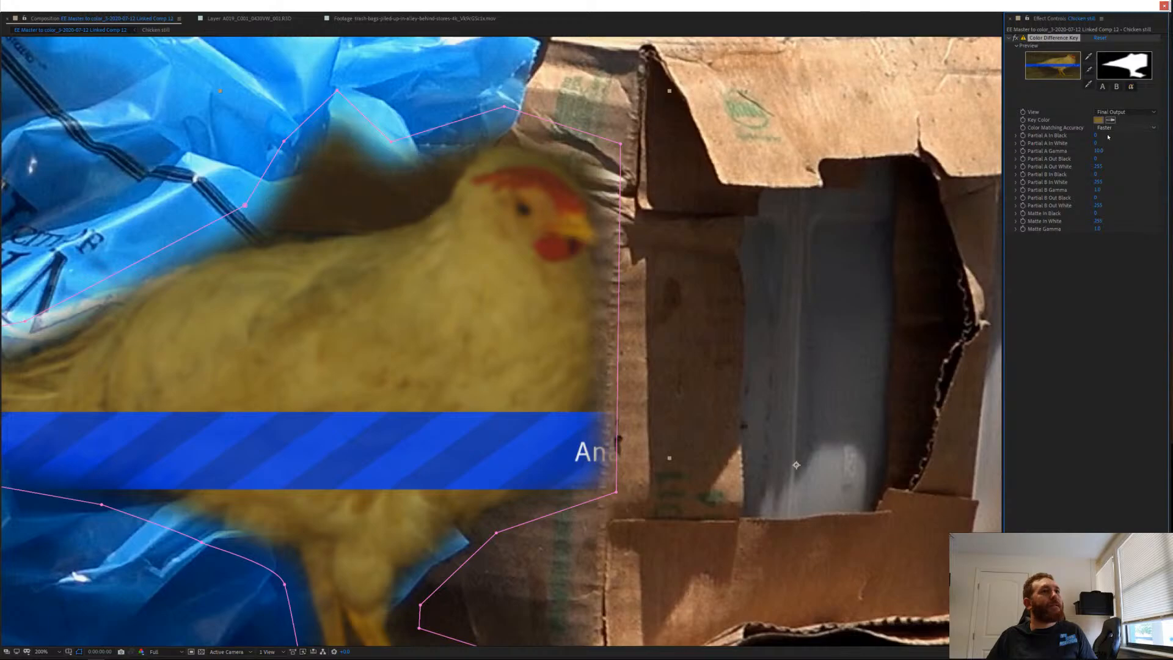
{"action": "left_click", "coordinate": [1112, 112]}
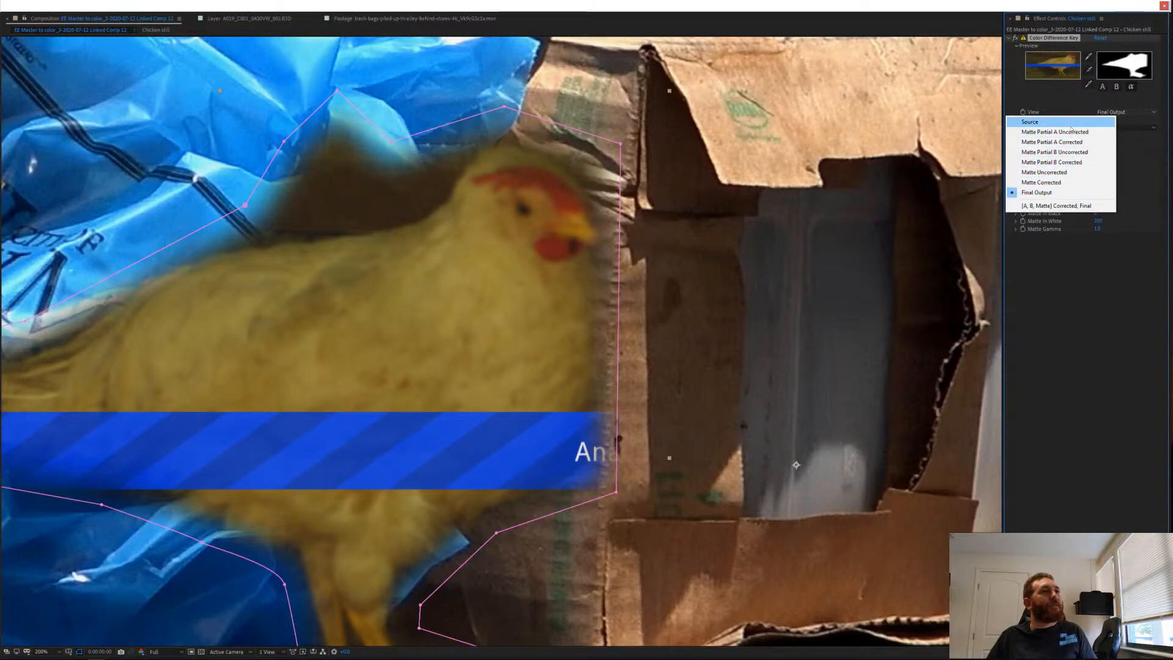
{"action": "left_click", "coordinate": [1057, 207]}
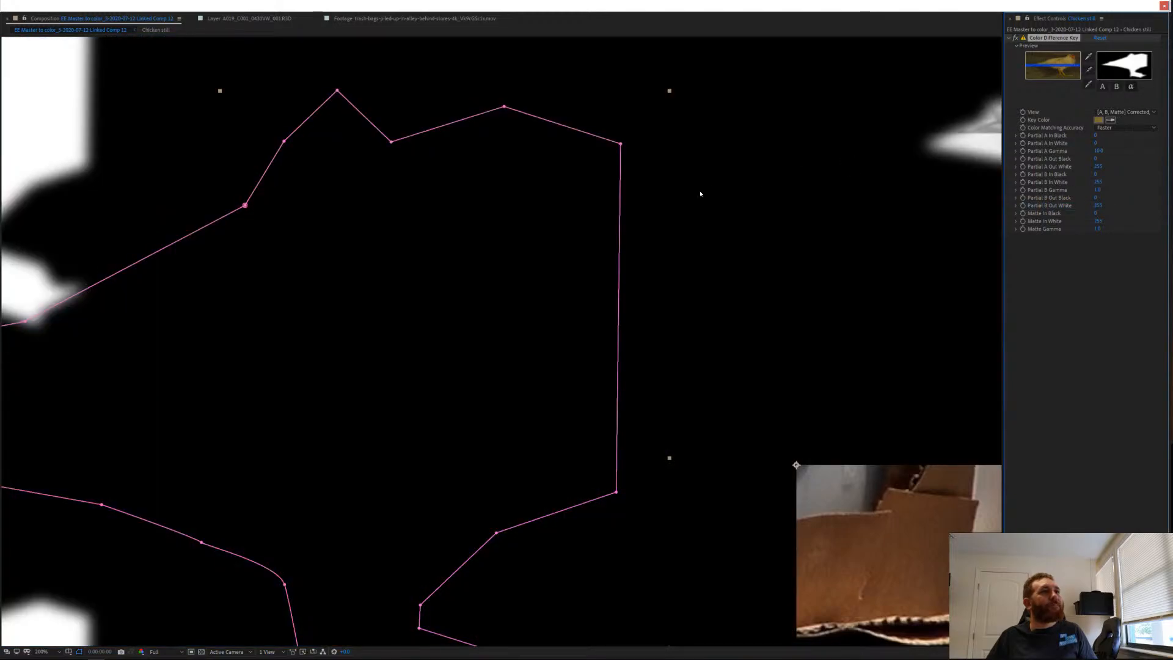
{"action": "scroll", "coordinate": [601, 278], "scroll_direction": "down", "scroll_amount": 2}
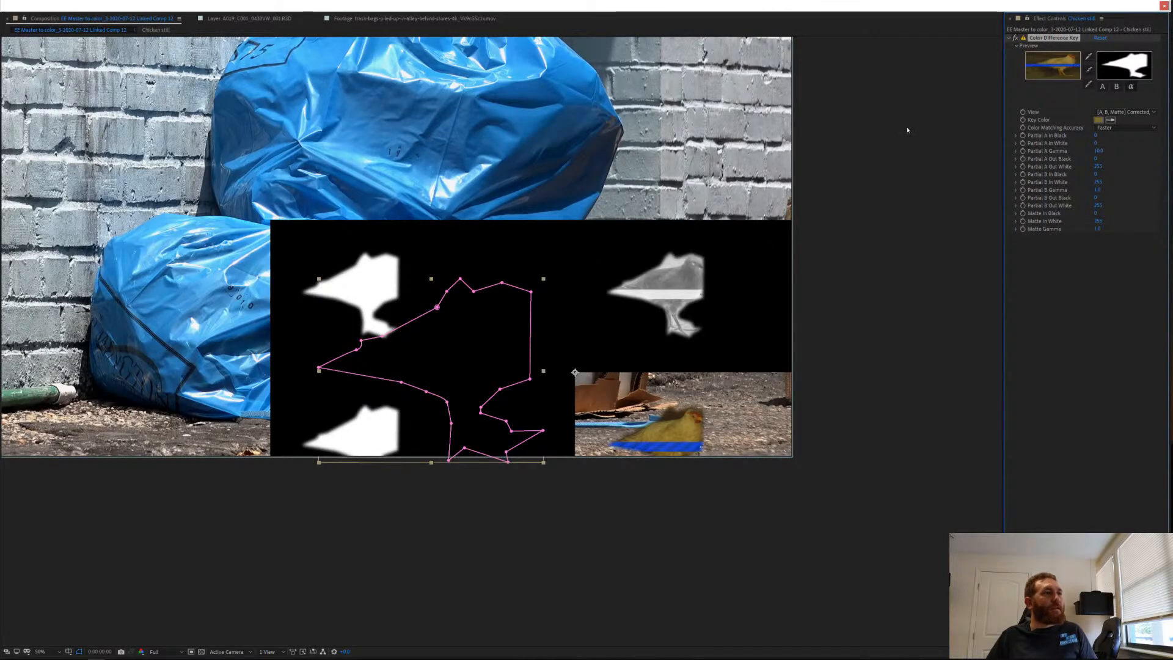
{"action": "left_click", "coordinate": [1119, 112]}
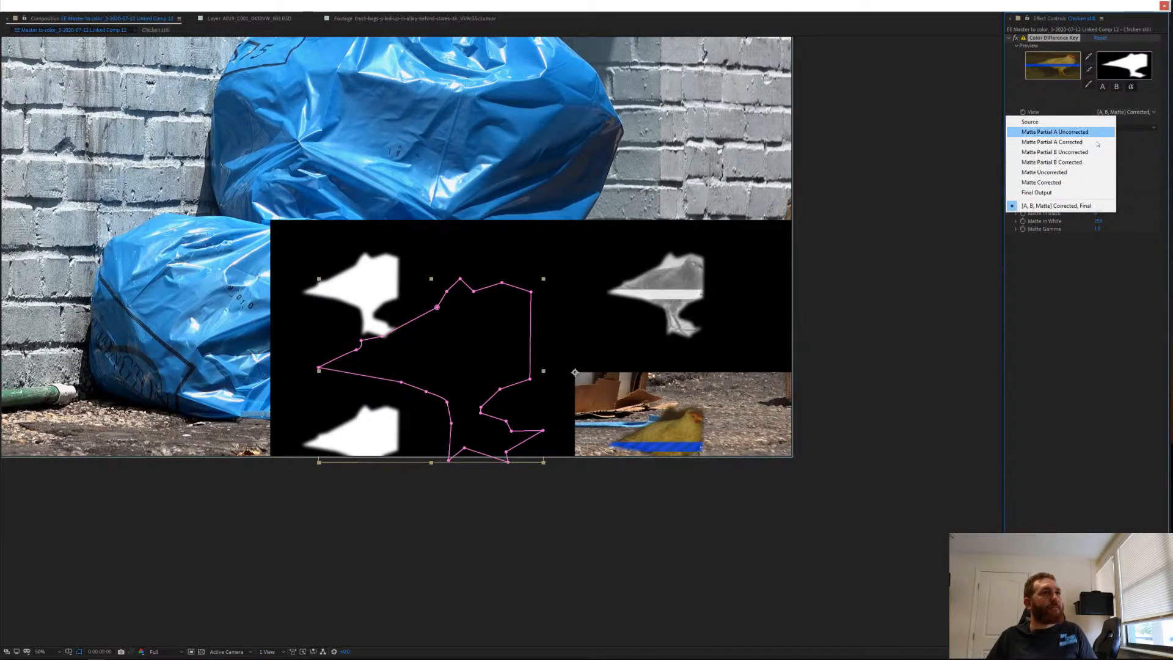
{"action": "left_click", "coordinate": [1038, 193]}
Compare the Matte Corrected, Matte Uncorrected, Matte Partial A Uncorrected, Matte Partial A Corrected and Source views of the Color Difference Key.
{"action": "left_click", "coordinate": [1118, 113]}
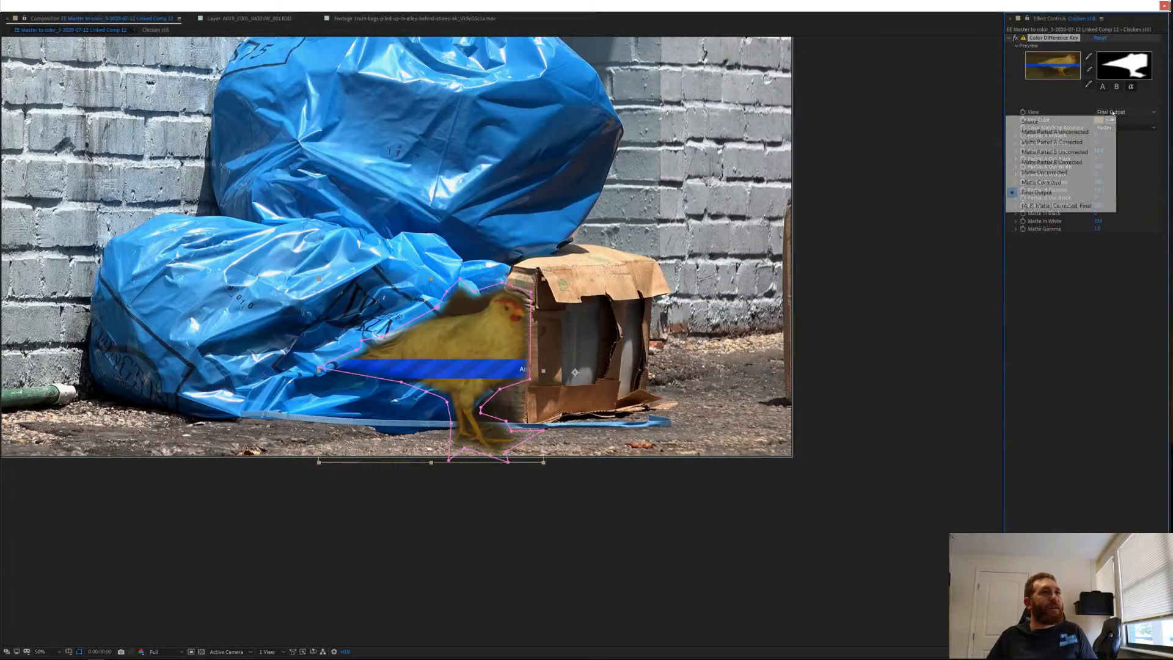
{"action": "left_click", "coordinate": [1062, 183]}
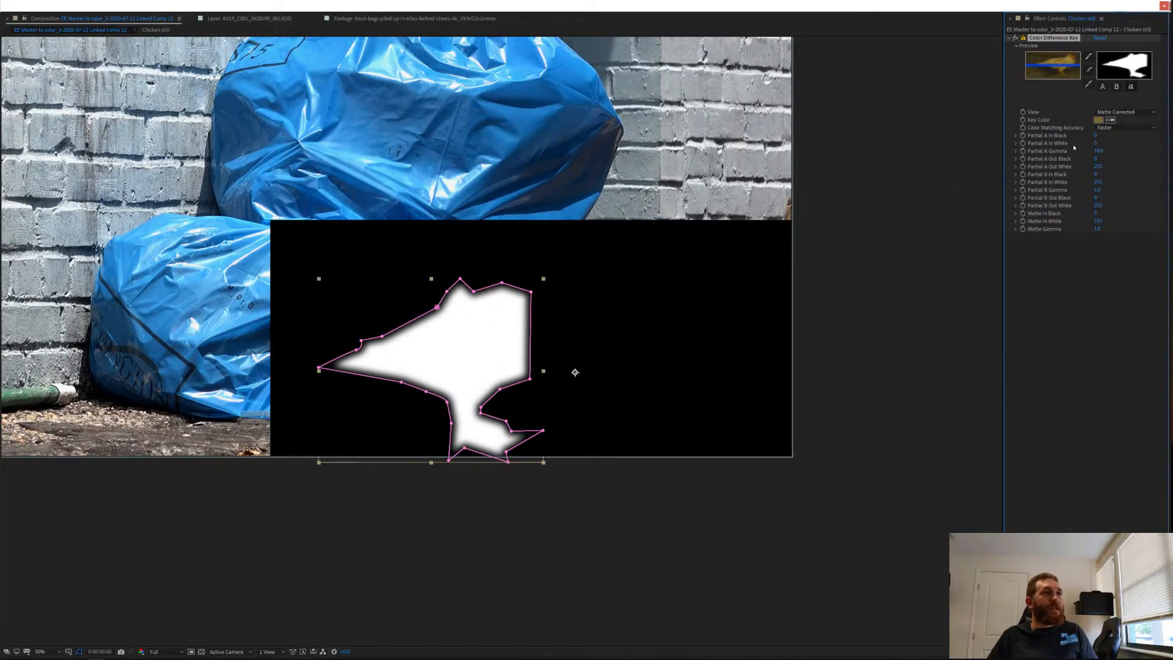
{"action": "left_click", "coordinate": [1115, 113]}
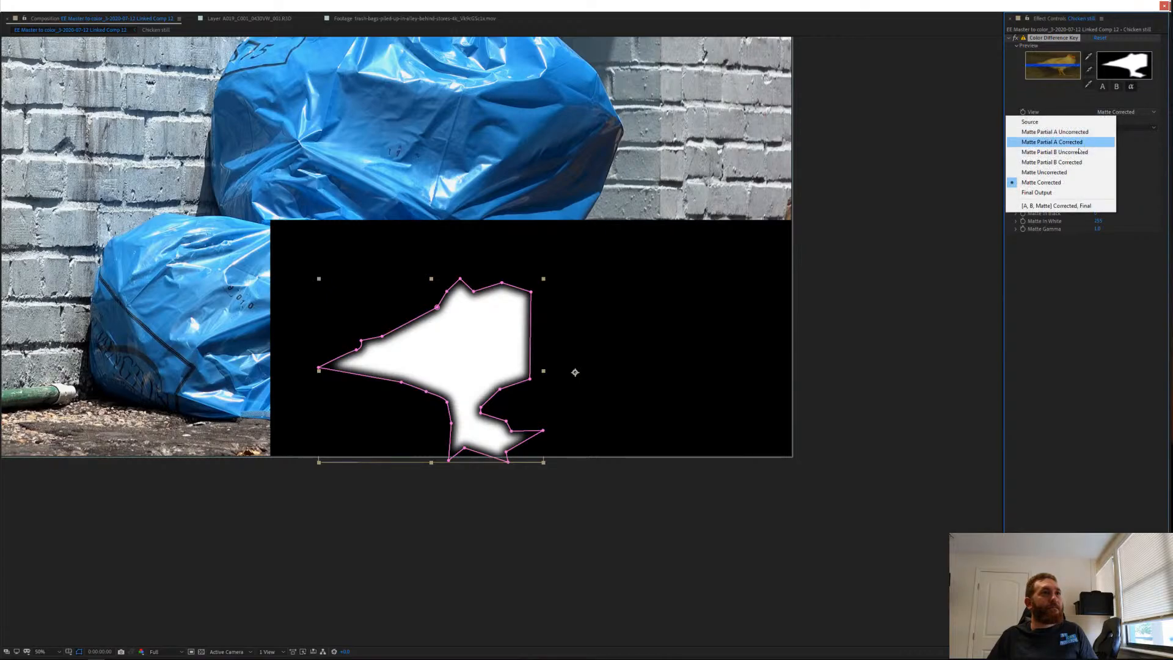
{"action": "left_click", "coordinate": [1042, 176]}
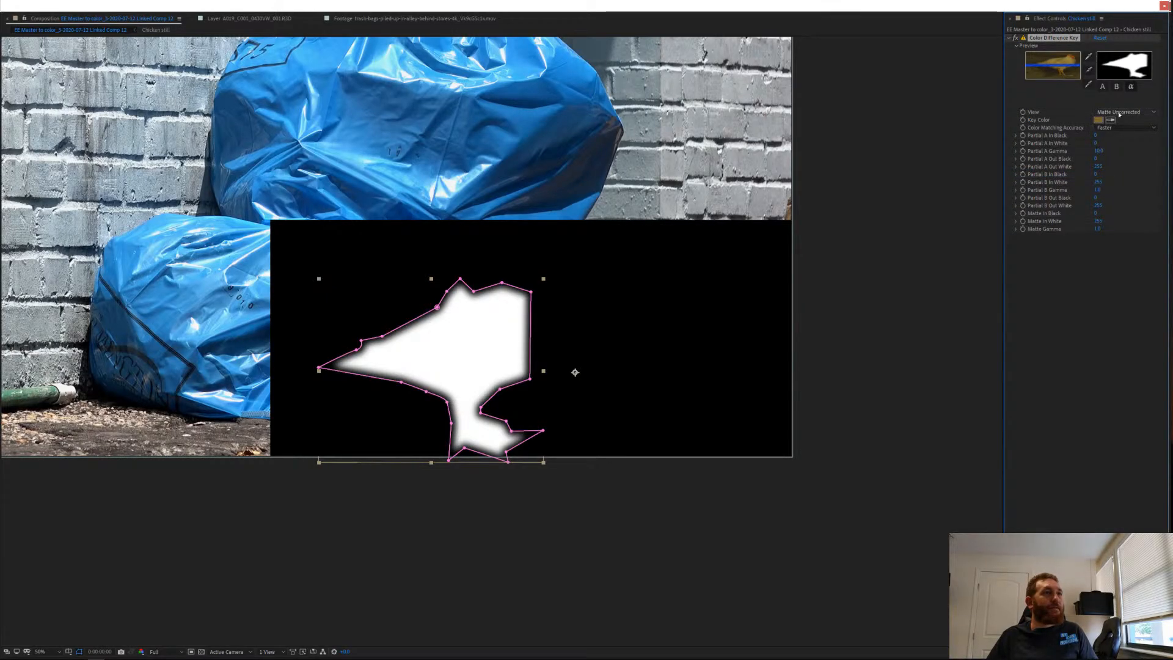
{"action": "left_click", "coordinate": [1115, 113]}
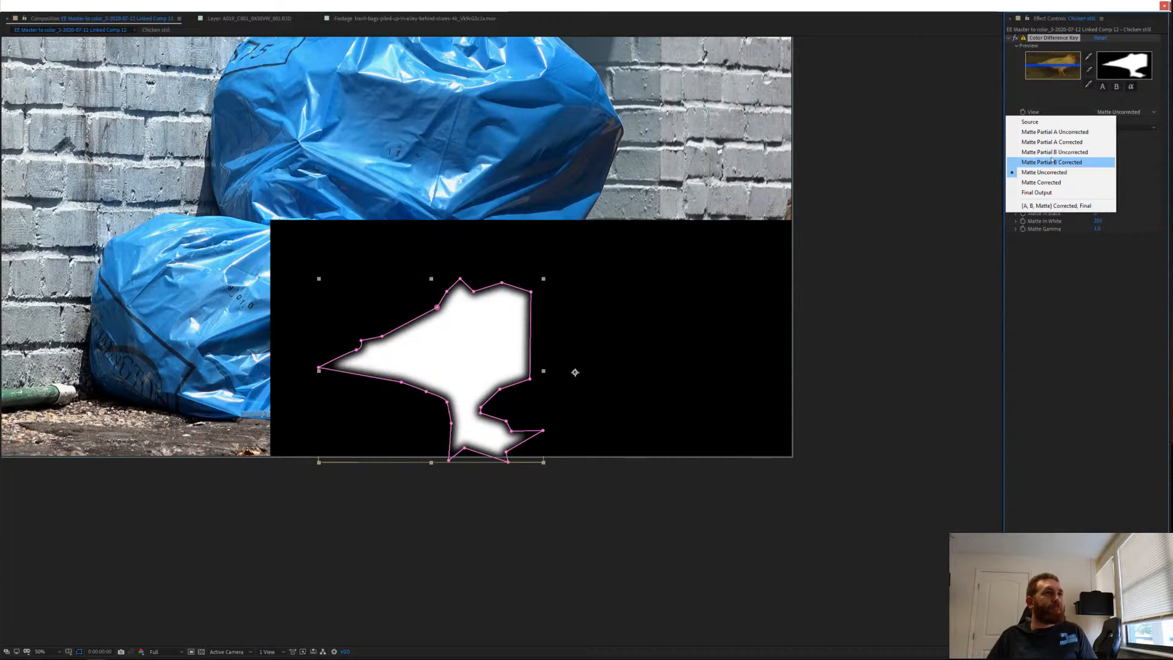
{"action": "left_click", "coordinate": [1060, 132]}
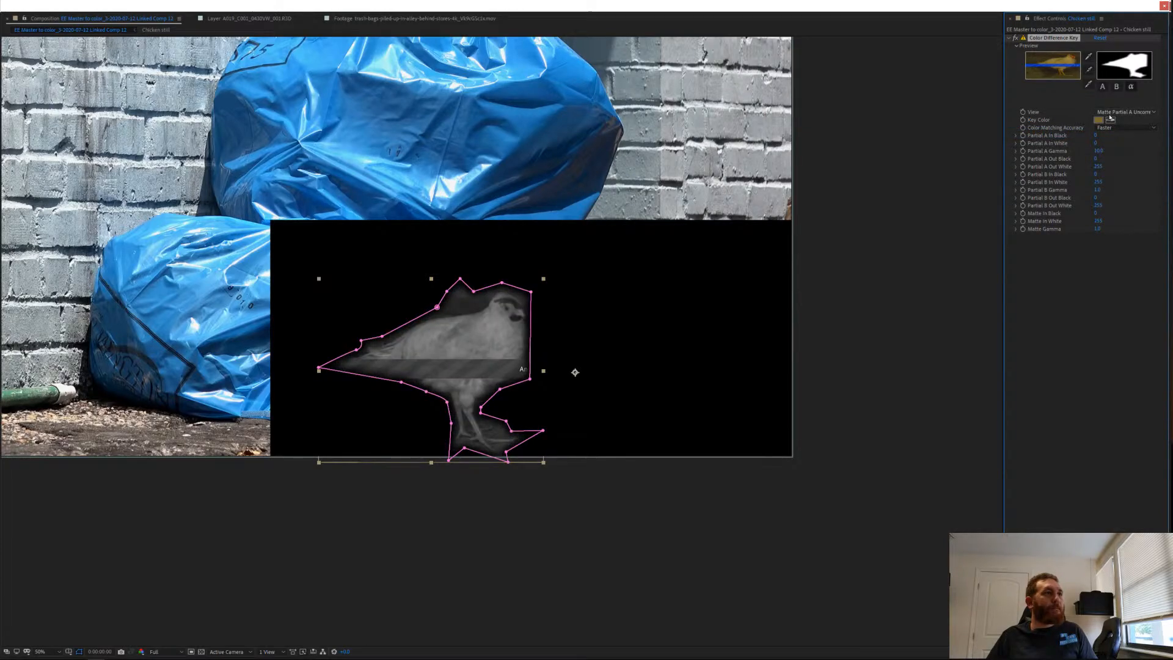
{"action": "left_click", "coordinate": [1115, 116]}
{"action": "left_click", "coordinate": [1085, 146]}
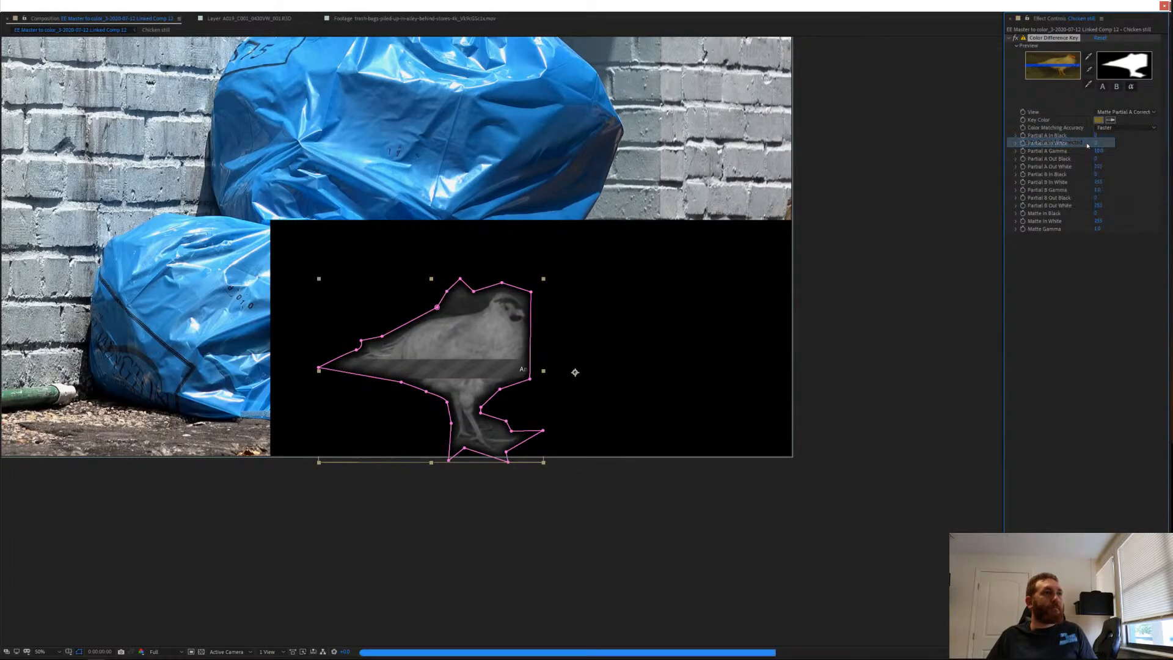
{"action": "left_click", "coordinate": [1111, 113]}
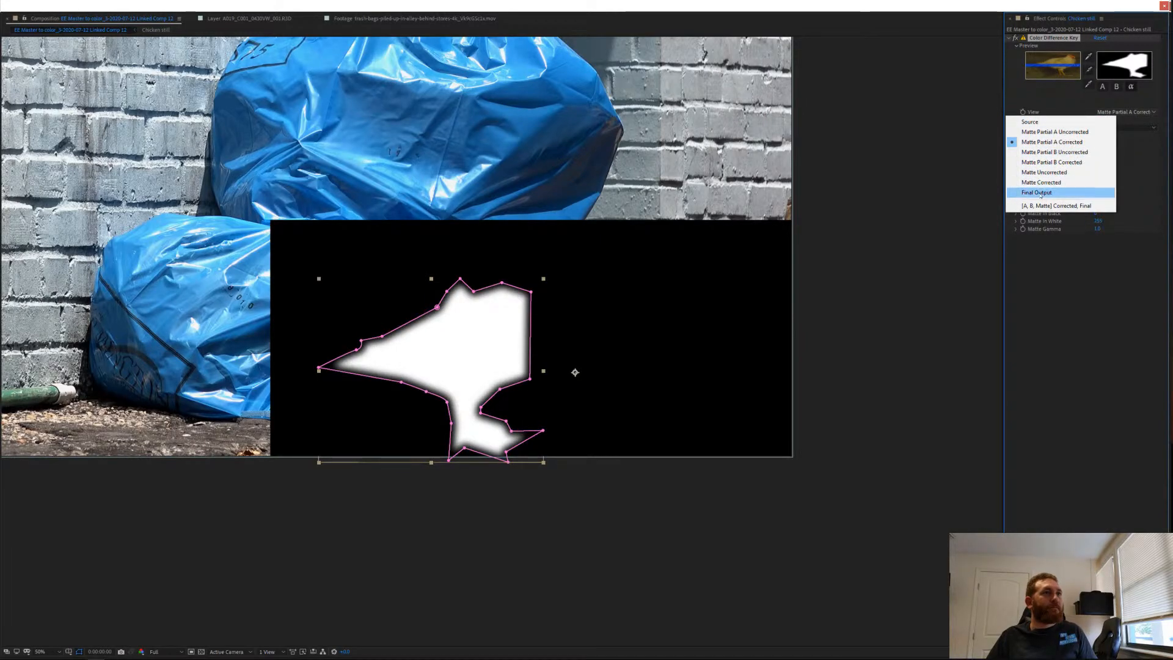
{"action": "left_click", "coordinate": [1048, 123]}
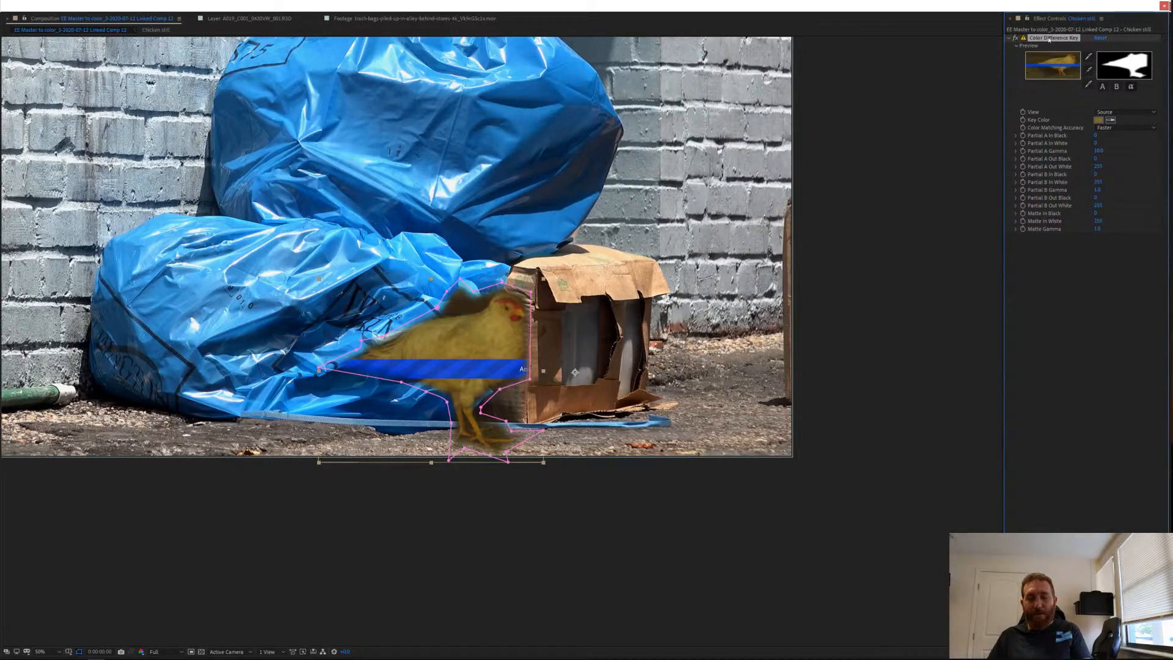
Replace the Color Difference Key with Keylight (1.2) and try sampling the dark background behind the chicken's head as Screen Colour.
{"action": "key", "text": "Delete"}
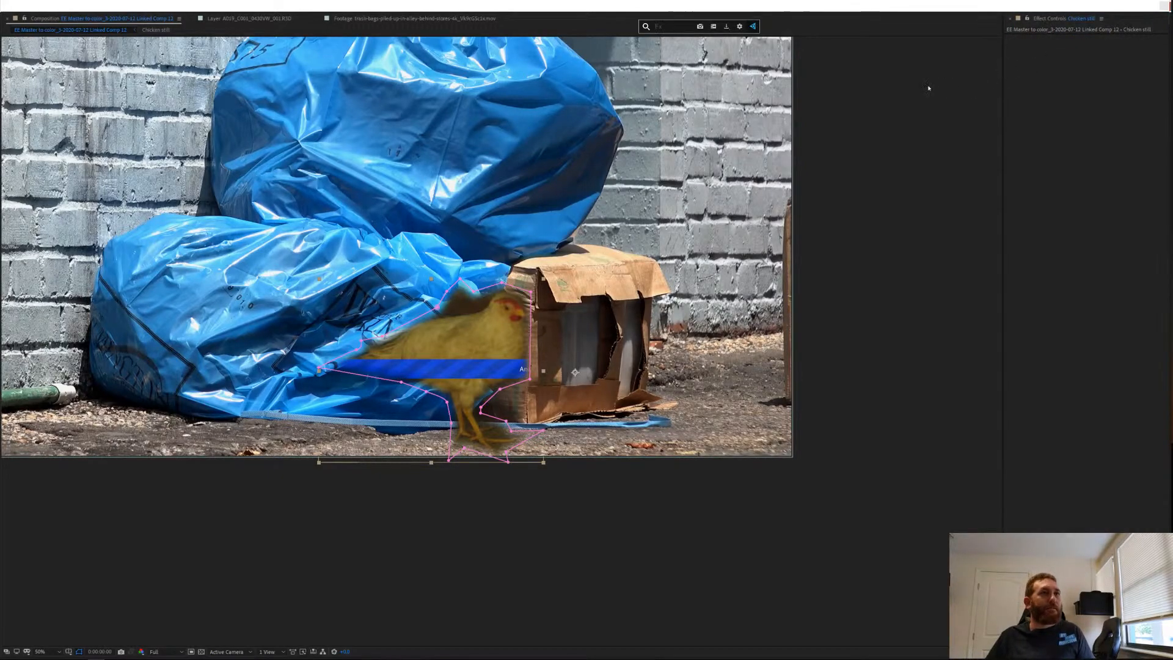
{"action": "type", "text": "k"}
{"action": "key", "text": "BackSpace"}
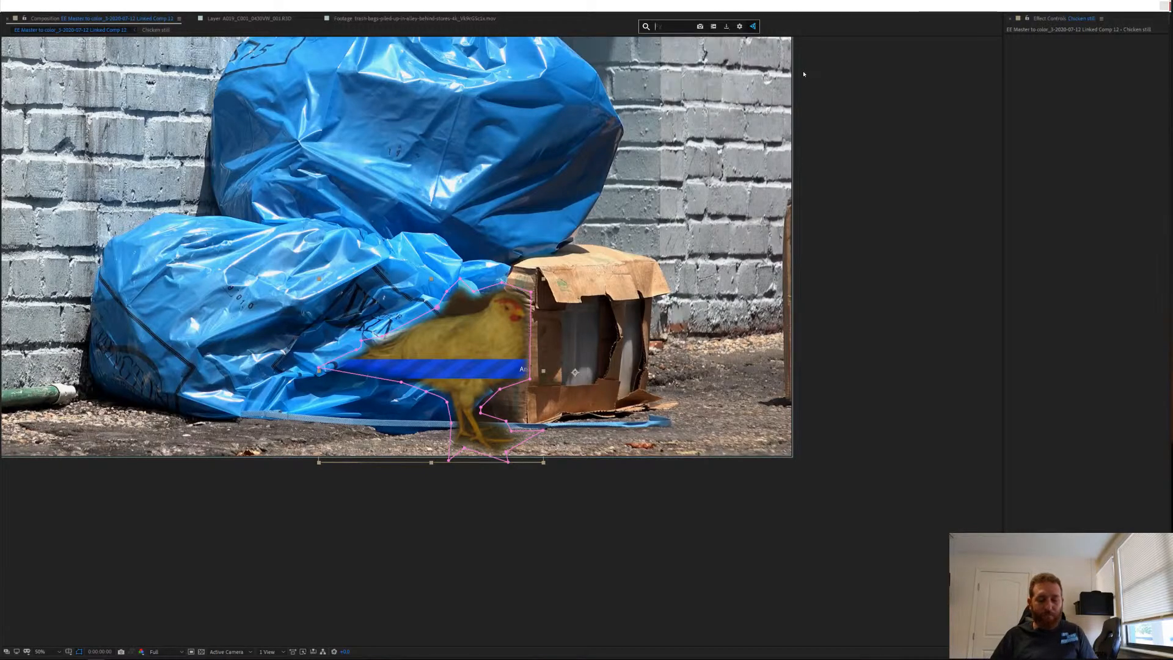
{"action": "type", "text": "key"}
{"action": "key", "text": "Return"}
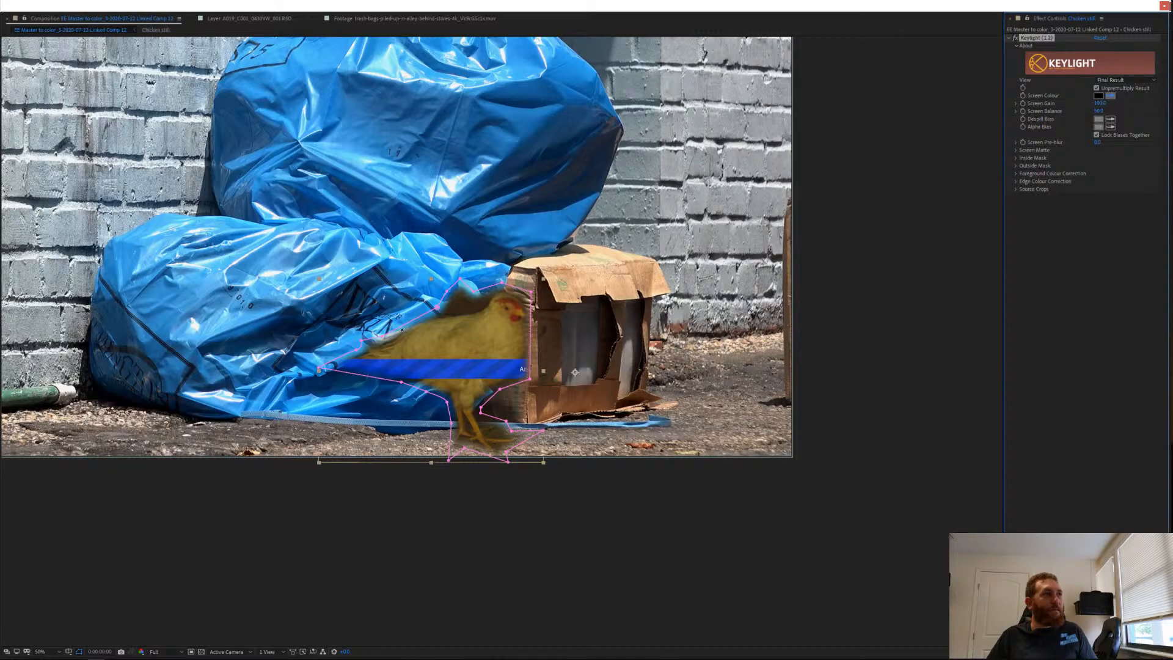
{"action": "left_click", "coordinate": [467, 302]}
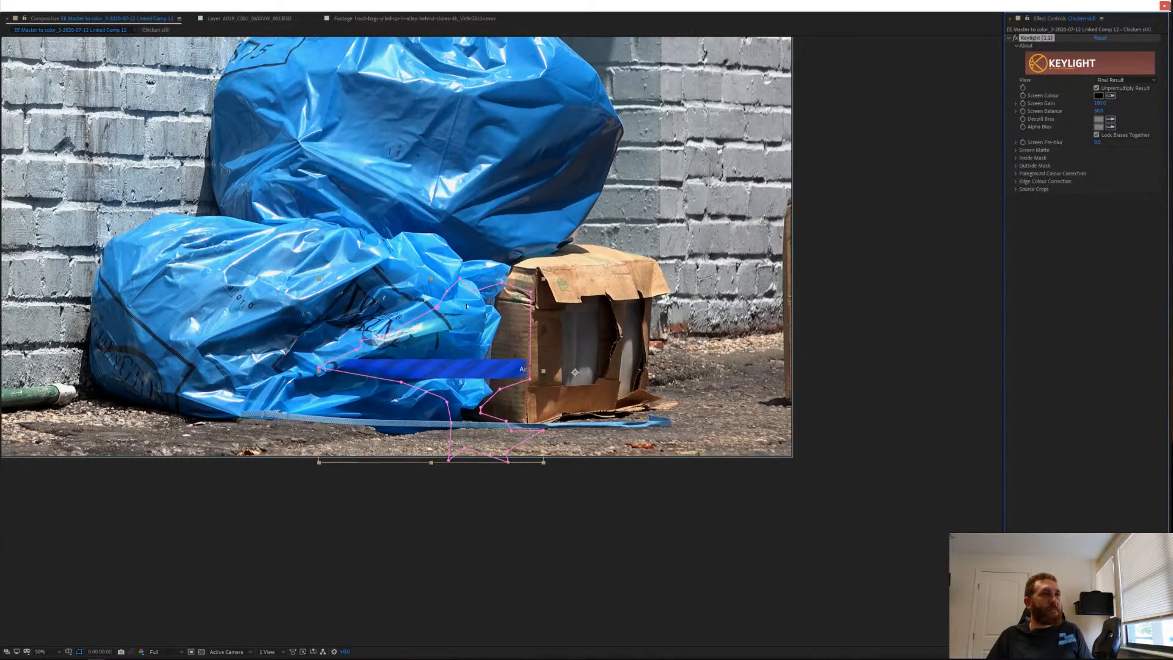
{"action": "key", "text": "ctrl+z"}
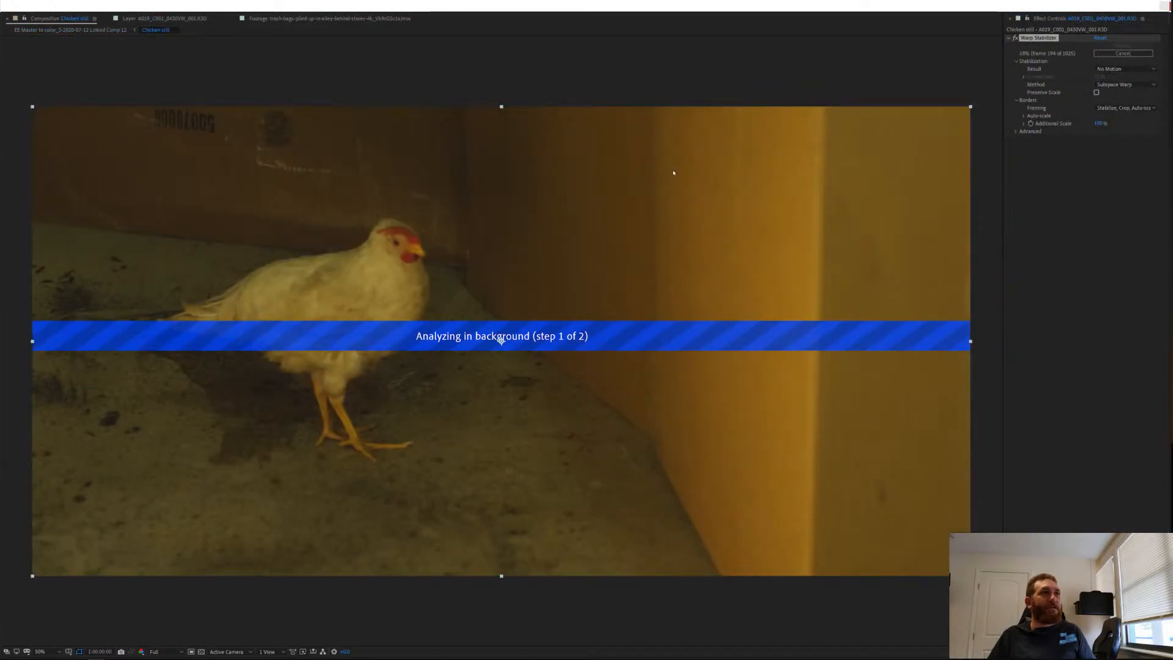
Add Keylight (1.2) to the clip inside the Chicken still composition and sample its Screen Colour from the orange wall.
{"action": "left_click", "coordinate": [1044, 55]}
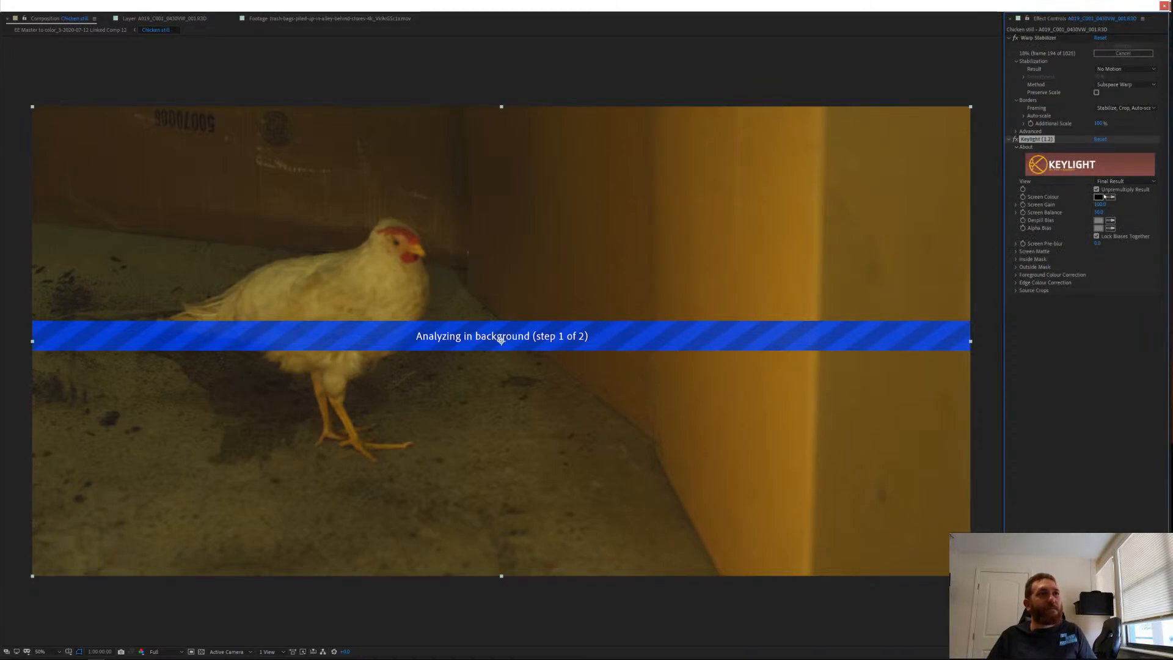
{"action": "left_click", "coordinate": [811, 209]}
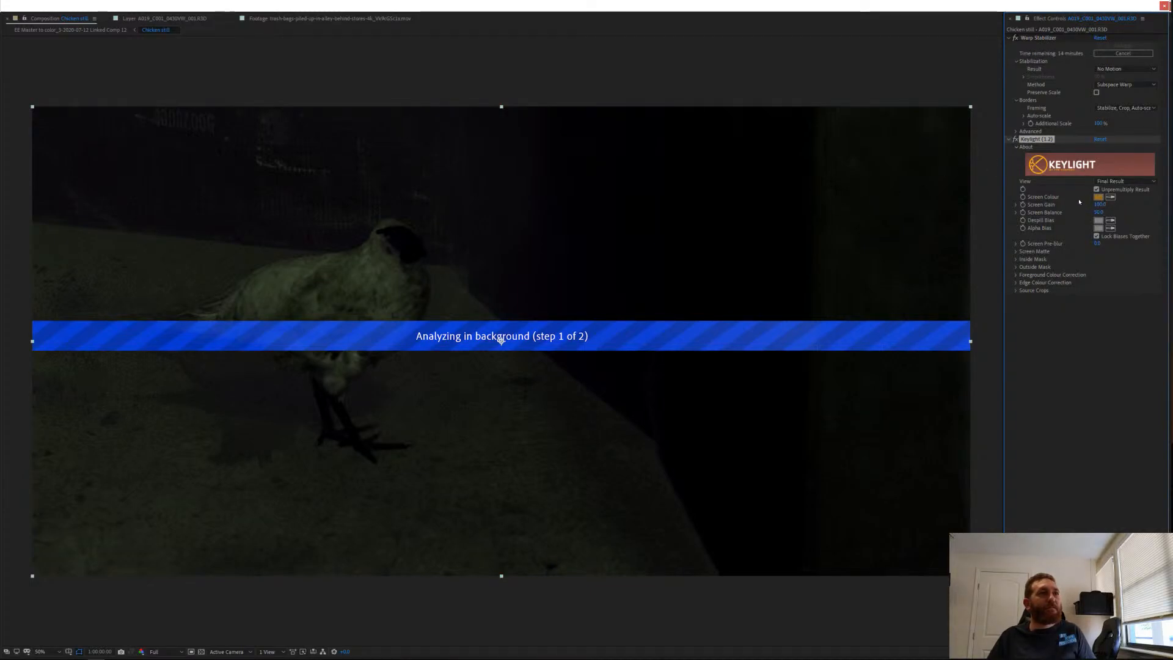
Inspect the Keylight result in the Source Alpha, Corrected Source and Colour Correction Edges views.
{"action": "left_click", "coordinate": [1110, 181]}
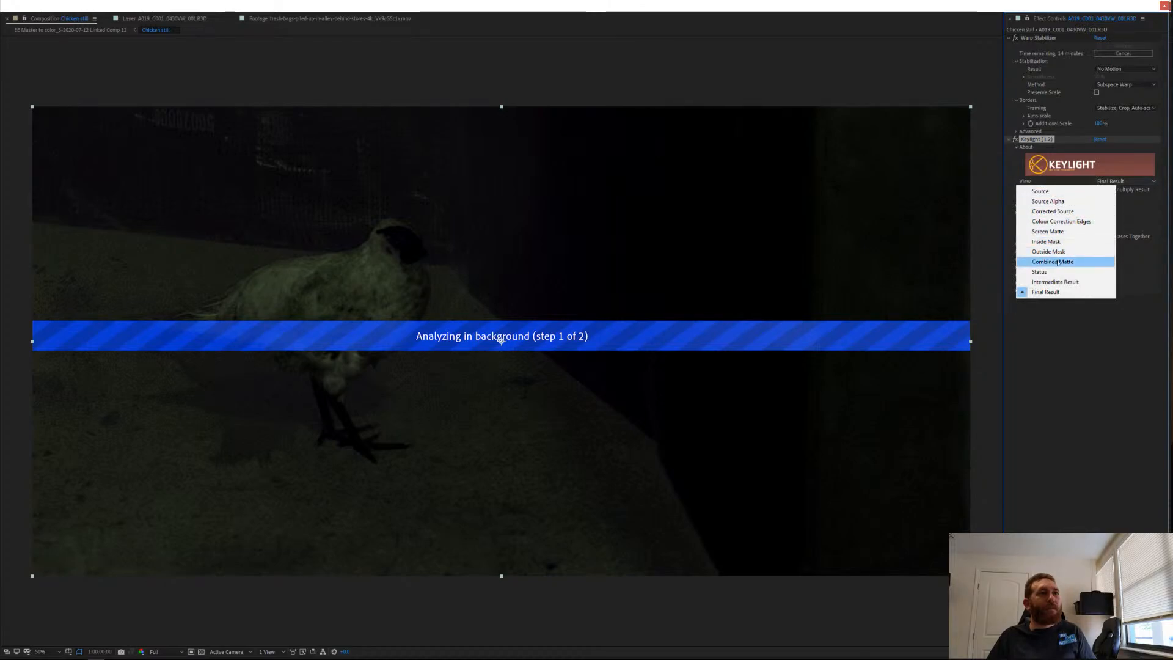
{"action": "left_click", "coordinate": [1084, 201]}
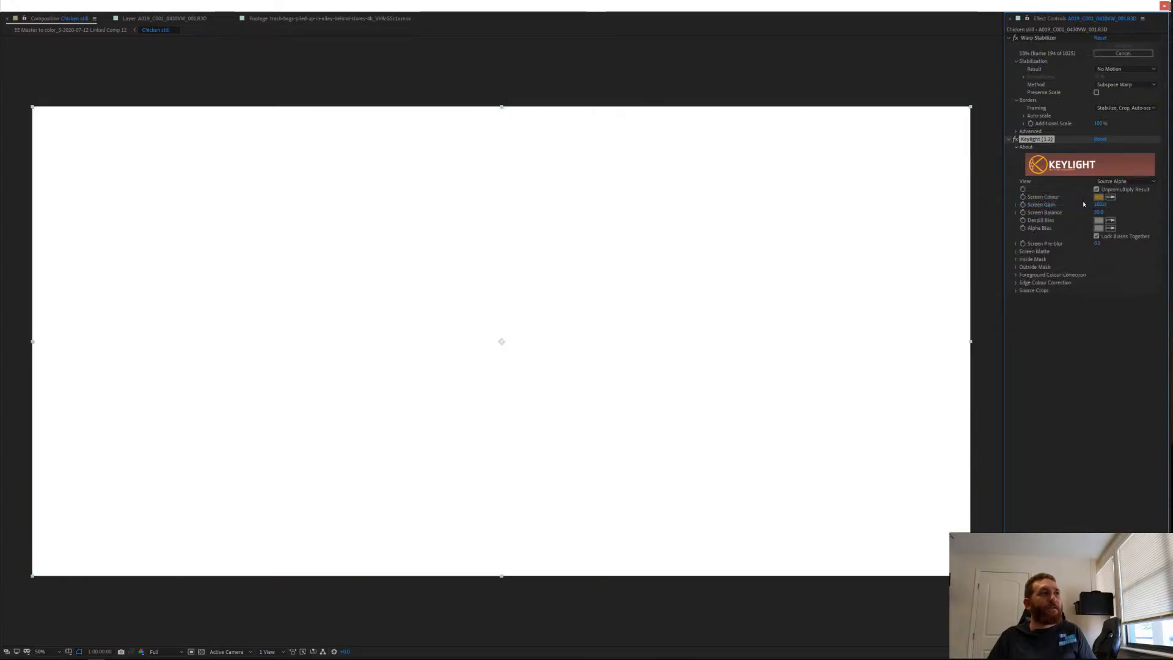
{"action": "left_click", "coordinate": [1121, 182]}
{"action": "left_click", "coordinate": [1087, 211]}
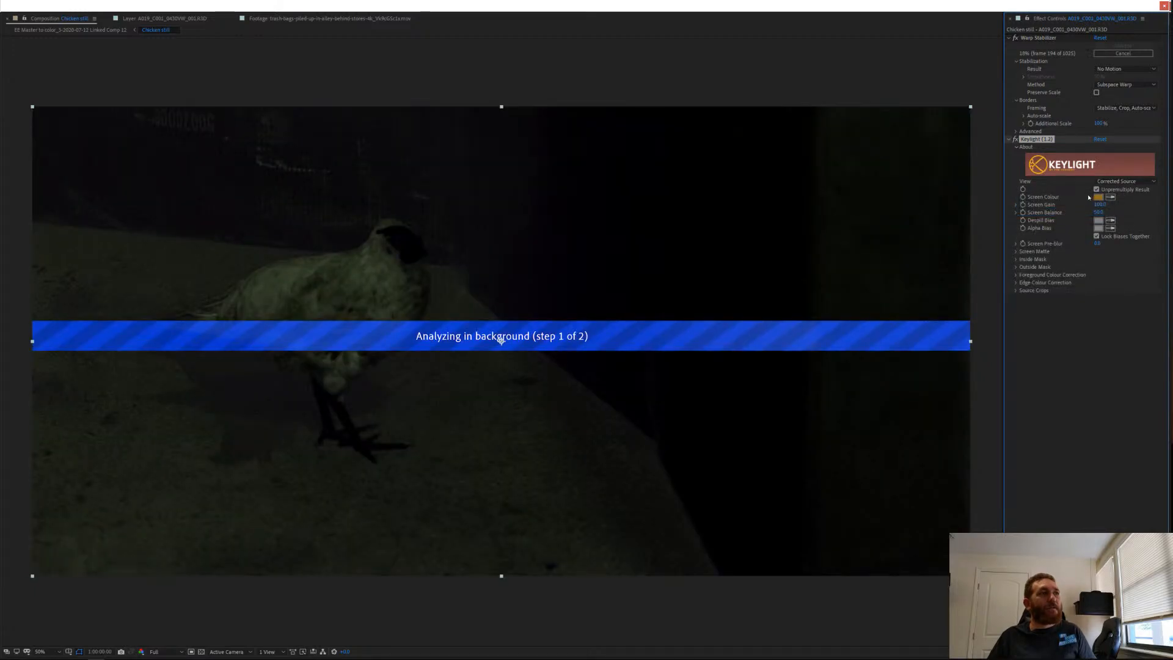
{"action": "left_click", "coordinate": [1121, 182]}
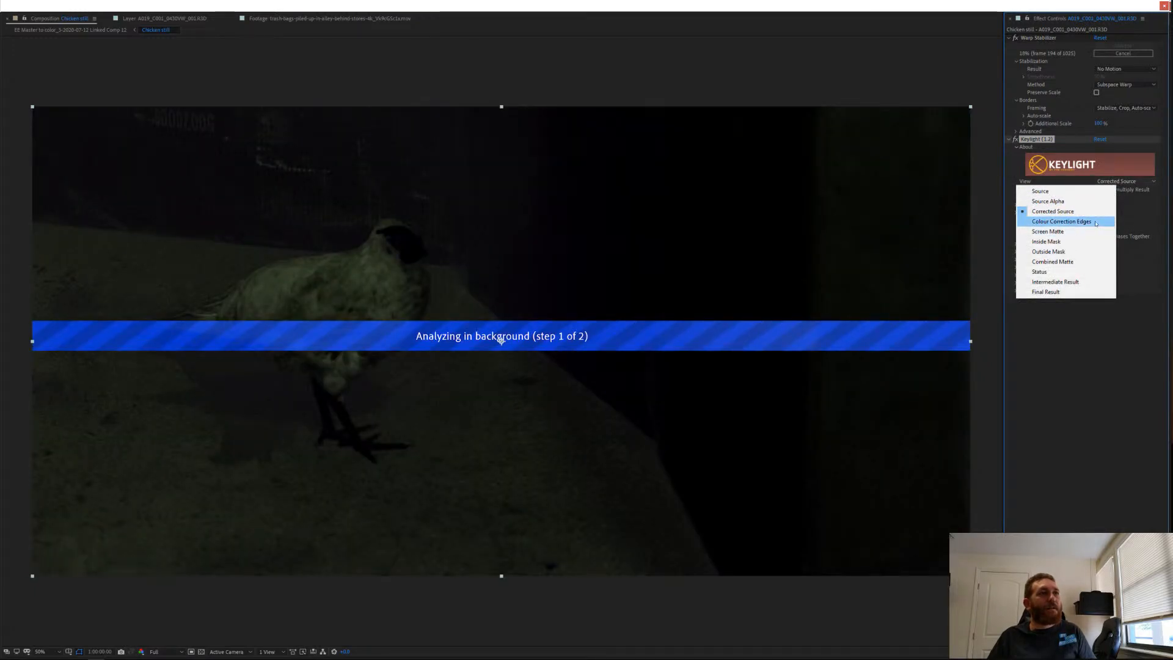
{"action": "left_click", "coordinate": [1095, 224]}
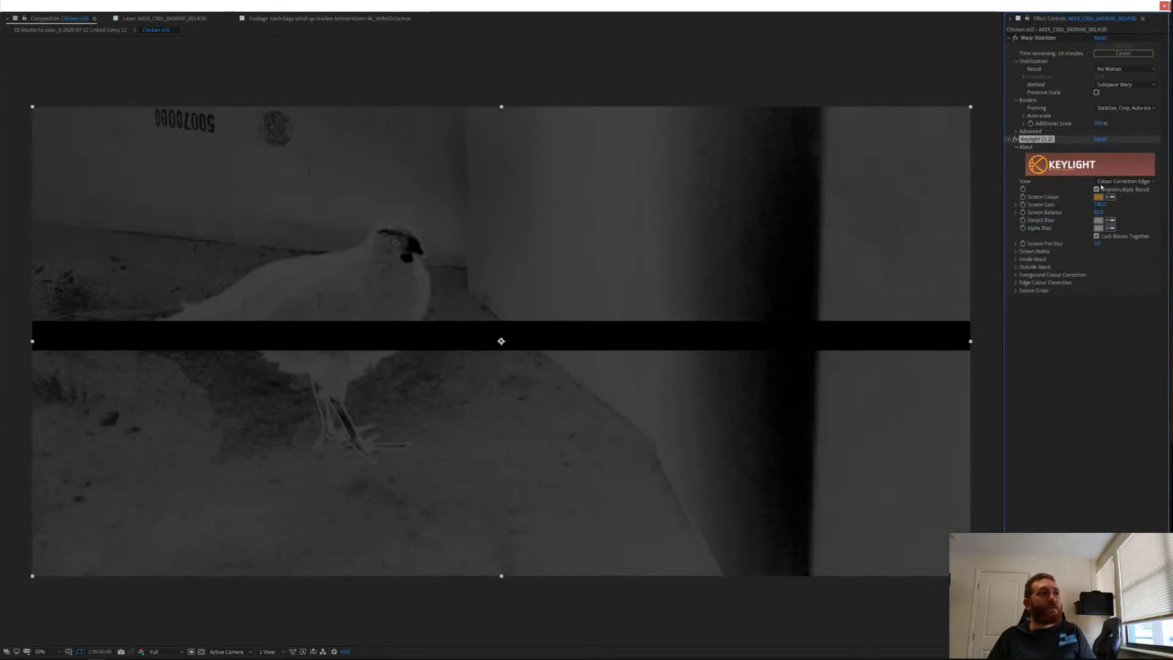
Check Keylight's Screen Matte and Outside Mask views, and return the view to Final Result.
{"action": "left_click", "coordinate": [1101, 183]}
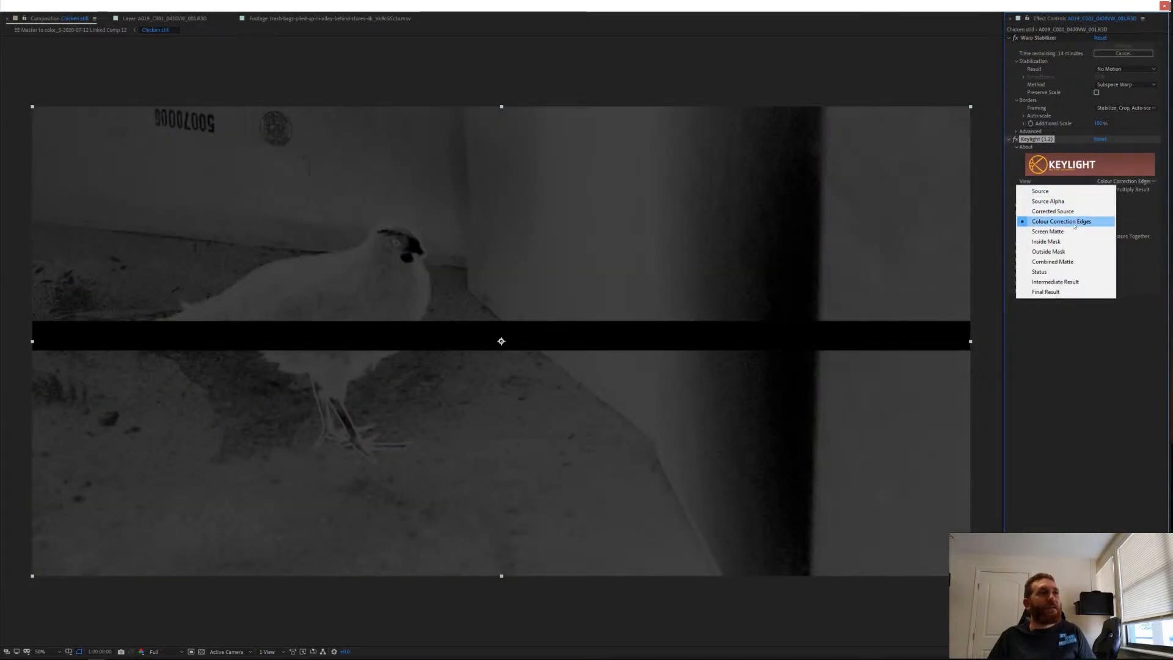
{"action": "left_click", "coordinate": [1090, 234]}
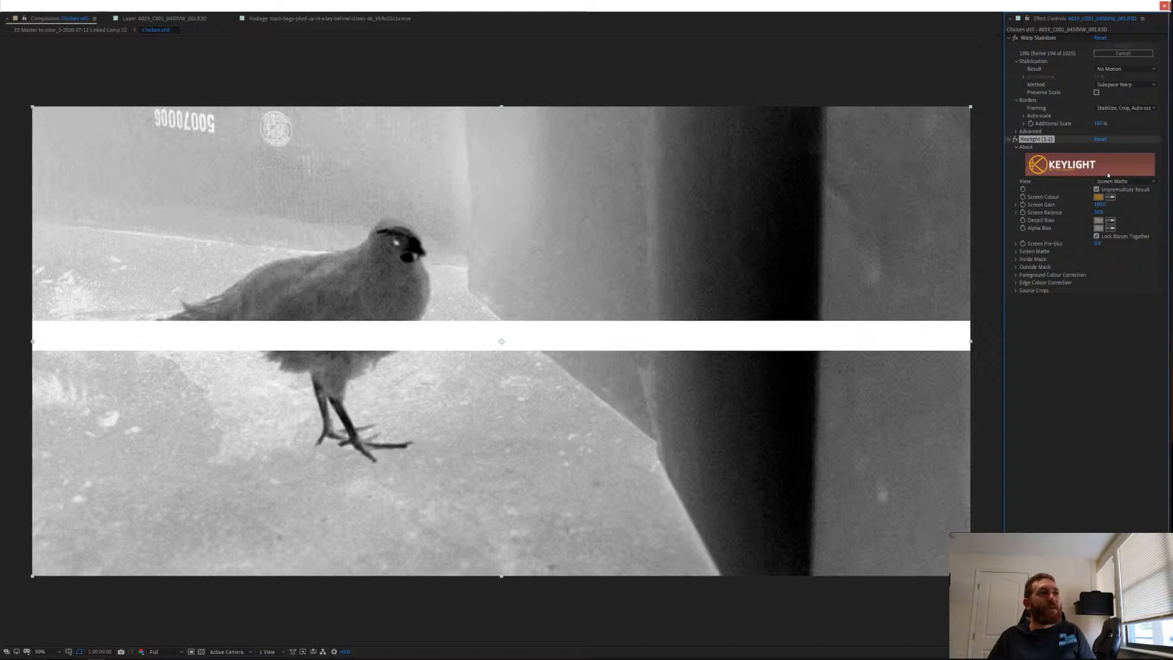
{"action": "left_click", "coordinate": [1109, 181]}
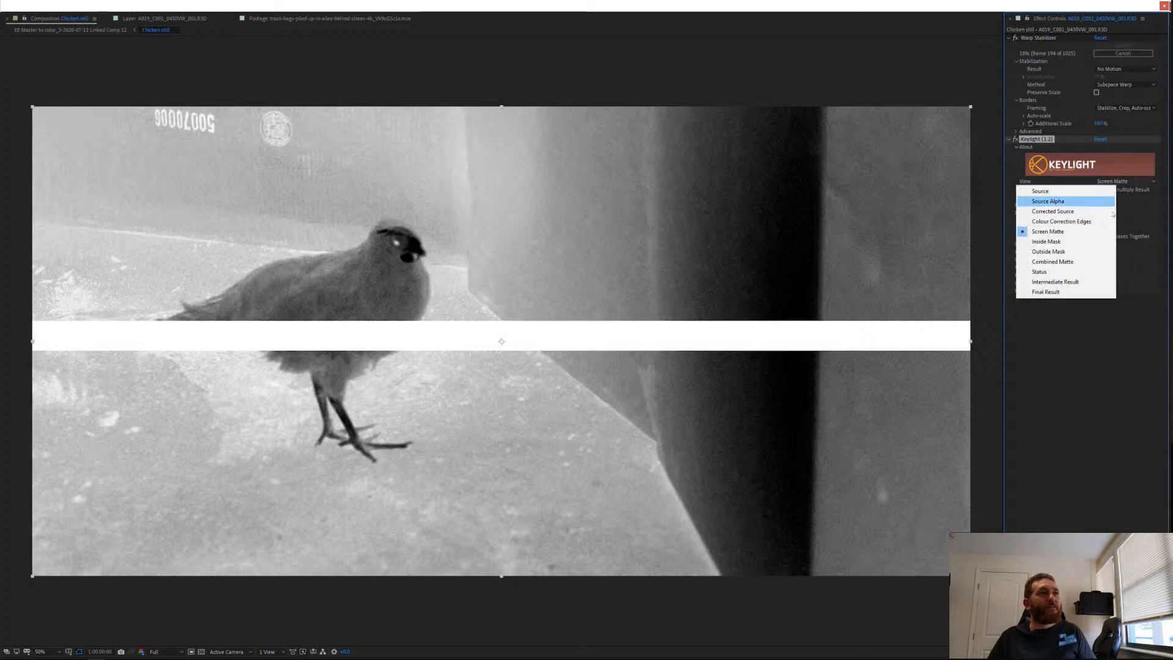
{"action": "left_click", "coordinate": [1071, 252]}
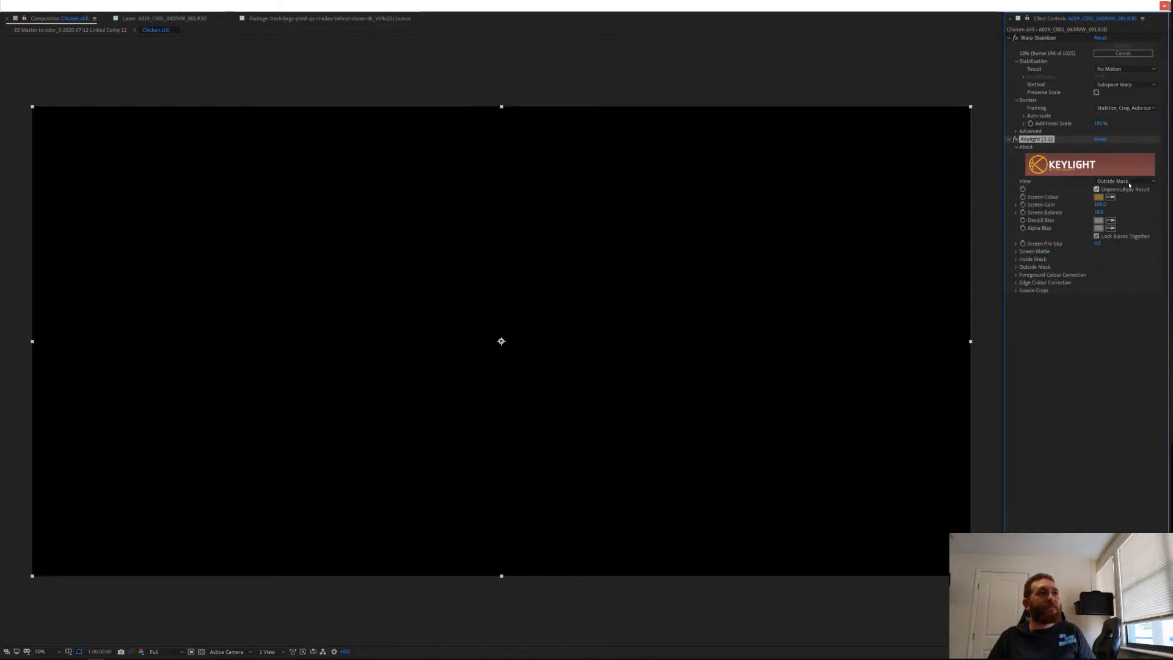
{"action": "left_click", "coordinate": [1098, 182]}
{"action": "left_click", "coordinate": [1061, 293]}
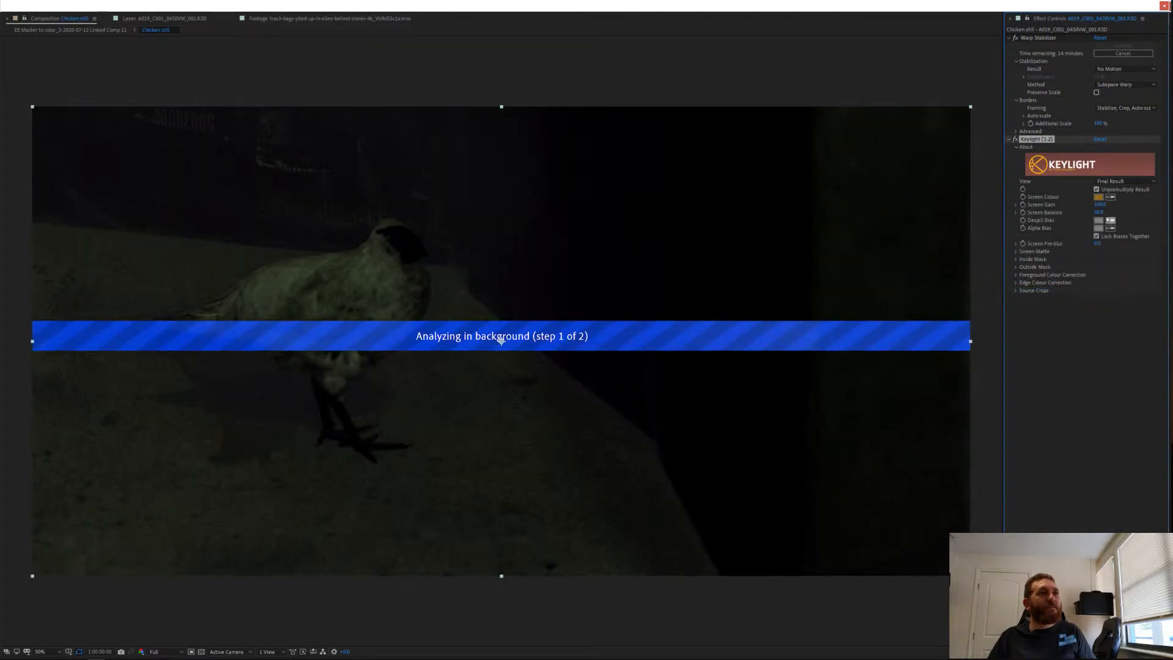
Set Keylight's Screen Balance to 100, sample the Despill Bias from the chicken's back, and adjust Screen Gain to about 44.
{"action": "mouse_move", "coordinate": [1101, 206]}
{"action": "left_mouse_down"}
{"action": "mouse_move", "coordinate": [1079, 213]}
{"action": "mouse_move", "coordinate": [1140, 217]}
{"action": "mouse_move", "coordinate": [1089, 215]}
{"action": "left_mouse_up"}
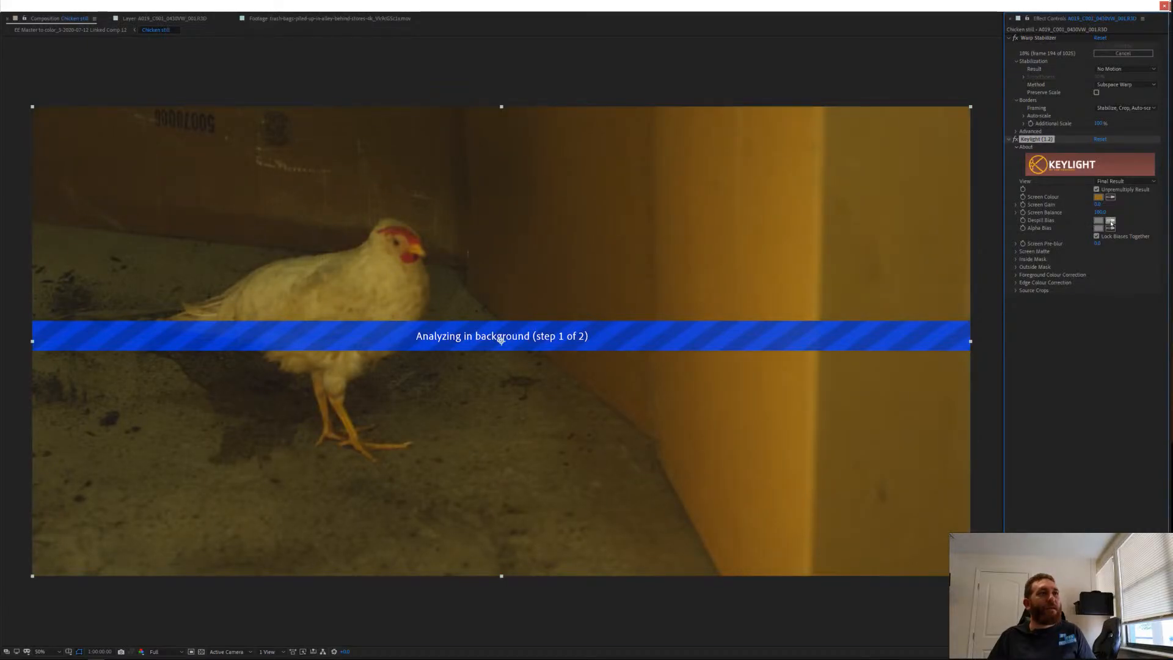
{"action": "left_click", "coordinate": [1112, 221]}
{"action": "left_click", "coordinate": [318, 272]}
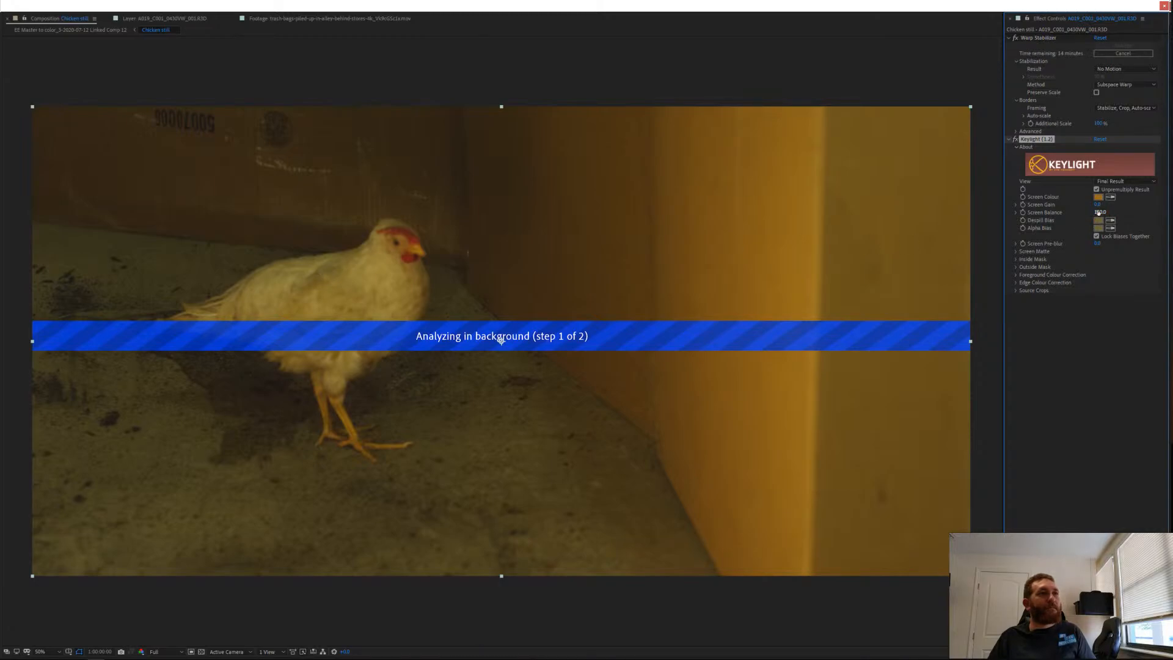
{"action": "left_click_drag", "start_coordinate": [1105, 204], "coordinate": [1080, 204]}
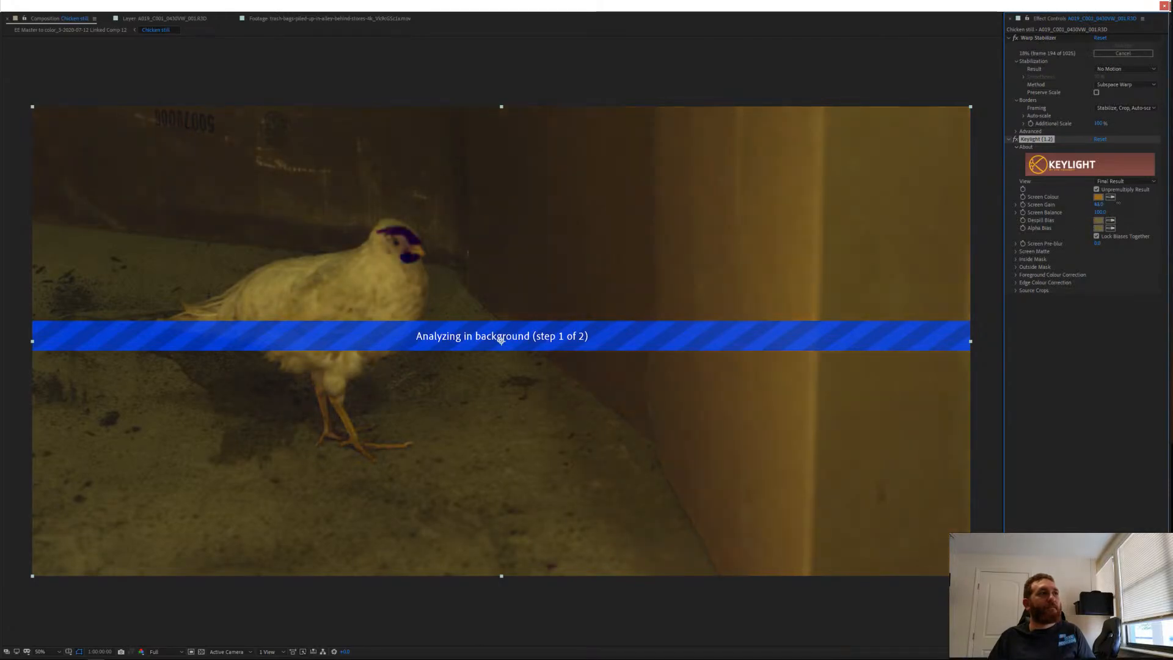
Sample Keylight's Alpha Bias from the chicken's red face and try Screen Matte adjustments such as Screen Shrink/Grow, keeping Replace Method at Soft Colour.
{"action": "left_click", "coordinate": [1112, 229]}
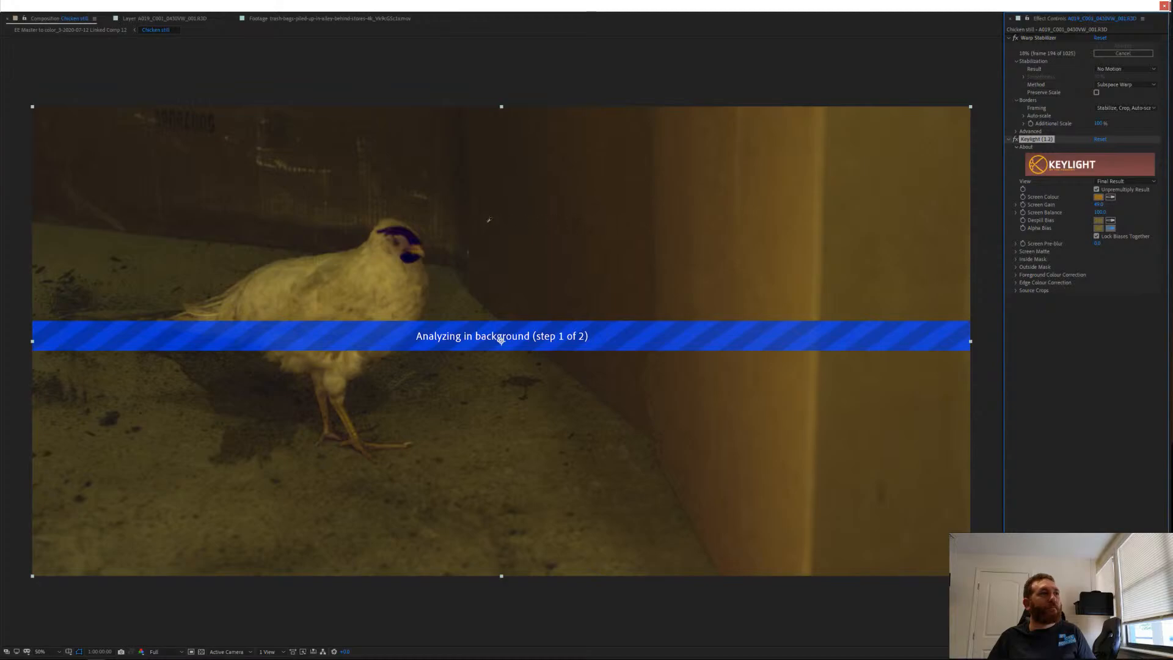
{"action": "left_click", "coordinate": [405, 230]}
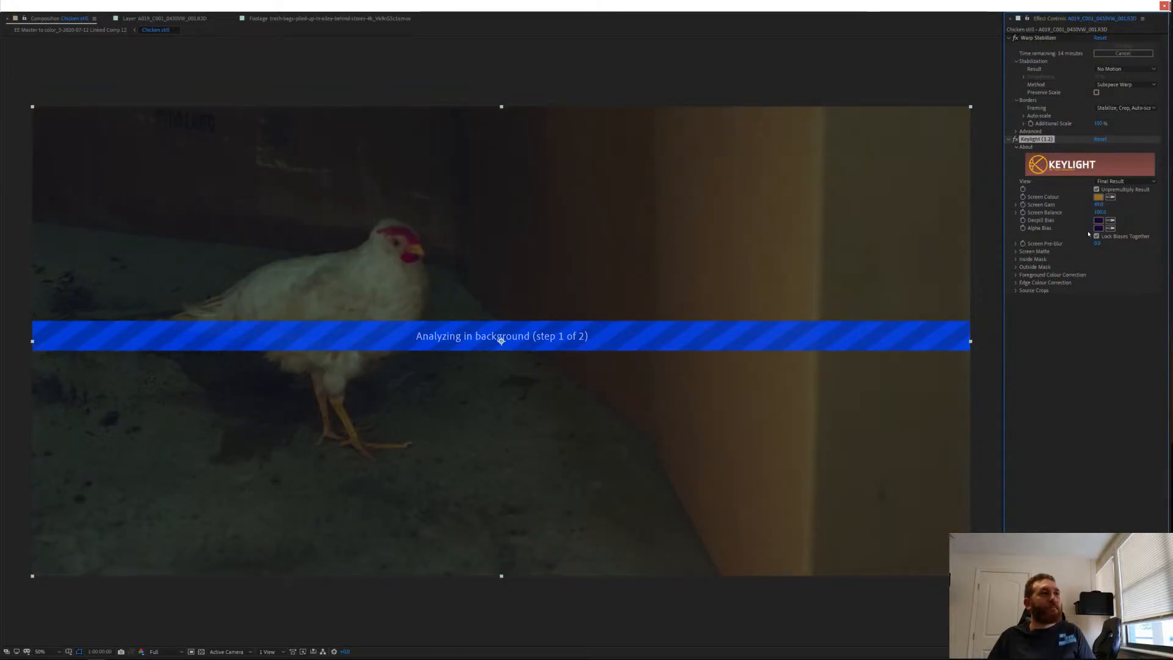
{"action": "left_click", "coordinate": [1014, 251]}
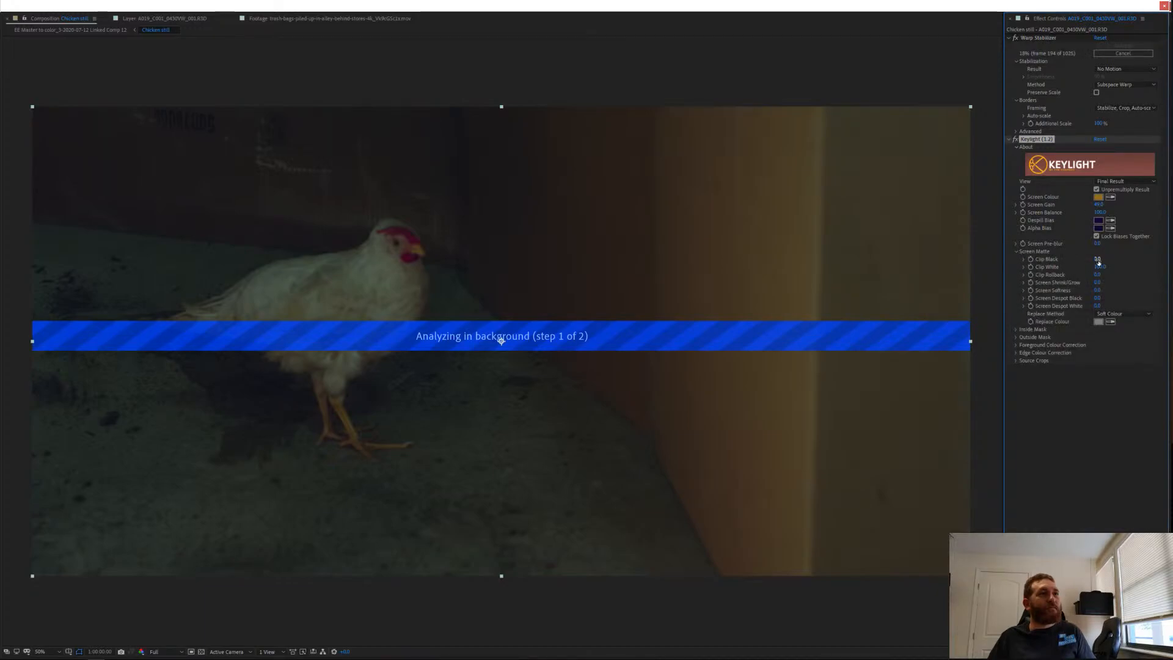
{"action": "left_click_drag", "start_coordinate": [1107, 259], "coordinate": [1113, 259]}
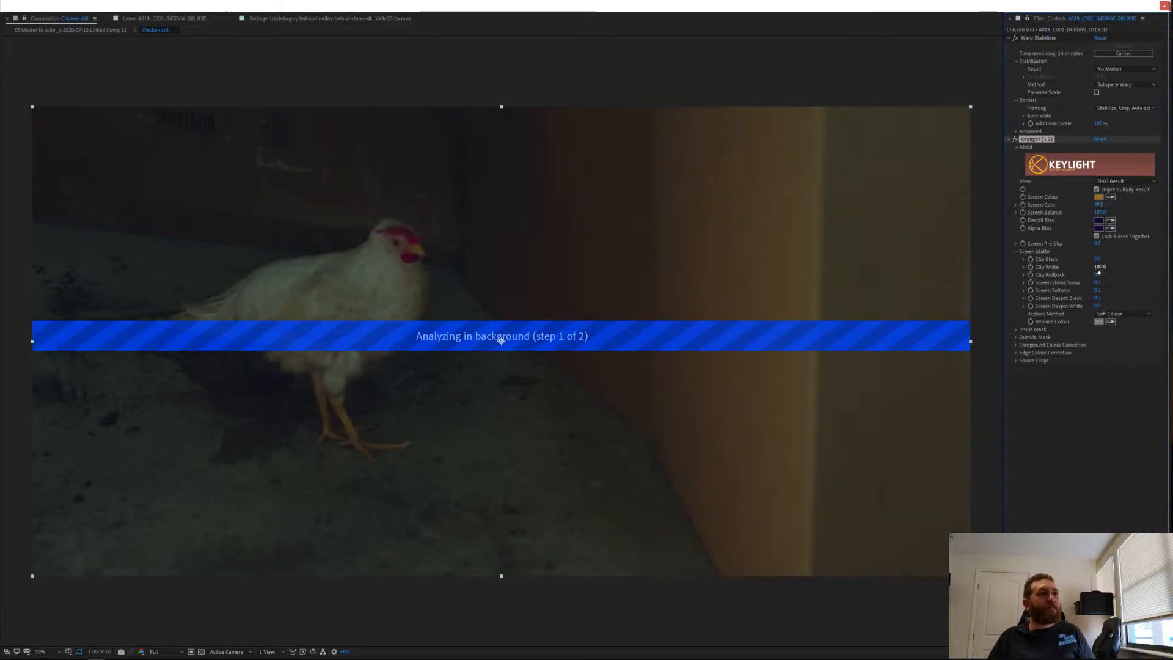
{"action": "left_click_drag", "start_coordinate": [1105, 271], "coordinate": [1167, 269]}
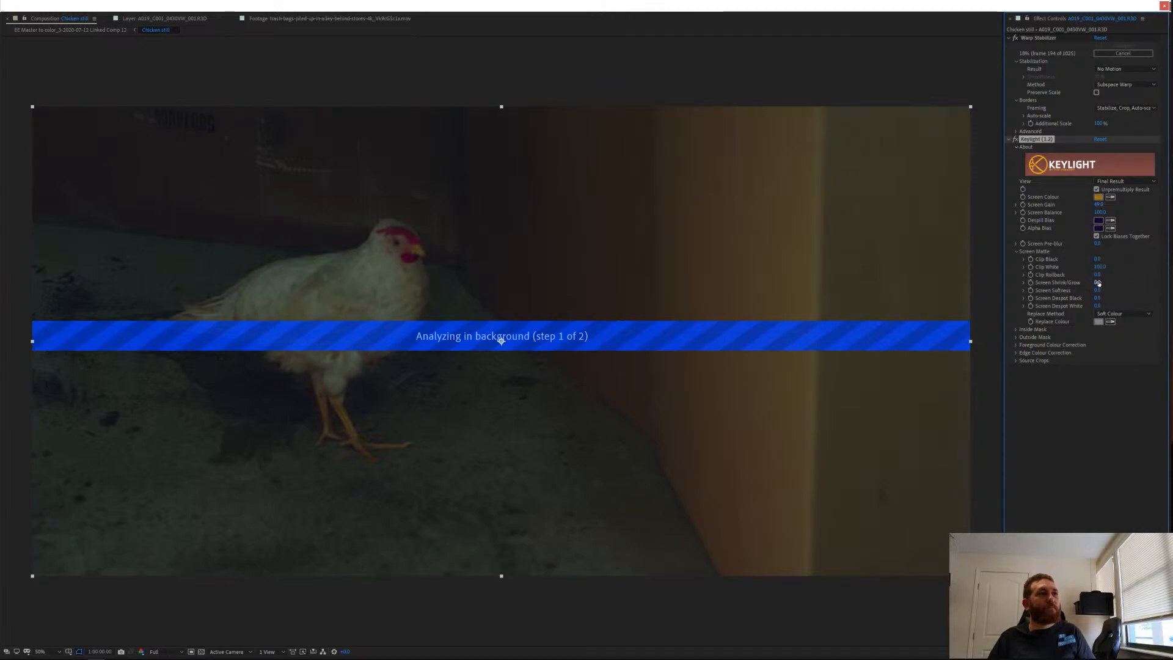
{"action": "mouse_move", "coordinate": [1097, 282]}
{"action": "left_mouse_down"}
{"action": "mouse_move", "coordinate": [1143, 278]}
{"action": "mouse_move", "coordinate": [1056, 285]}
{"action": "mouse_move", "coordinate": [1127, 302]}
{"action": "mouse_move", "coordinate": [1099, 306]}
{"action": "left_mouse_up"}
{"action": "left_click", "coordinate": [1124, 313]}
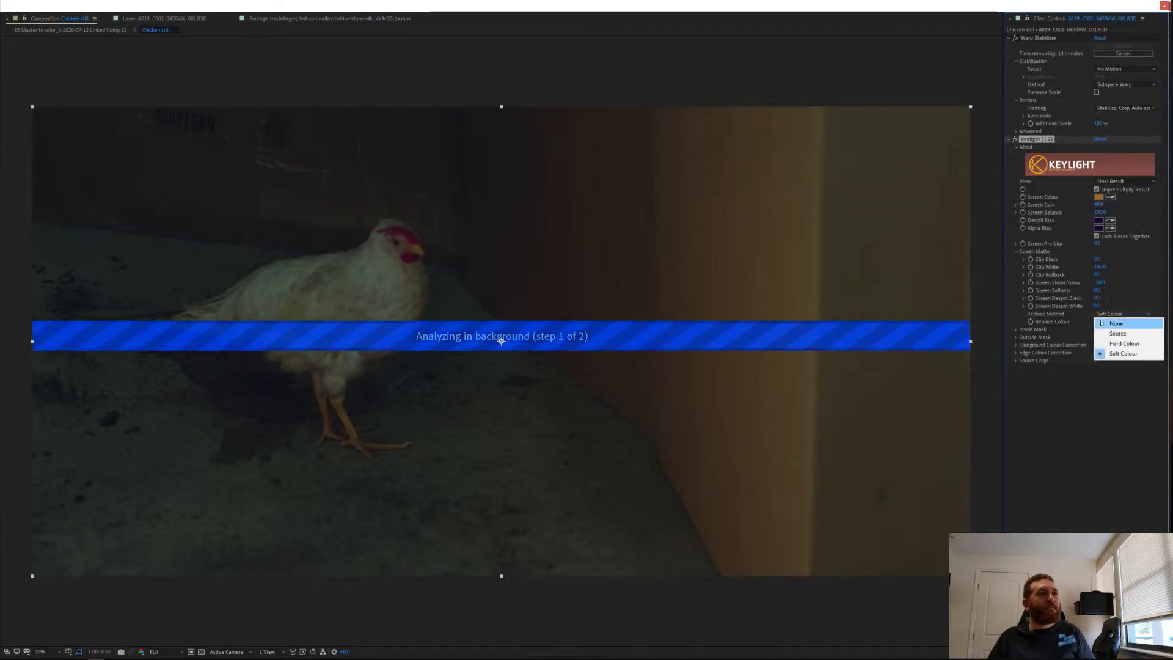
{"action": "left_click", "coordinate": [1121, 353]}
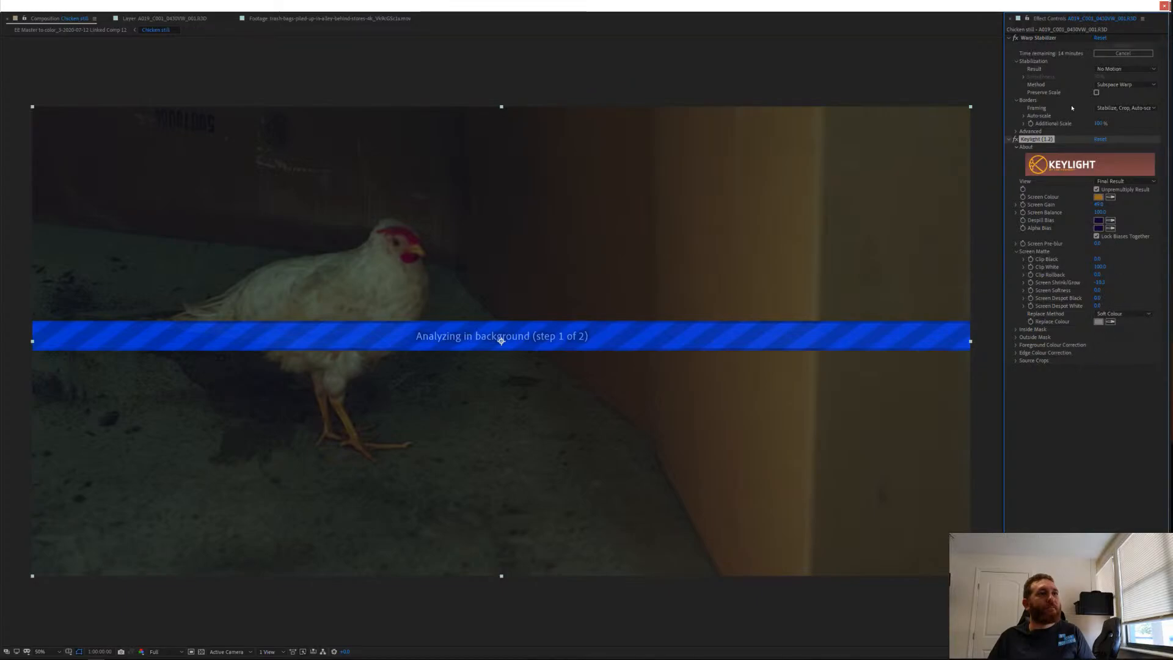
Delete the Keylight effect from the clip inside the Chicken still composition.
{"action": "left_click", "coordinate": [1036, 143]}
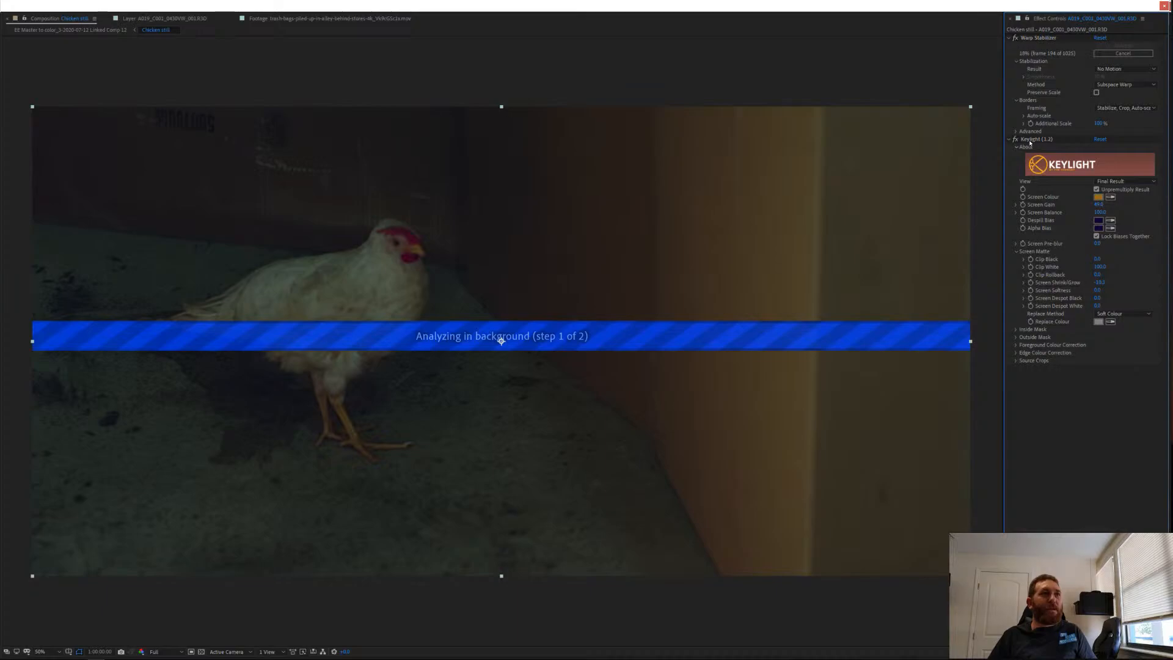
{"action": "left_click", "coordinate": [1036, 139]}
{"action": "key", "text": "Delete"}
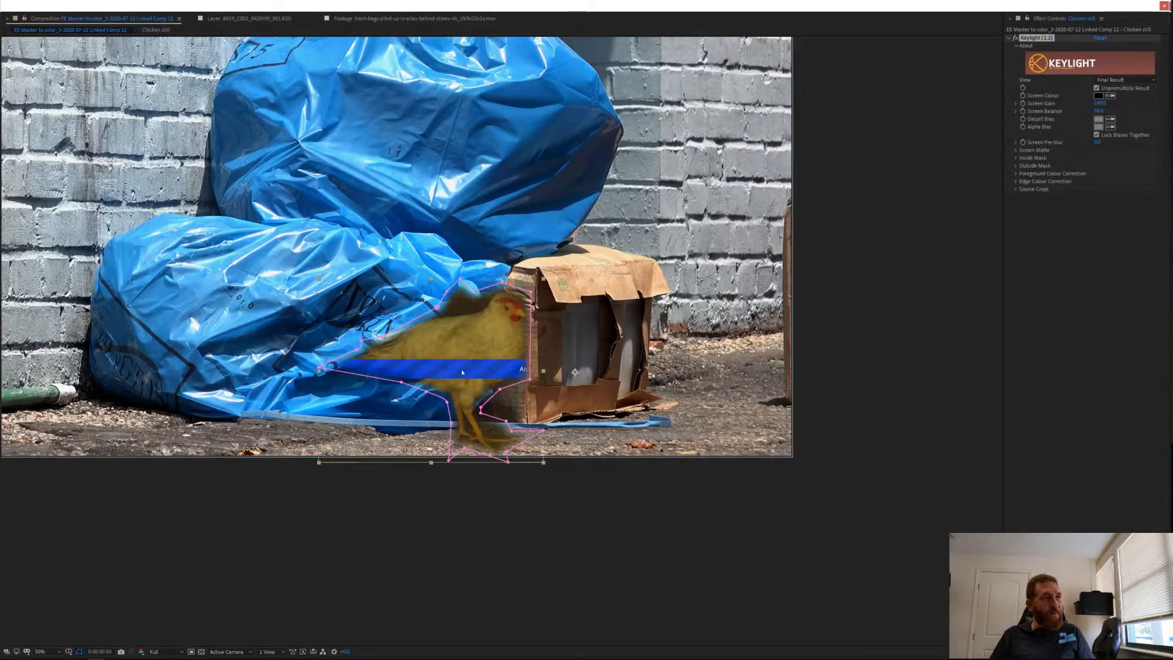
Move the chicken in front of the lower blue trash bag and tighten its mask around the neck and back.
{"action": "left_click_drag", "start_coordinate": [454, 374], "coordinate": [309, 377]}
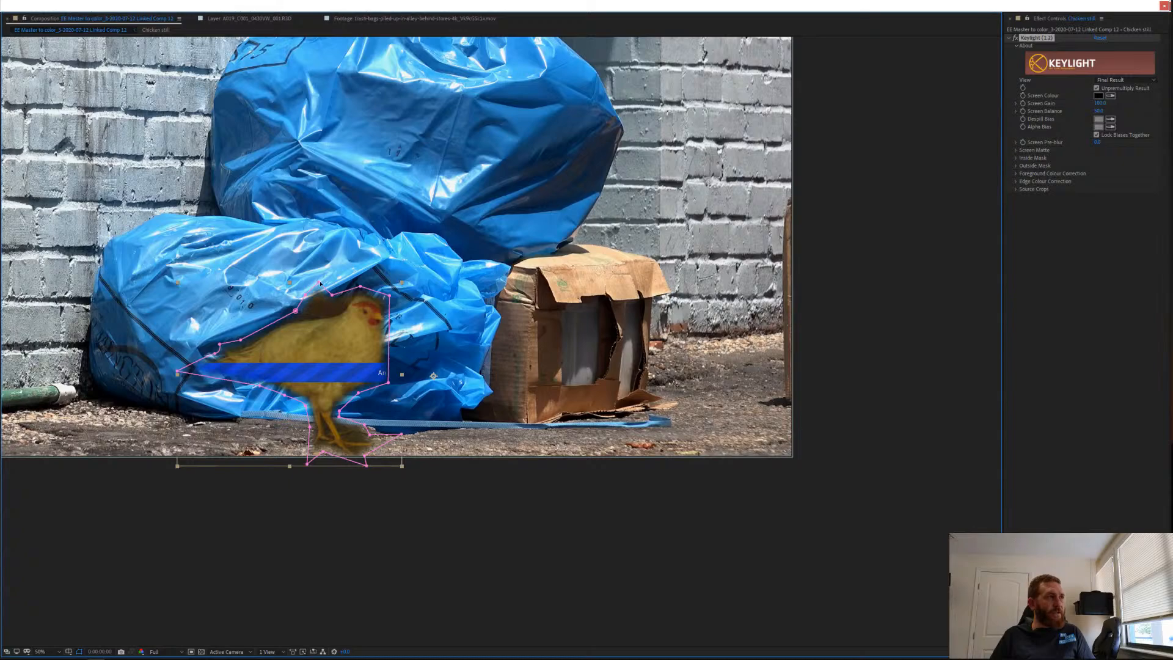
{"action": "left_click_drag", "start_coordinate": [320, 283], "coordinate": [331, 308]}
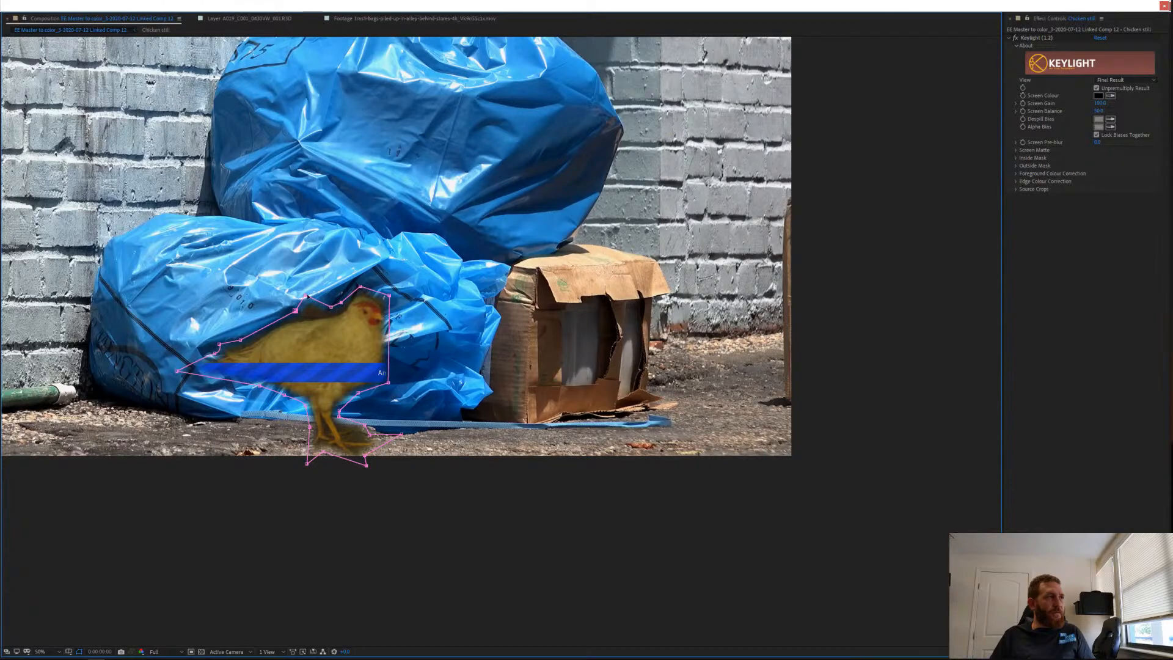
{"action": "mouse_move", "coordinate": [308, 296]}
{"action": "left_mouse_down"}
{"action": "mouse_move", "coordinate": [313, 315]}
{"action": "mouse_move", "coordinate": [294, 316]}
{"action": "left_mouse_up"}
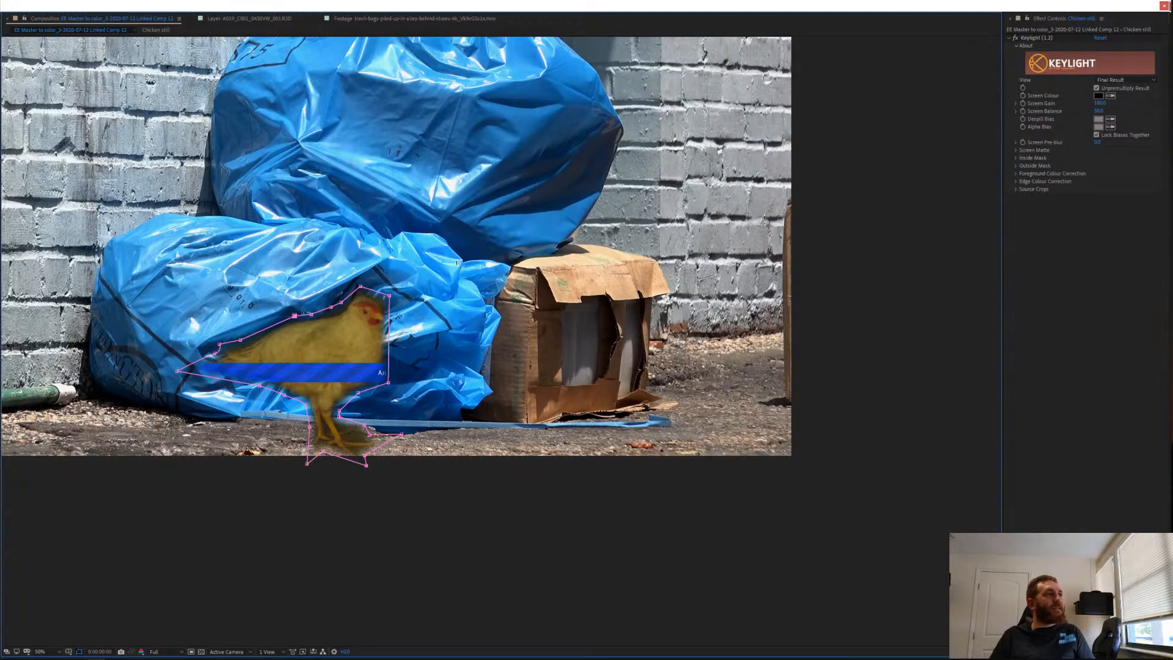
Delete the Keylight effect from the Chicken still layer in the alley composition.
{"action": "left_click", "coordinate": [1043, 39]}
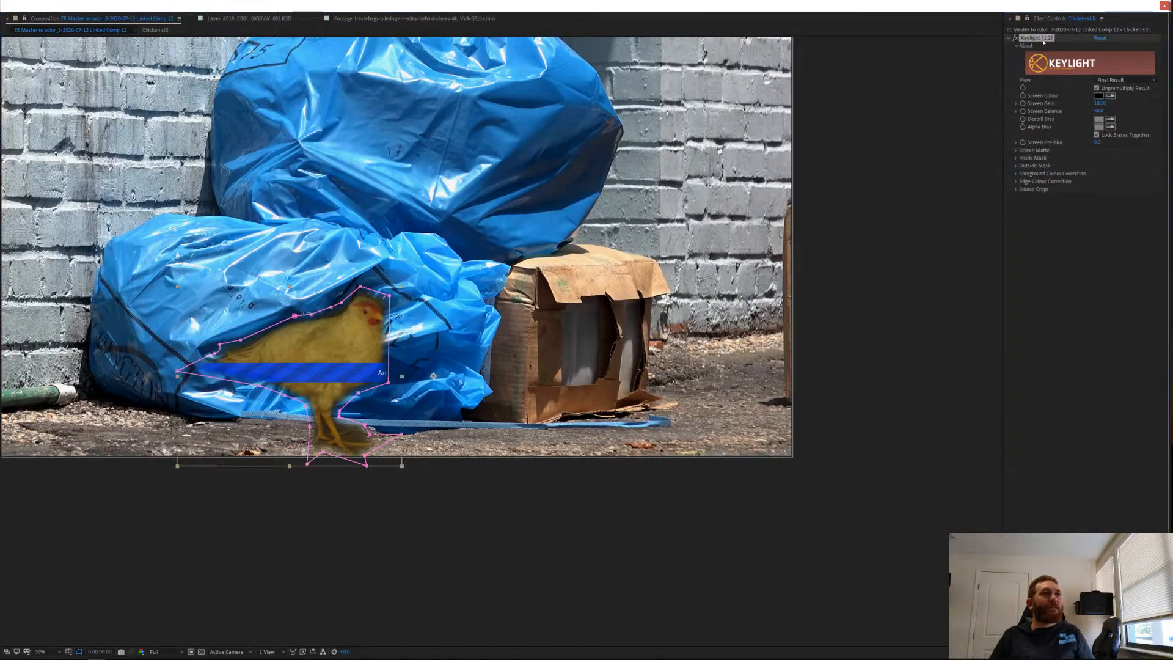
{"action": "key", "text": "Delete"}
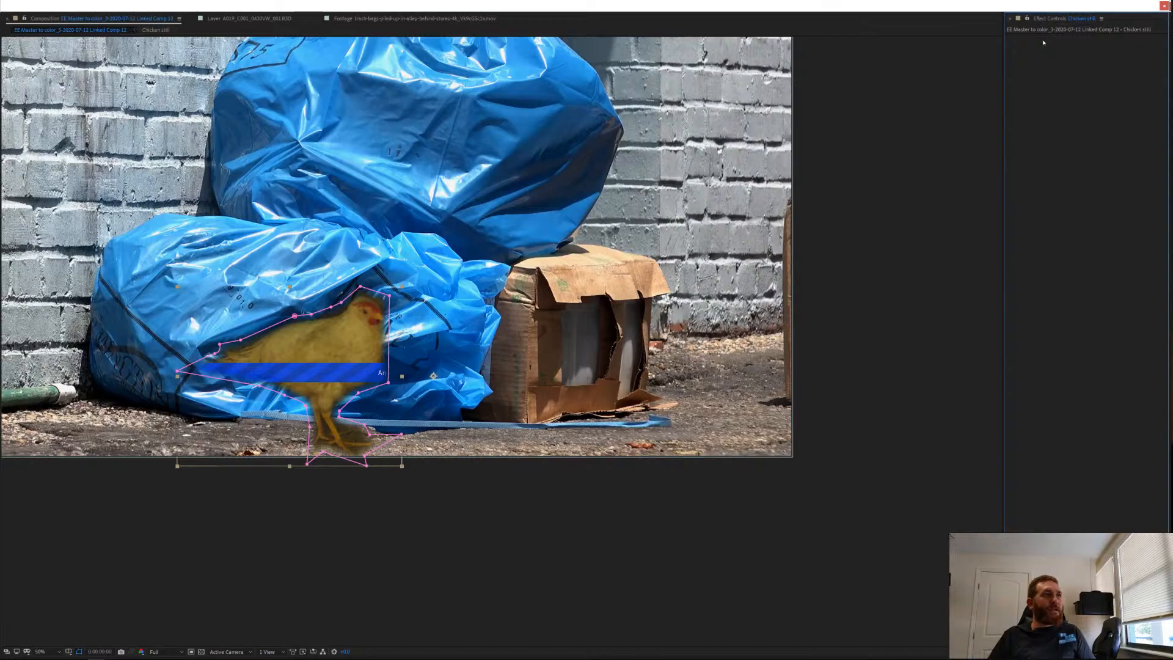
{"action": "key", "text": "ctrl+space"}
{"action": "type", "text": "de"}
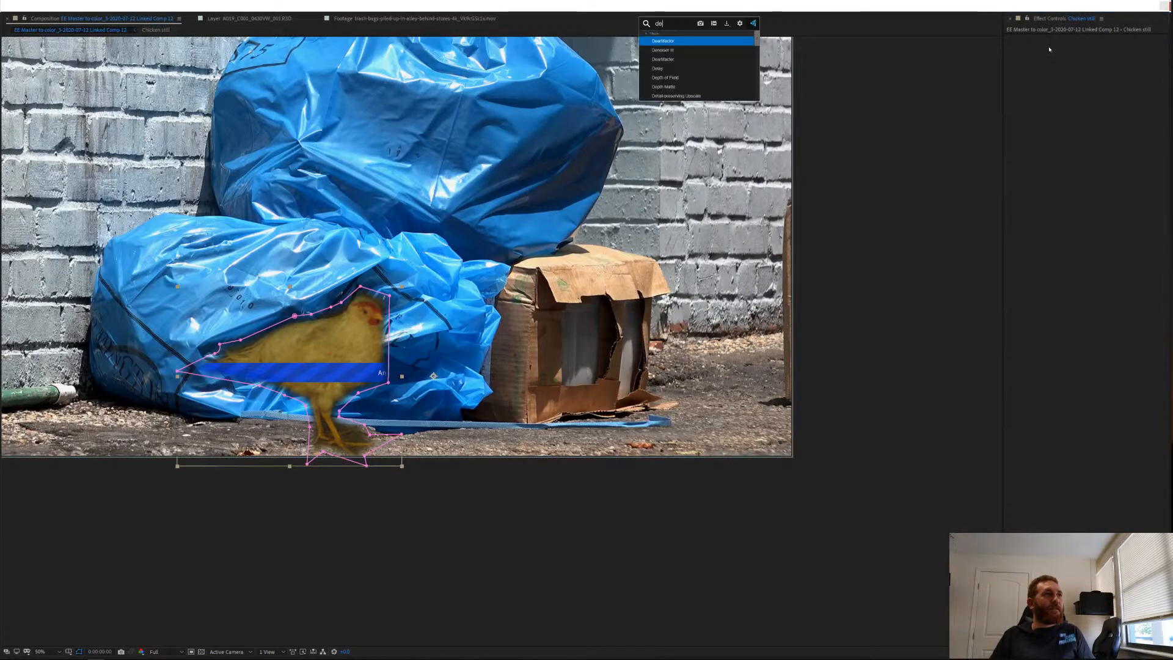
{"action": "type", "text": "s"}
{"action": "key", "text": "BackSpace"}
{"action": "key", "text": "BackSpace"}
{"action": "key", "text": "BackSpace"}
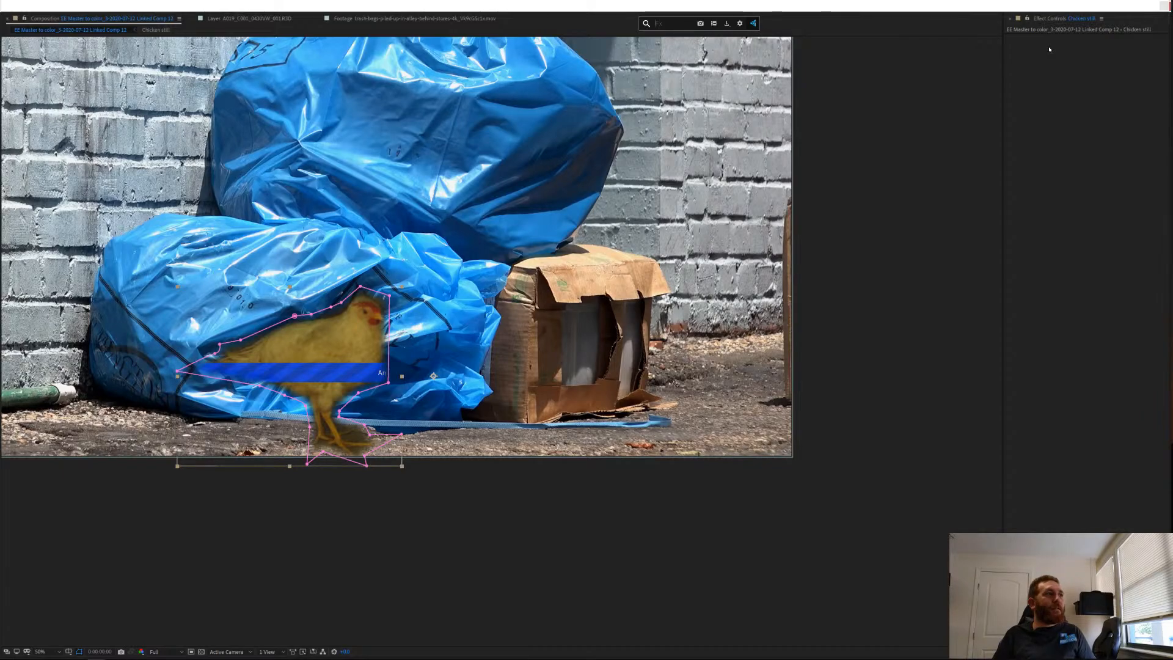
{"action": "key", "text": "Escape"}
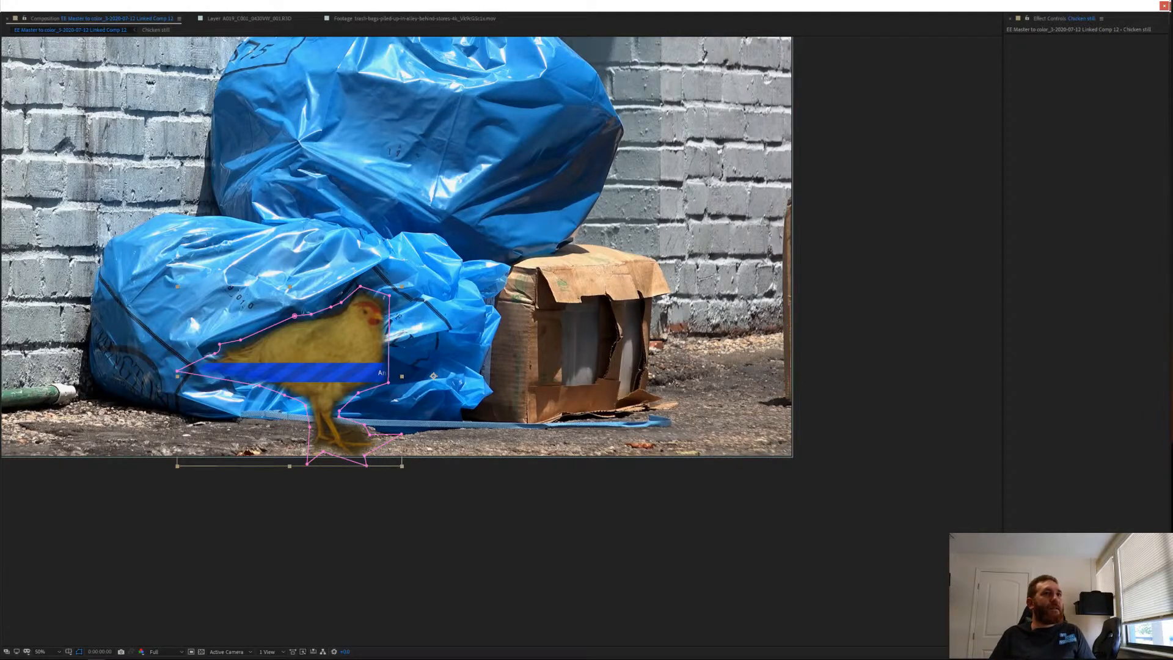
Apply the Tint effect to the trash-bag footage layer.
{"action": "key", "text": "ctrl+Down"}
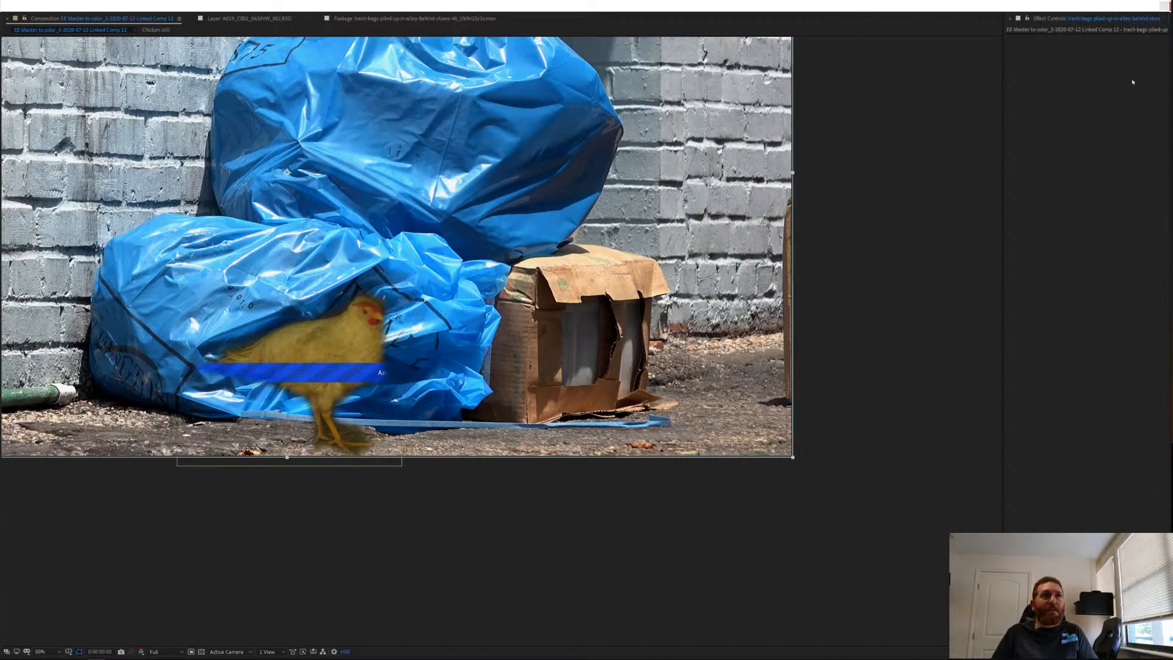
{"action": "left_click", "coordinate": [1155, 88]}
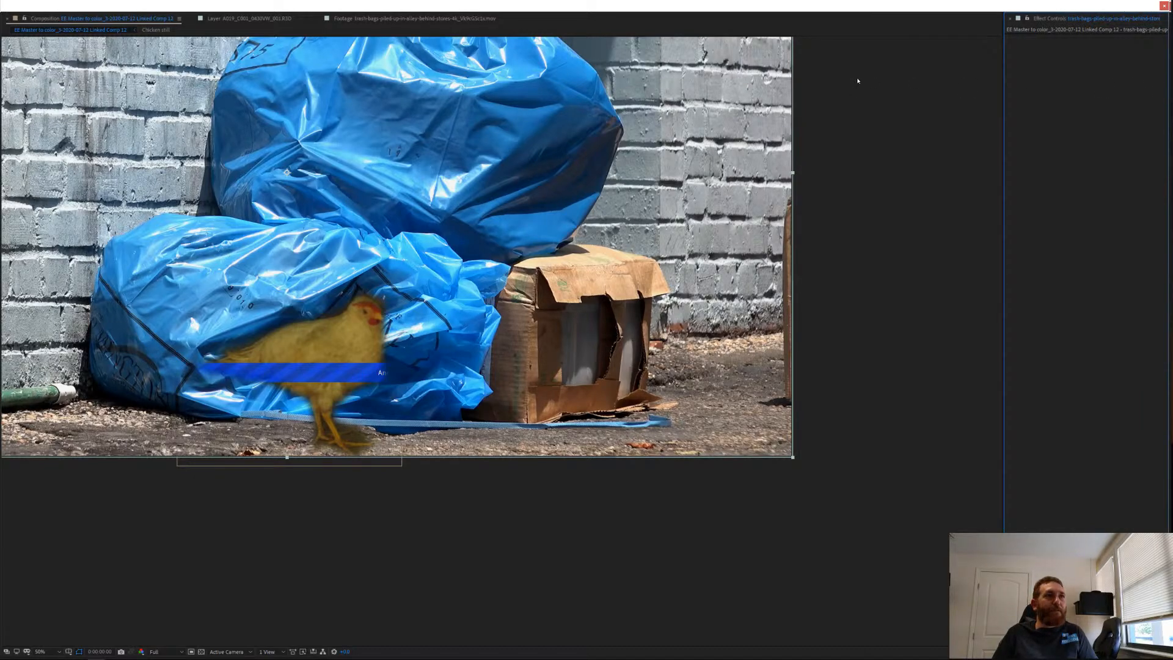
{"action": "key", "text": "ctrl+space"}
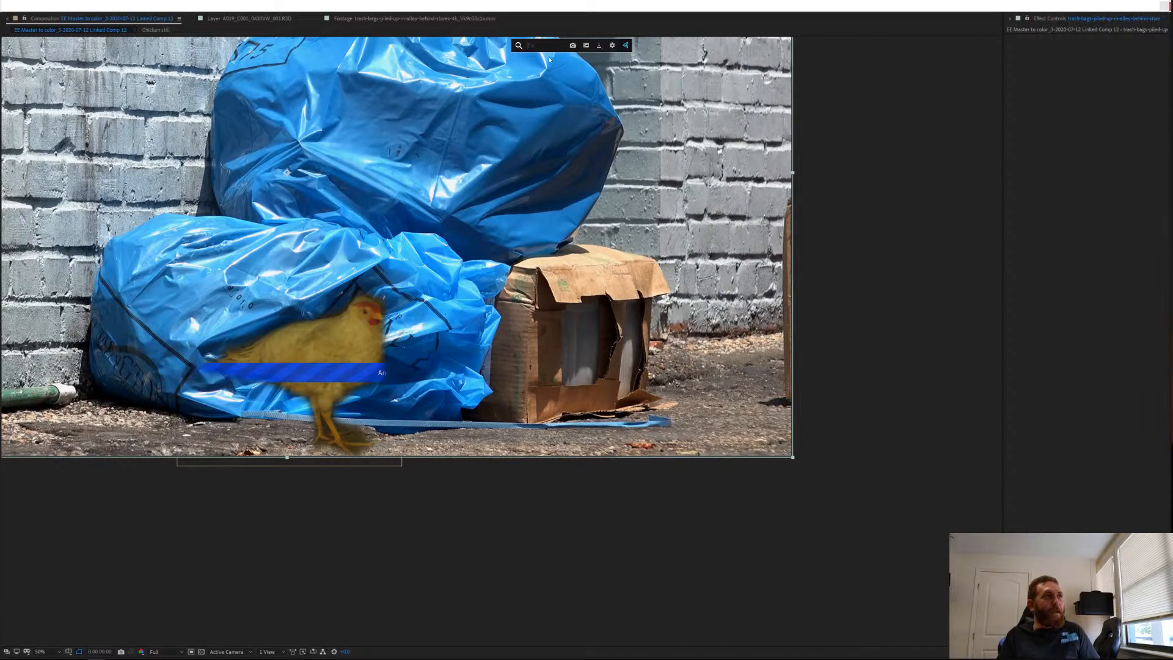
{"action": "type", "text": "tint"}
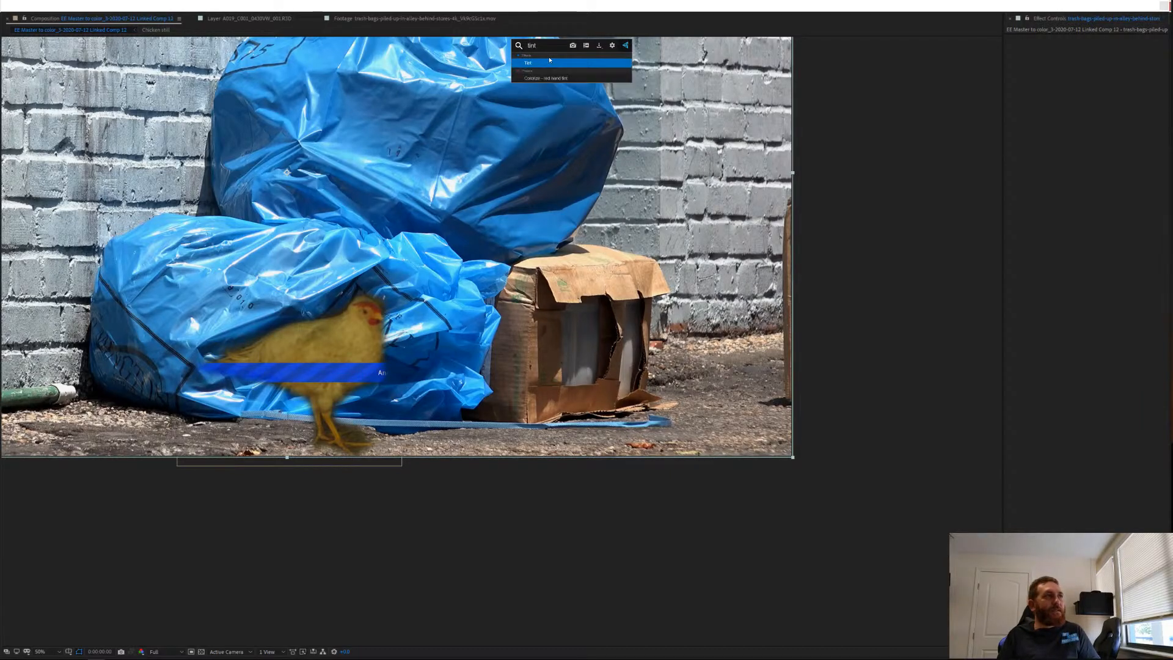
{"action": "key", "text": "Return"}
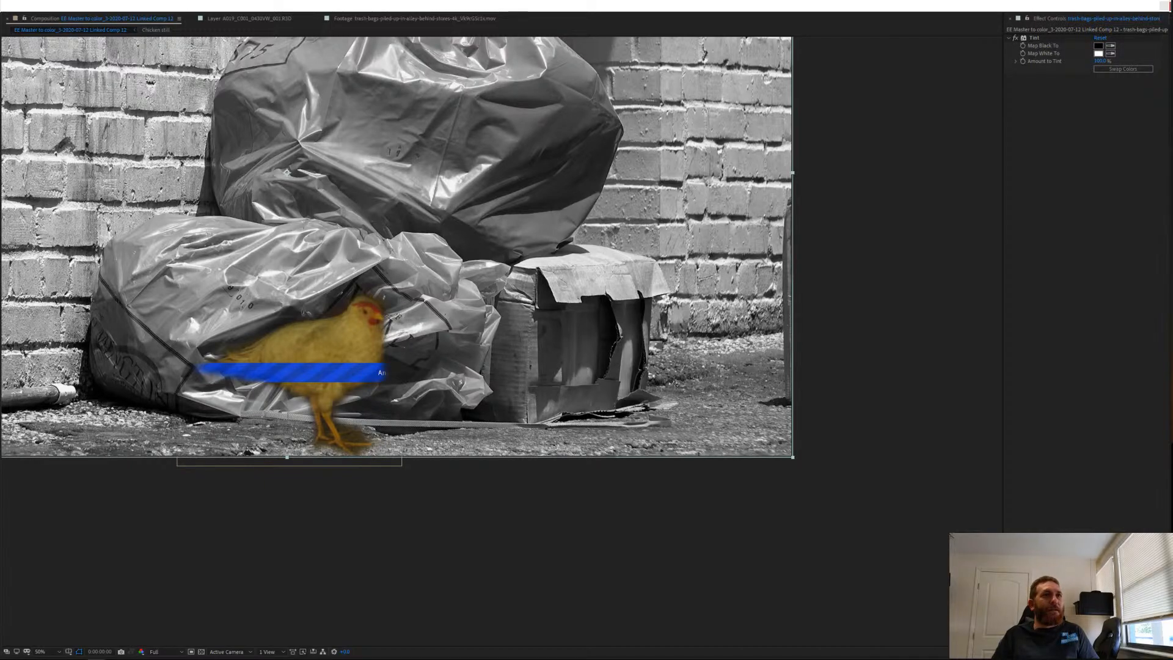
Try sampling Tint's Map Black To colour from the upper trash bag, and undo the sampled colour.
{"action": "left_click", "coordinate": [1109, 47]}
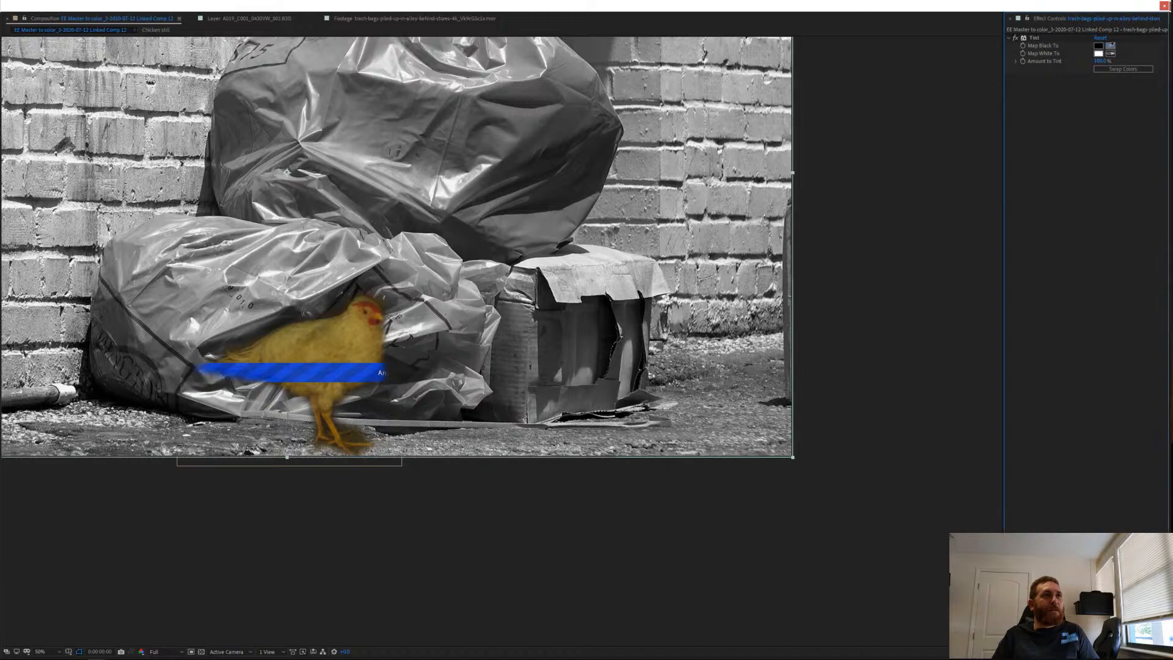
{"action": "left_click", "coordinate": [578, 108]}
{"action": "key", "text": "ctrl+z"}
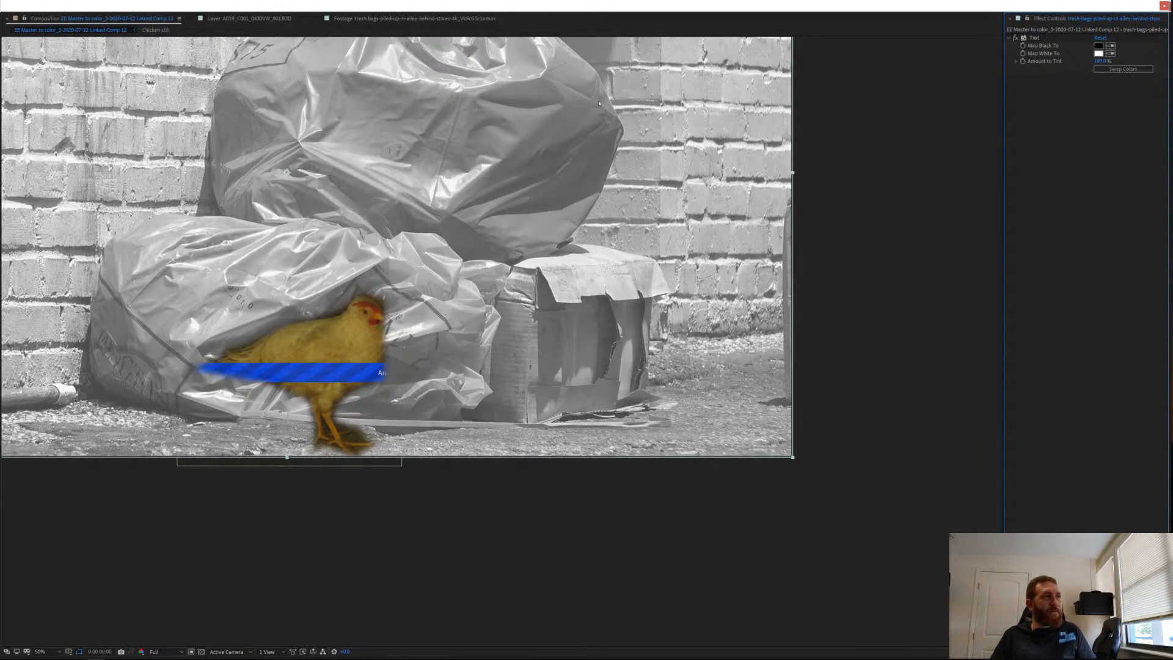
{"action": "left_click", "coordinate": [1101, 60]}
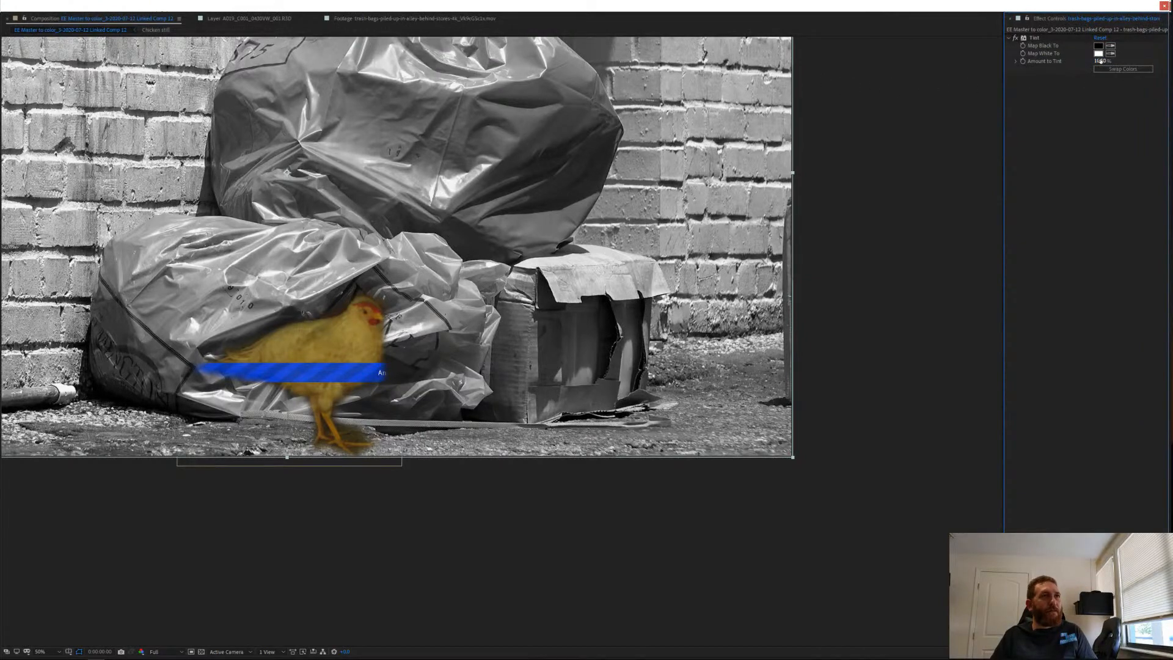
{"action": "left_click", "coordinate": [1099, 61]}
{"action": "key", "text": "Return"}
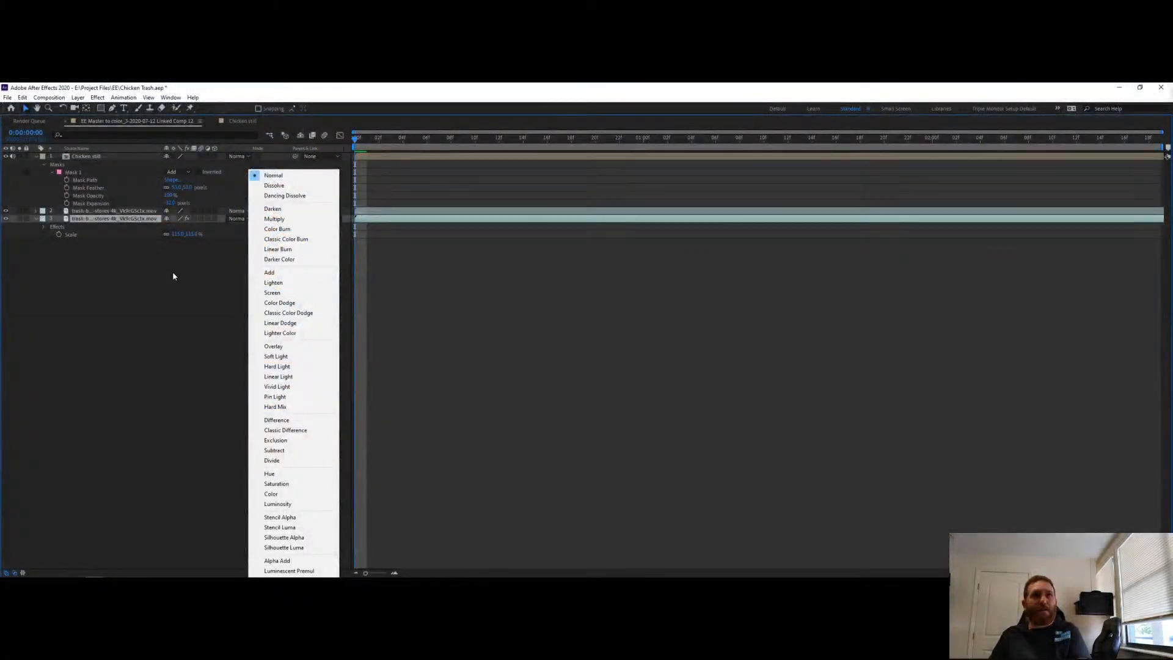
Rename the lowest trash-bag footage layer, which carries the Tint effect, as Trash Tint.
{"action": "left_click", "coordinate": [174, 269]}
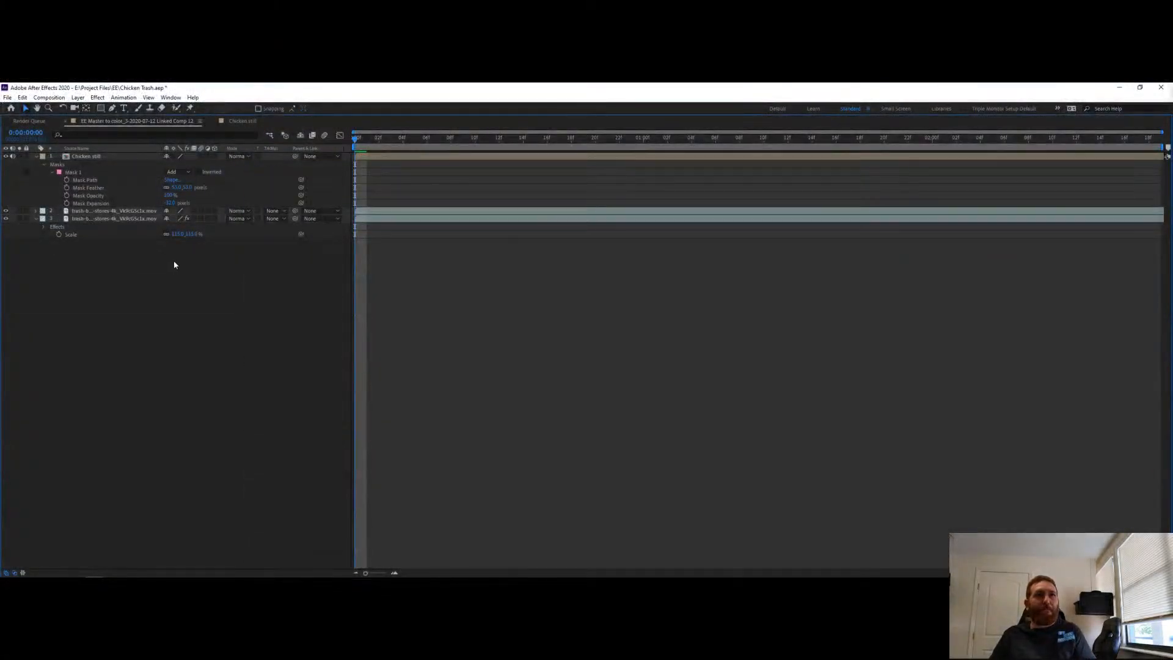
{"action": "left_click", "coordinate": [86, 219]}
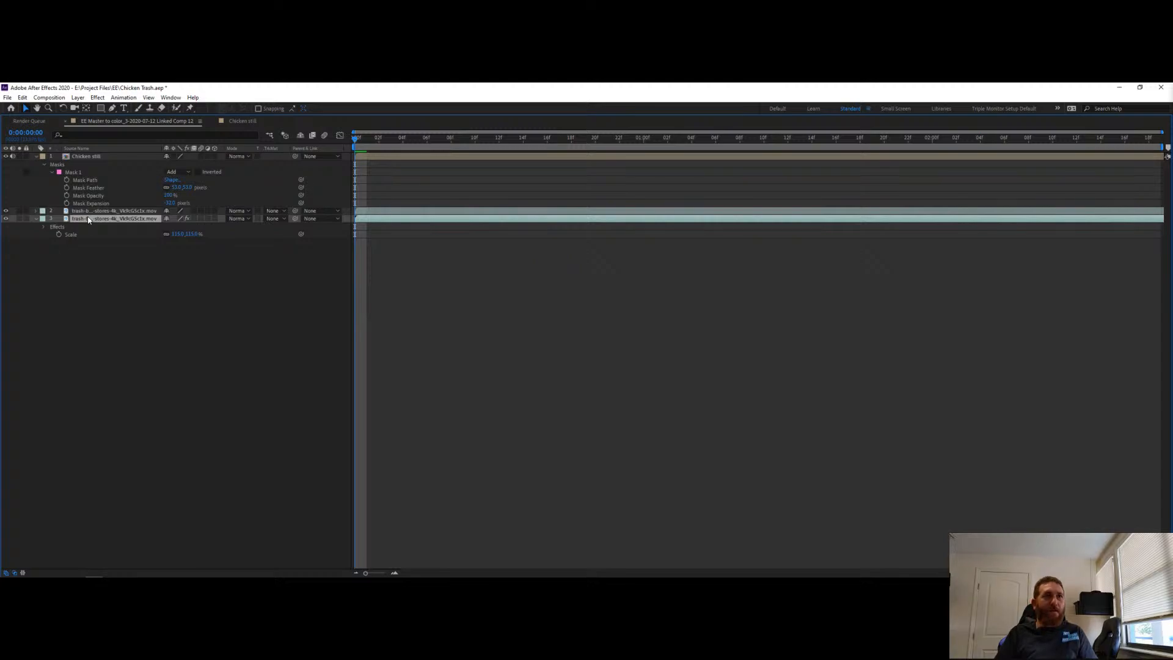
{"action": "key", "text": "r"}
{"action": "key", "text": "Return"}
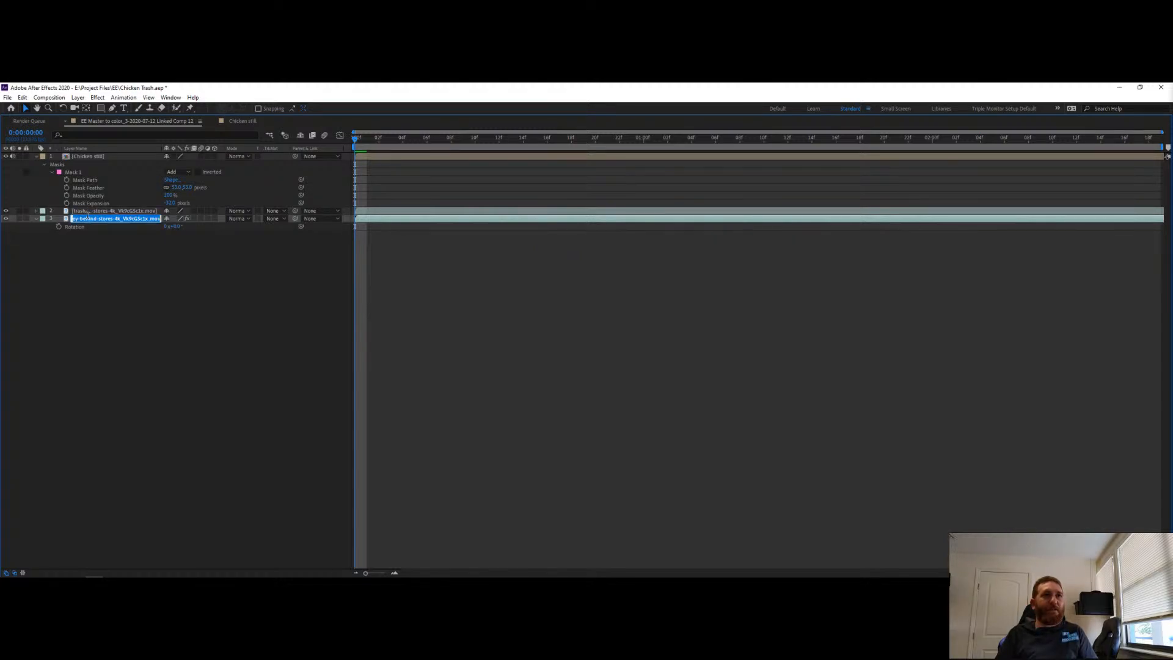
{"action": "type", "text": "Trash T"}
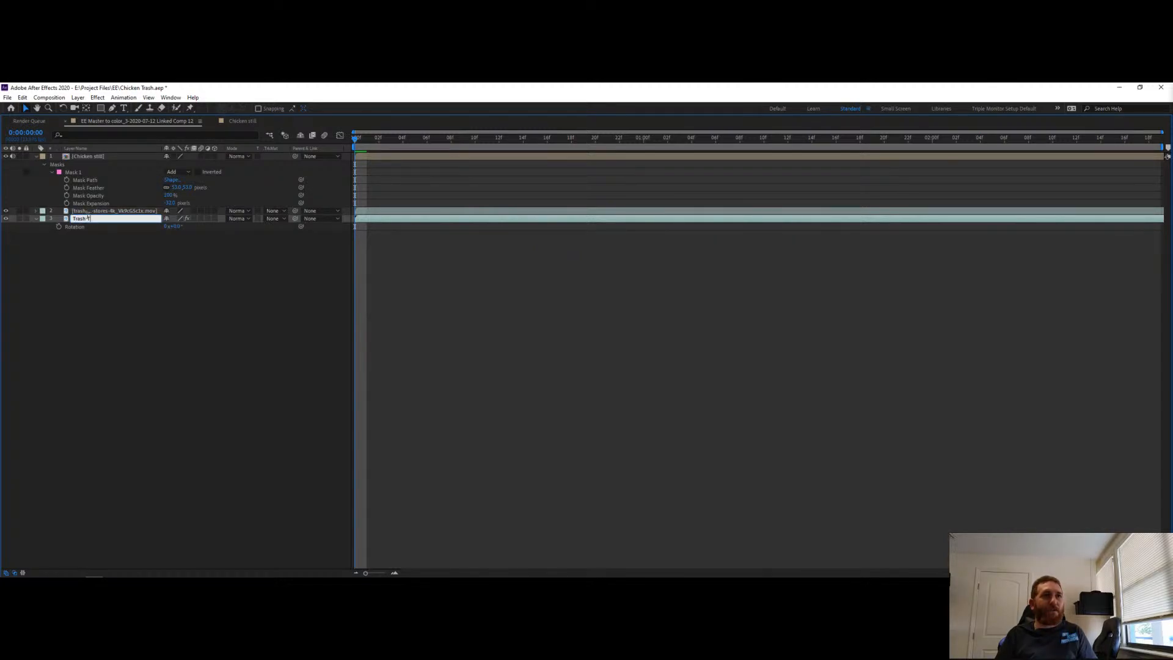
{"action": "type", "text": "int"}
{"action": "key", "text": "Return"}
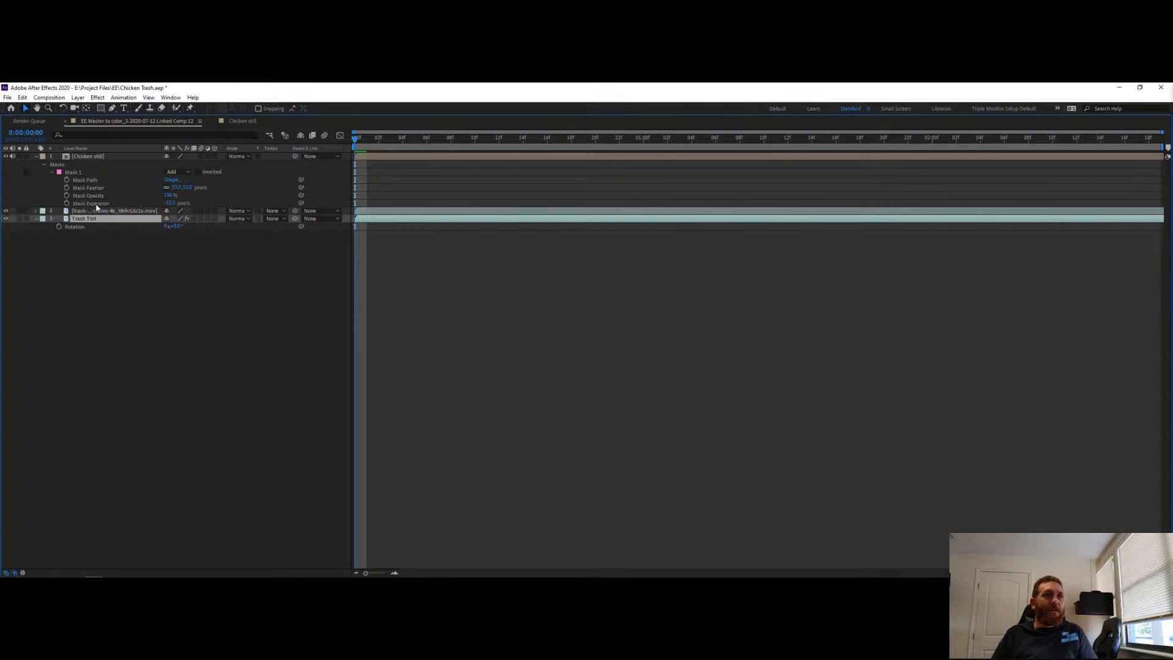
Rename the trash-bag layer above Trash Tint as Trash Night shot and set its blending mode to Overlay.
{"action": "left_click", "coordinate": [97, 210]}
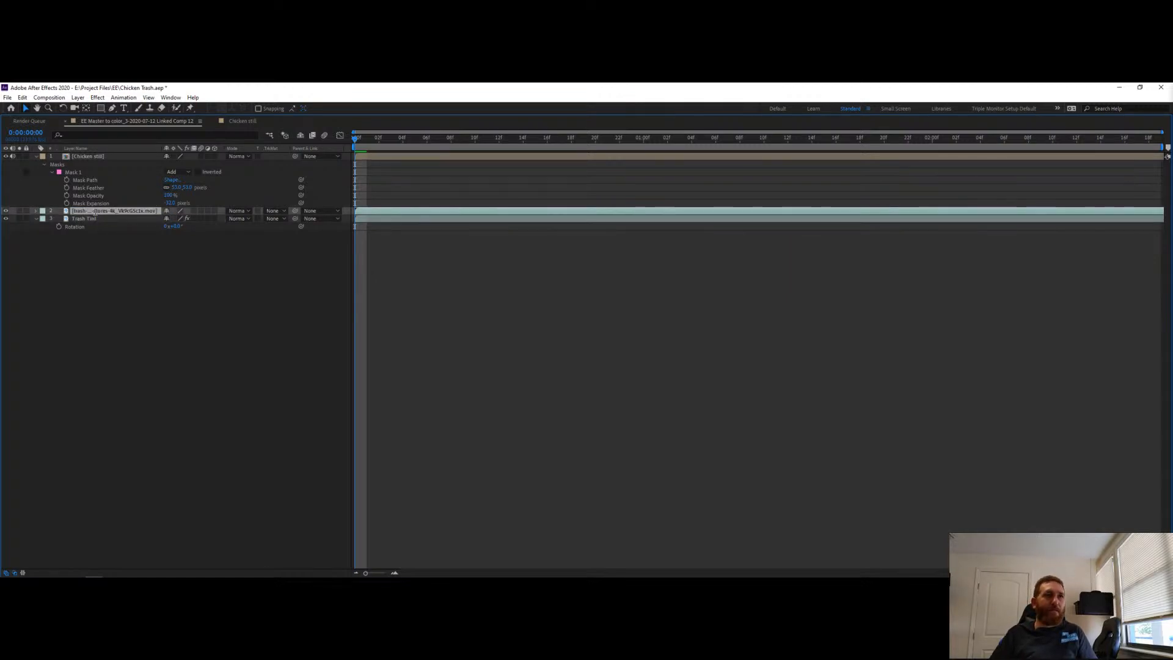
{"action": "key", "text": "Return"}
{"action": "type", "text": "Trash"}
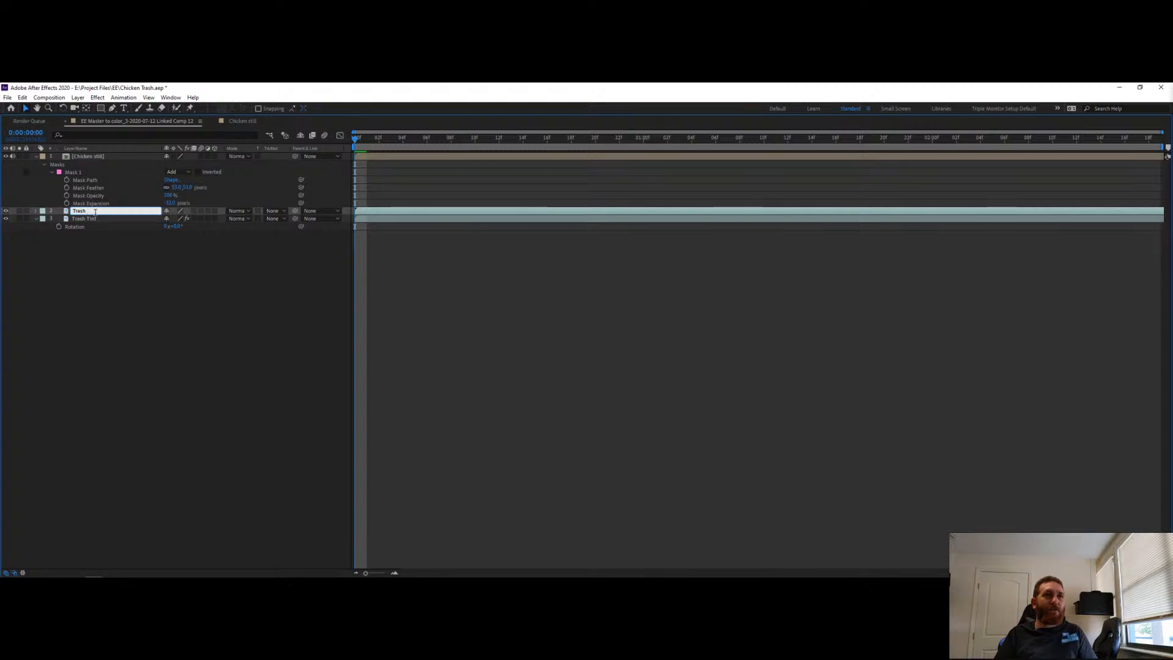
{"action": "type", "text": " Night shot"}
{"action": "key", "text": "Return"}
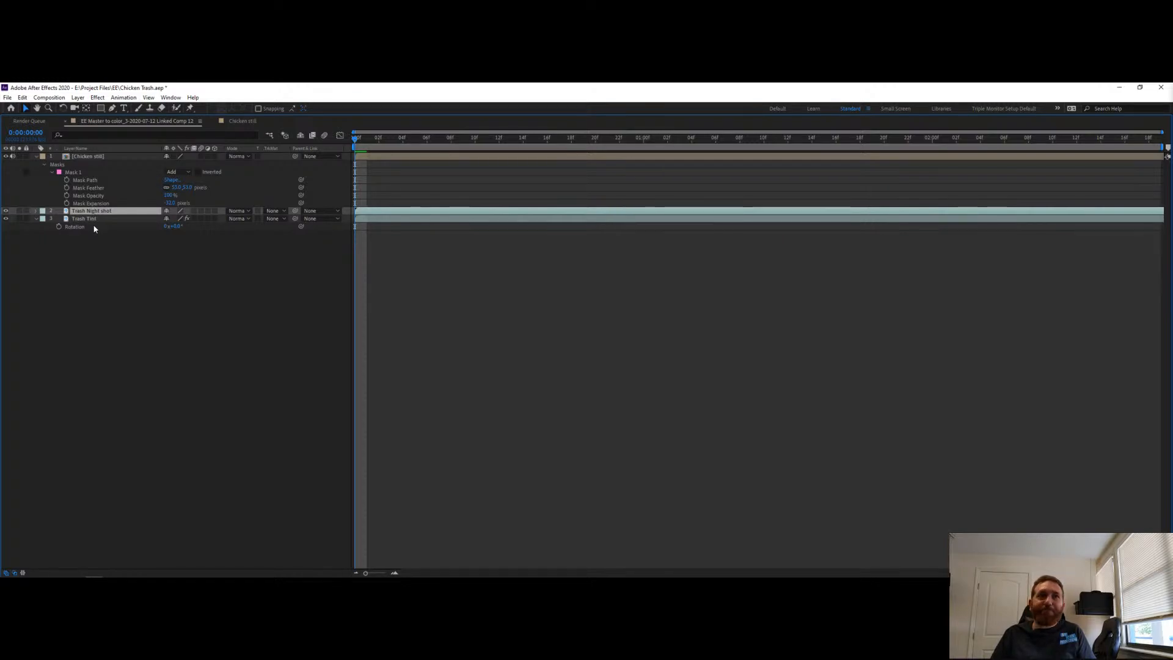
{"action": "left_click", "coordinate": [244, 210]}
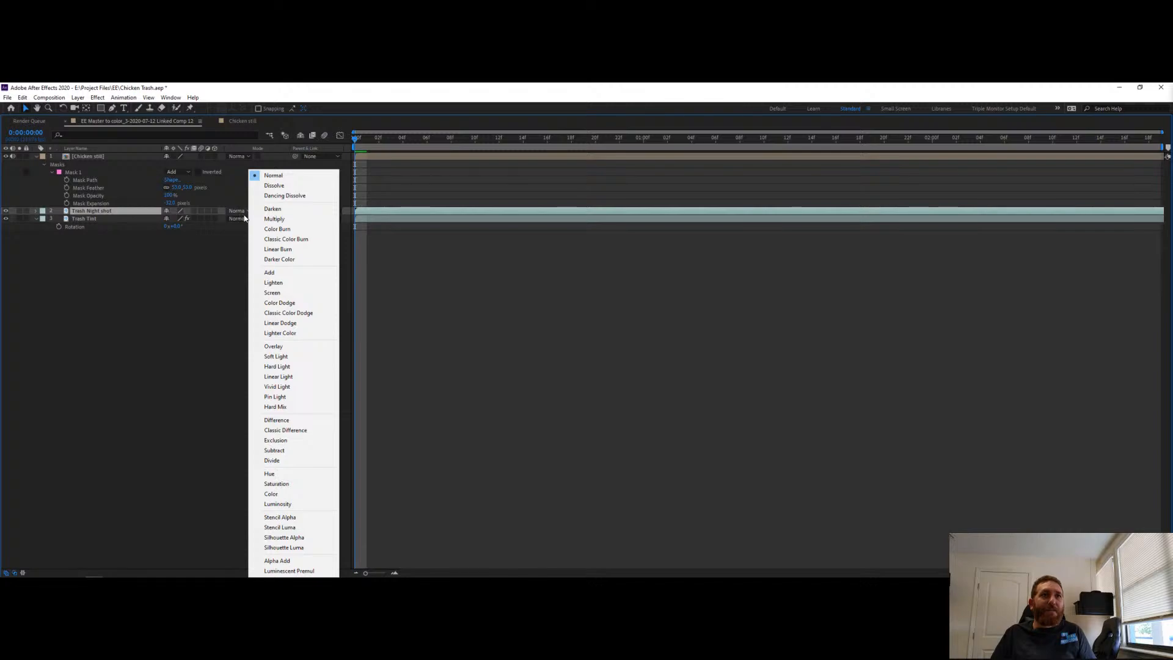
{"action": "left_click", "coordinate": [280, 346]}
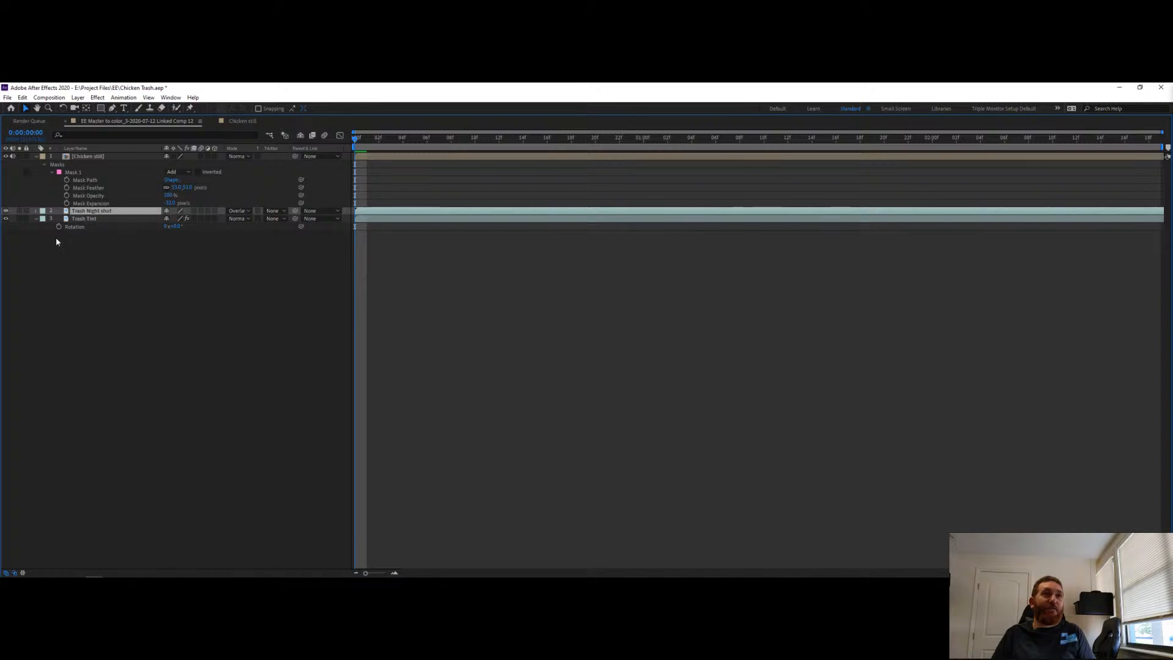
Apply the Lumetri Color effect to the Trash Night shot layer and expand its Basic Correction settings.
{"action": "key", "text": "ctrl+space"}
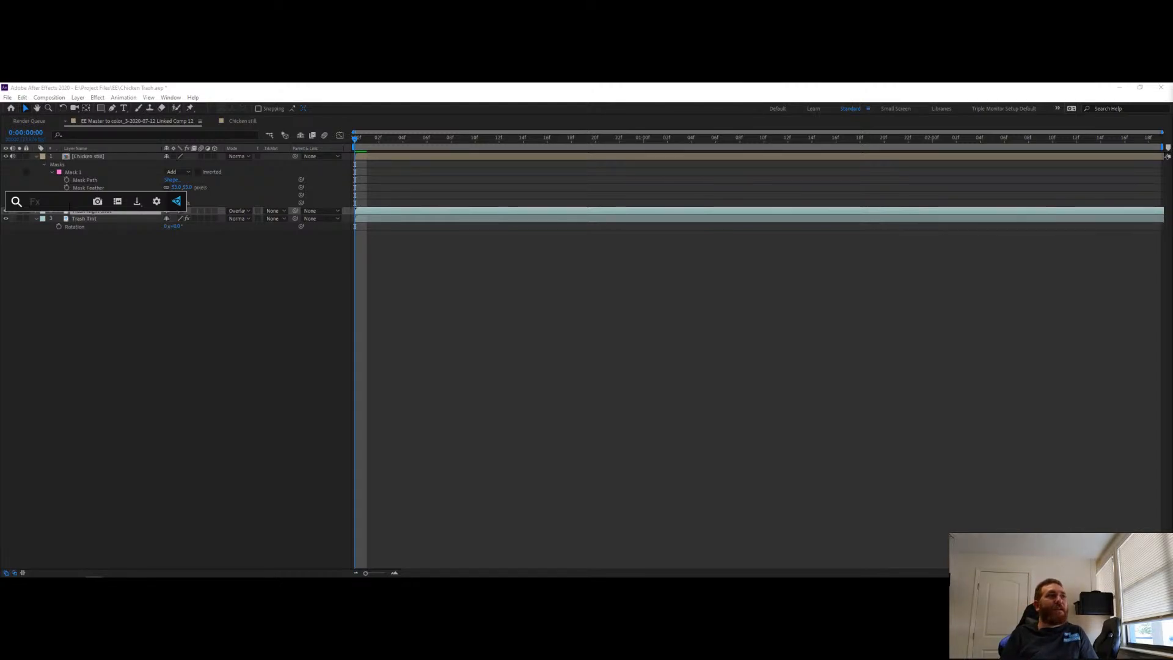
{"action": "type", "text": "lum"}
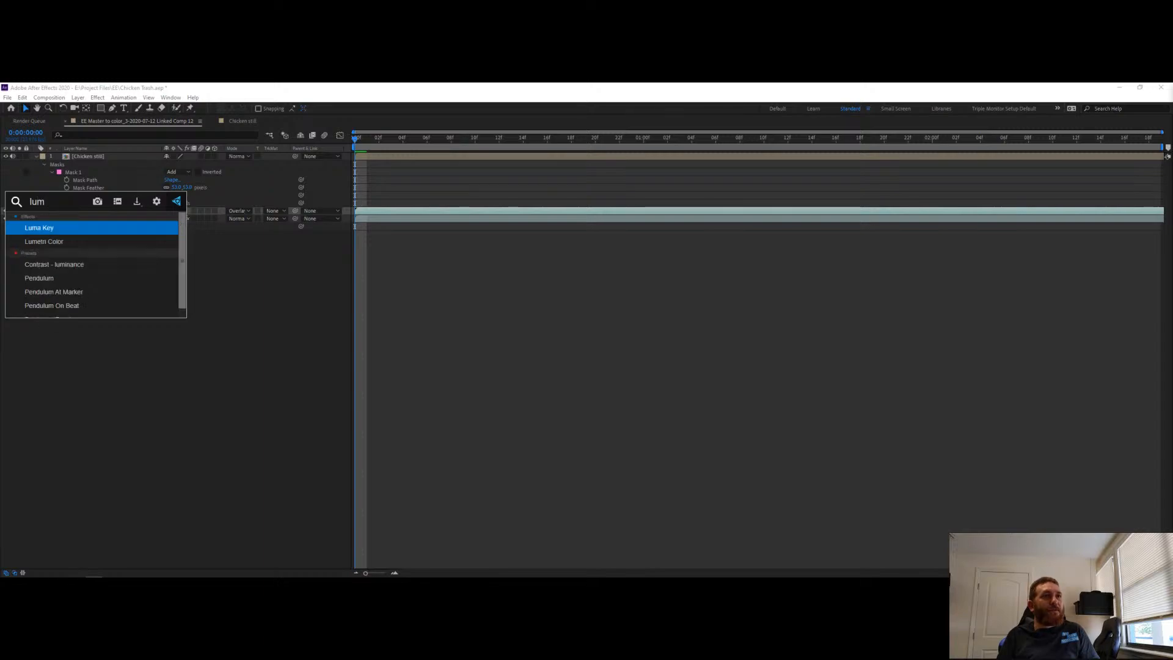
{"action": "type", "text": "a"}
{"action": "key", "text": "Return"}
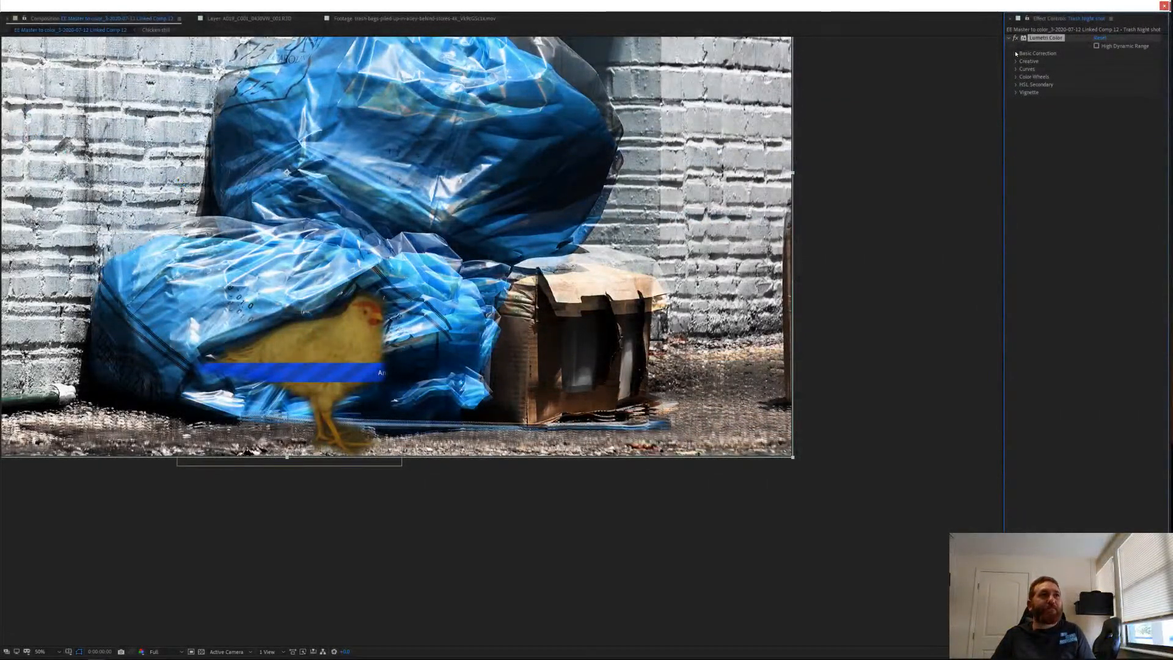
{"action": "left_click", "coordinate": [1016, 54]}
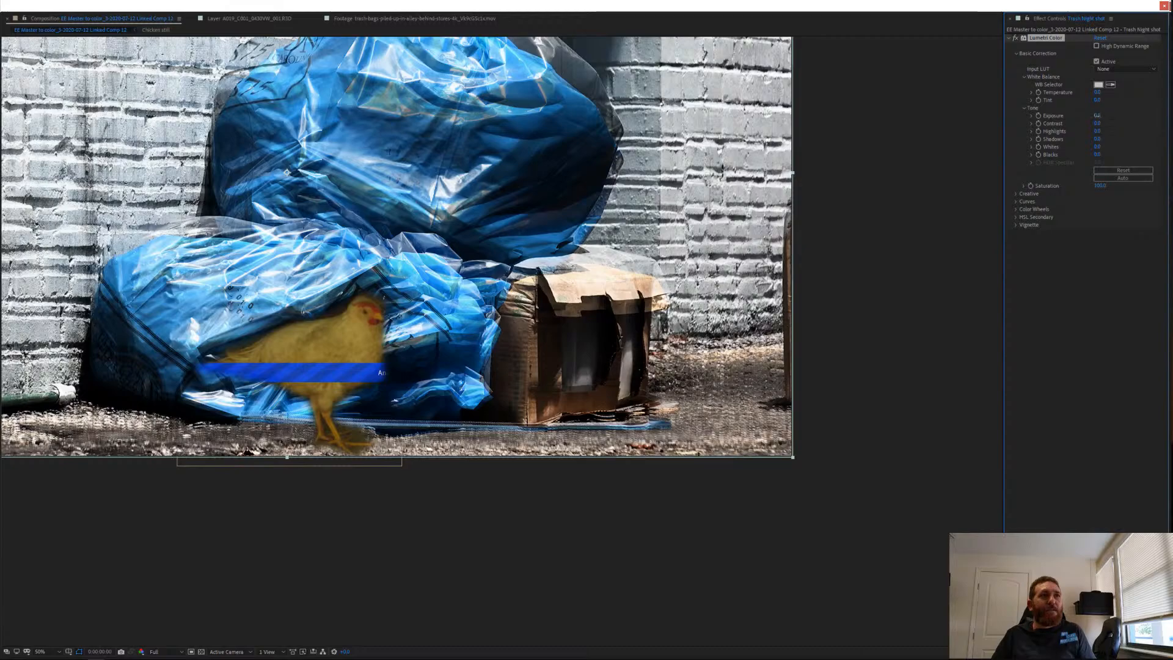
Lower the Lumetri exposure of the Trash Night shot layer and shift its temperature first cooler and finally to a warm value.
{"action": "left_click_drag", "start_coordinate": [1097, 115], "coordinate": [1095, 119]}
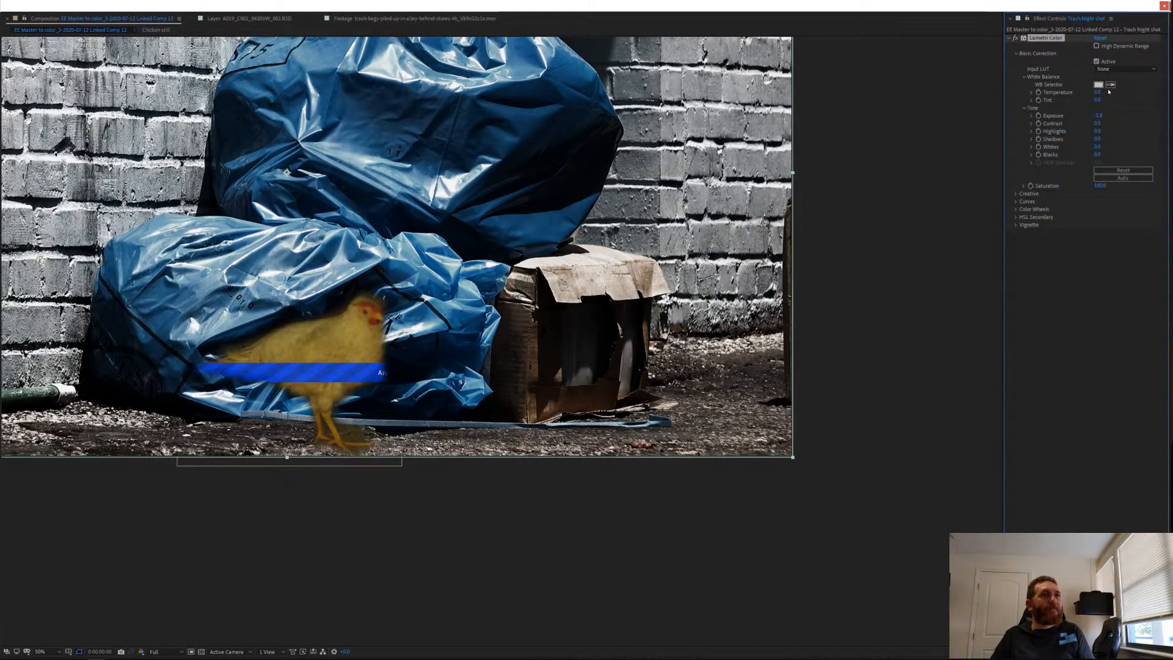
{"action": "left_click_drag", "start_coordinate": [1096, 91], "coordinate": [1075, 91]}
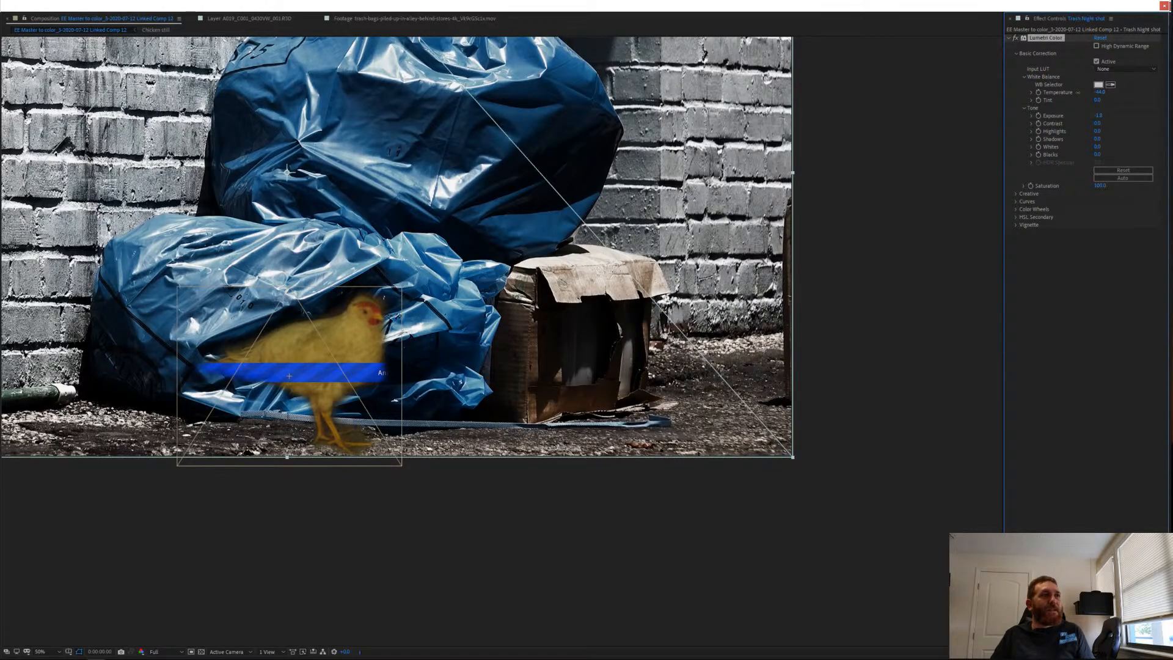
{"action": "left_click_drag", "start_coordinate": [1076, 92], "coordinate": [1082, 96]}
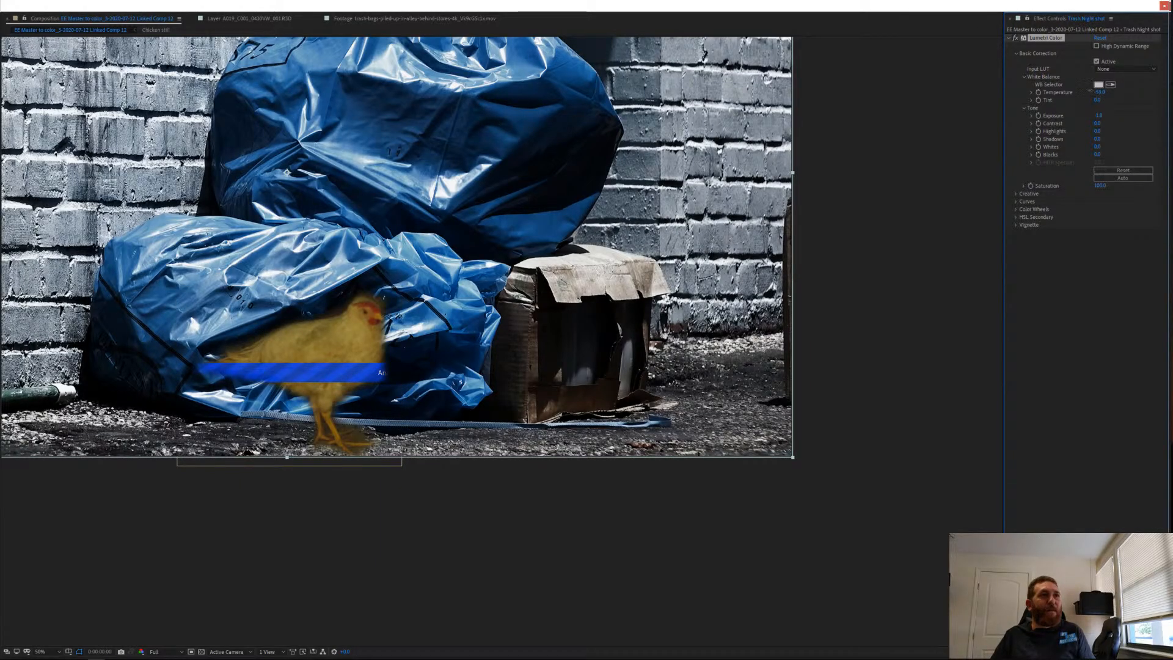
{"action": "left_click_drag", "start_coordinate": [1098, 91], "coordinate": [1084, 90]}
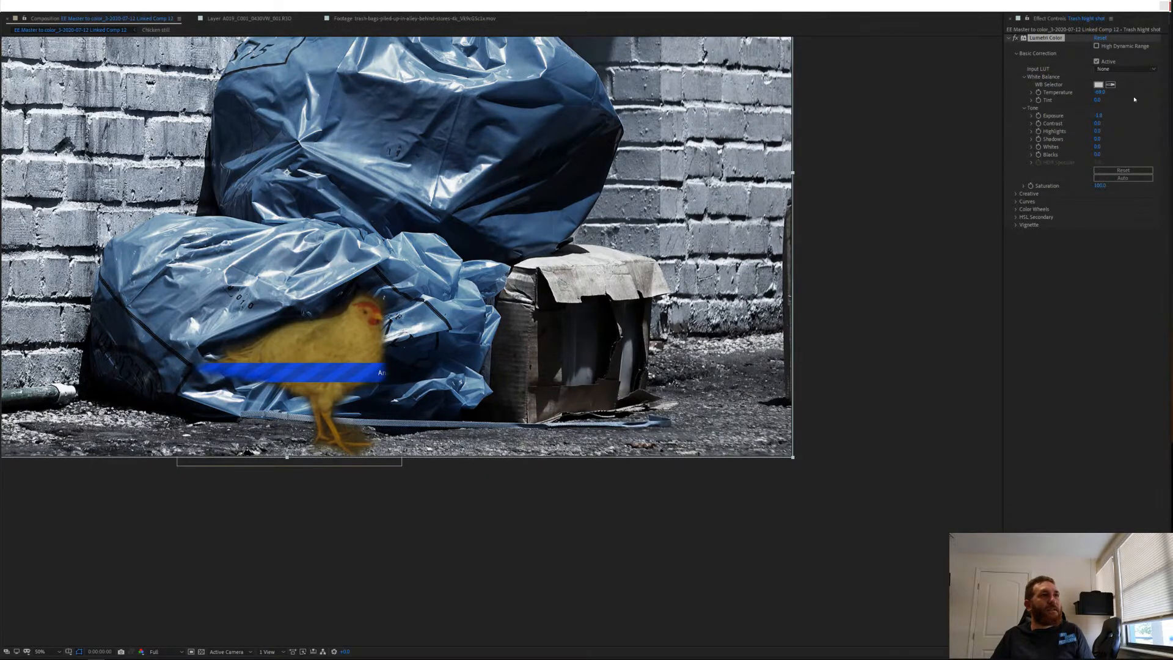
{"action": "left_click_drag", "start_coordinate": [1098, 115], "coordinate": [1084, 117]}
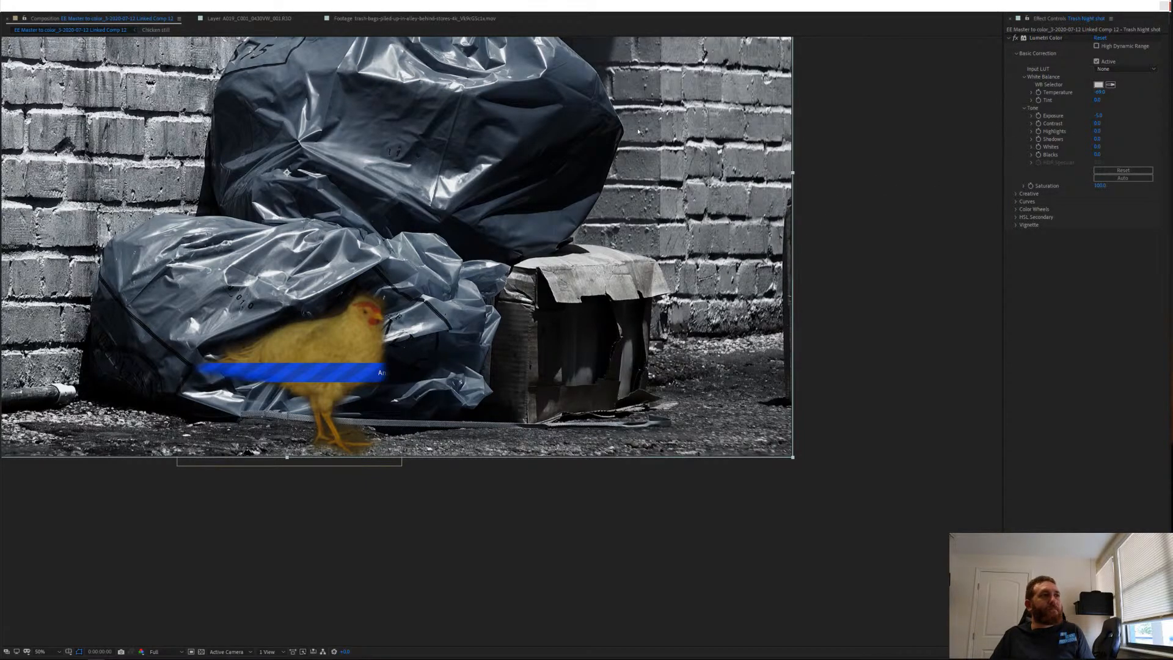
{"action": "mouse_move", "coordinate": [1099, 93]}
{"action": "left_mouse_down"}
{"action": "mouse_move", "coordinate": [1164, 92]}
{"action": "mouse_move", "coordinate": [1050, 104]}
{"action": "mouse_move", "coordinate": [1117, 92]}
{"action": "left_mouse_up"}
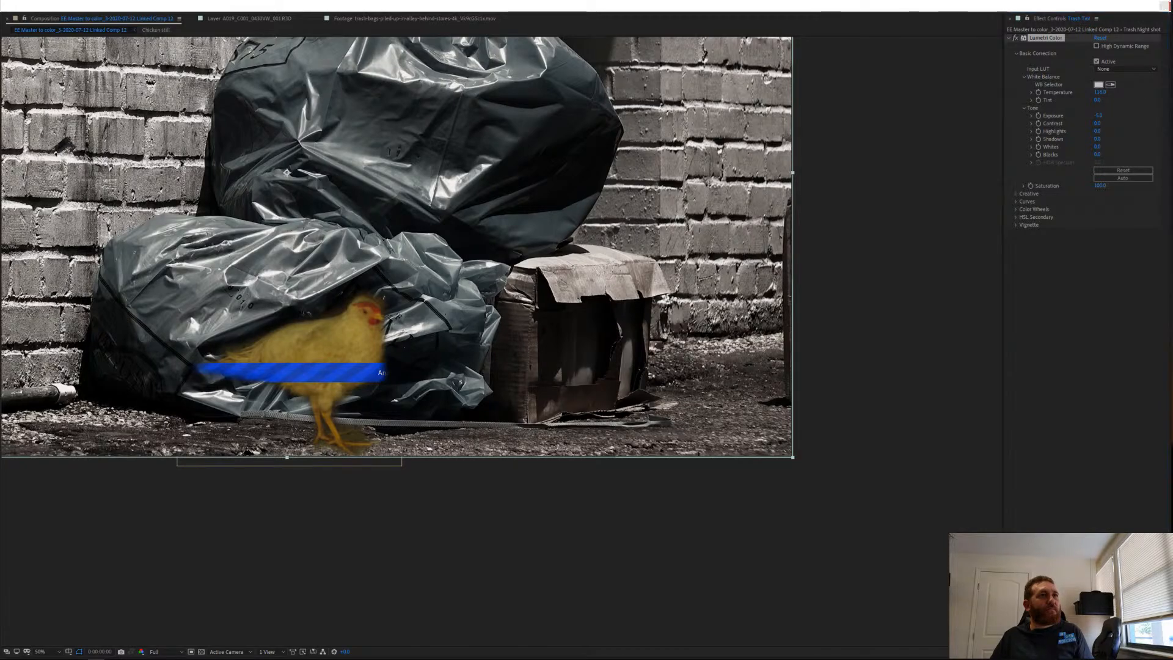
Reduce the Amount to Tint on the Trash Tint layer and return from the Chicken still comp to the main composition.
{"action": "left_click_drag", "start_coordinate": [1100, 61], "coordinate": [1087, 62]}
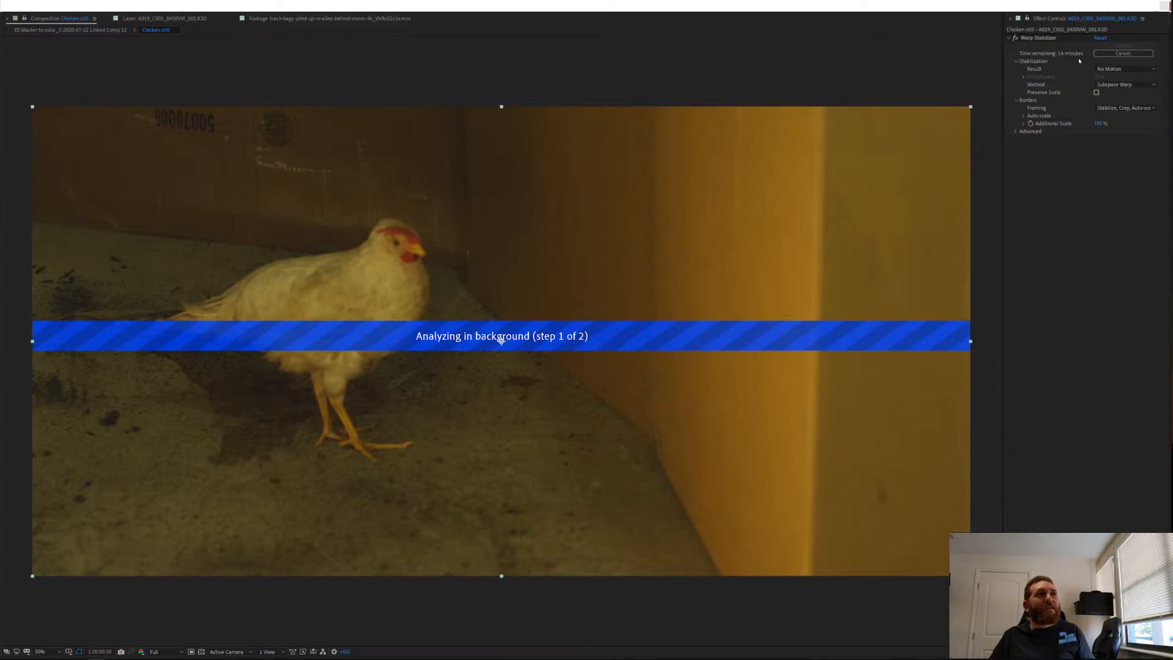
{"action": "key", "text": "shift+Escape"}
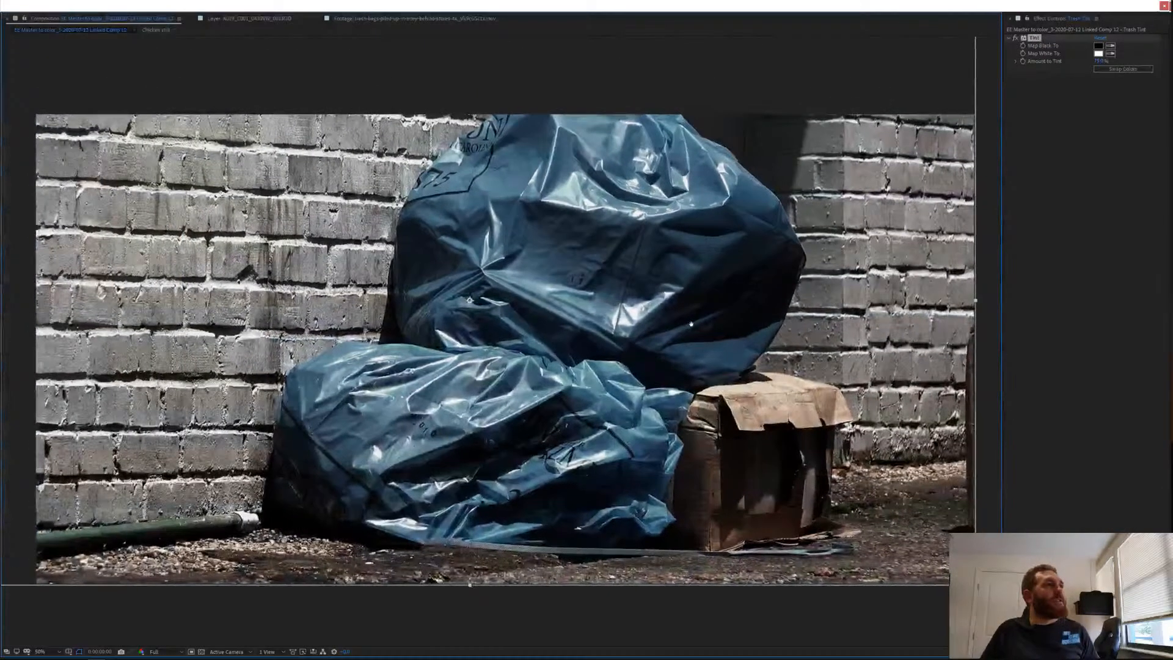
Set the Map White To colour of the Trash Night shot layer's Tint effect to a saturated green.
{"action": "left_click_drag", "start_coordinate": [691, 324], "coordinate": [682, 324]}
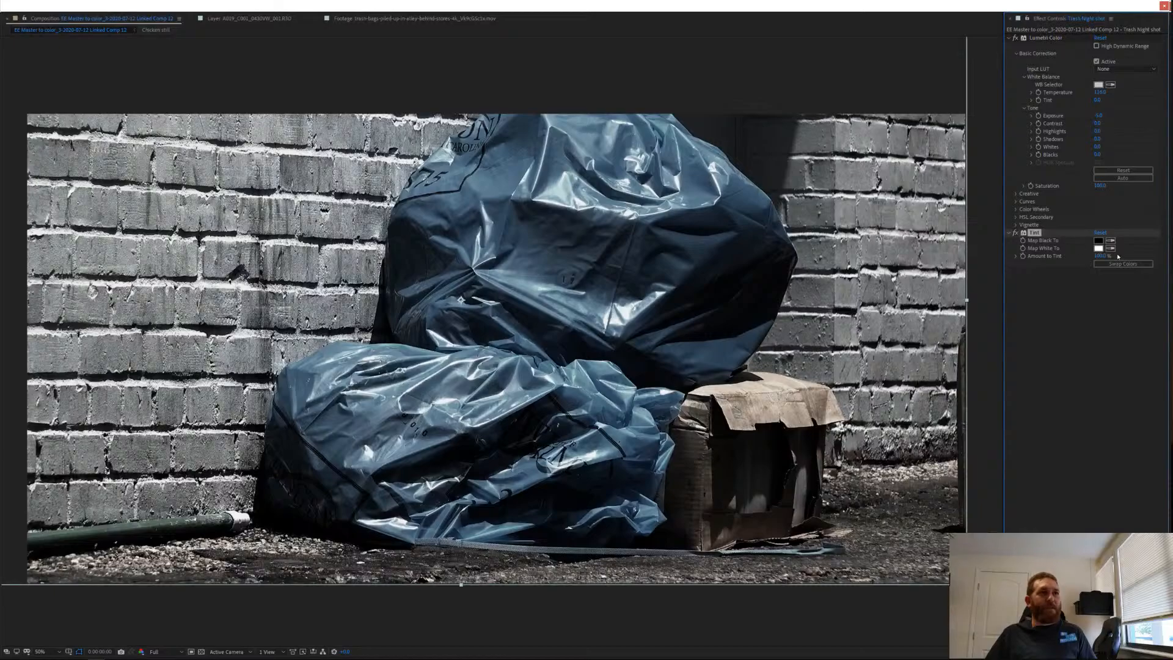
{"action": "left_click", "coordinate": [1098, 248]}
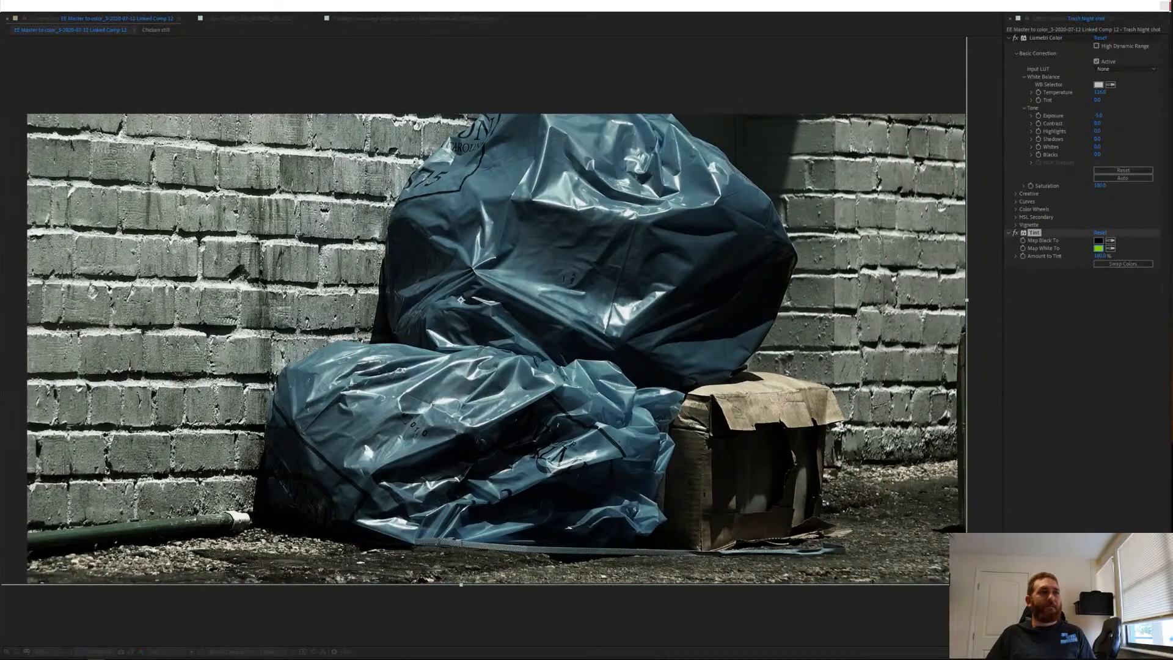
{"action": "key", "text": "Return"}
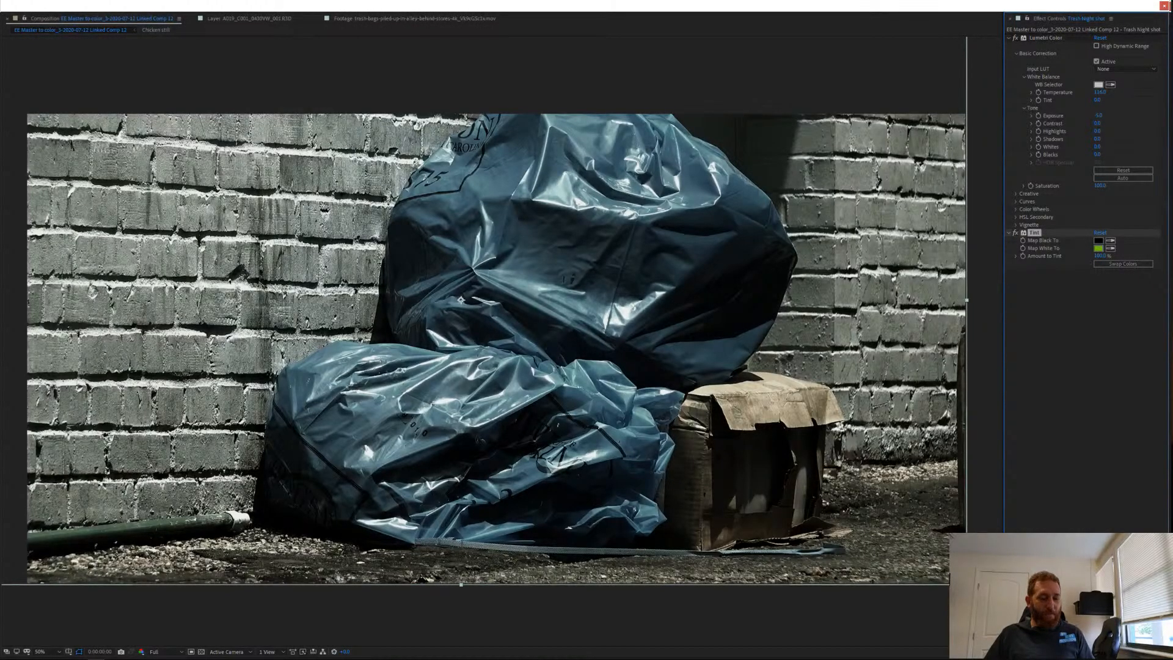
Undo the extra Tint copy and duplicate the Trash Night shot layer instead, naming the copy Trash Night shot 2.
{"action": "key", "text": "ctrl+d"}
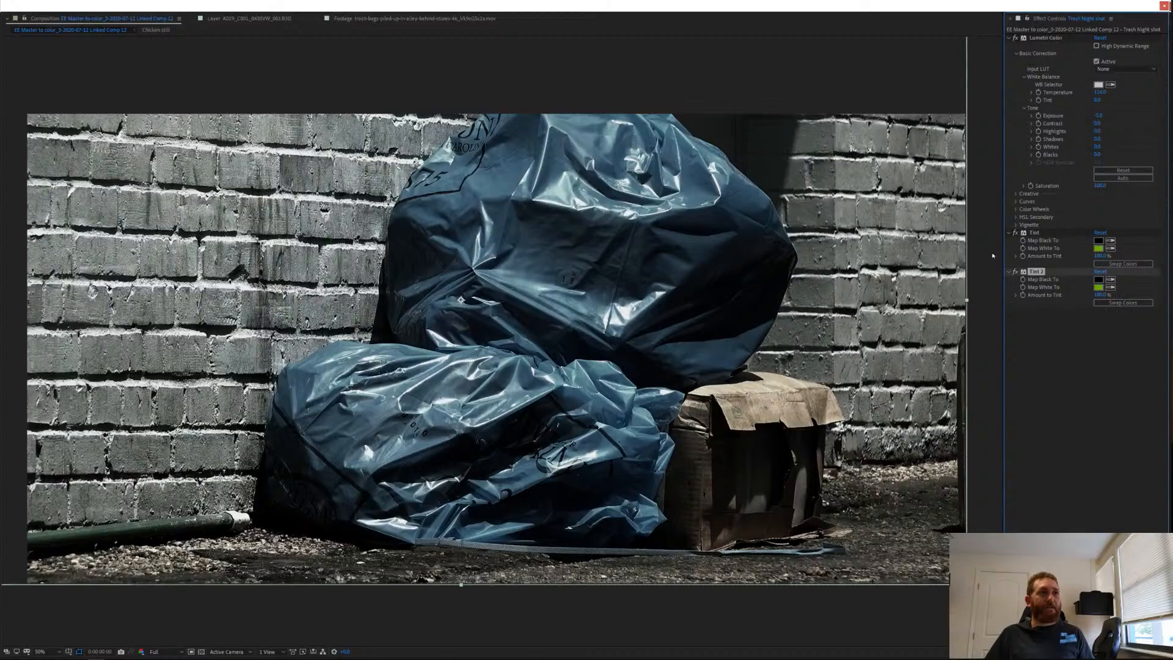
{"action": "key", "text": "ctrl+z"}
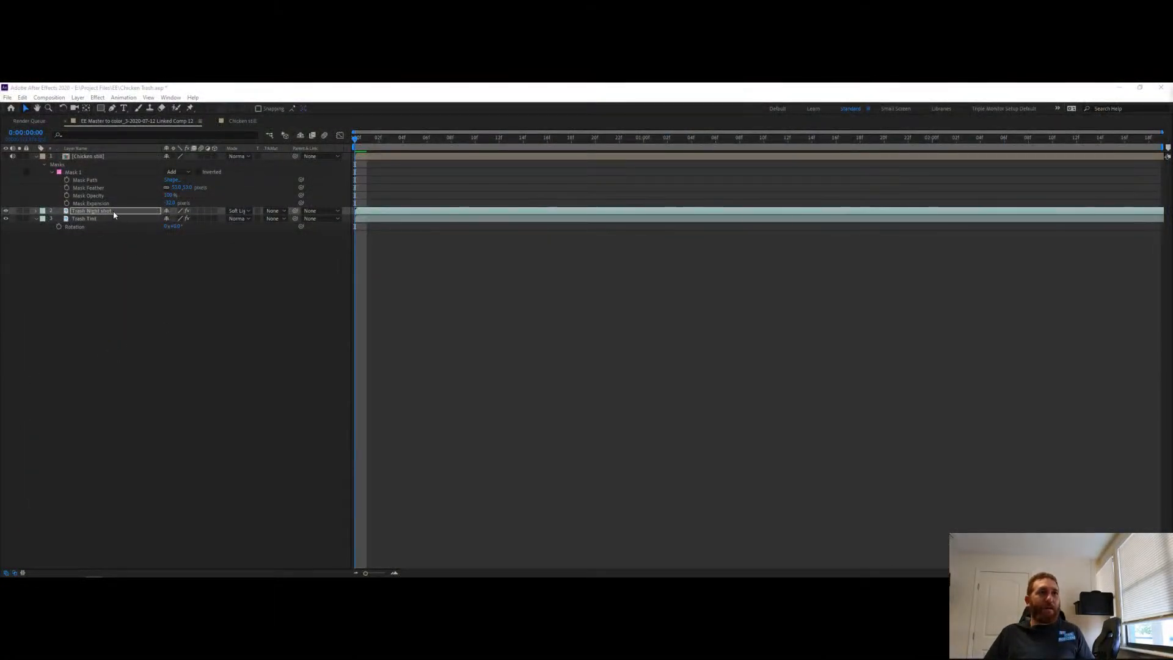
{"action": "key", "text": "ctrl+d"}
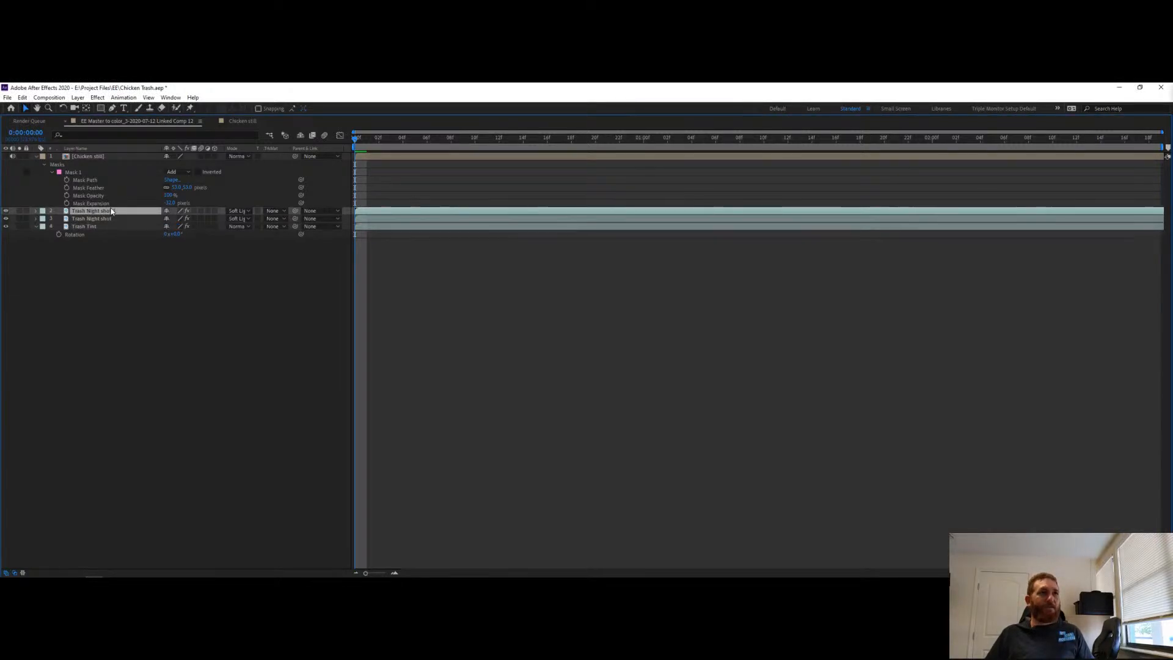
{"action": "type", "text": "2"}
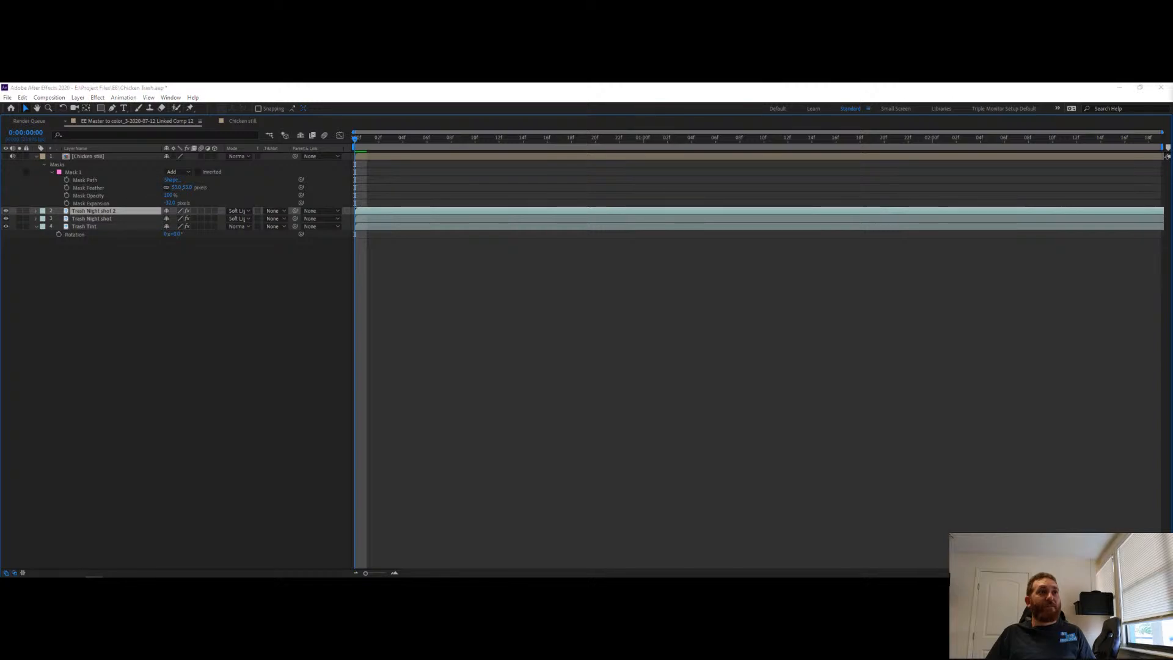
{"action": "key", "text": "Return"}
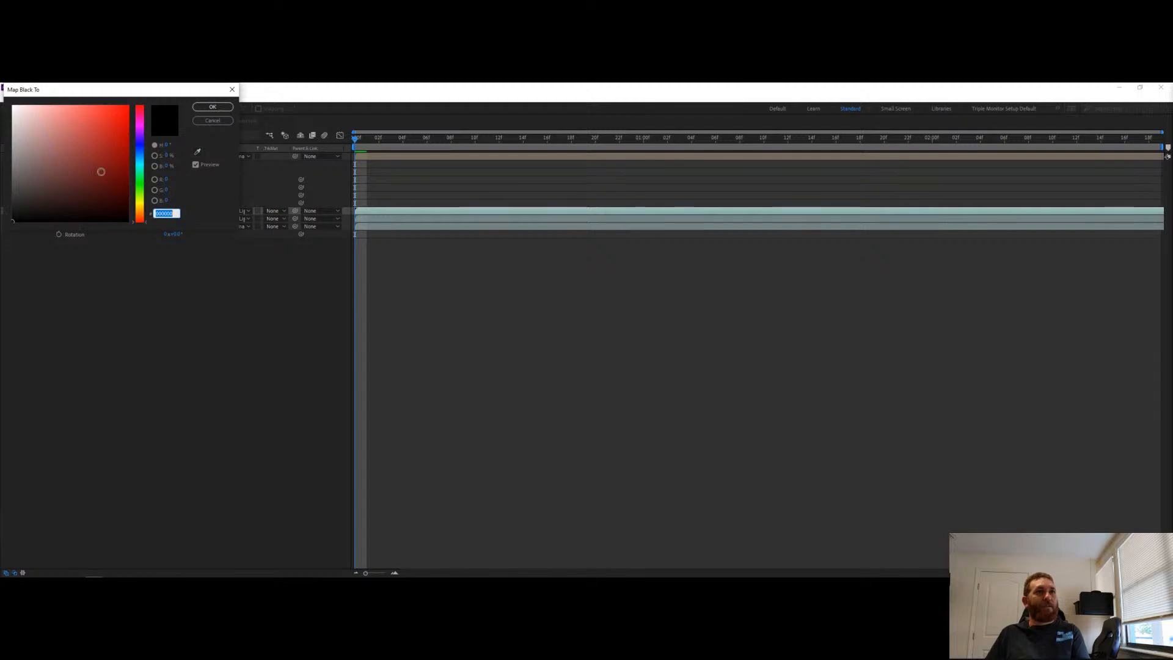
Set Map Black To in the Tint of Trash Night shot 2 to dark purple, hue 270°, saturation 100%, brightness 20%.
{"action": "left_click", "coordinate": [122, 171]}
{"action": "left_click_drag", "start_coordinate": [125, 173], "coordinate": [127, 198]}
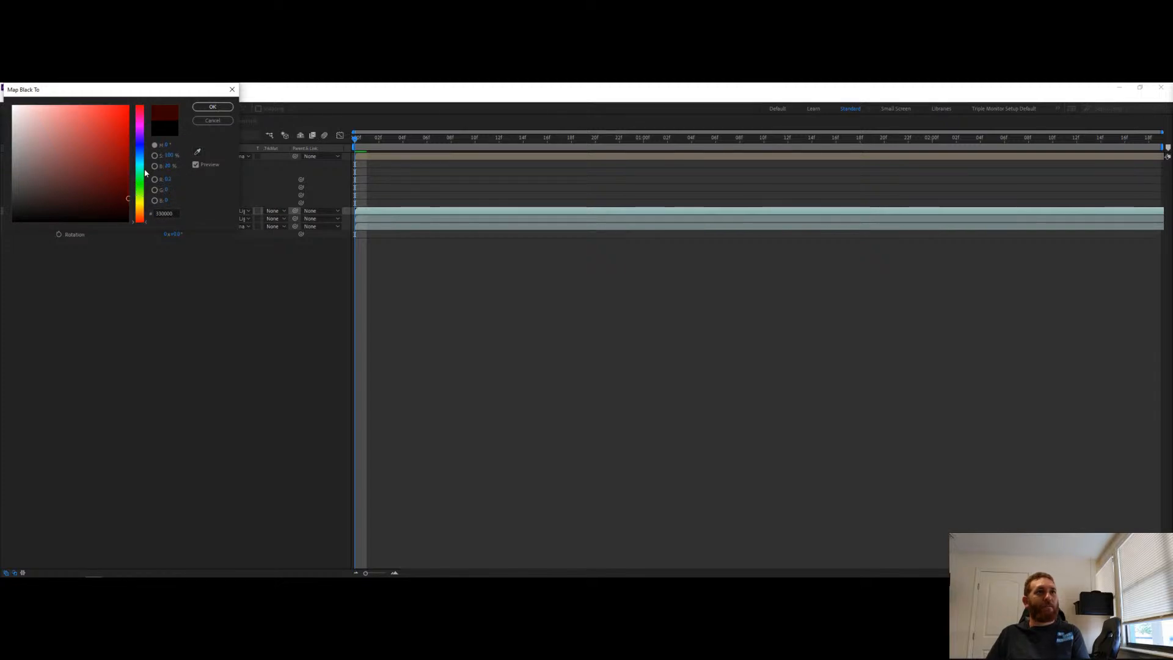
{"action": "left_click_drag", "start_coordinate": [144, 148], "coordinate": [139, 138]}
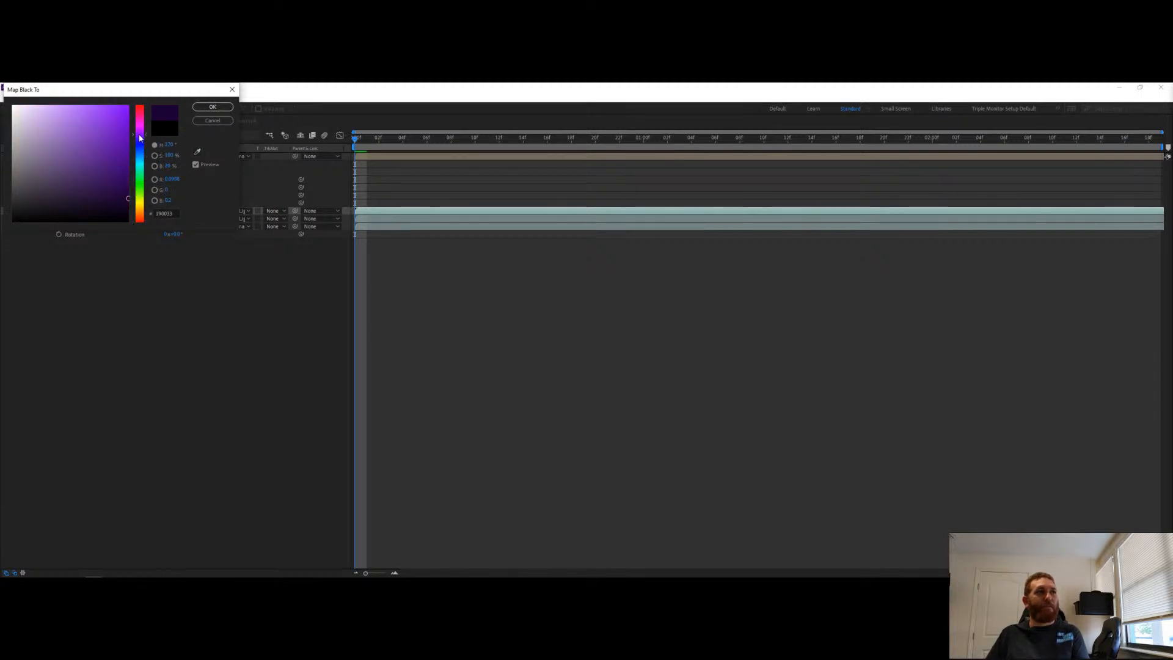
{"action": "left_click", "coordinate": [213, 107]}
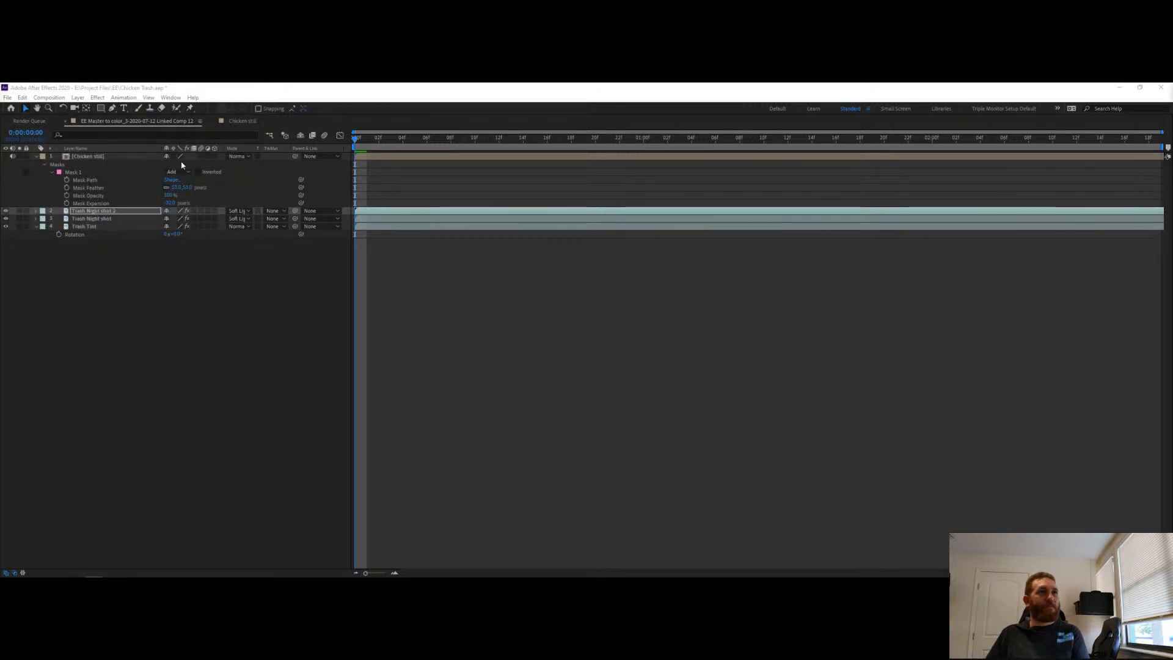
Compare the image with the Trash Night shot layer hidden and shown, and check its blend mode and Map White To colour.
{"action": "left_click", "coordinate": [238, 219]}
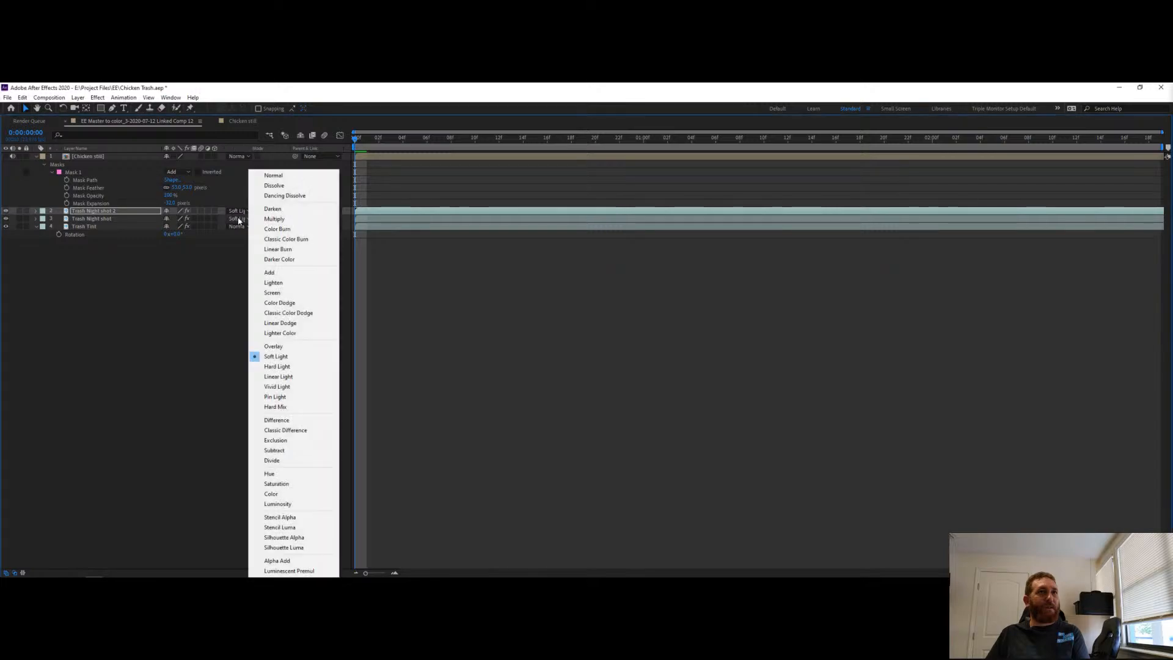
{"action": "left_click", "coordinate": [146, 256]}
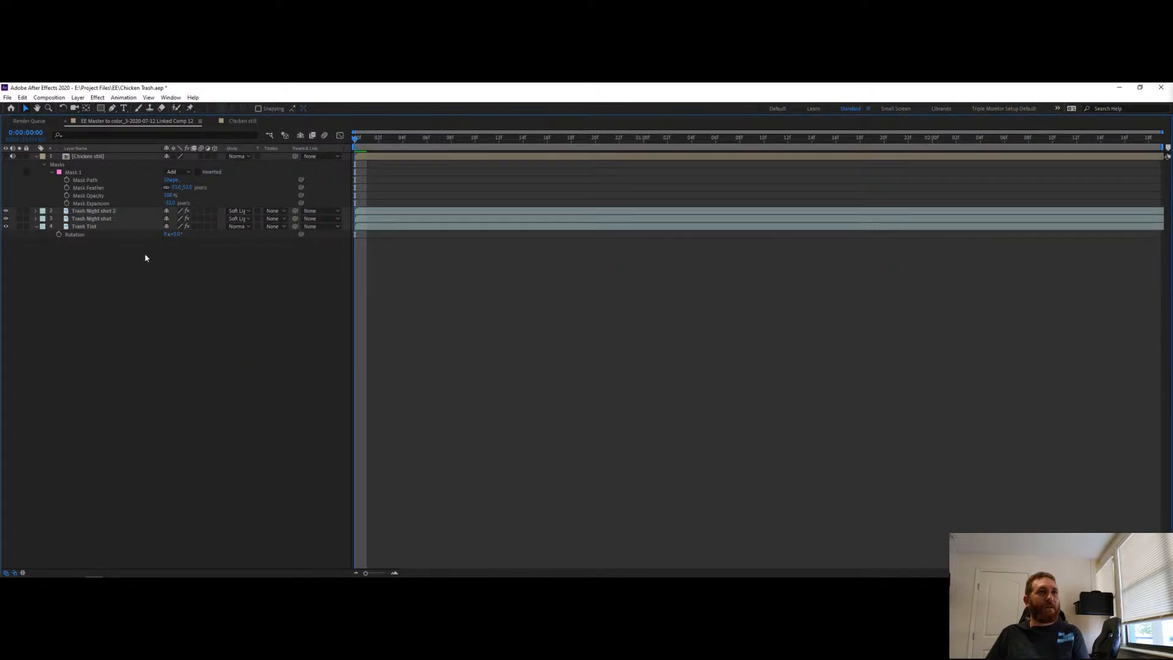
{"action": "left_click", "coordinate": [6, 218]}
{"action": "left_click", "coordinate": [7, 219]}
{"action": "left_click", "coordinate": [95, 218]}
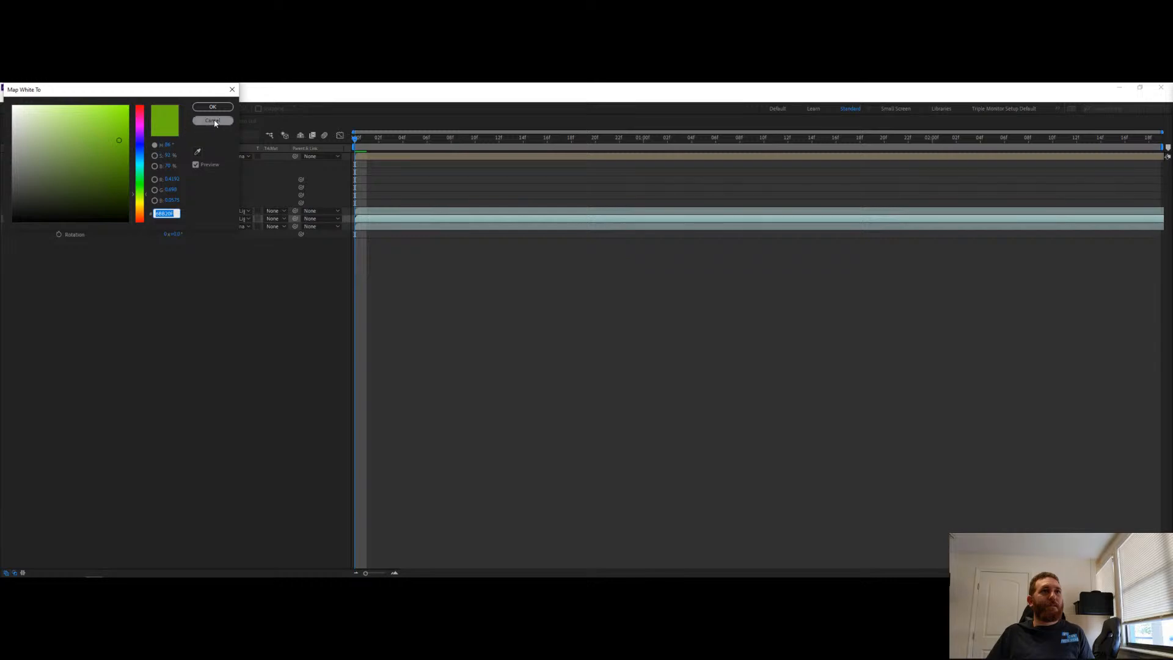
{"action": "left_click", "coordinate": [213, 121]}
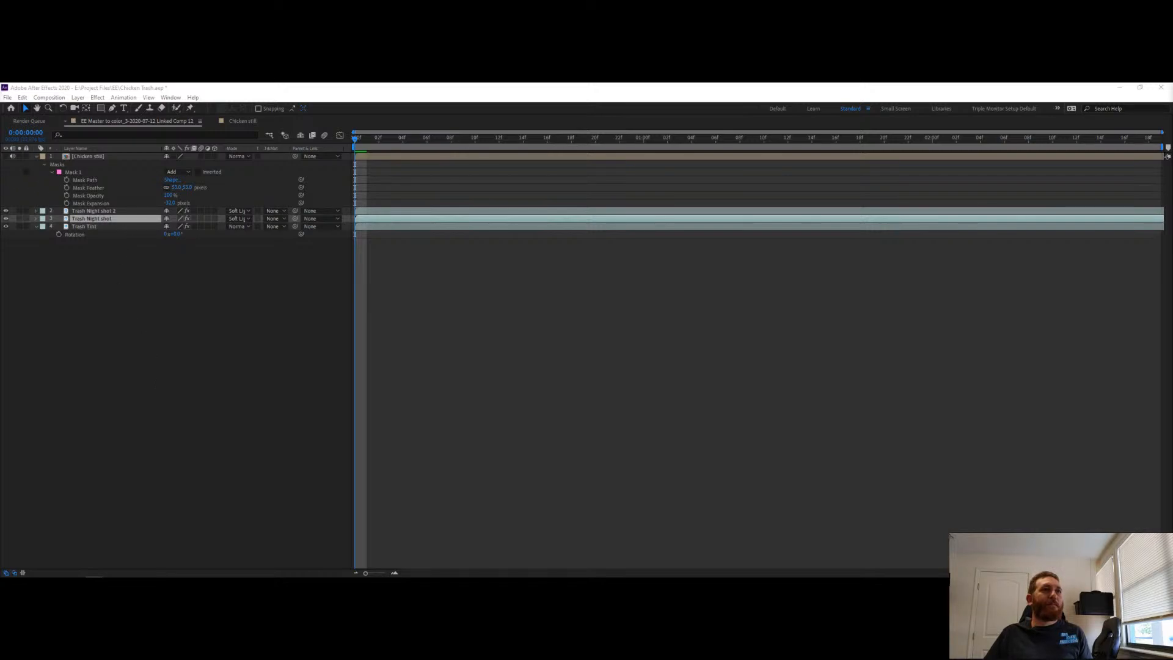
Draw a closed Pen mask on Trash Night shot 2 around the upper-left brick wall and the top of the upper trash bag.
{"action": "left_click", "coordinate": [97, 212]}
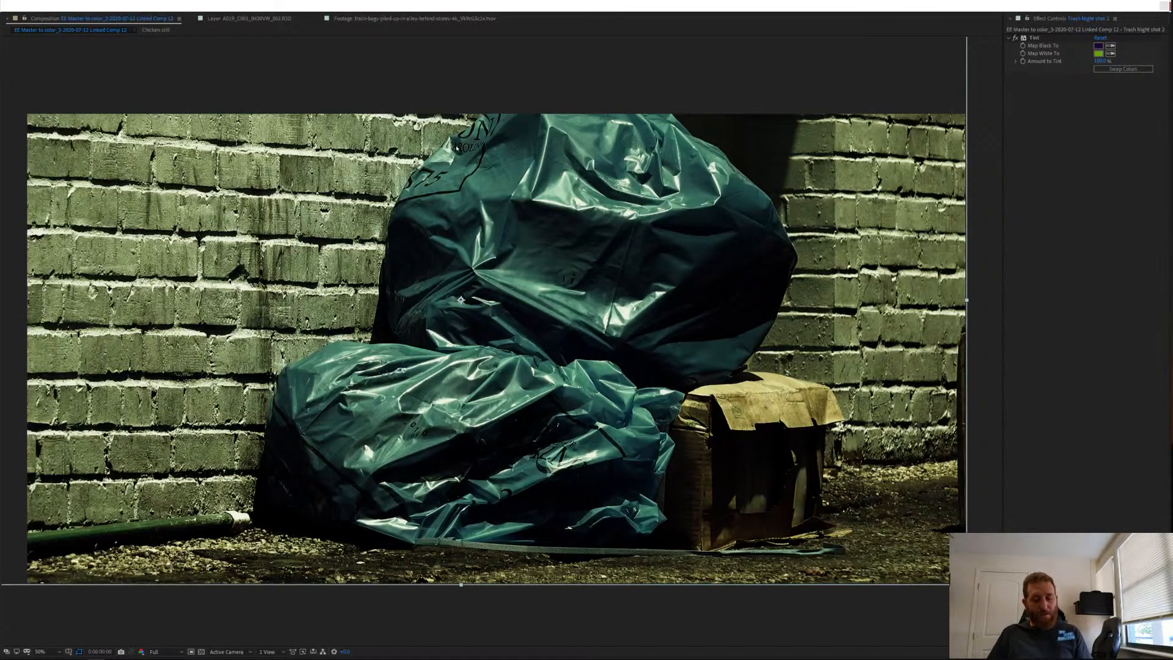
{"action": "left_click", "coordinate": [568, 94]}
{"action": "left_click", "coordinate": [580, 179]}
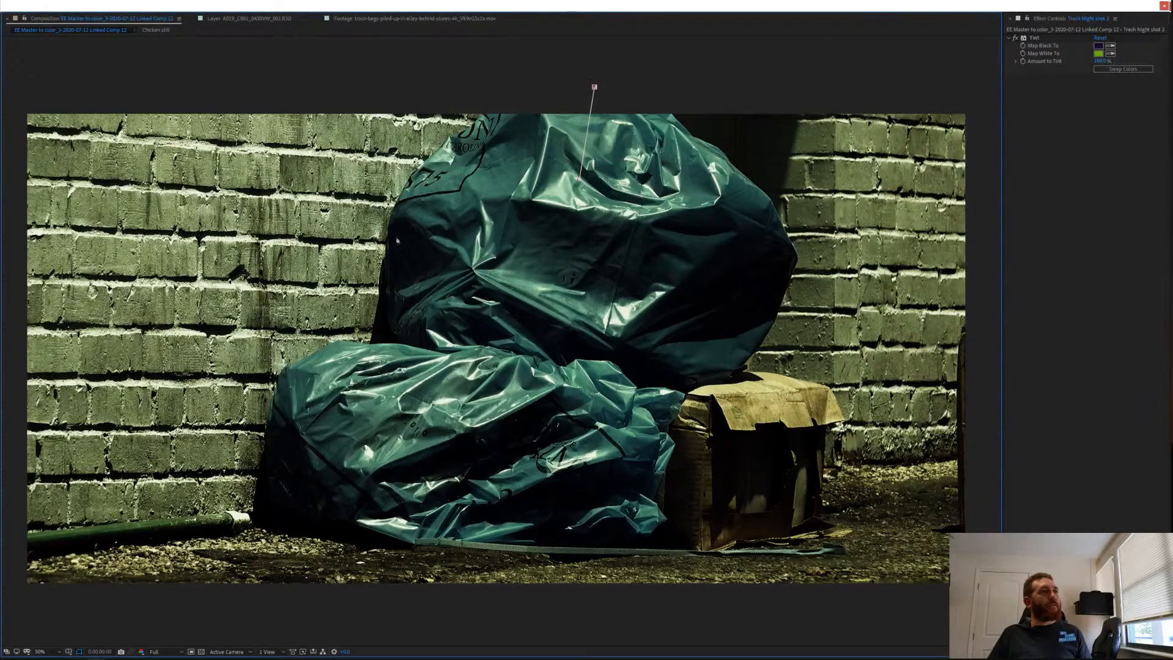
{"action": "left_click", "coordinate": [359, 286]}
{"action": "left_click", "coordinate": [221, 212]}
{"action": "left_click", "coordinate": [246, 71]}
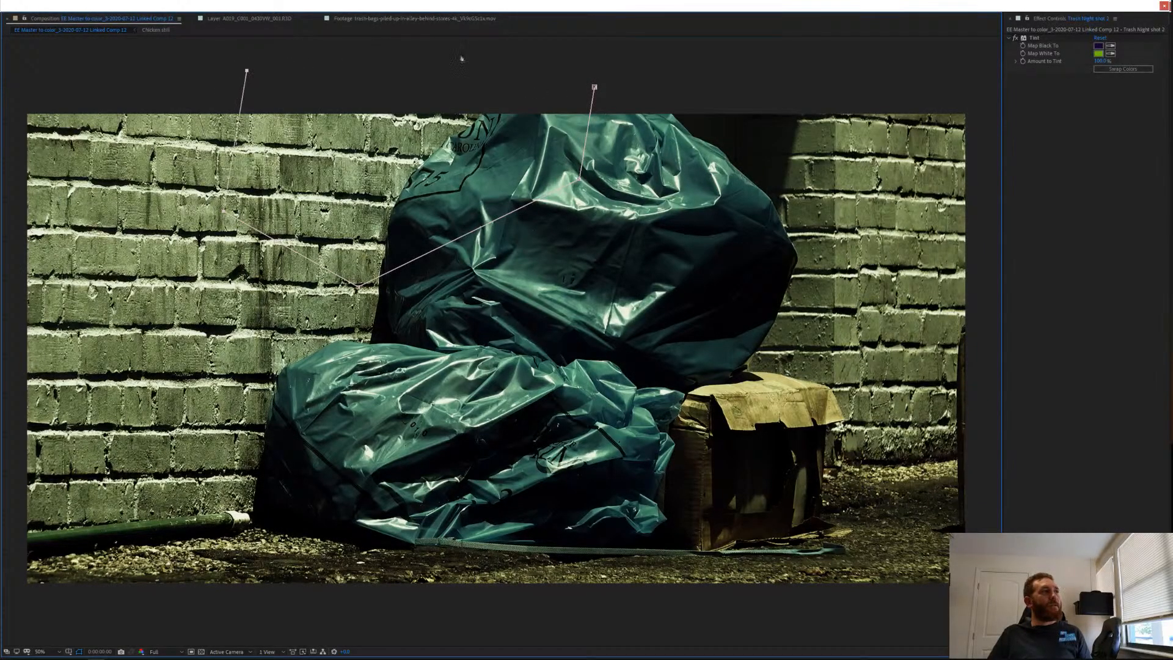
{"action": "left_click", "coordinate": [594, 87]}
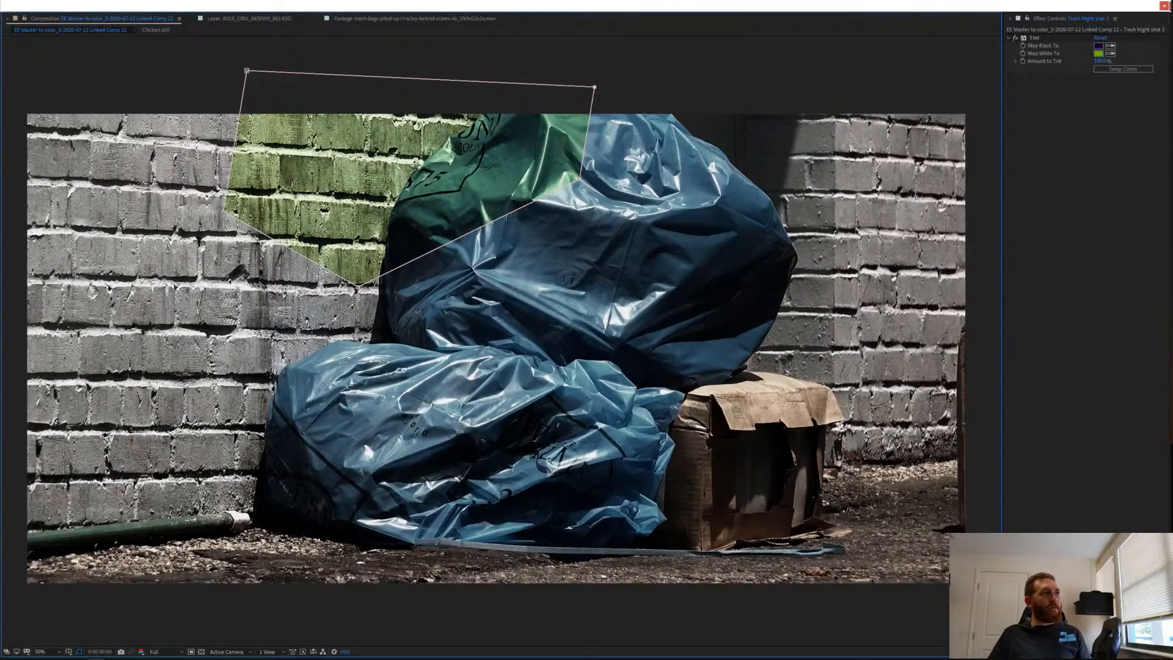
Reshape the Trash Night shot 2 mask to cover the brick wall and both trash bags, with a curved lower-left edge.
{"action": "left_click_drag", "start_coordinate": [507, 216], "coordinate": [666, 358]}
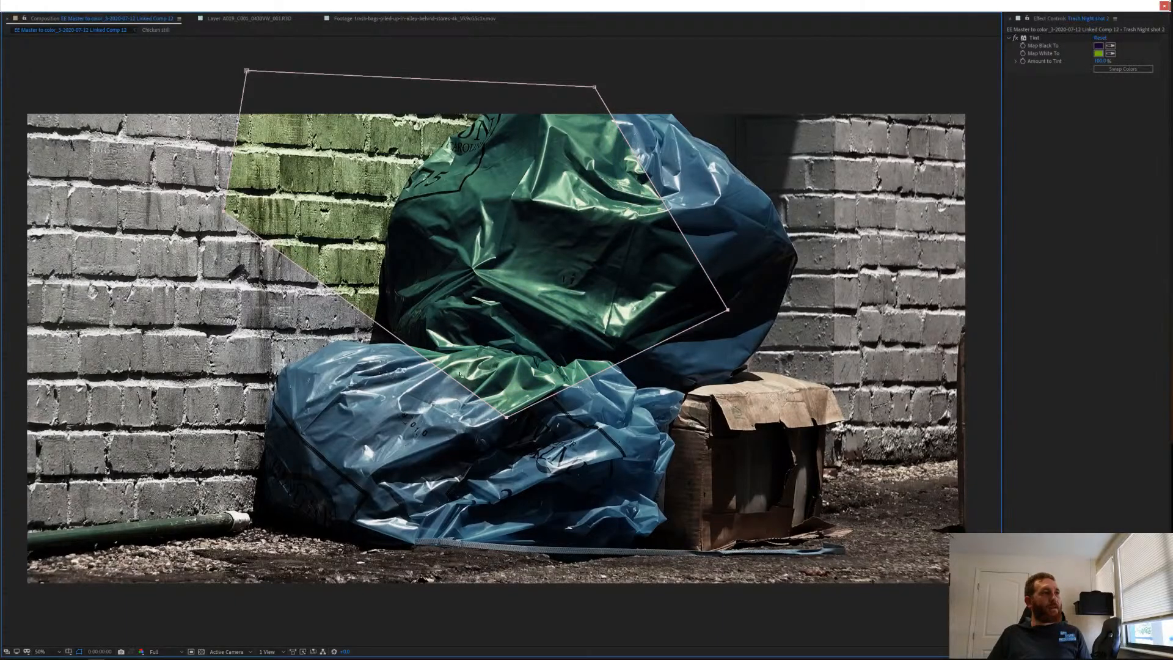
{"action": "left_click_drag", "start_coordinate": [441, 368], "coordinate": [293, 501]}
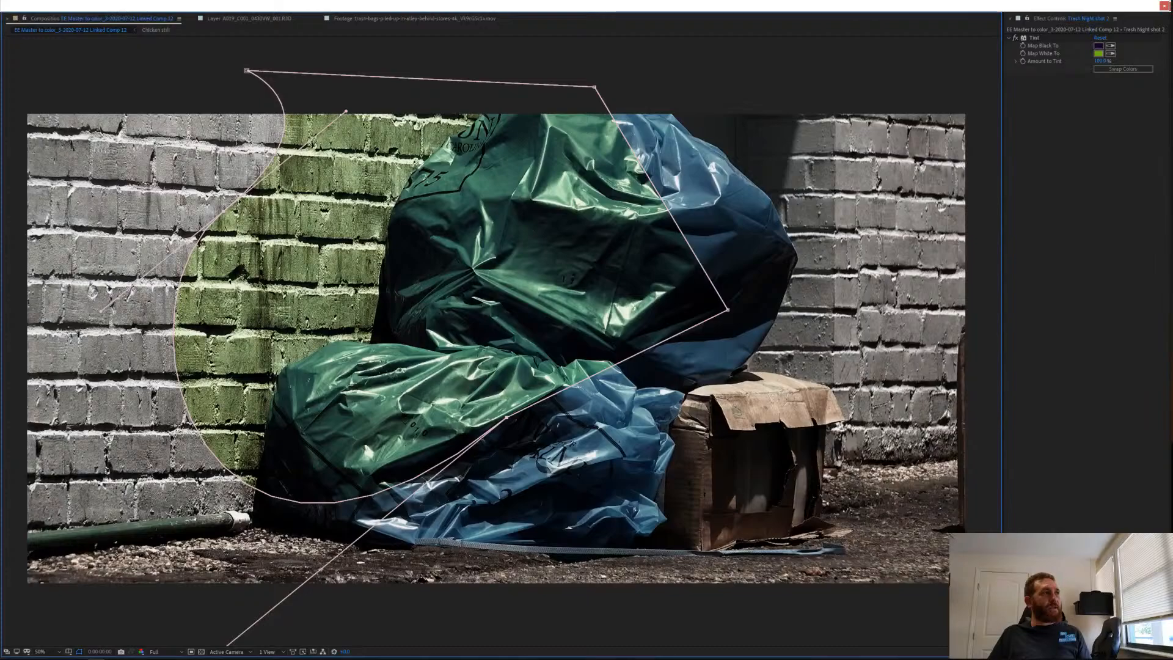
{"action": "left_click_drag", "start_coordinate": [506, 417], "coordinate": [420, 438]}
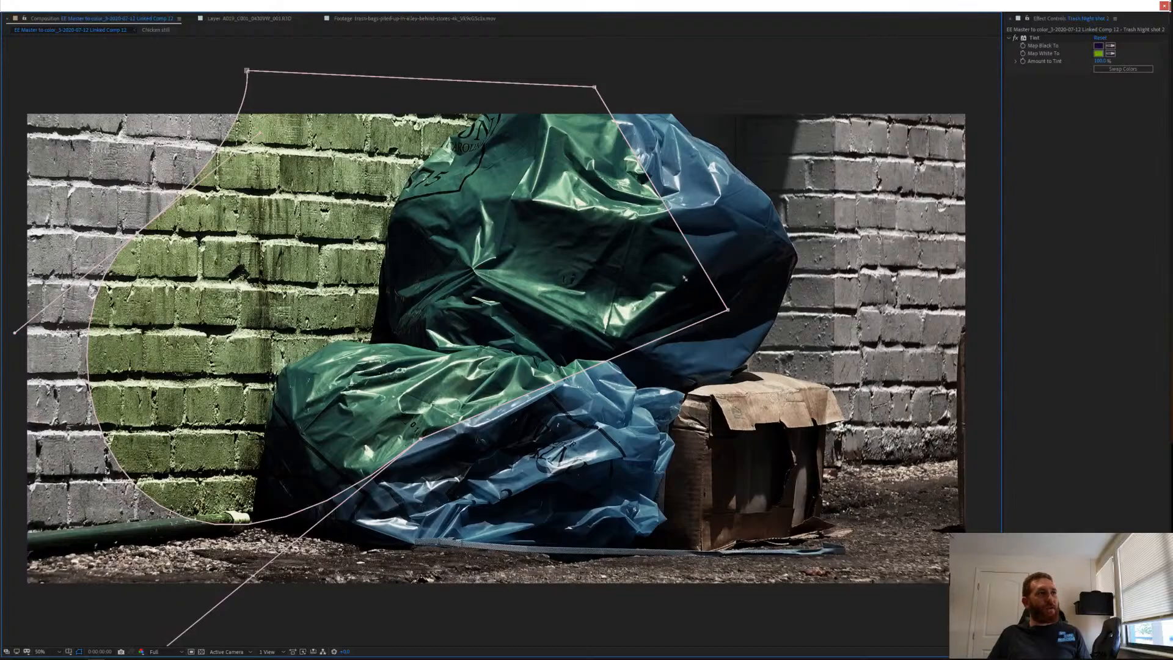
{"action": "left_click_drag", "start_coordinate": [727, 311], "coordinate": [832, 208]}
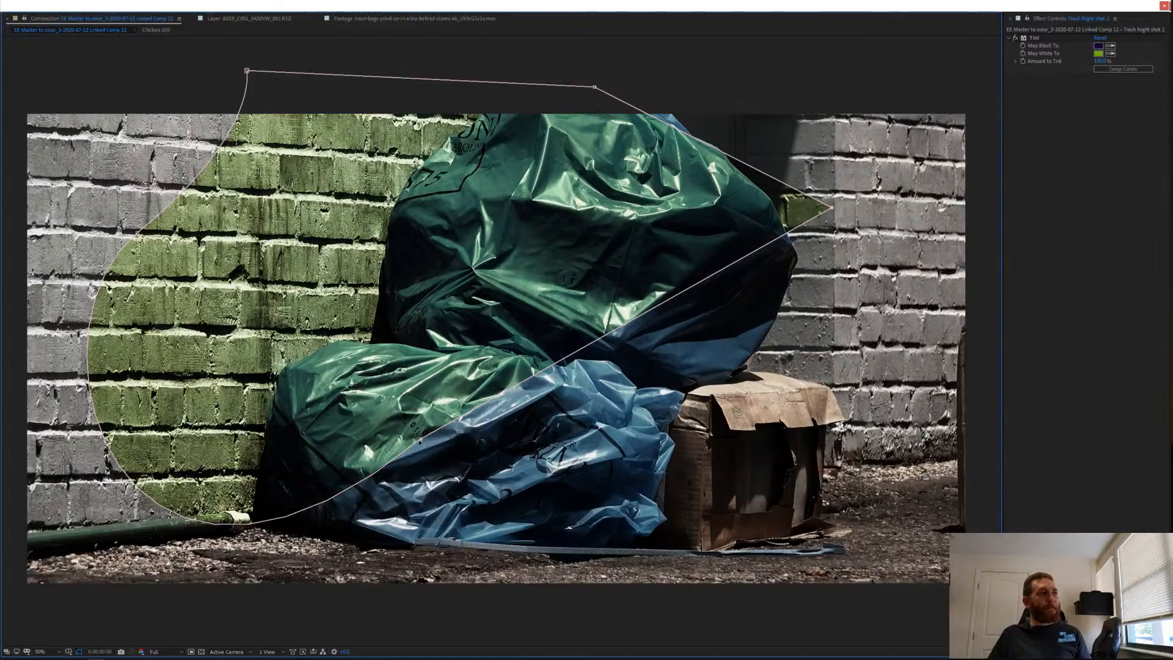
{"action": "left_click_drag", "start_coordinate": [420, 439], "coordinate": [534, 568]}
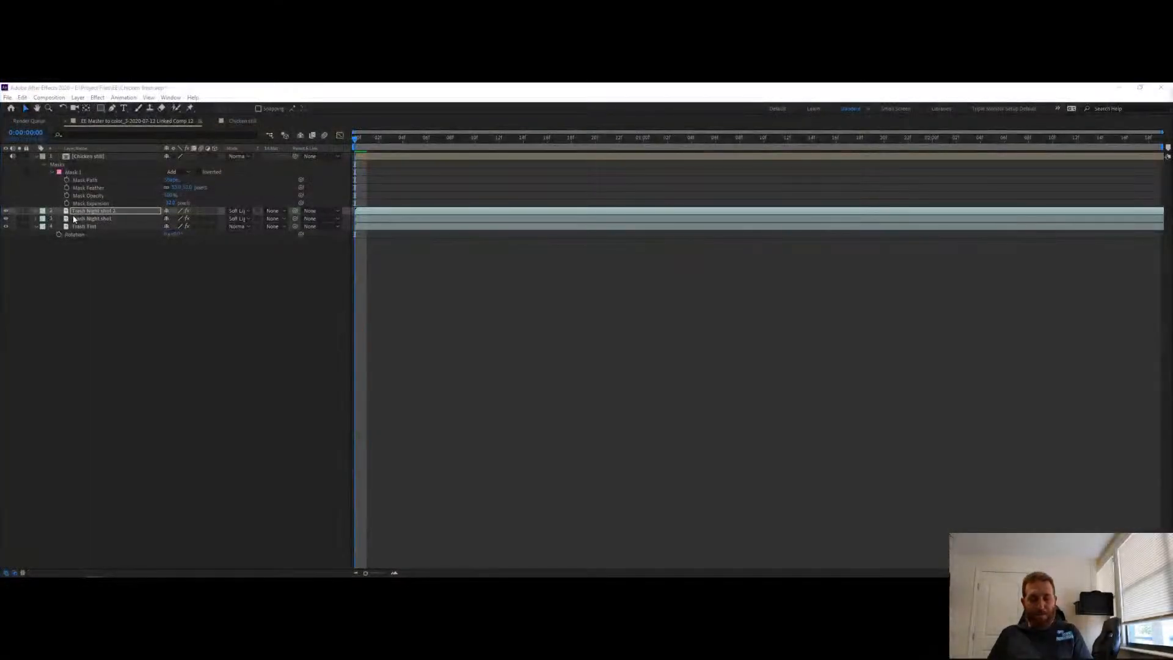
Greatly increase the feather of the Trash Night shot 2 mask and set its expansion to about 27 pixels.
{"action": "key", "text": "m"}
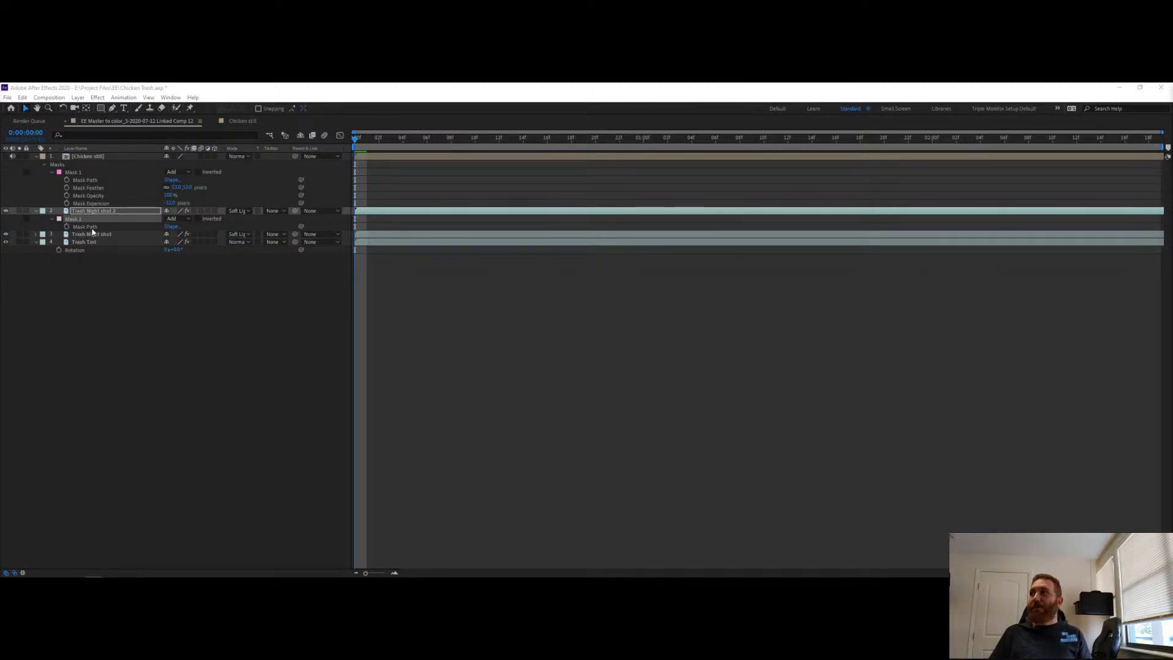
{"action": "key", "text": "m"}
{"action": "key", "text": "m"}
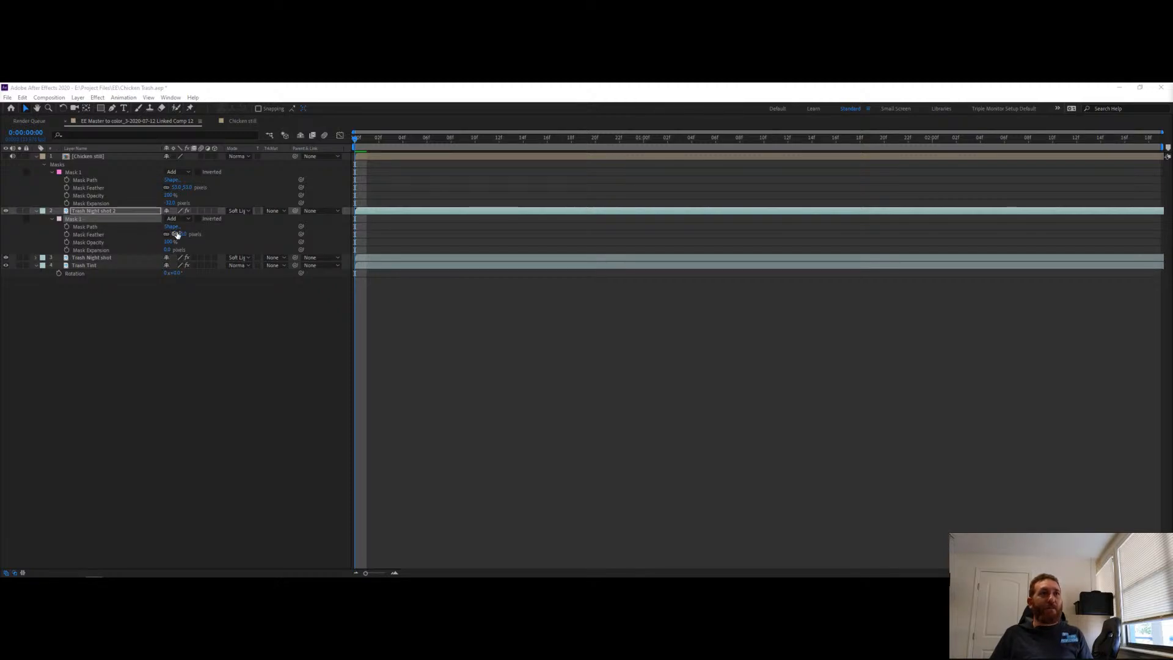
{"action": "left_click_drag", "start_coordinate": [176, 235], "coordinate": [266, 234]}
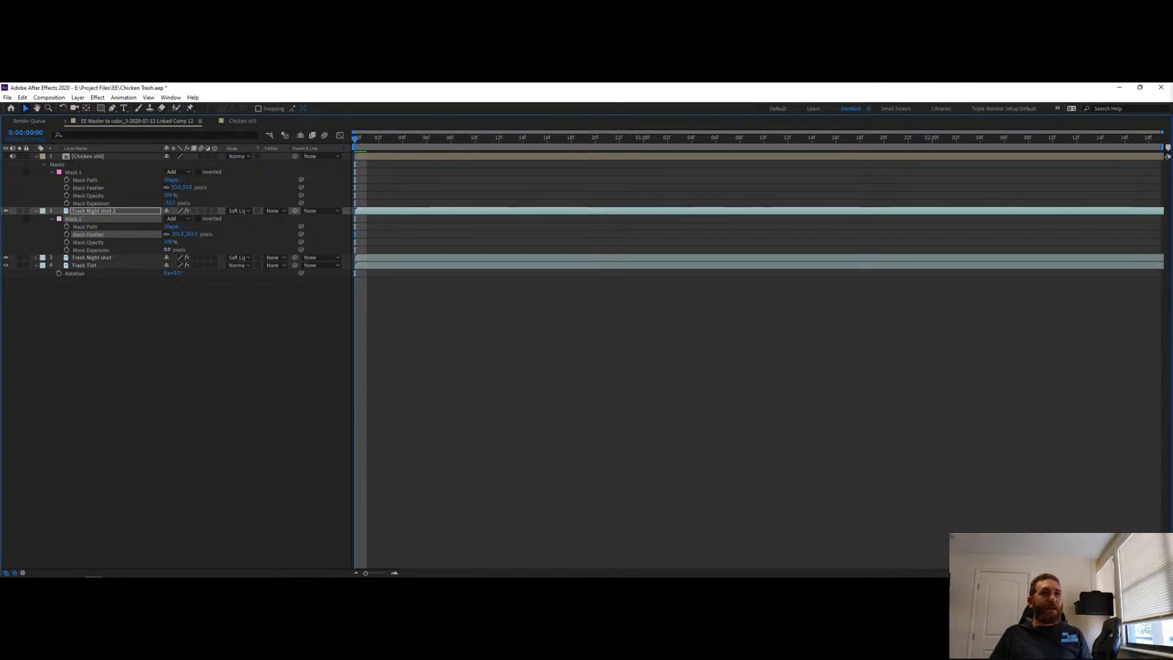
{"action": "left_click_drag", "start_coordinate": [168, 250], "coordinate": [178, 249]}
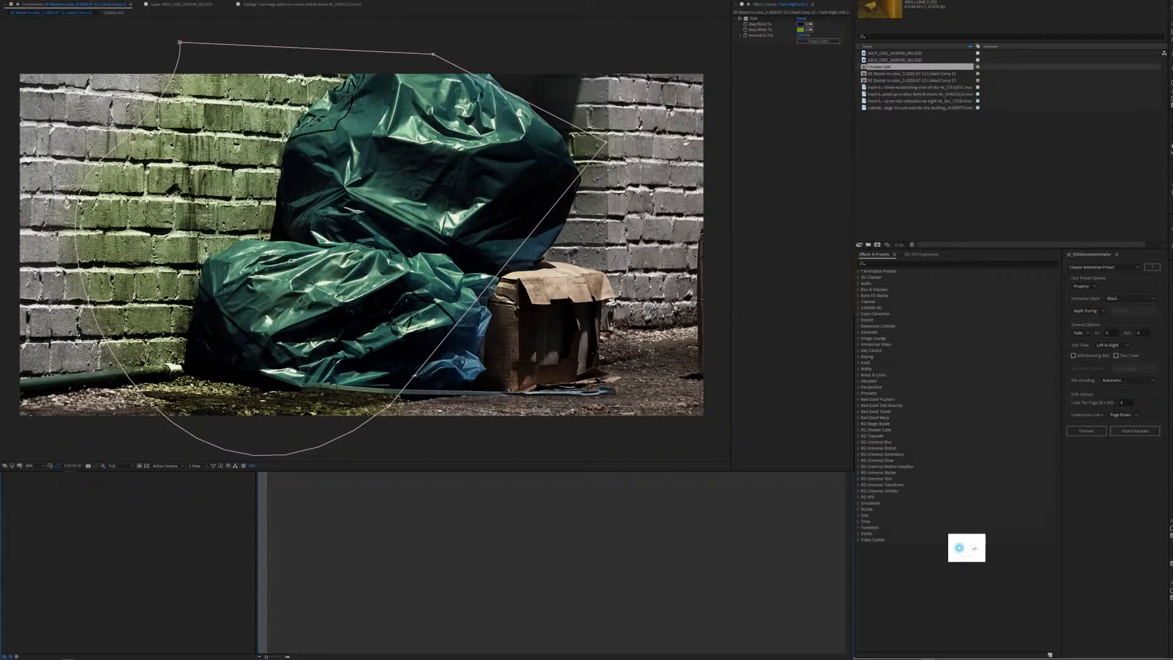
Move the mask's lower point onto the lower bag, its right point to the upper bag's edge and its upper-right point outward.
{"action": "left_click_drag", "start_coordinate": [390, 405], "coordinate": [402, 328]}
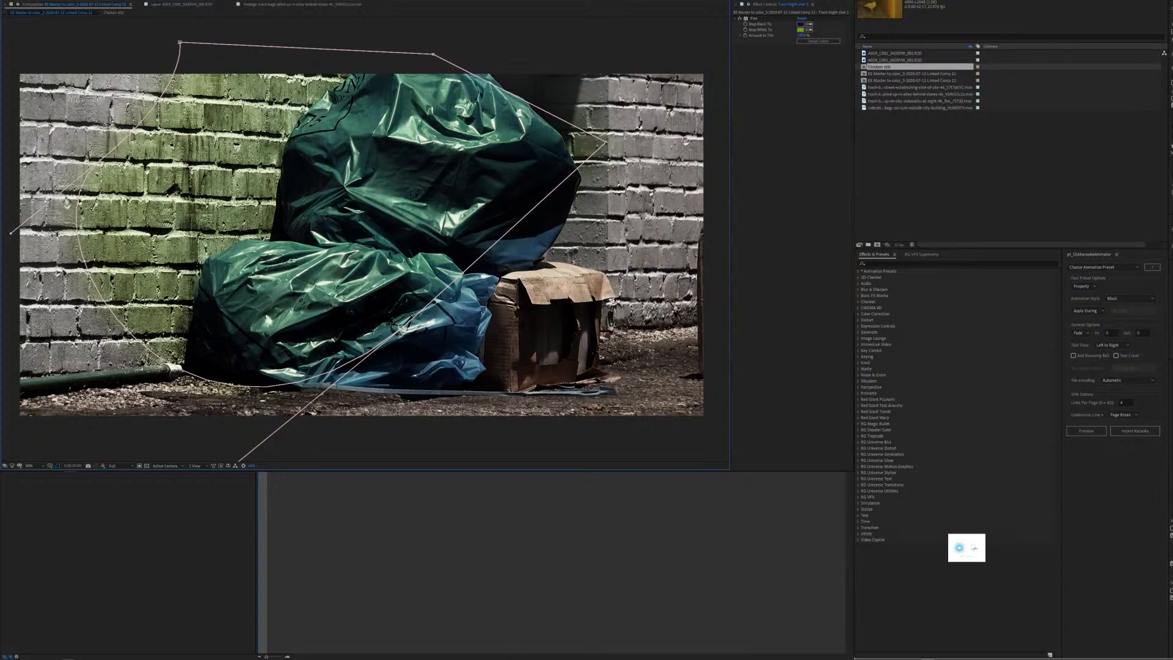
{"action": "left_click_drag", "start_coordinate": [606, 142], "coordinate": [584, 185]}
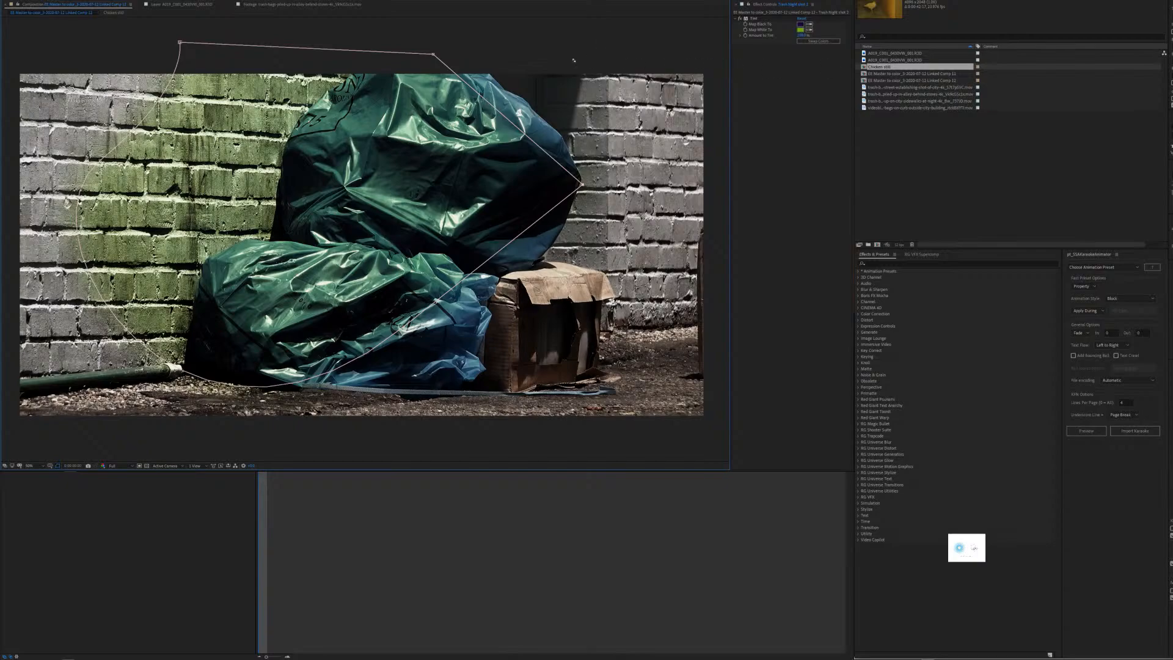
{"action": "left_click_drag", "start_coordinate": [433, 55], "coordinate": [543, 42]}
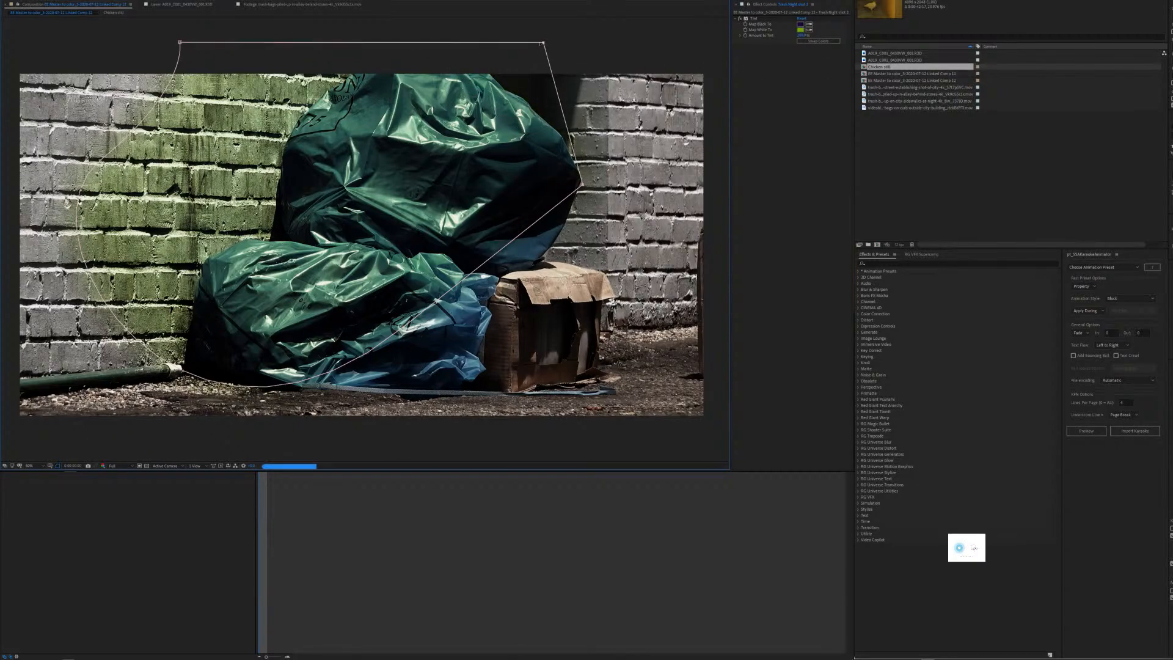
{"action": "left_click", "coordinate": [579, 46]}
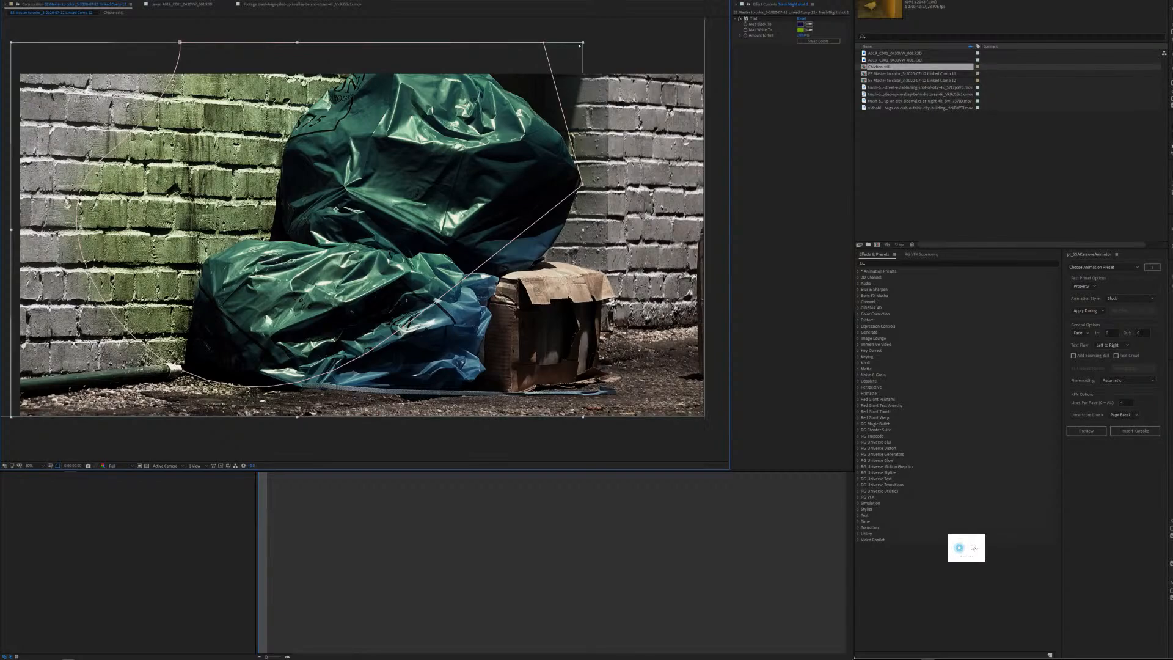
Set Map White To in the Tint of the Trash Tint layer to dark blue and refine the shade.
{"action": "left_click", "coordinate": [610, 35]}
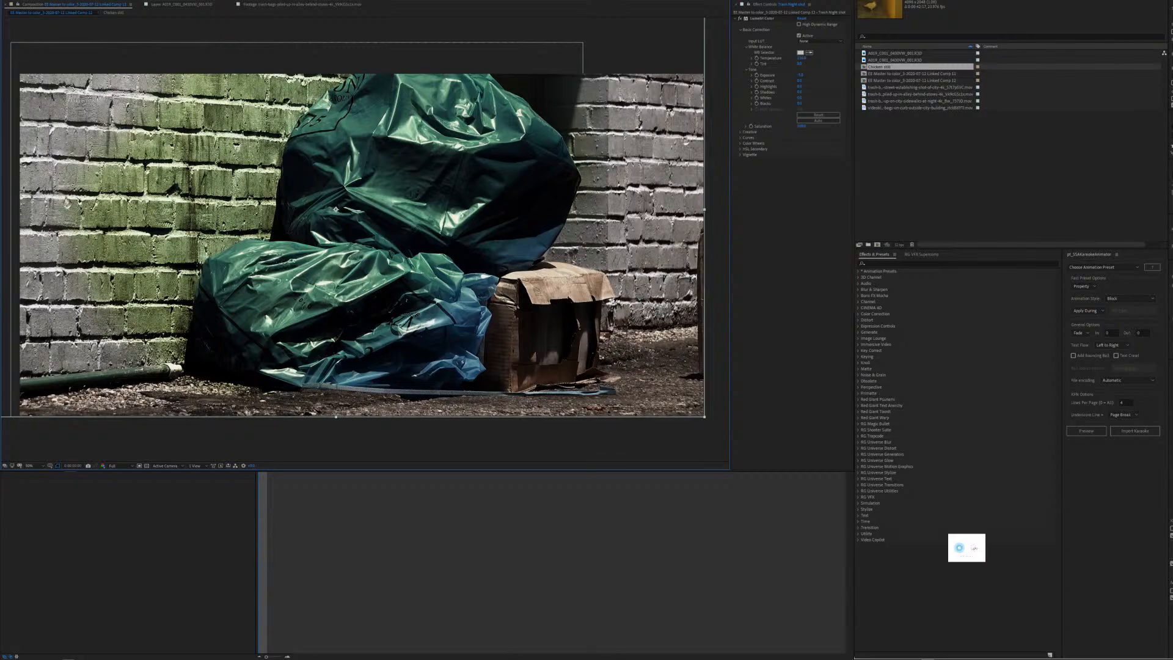
{"action": "key", "text": "ctrl+Down"}
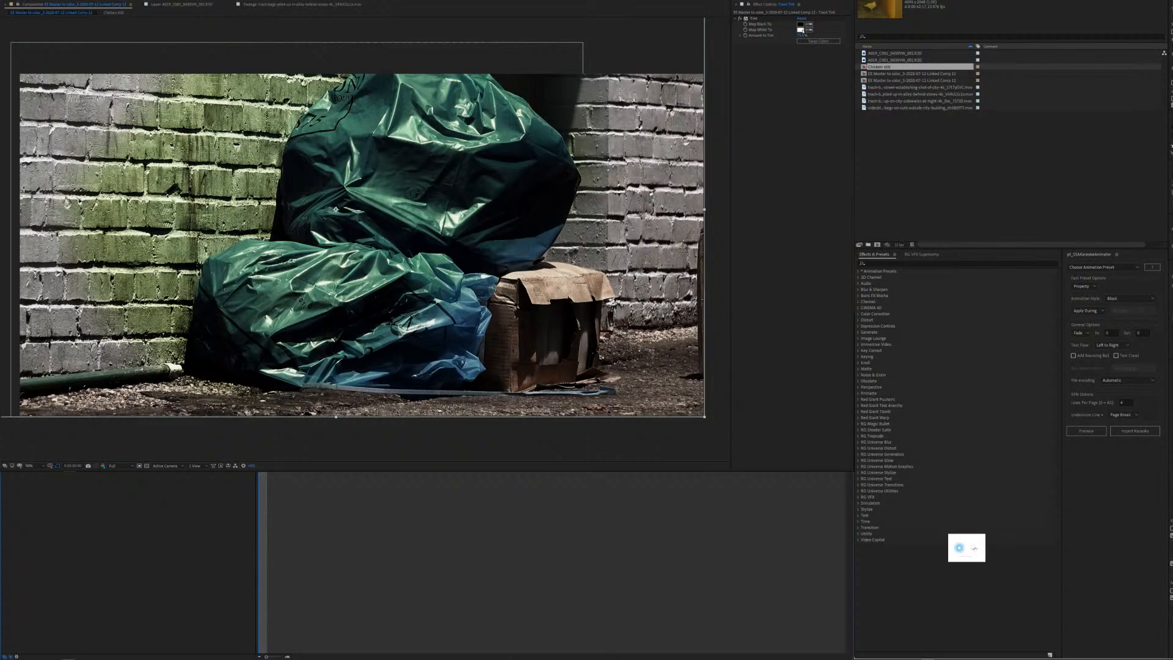
{"action": "left_click", "coordinate": [800, 29]}
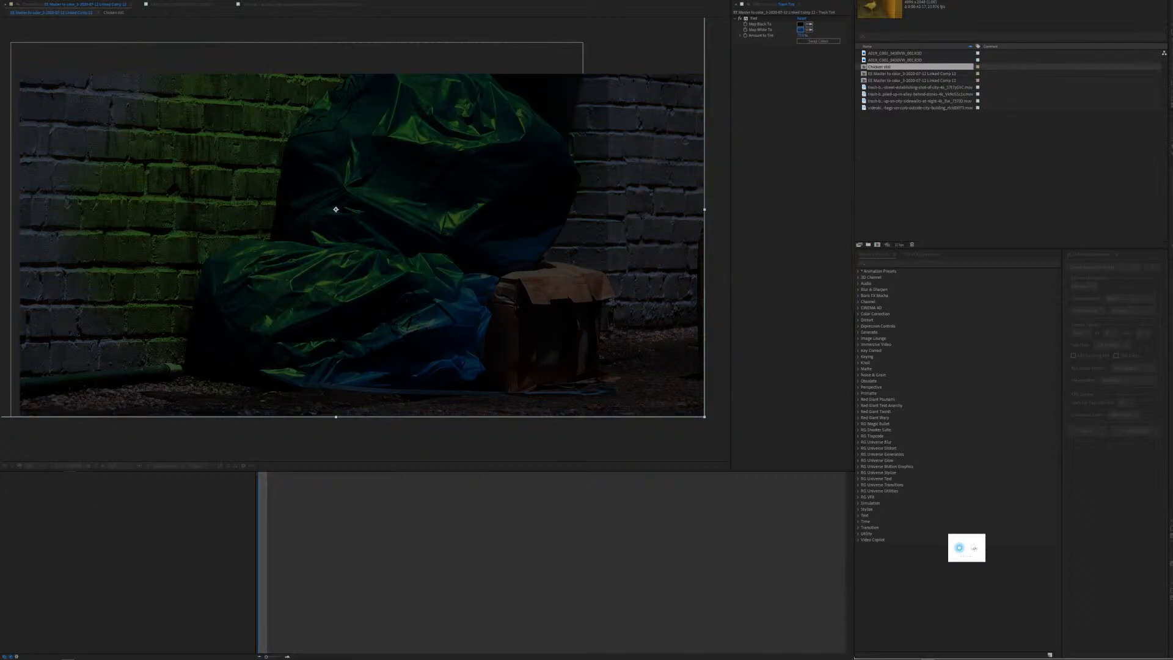
{"action": "key", "text": "Return"}
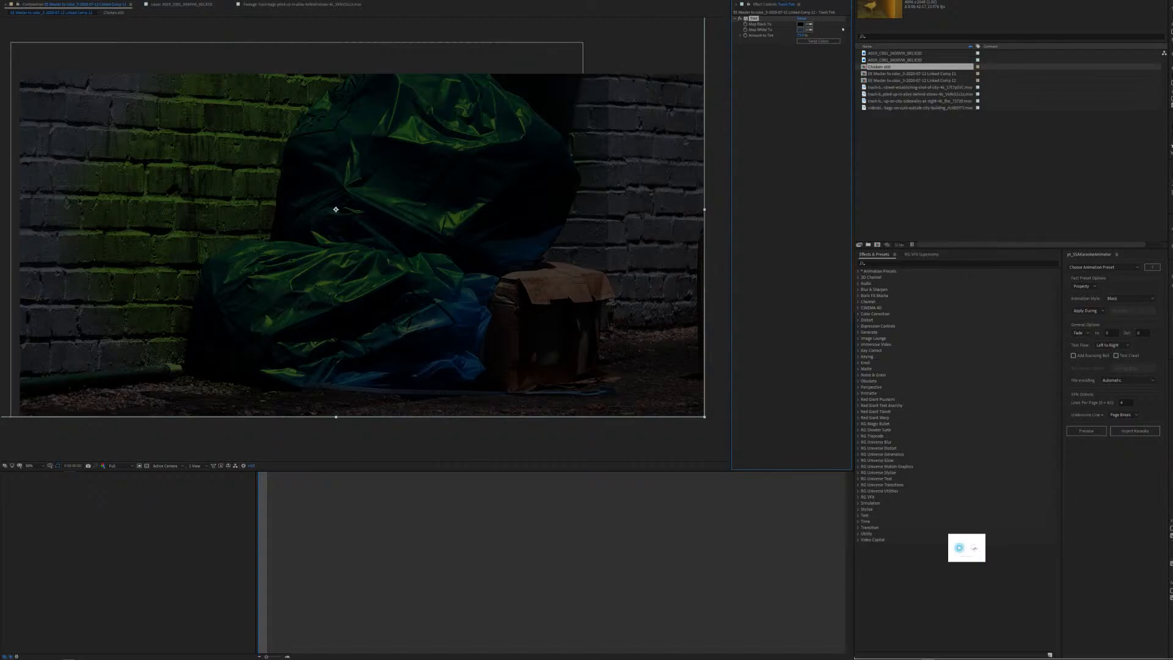
{"action": "left_click", "coordinate": [800, 29]}
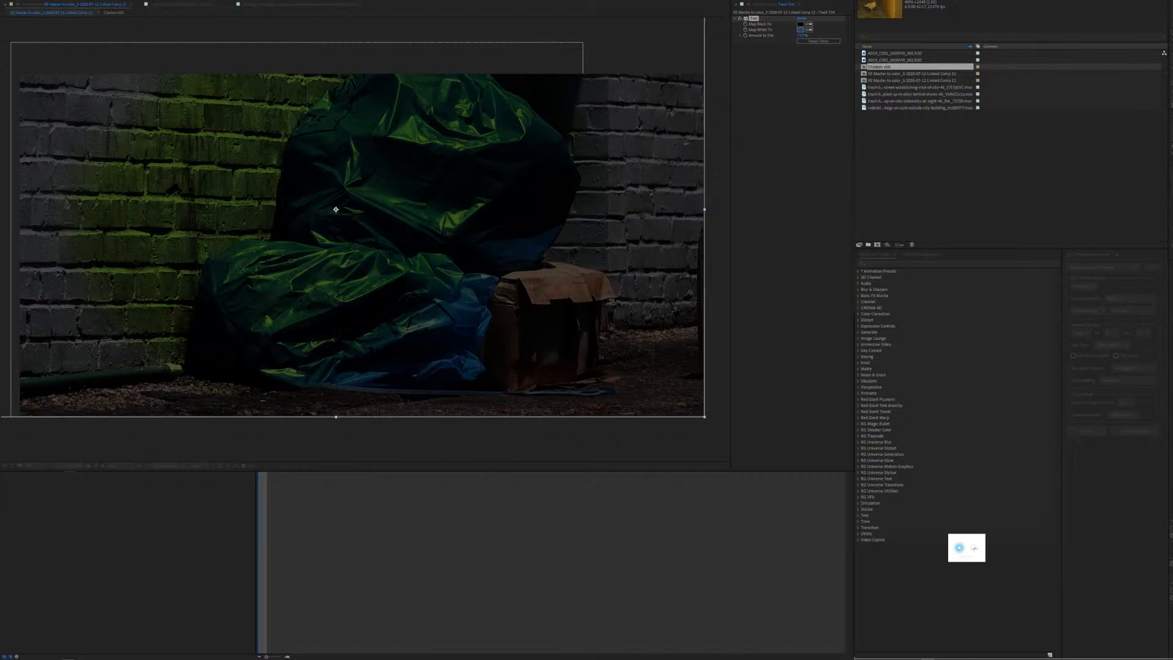
Delete the Tint effect from the Trash Night shot 2 layer.
{"action": "key", "text": "ctrl+Down"}
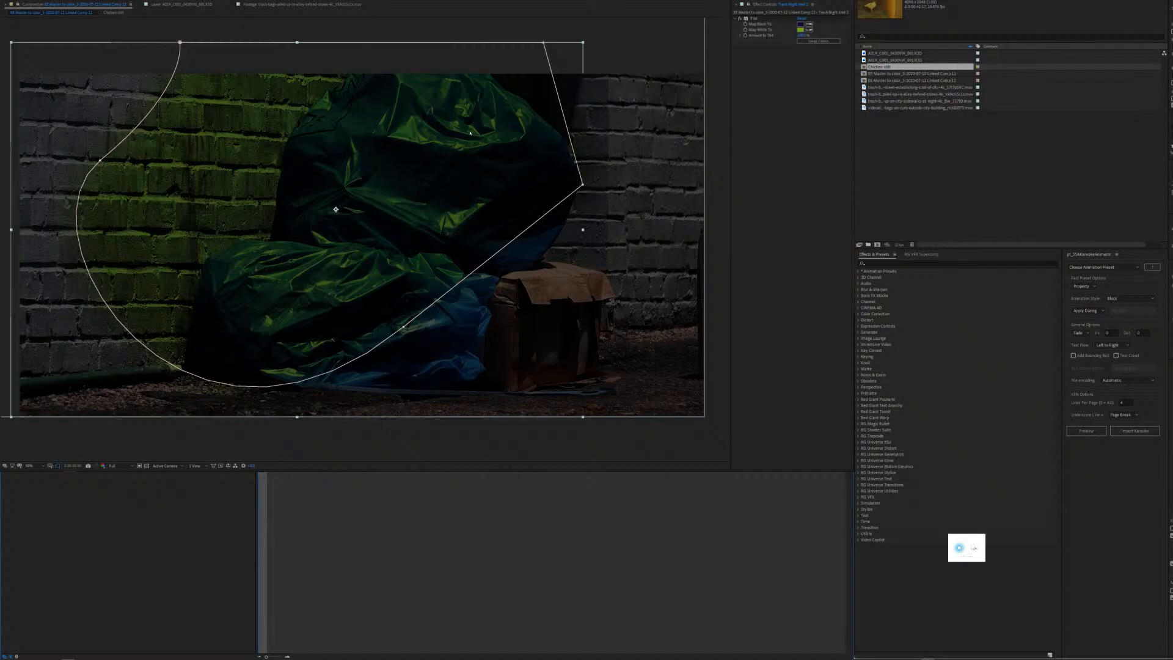
{"action": "left_click", "coordinate": [771, 19]}
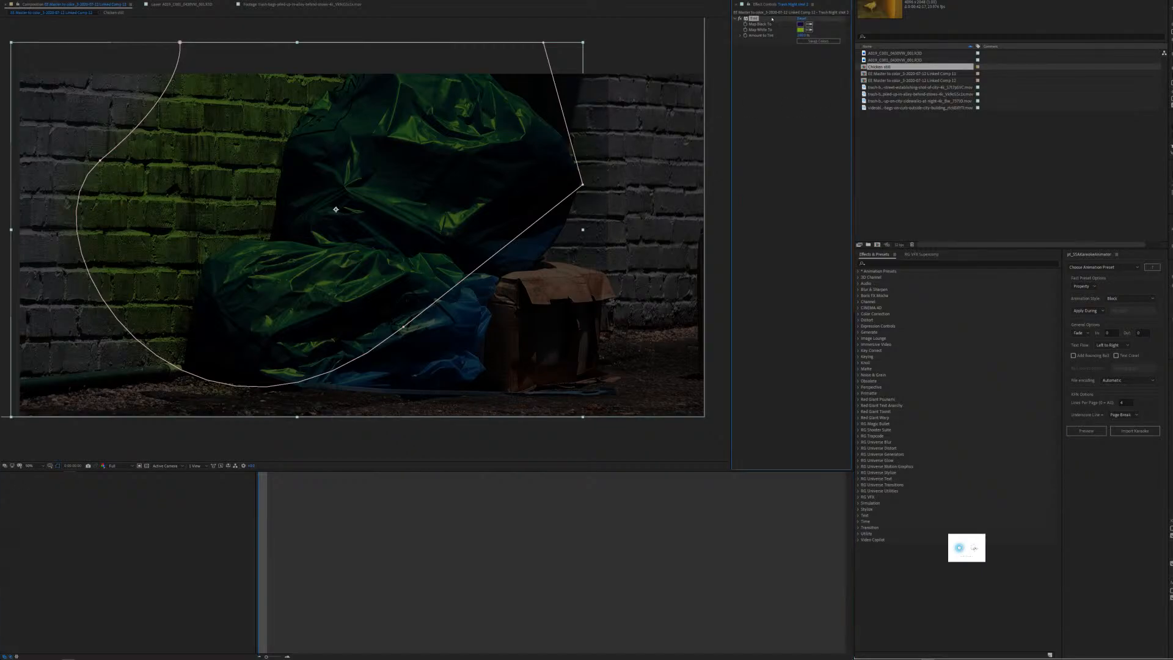
{"action": "key", "text": "Delete"}
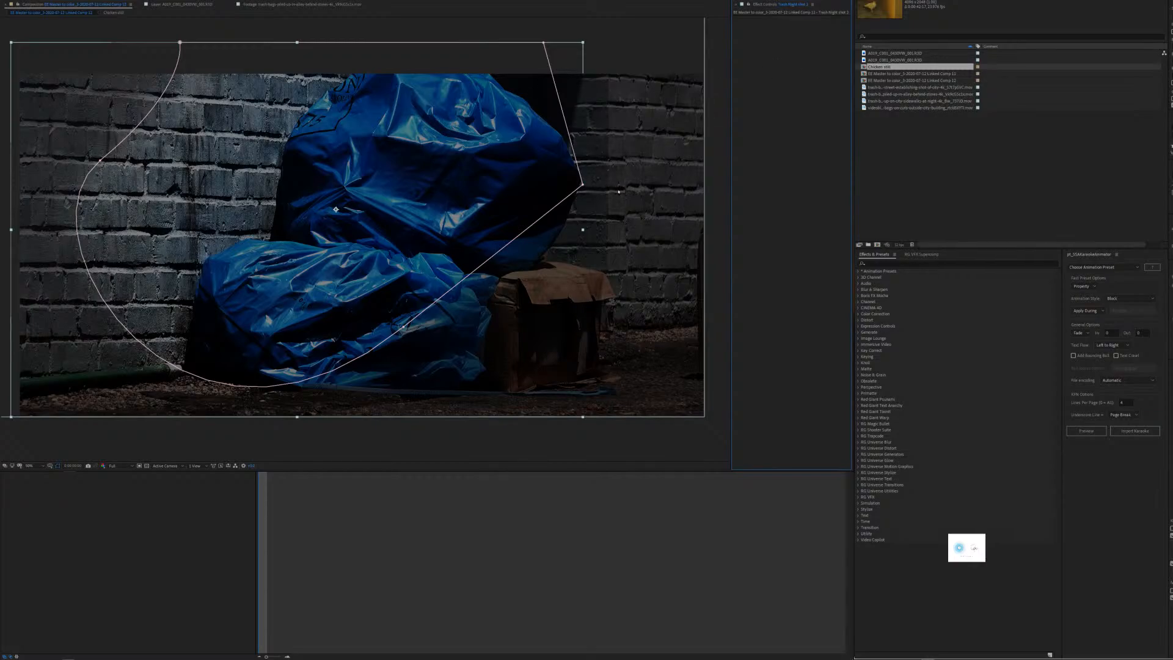
Start a new solid layer and adjust its colour through light yellow and yellow-green shades.
{"action": "right_click", "coordinate": [50, 495]}
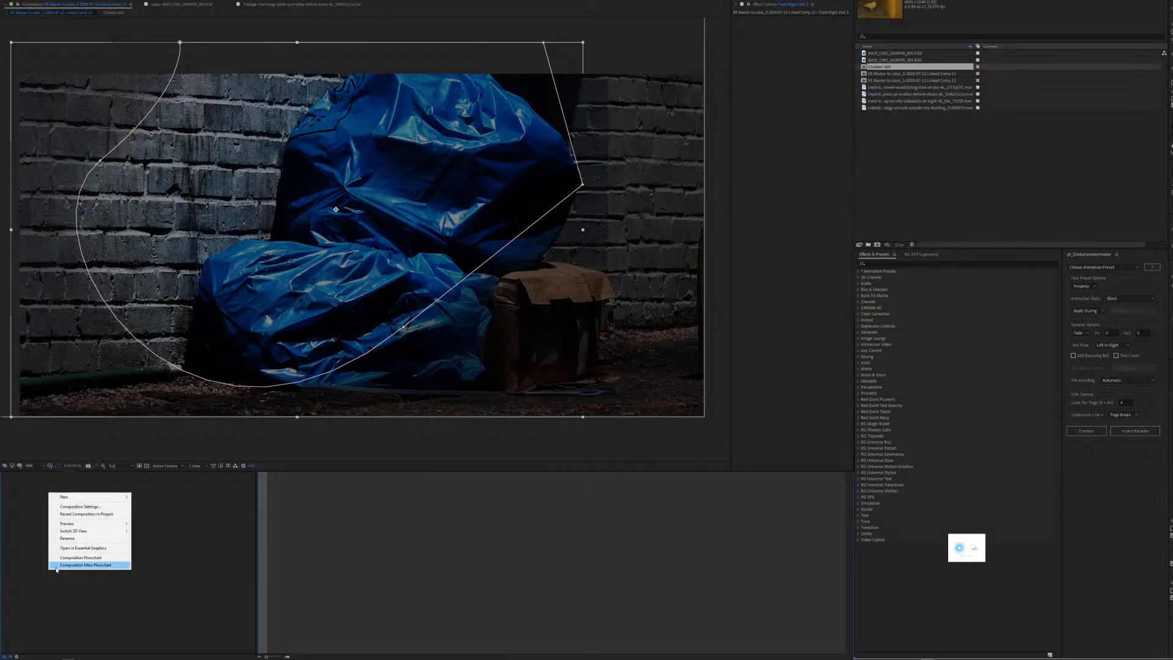
{"action": "right_click", "coordinate": [137, 517]}
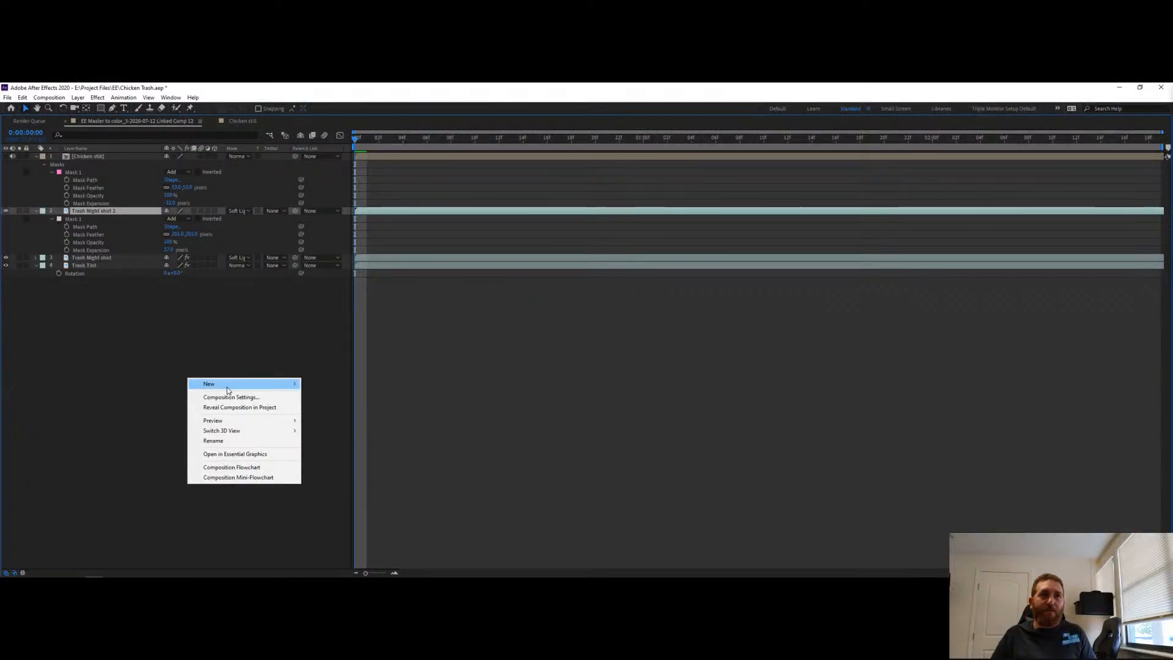
{"action": "mouse_move", "coordinate": [226, 384]}
{"action": "left_click", "coordinate": [365, 408]}
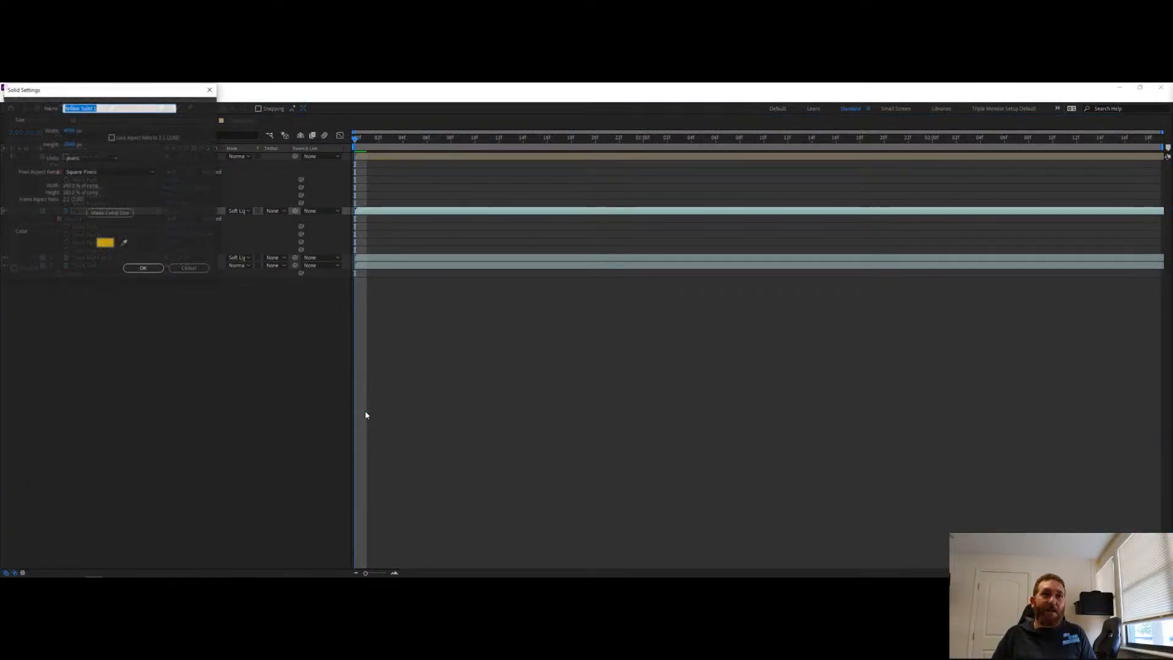
{"action": "left_click", "coordinate": [105, 243]}
{"action": "left_click", "coordinate": [66, 112]}
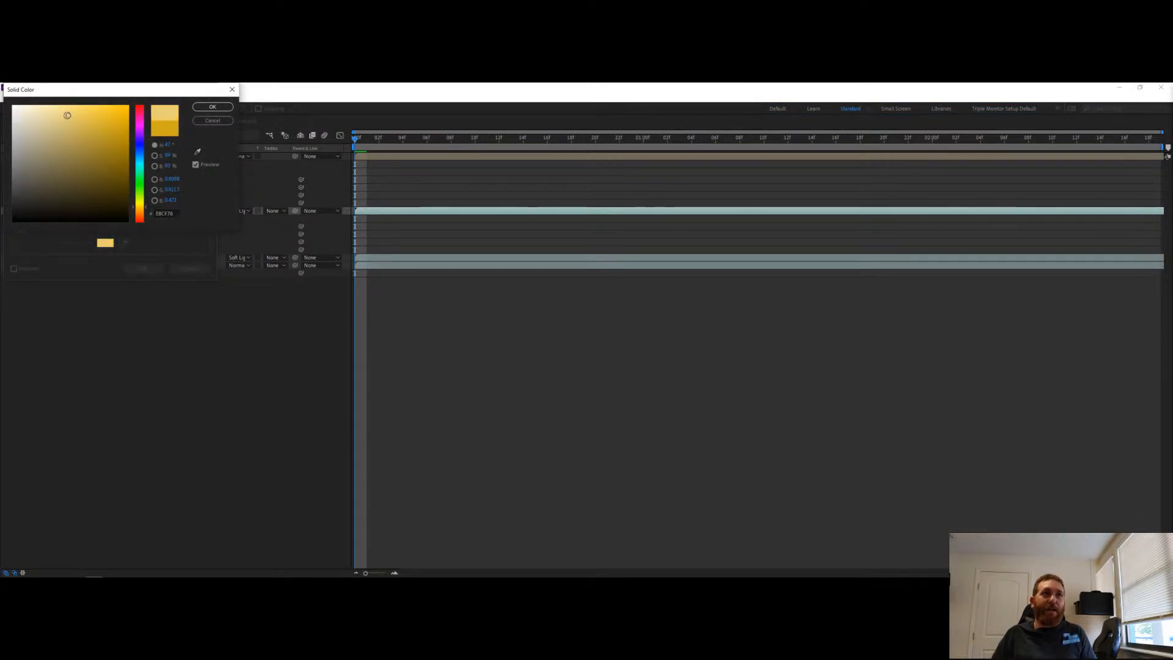
{"action": "left_click", "coordinate": [63, 107]}
{"action": "mouse_move", "coordinate": [63, 107]}
{"action": "left_mouse_down"}
{"action": "mouse_move", "coordinate": [47, 102]}
{"action": "mouse_move", "coordinate": [44, 130]}
{"action": "mouse_move", "coordinate": [81, 101]}
{"action": "mouse_move", "coordinate": [54, 120]}
{"action": "mouse_move", "coordinate": [64, 111]}
{"action": "left_mouse_up"}
{"action": "left_click_drag", "start_coordinate": [140, 206], "coordinate": [140, 196]}
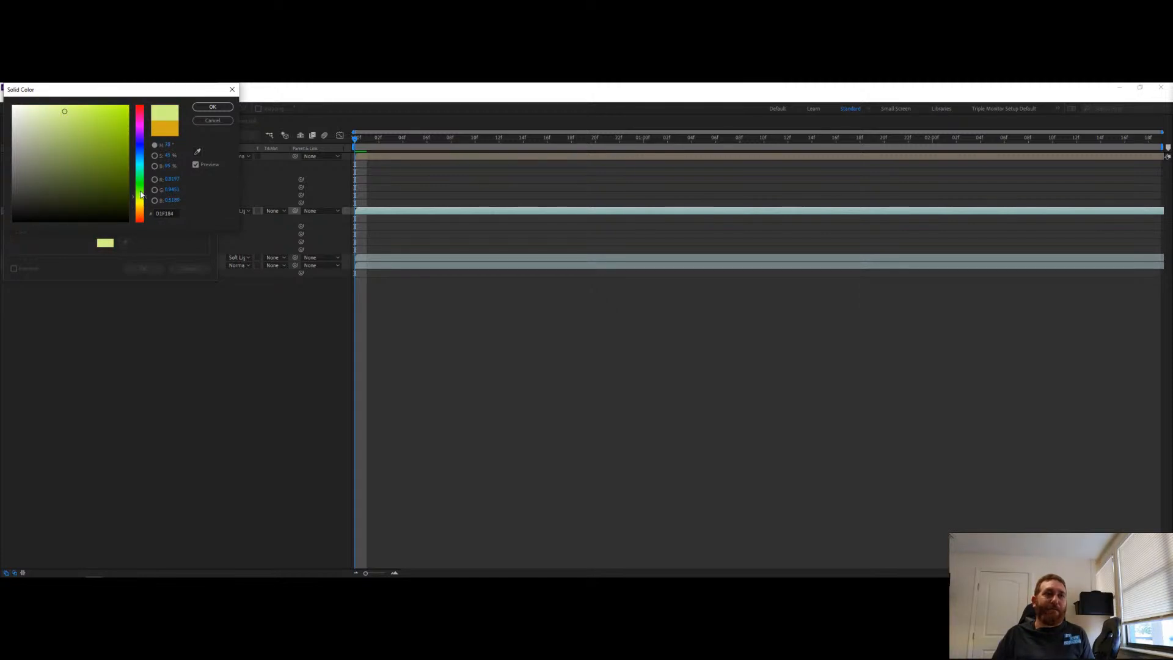
{"action": "mouse_move", "coordinate": [58, 119]}
{"action": "left_mouse_down"}
{"action": "mouse_move", "coordinate": [40, 108]}
{"action": "mouse_move", "coordinate": [86, 111]}
{"action": "left_mouse_up"}
Switch to Premiere Pro and examine the clips following the chicken trash shot in EE MASTER TO COLOR as a colour reference.
{"action": "left_click", "coordinate": [76, 570]}
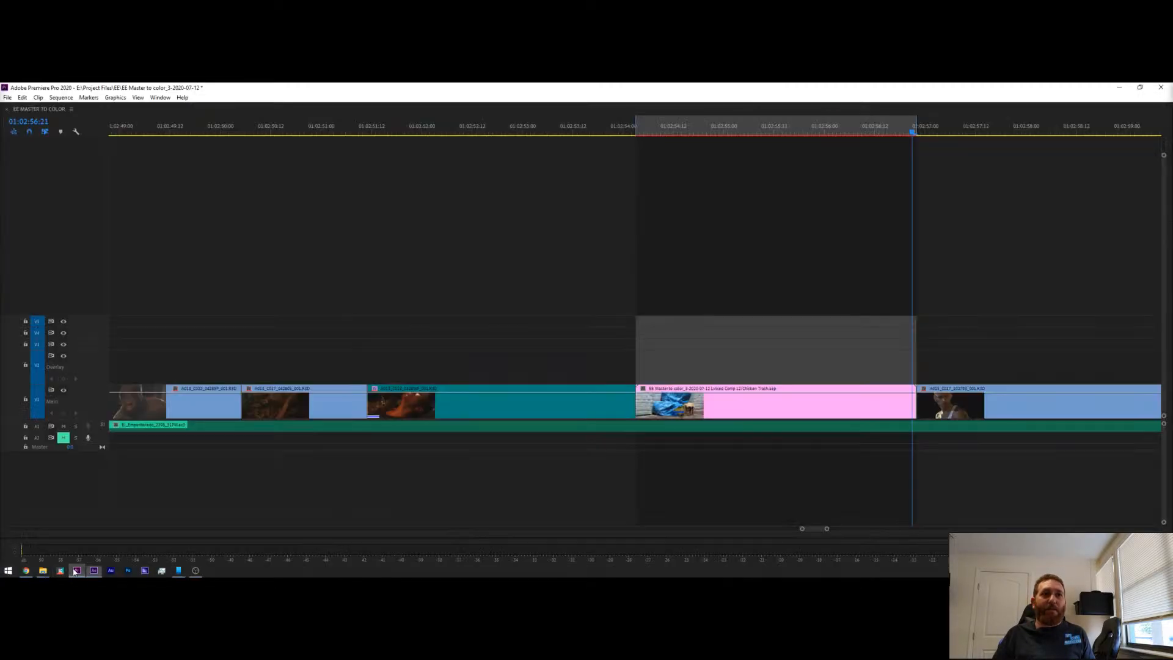
{"action": "left_click", "coordinate": [985, 128]}
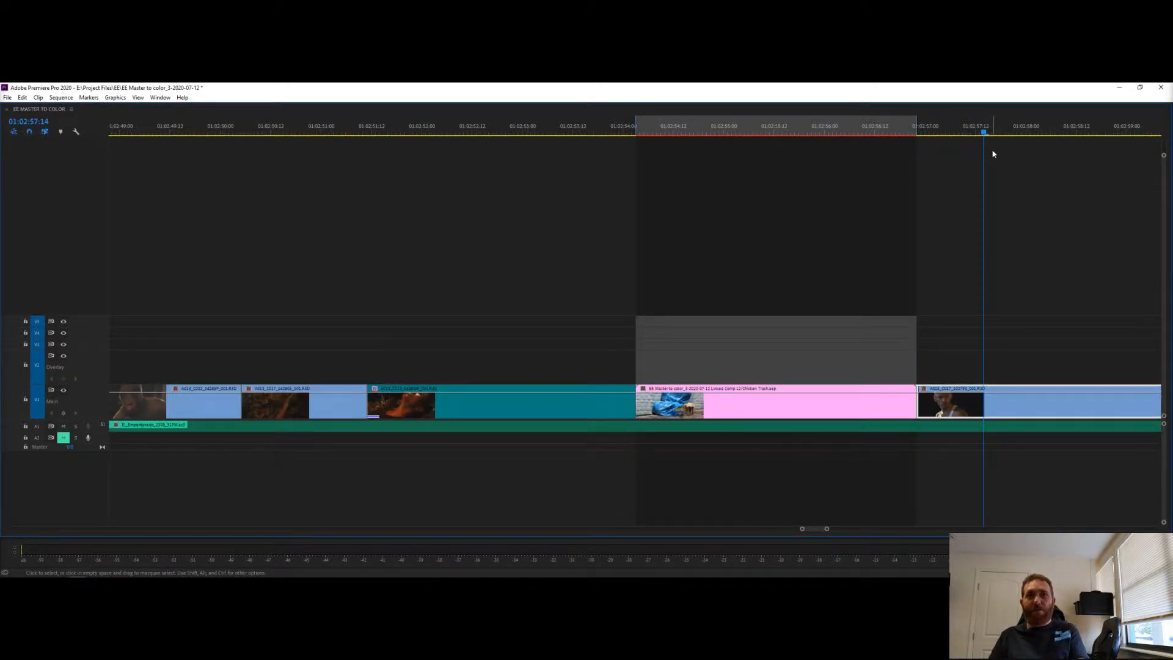
{"action": "key", "text": "Down"}
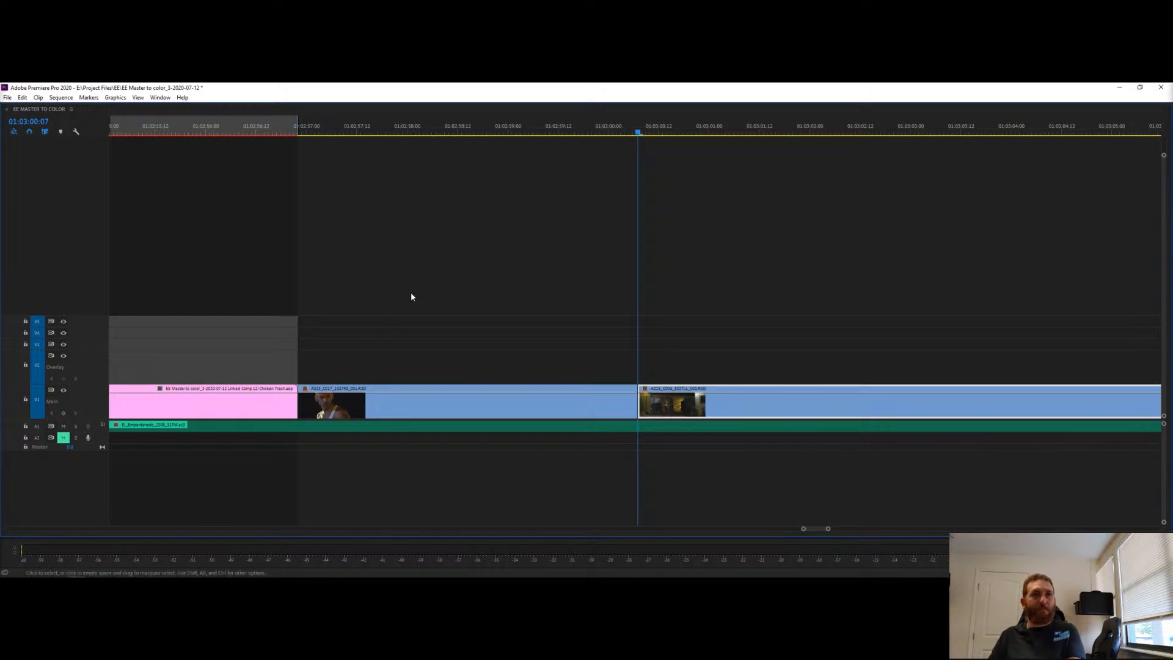
{"action": "key", "text": "super+Tab"}
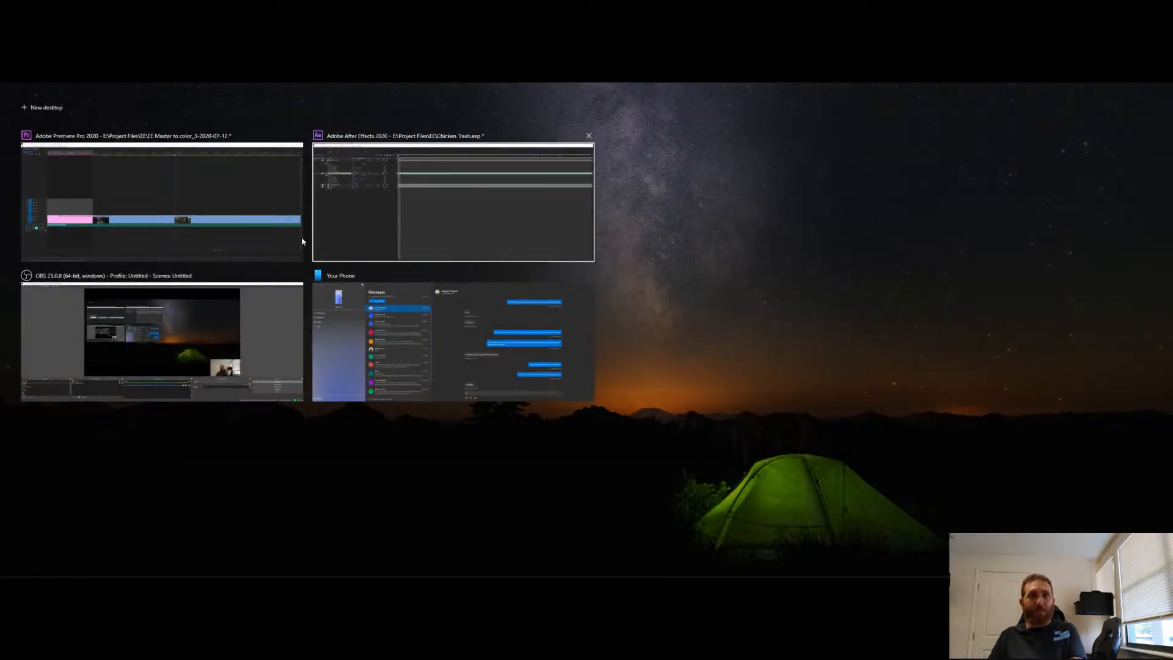
{"action": "left_click", "coordinate": [240, 230]}
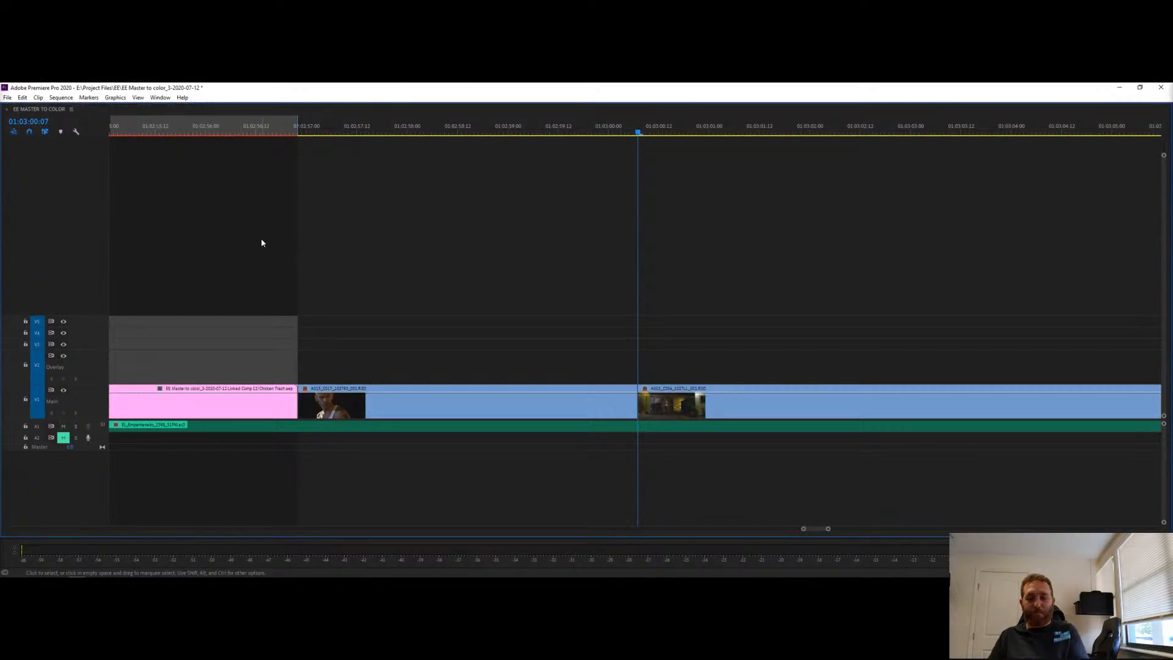
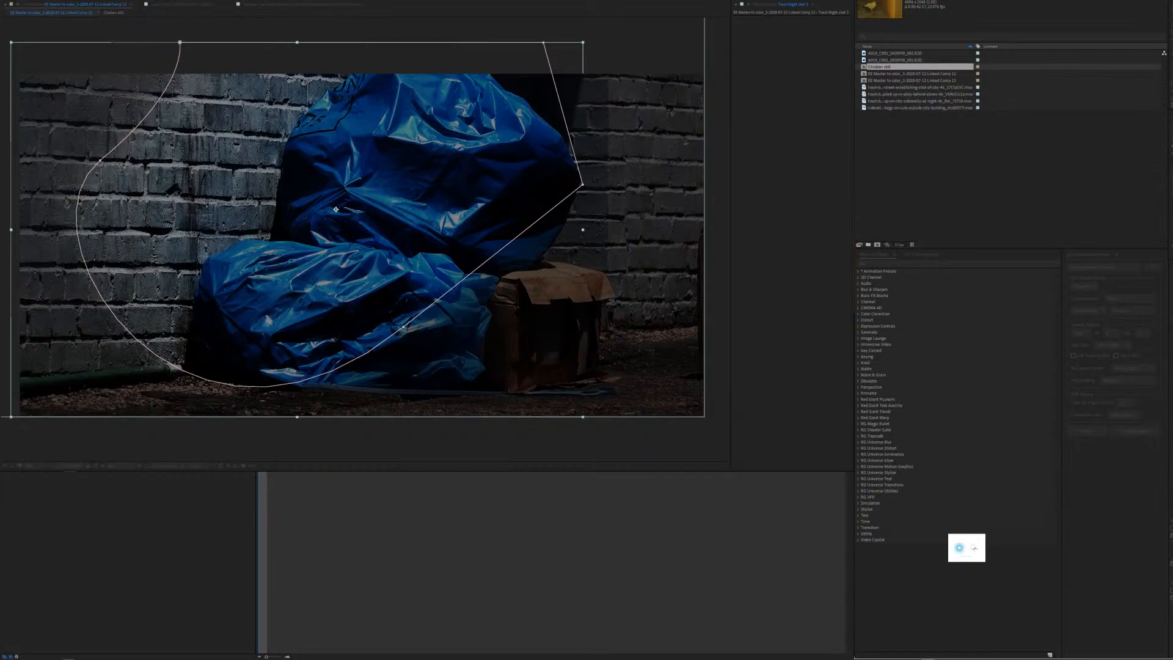
Return to After Effects and create the solid in bright yellow.
{"action": "key", "text": "Return"}
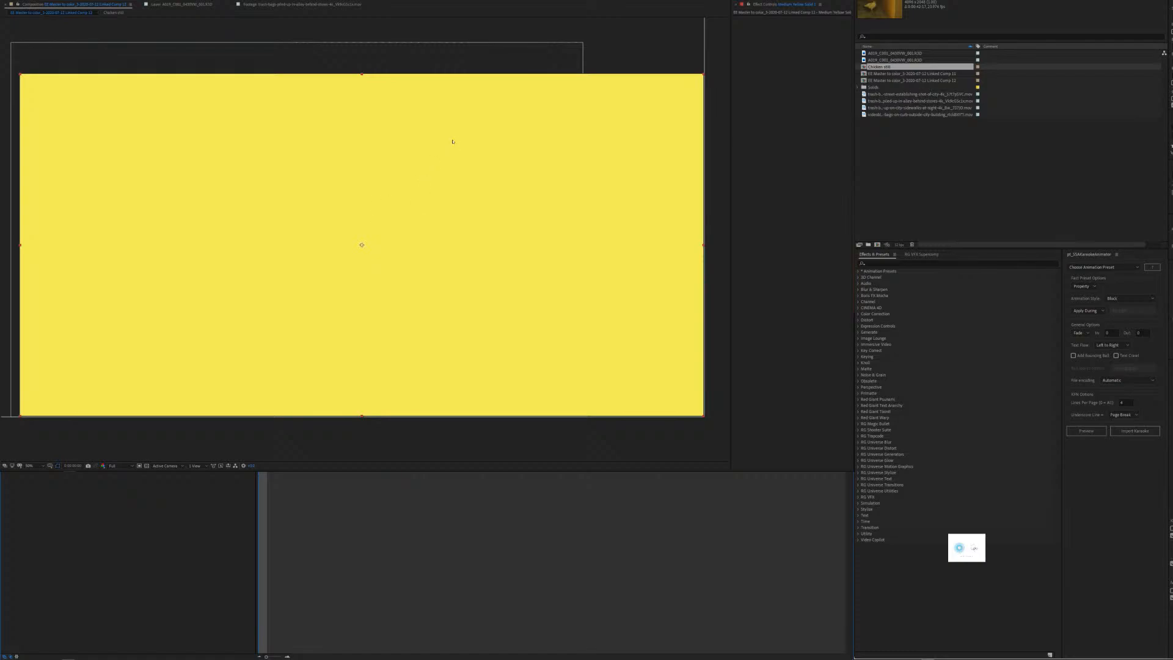
Remove Mask 1 from the Trash Night shot 2 layer and set the yellow solid's blending mode to Soft Light.
{"action": "key", "text": "ctrl+Down"}
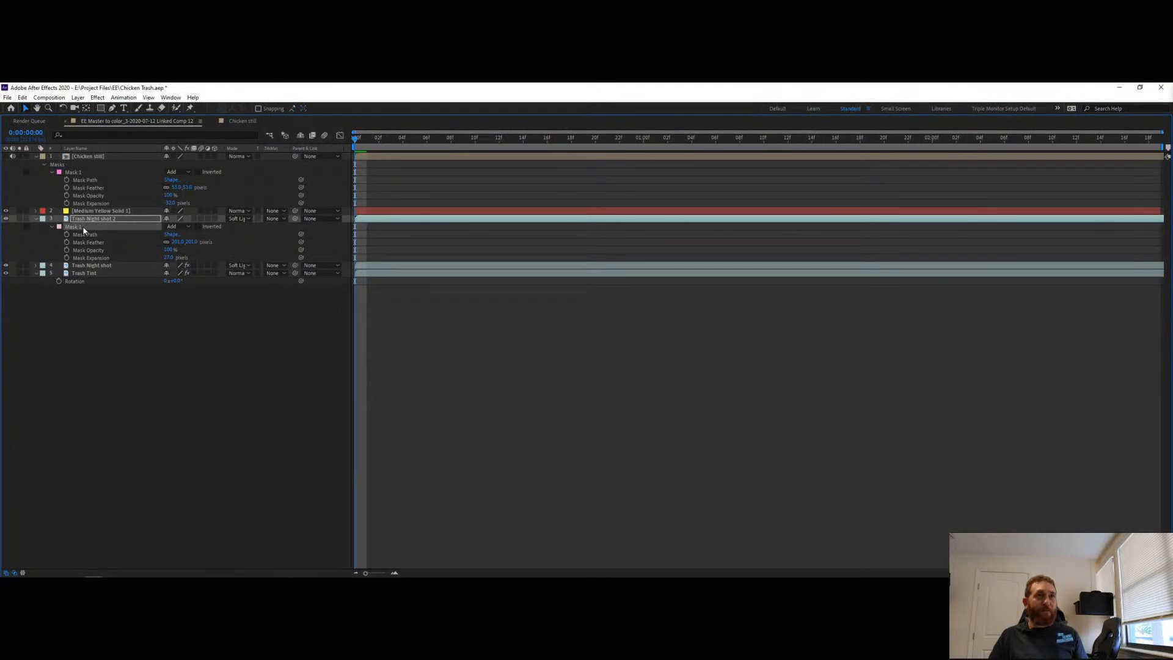
{"action": "key", "text": "Delete"}
{"action": "left_click", "coordinate": [94, 211]}
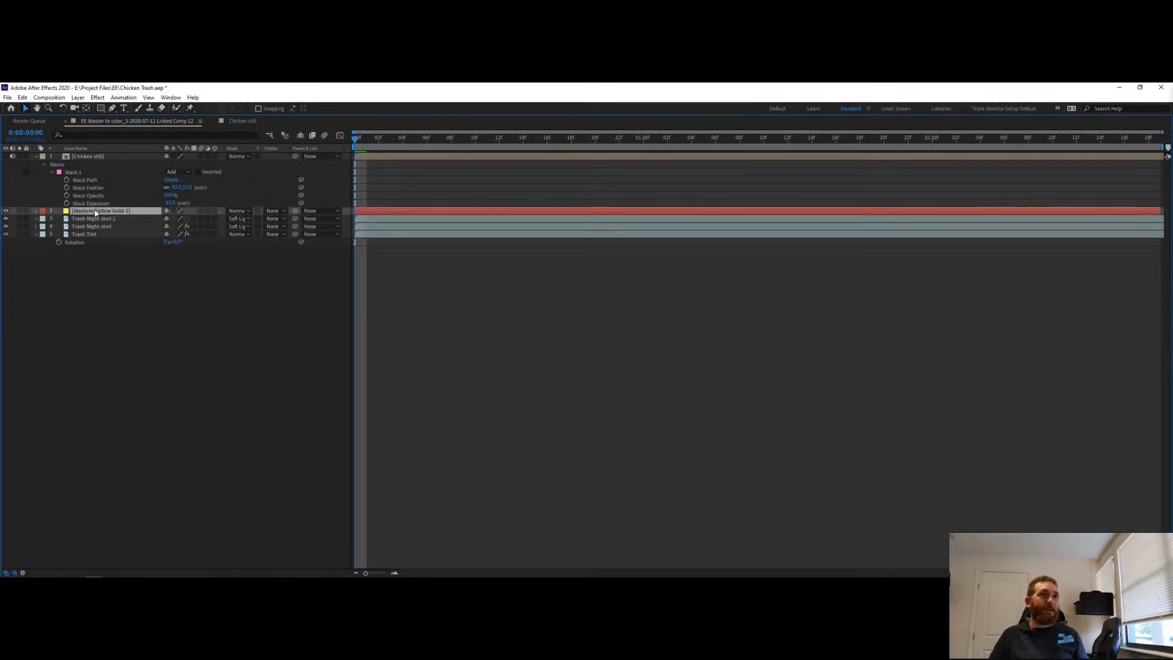
{"action": "key", "text": "Return"}
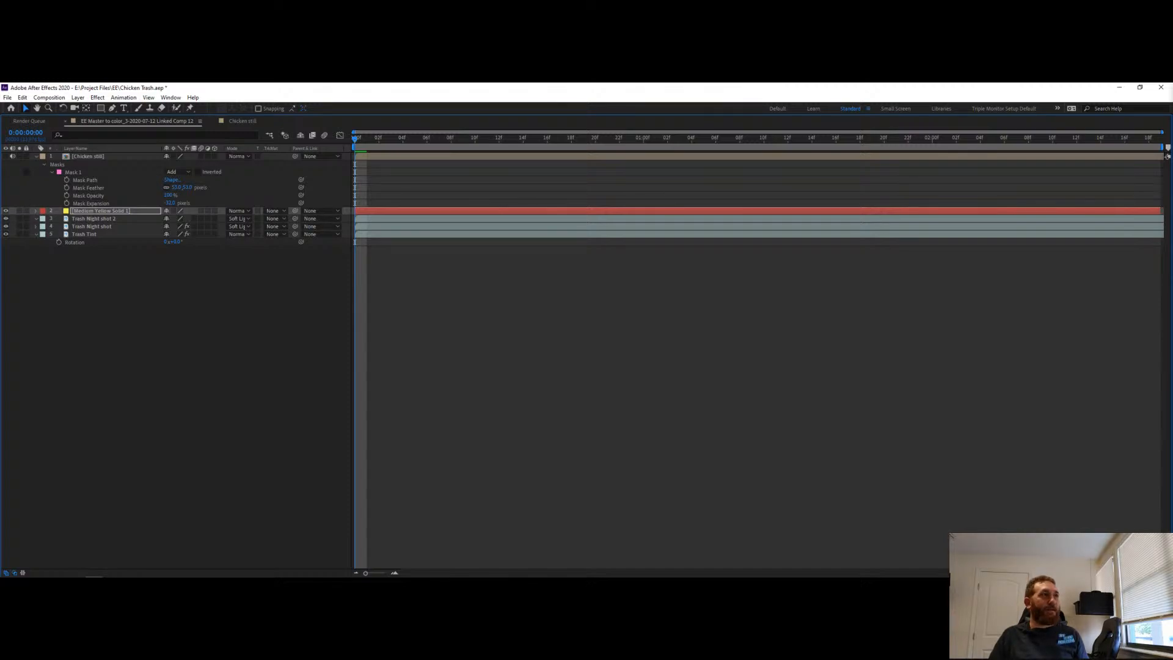
{"action": "left_click", "coordinate": [239, 211]}
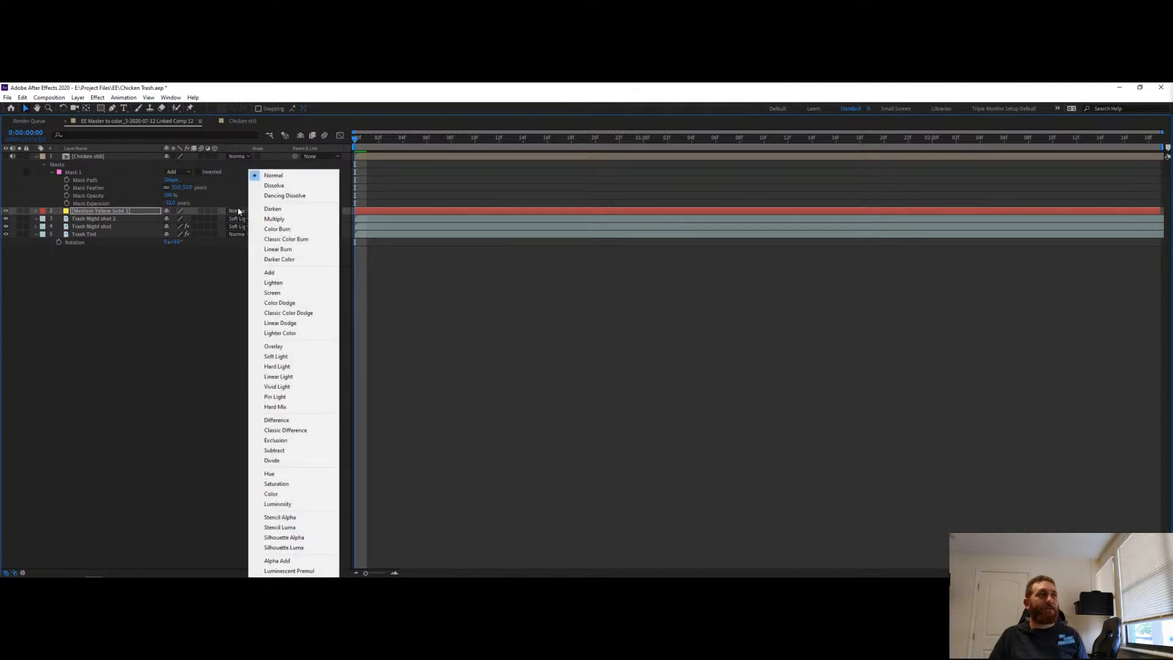
{"action": "left_click", "coordinate": [275, 360]}
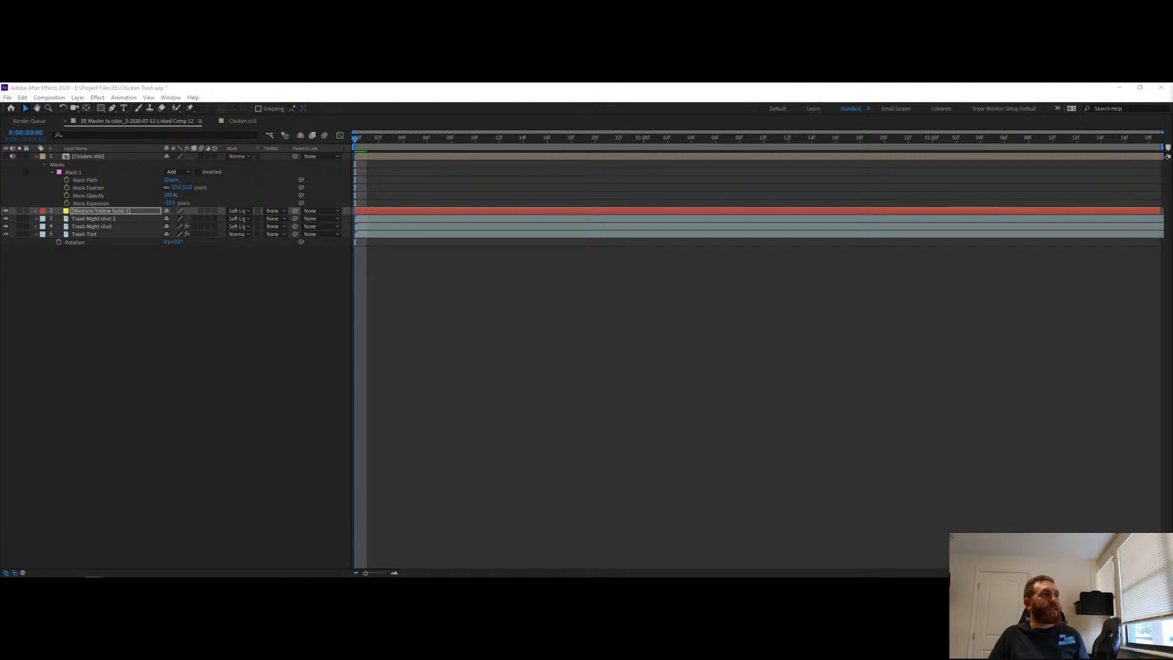
{"action": "key", "text": "Return"}
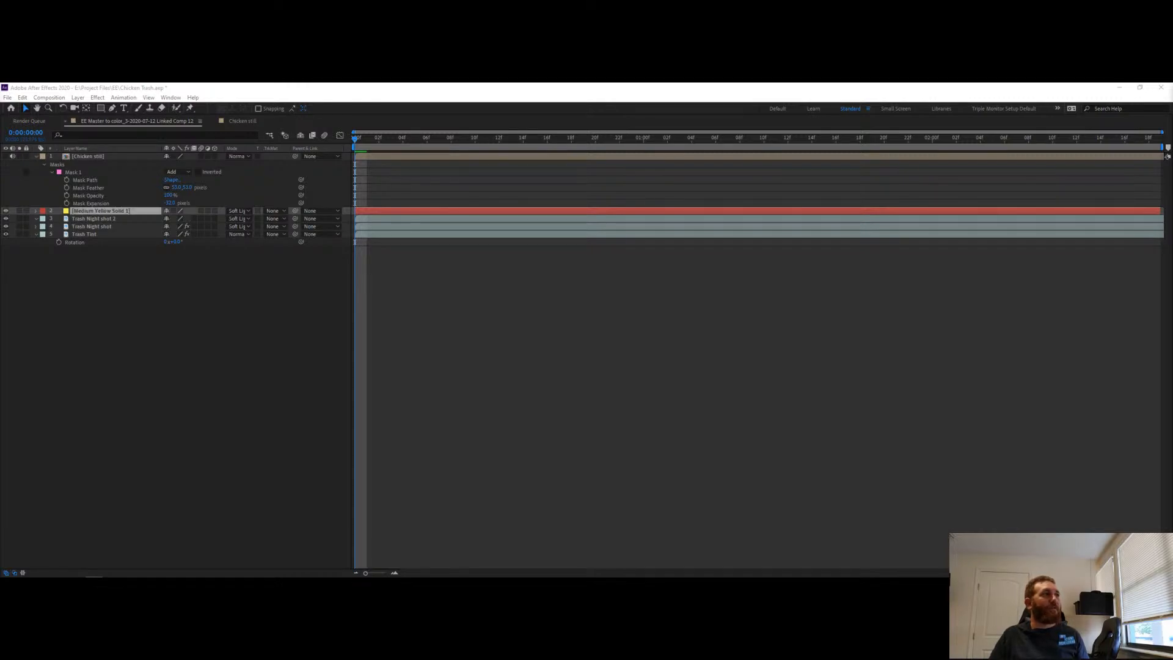
Apply the Glow effect to the Medium Yellow Solid 1 layer.
{"action": "left_click", "coordinate": [106, 157]}
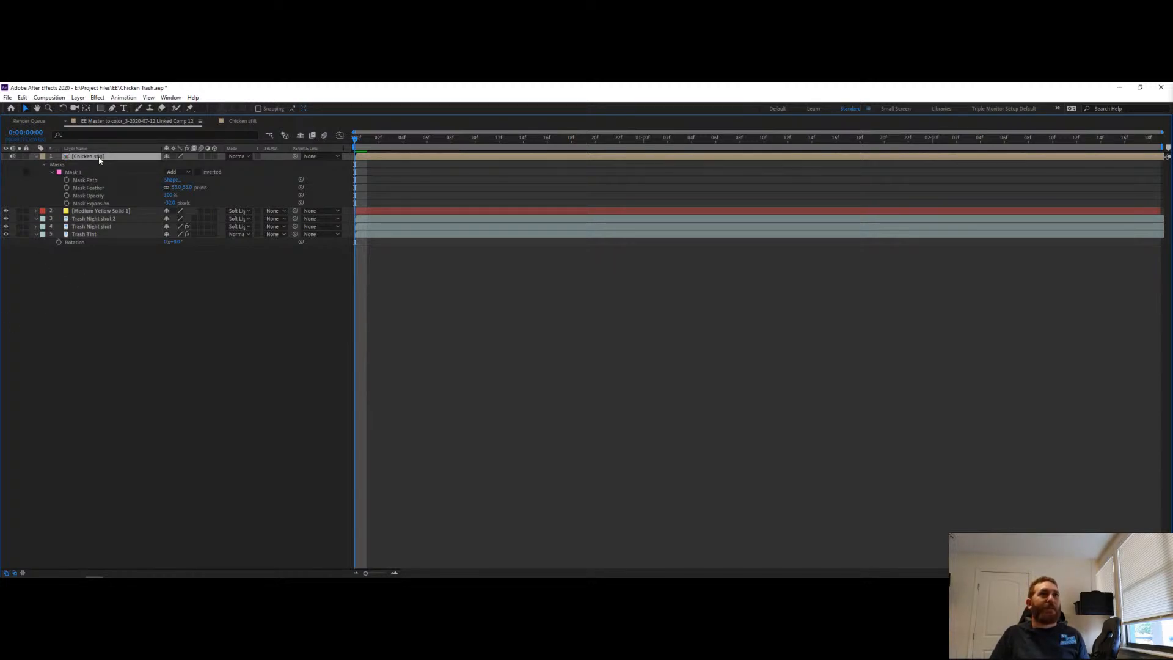
{"action": "left_click", "coordinate": [86, 211]}
{"action": "key", "text": "ctrl+space"}
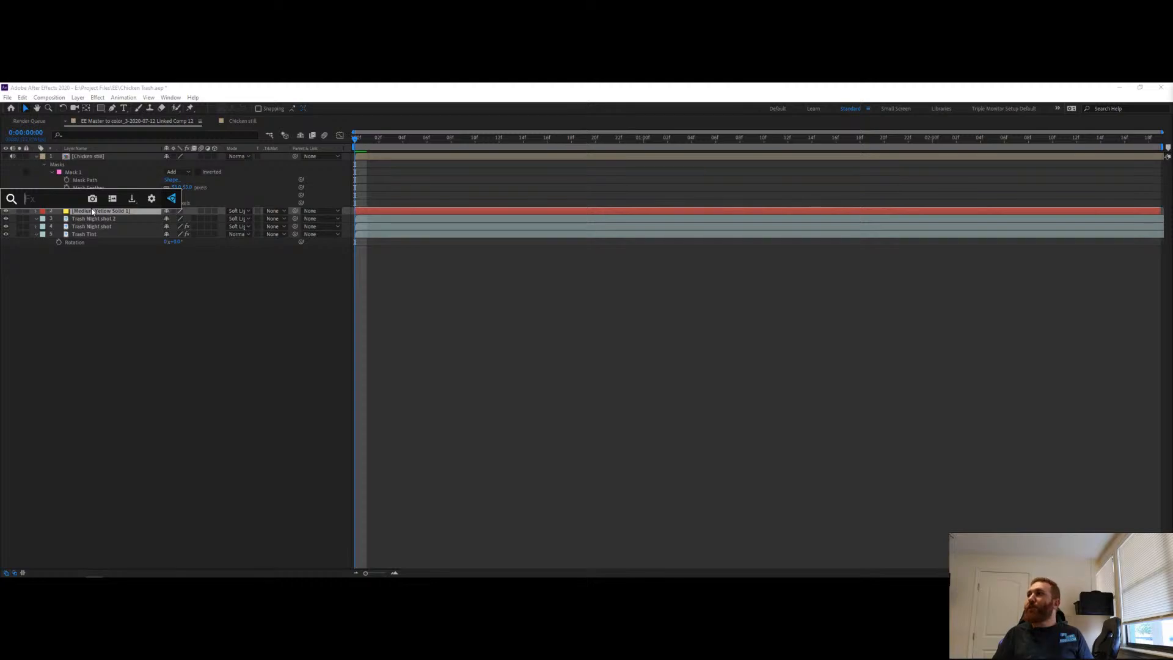
{"action": "type", "text": "glow"}
{"action": "key", "text": "Return"}
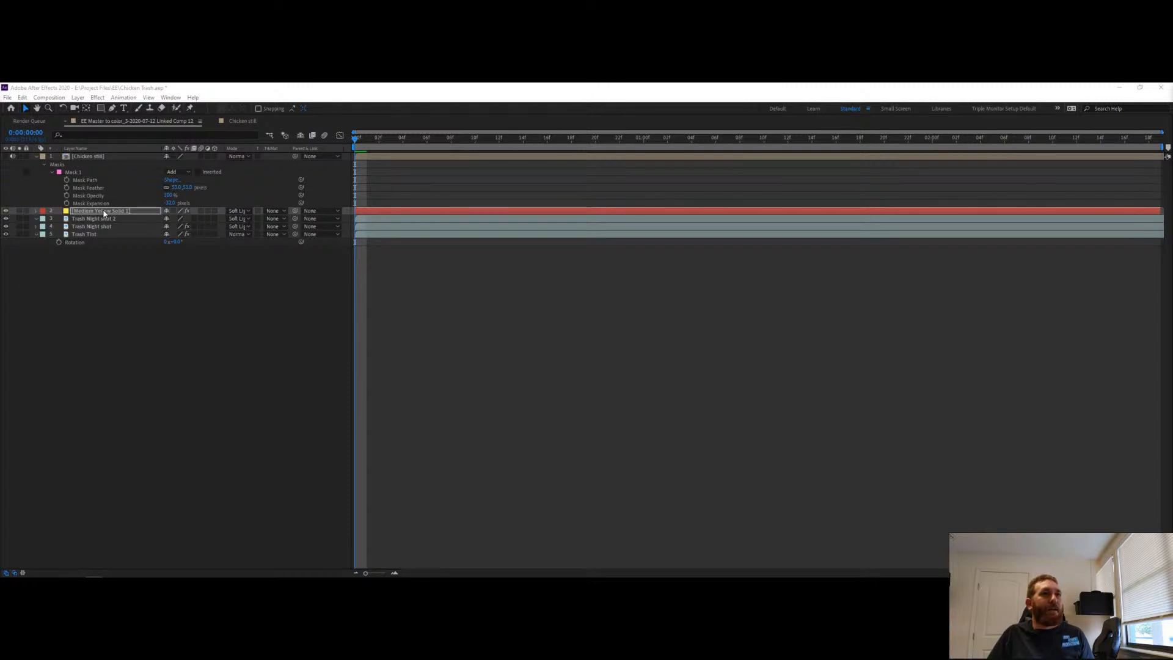
Paste the copied mask onto the yellow solid and reduce its mask expansion to a negative value.
{"action": "key", "text": "Return"}
{"action": "key", "text": "ctrl+v"}
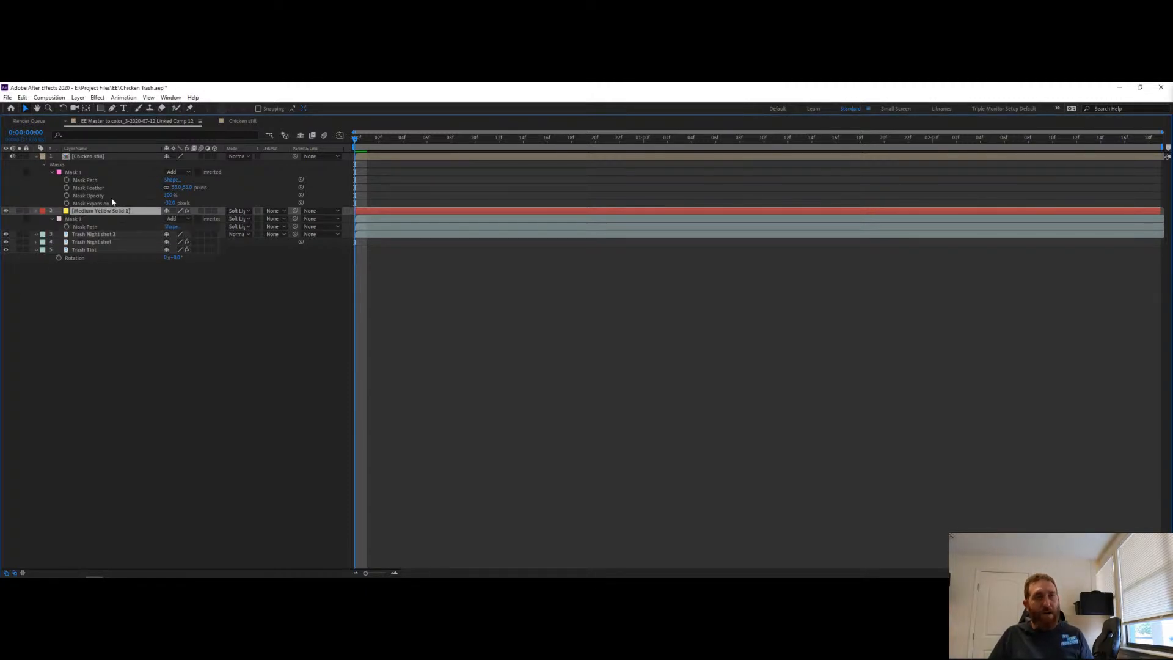
{"action": "key", "text": "m"}
{"action": "key", "text": "m"}
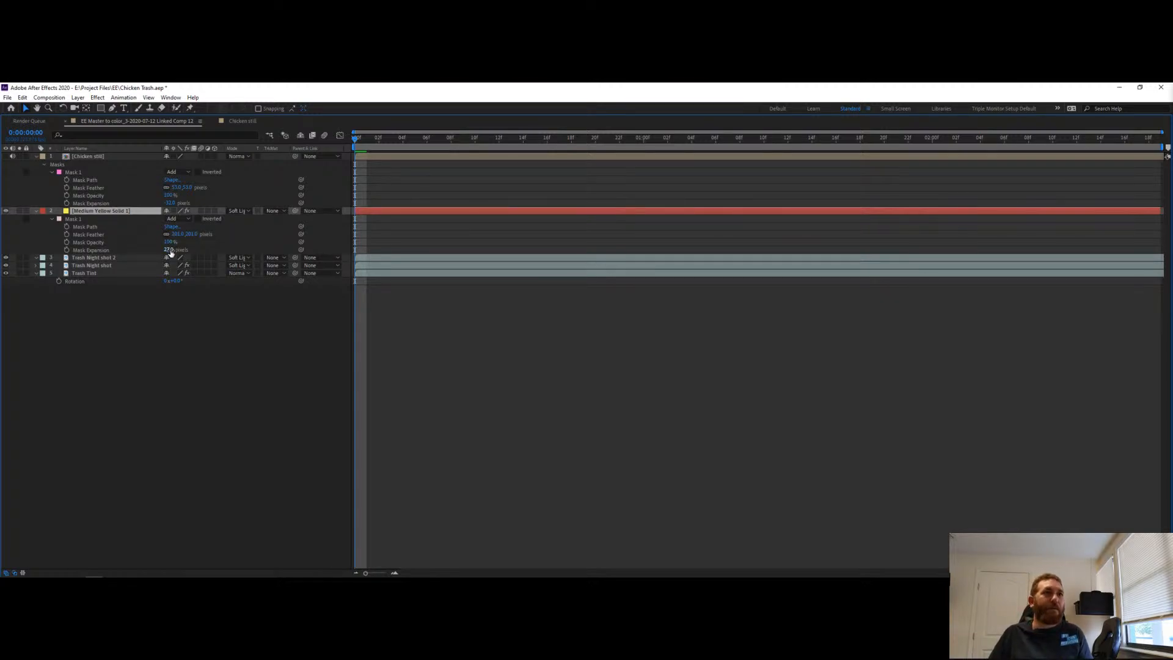
{"action": "left_click_drag", "start_coordinate": [171, 252], "coordinate": [149, 249]}
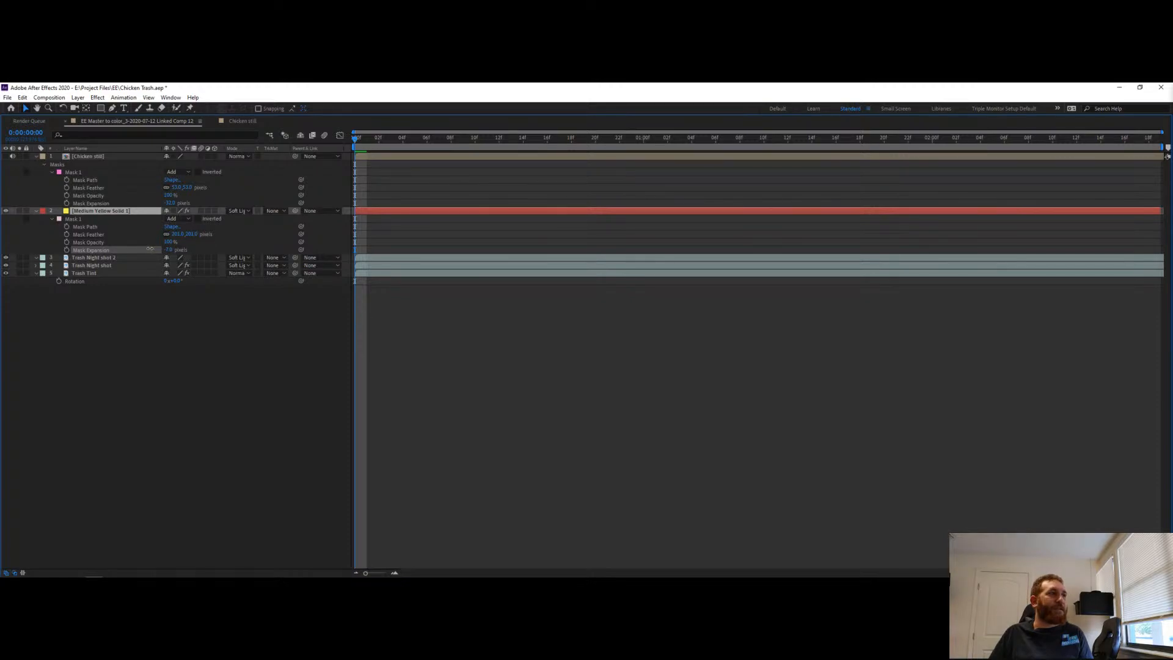
{"action": "left_click_drag", "start_coordinate": [150, 250], "coordinate": [133, 250]}
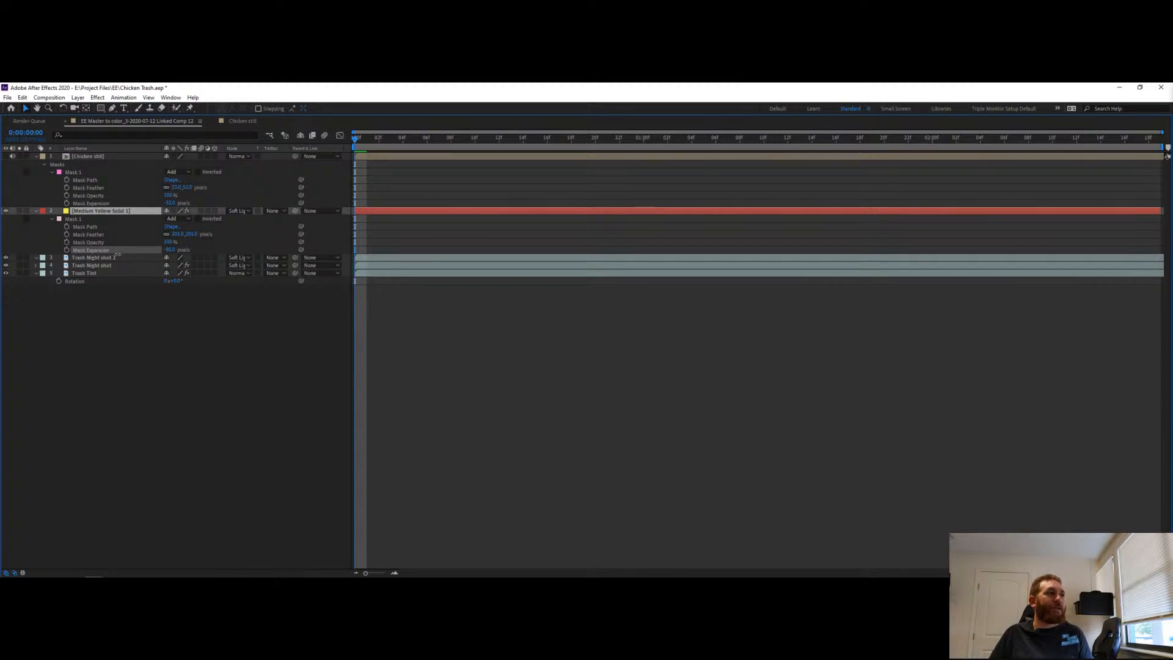
{"action": "key", "text": "Return"}
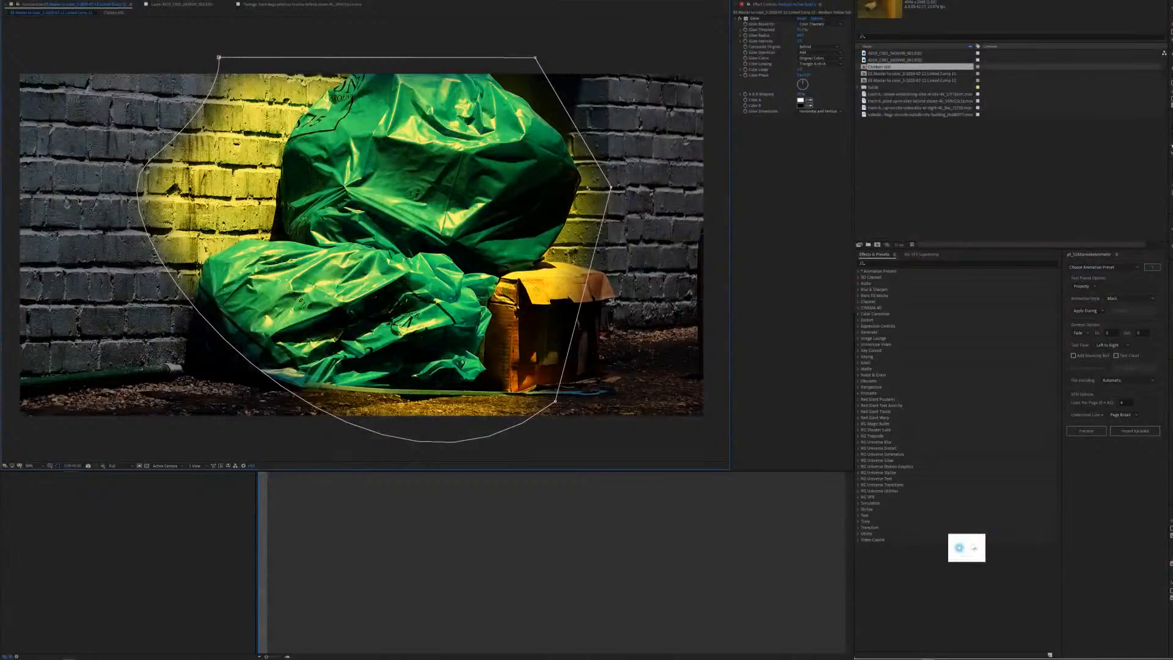
Reshape the solid's mask by moving its vertices so it covers the upper-left brick wall and the top of the upper trash bag.
{"action": "left_click_drag", "start_coordinate": [611, 187], "coordinate": [479, 175]}
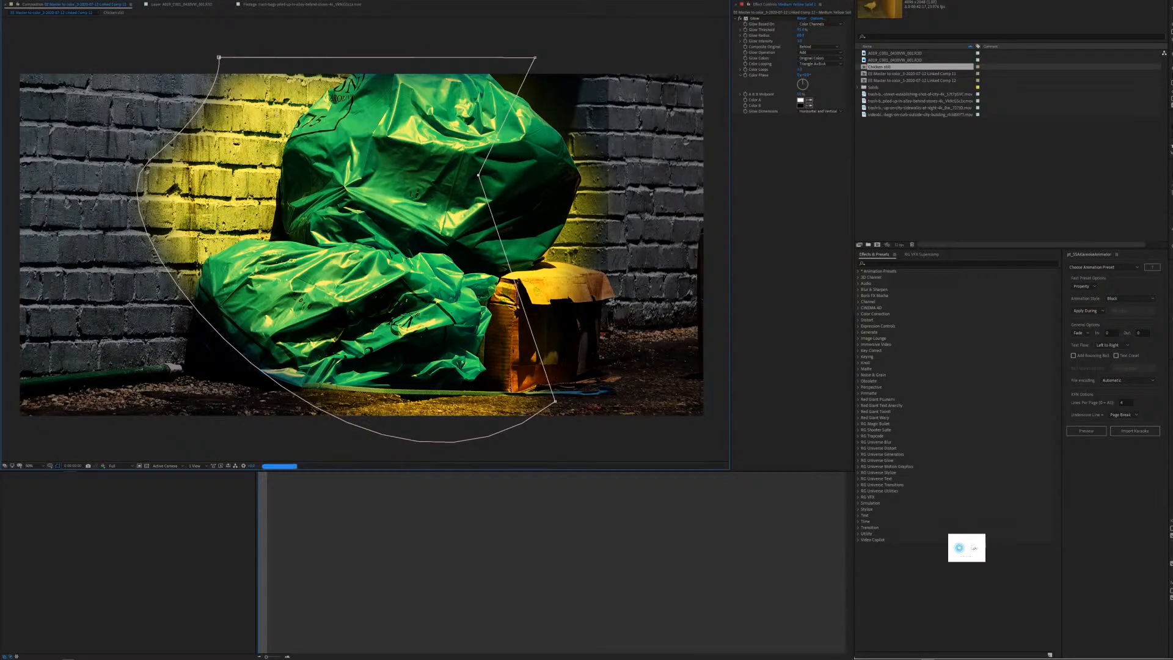
{"action": "left_click_drag", "start_coordinate": [219, 57], "coordinate": [96, 28]}
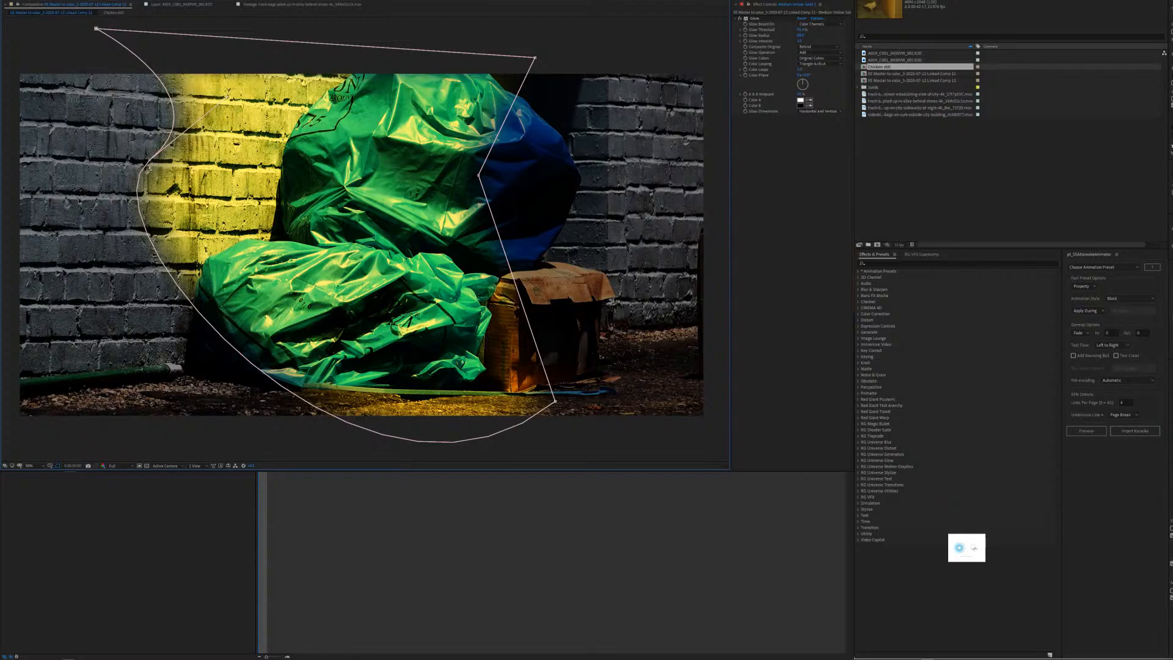
{"action": "left_click_drag", "start_coordinate": [150, 160], "coordinate": [100, 80]}
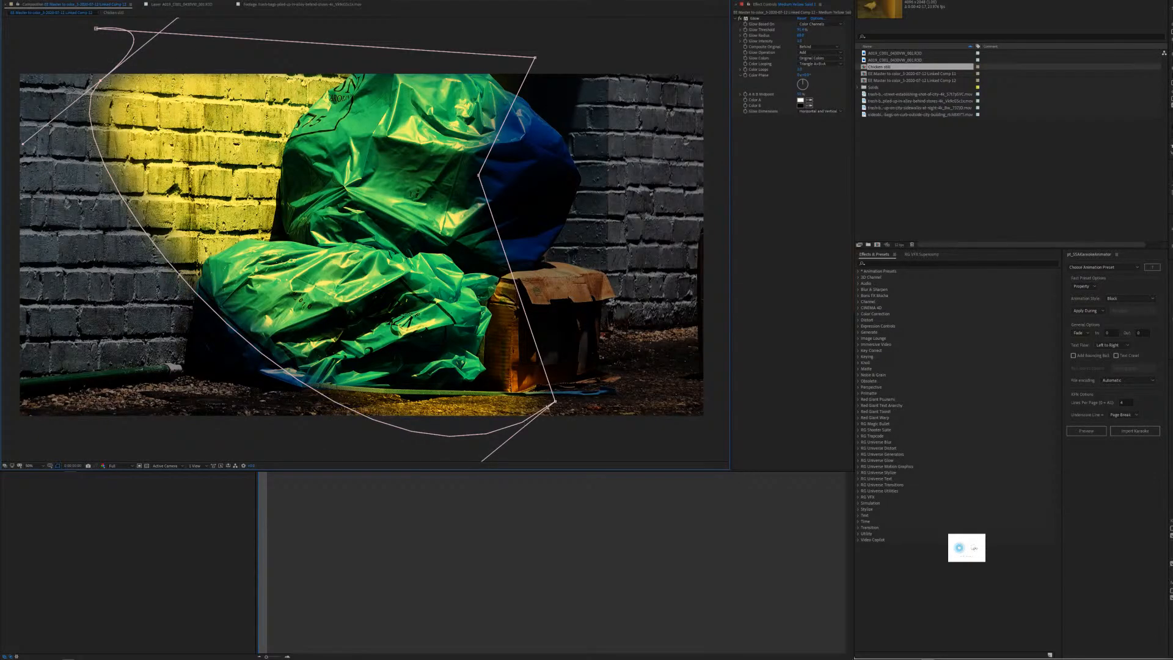
{"action": "left_click_drag", "start_coordinate": [554, 401], "coordinate": [431, 202]}
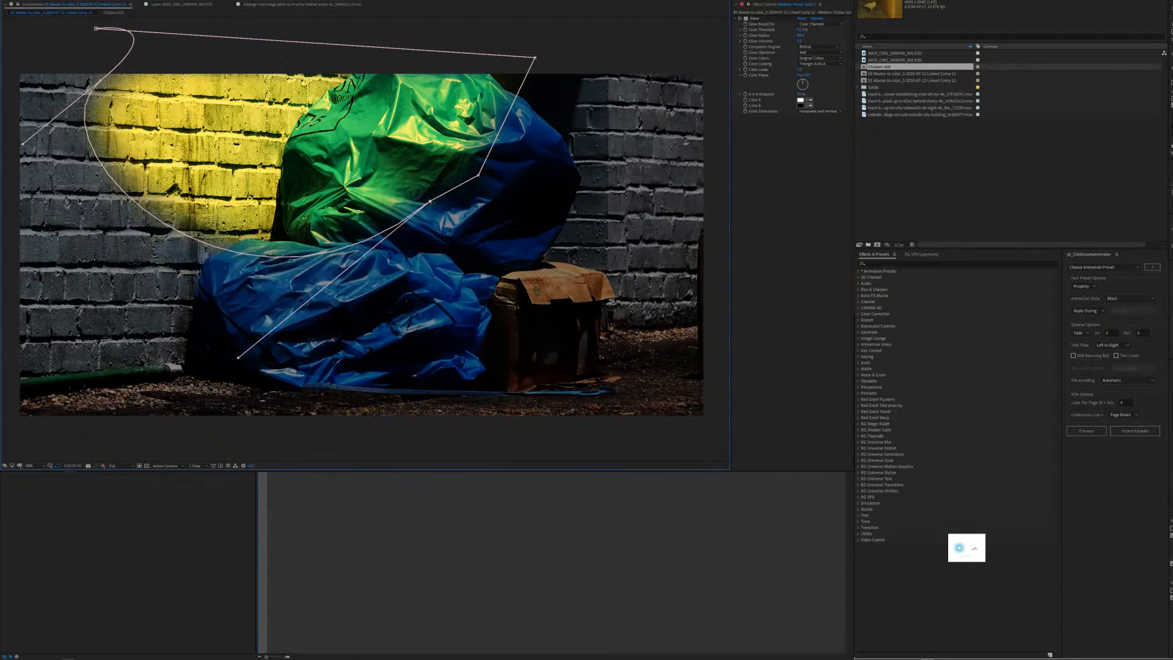
{"action": "left_click_drag", "start_coordinate": [430, 201], "coordinate": [297, 125]}
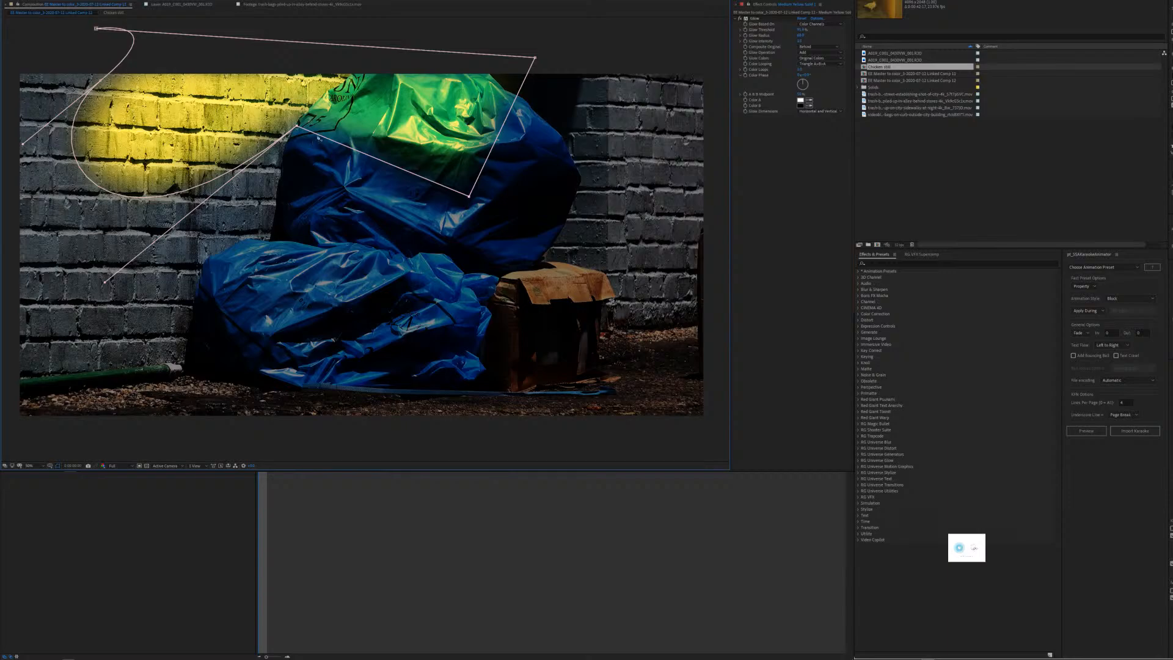
Extend the mask's lower edge diagonally down to the lower trash bag, adding vertices along the upper bag.
{"action": "left_click", "coordinate": [314, 133]}
{"action": "left_click_drag", "start_coordinate": [315, 133], "coordinate": [210, 270]}
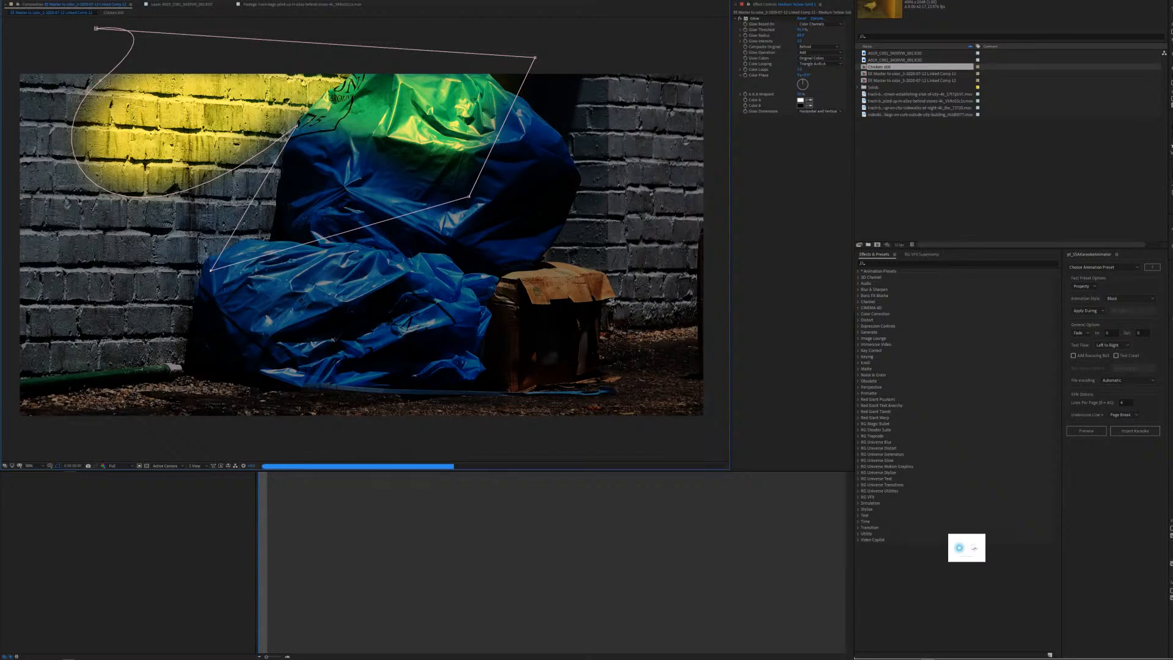
{"action": "left_click_drag", "start_coordinate": [210, 270], "coordinate": [242, 294]}
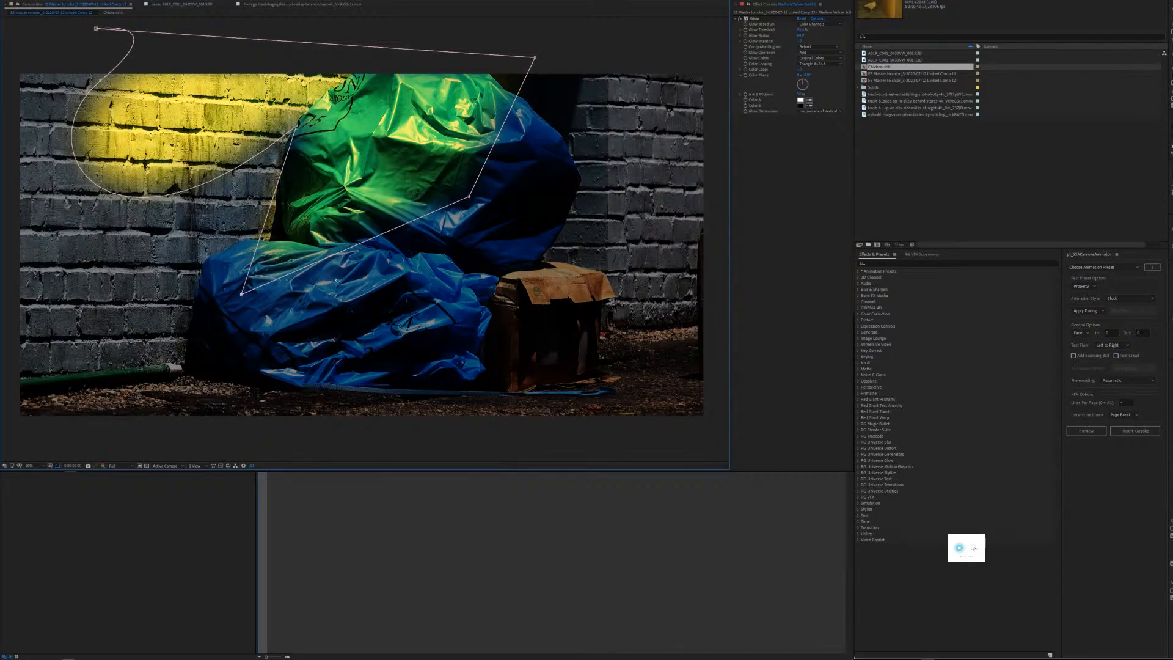
{"action": "left_click_drag", "start_coordinate": [389, 230], "coordinate": [409, 244]}
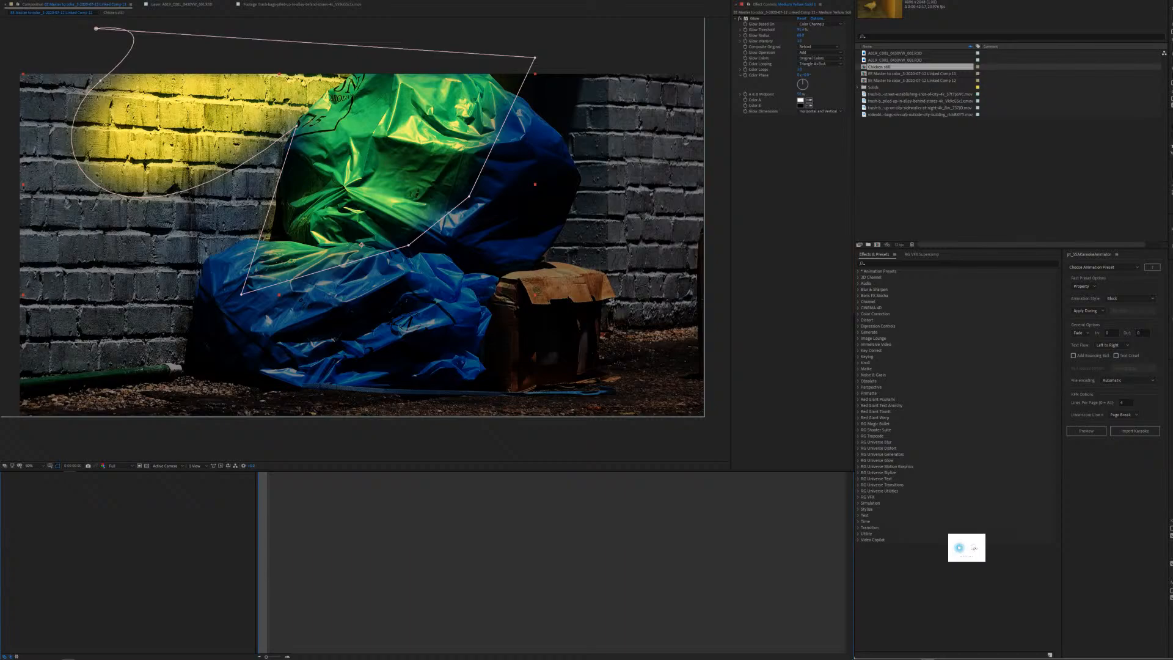
Try to flatten the mask's curved edge over the brick wall by adjusting its curve handles and the vertex beside the upper bag.
{"action": "left_click", "coordinate": [100, 81]}
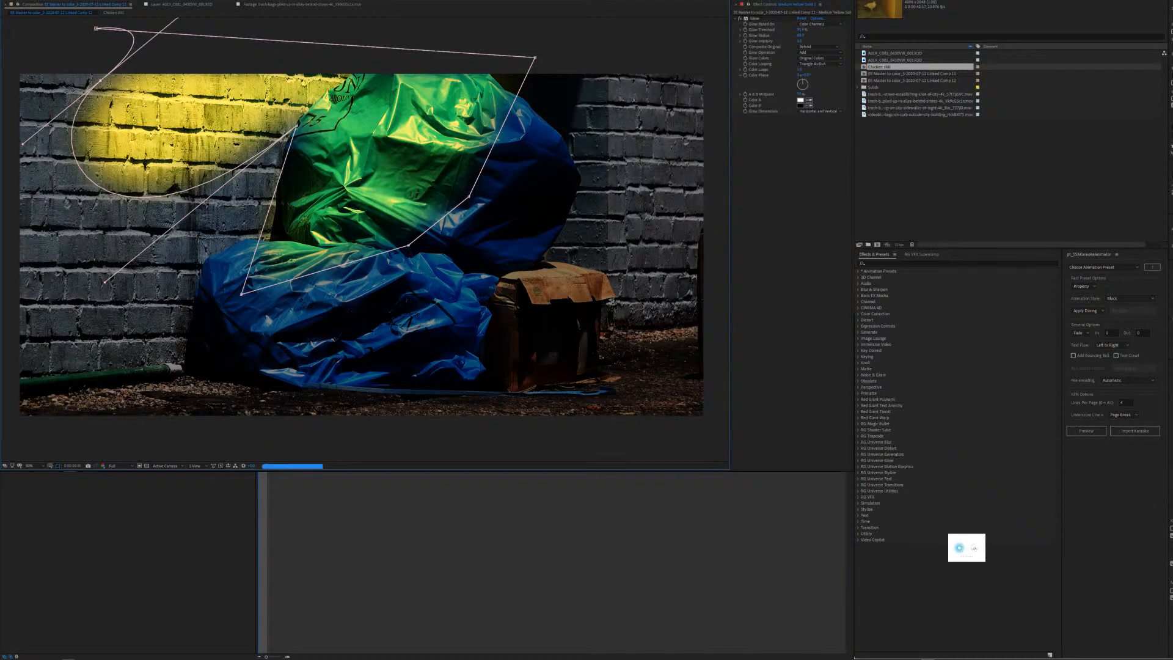
{"action": "left_click_drag", "start_coordinate": [105, 282], "coordinate": [241, 132]}
{"action": "left_click_drag", "start_coordinate": [172, 145], "coordinate": [296, 128]}
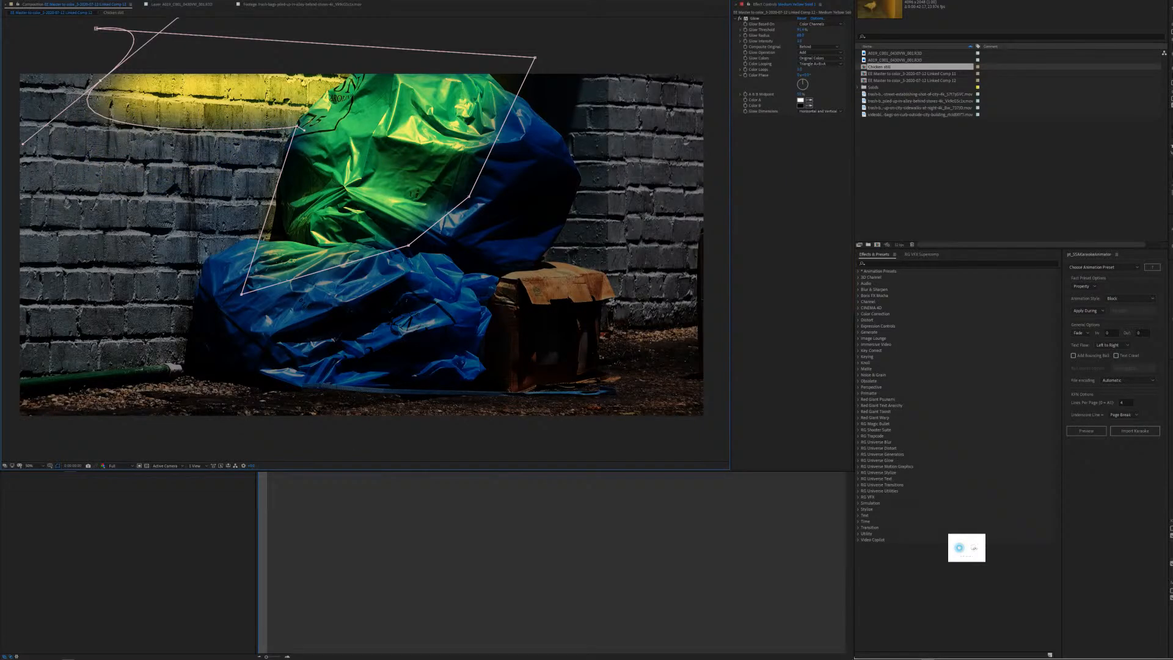
{"action": "left_click_drag", "start_coordinate": [23, 144], "coordinate": [171, 134]}
{"action": "left_click_drag", "start_coordinate": [21, 20], "coordinate": [5, 52]}
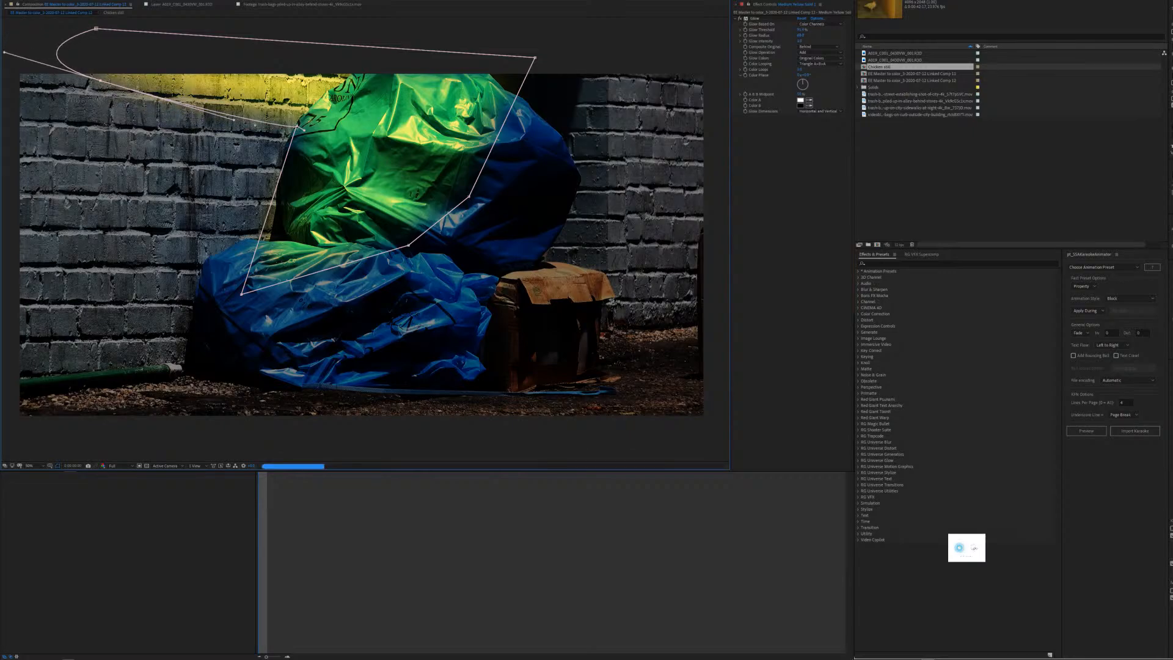
{"action": "left_click_drag", "start_coordinate": [298, 127], "coordinate": [307, 102]}
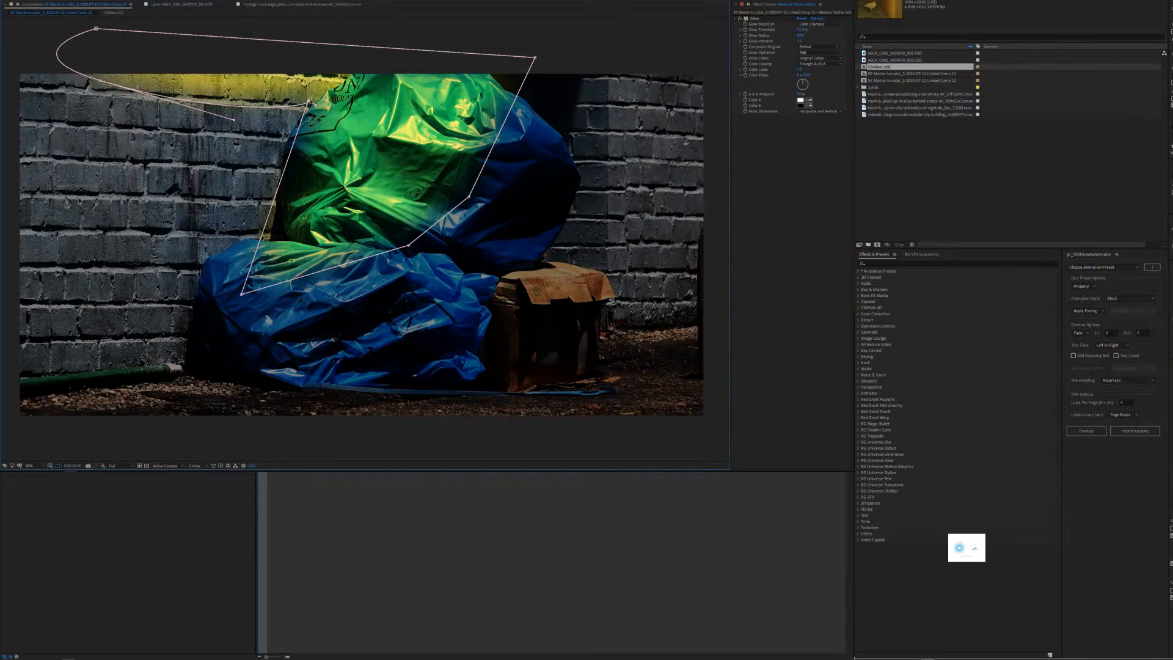
{"action": "left_click_drag", "start_coordinate": [309, 101], "coordinate": [288, 113]}
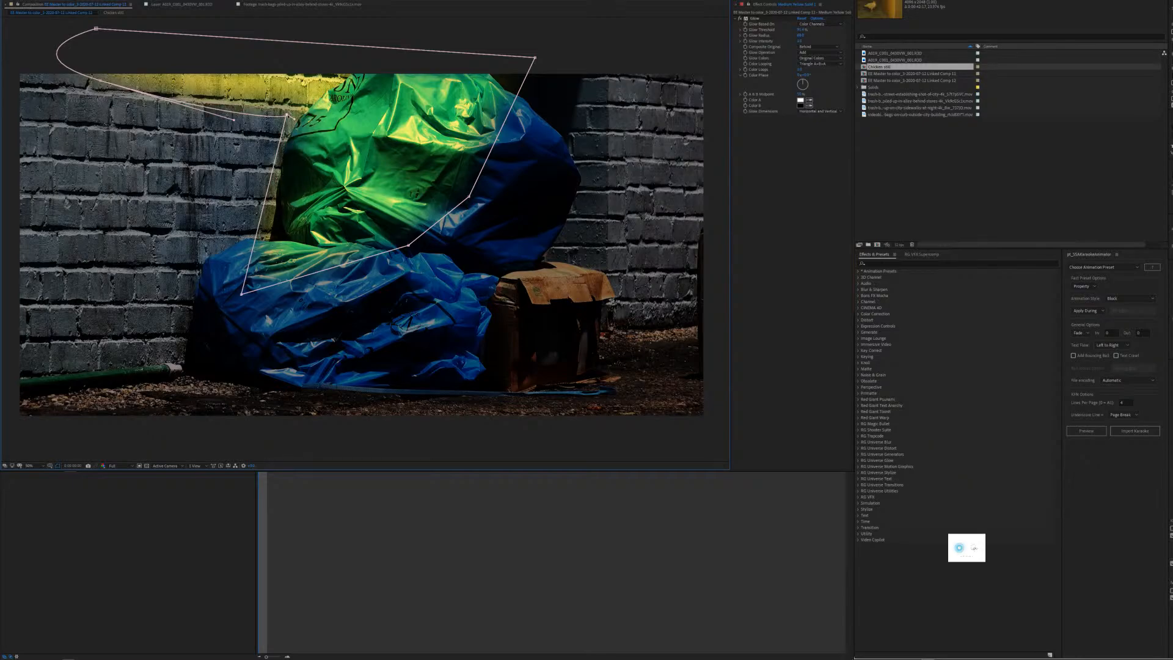
Delete the vertex beside the upper bag and the curved wall vertex to give the mask a straight left edge.
{"action": "key", "text": "Delete"}
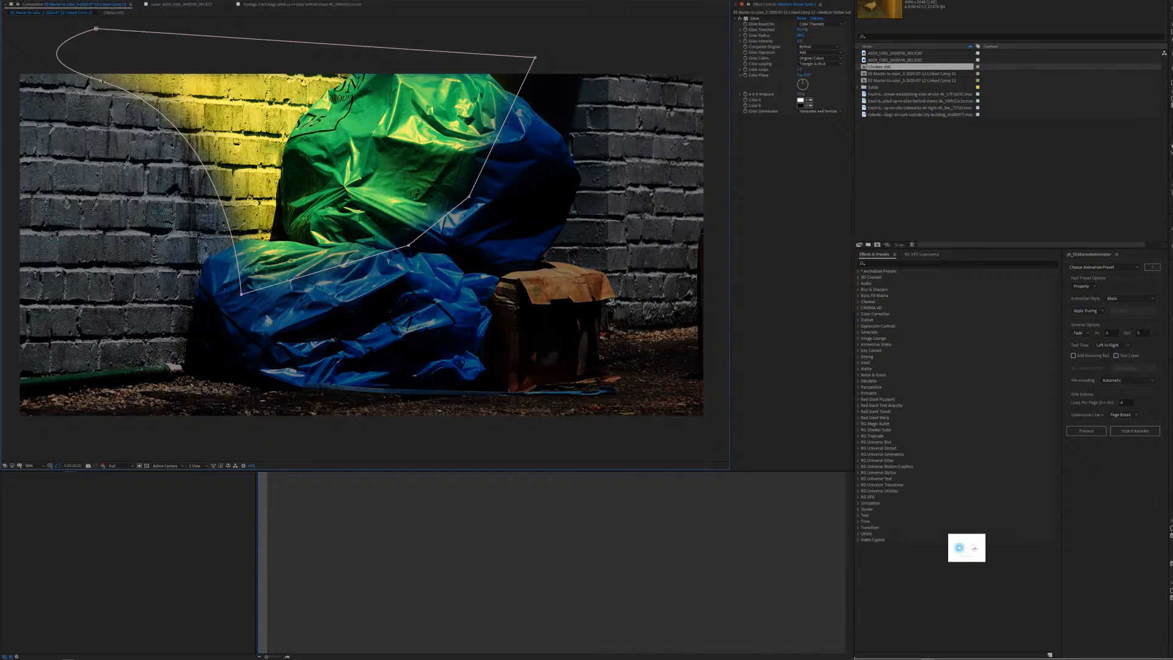
{"action": "left_click", "coordinate": [100, 81]}
{"action": "key", "text": "Delete"}
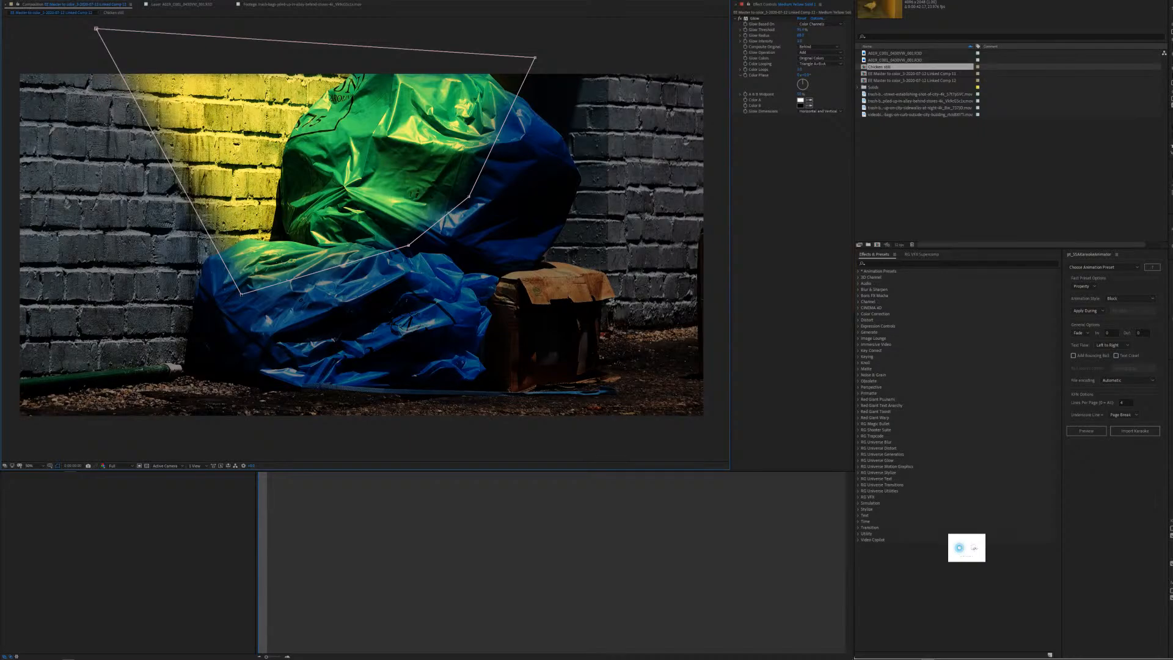
Narrow the mask around the upper trash bag by moving its lower tip and both upper corners inward.
{"action": "left_click_drag", "start_coordinate": [242, 294], "coordinate": [313, 312]}
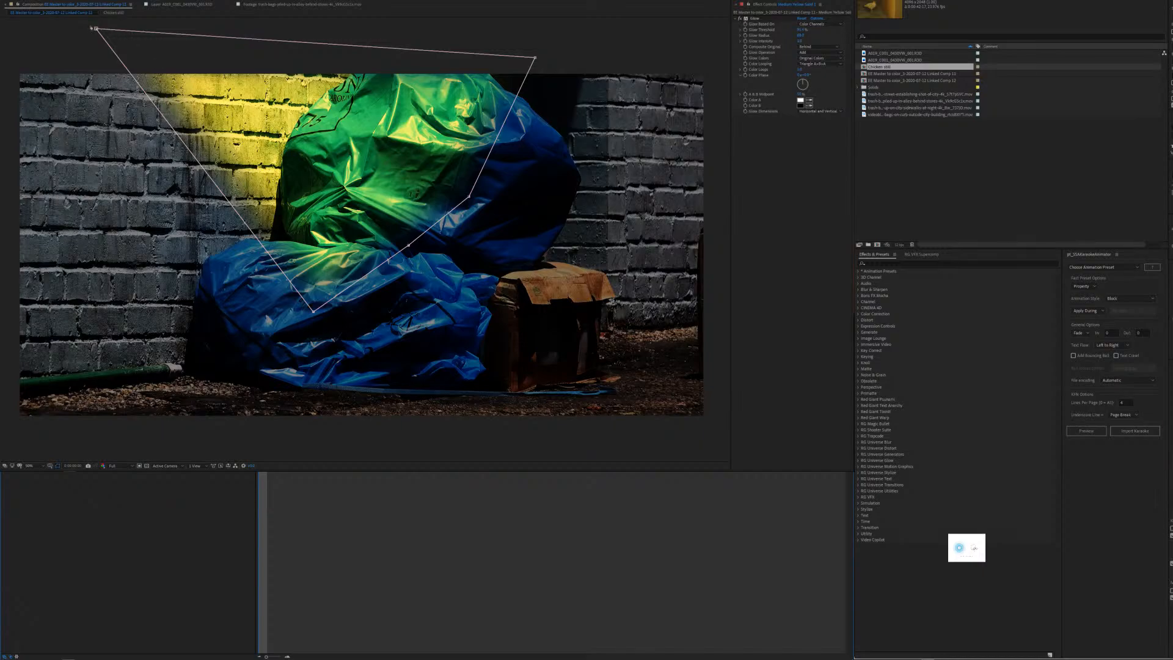
{"action": "left_click_drag", "start_coordinate": [95, 28], "coordinate": [273, 73]}
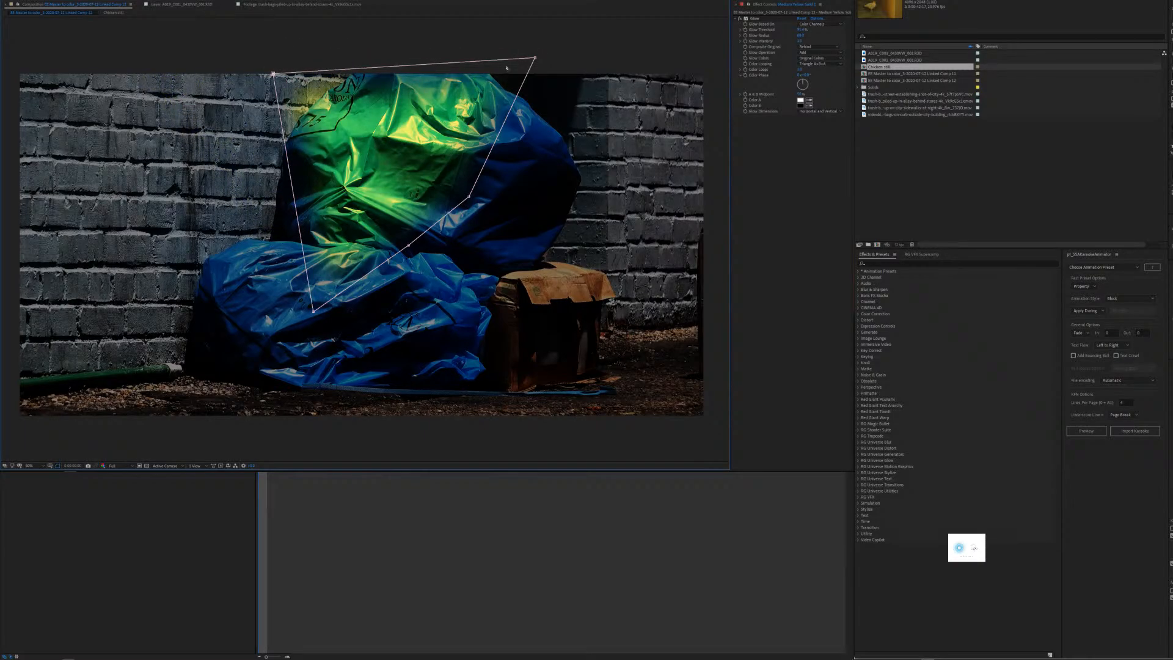
{"action": "left_click_drag", "start_coordinate": [535, 58], "coordinate": [478, 70]}
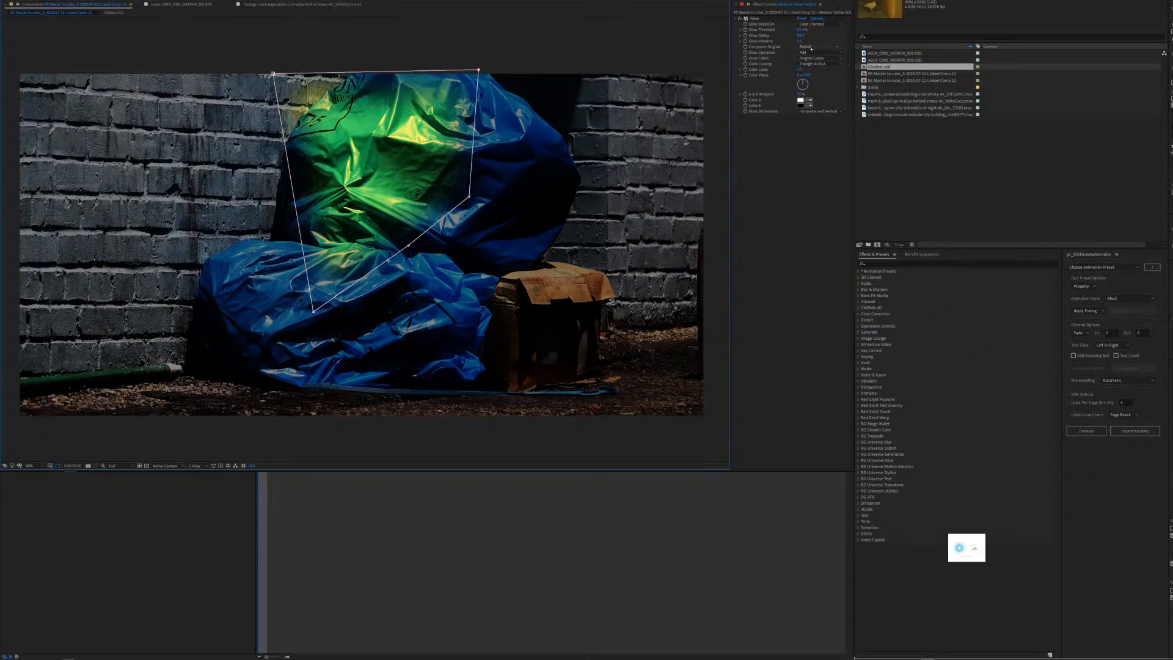
Set the Glow effect's Composite Original to On Top and move the mask's upper-left corner outward over the brick wall.
{"action": "left_click", "coordinate": [811, 49]}
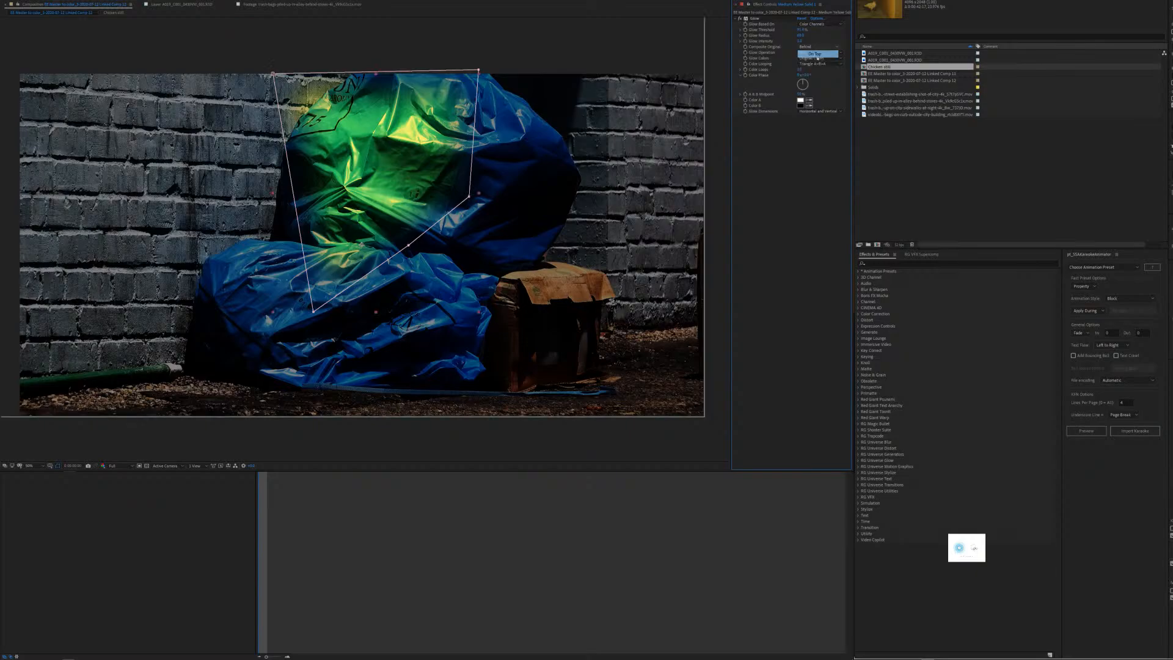
{"action": "left_click", "coordinate": [817, 59]}
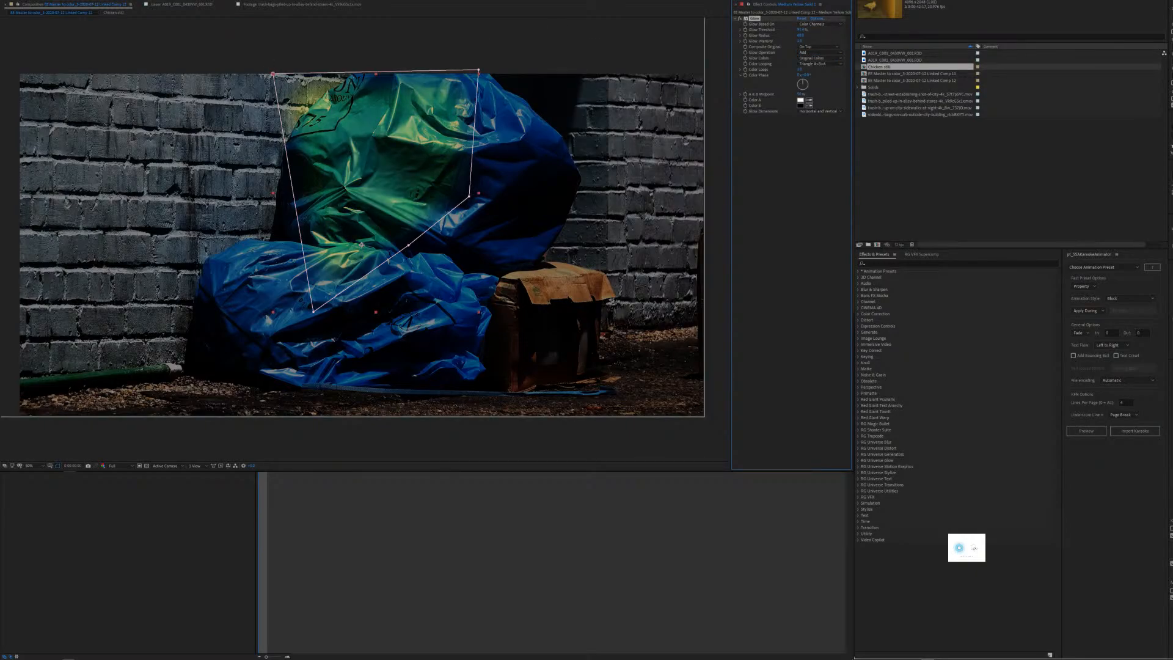
{"action": "left_click_drag", "start_coordinate": [272, 74], "coordinate": [187, 63]}
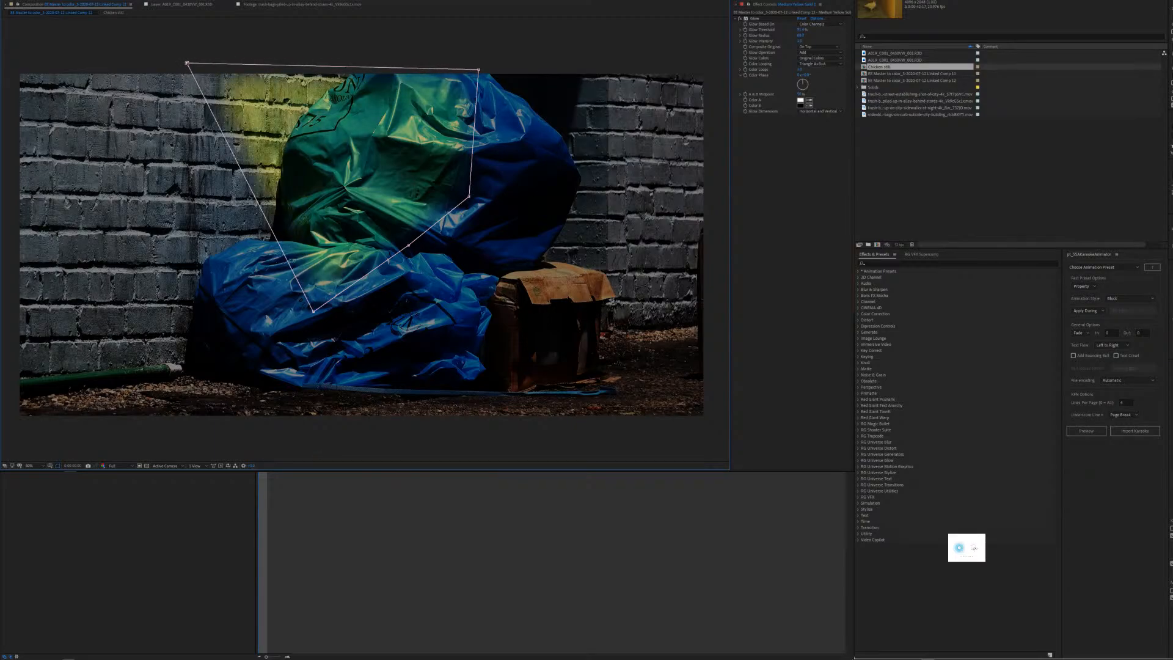
Try the Multiply and Hard Light options for the Glow effect's operation on the yellow solid.
{"action": "left_click", "coordinate": [804, 53]}
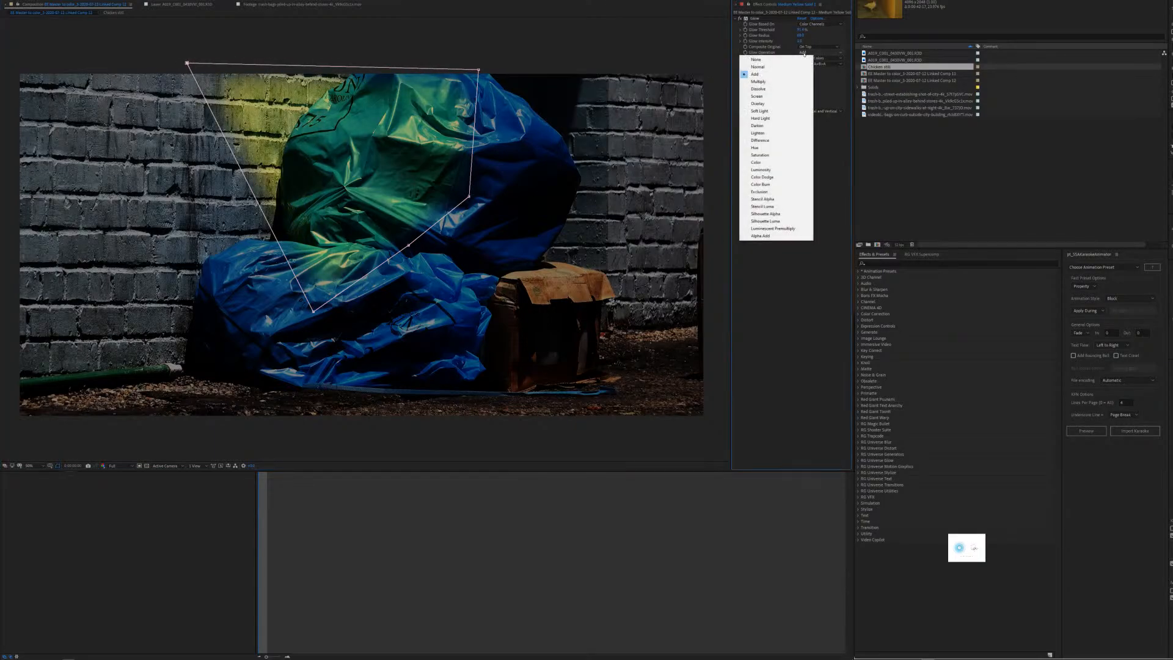
{"action": "left_click", "coordinate": [757, 82]}
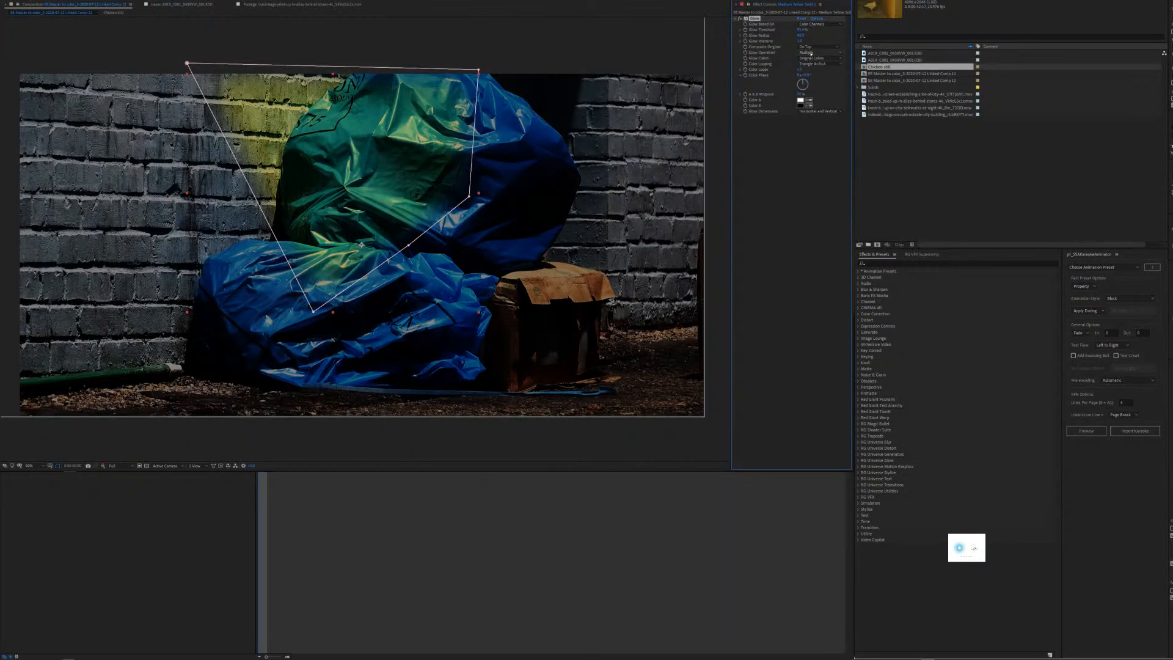
{"action": "left_click", "coordinate": [812, 53]}
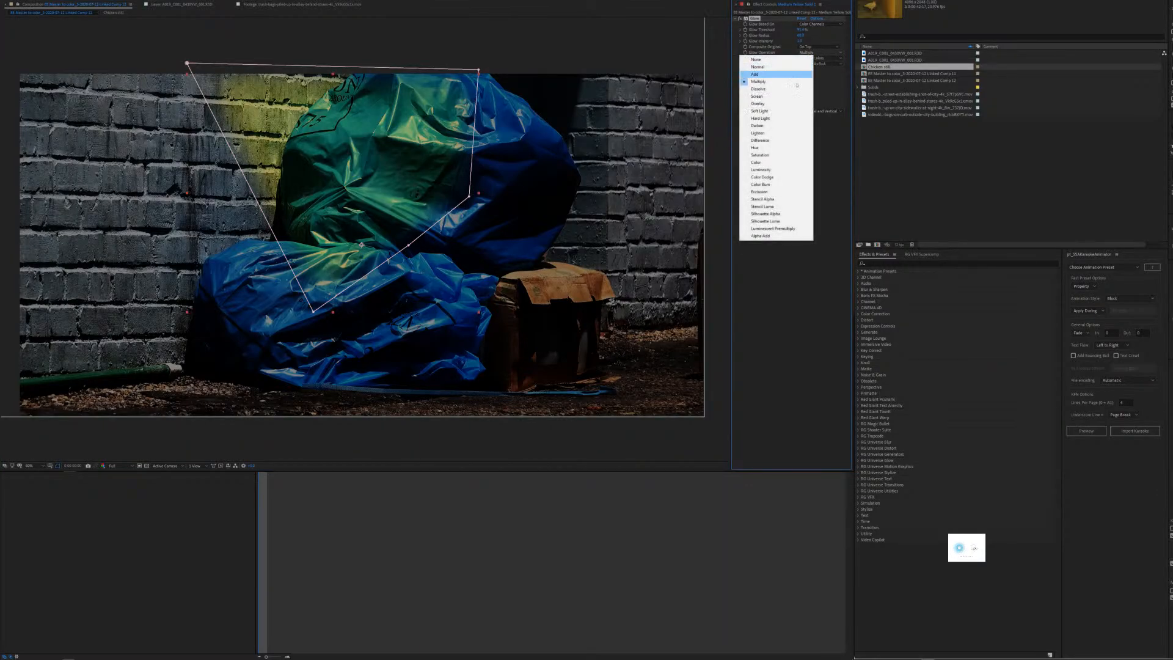
{"action": "left_click", "coordinate": [769, 119]}
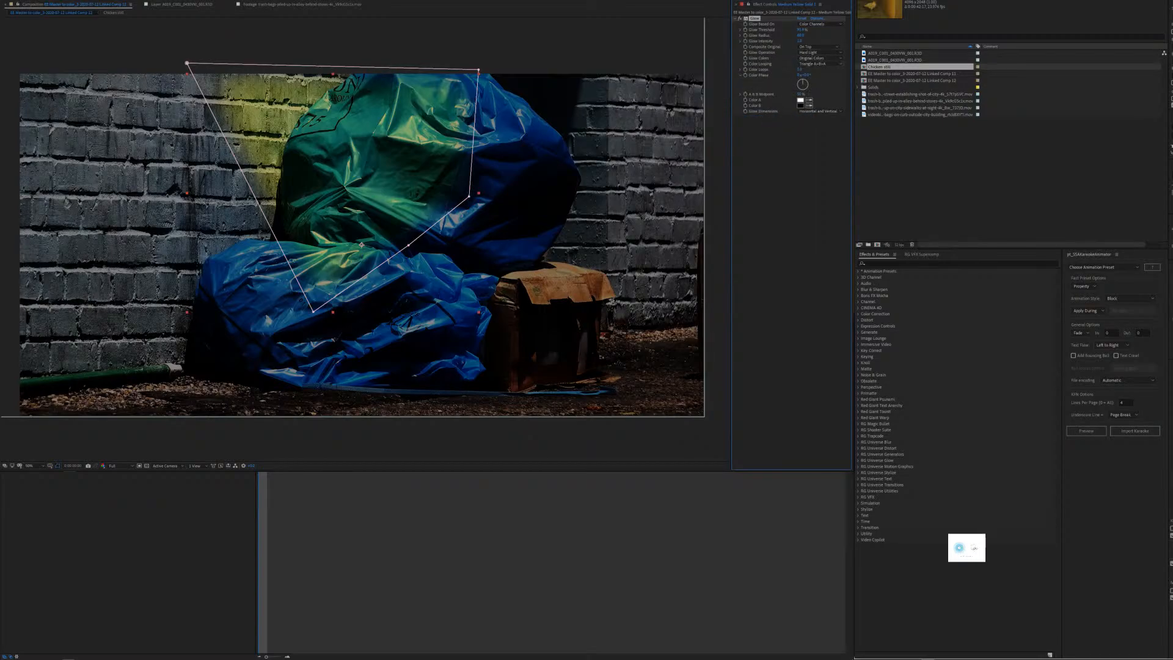
Try Normal and Linear Dodge as the yellow solid layer's blending mode, settling on Overlay.
{"action": "left_click", "coordinate": [213, 498]}
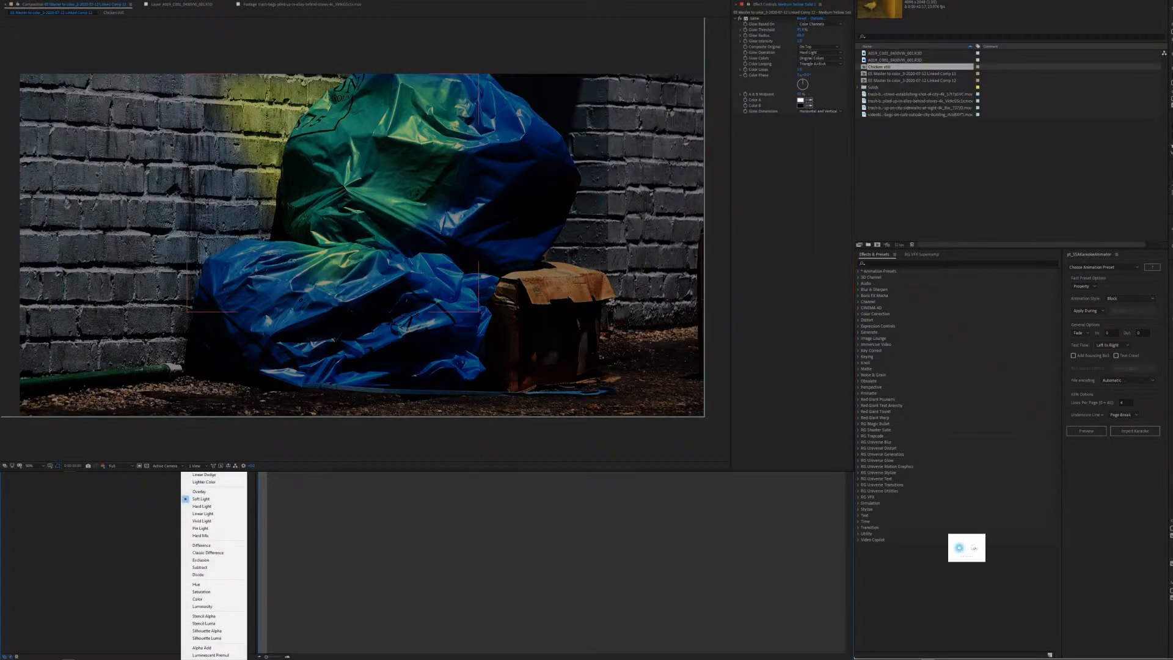
{"action": "left_click", "coordinate": [202, 367]}
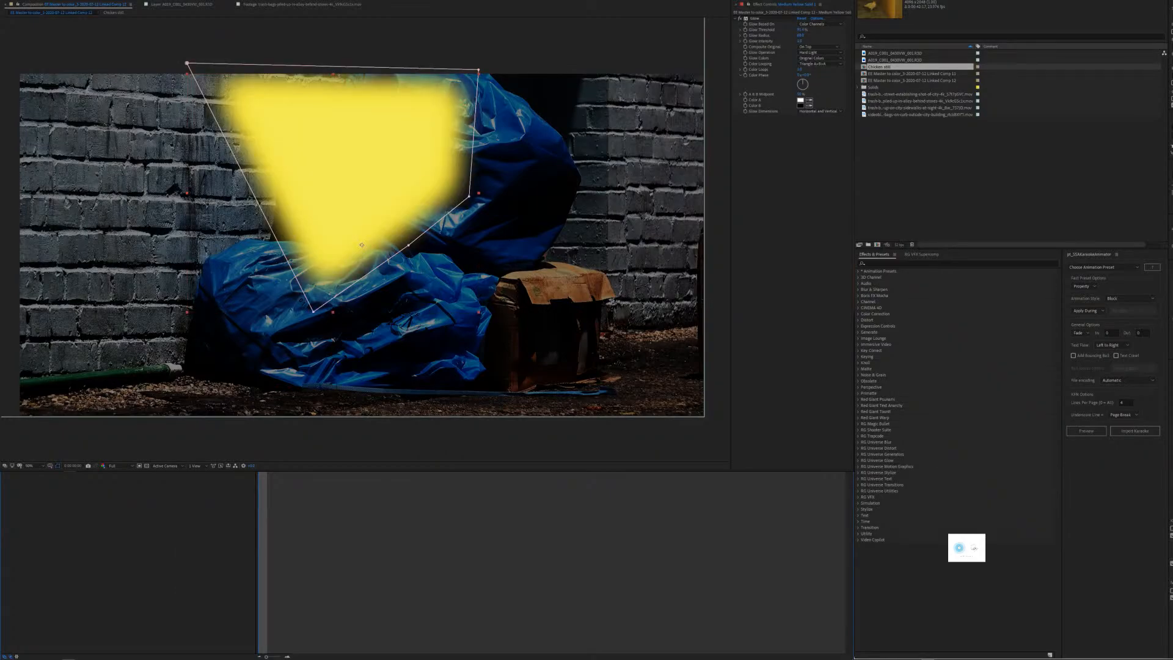
{"action": "left_click", "coordinate": [201, 498]}
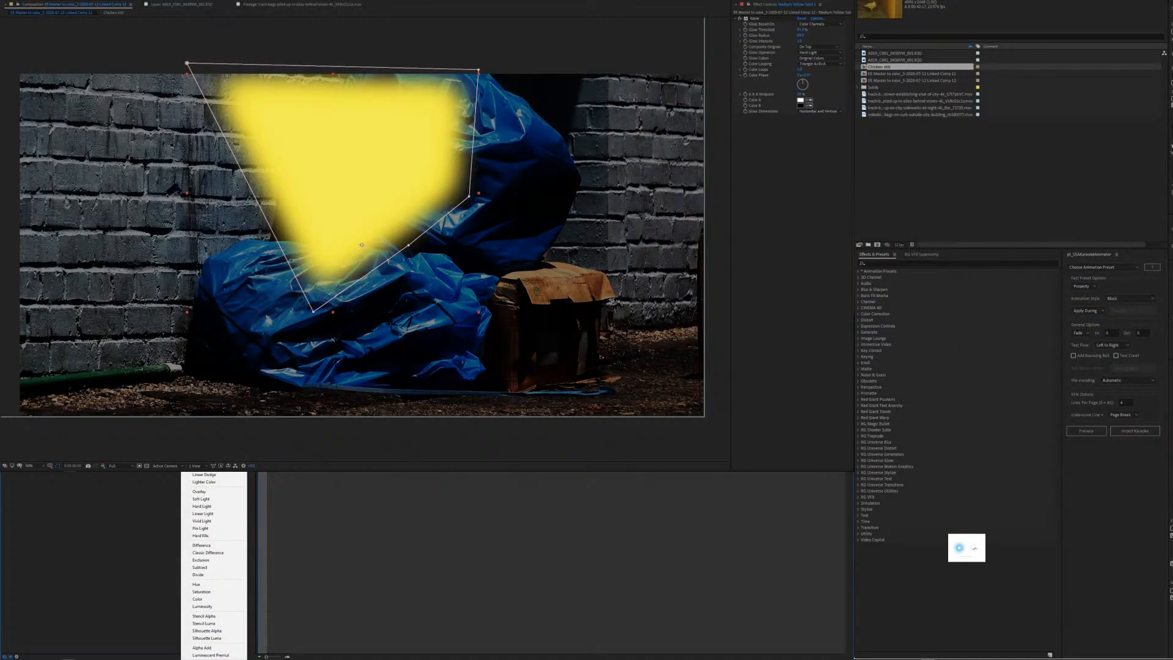
{"action": "left_click", "coordinate": [204, 474]}
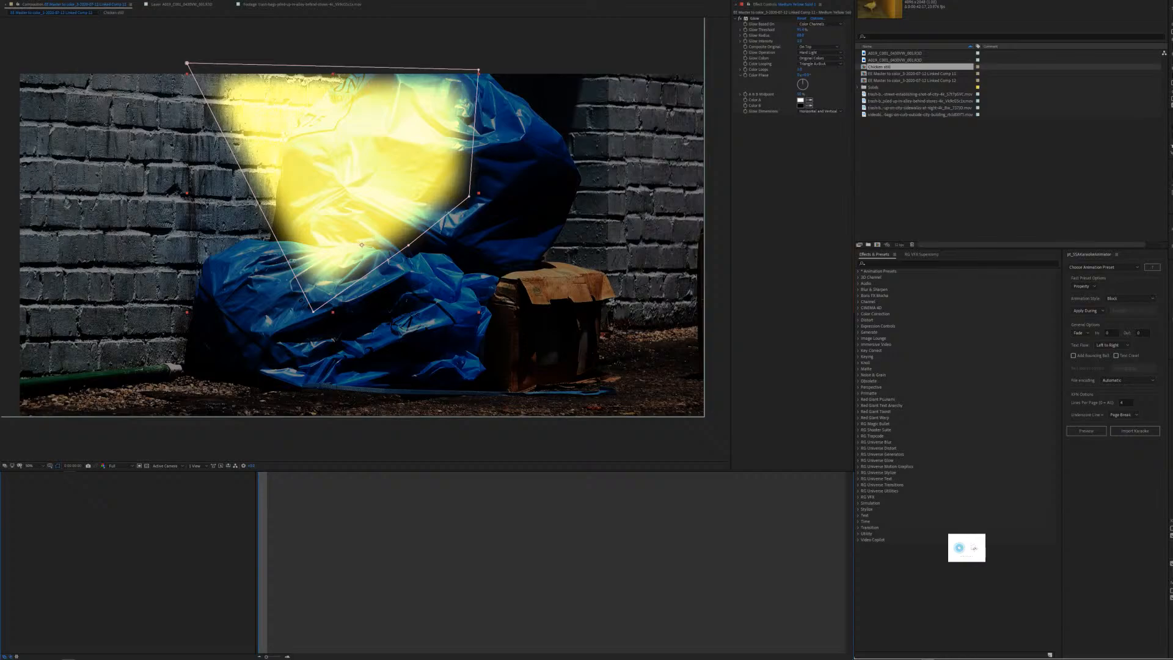
{"action": "left_click", "coordinate": [194, 498]}
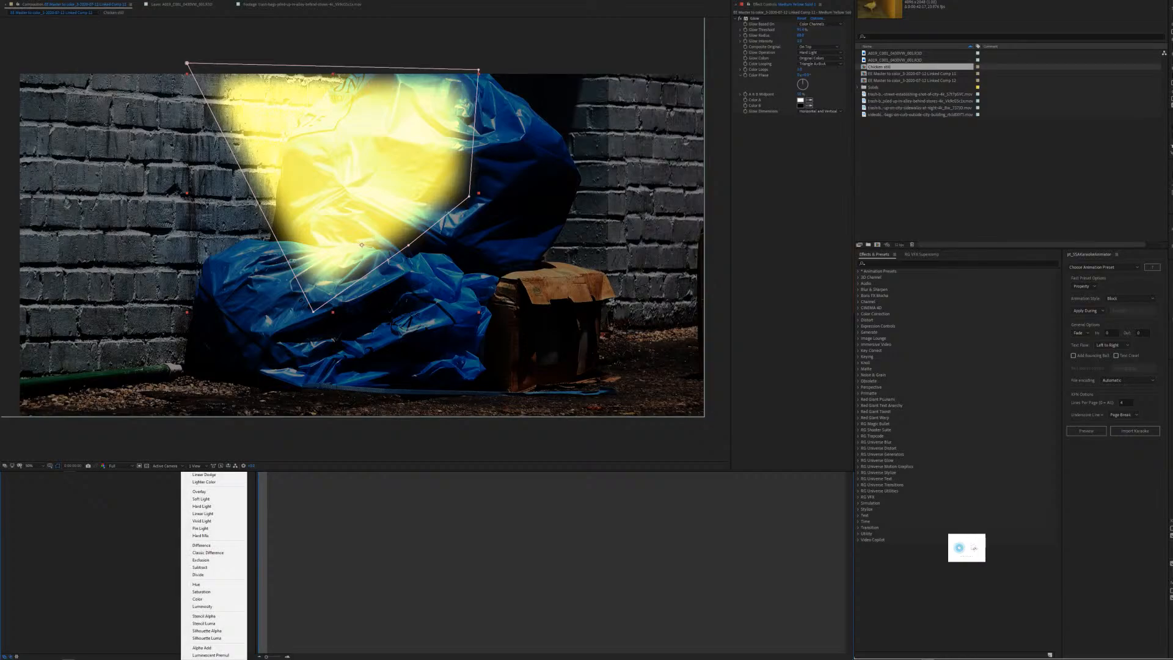
{"action": "left_click", "coordinate": [198, 498]}
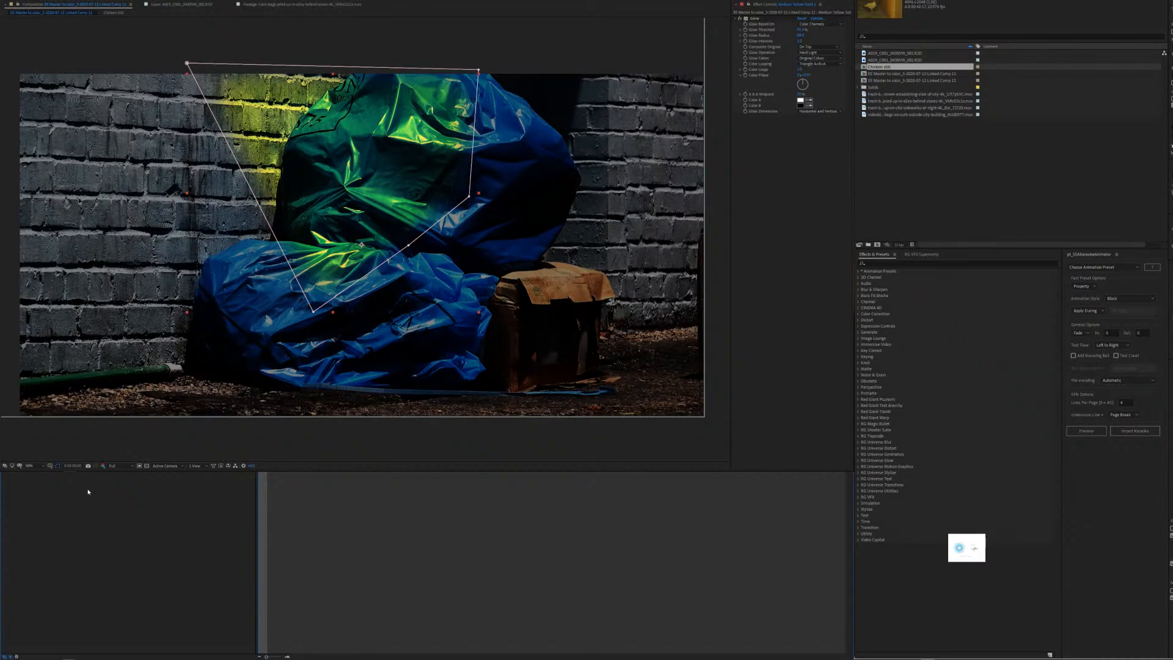
Set the Glow Operation to Color Burn and change both Color A and Color B to green.
{"action": "left_click", "coordinate": [817, 53]}
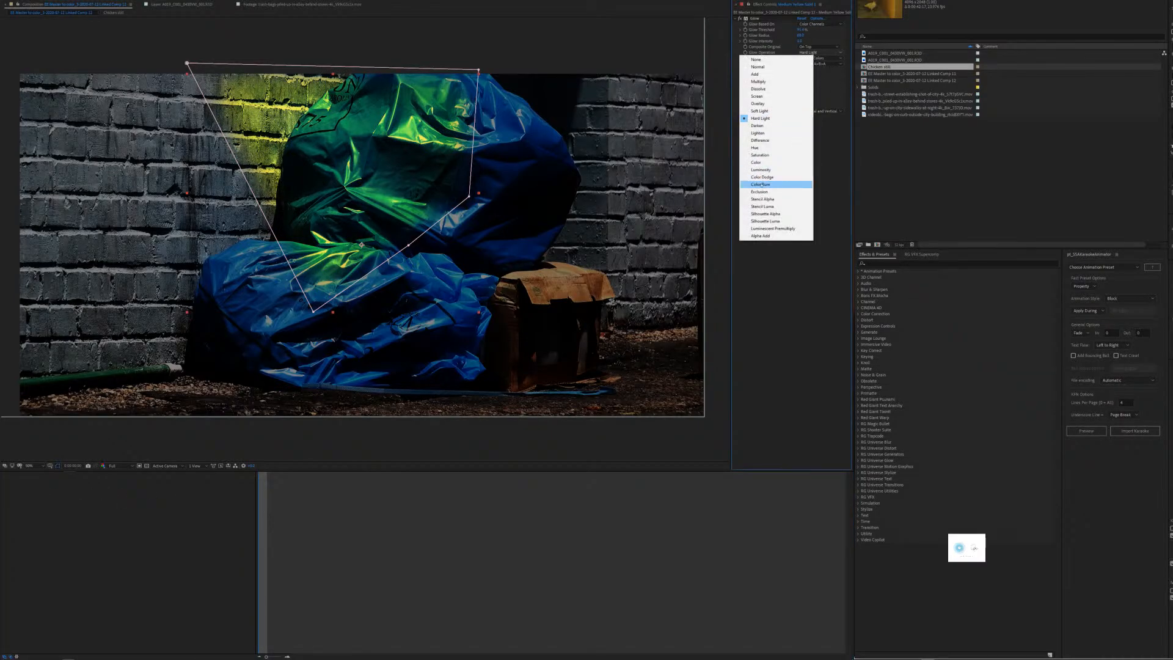
{"action": "left_click", "coordinate": [761, 184]}
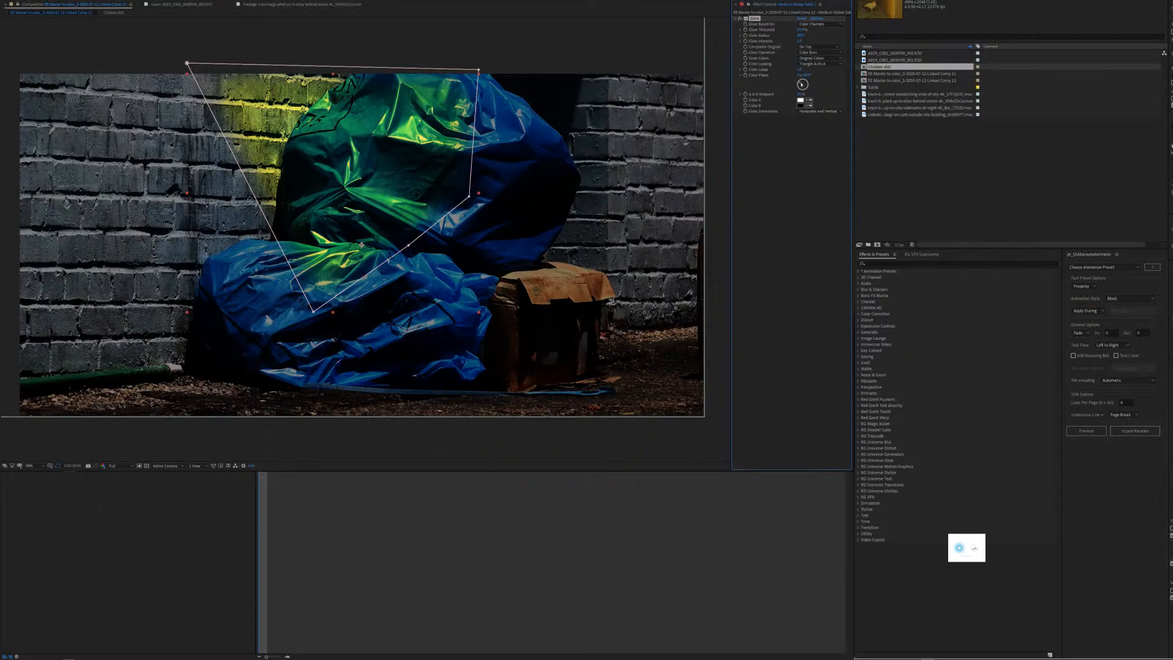
{"action": "left_click", "coordinate": [800, 102]}
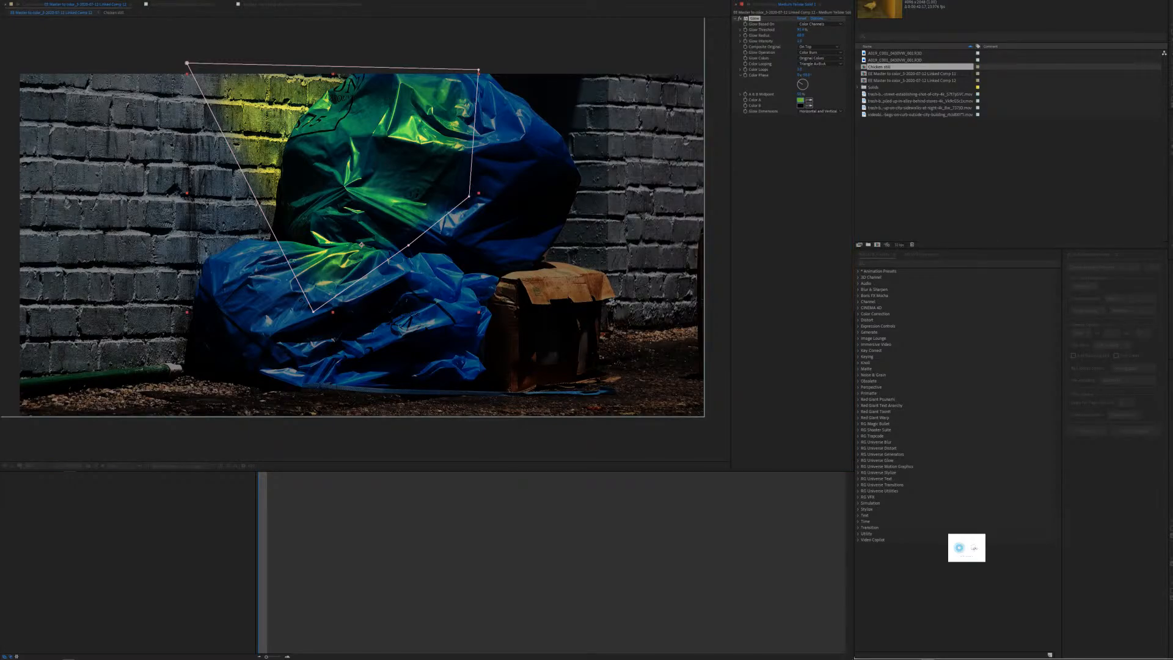
{"action": "key", "text": "Return"}
{"action": "left_click", "coordinate": [800, 101]}
{"action": "key", "text": "Return"}
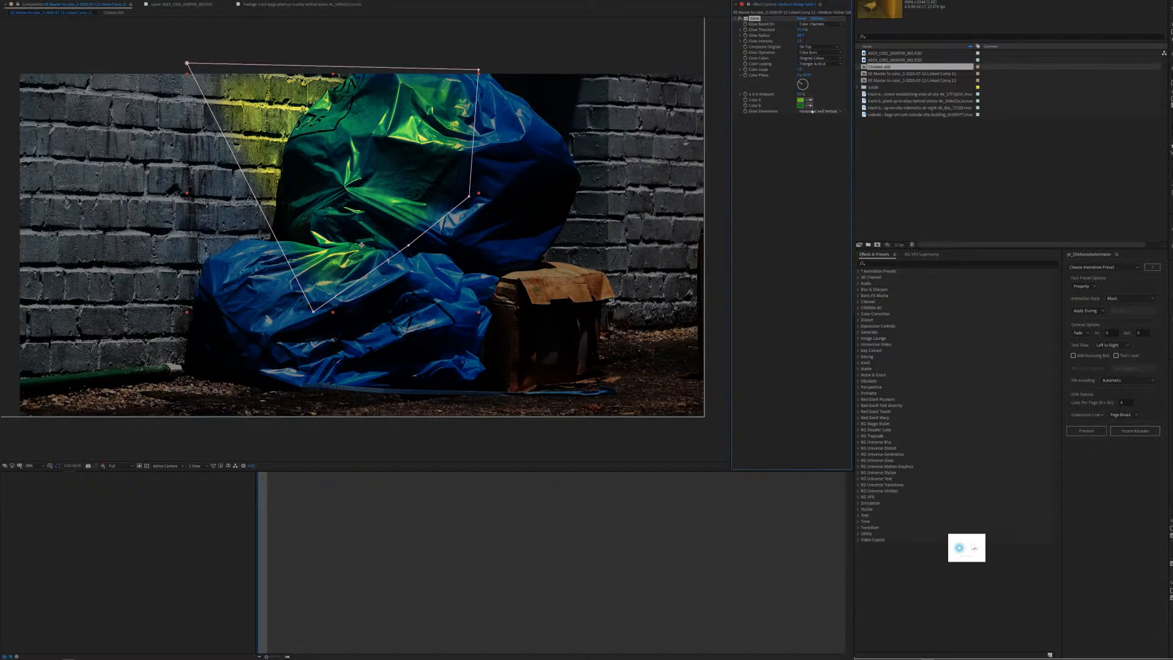
Set the Glow Dimensions to Horizontal and adjust the effect's Color Loops value.
{"action": "left_click", "coordinate": [812, 112]}
{"action": "left_click", "coordinate": [805, 124]}
{"action": "left_click", "coordinate": [805, 71]}
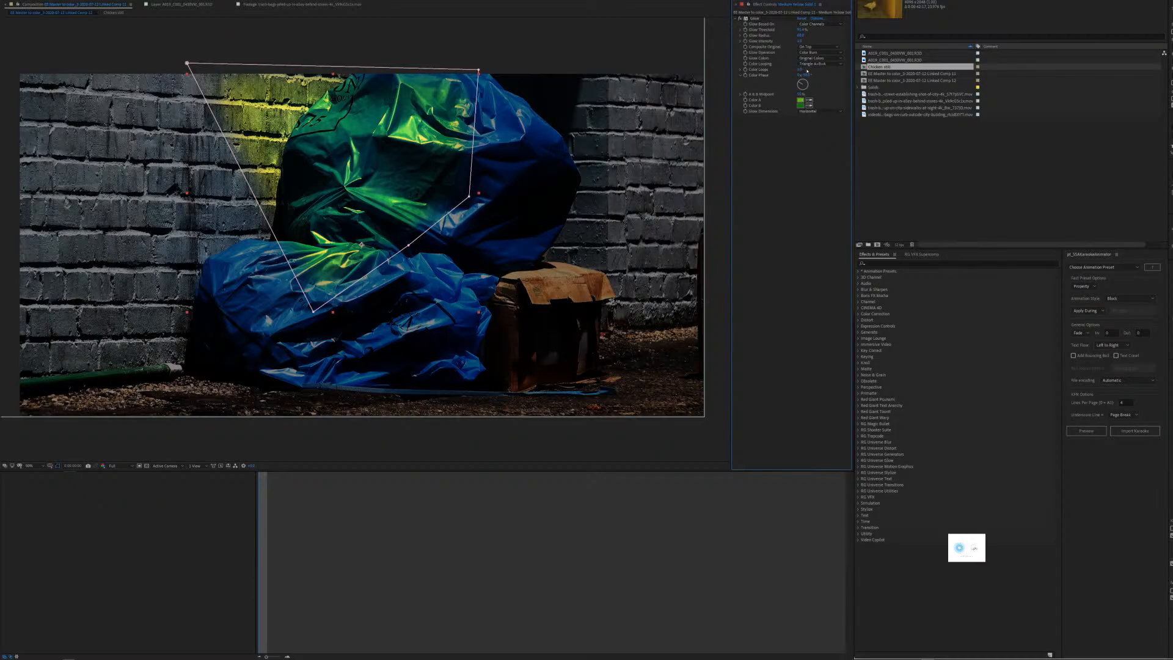
{"action": "left_click_drag", "start_coordinate": [802, 70], "coordinate": [806, 69]}
Play back the composition to check the yellow light falling on the wall and trash bags.
{"action": "key", "text": "space"}
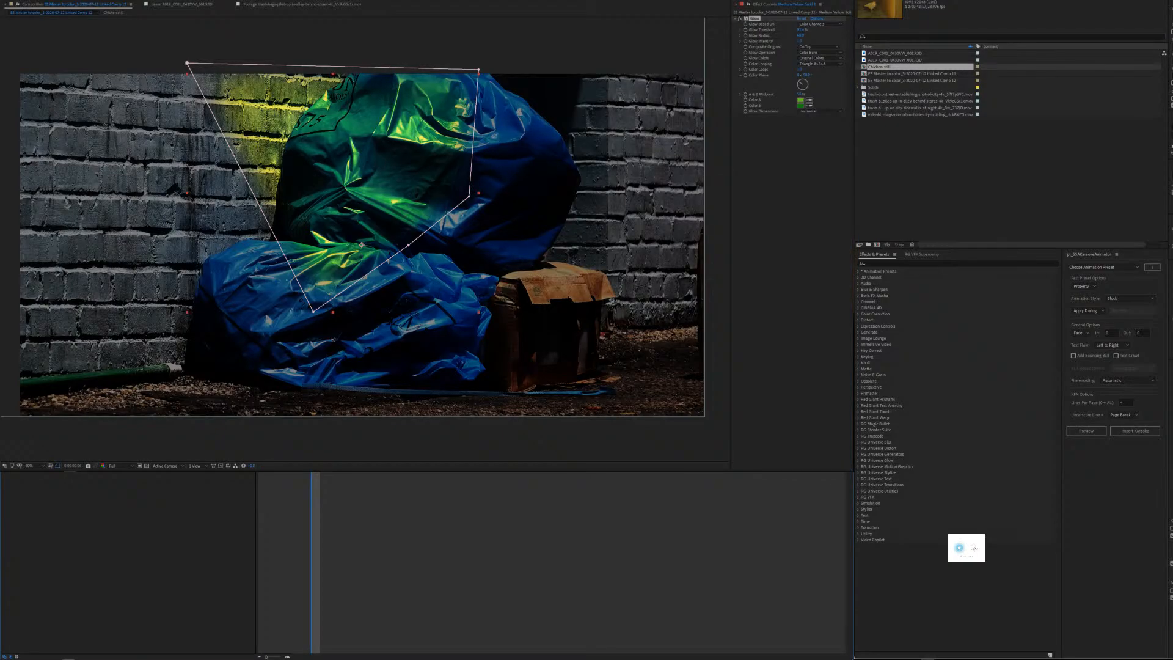
{"action": "left_click", "coordinate": [335, 210]}
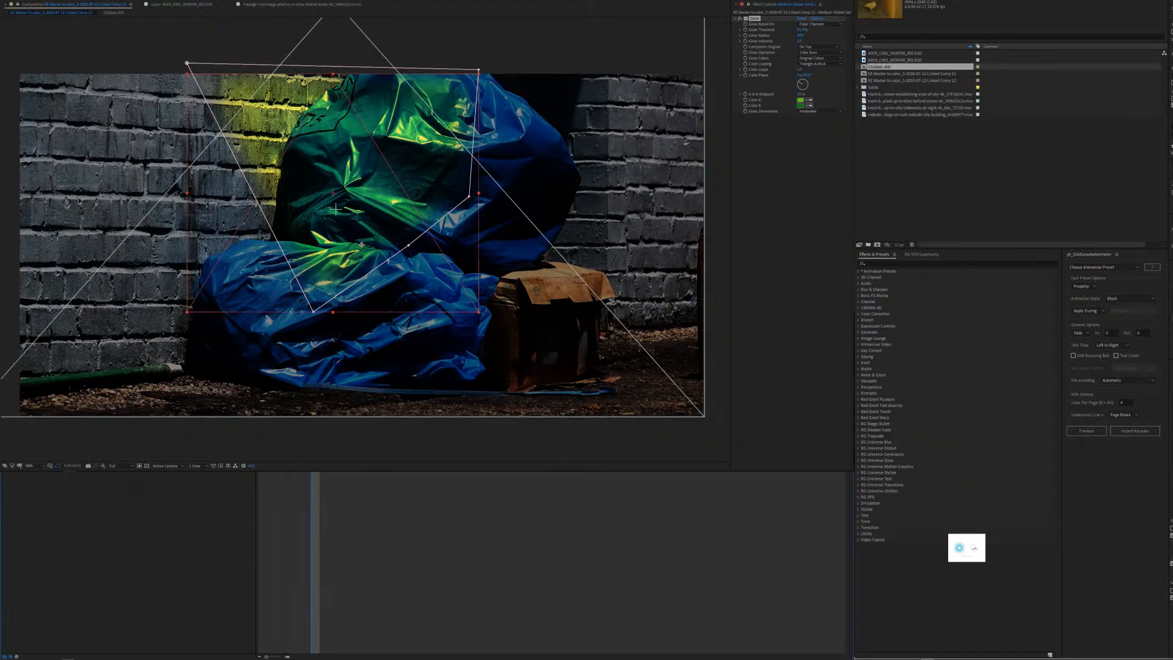
{"action": "key", "text": "space"}
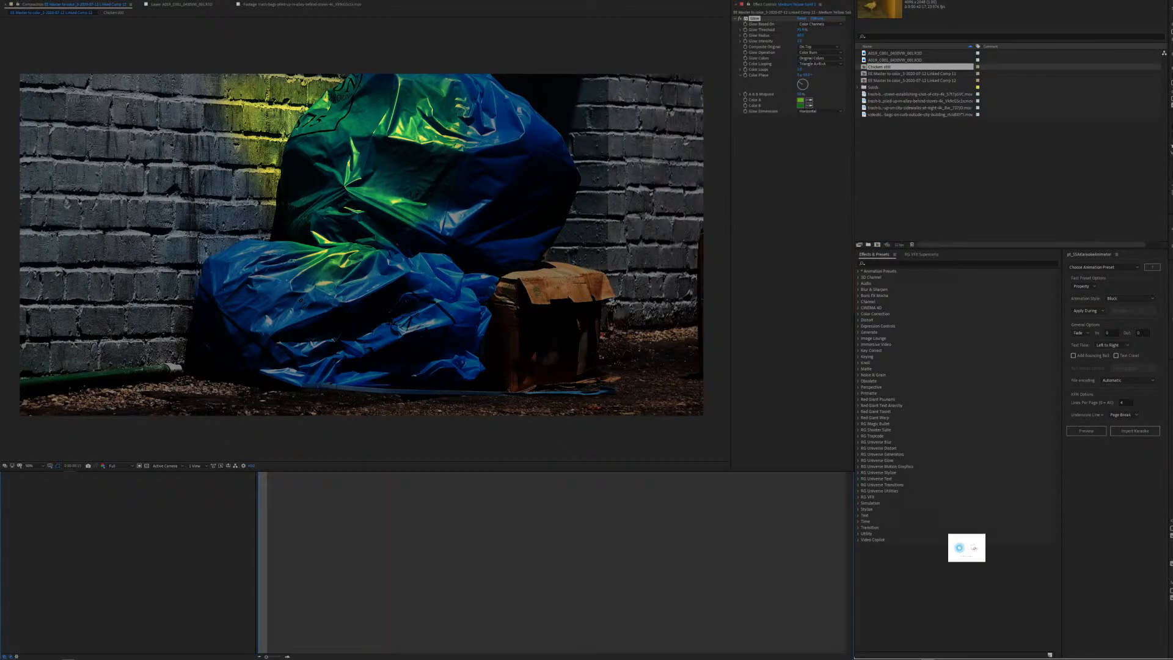
{"action": "key", "text": "space"}
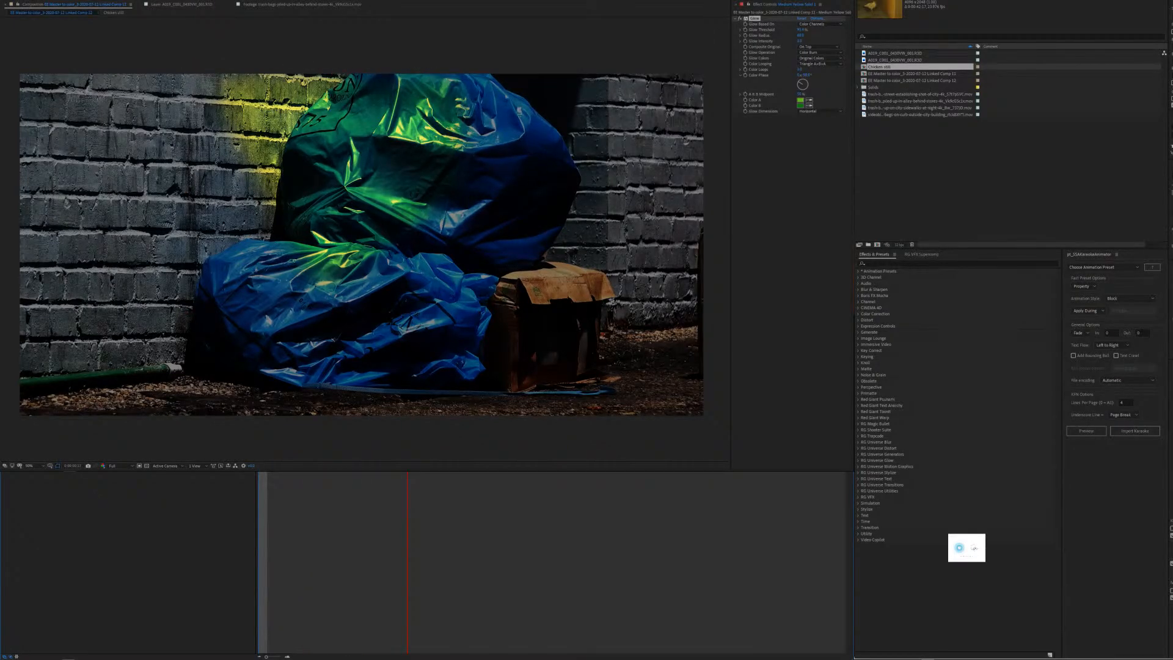
{"action": "key", "text": "space"}
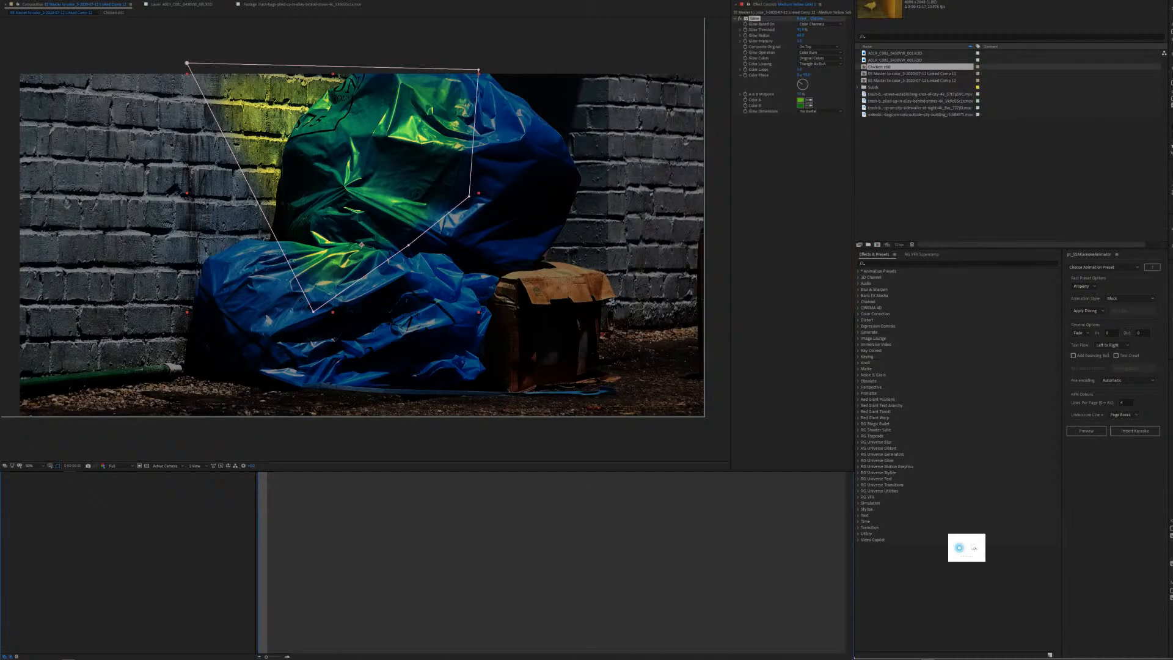
{"action": "key", "text": "space"}
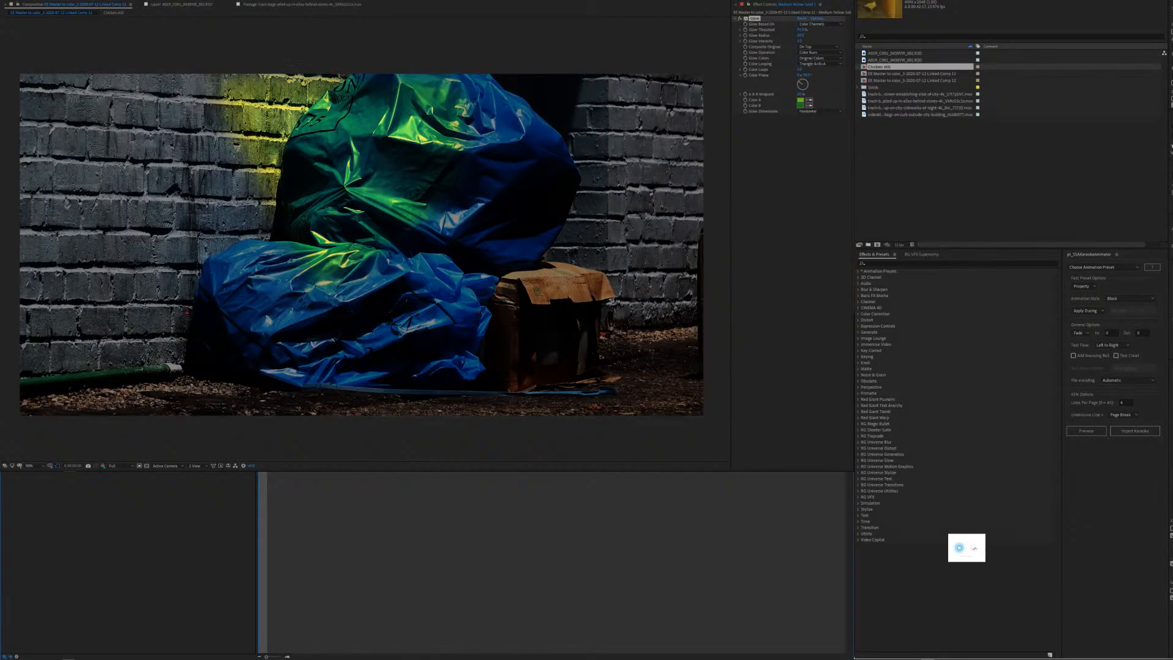
{"action": "key", "text": "space"}
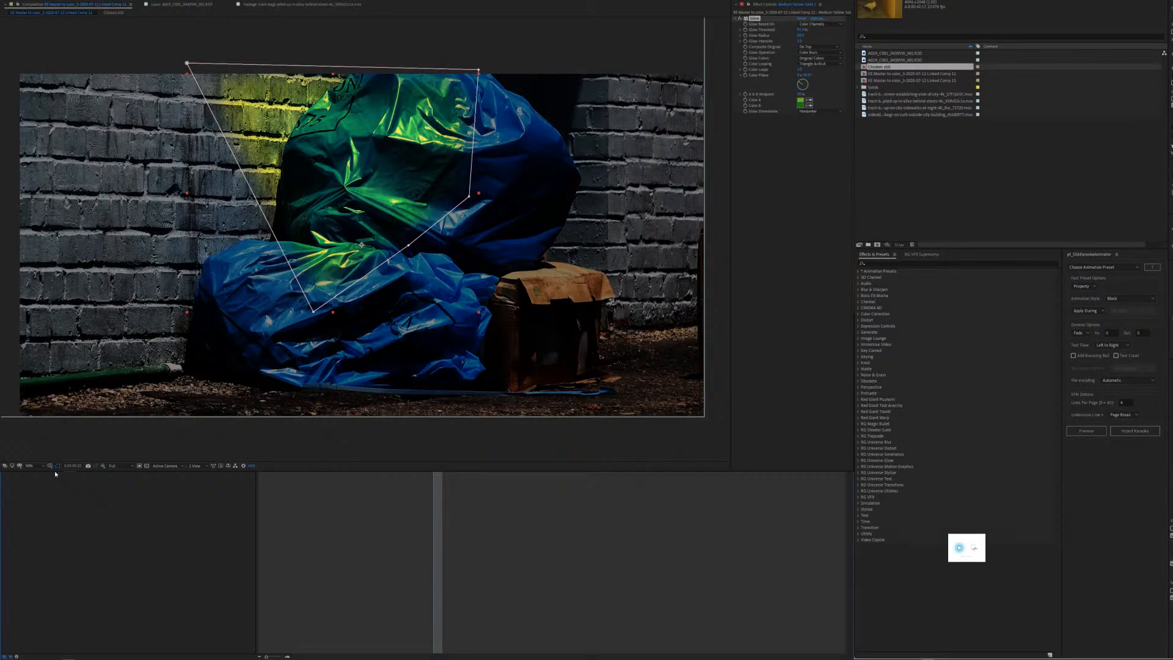
Create a new solid named Saber and move it to the top of the layer stack, above the chicken still.
{"action": "right_click", "coordinate": [76, 320]}
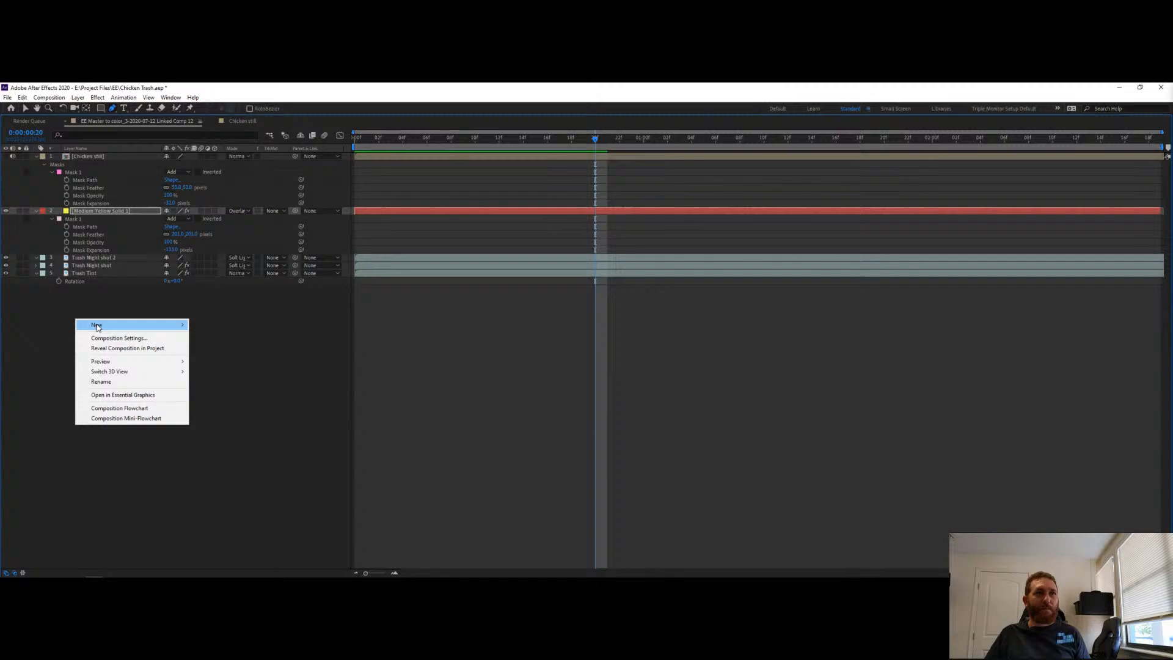
{"action": "mouse_move", "coordinate": [97, 327]}
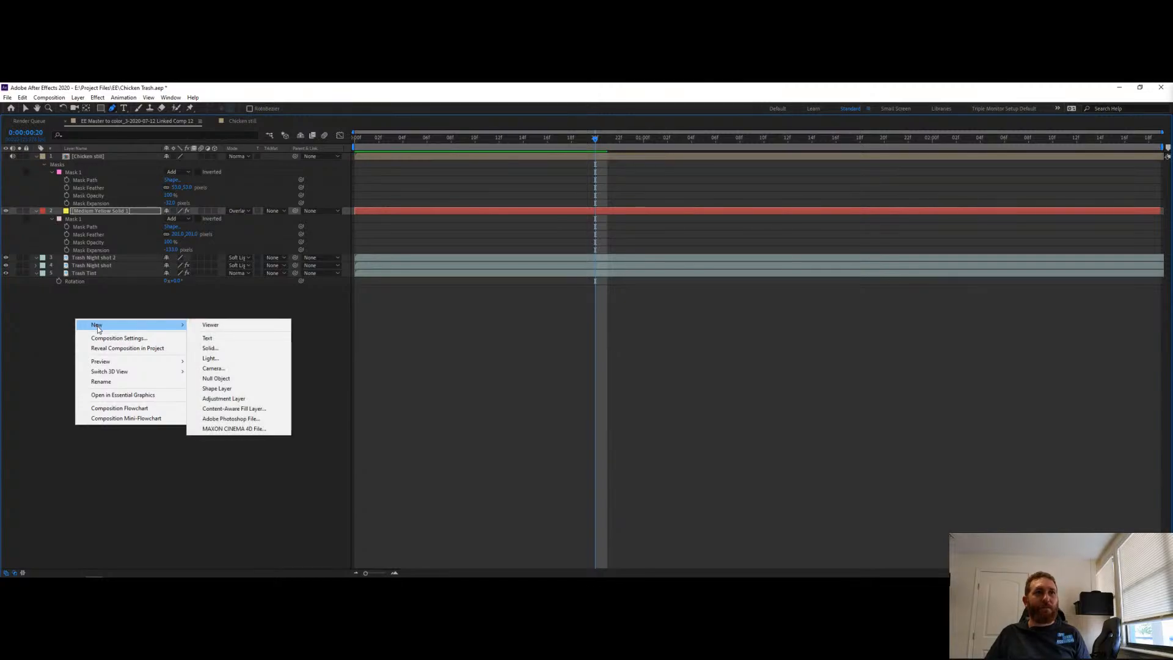
{"action": "left_click", "coordinate": [223, 343]}
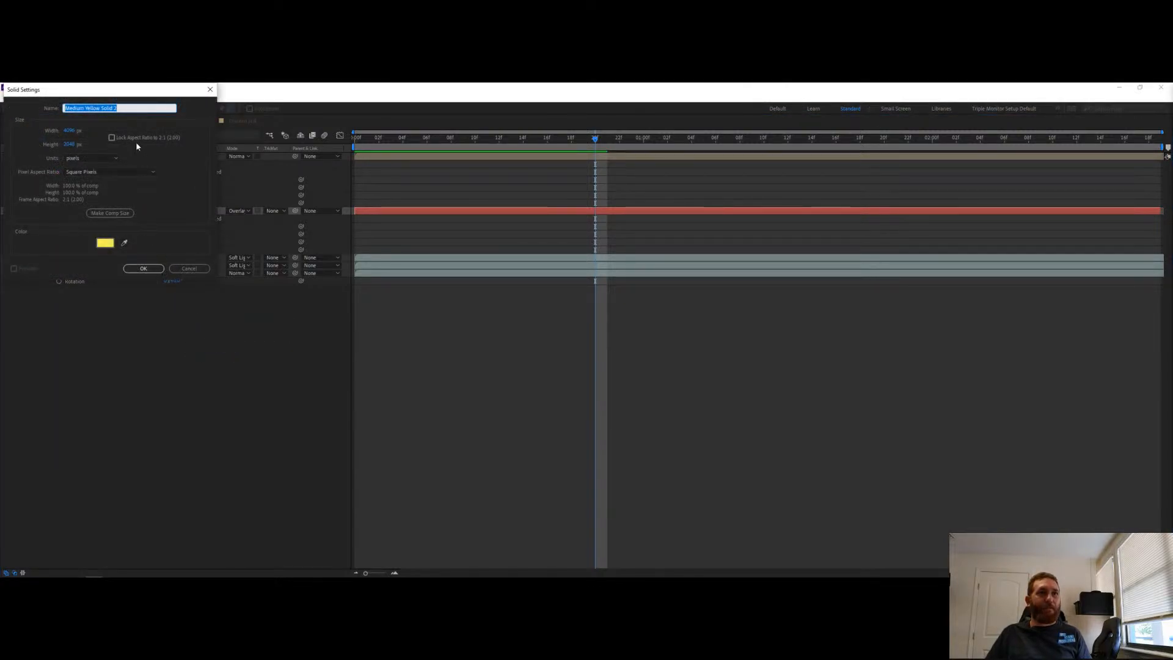
{"action": "type", "text": "Saber"}
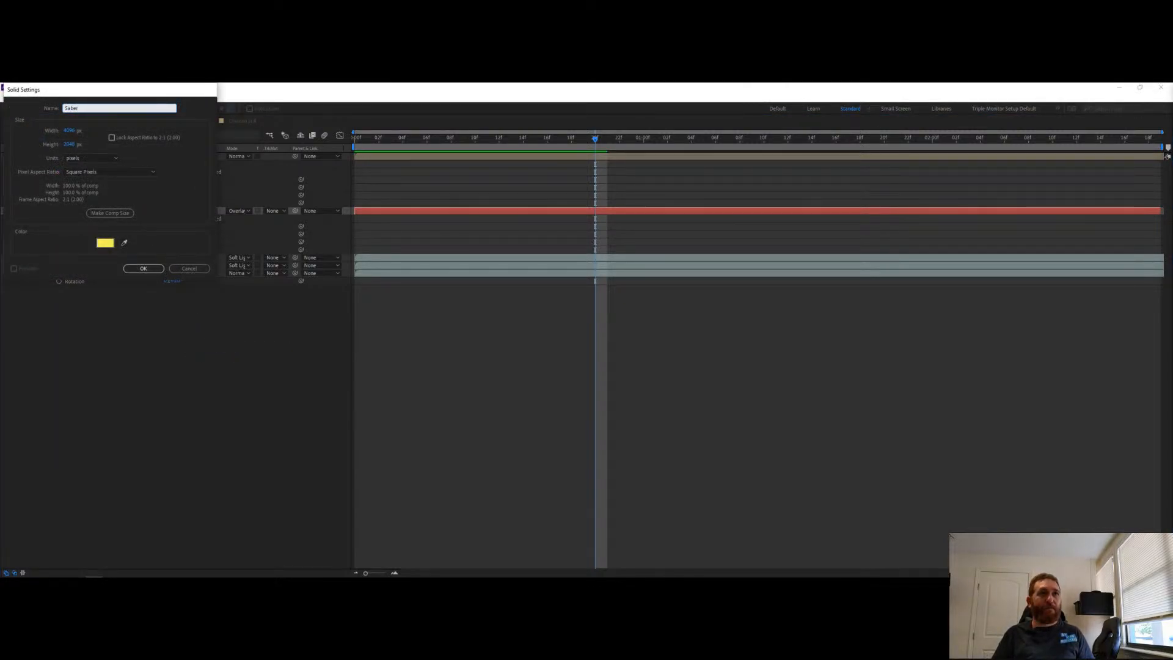
{"action": "key", "text": "Return"}
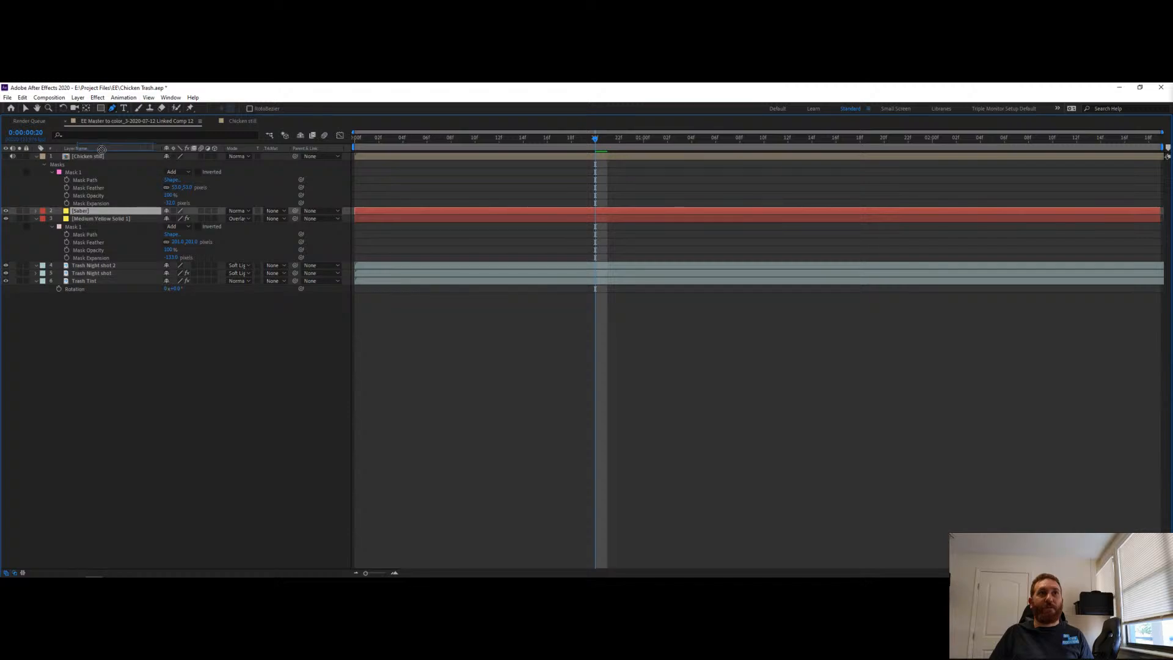
{"action": "left_click_drag", "start_coordinate": [98, 211], "coordinate": [99, 157]}
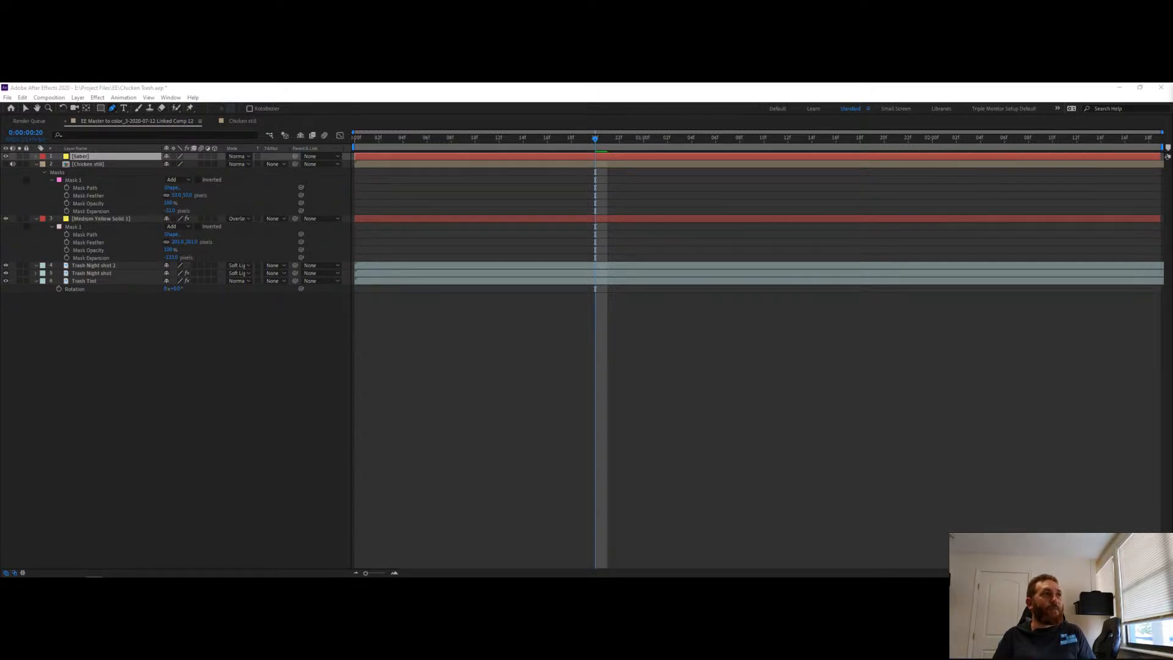
Reveal the Saber layer's Position property and reset it.
{"action": "key", "text": "v"}
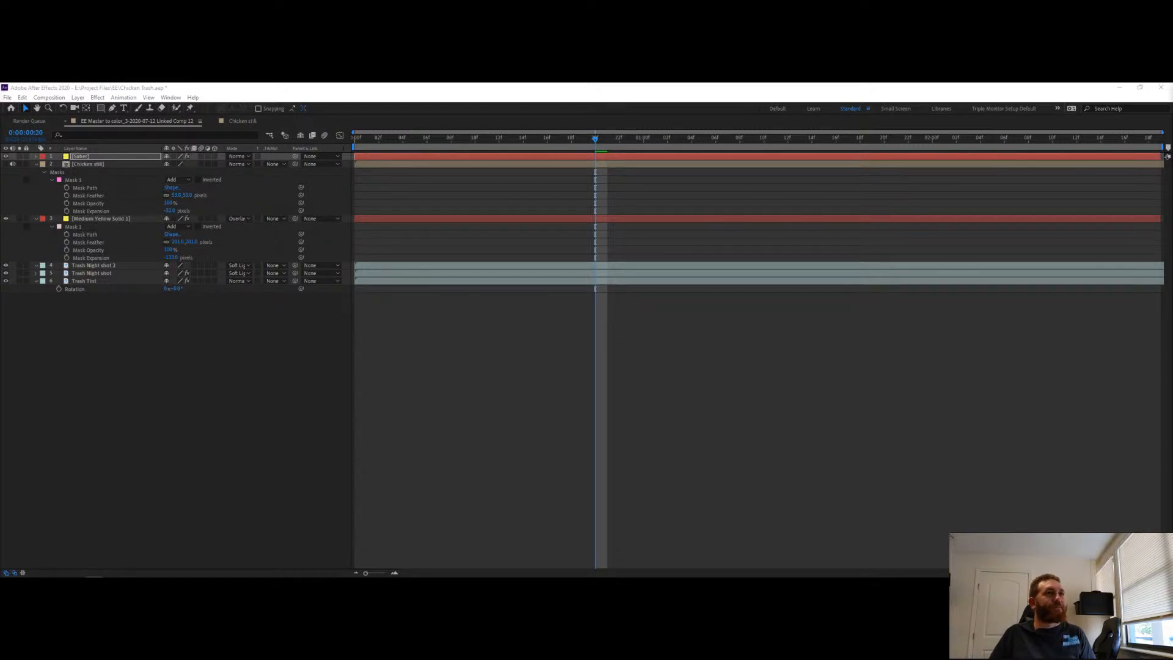
{"action": "key", "text": "p"}
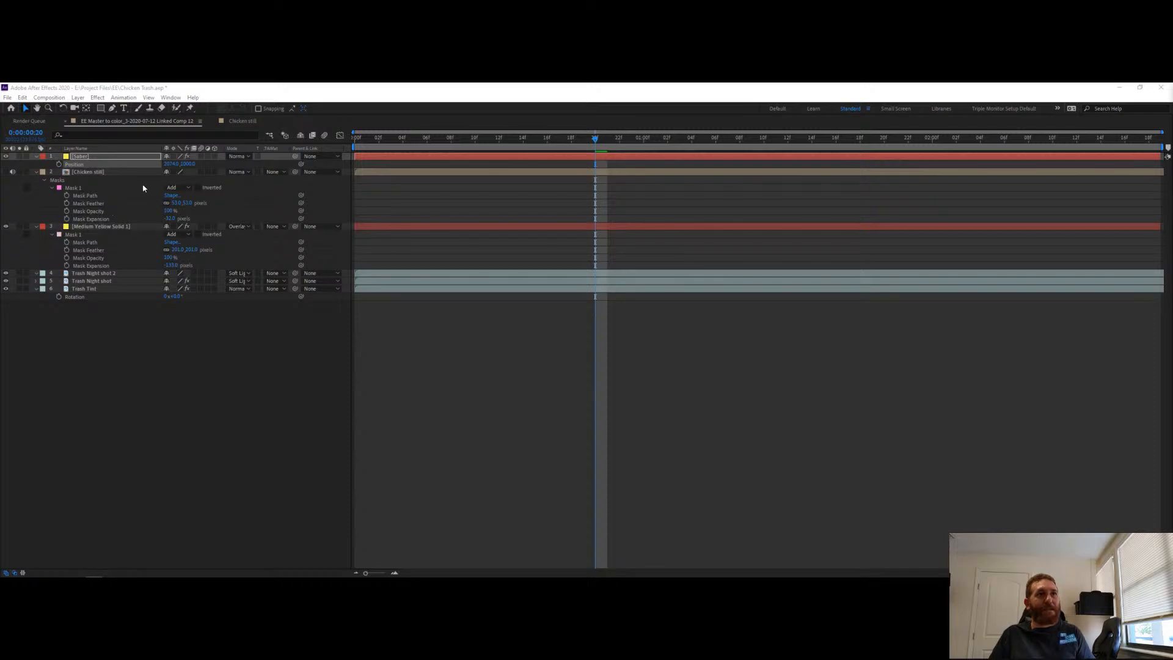
{"action": "right_click", "coordinate": [127, 162]}
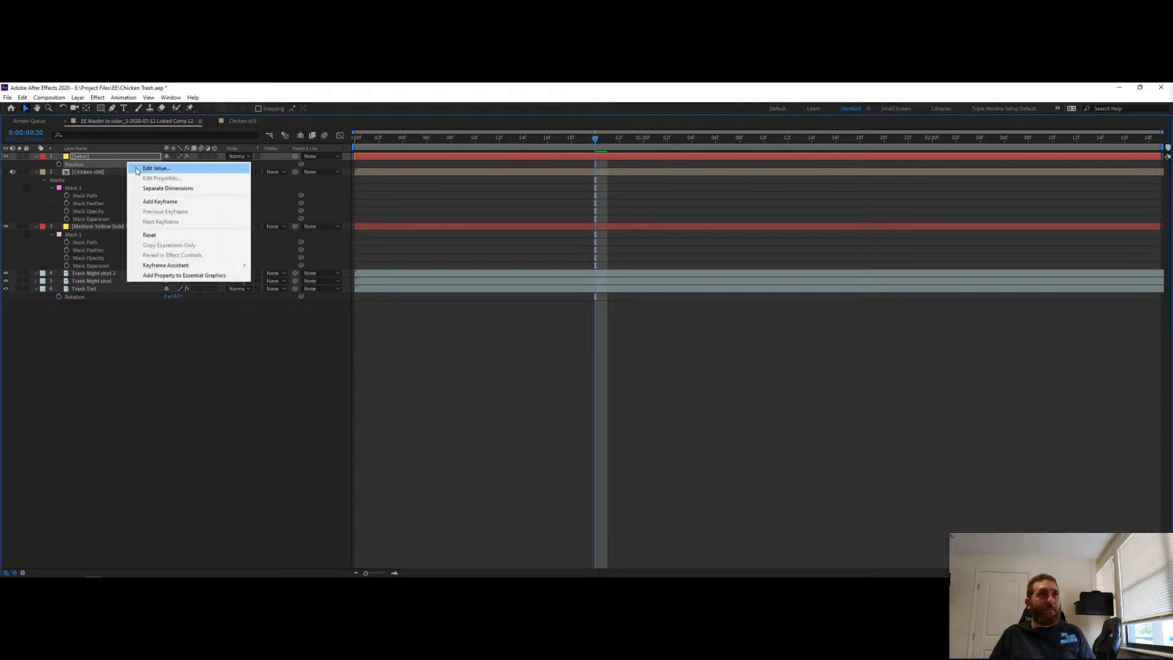
{"action": "left_click", "coordinate": [148, 236]}
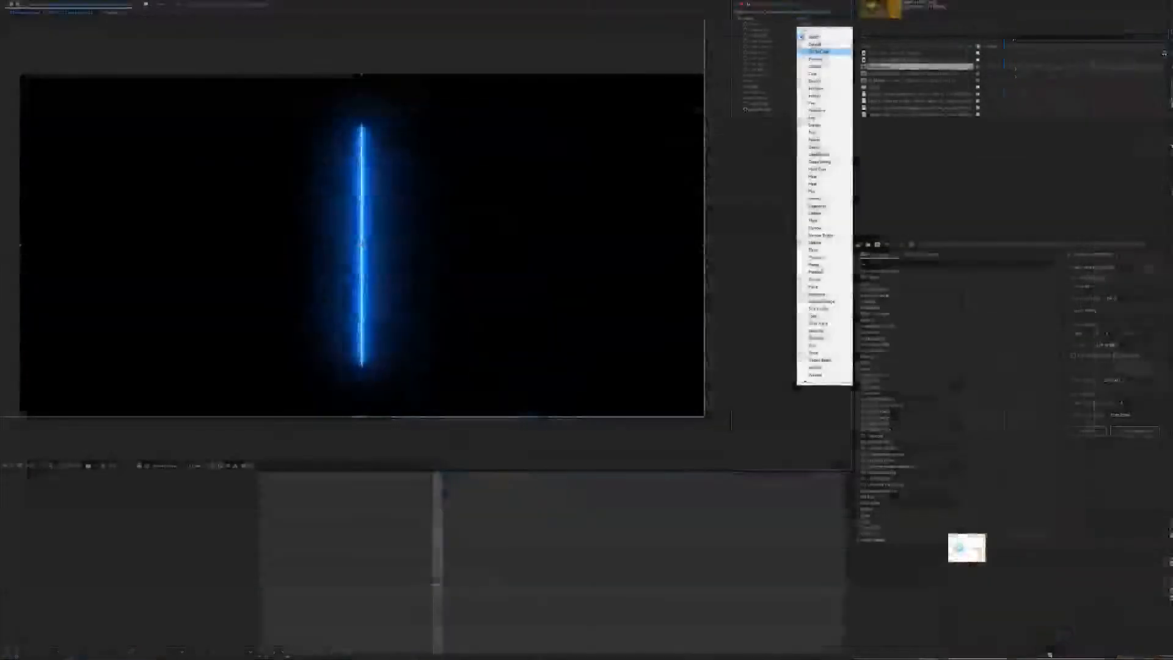
Set the Saber effect's preset to Arc Reactor.
{"action": "left_click", "coordinate": [749, 163]}
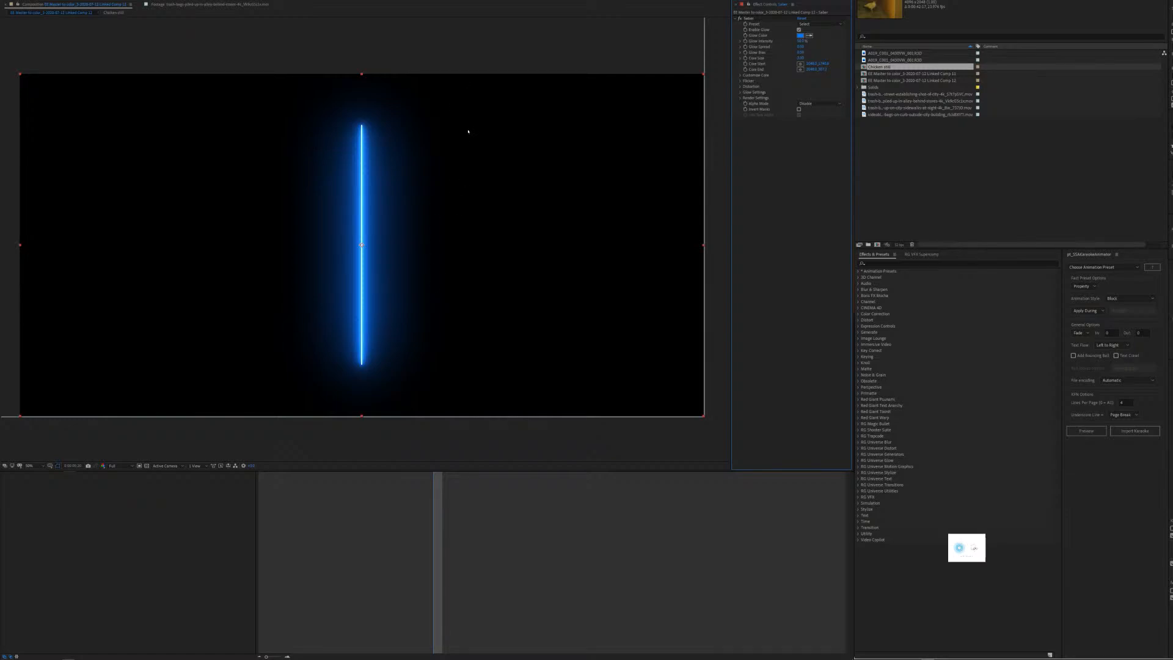
{"action": "left_click", "coordinate": [805, 24]}
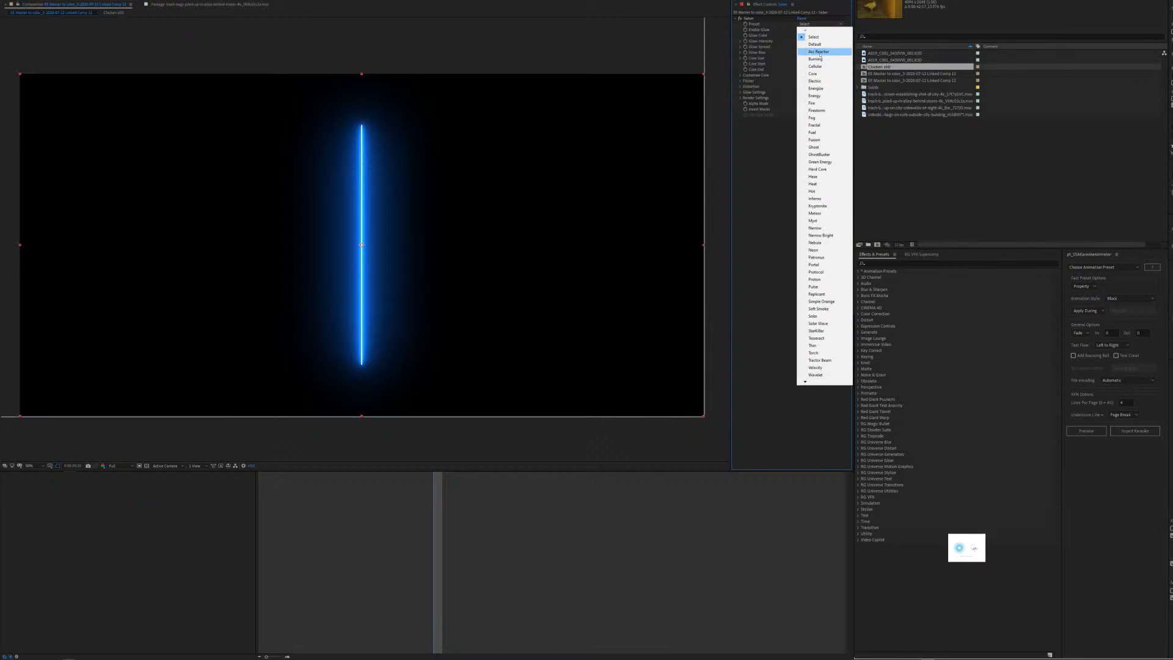
{"action": "left_click", "coordinate": [819, 52]}
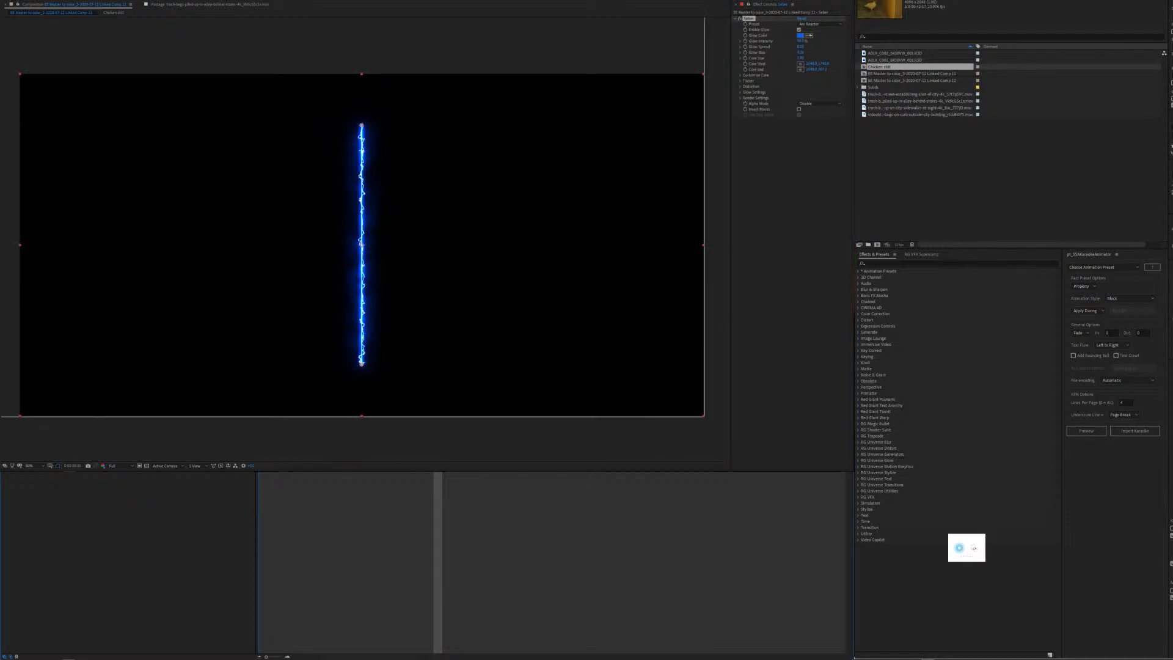
Switch the Saber preset to Neon and move the beam's lower end up and left so the beam lies horizontally.
{"action": "left_click_drag", "start_coordinate": [433, 488], "coordinate": [258, 489]}
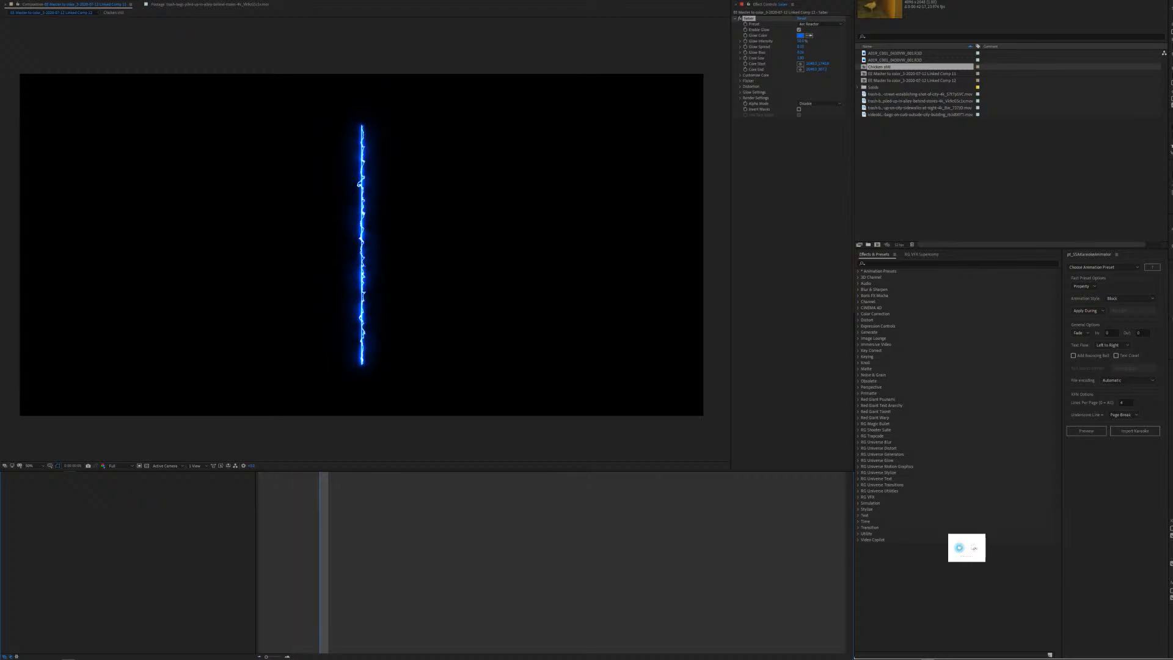
{"action": "key", "text": "space"}
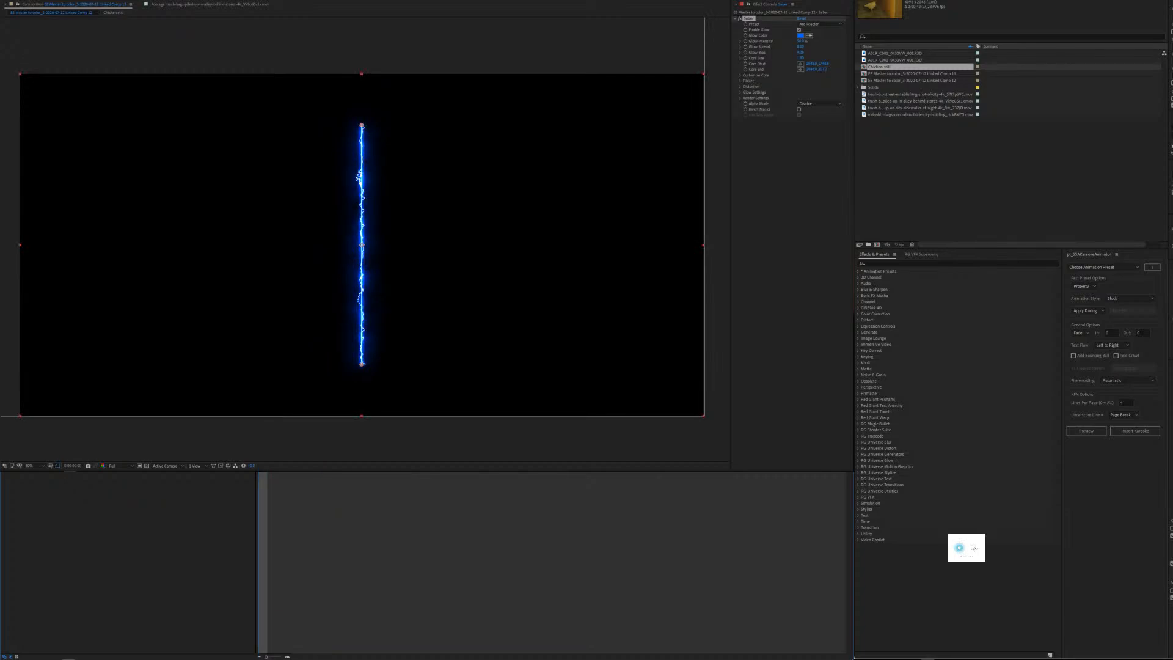
{"action": "left_click", "coordinate": [819, 24]}
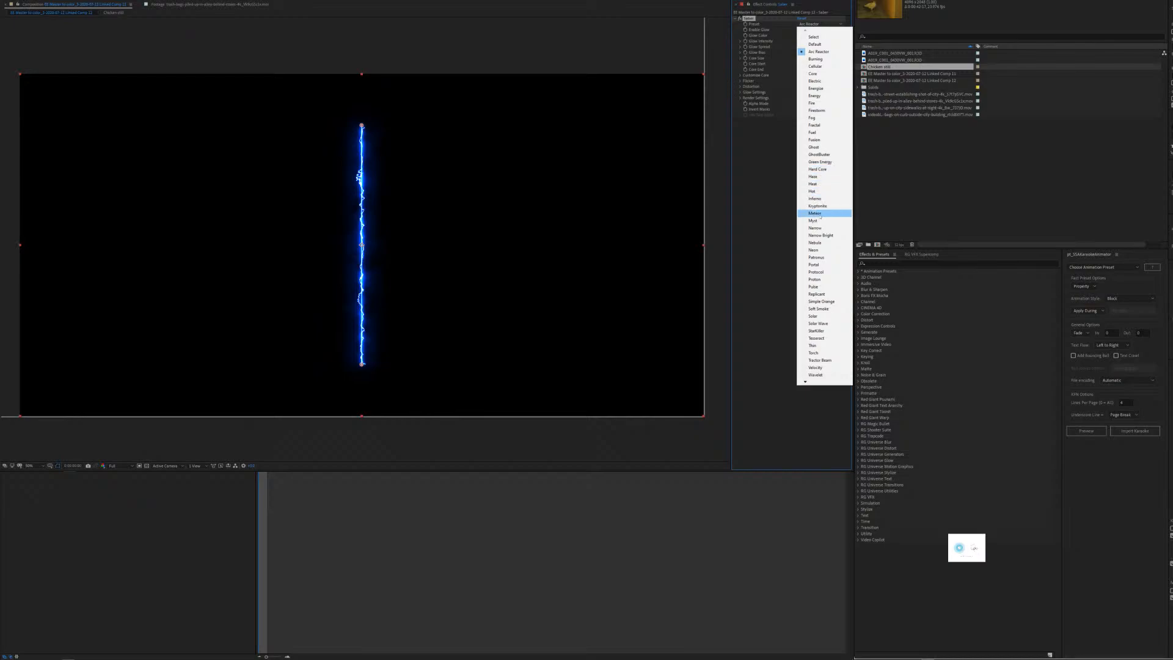
{"action": "left_click", "coordinate": [812, 250]}
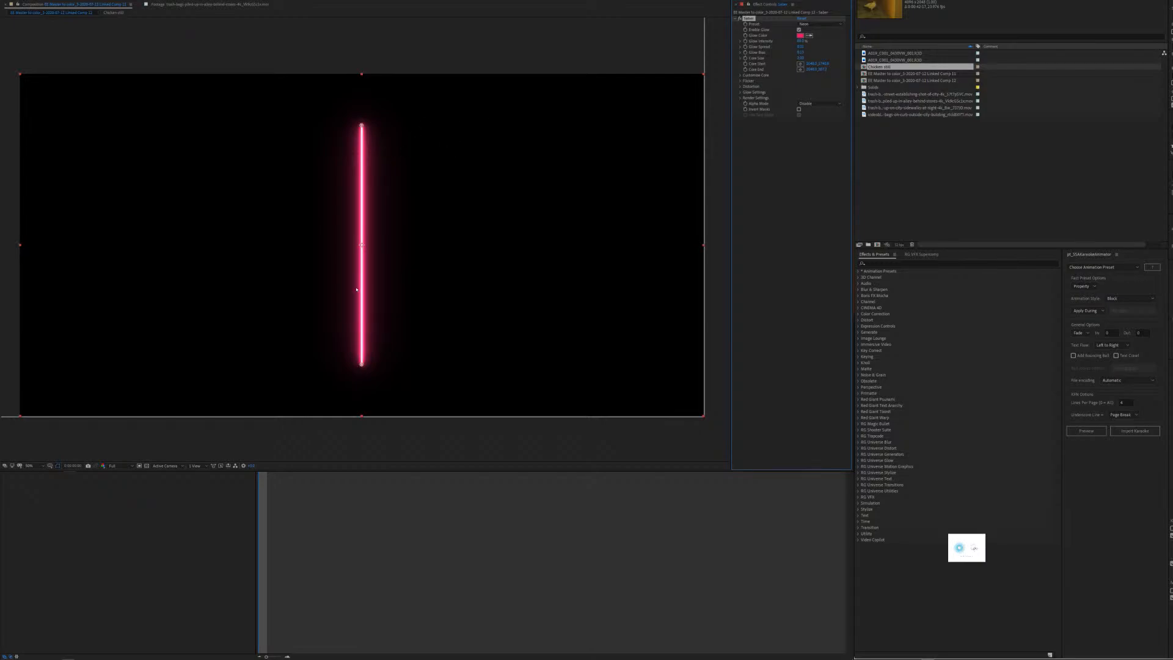
{"action": "left_click_drag", "start_coordinate": [362, 365], "coordinate": [143, 129]}
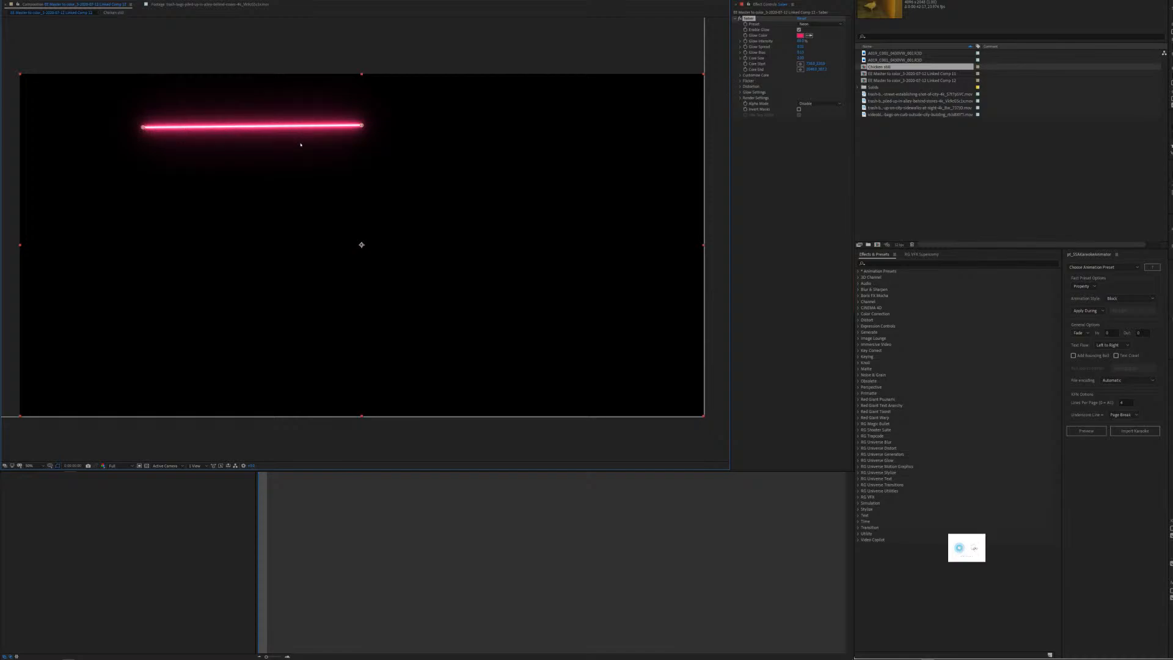
Add a text layer reading "Cool Text" in the composition and reselect the Saber layer.
{"action": "left_click", "coordinate": [298, 193]}
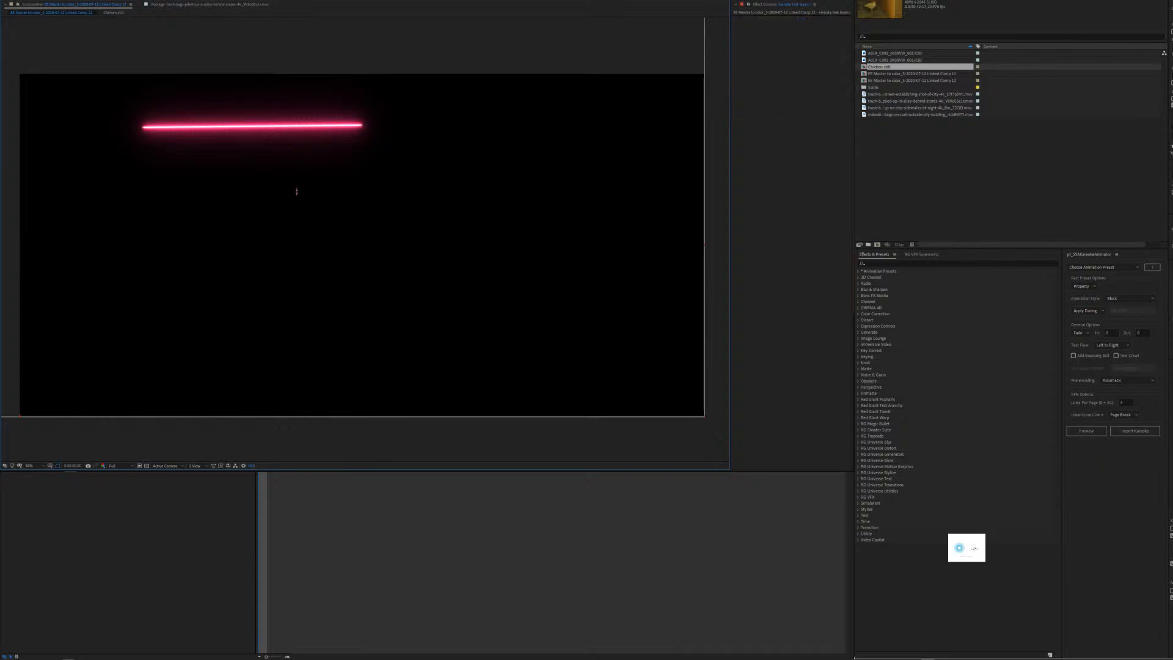
{"action": "type", "text": "Cool Text"}
{"action": "scroll", "coordinate": [298, 193], "scroll_direction": "up", "scroll_amount": 2}
{"action": "left_click_drag", "start_coordinate": [280, 199], "coordinate": [369, 342]}
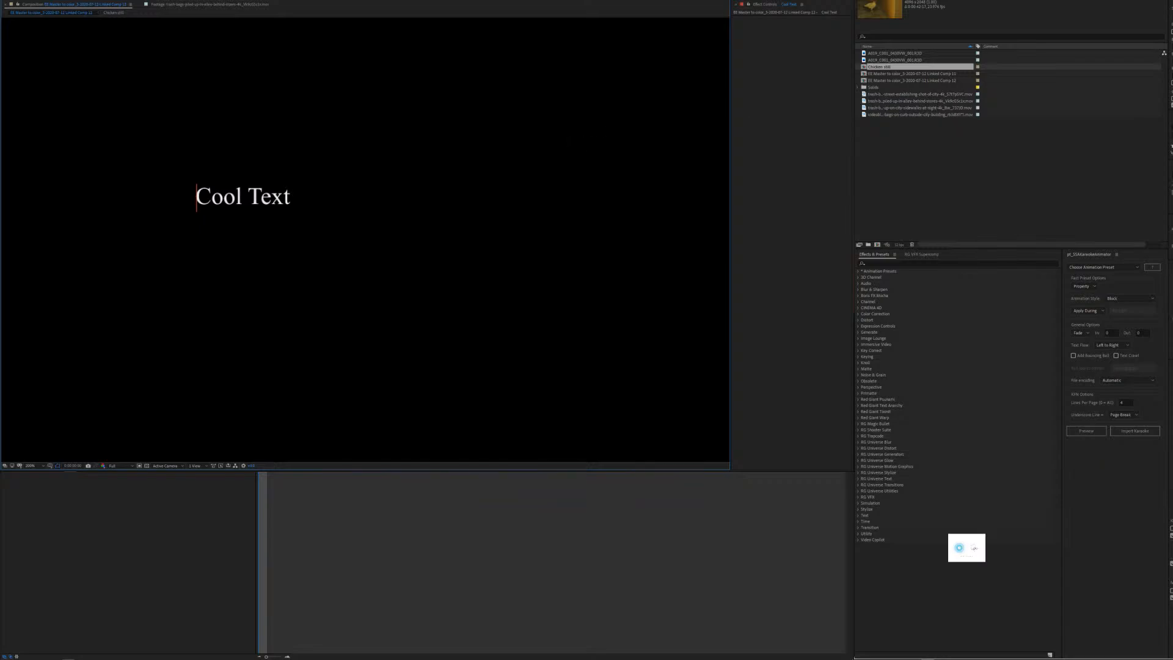
{"action": "left_click", "coordinate": [350, 261]}
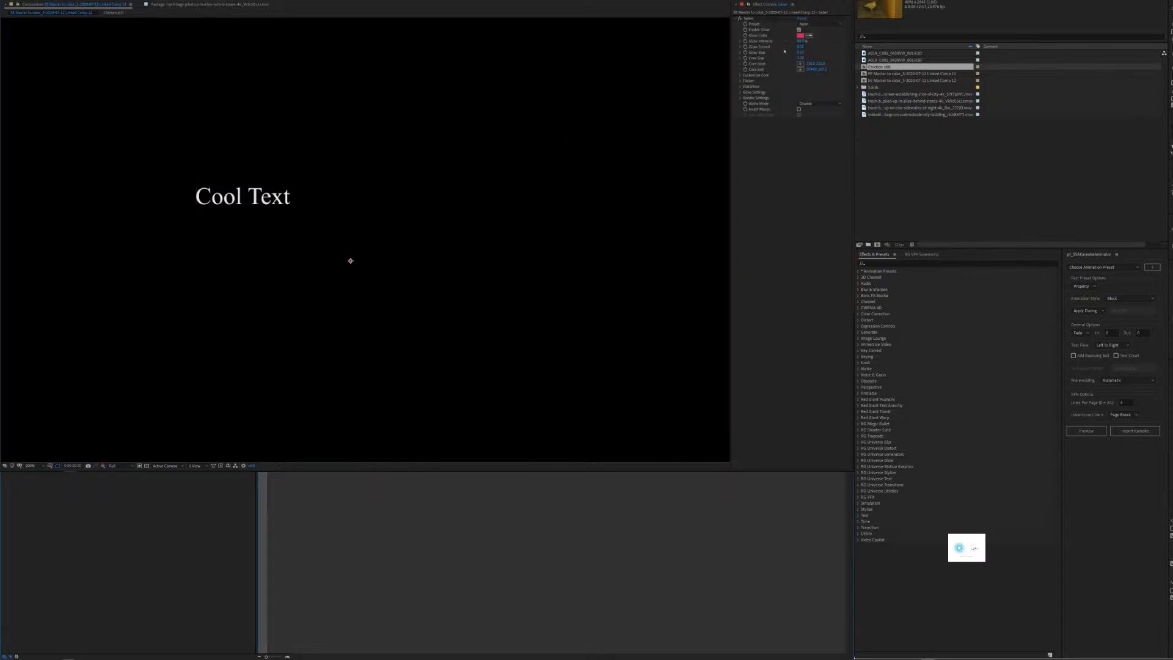
Set the Saber effect's core type to Text Layer and choose the Cool Text layer as its source.
{"action": "left_click", "coordinate": [742, 75]}
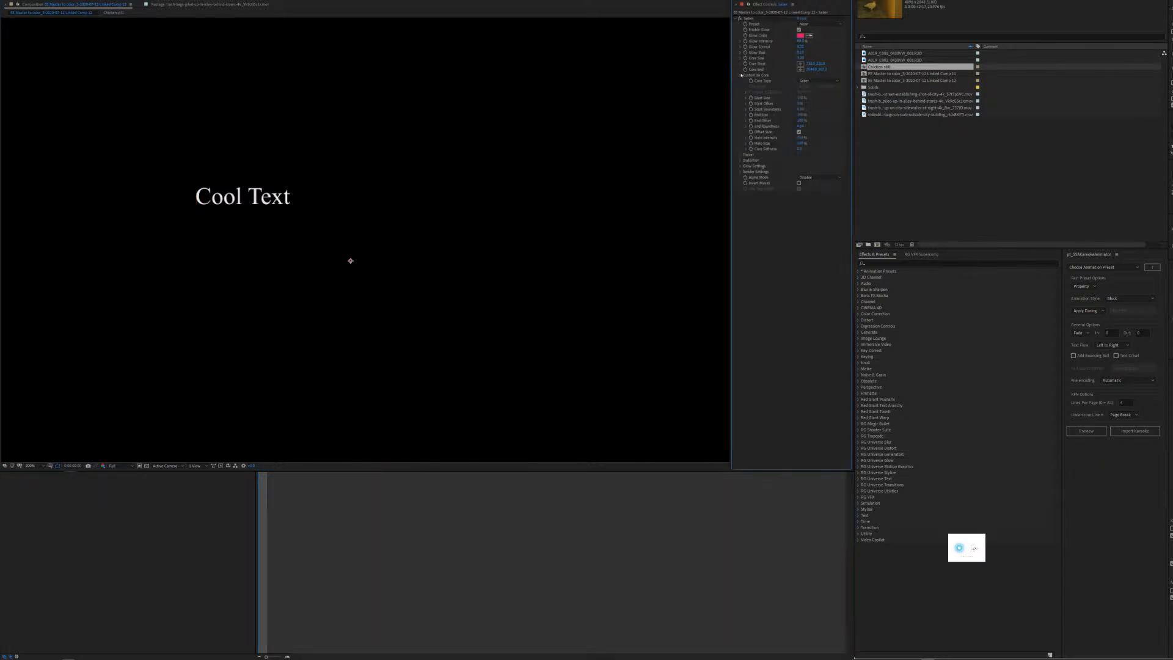
{"action": "left_click", "coordinate": [826, 80]}
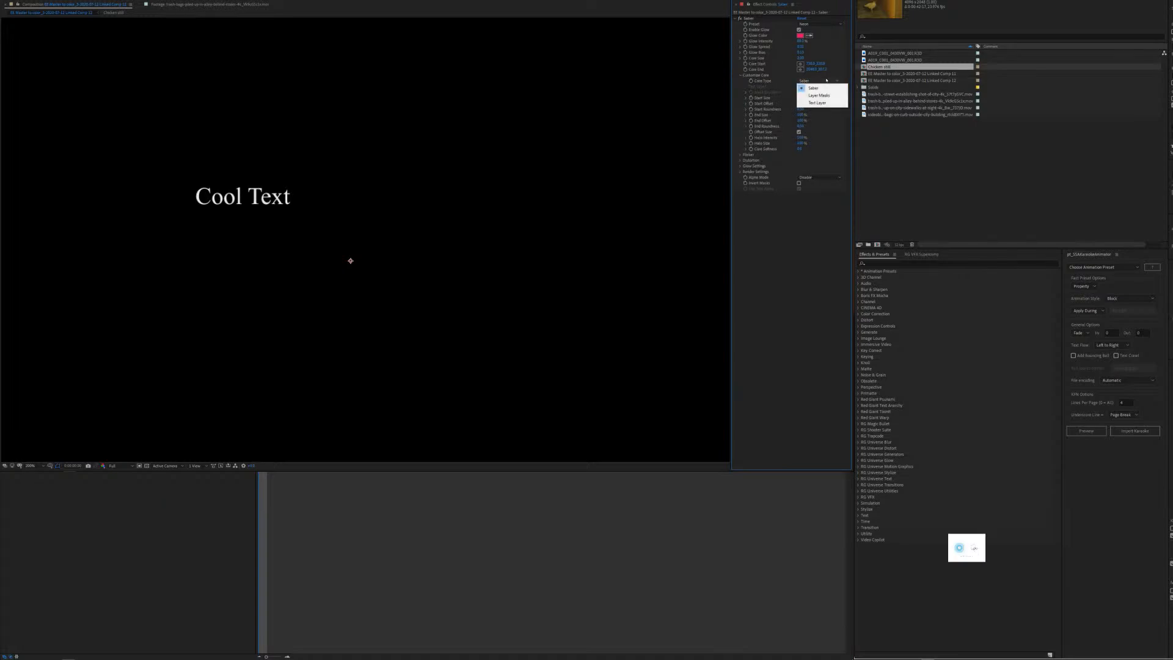
{"action": "left_click", "coordinate": [824, 104]}
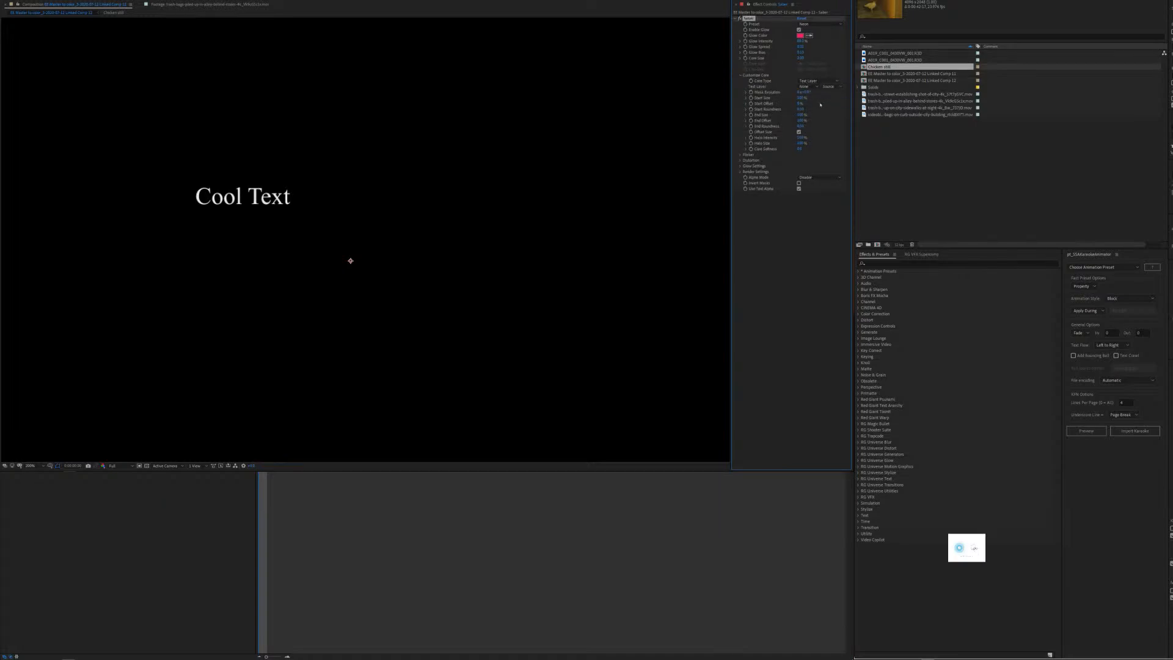
{"action": "left_click", "coordinate": [812, 87]}
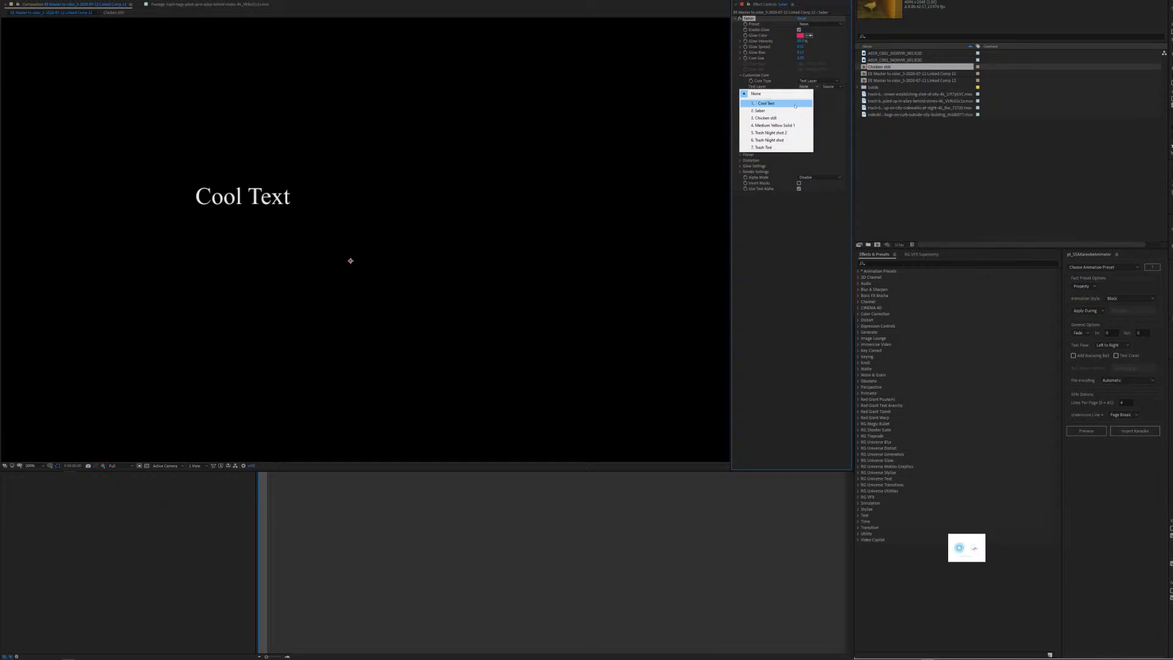
{"action": "left_click", "coordinate": [769, 104]}
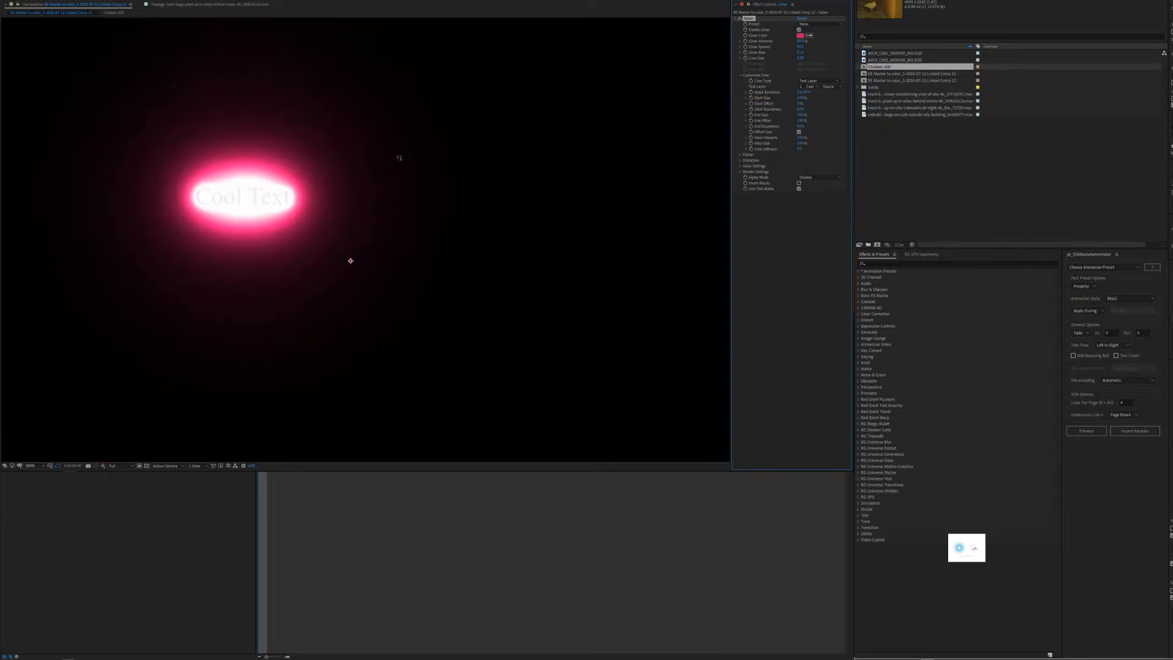
Select the Cool Text layer in the composition and scale it up until the neon lettering is readable.
{"action": "left_click_drag", "start_coordinate": [396, 156], "coordinate": [425, 213]}
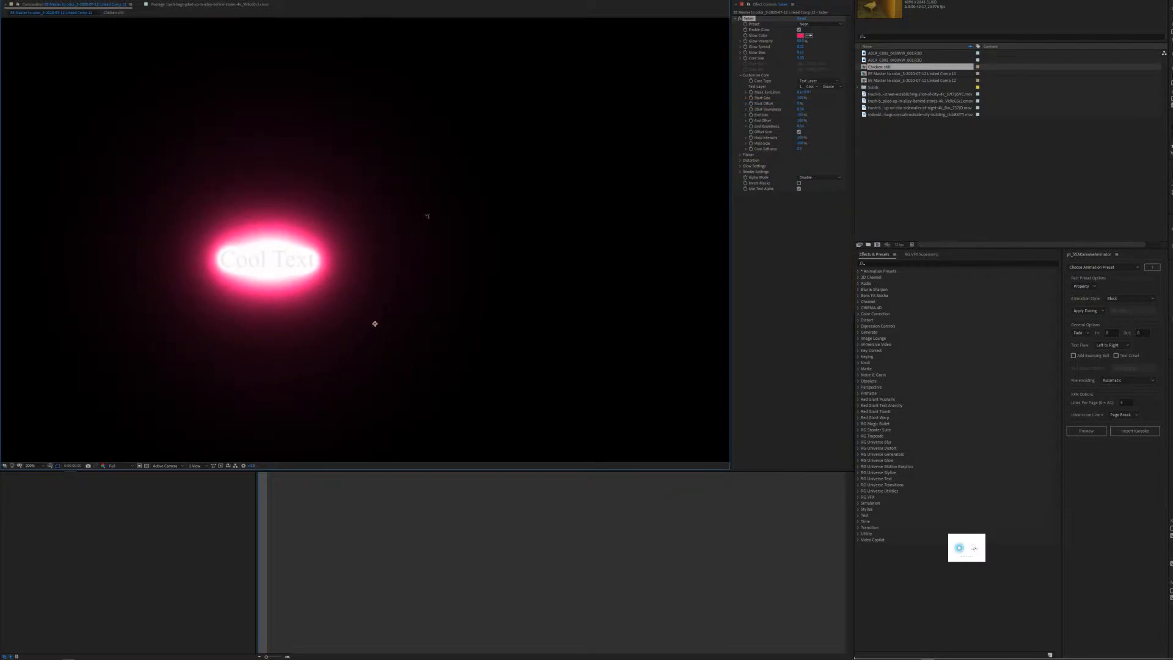
{"action": "scroll", "coordinate": [427, 216], "scroll_direction": "down", "scroll_amount": 3}
{"action": "scroll", "coordinate": [428, 216], "scroll_direction": "up", "scroll_amount": 1}
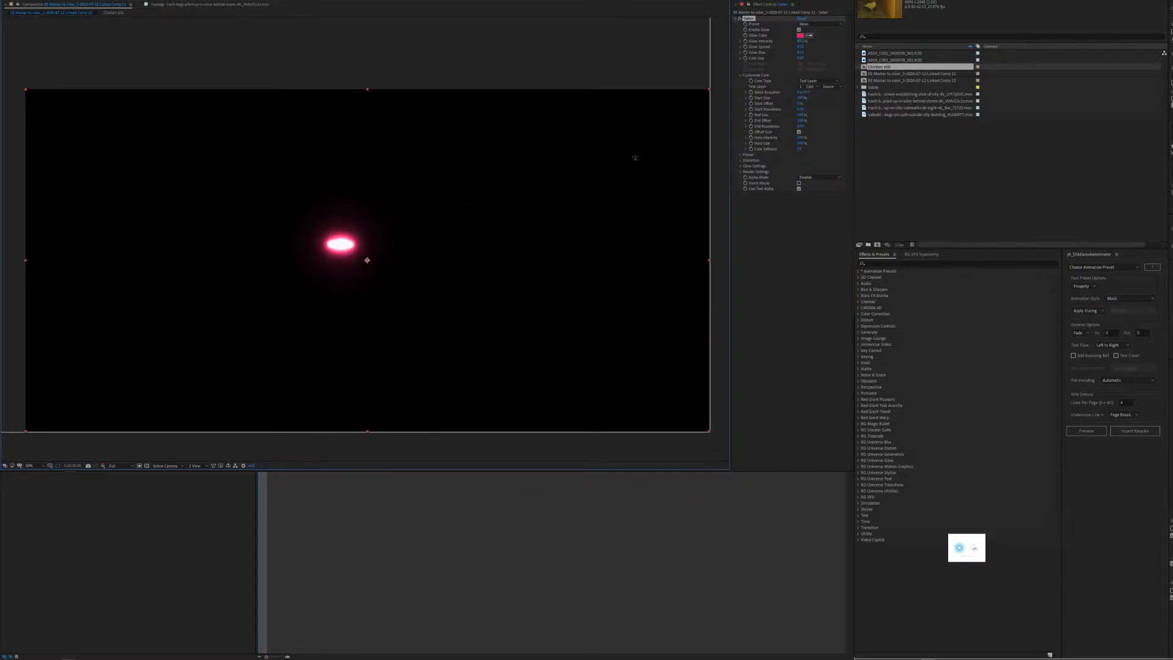
{"action": "left_click", "coordinate": [324, 245]}
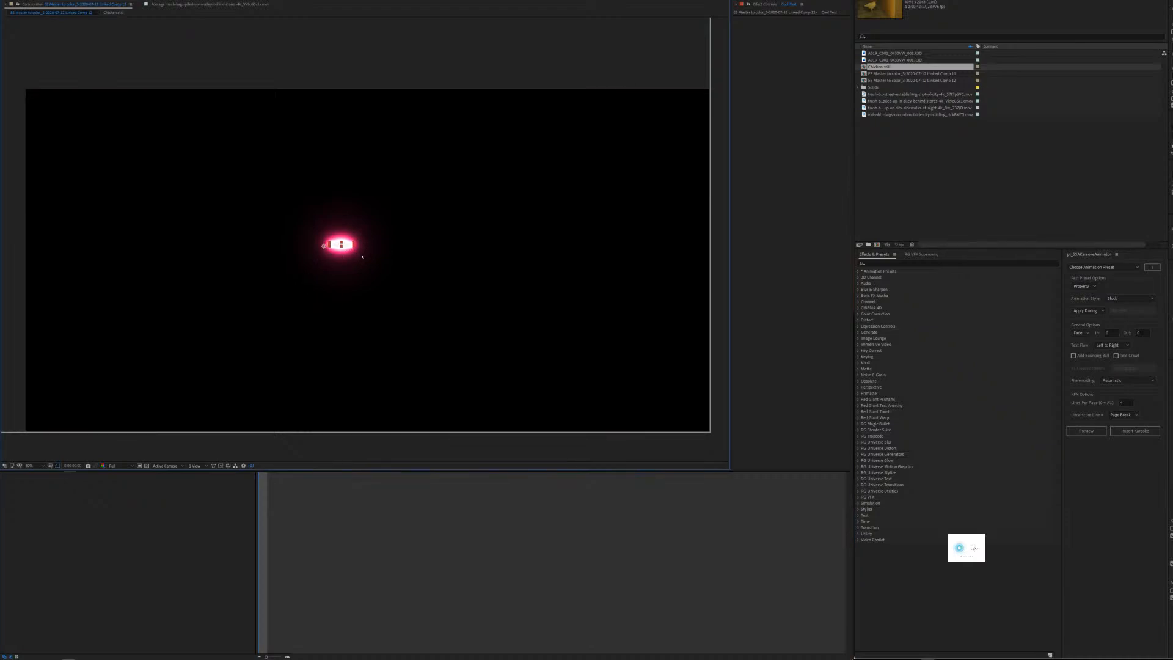
{"action": "left_click_drag", "start_coordinate": [353, 246], "coordinate": [623, 348]}
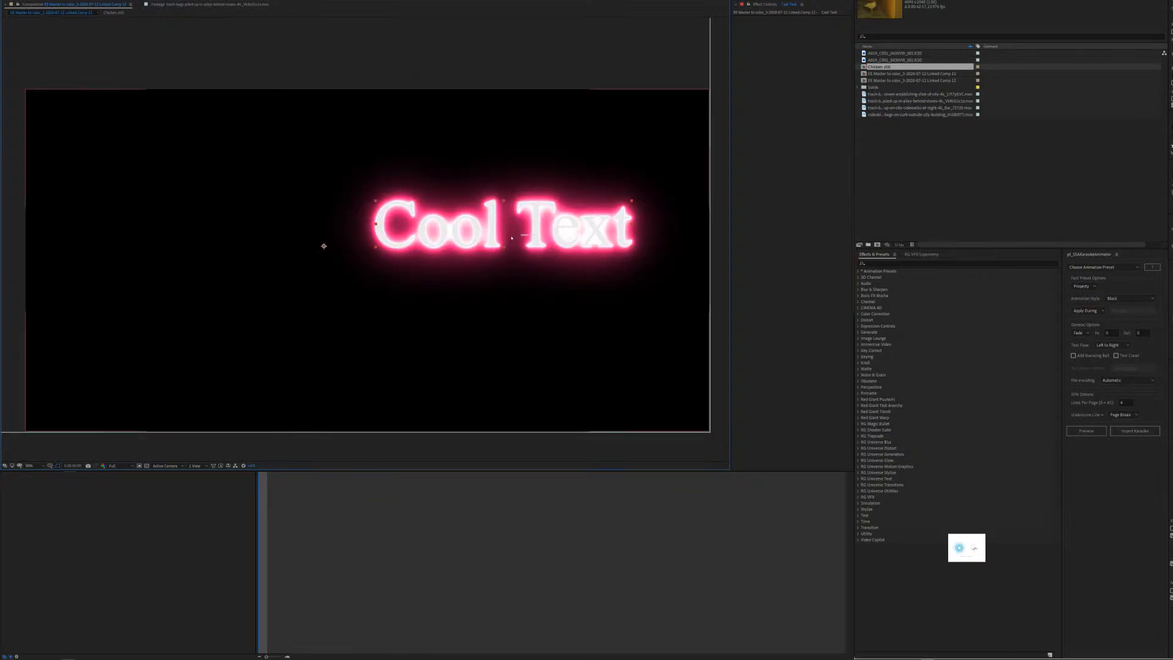
{"action": "left_click_drag", "start_coordinate": [534, 234], "coordinate": [263, 310]}
{"action": "left_click_drag", "start_coordinate": [193, 235], "coordinate": [262, 237]}
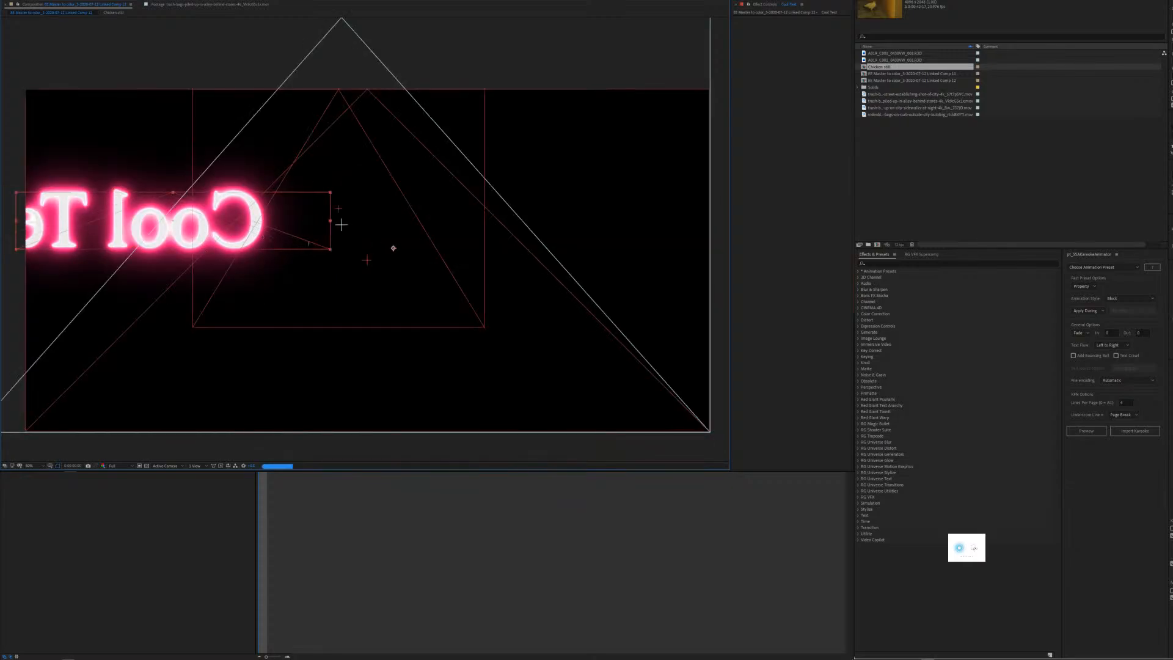
{"action": "left_click_drag", "start_coordinate": [393, 248], "coordinate": [601, 246]}
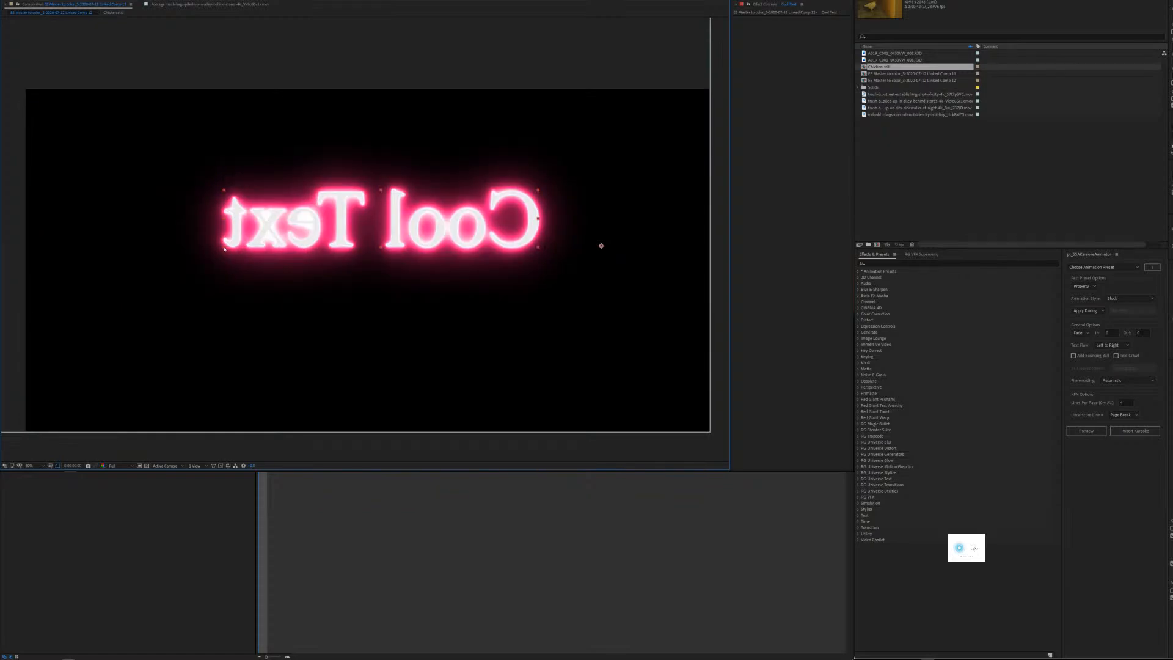
{"action": "left_click", "coordinate": [355, 274]}
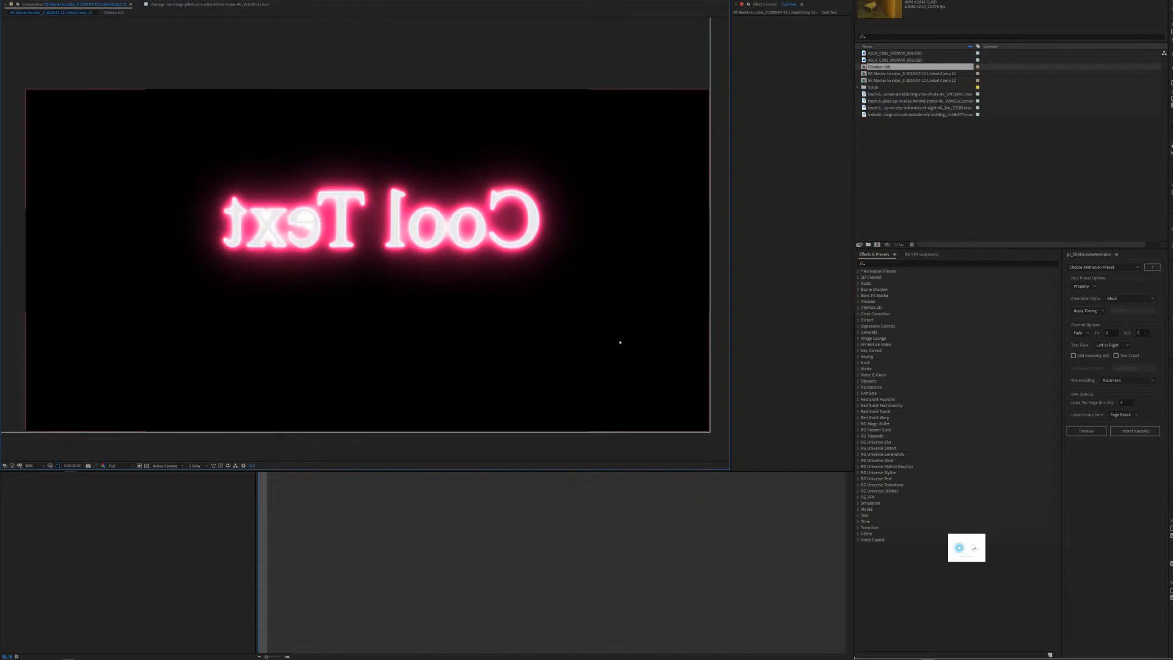
{"action": "left_click", "coordinate": [292, 238]}
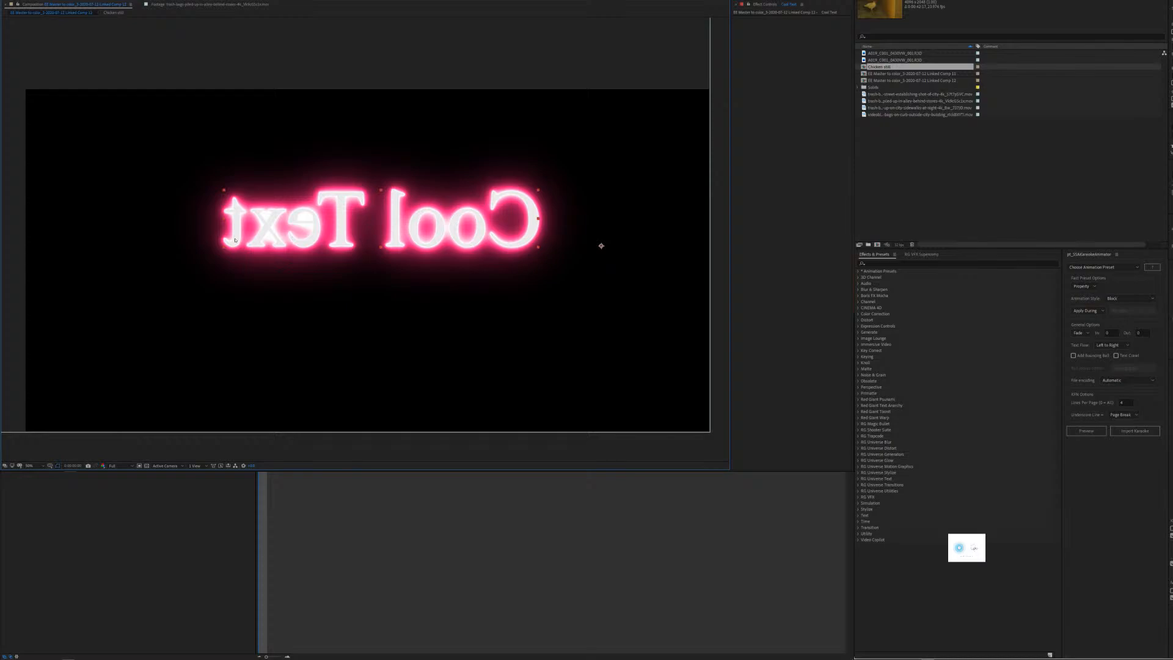
{"action": "left_click", "coordinate": [446, 274]}
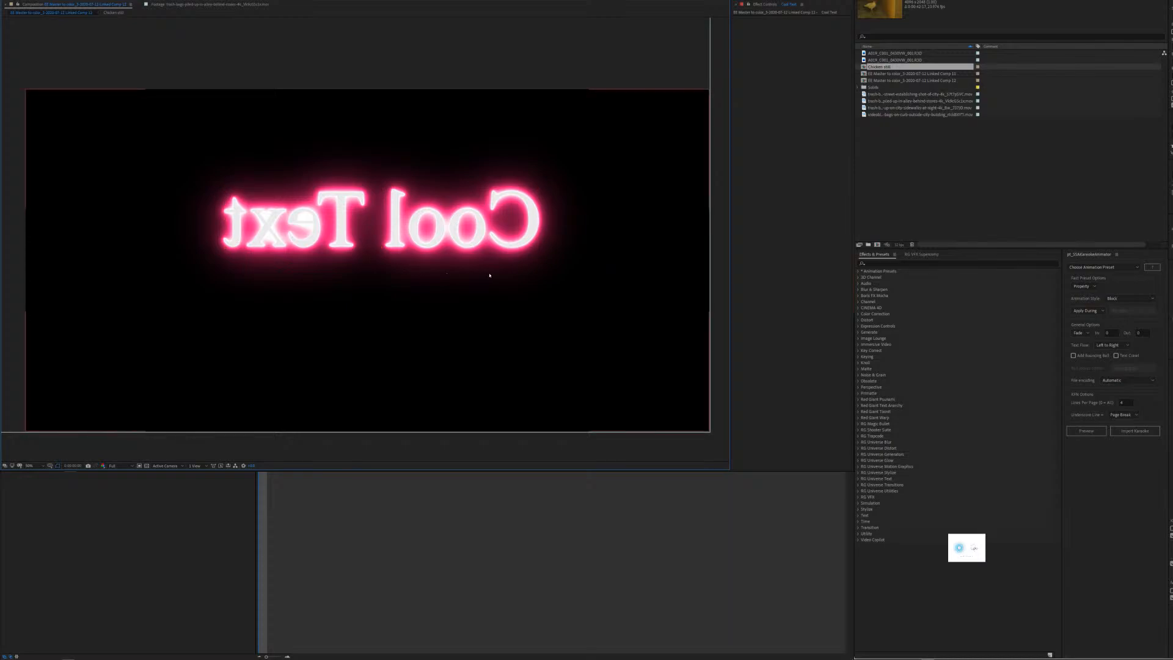
{"action": "left_click", "coordinate": [357, 227]}
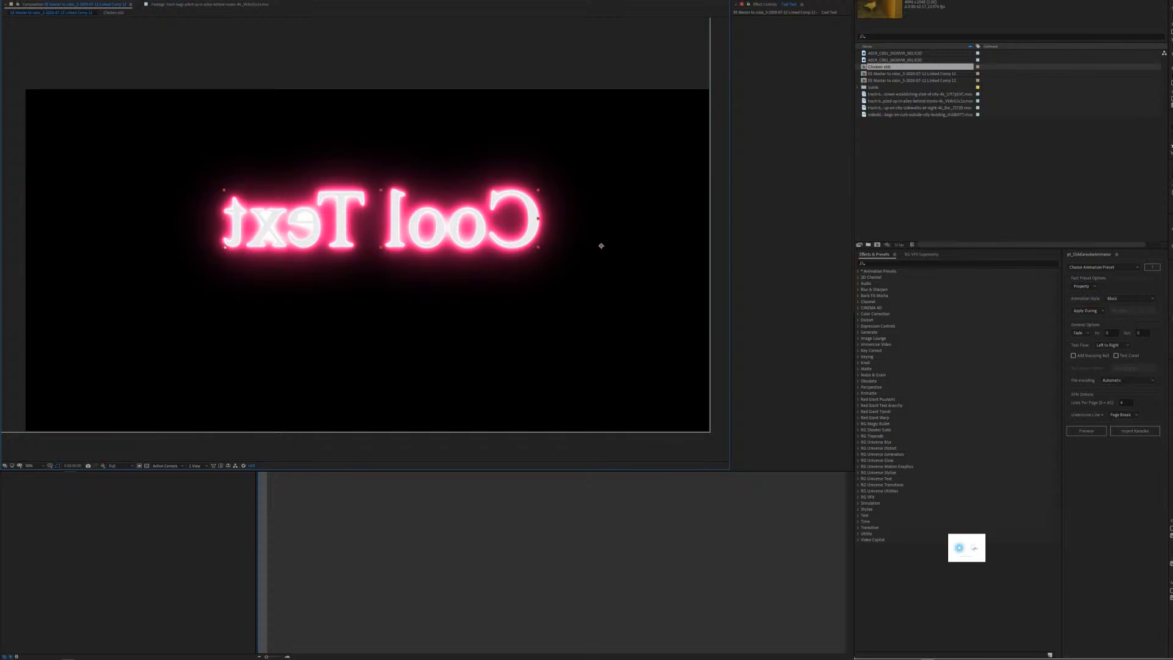
{"action": "left_click_drag", "start_coordinate": [225, 248], "coordinate": [735, 288]}
Move Cool Text back into the frame and enlarge it to span most of the frame's width near mid-height.
{"action": "left_click_drag", "start_coordinate": [709, 233], "coordinate": [232, 180]}
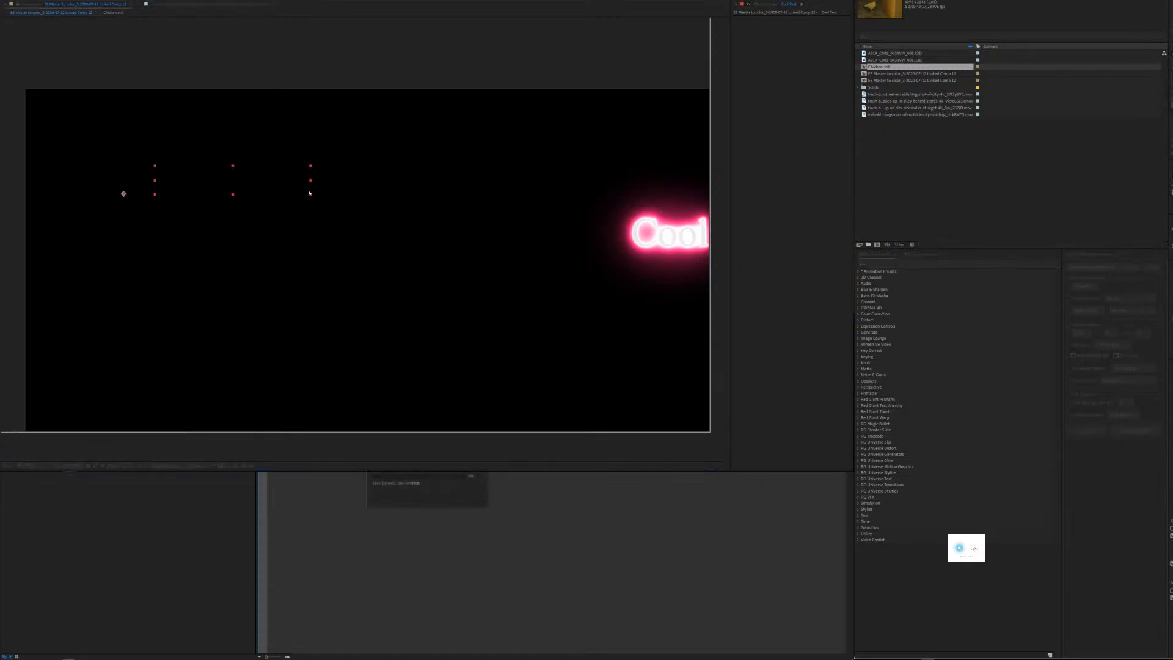
{"action": "left_click_drag", "start_coordinate": [311, 195], "coordinate": [558, 259]}
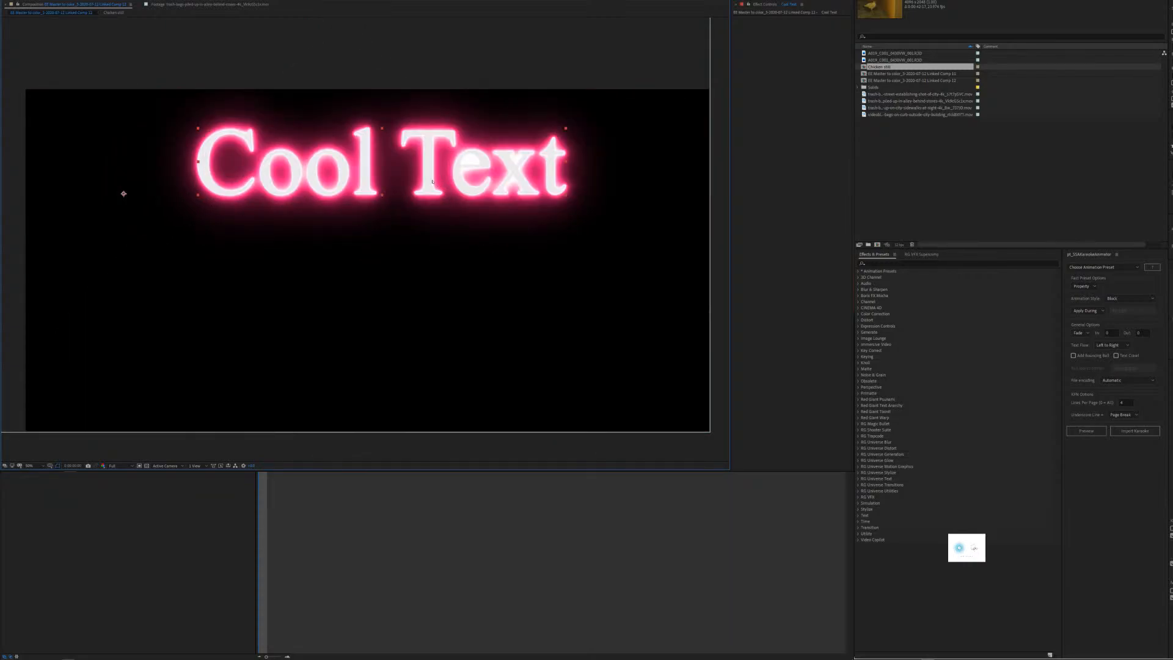
{"action": "left_click_drag", "start_coordinate": [430, 197], "coordinate": [421, 248]}
{"action": "left_click_drag", "start_coordinate": [373, 262], "coordinate": [343, 260]}
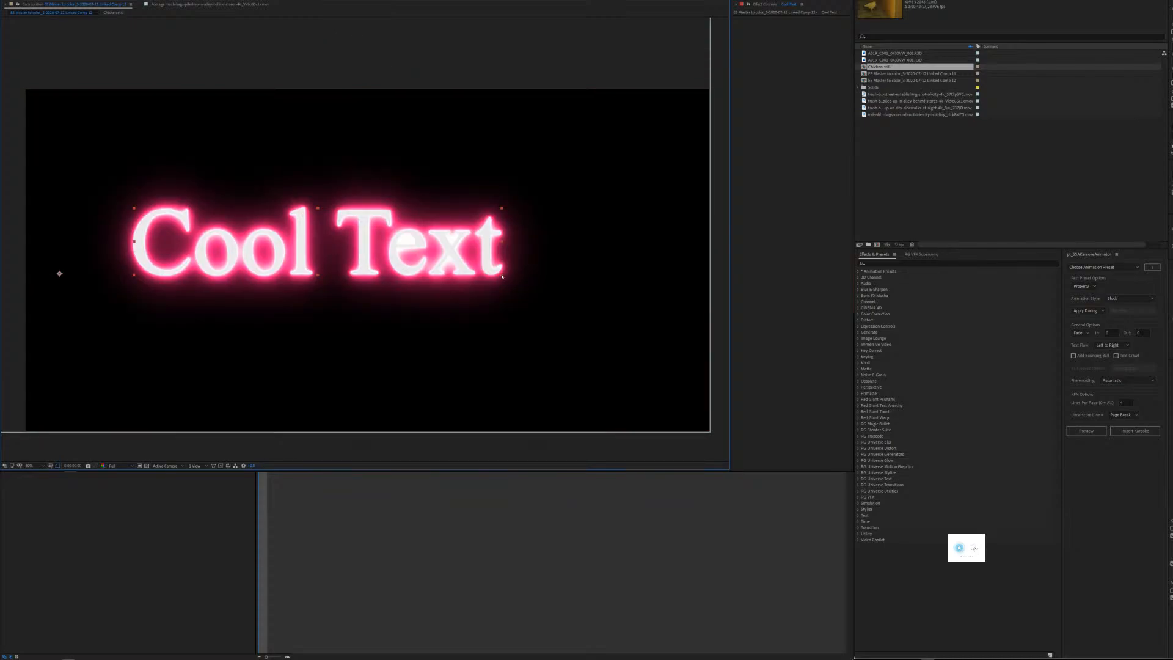
{"action": "left_click", "coordinate": [511, 279]}
{"action": "left_click", "coordinate": [489, 271]}
{"action": "left_click_drag", "start_coordinate": [503, 277], "coordinate": [659, 310]}
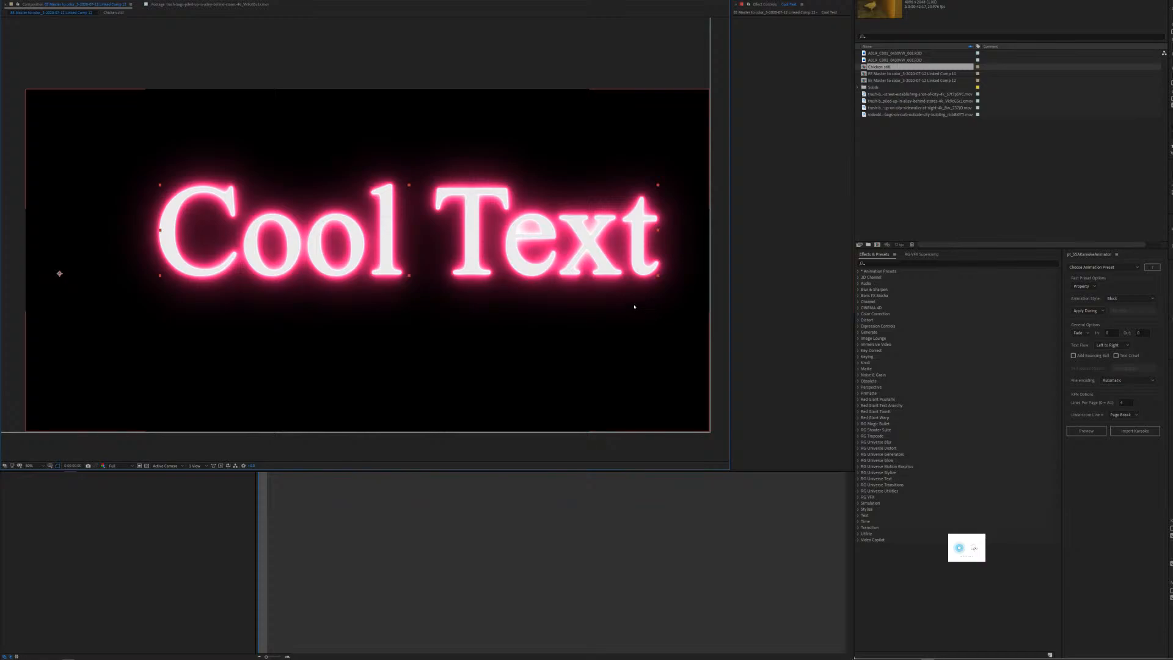
{"action": "left_click", "coordinate": [59, 273]}
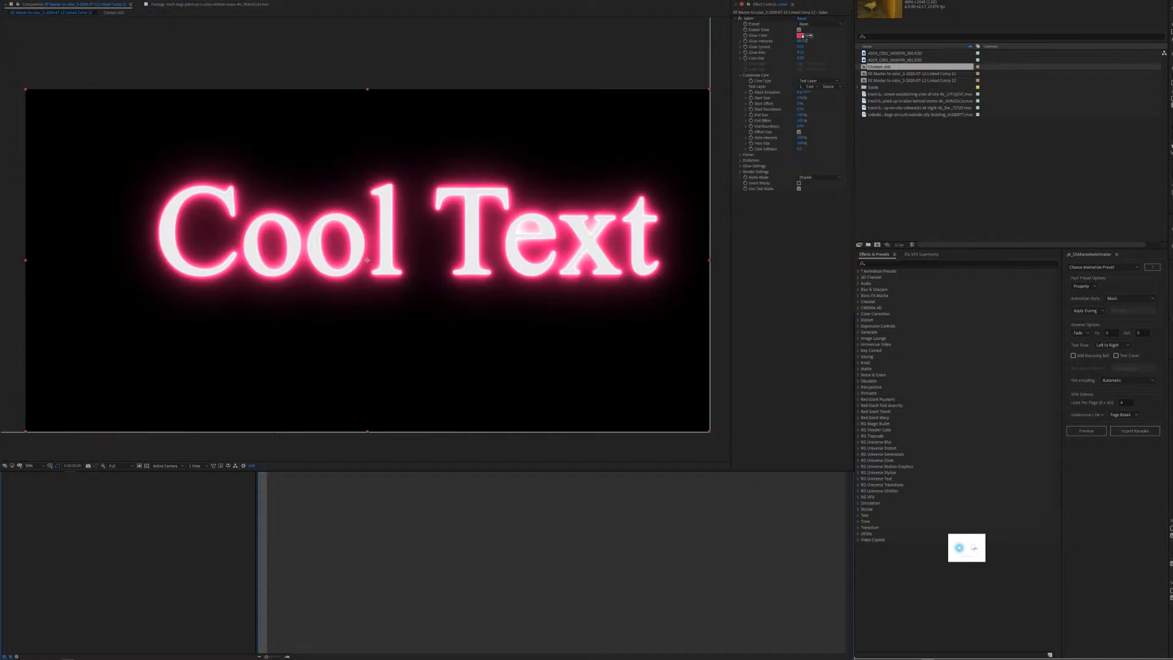
Try different glow intensity and glow spread values for the neon Saber effect on the text.
{"action": "left_click", "coordinate": [801, 58]}
{"action": "left_click_drag", "start_coordinate": [800, 40], "coordinate": [795, 42]}
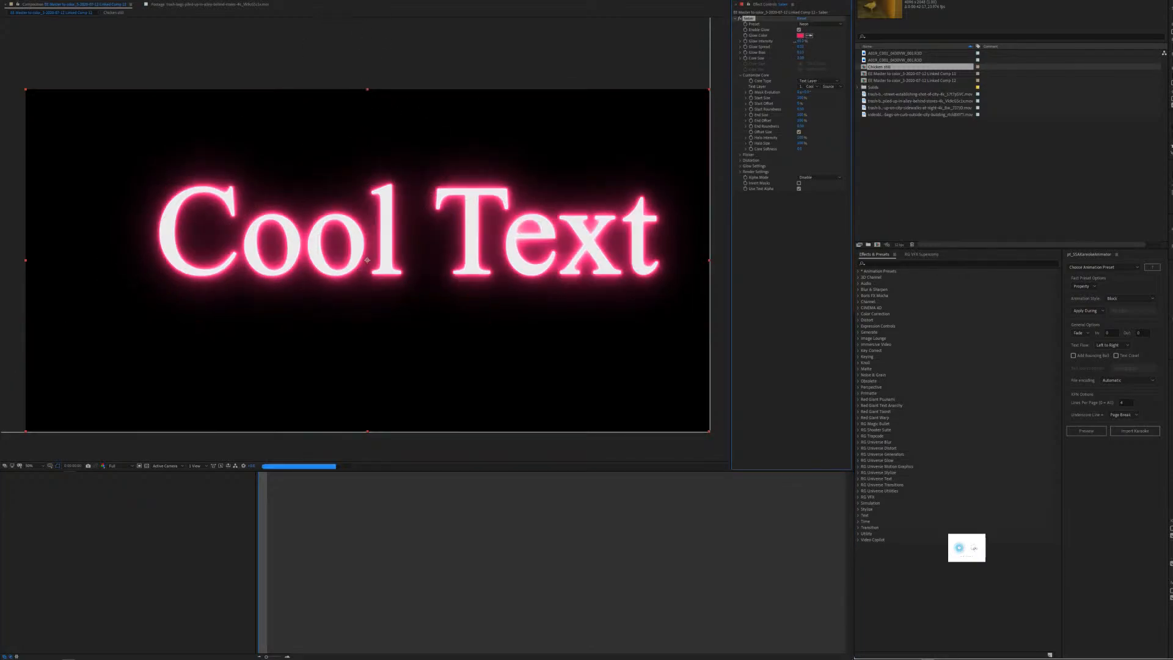
{"action": "left_click_drag", "start_coordinate": [797, 42], "coordinate": [802, 50]}
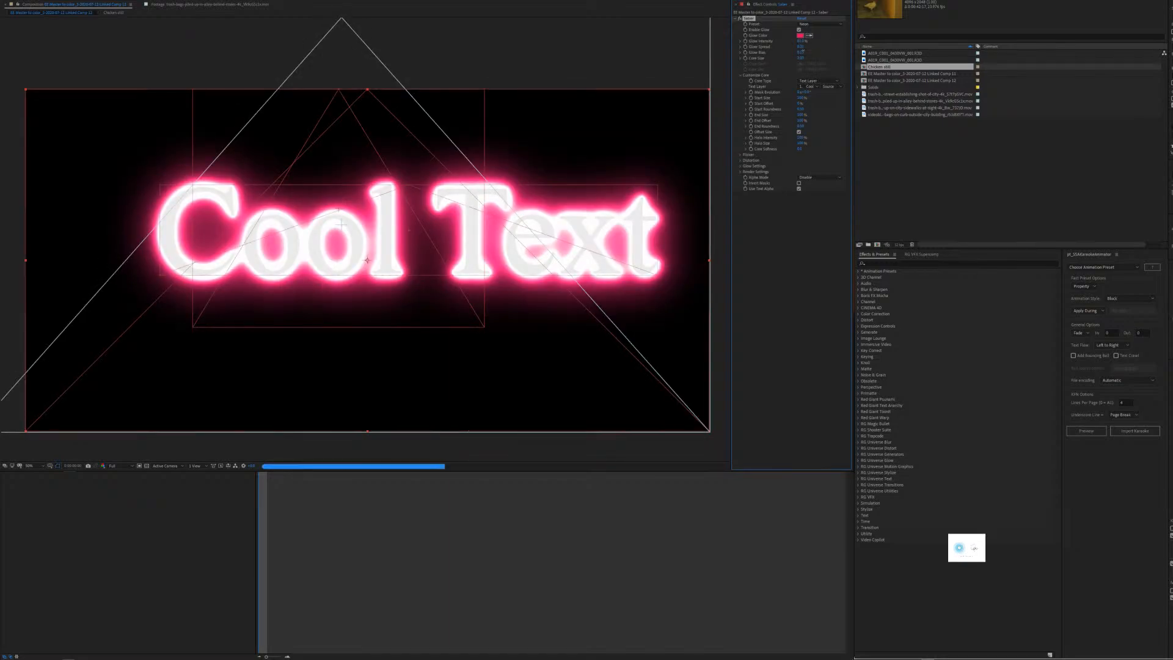
Change the Saber preset to Electric and play back the animated energy outline around Cool Text.
{"action": "left_click", "coordinate": [815, 24]}
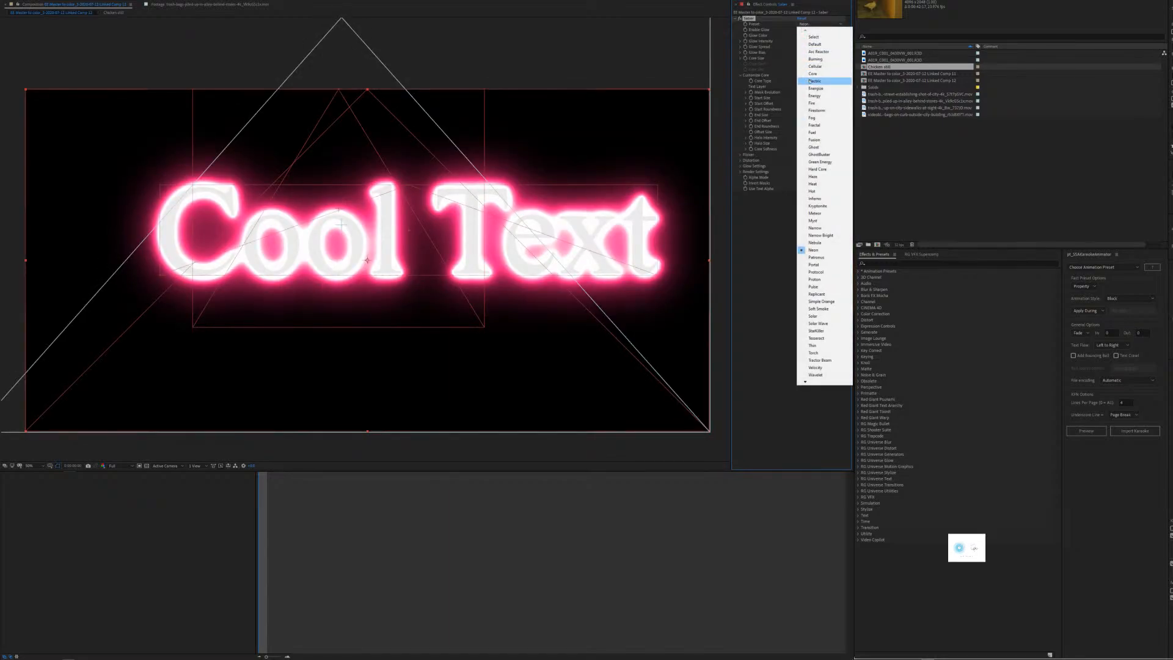
{"action": "left_click", "coordinate": [813, 81]}
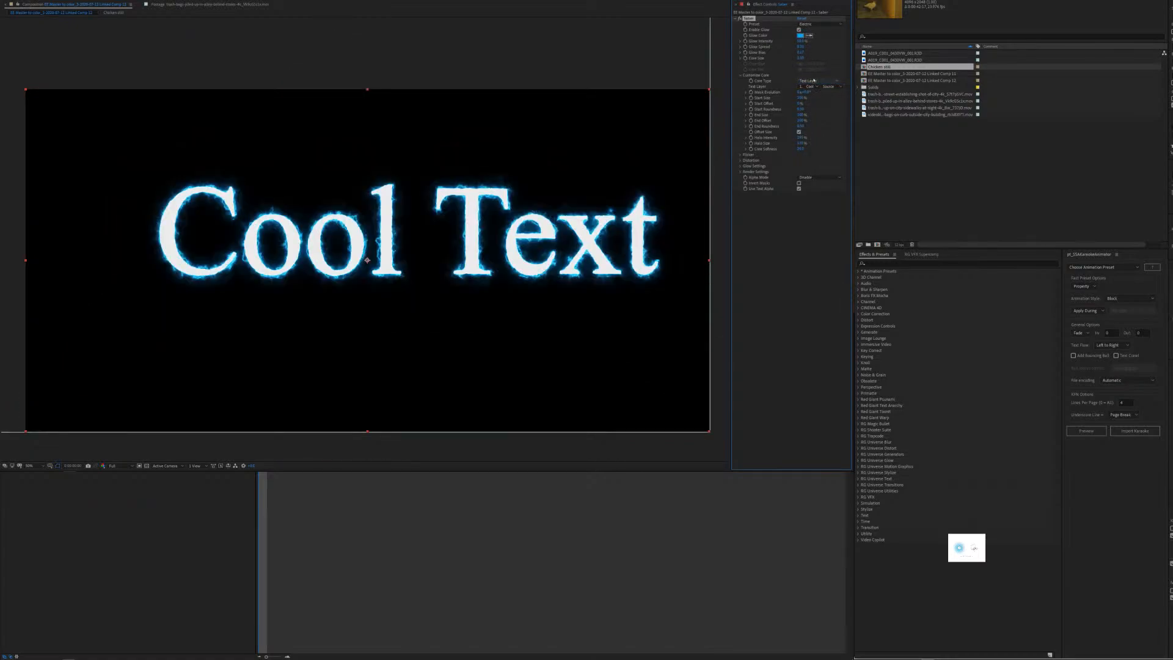
{"action": "key", "text": "space"}
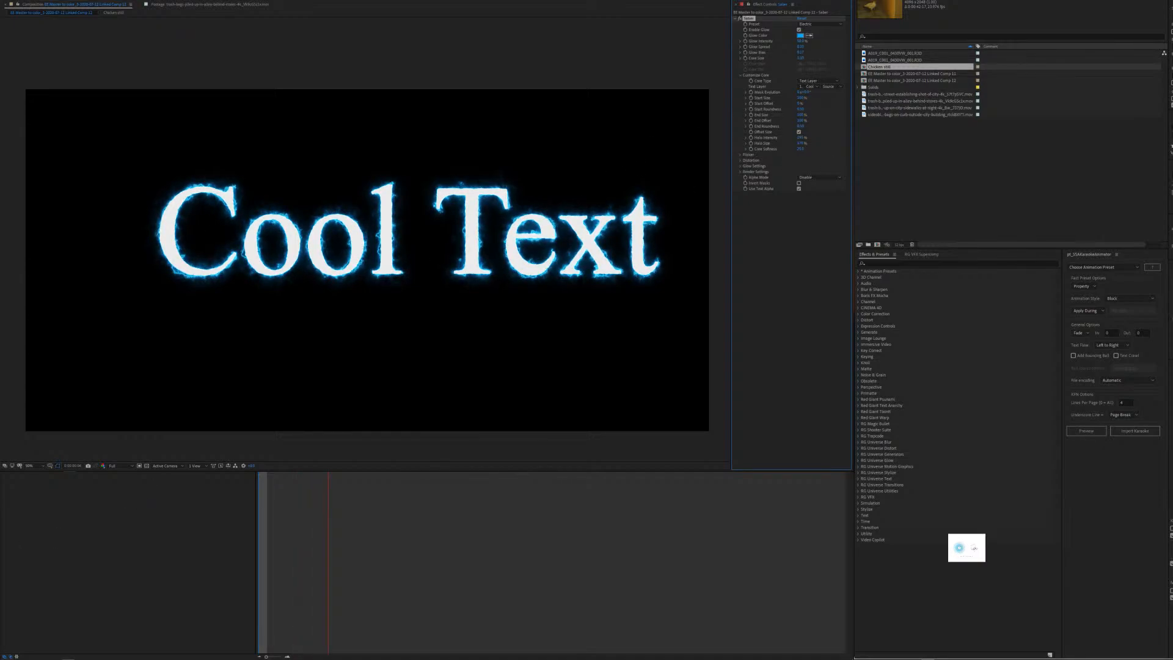
{"action": "key", "text": "space"}
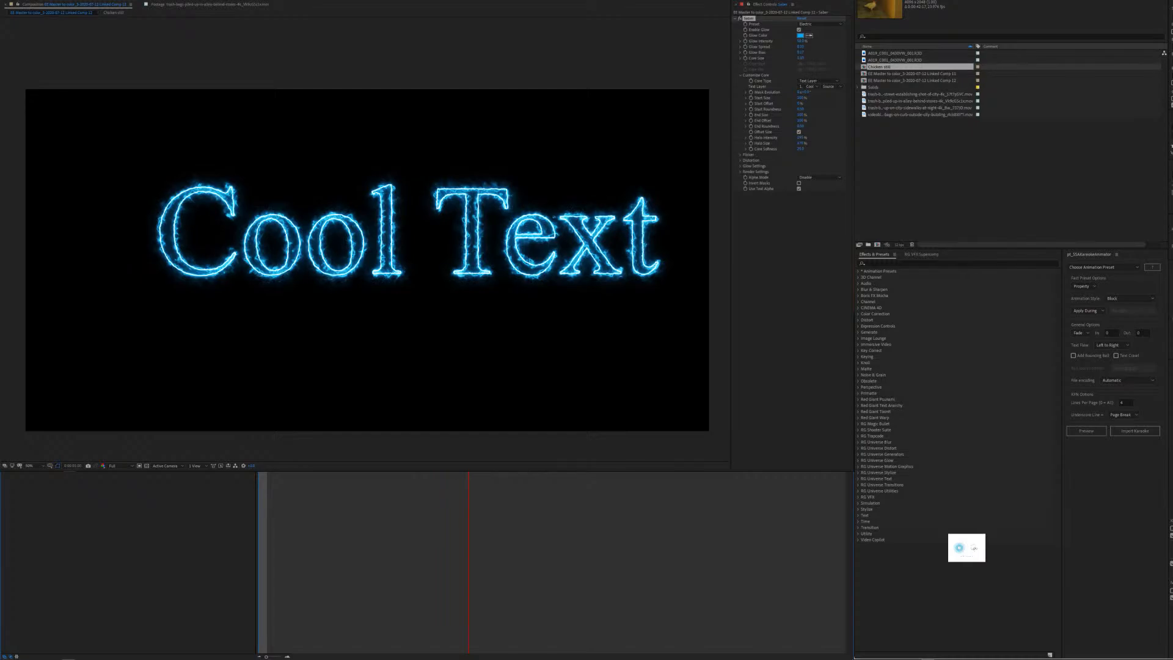
Remove the Cool Text layer and bring the alley trash background back into view.
{"action": "key", "text": "ctrl+Up"}
{"action": "key", "text": "ctrl+Down"}
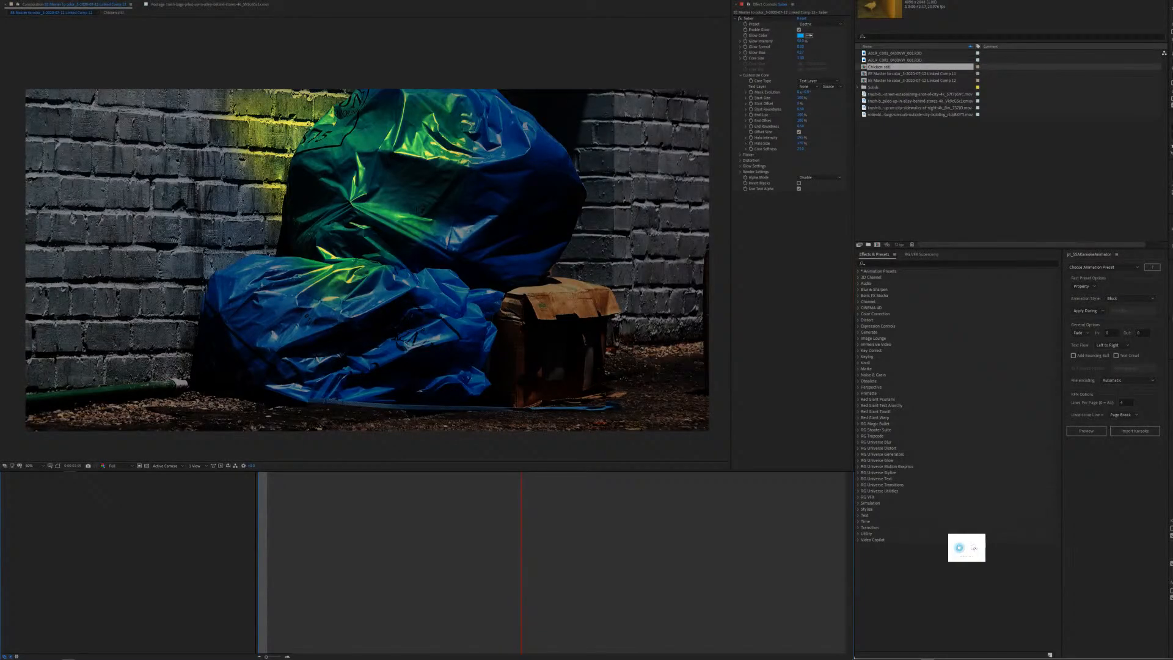
Draw a closed four-point mask shaped like a long narrow strip on the Saber layer, above the frame.
{"action": "key", "text": "space"}
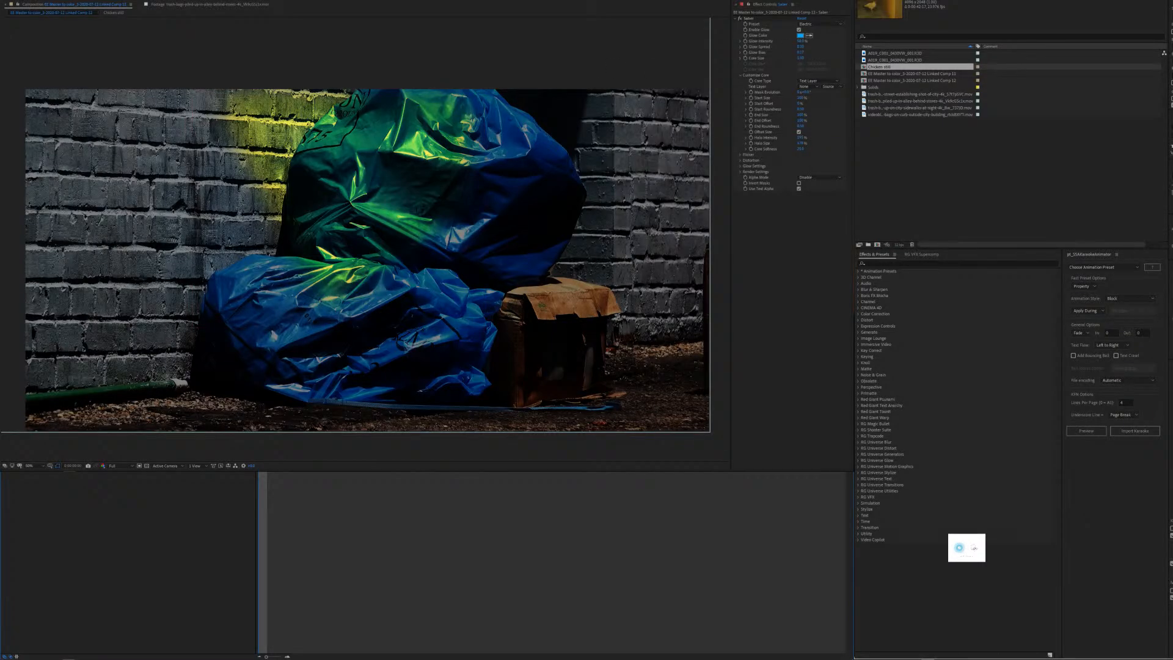
{"action": "left_click", "coordinate": [441, 59]}
{"action": "left_click", "coordinate": [141, 59]}
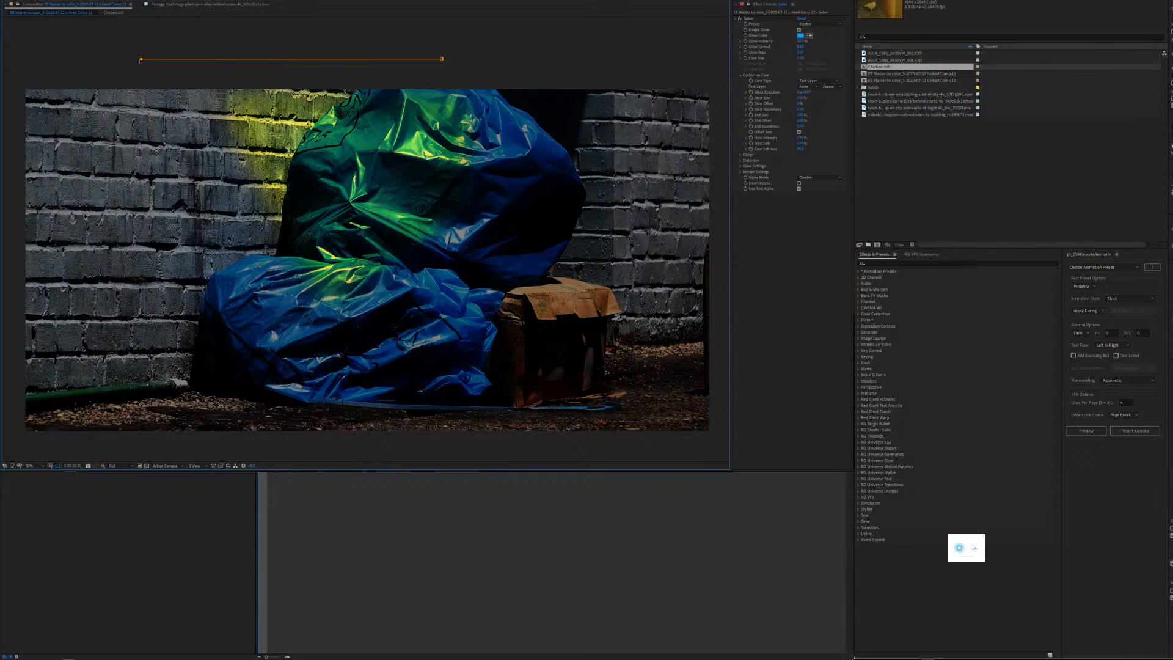
{"action": "left_click_drag", "start_coordinate": [141, 59], "coordinate": [137, 40]}
{"action": "left_click", "coordinate": [446, 42]}
{"action": "key", "text": "ctrl+shift+a"}
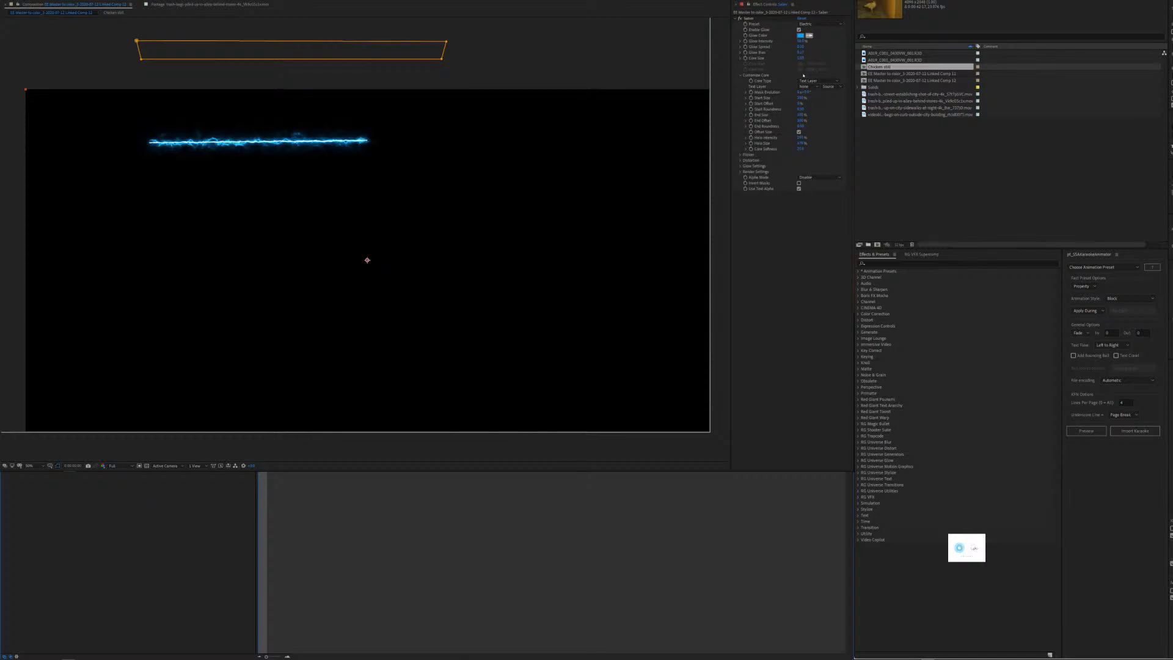
Set Saber's core type to Layer Masks and move the whole mask down into the upper part of the frame.
{"action": "left_click", "coordinate": [817, 80]}
{"action": "left_click", "coordinate": [810, 96]}
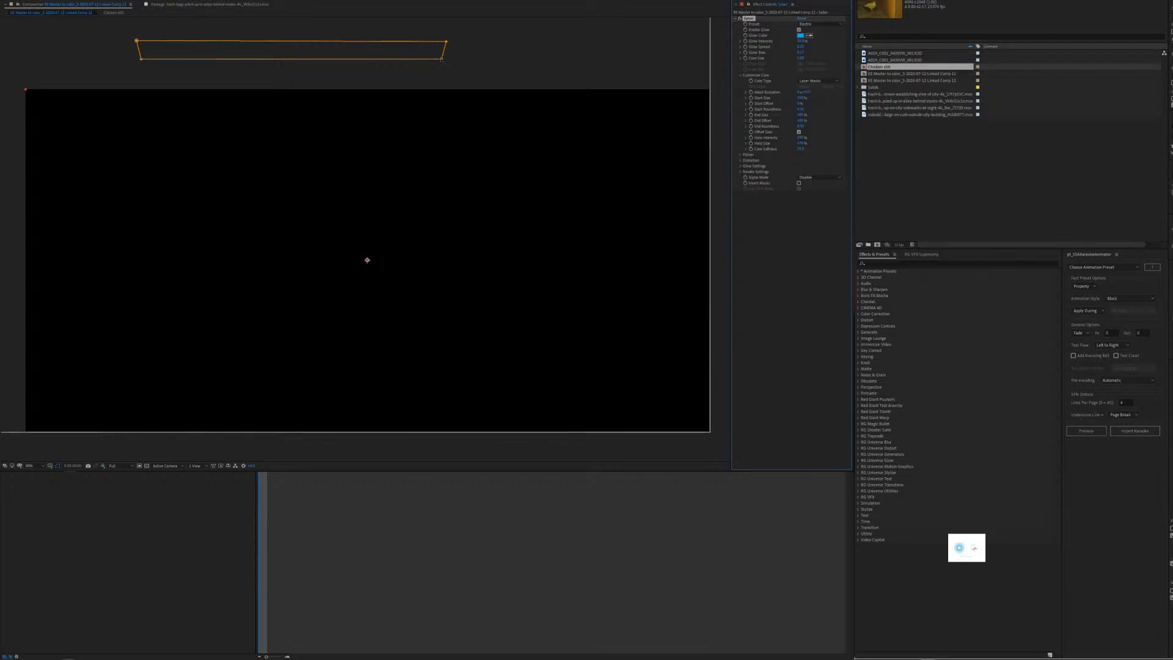
{"action": "double_click", "coordinate": [441, 59]}
{"action": "left_click_drag", "start_coordinate": [417, 55], "coordinate": [413, 192]}
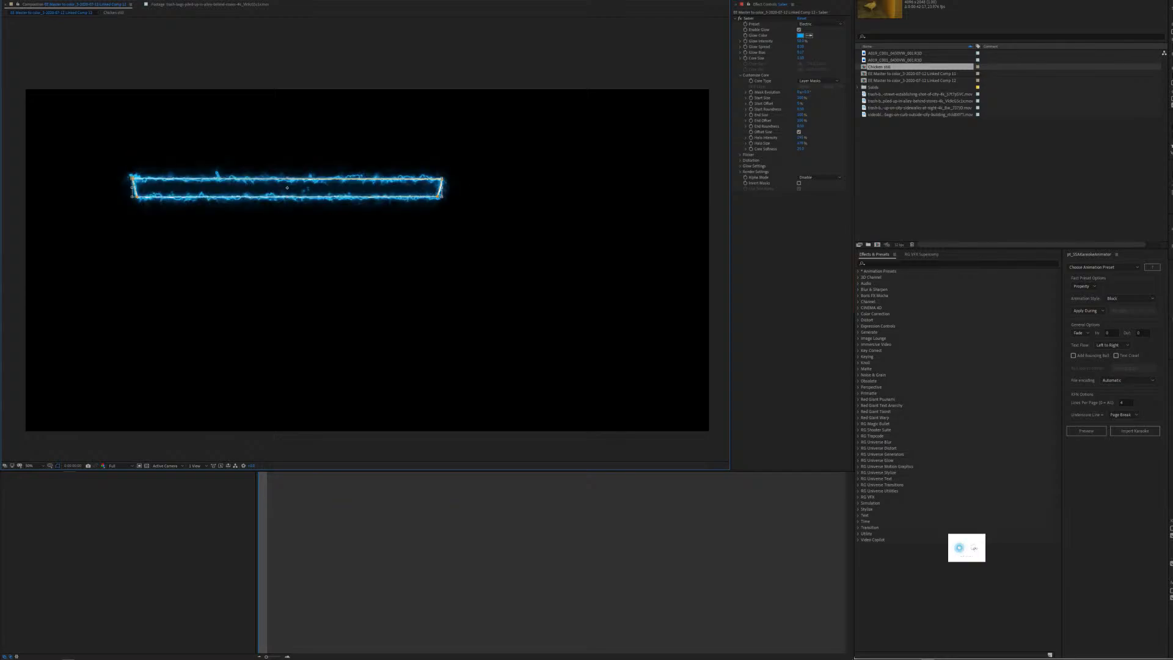
Change the Saber preset to Neon and offset the mask's top edge upward and sideways to form a slanted parallelogram.
{"action": "left_click", "coordinate": [815, 23]}
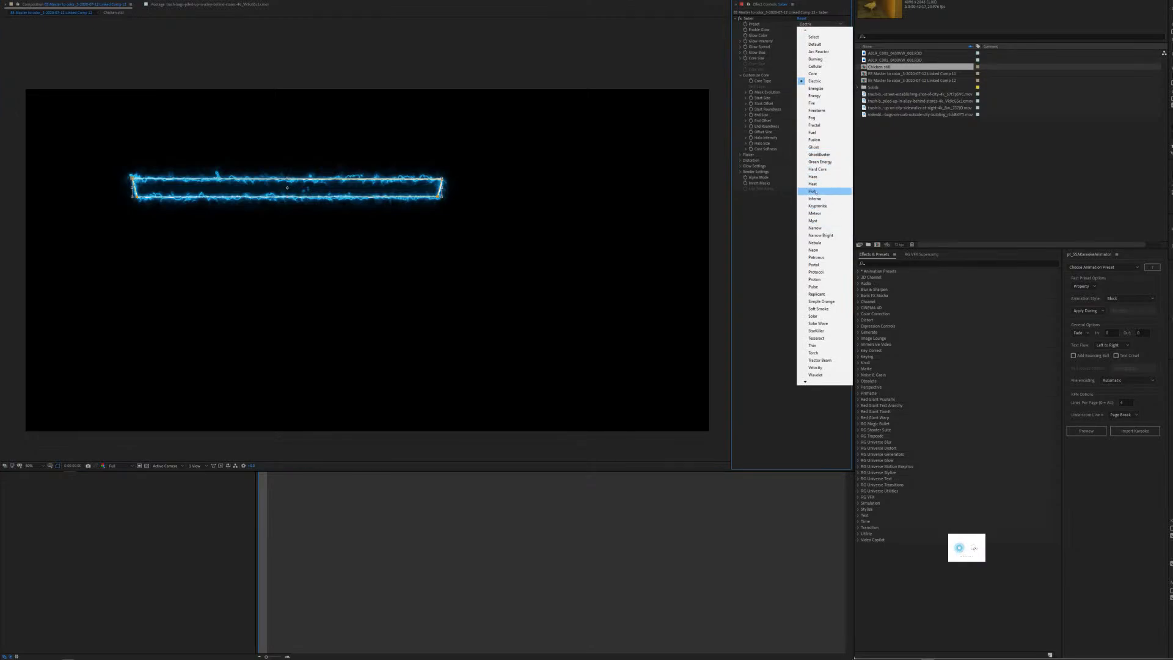
{"action": "left_click", "coordinate": [813, 250]}
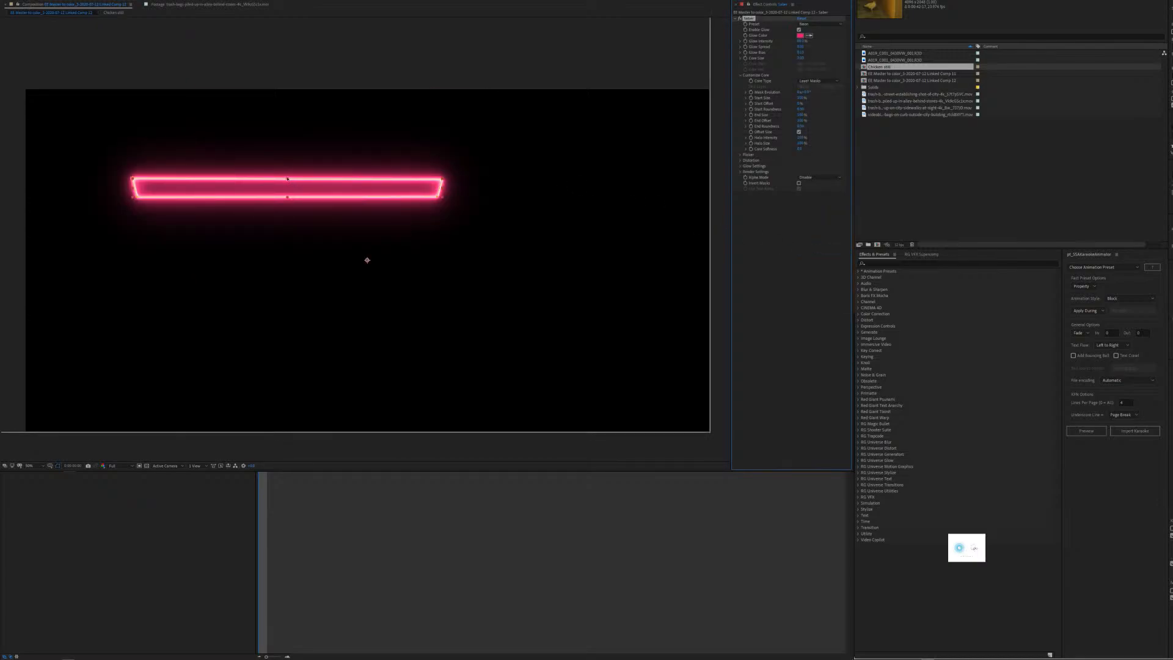
{"action": "left_click_drag", "start_coordinate": [287, 178], "coordinate": [357, 126]}
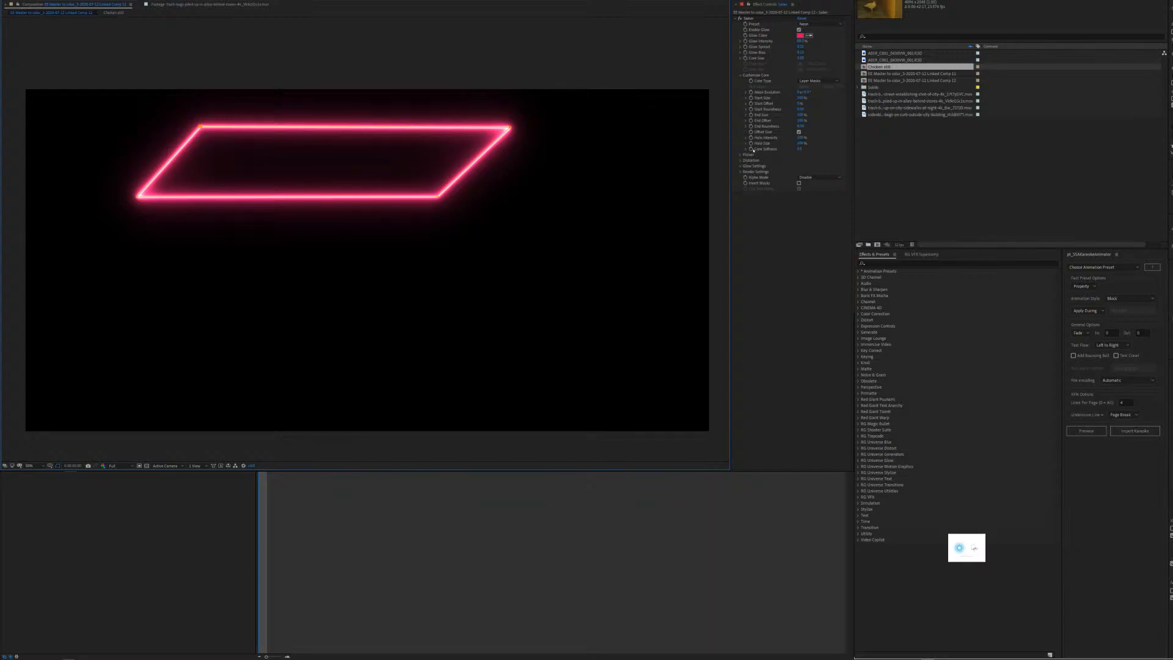
Try Saber's Mask Core alpha mode on the neon parallelogram, then return the mode to Disable.
{"action": "left_click", "coordinate": [821, 176]}
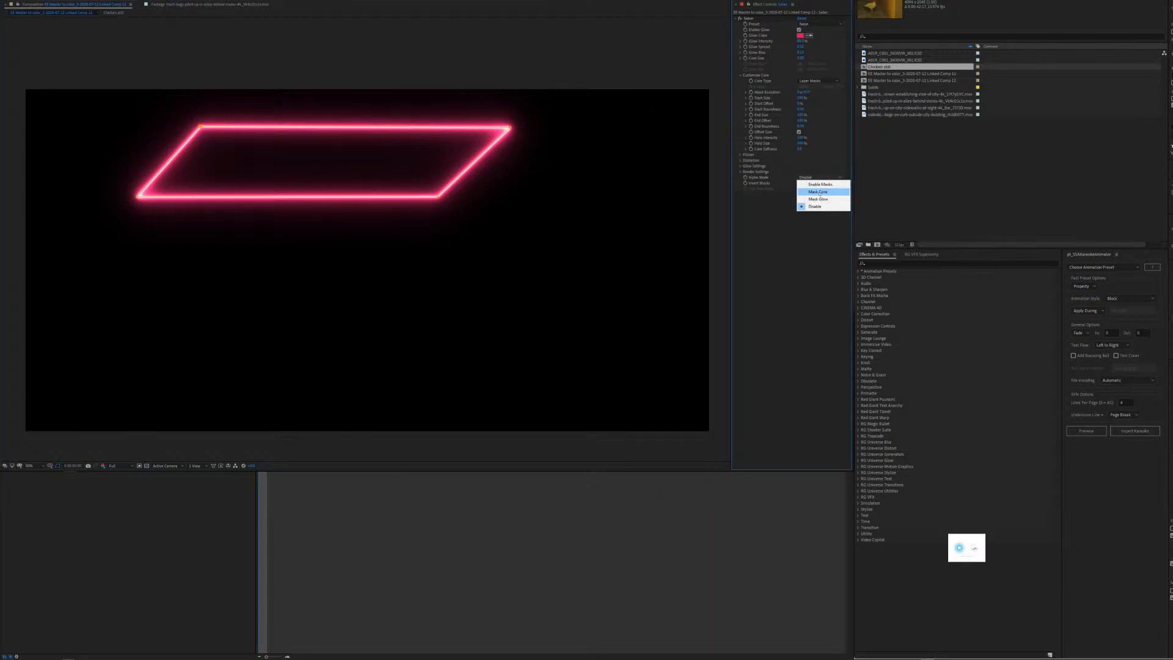
{"action": "left_click", "coordinate": [819, 192]}
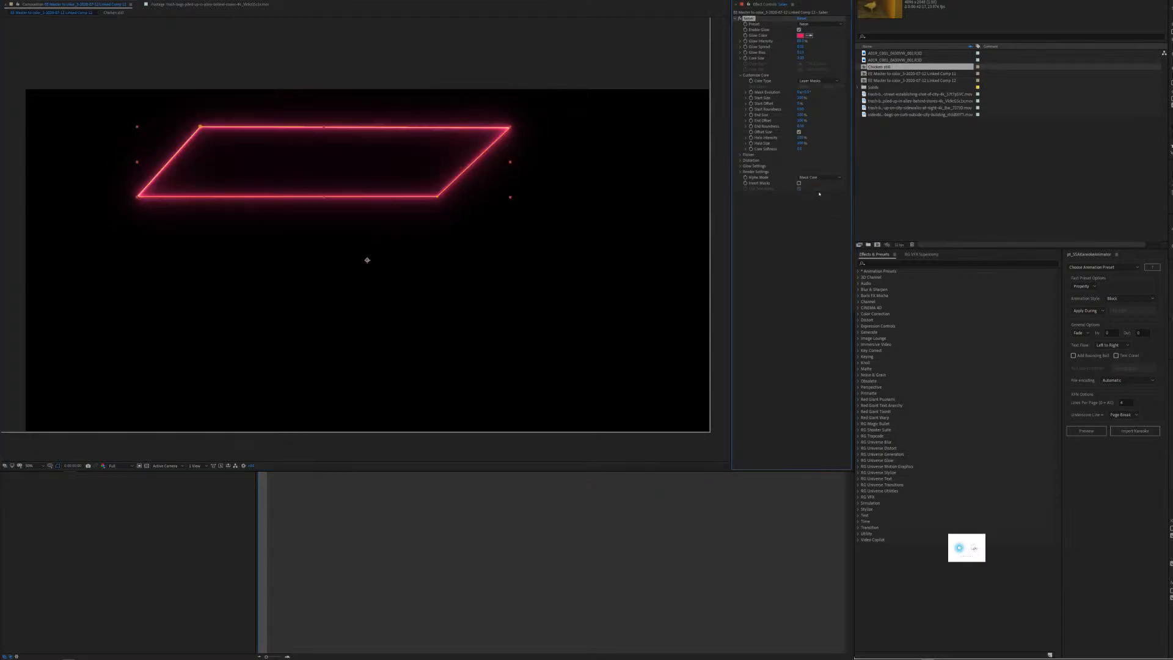
{"action": "left_click", "coordinate": [815, 177]}
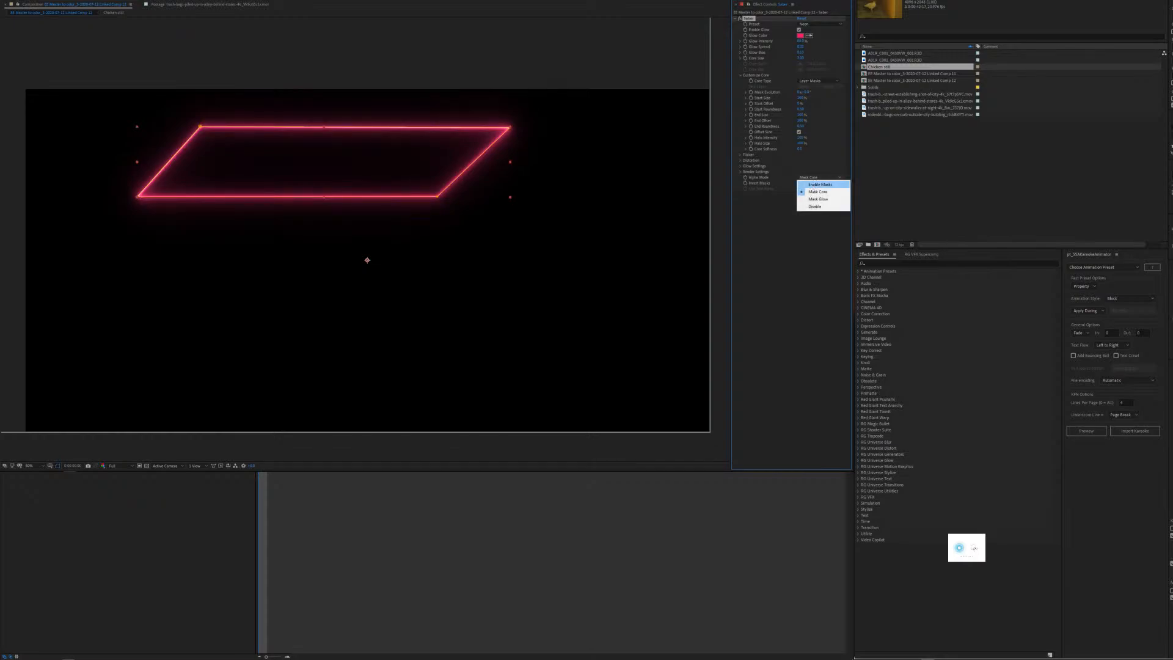
{"action": "left_click", "coordinate": [814, 206]}
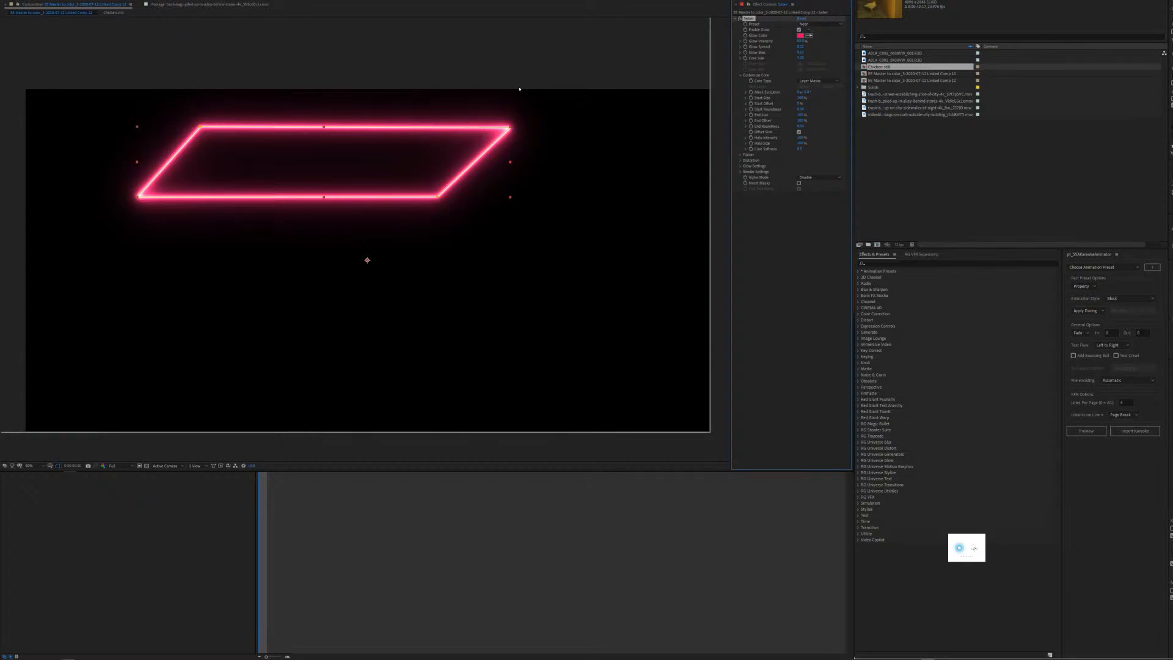
{"action": "left_click", "coordinate": [500, 80]}
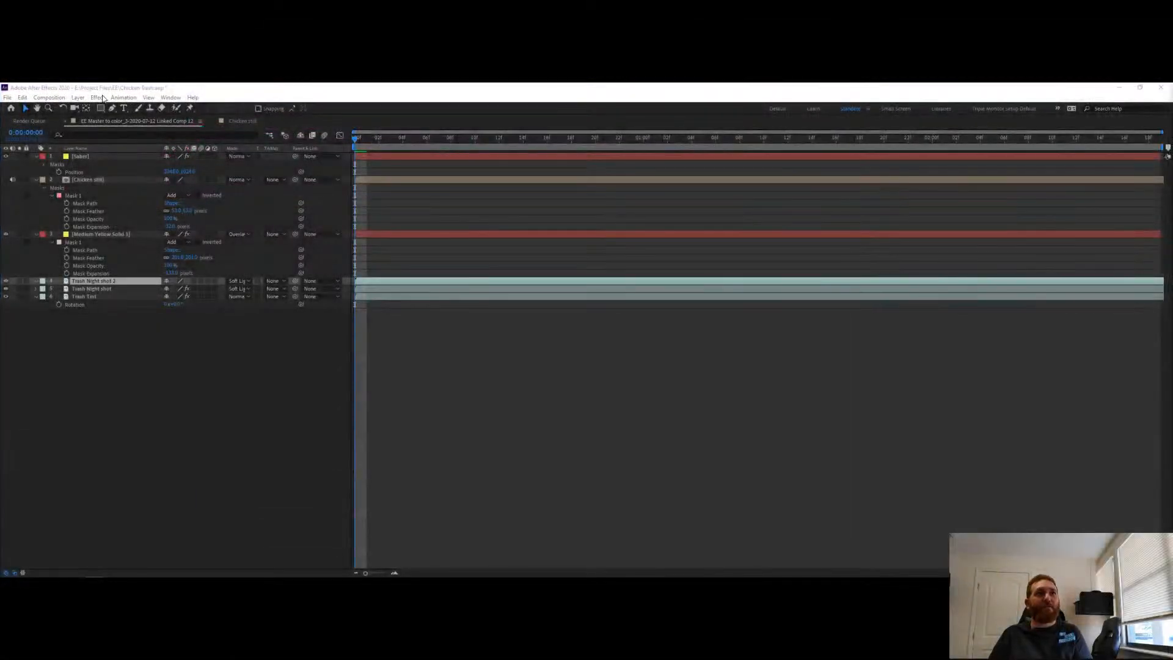
Search the effect categories for UnMult and try applying it to the Trash Night shot 2 layer.
{"action": "left_click", "coordinate": [97, 97]}
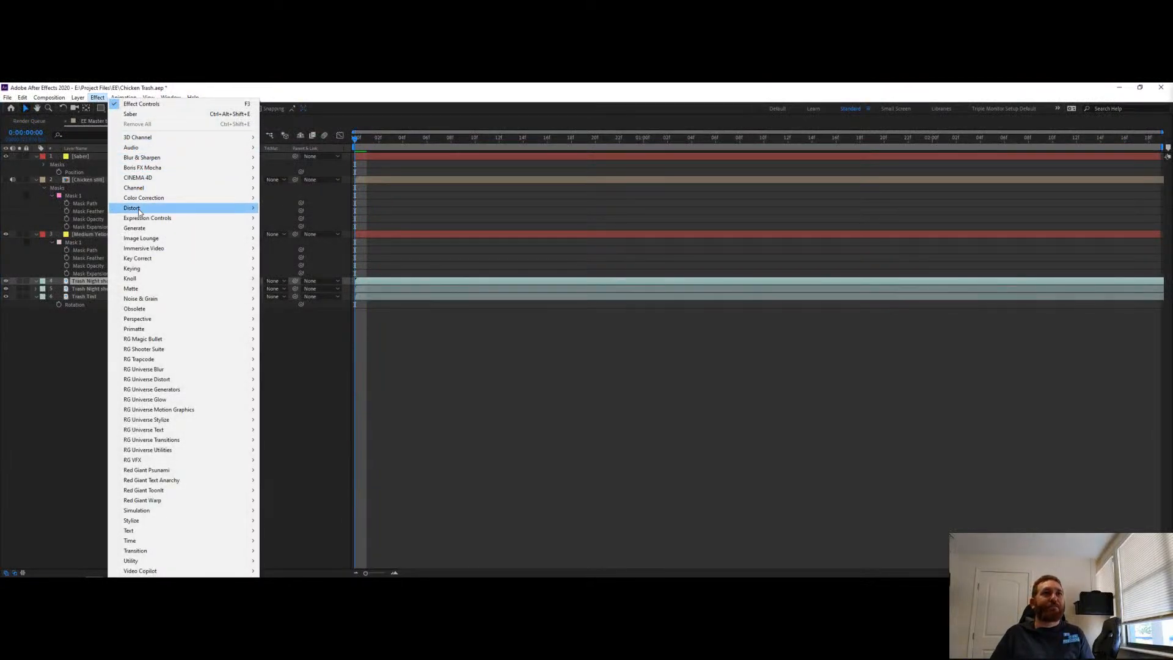
{"action": "mouse_move", "coordinate": [145, 199]}
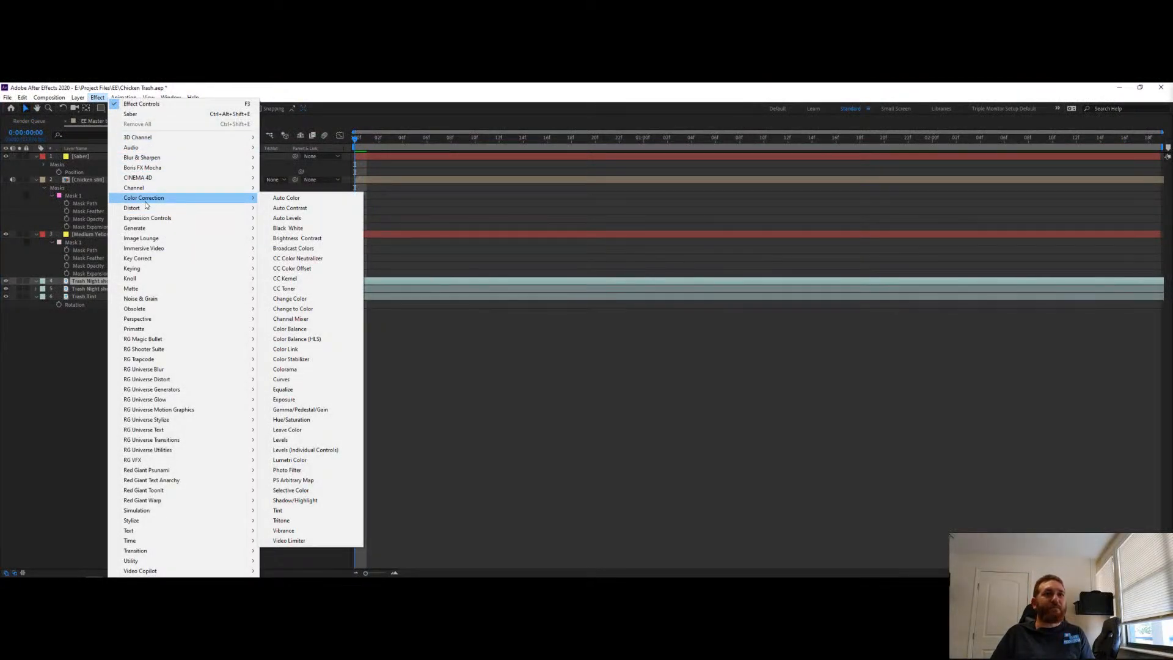
{"action": "mouse_move", "coordinate": [171, 563]}
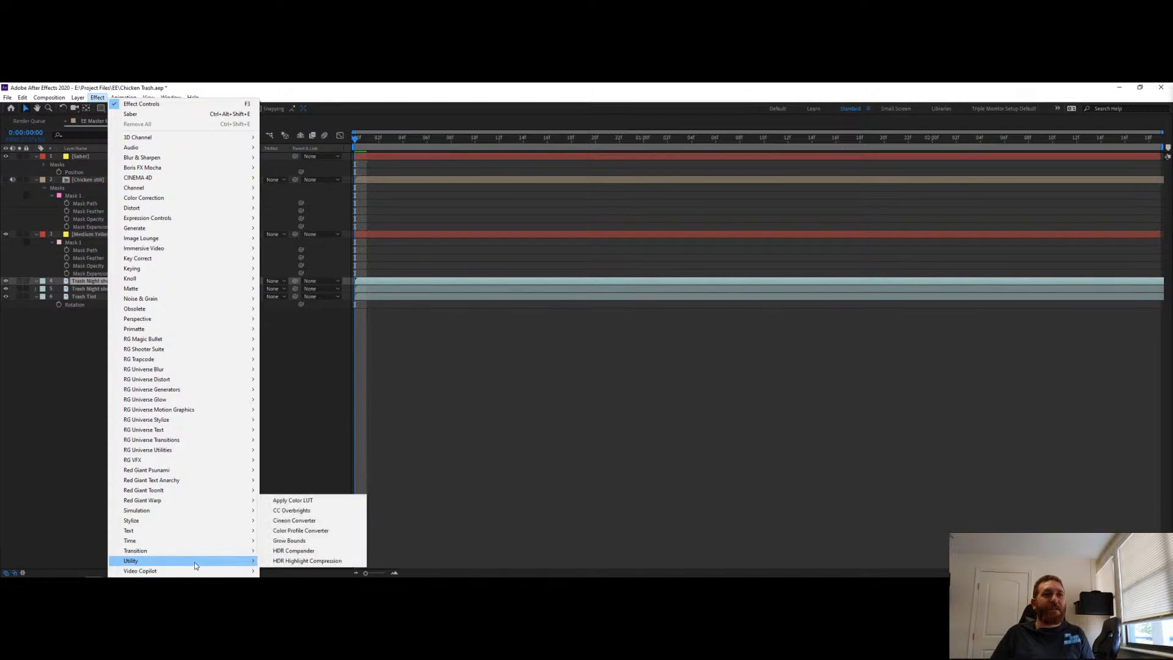
{"action": "mouse_move", "coordinate": [238, 561]}
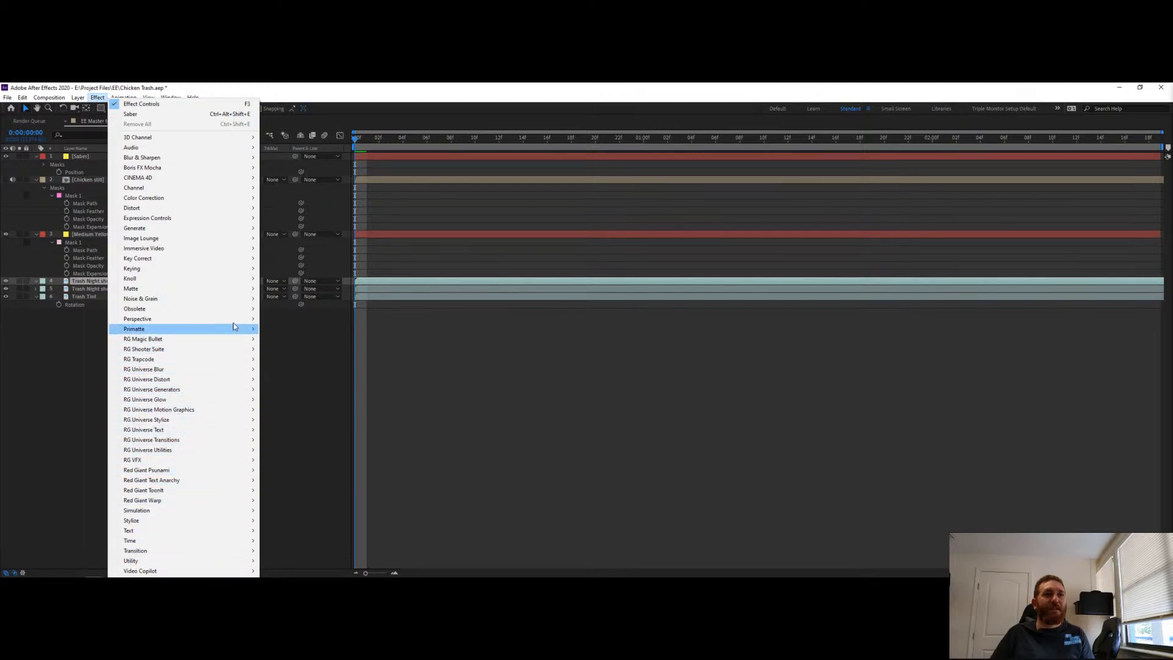
{"action": "mouse_move", "coordinate": [206, 151]}
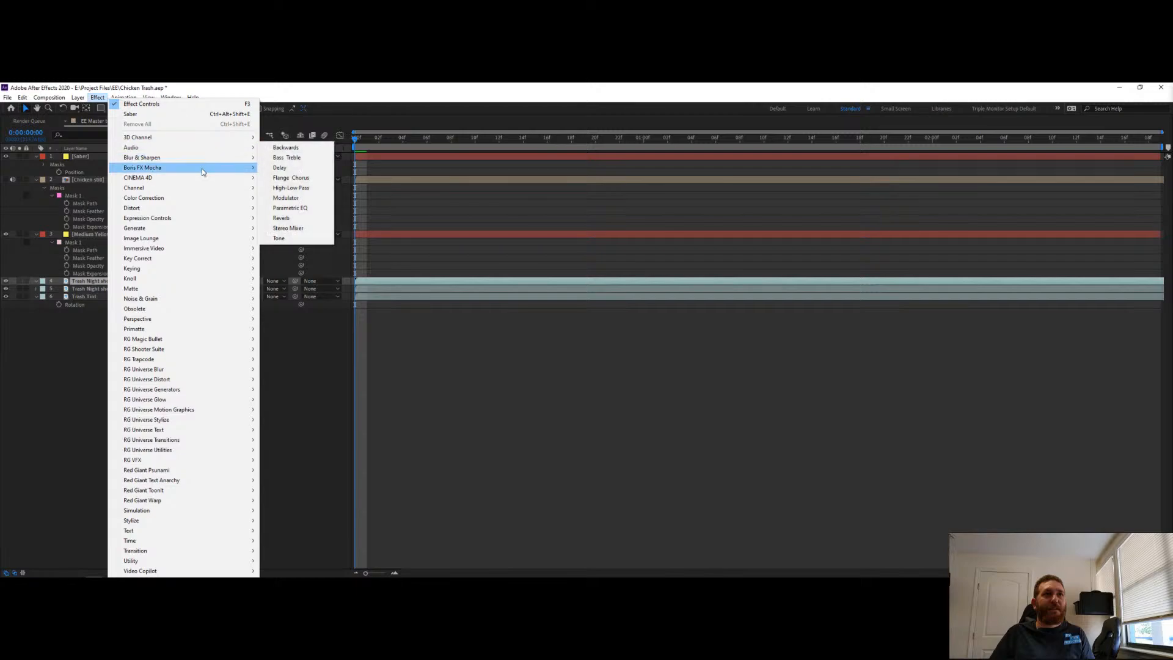
{"action": "mouse_move", "coordinate": [191, 258]}
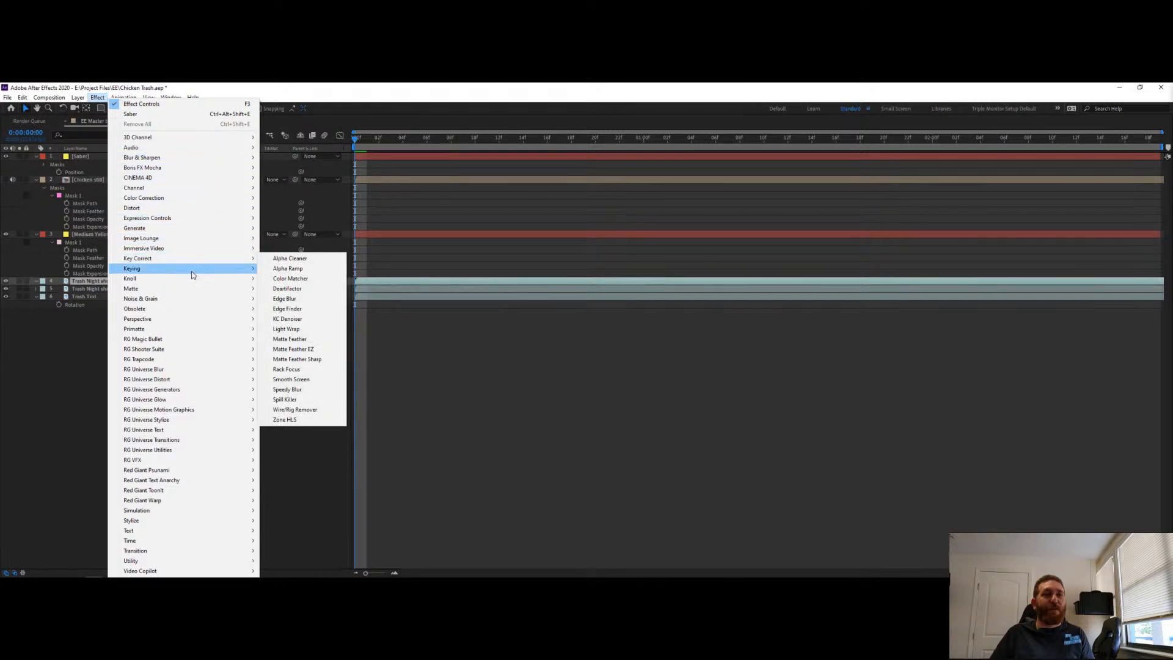
{"action": "mouse_move", "coordinate": [185, 298]}
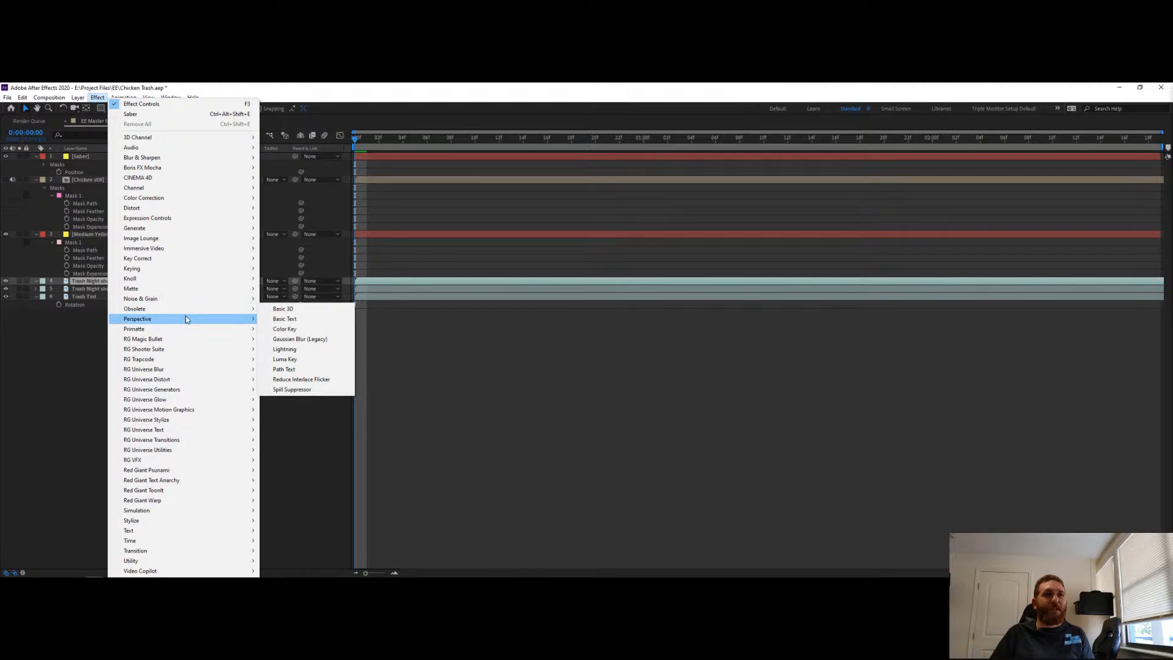
{"action": "mouse_move", "coordinate": [181, 365]}
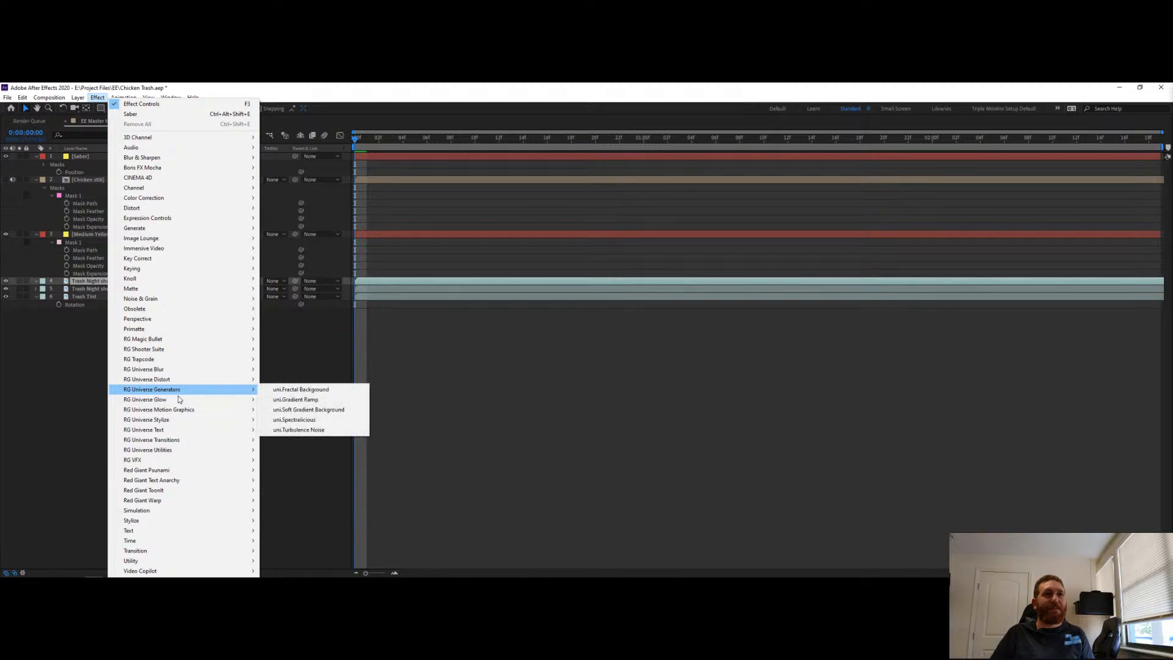
{"action": "mouse_move", "coordinate": [197, 464]}
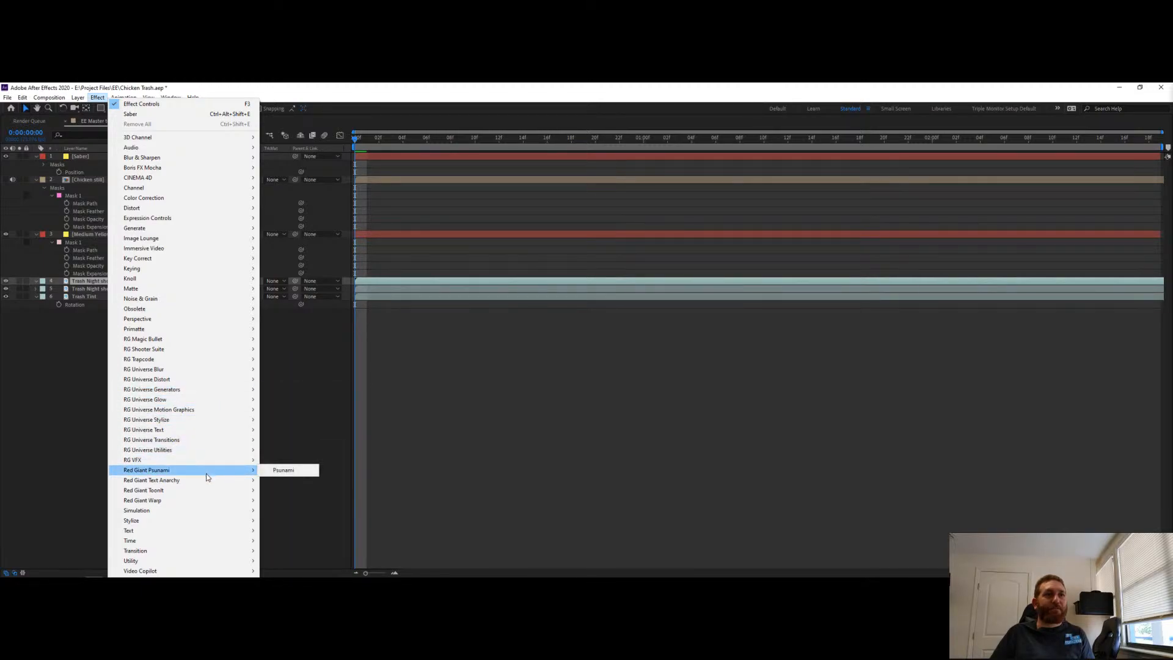
{"action": "mouse_move", "coordinate": [196, 519]}
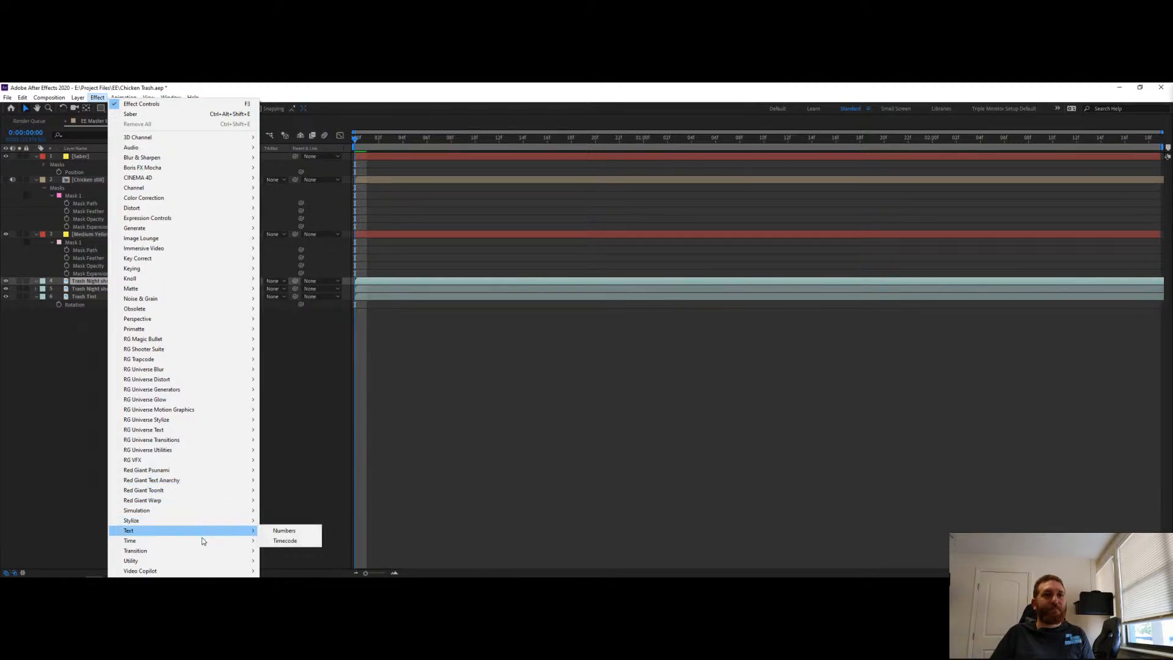
{"action": "mouse_move", "coordinate": [203, 551]}
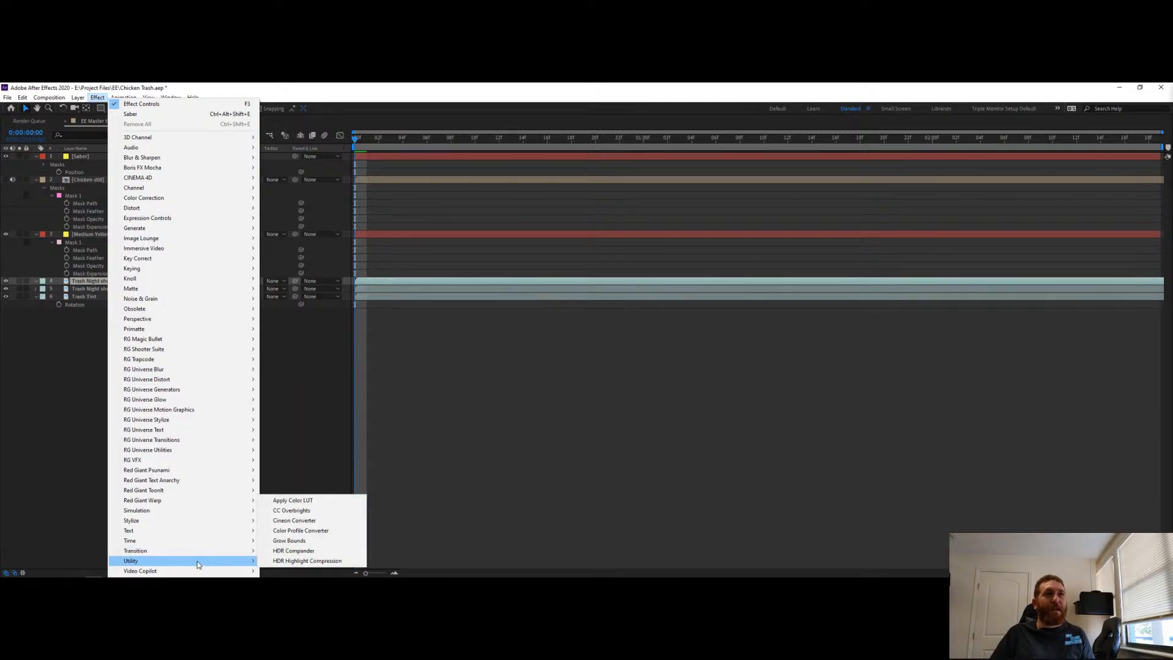
{"action": "mouse_move", "coordinate": [247, 186]}
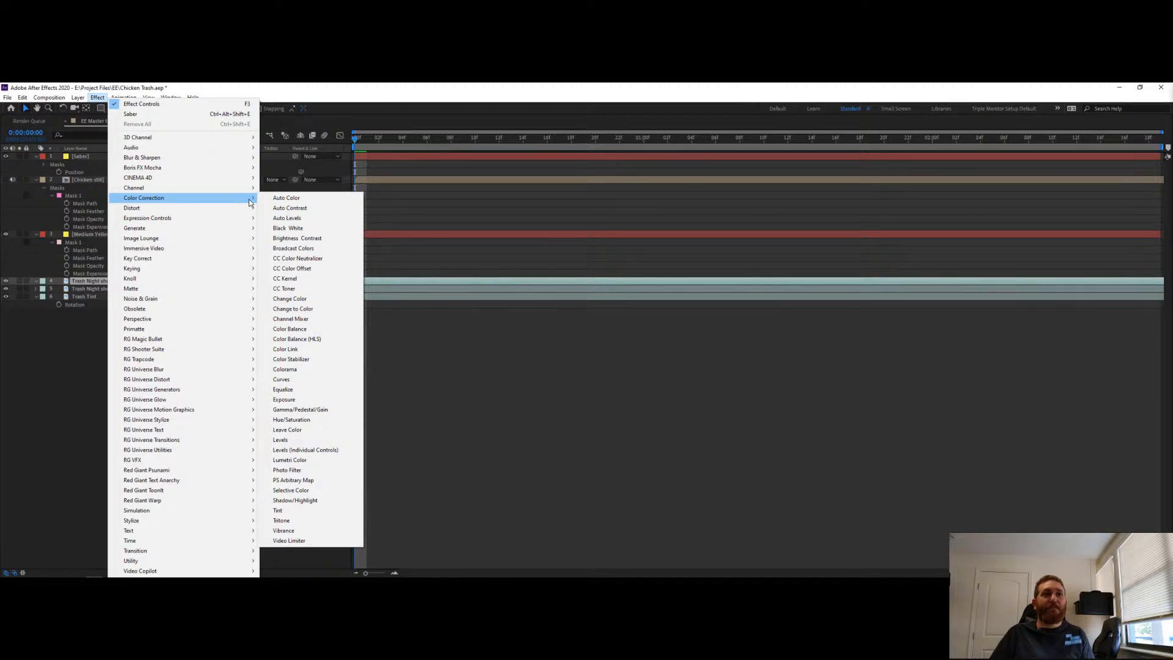
{"action": "mouse_move", "coordinate": [209, 223]}
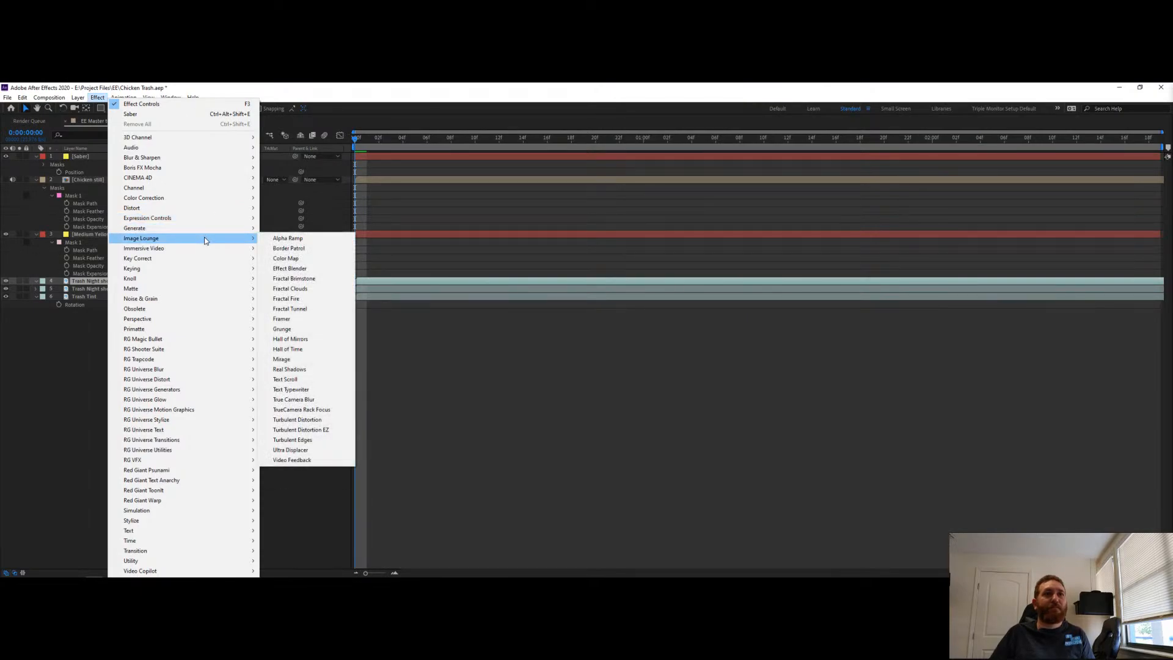
{"action": "mouse_move", "coordinate": [203, 251]}
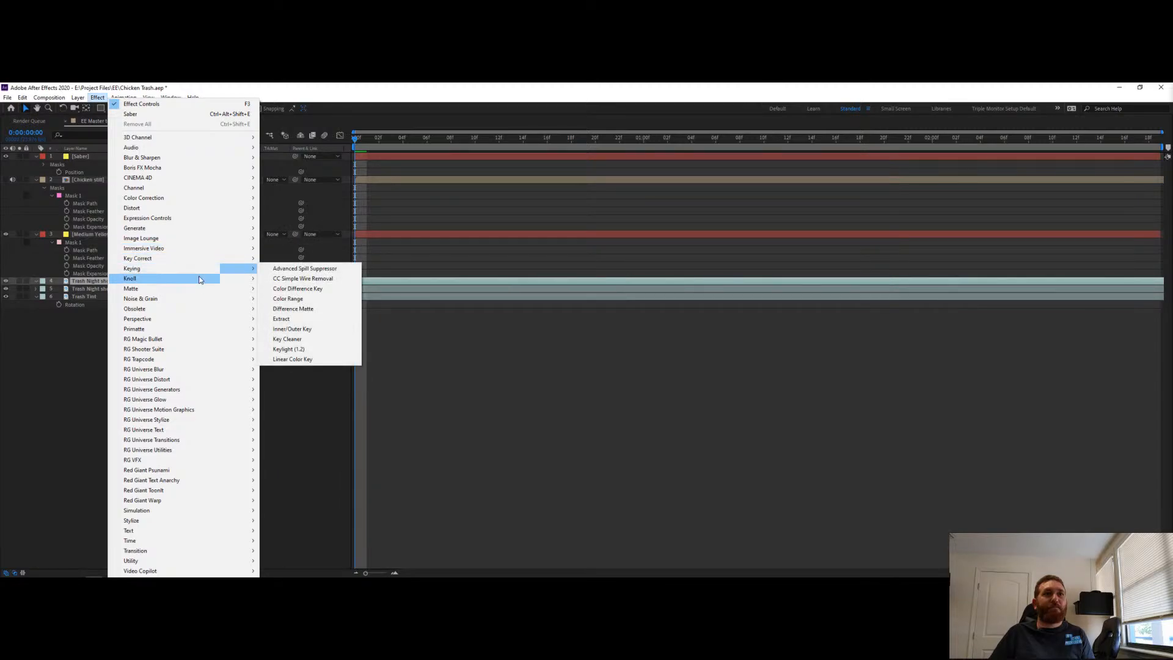
{"action": "mouse_move", "coordinate": [198, 282]}
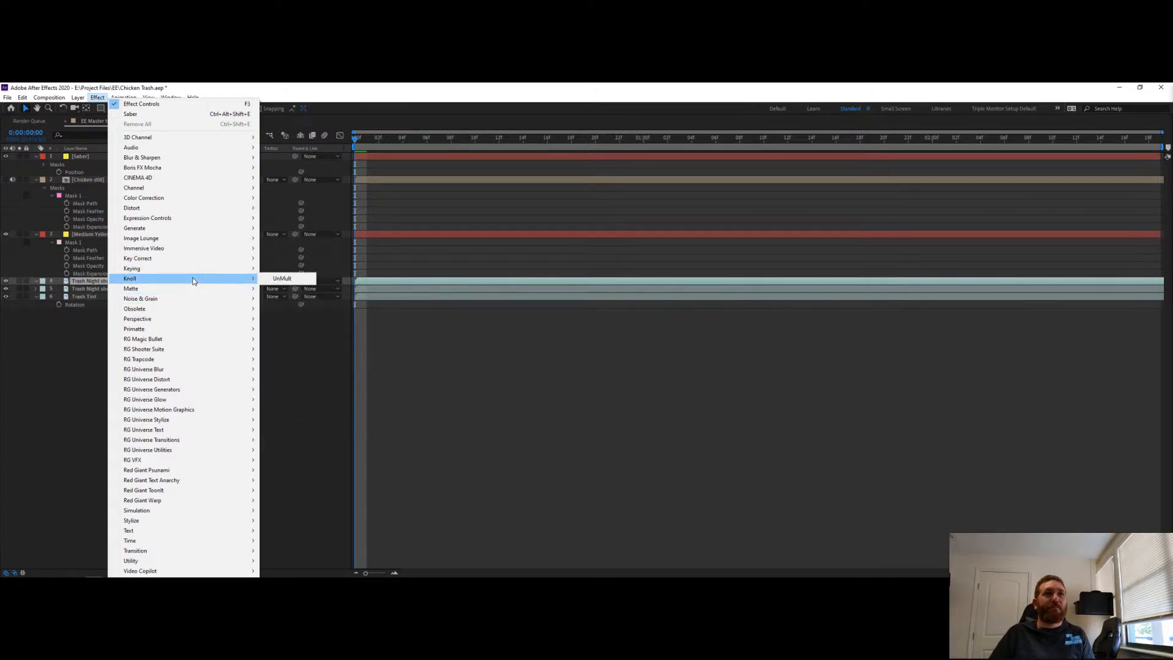
{"action": "left_click", "coordinate": [272, 278]}
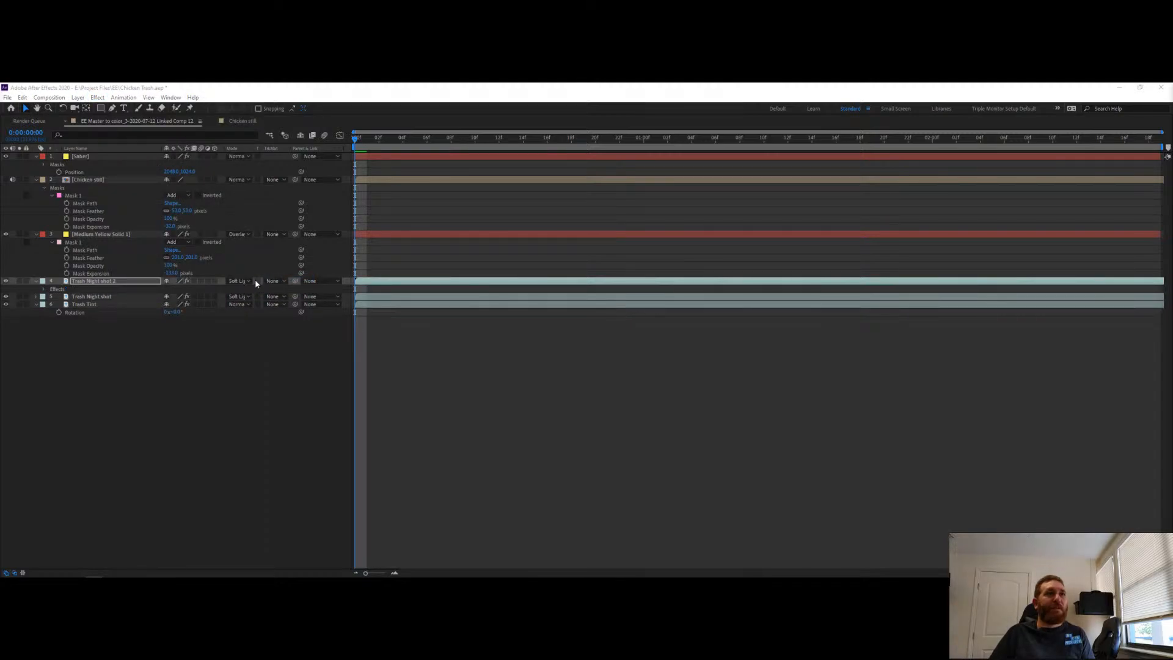
{"action": "key", "text": "ctrl+z"}
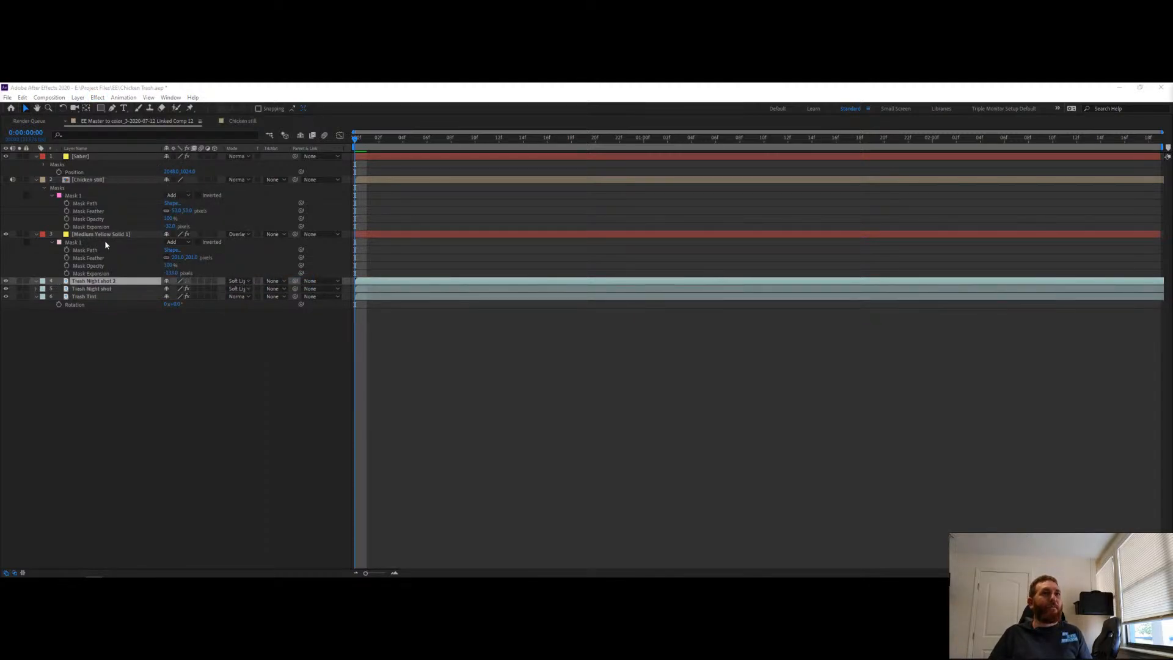
Apply the Knoll UnMult effect to the Saber layer and select the Medium Yellow Solid 1 layer.
{"action": "left_click", "coordinate": [124, 158]}
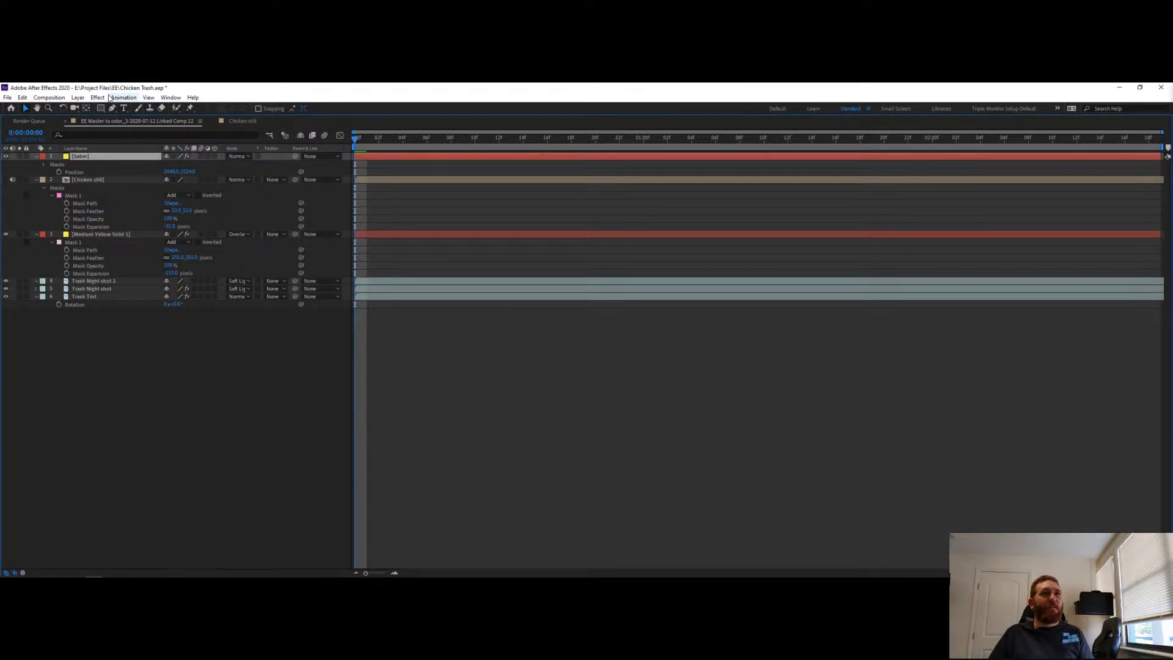
{"action": "left_click", "coordinate": [97, 98]}
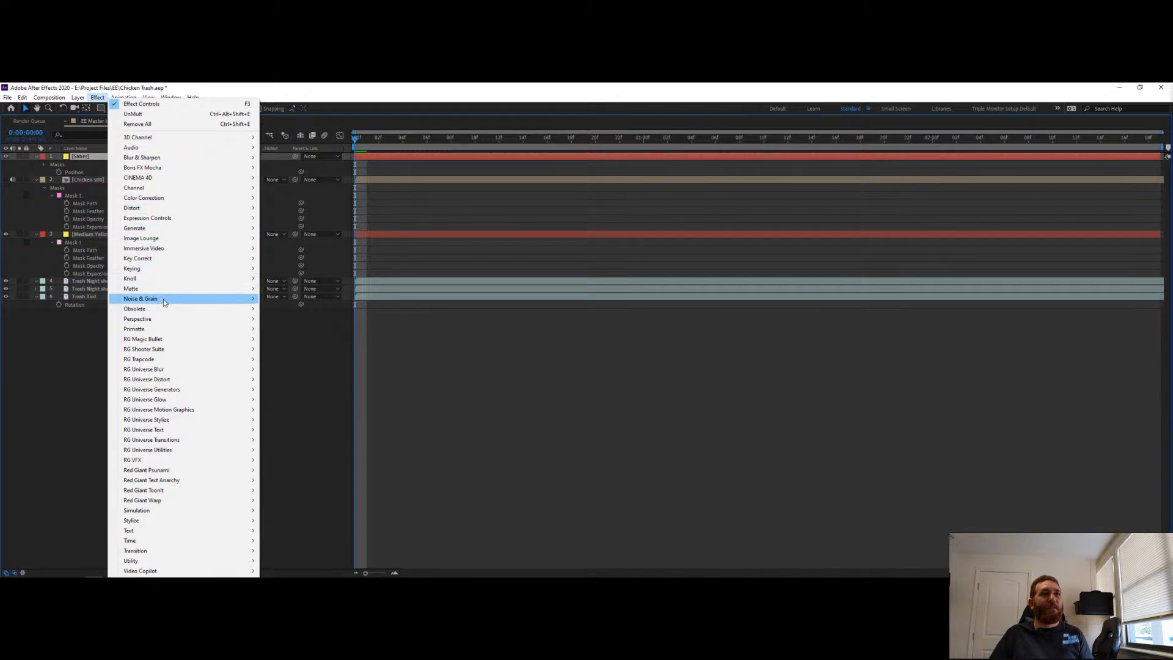
{"action": "mouse_move", "coordinate": [176, 280]}
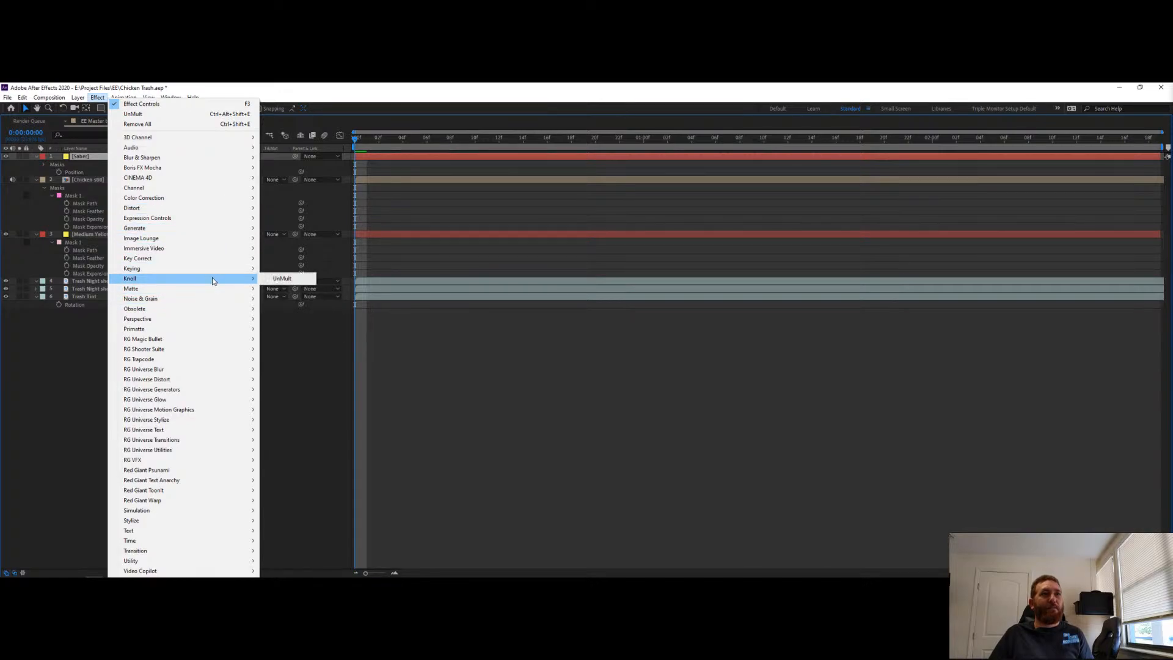
{"action": "left_click", "coordinate": [300, 280]}
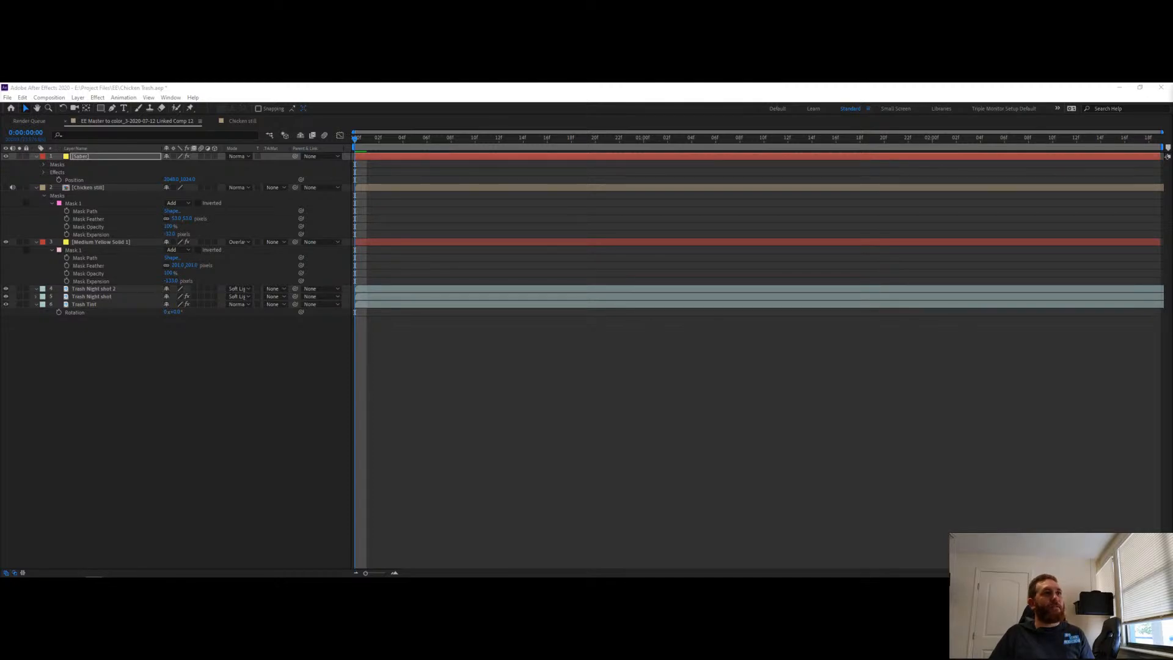
{"action": "left_click", "coordinate": [88, 243]}
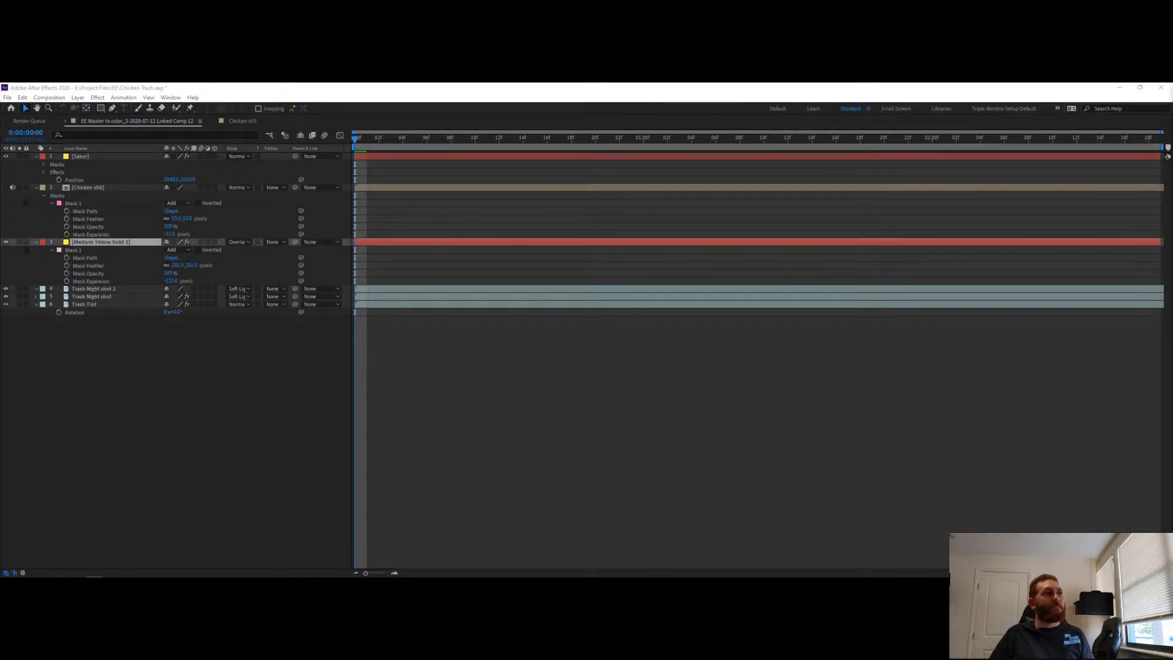
{"action": "right_click", "coordinate": [97, 243]}
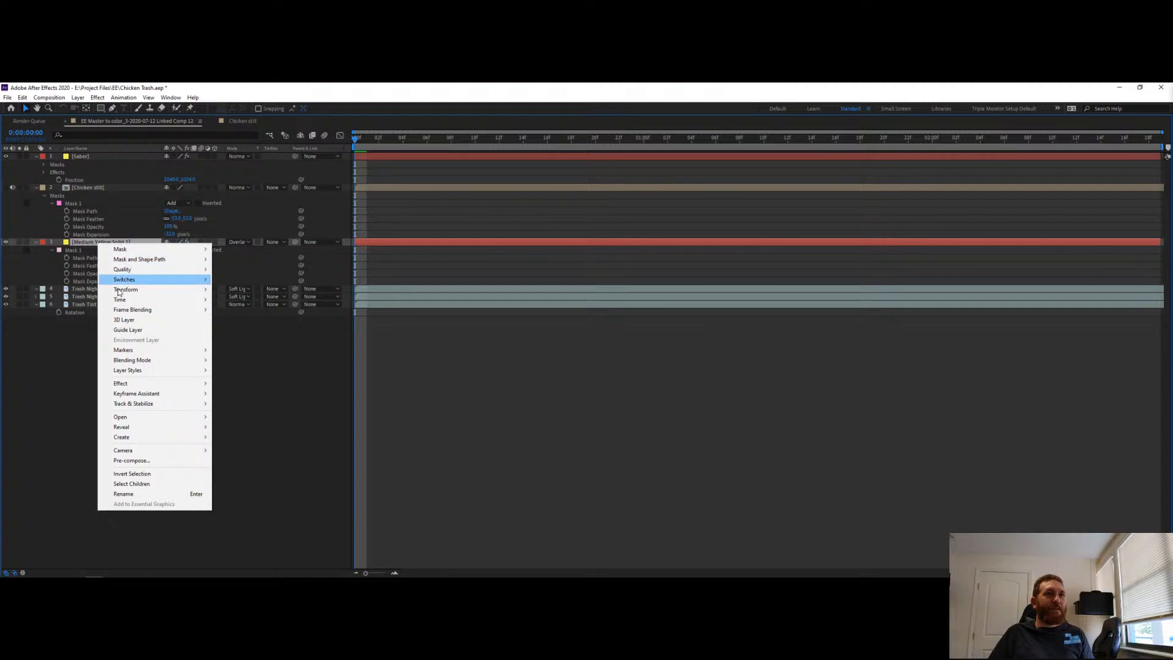
{"action": "left_click", "coordinate": [79, 408]}
{"action": "left_click", "coordinate": [100, 245]}
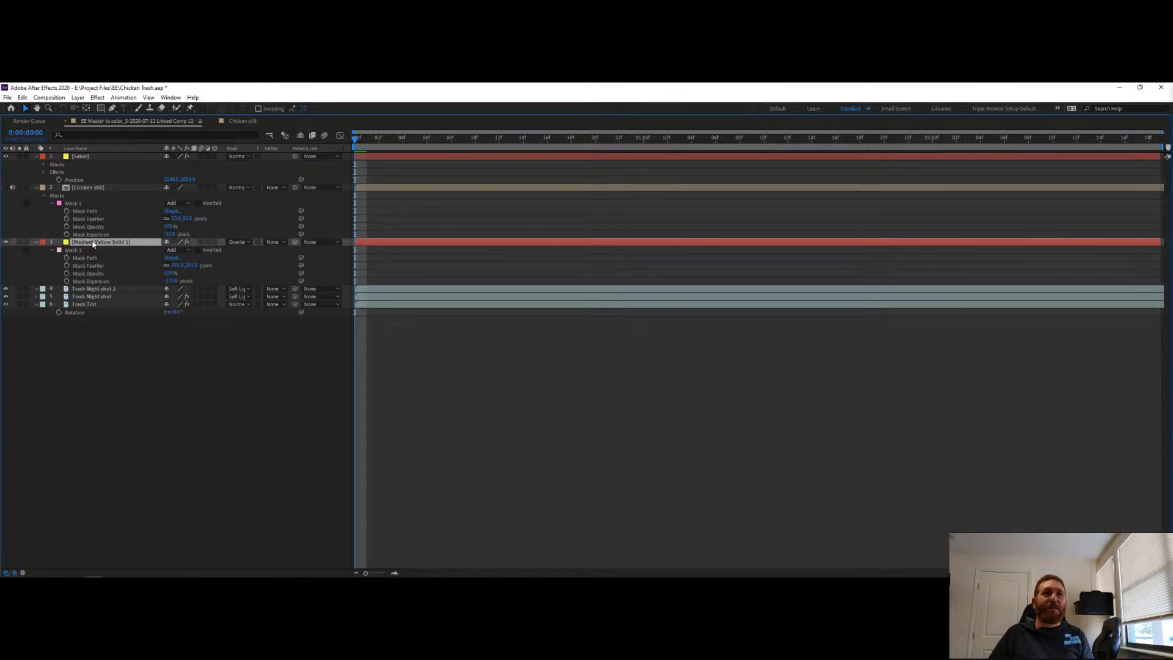
{"action": "right_click", "coordinate": [92, 244]}
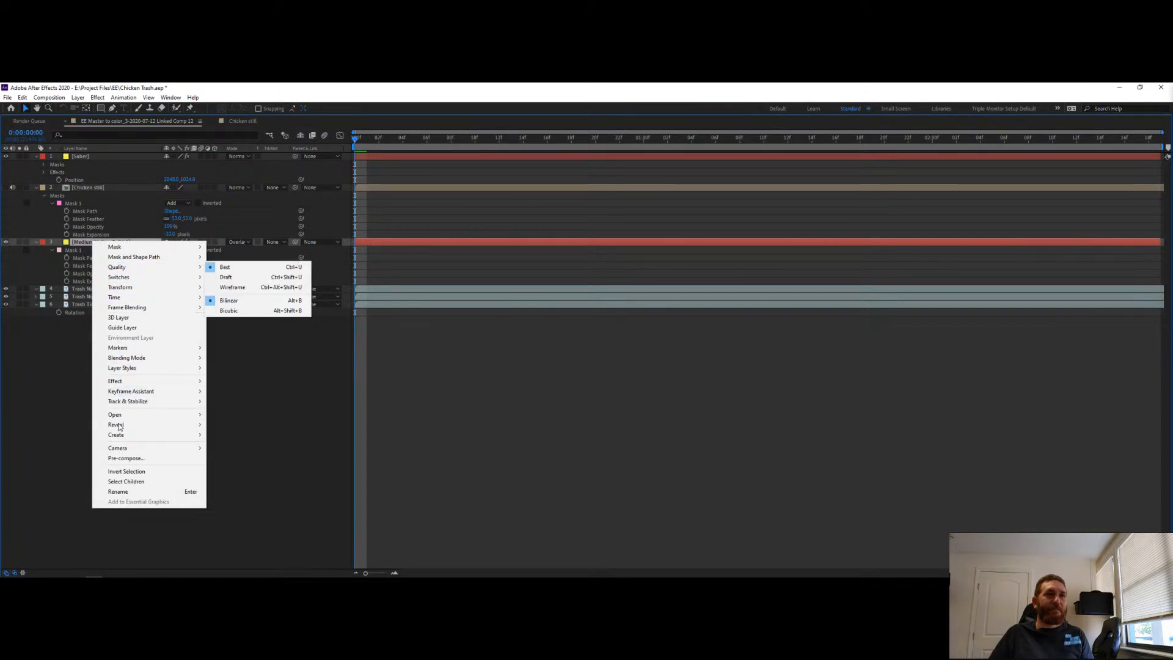
{"action": "left_click", "coordinate": [53, 400]}
{"action": "left_click", "coordinate": [89, 243]}
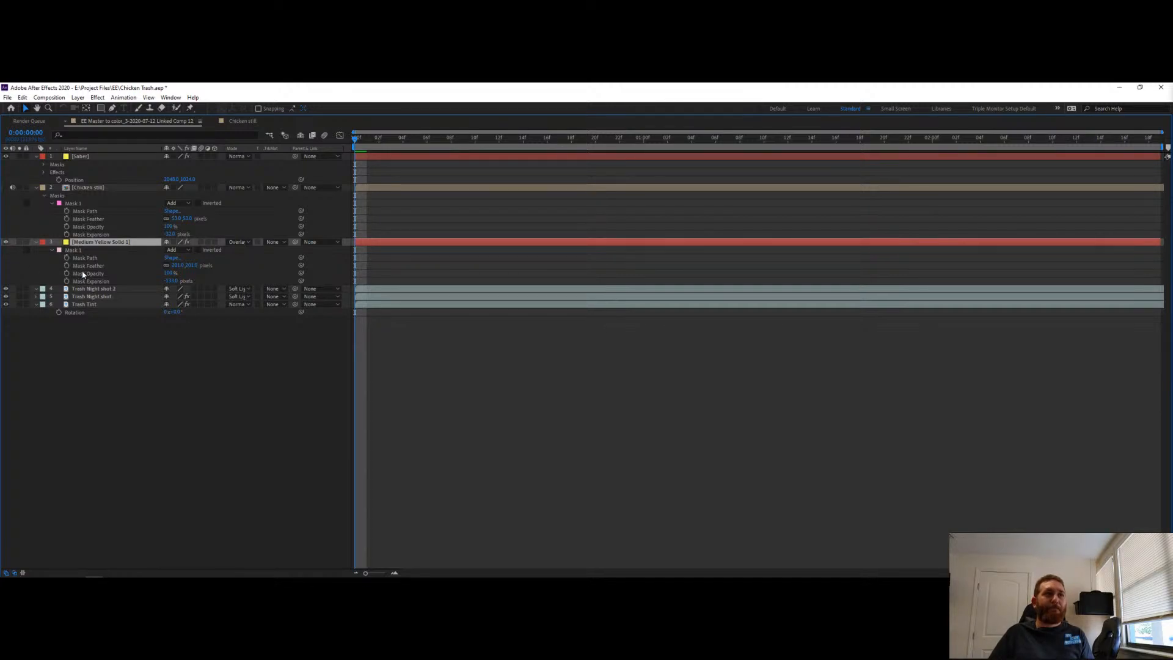
Examine the Medium Yellow Solid 1 footage beside the composition to check the yellow light's colour.
{"action": "left_click", "coordinate": [89, 156]}
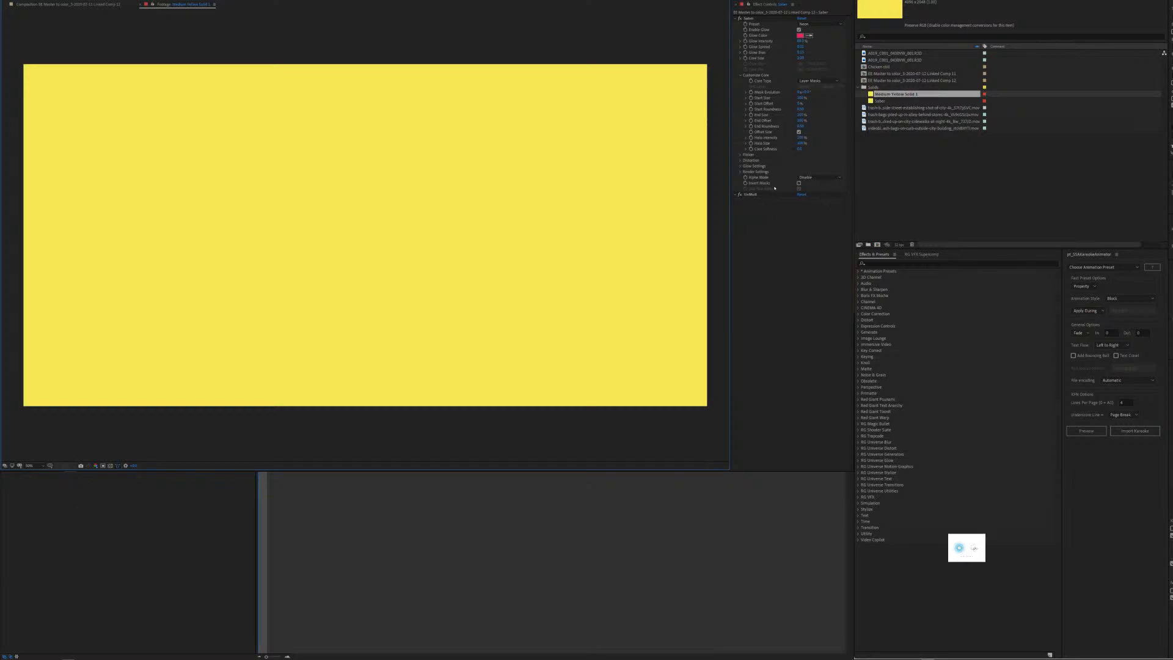
{"action": "key", "text": "ctrl+space"}
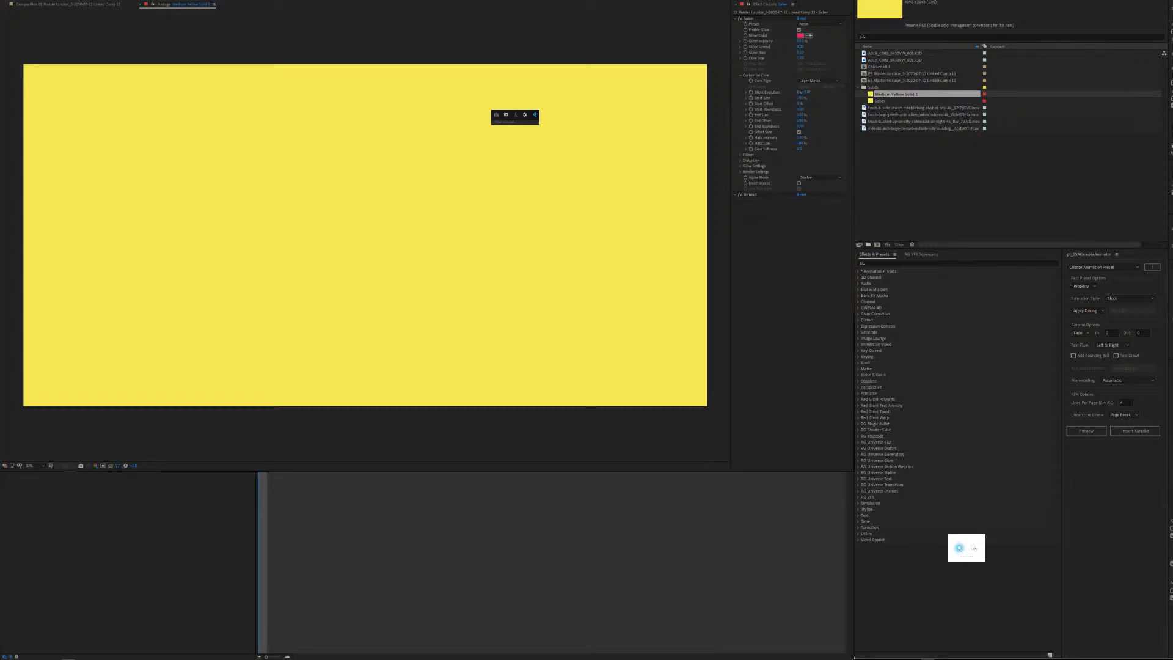
{"action": "key", "text": "Escape"}
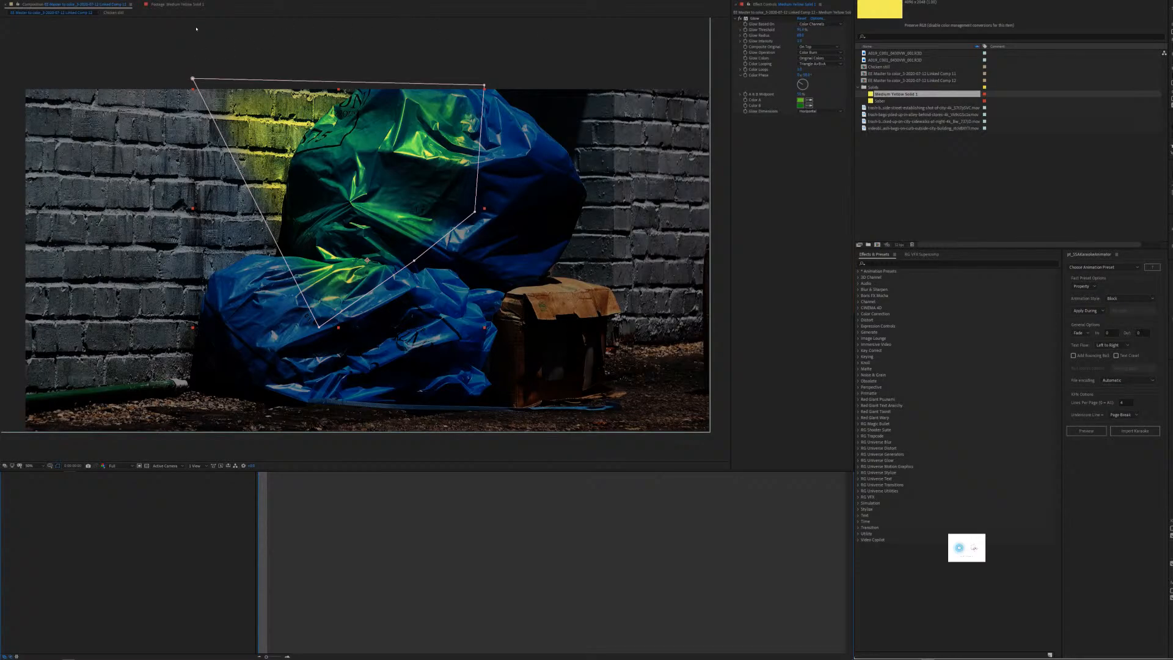
{"action": "left_click", "coordinate": [183, 5]}
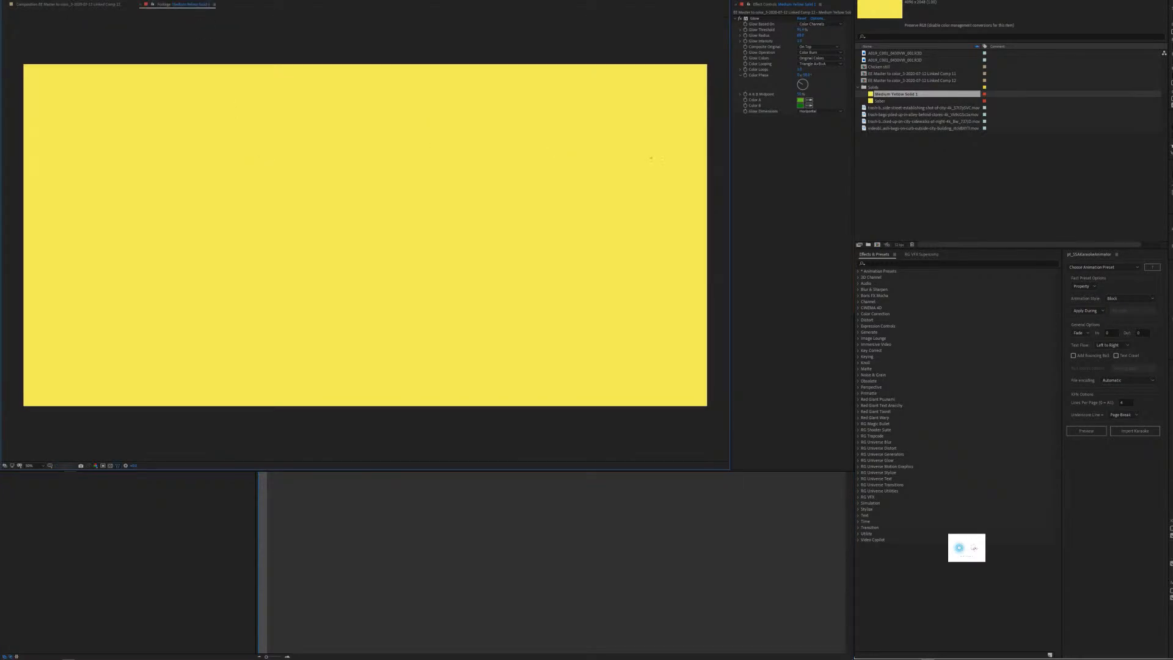
{"action": "left_click", "coordinate": [809, 105]}
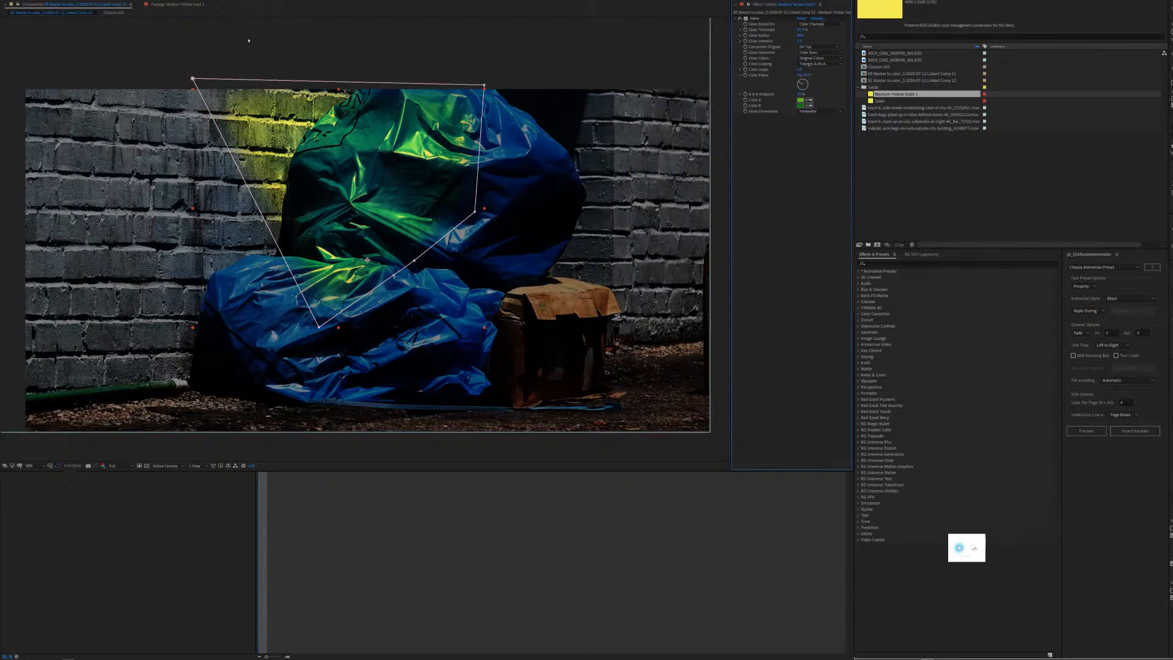
{"action": "left_click", "coordinate": [196, 4]}
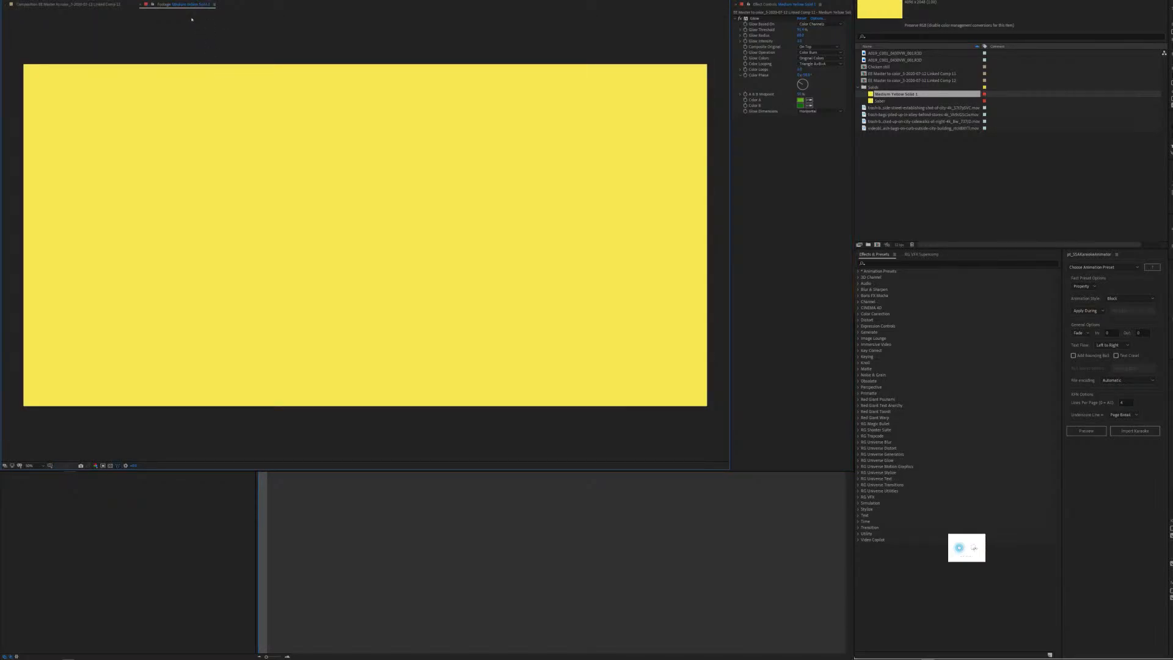
{"action": "left_click", "coordinate": [141, 5]}
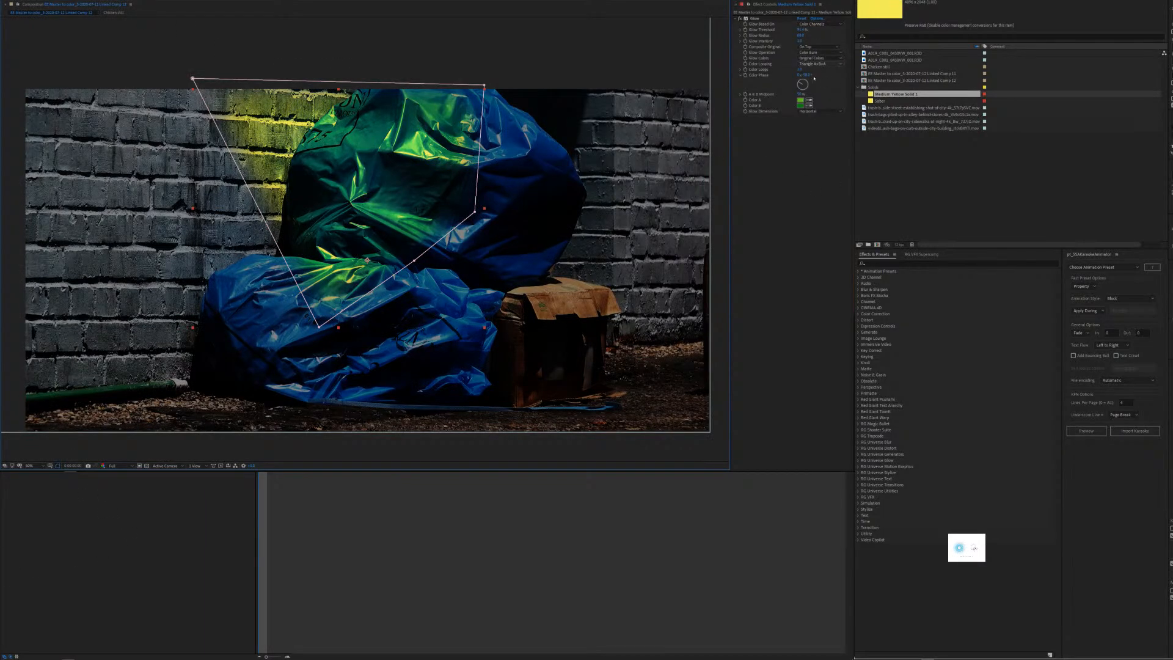
Change the Saber layer's glow colour to the yellow of the alley light and raise its glow intensity.
{"action": "key", "text": "ctrl+Down"}
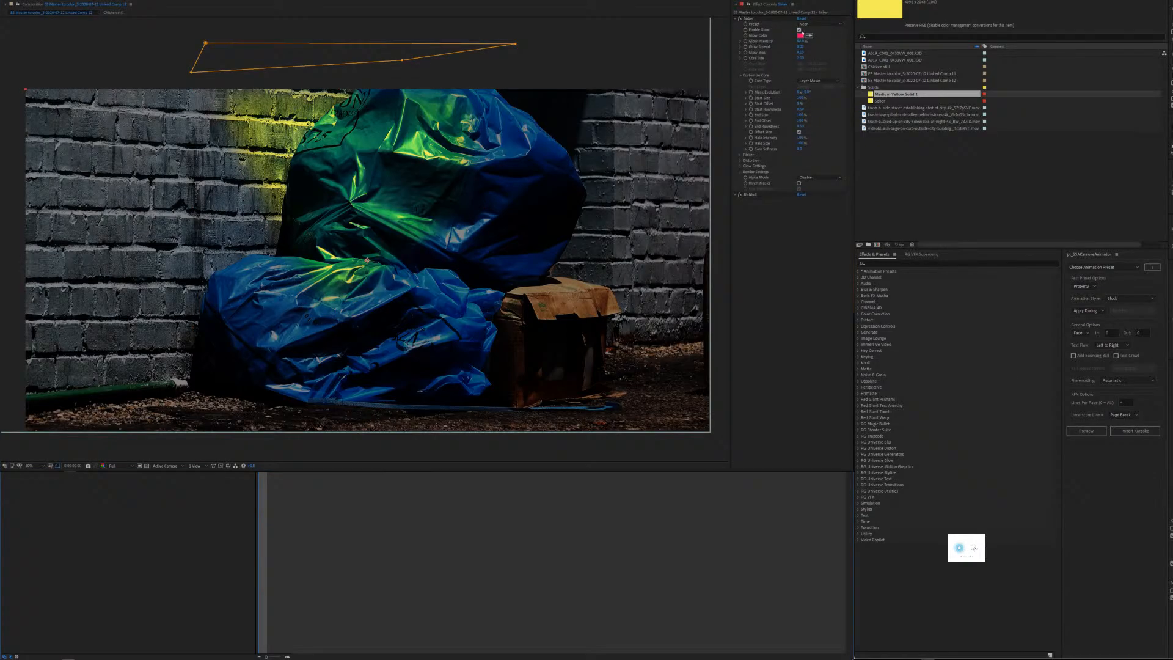
{"action": "left_click", "coordinate": [800, 36]}
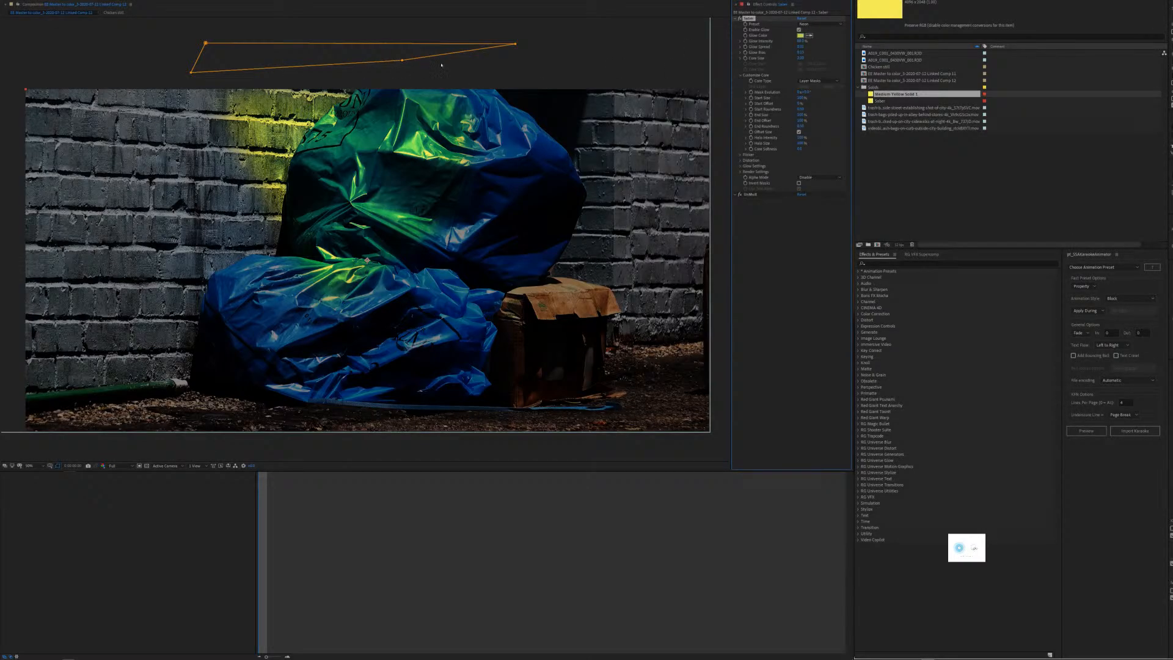
{"action": "left_click_drag", "start_coordinate": [800, 40], "coordinate": [817, 39]}
Pull the Saber mask's lower corner down toward the image and increase the effect's glow spread, glow bias and core size.
{"action": "left_click_drag", "start_coordinate": [402, 60], "coordinate": [445, 74]}
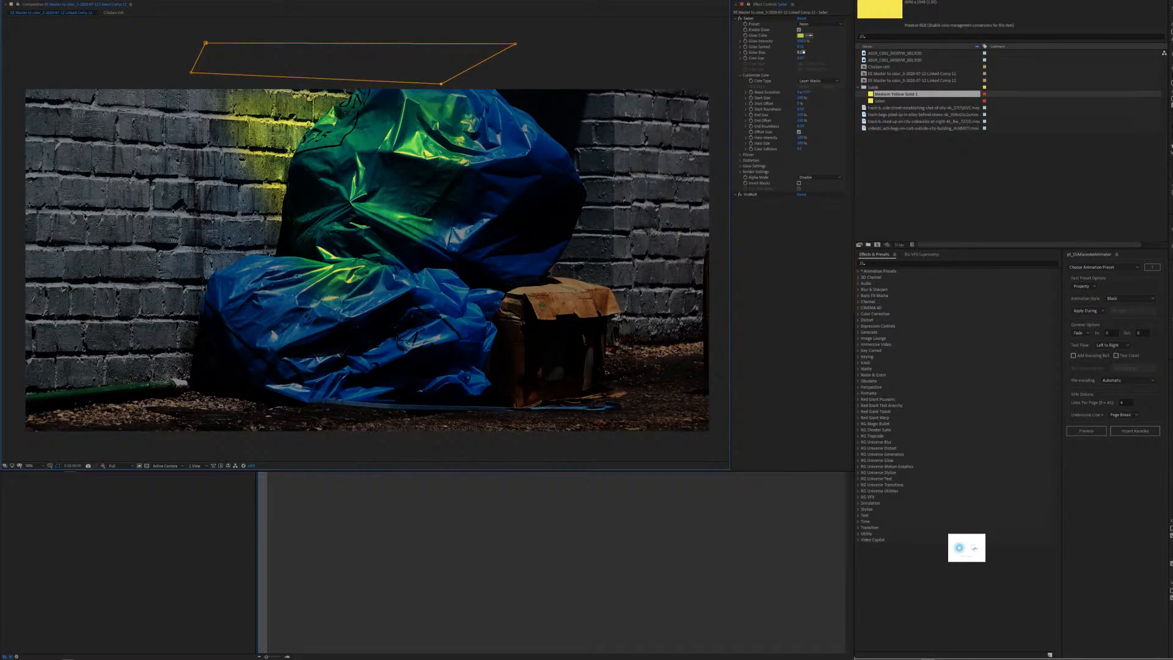
{"action": "left_click_drag", "start_coordinate": [801, 47], "coordinate": [827, 49]}
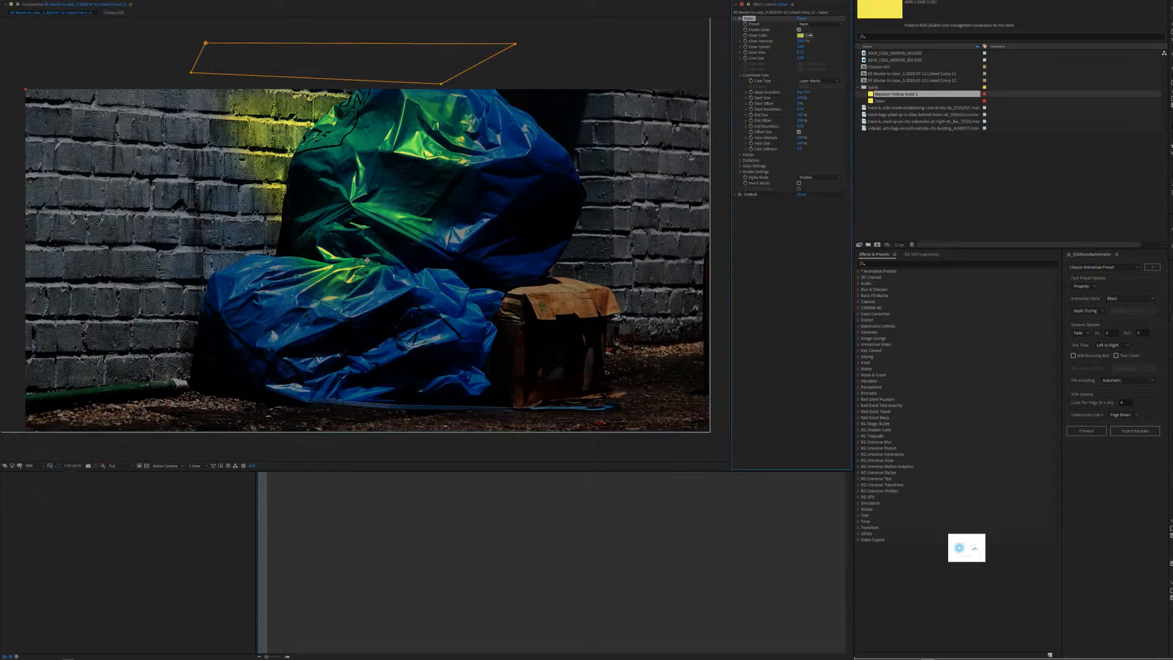
{"action": "left_click_drag", "start_coordinate": [798, 53], "coordinate": [831, 53]}
{"action": "left_click_drag", "start_coordinate": [800, 58], "coordinate": [835, 58]}
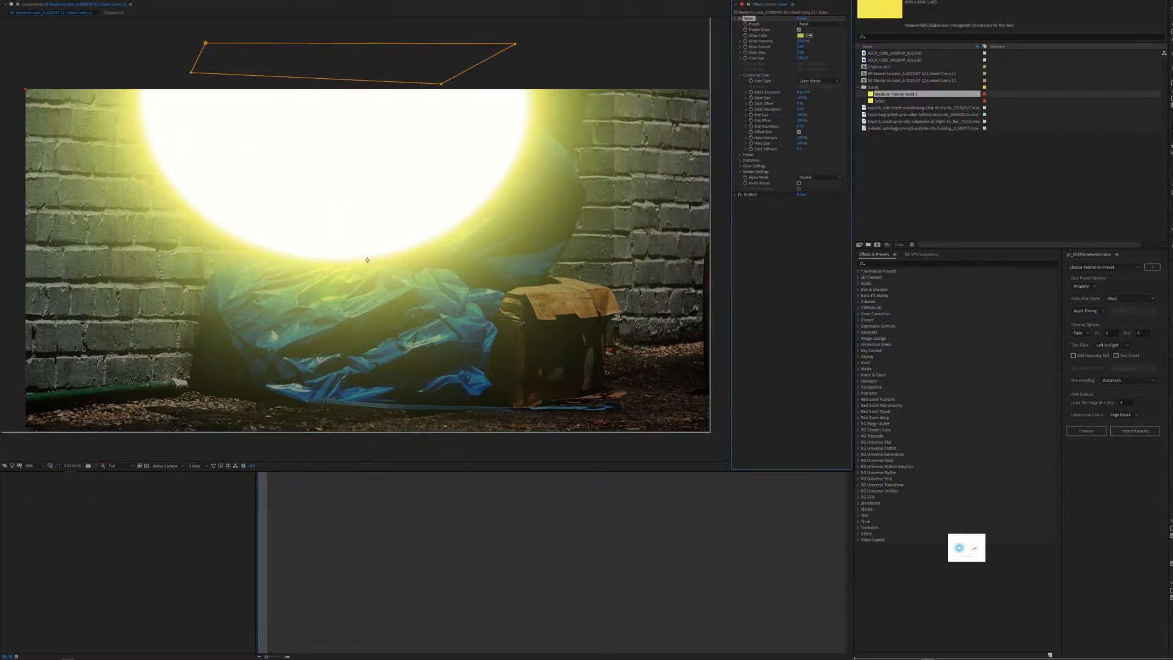
Reshape the Saber mask's lower corners into a narrow trapezoid above the frame.
{"action": "left_click_drag", "start_coordinate": [441, 84], "coordinate": [458, 47]}
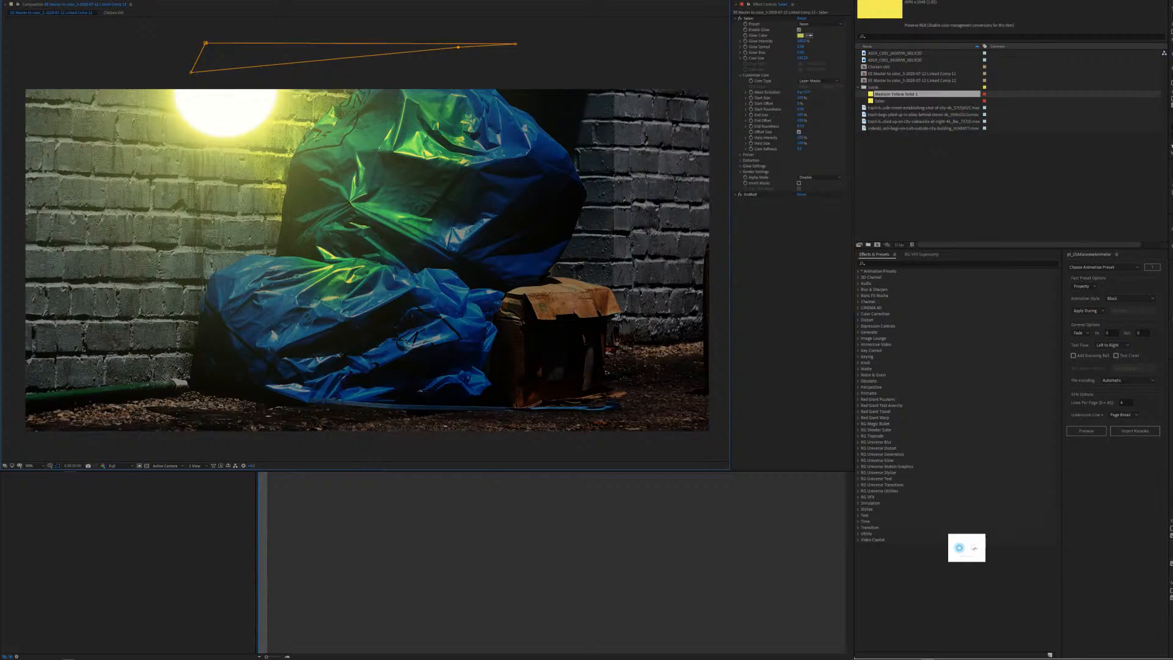
{"action": "mouse_move", "coordinate": [190, 71]}
{"action": "left_mouse_down"}
{"action": "mouse_move", "coordinate": [174, 49]}
{"action": "mouse_move", "coordinate": [218, 63]}
{"action": "left_mouse_up"}
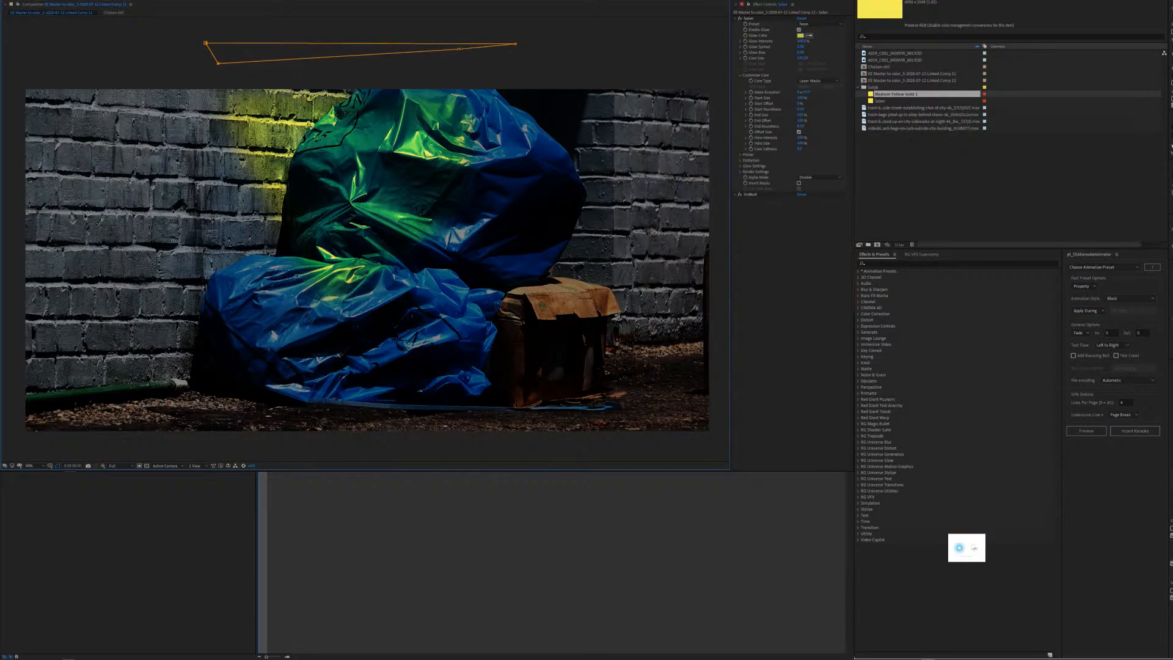
{"action": "left_click_drag", "start_coordinate": [459, 48], "coordinate": [483, 63]}
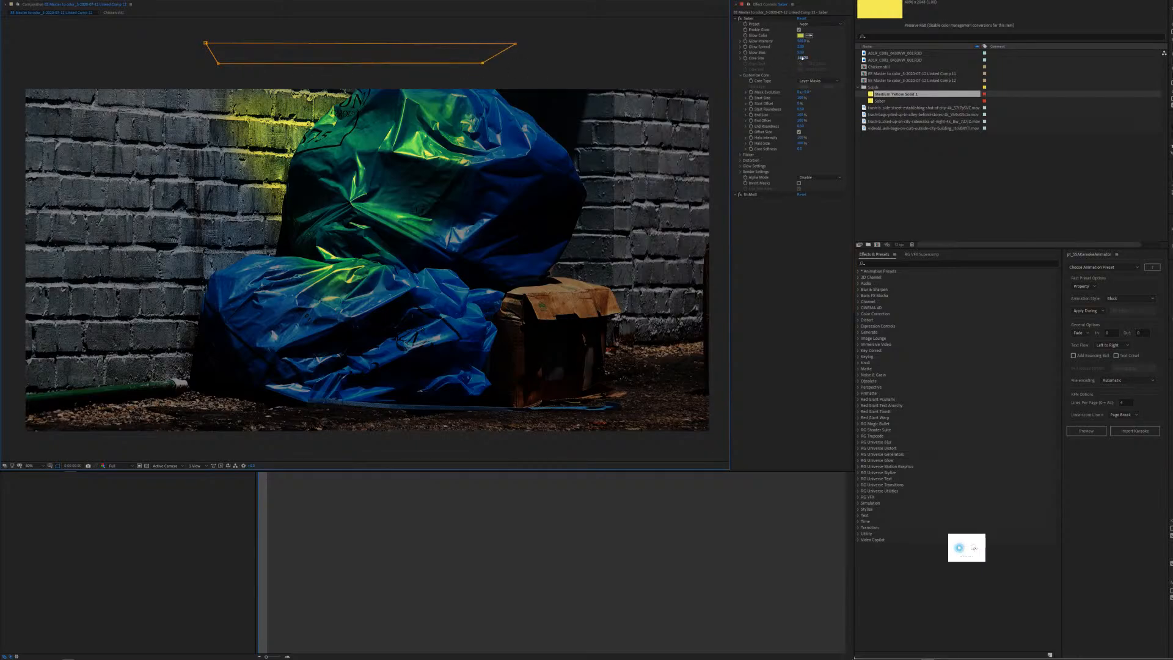
With Saber's glow settings expanded, lower the mask's bottom edge just into the frame and reduce the core size.
{"action": "left_click", "coordinate": [748, 19]}
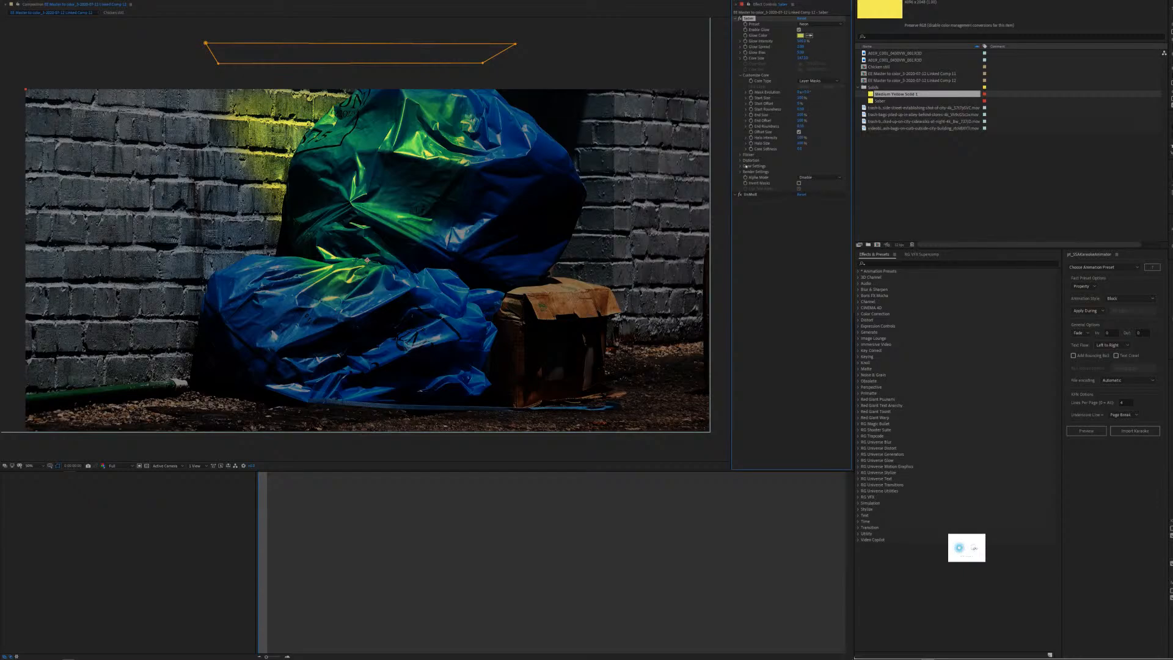
{"action": "left_click", "coordinate": [740, 167]}
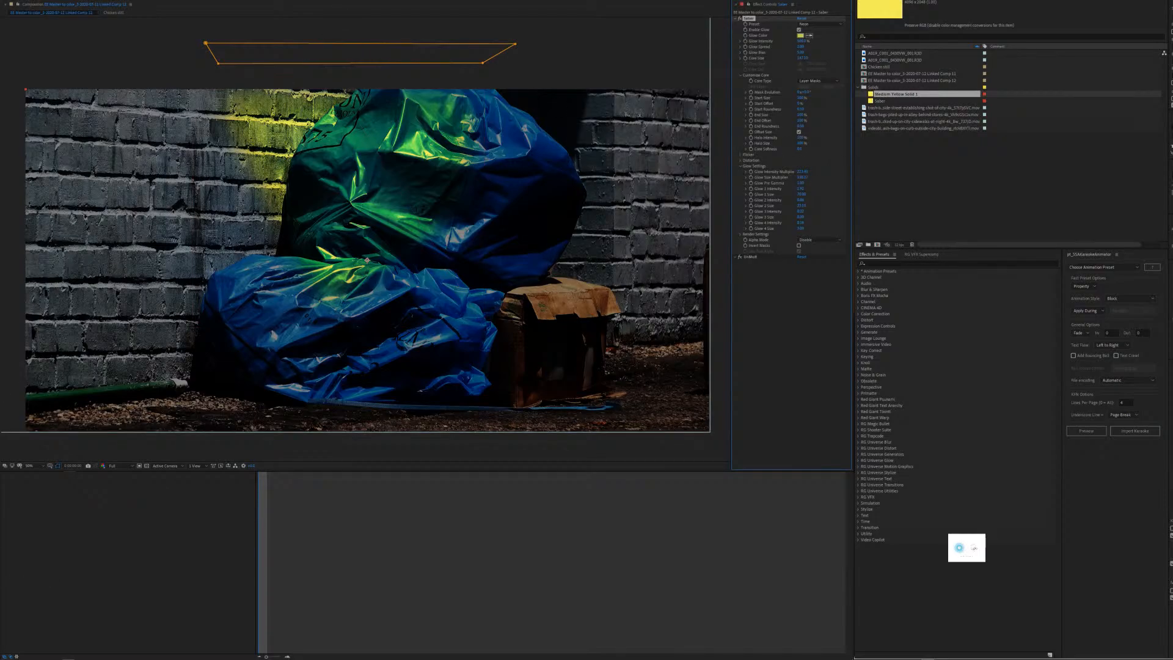
{"action": "left_click_drag", "start_coordinate": [389, 64], "coordinate": [413, 79]}
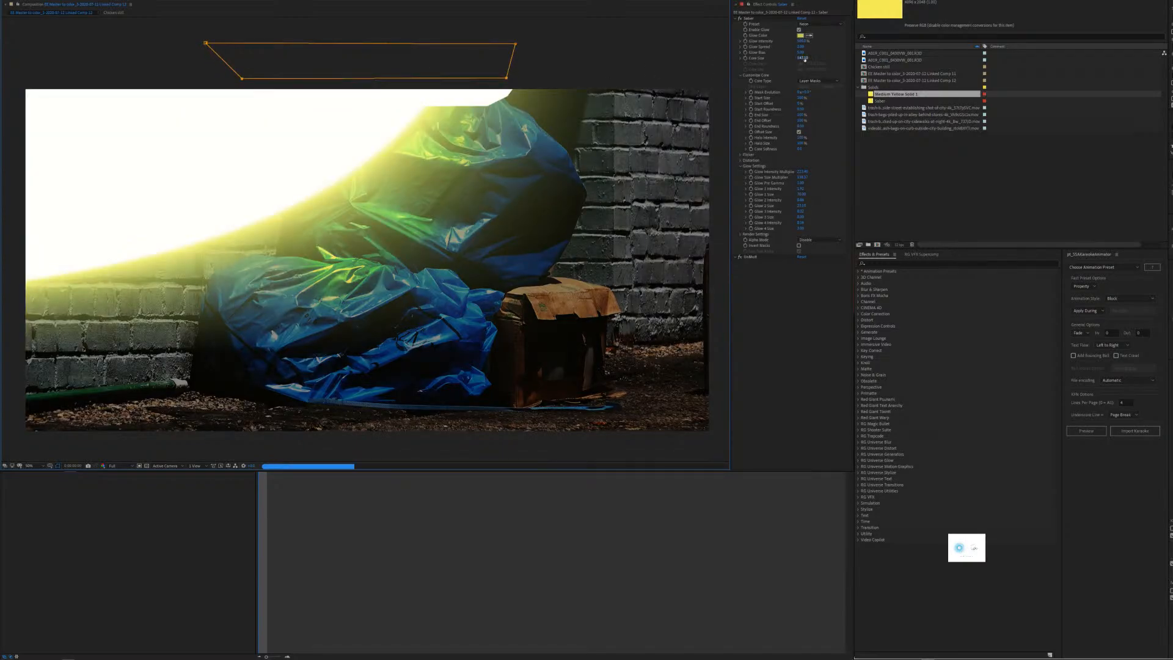
{"action": "left_click_drag", "start_coordinate": [802, 58], "coordinate": [742, 58]}
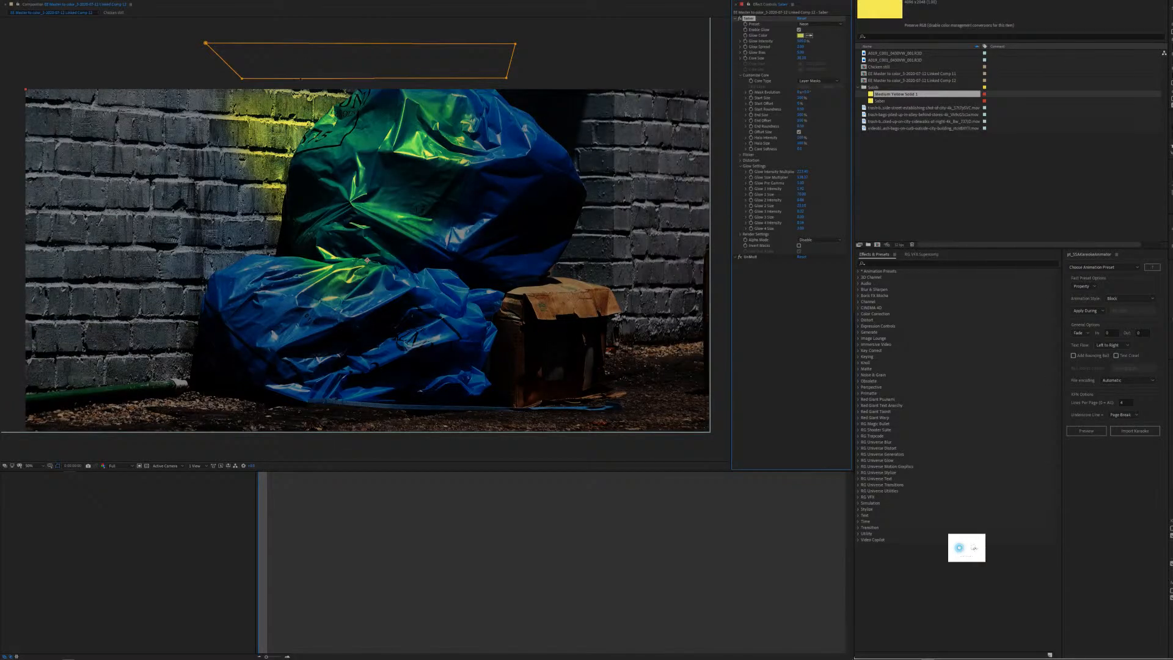
{"action": "left_click_drag", "start_coordinate": [338, 78], "coordinate": [333, 110]}
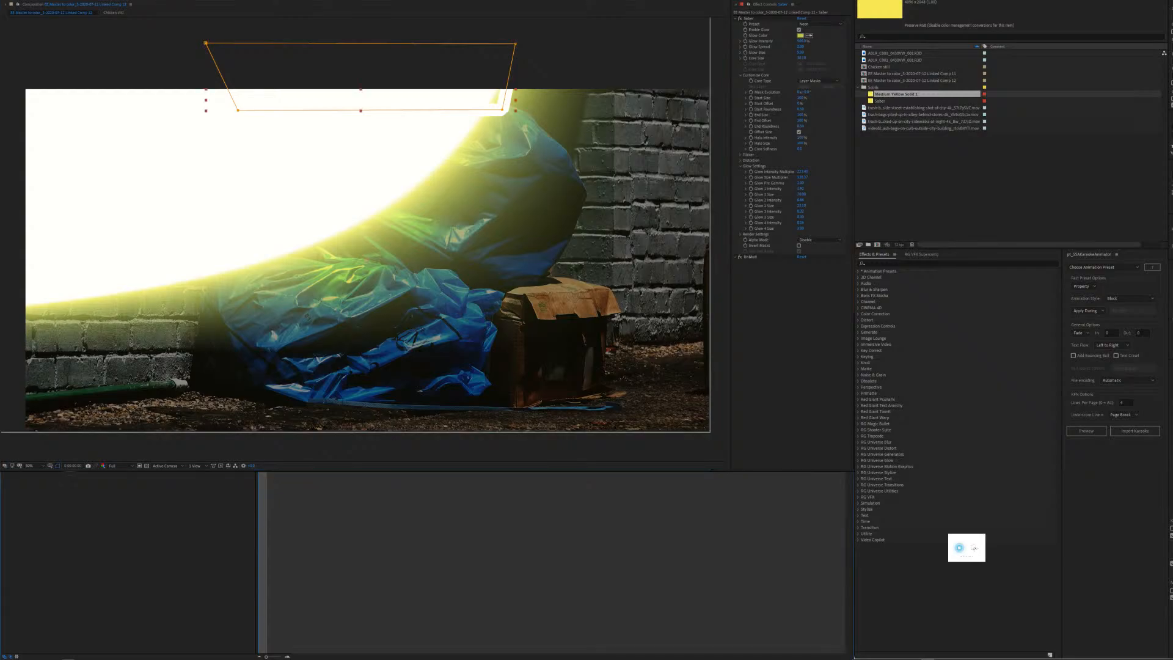
Delete the Saber mask and draw a two-point open path above the frame in its place.
{"action": "key", "text": "Delete"}
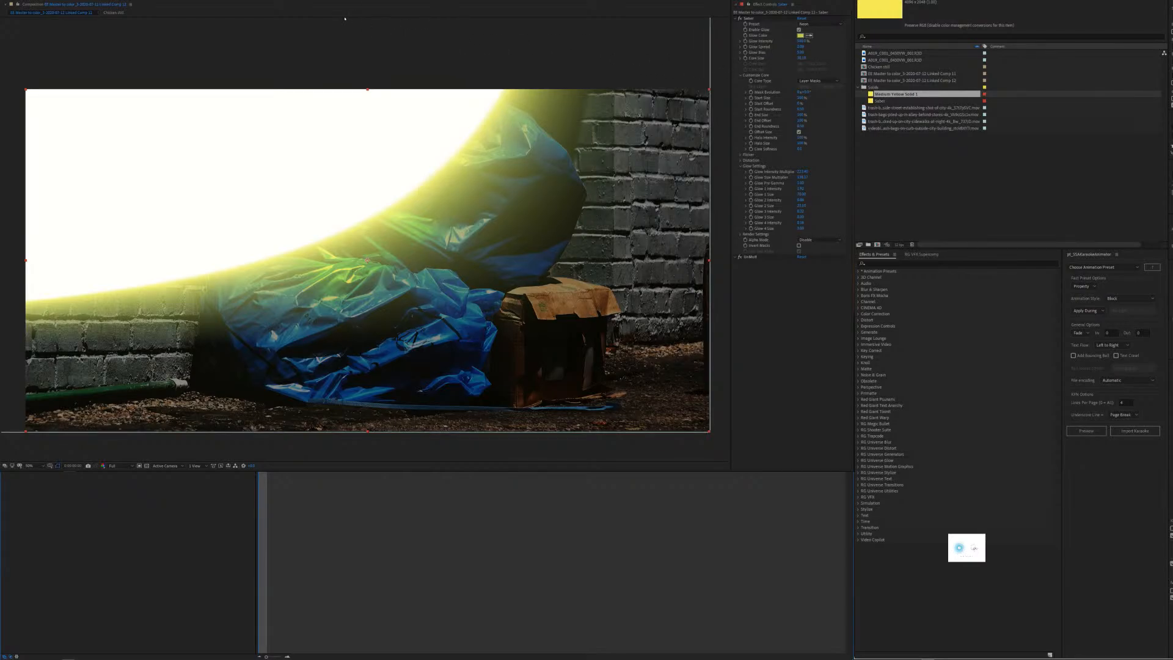
{"action": "left_click", "coordinate": [289, 37]}
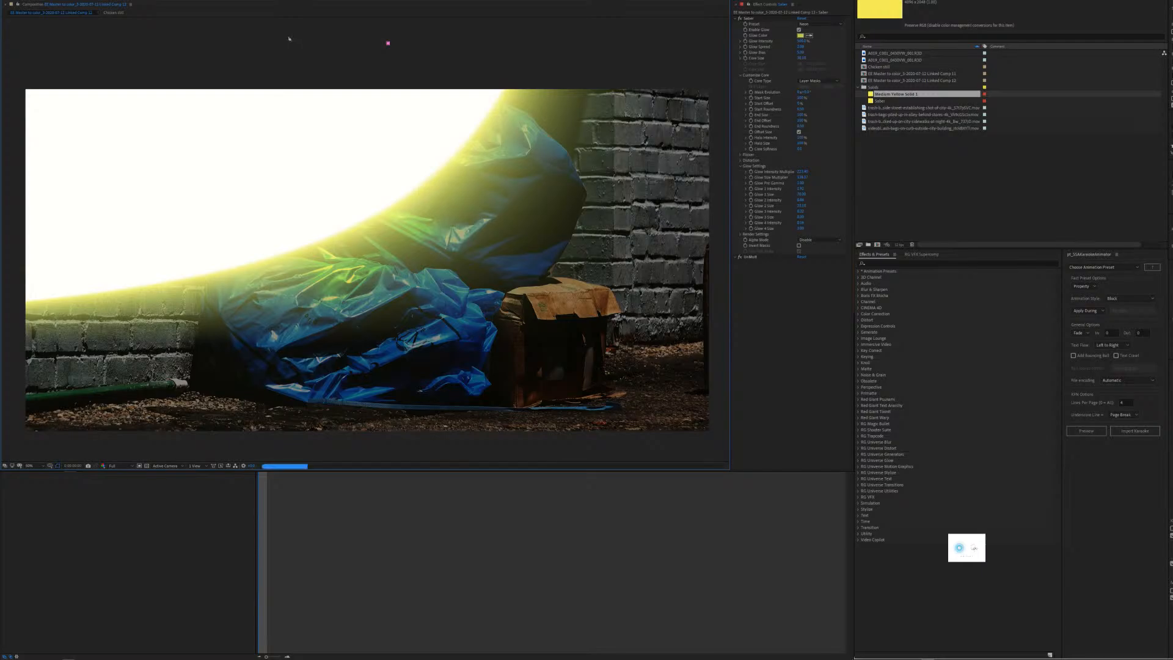
{"action": "left_click", "coordinate": [388, 43]}
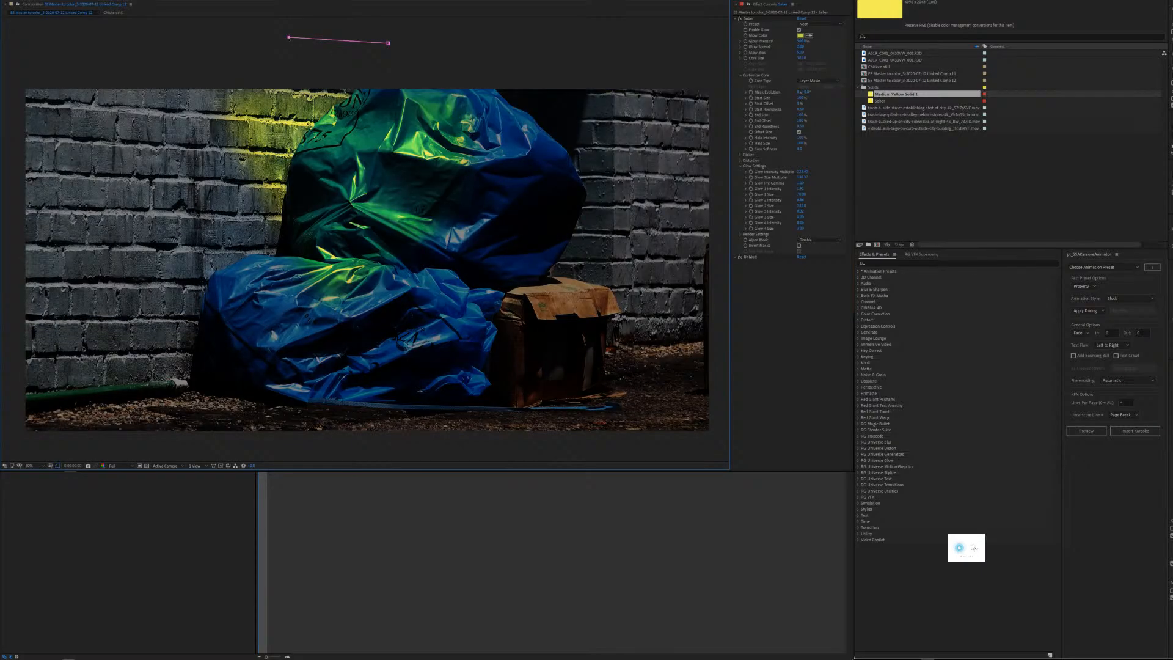
Angle the path diagonally, raising its start point and placing its end point just above the frame over the trash bags.
{"action": "left_click_drag", "start_coordinate": [288, 38], "coordinate": [333, 18]}
{"action": "left_click_drag", "start_coordinate": [388, 44], "coordinate": [391, 98]}
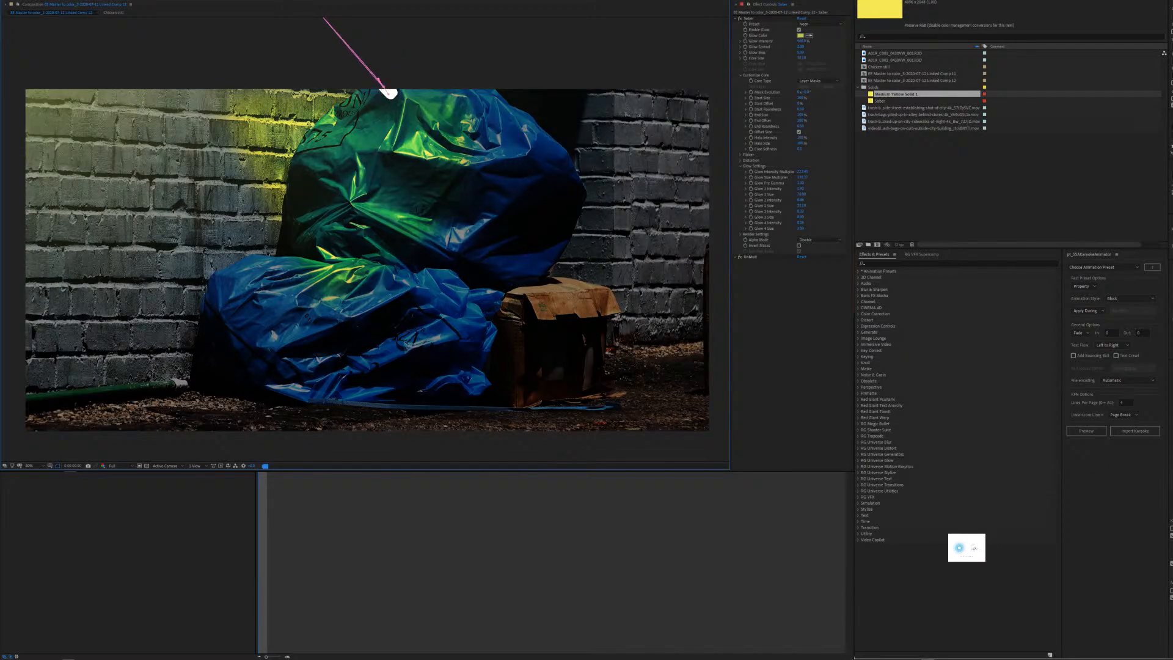
{"action": "left_click_drag", "start_coordinate": [389, 93], "coordinate": [446, 90]}
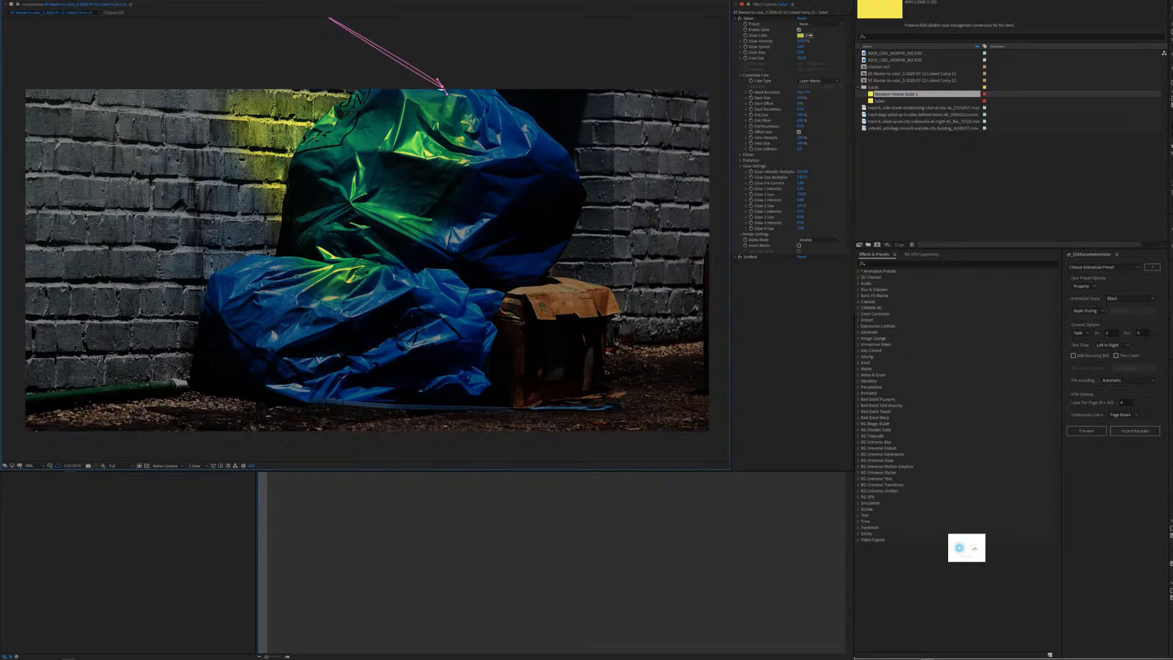
{"action": "left_click_drag", "start_coordinate": [442, 87], "coordinate": [448, 84]}
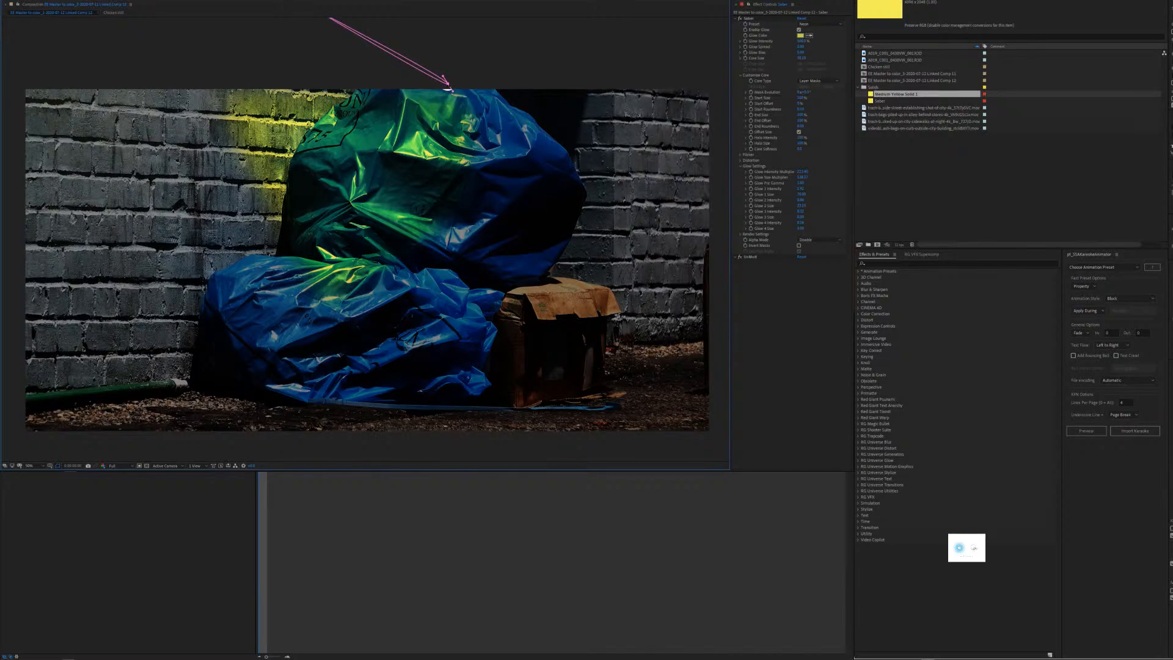
{"action": "left_click_drag", "start_coordinate": [448, 84], "coordinate": [446, 80]}
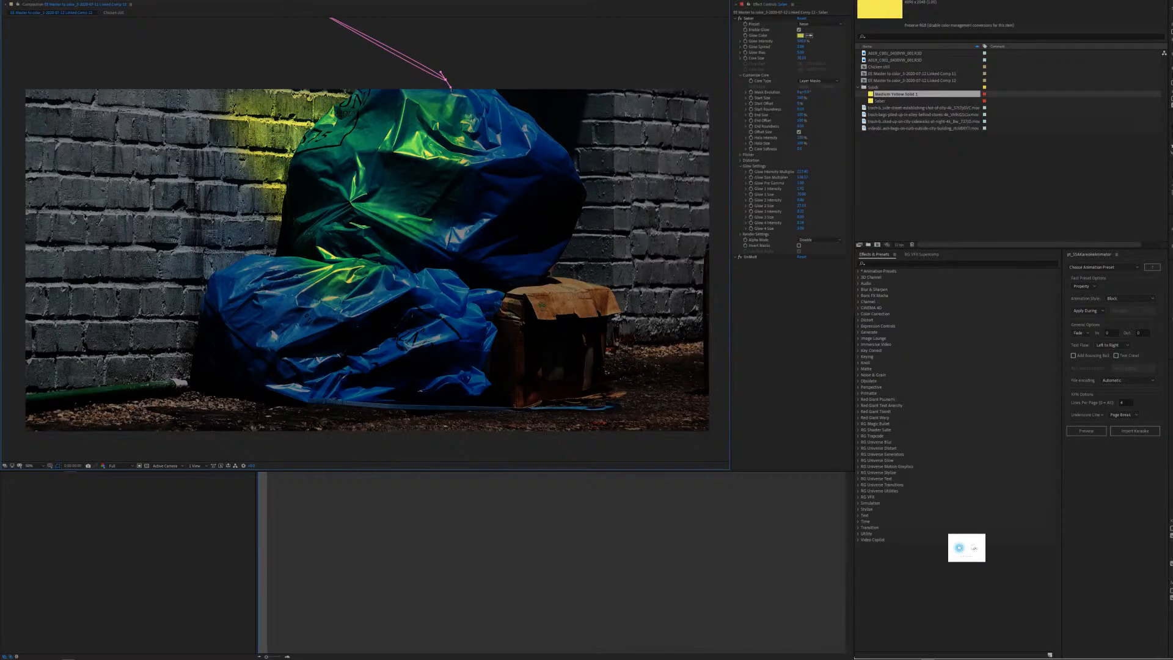
Adjust Saber's glow intensity multiplier and glow size multiplier.
{"action": "left_click_drag", "start_coordinate": [802, 172], "coordinate": [817, 171]}
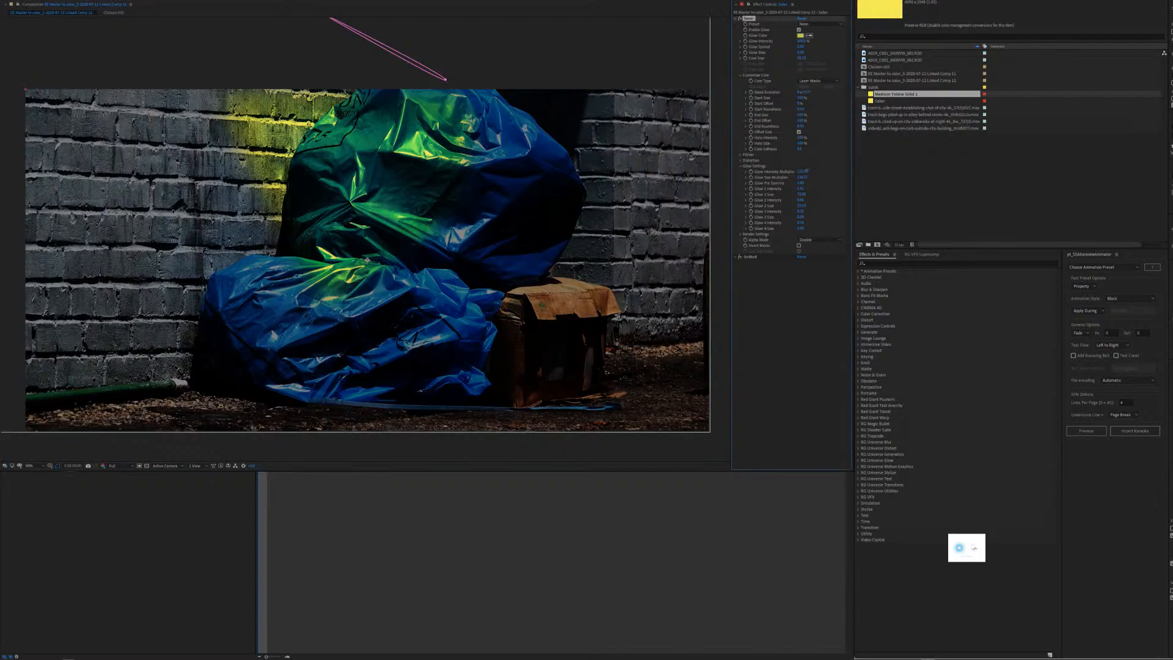
{"action": "left_click_drag", "start_coordinate": [8, 565], "coordinate": [47, 560]}
{"action": "left_click_drag", "start_coordinate": [802, 172], "coordinate": [807, 176]}
{"action": "left_click_drag", "start_coordinate": [18, 587], "coordinate": [60, 570]}
Move the path's start point far left above the brick wall so the light runs nearly horizontally along the frame's upper edge.
{"action": "key", "text": "comma"}
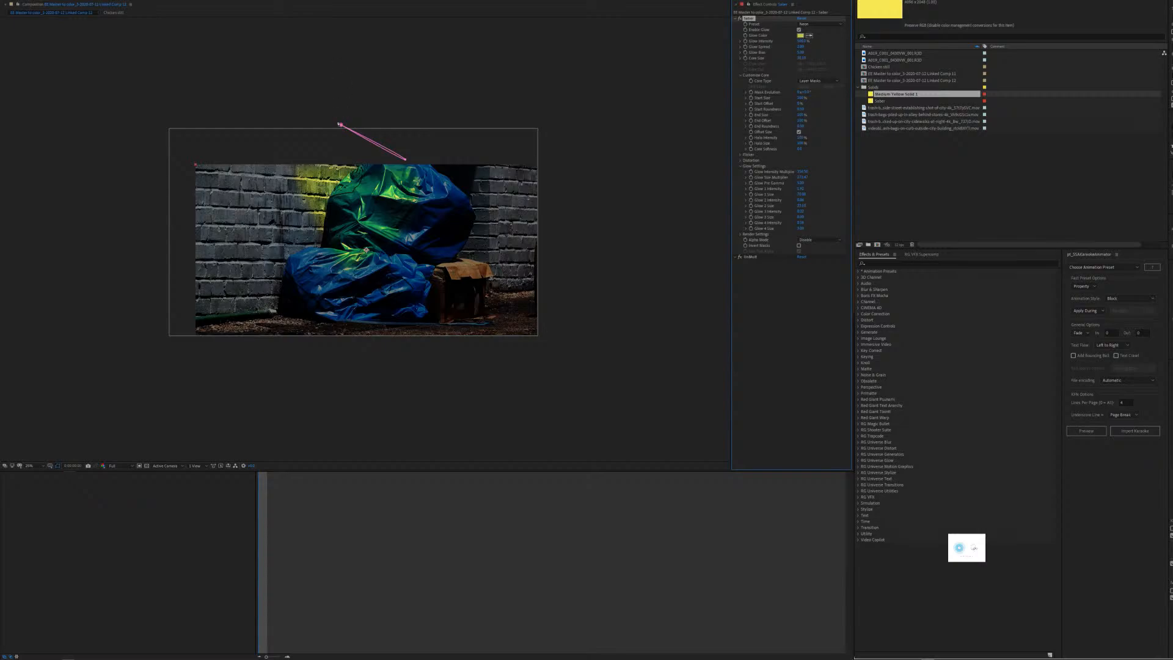
{"action": "left_click_drag", "start_coordinate": [341, 125], "coordinate": [216, 163]}
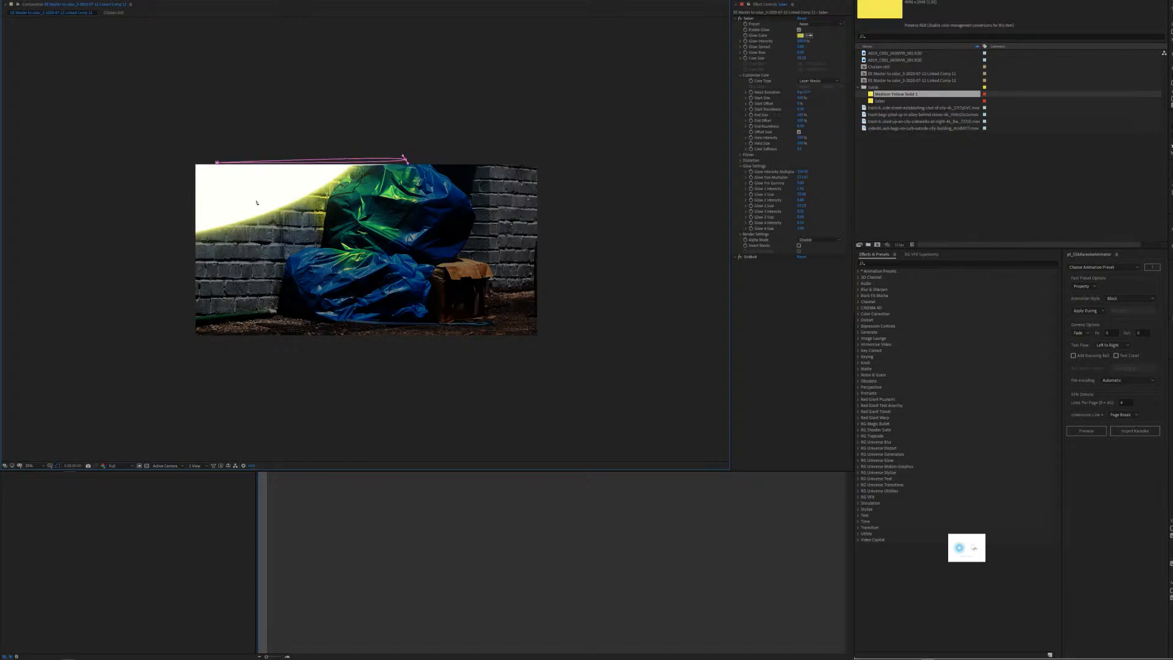
{"action": "key", "text": "period"}
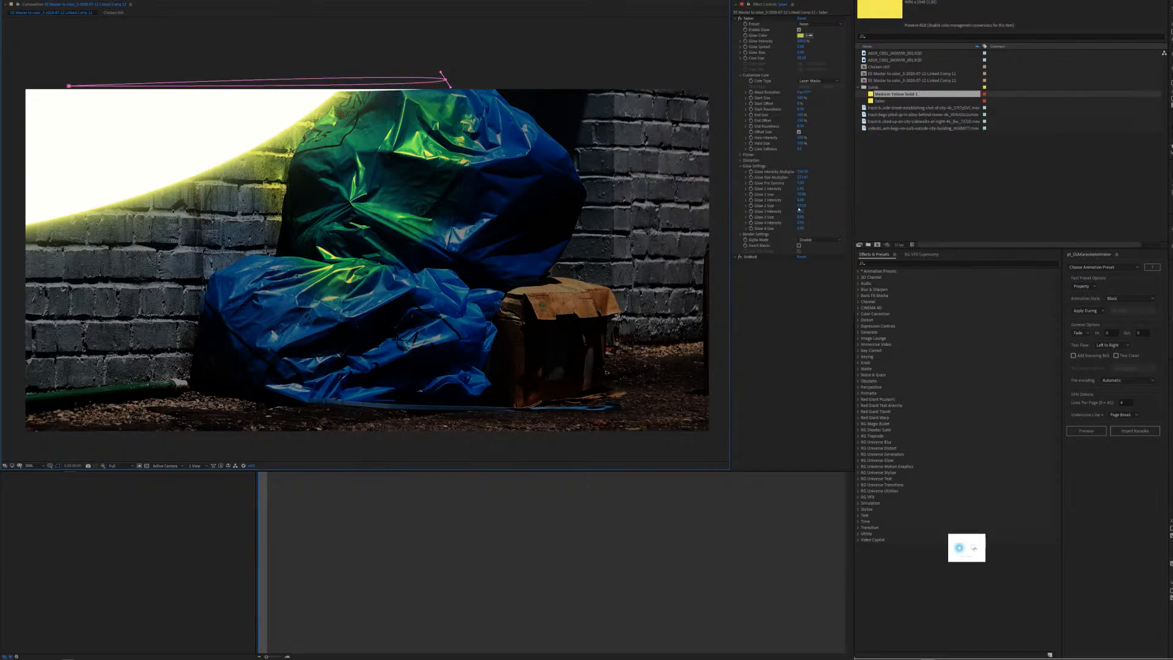
{"action": "left_click_drag", "start_coordinate": [801, 199], "coordinate": [1160, 203]}
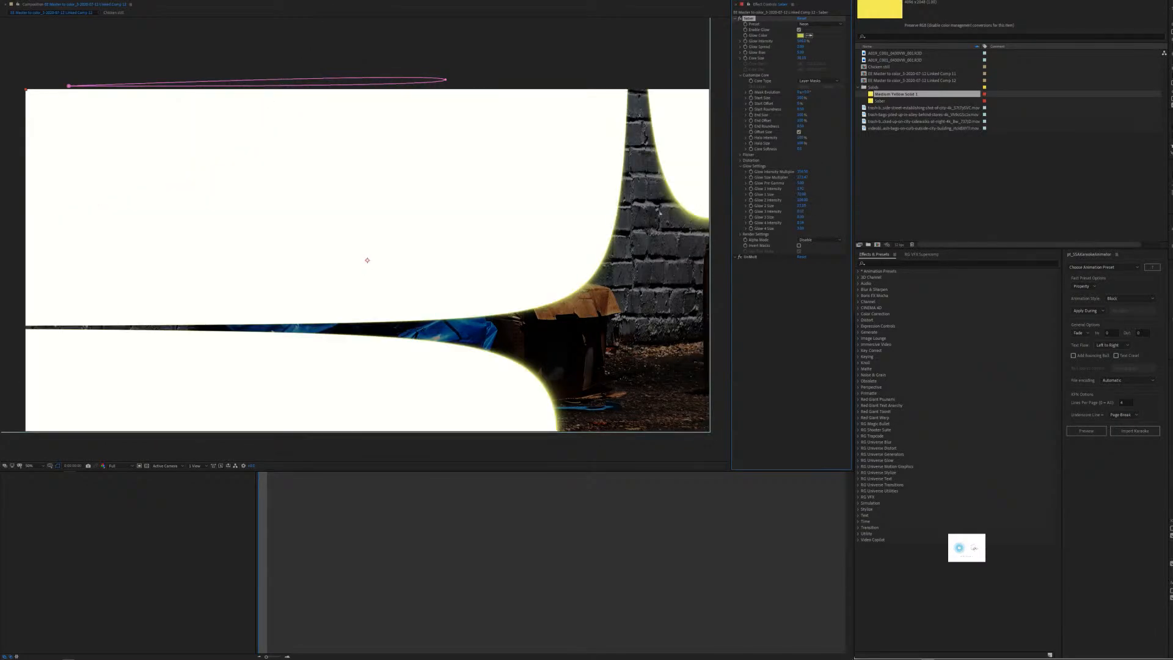
{"action": "scroll", "coordinate": [673, 208], "scroll_direction": "down", "scroll_amount": 2}
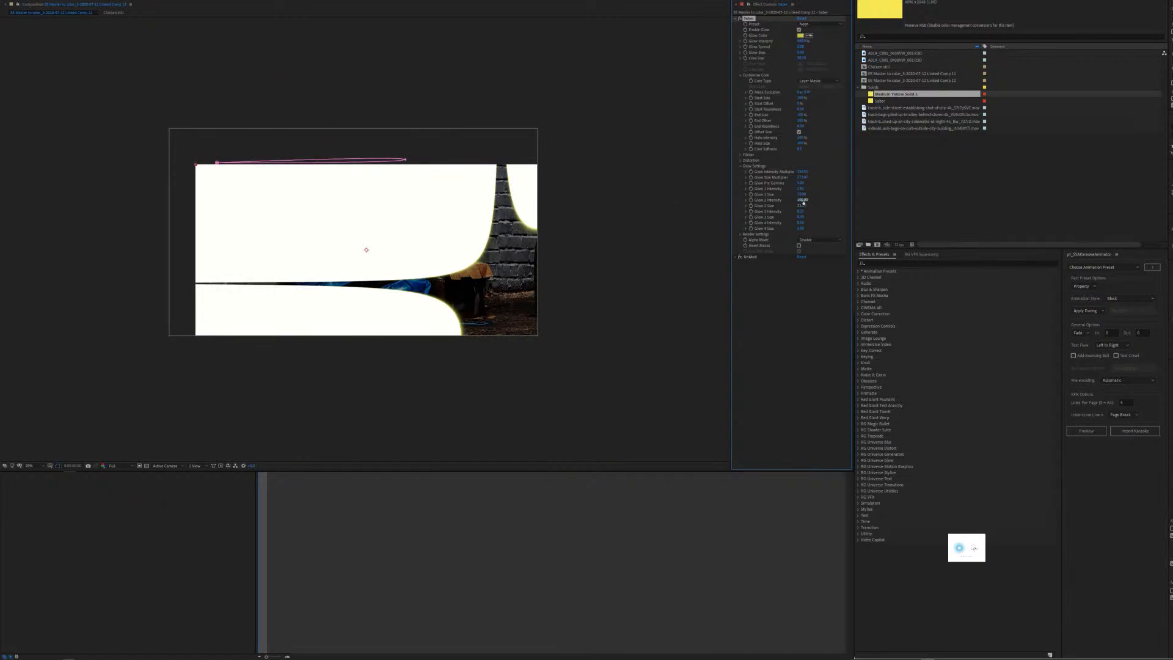
{"action": "left_click_drag", "start_coordinate": [802, 200], "coordinate": [751, 205]}
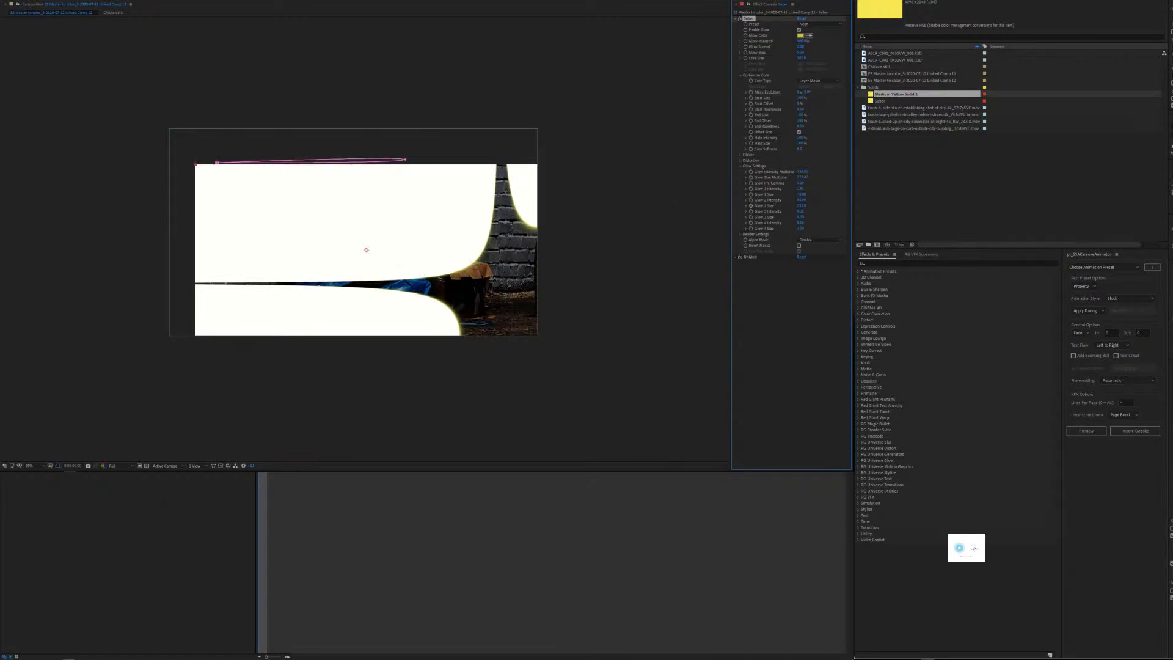
Reset the Saber effect to its default settings and change its glow color to yellow.
{"action": "left_click", "coordinate": [801, 19]}
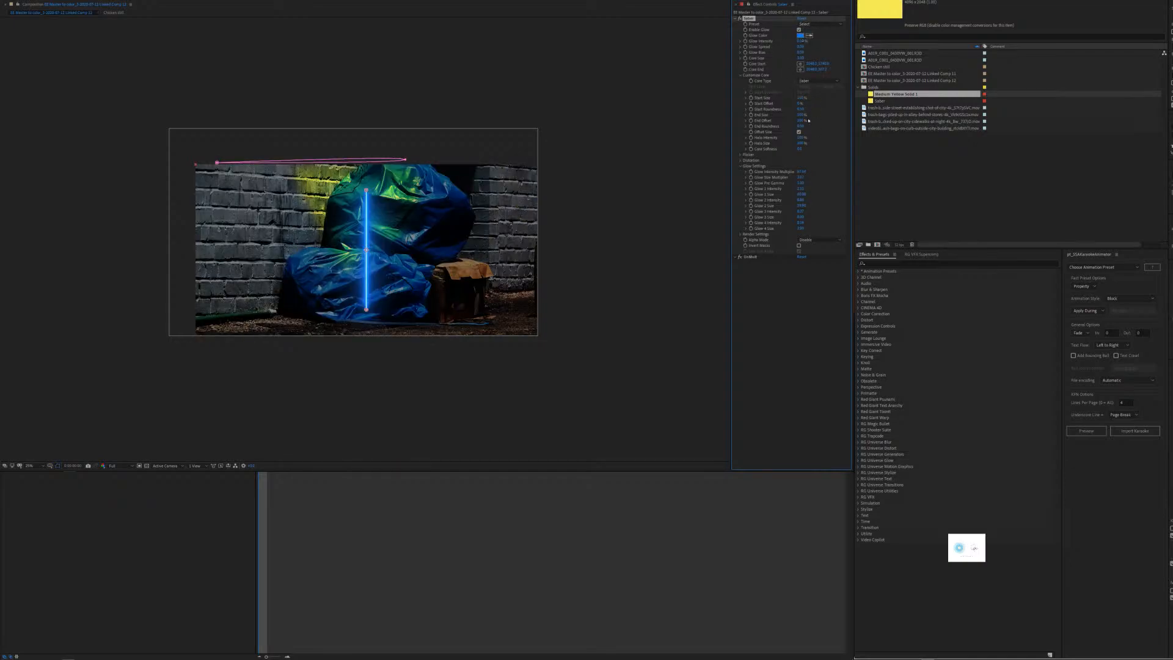
{"action": "left_click", "coordinate": [817, 81]}
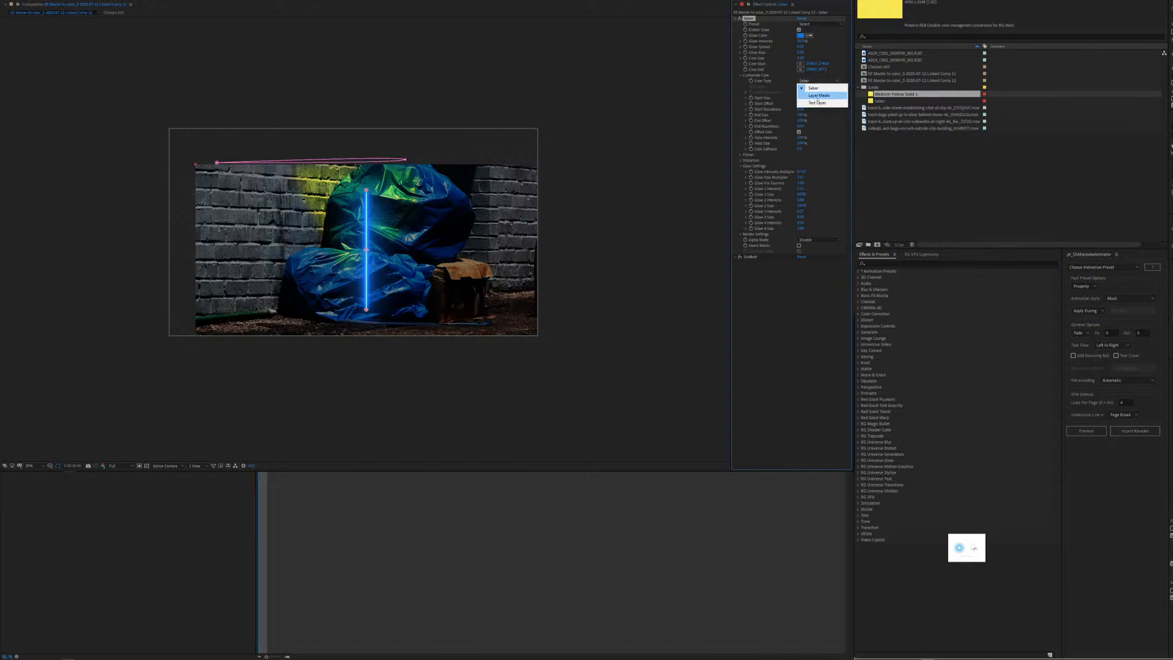
{"action": "left_click", "coordinate": [818, 103]}
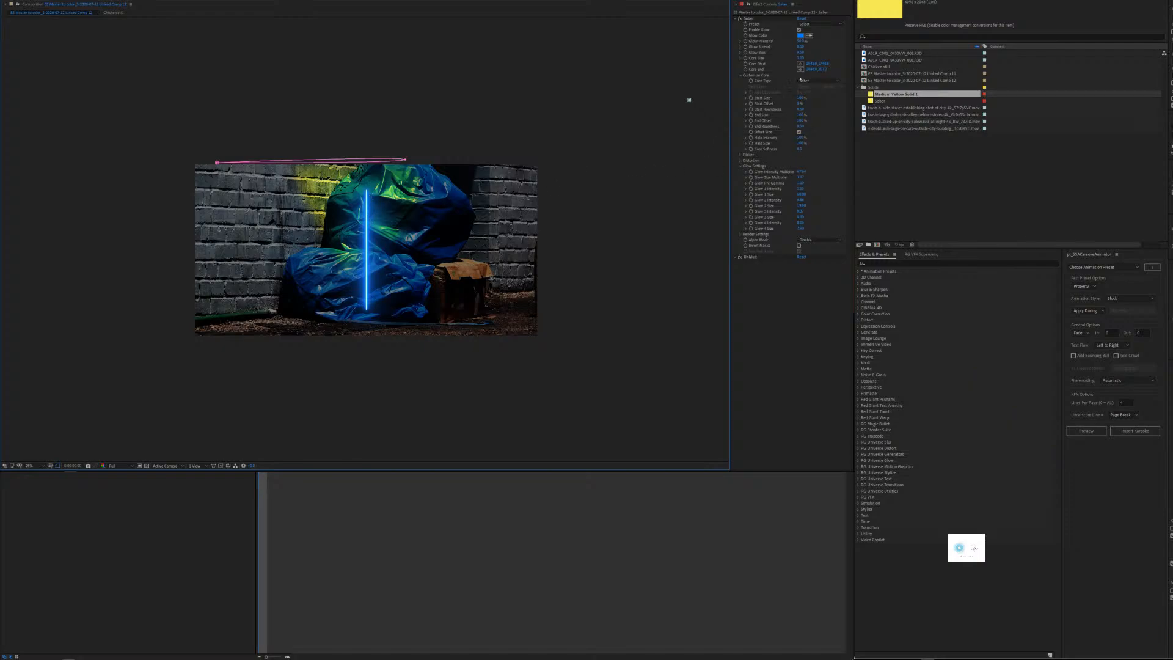
{"action": "left_click", "coordinate": [801, 35]}
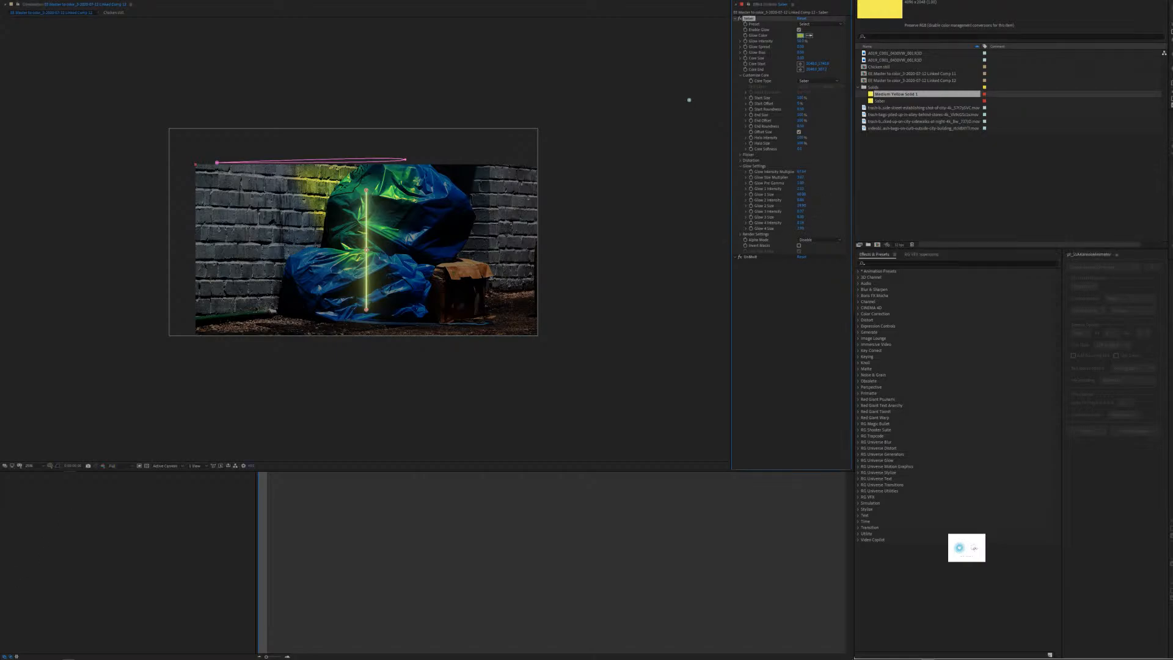
Adjust Saber's Glow 3 Intensity and Glow 3 Size.
{"action": "mouse_move", "coordinate": [800, 211]}
{"action": "left_mouse_down"}
{"action": "mouse_move", "coordinate": [832, 211]}
{"action": "mouse_move", "coordinate": [758, 223]}
{"action": "mouse_move", "coordinate": [791, 223]}
{"action": "left_mouse_up"}
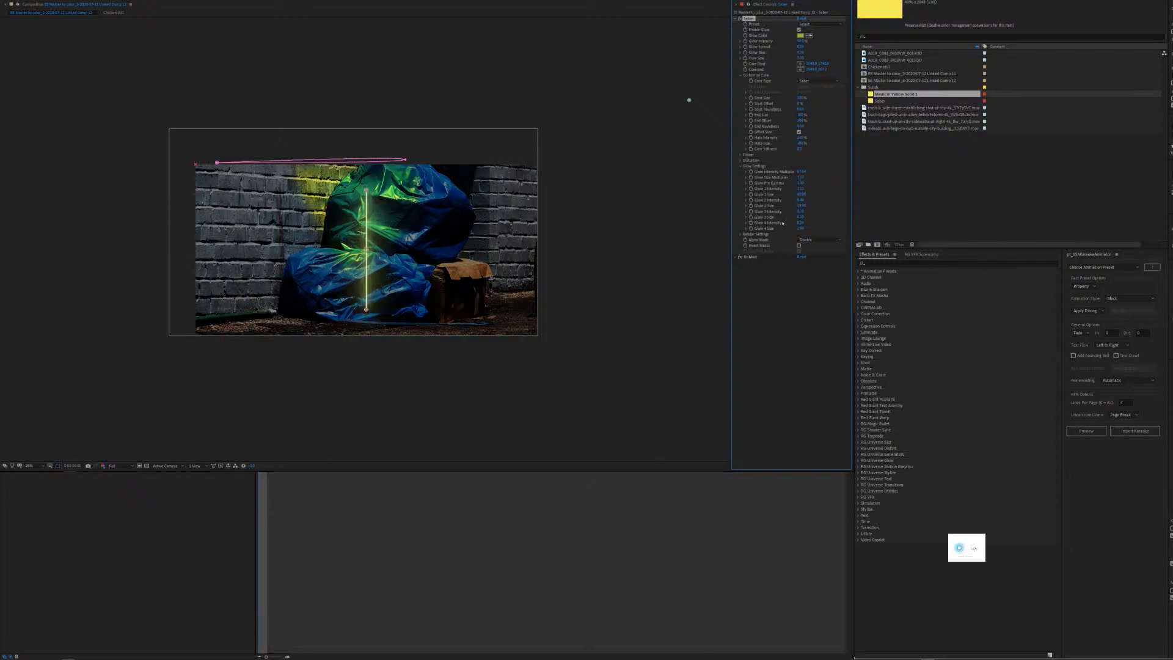
{"action": "left_click_drag", "start_coordinate": [802, 216], "coordinate": [824, 210]}
{"action": "left_click", "coordinate": [353, 232]}
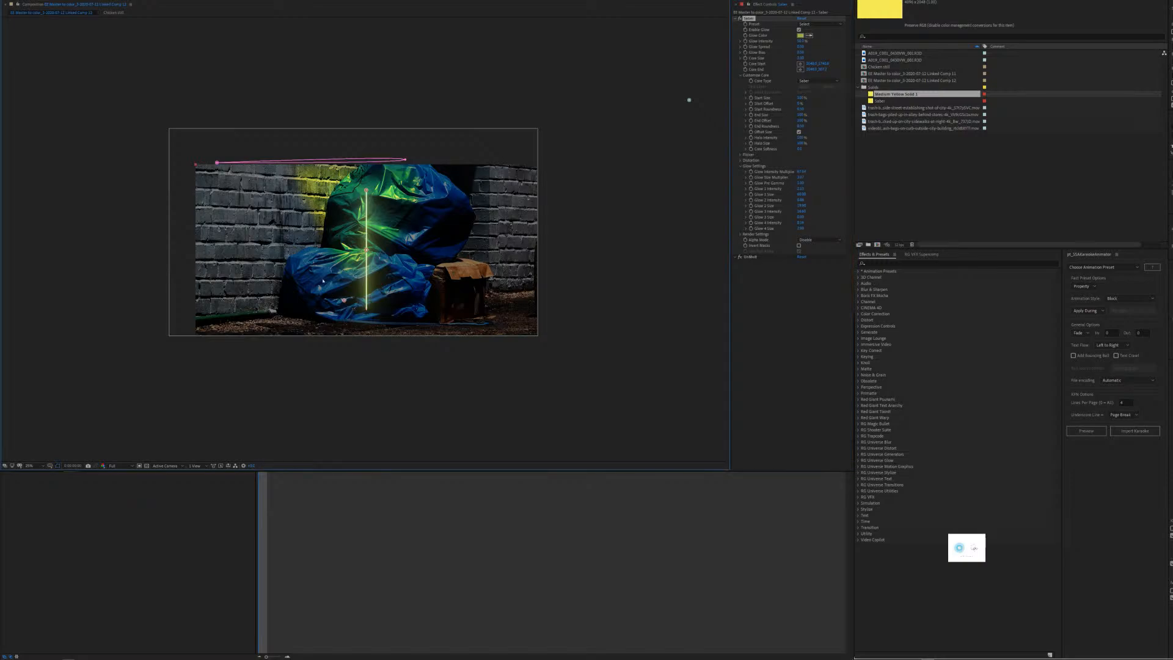
Move the Saber core's start and end points up to the frame's upper edge, between the brick wall and the trash bags.
{"action": "left_click_drag", "start_coordinate": [254, 204], "coordinate": [250, 197]}
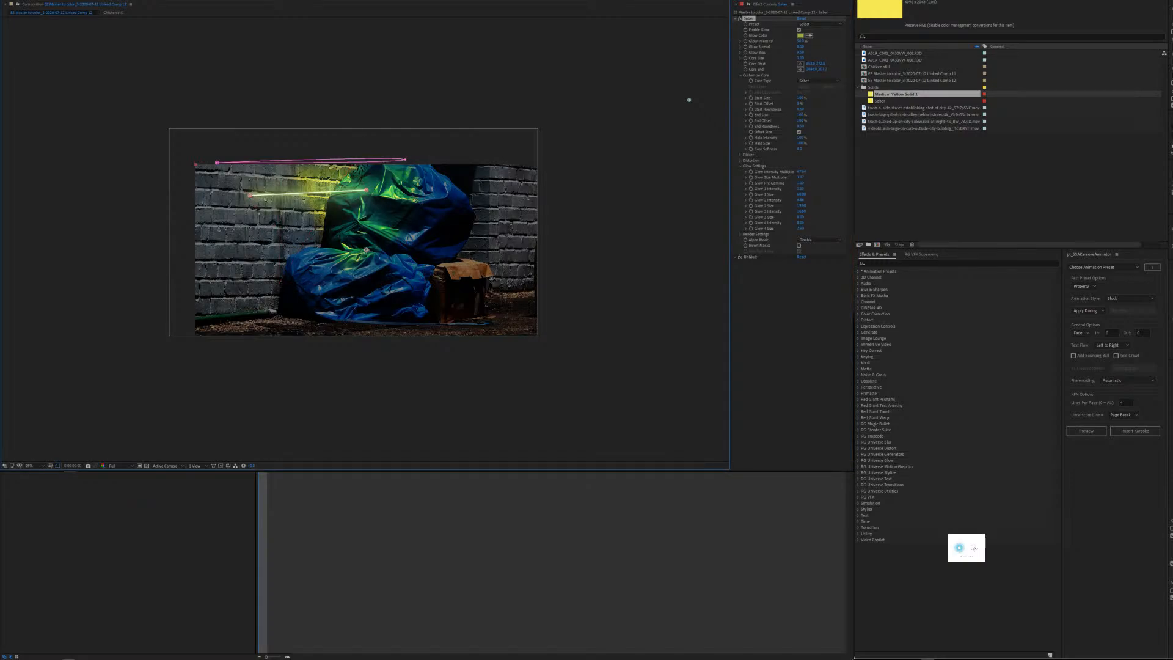
{"action": "key", "text": "period"}
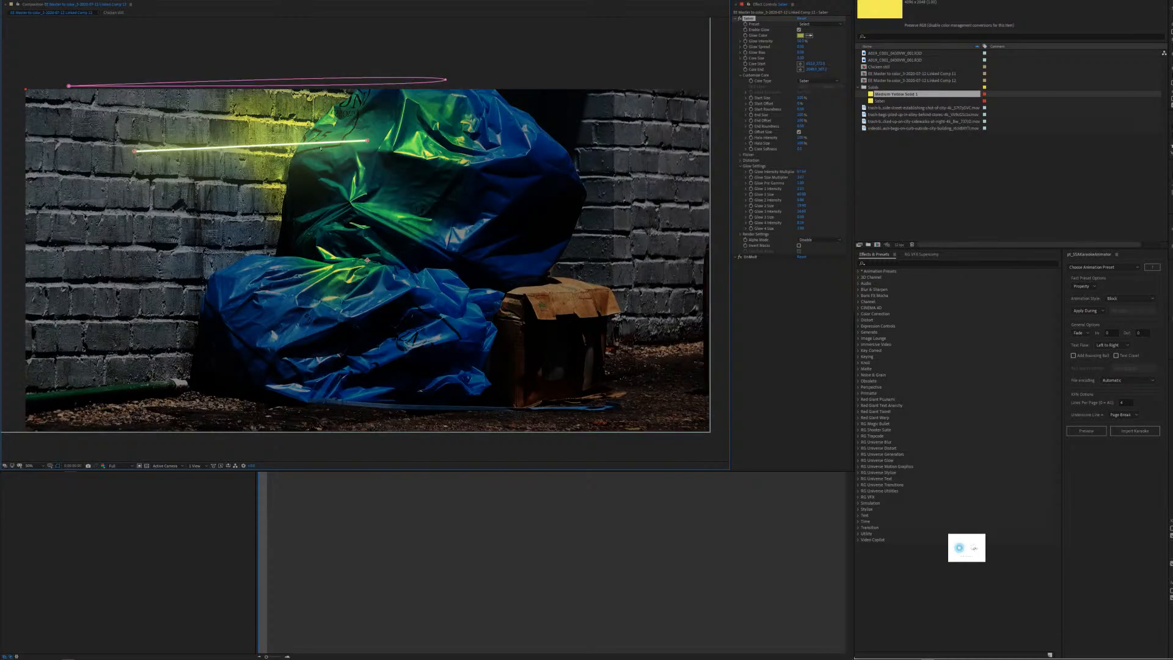
{"action": "left_click_drag", "start_coordinate": [367, 140], "coordinate": [360, 86]}
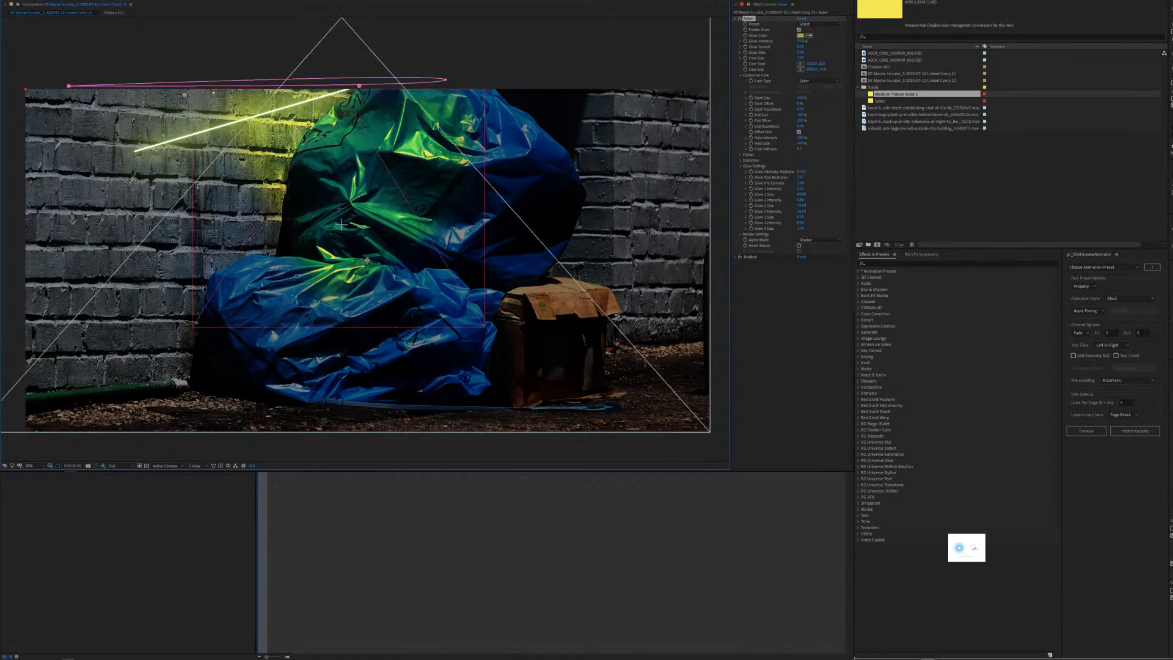
{"action": "left_click_drag", "start_coordinate": [134, 150], "coordinate": [230, 89]}
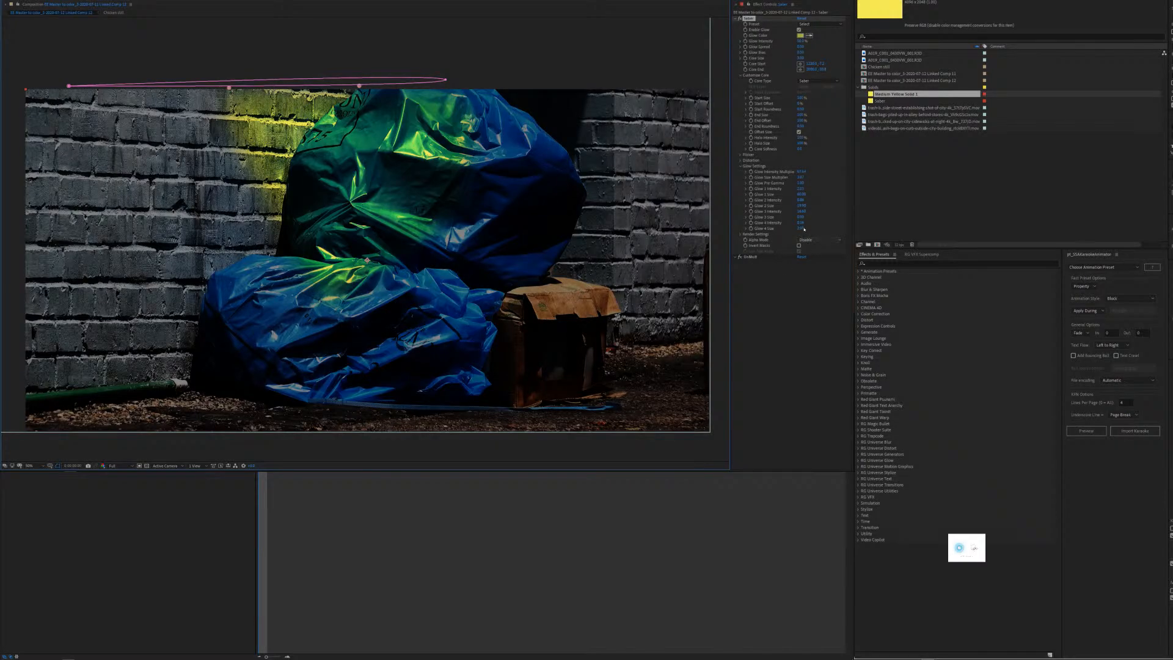
Adjust Saber's Glow 4 Size and Glow 4 Intensity.
{"action": "left_click_drag", "start_coordinate": [800, 228], "coordinate": [808, 229]}
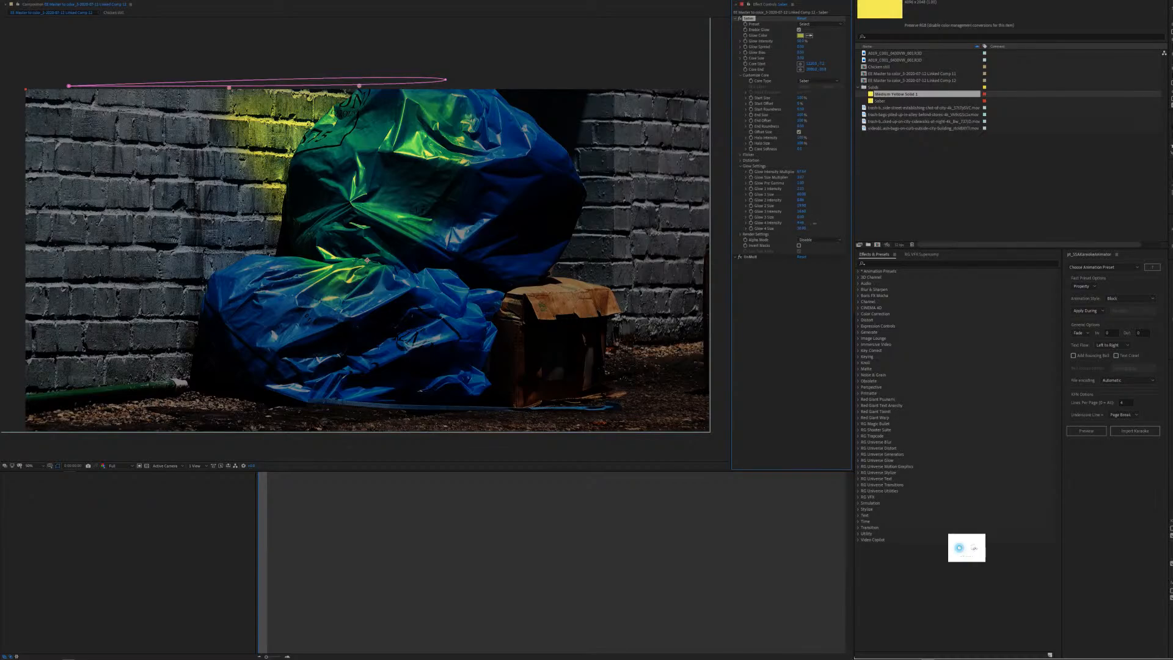
{"action": "left_click_drag", "start_coordinate": [817, 222], "coordinate": [820, 222]}
Fine-tune both Saber core end points so the light sits level along the frame's upper edge.
{"action": "left_click", "coordinate": [359, 87]}
{"action": "left_click_drag", "start_coordinate": [361, 90], "coordinate": [363, 91]}
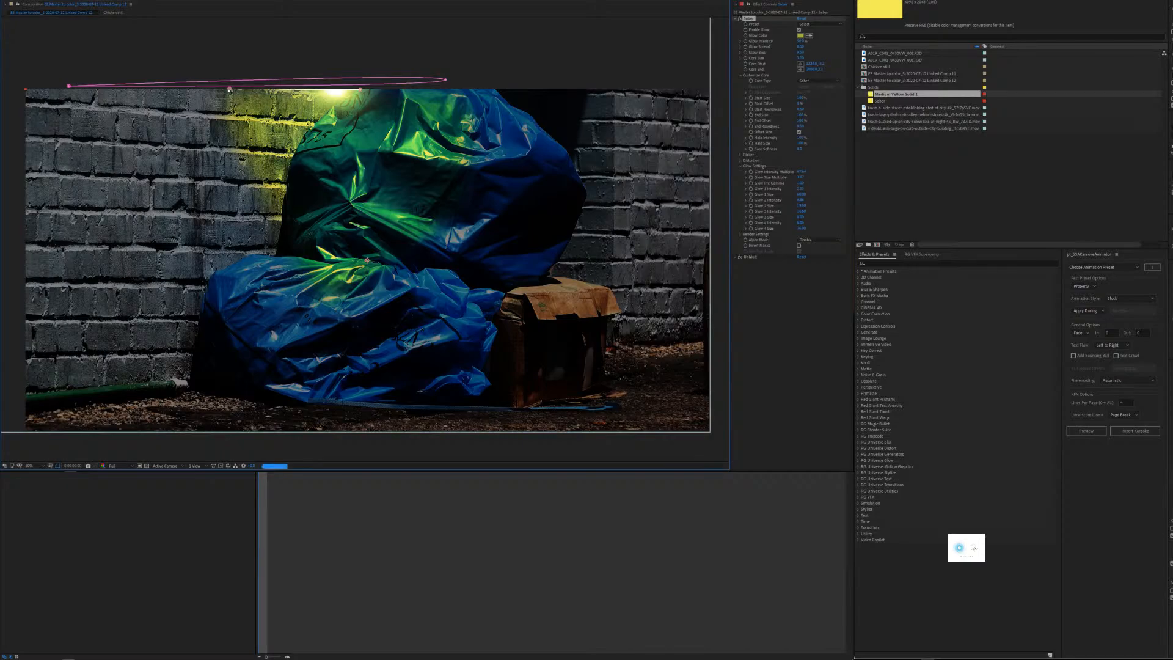
{"action": "key", "text": "slash"}
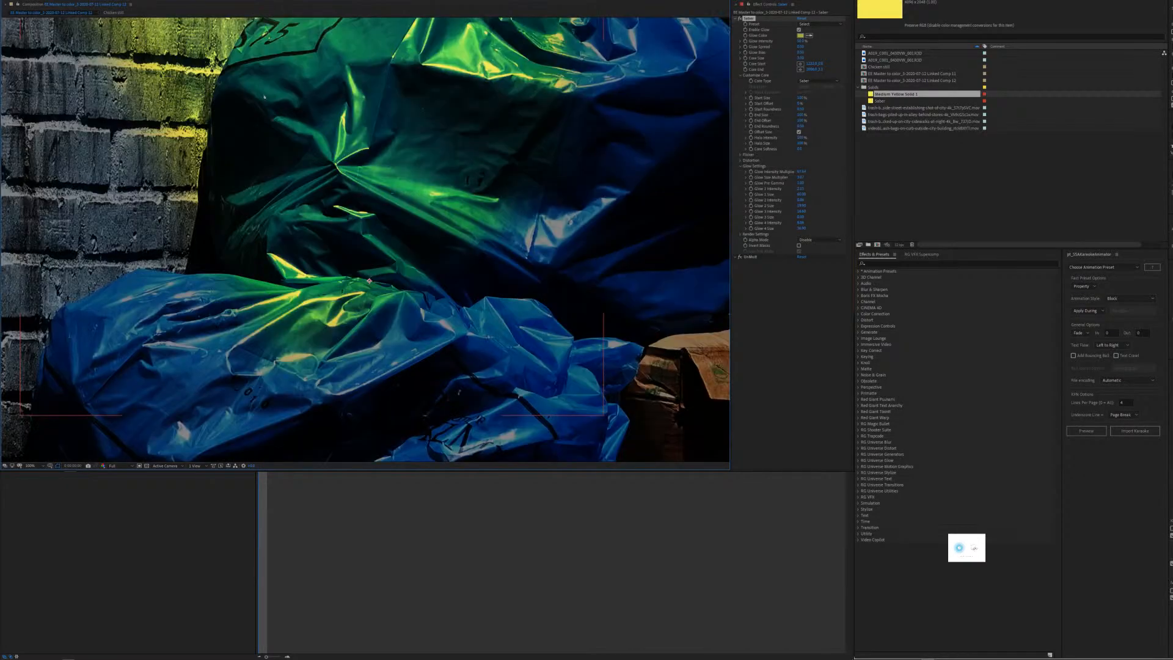
{"action": "scroll", "coordinate": [366, 240], "scroll_direction": "up", "scroll_amount": 10}
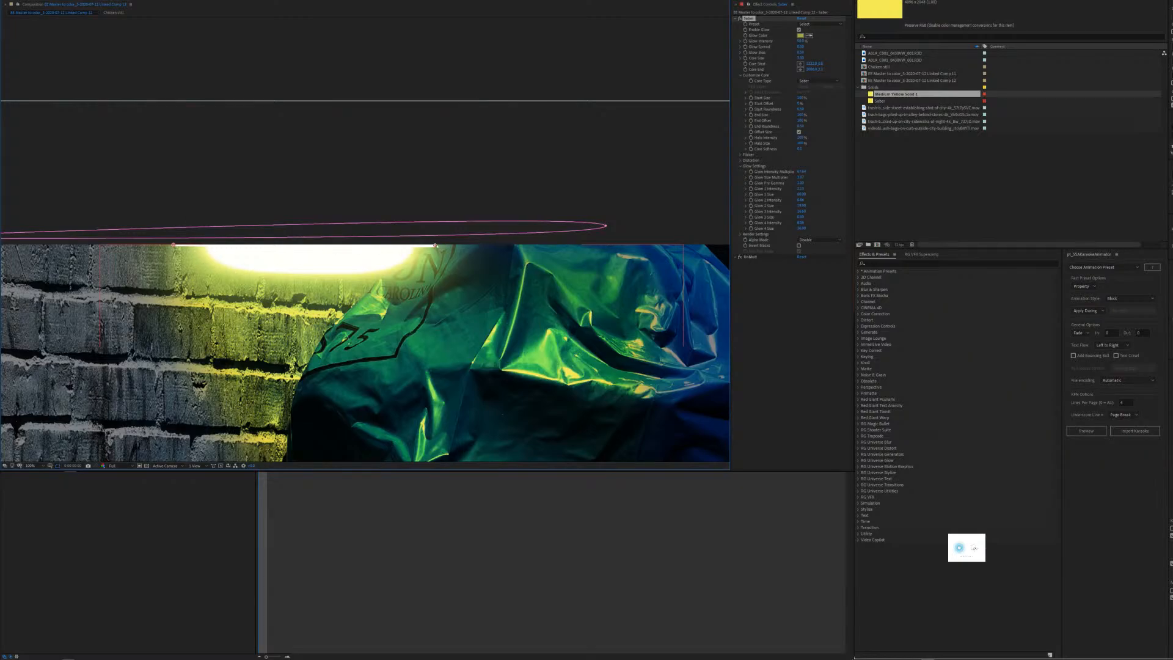
{"action": "left_click_drag", "start_coordinate": [436, 244], "coordinate": [436, 243]}
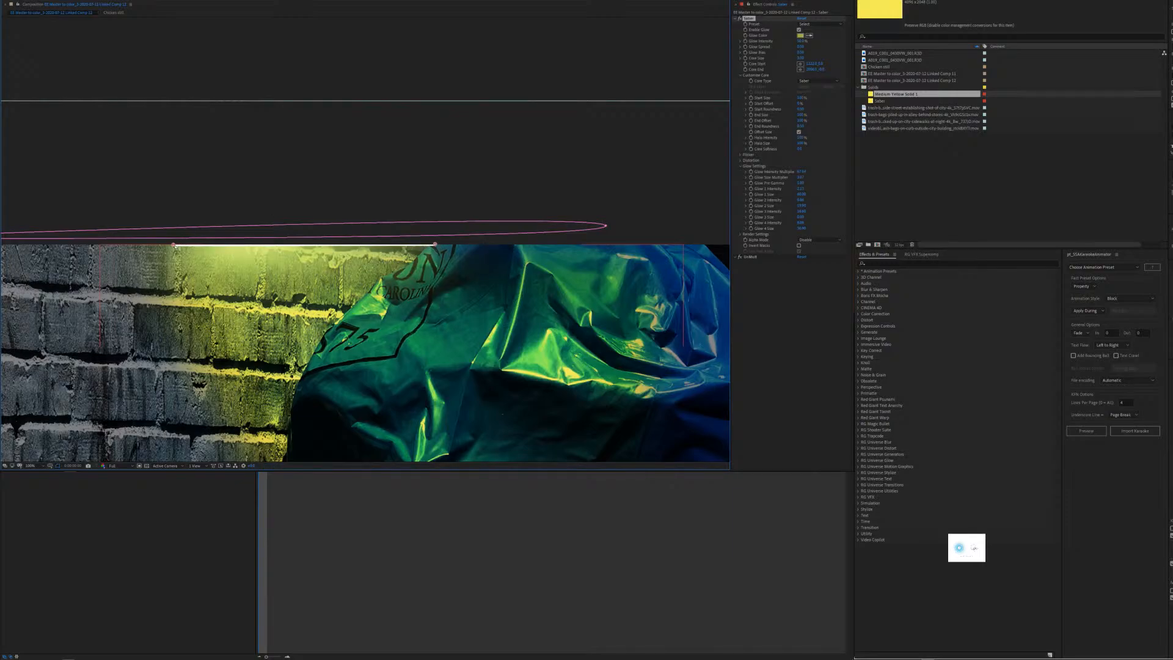
{"action": "left_click_drag", "start_coordinate": [174, 246], "coordinate": [174, 244]}
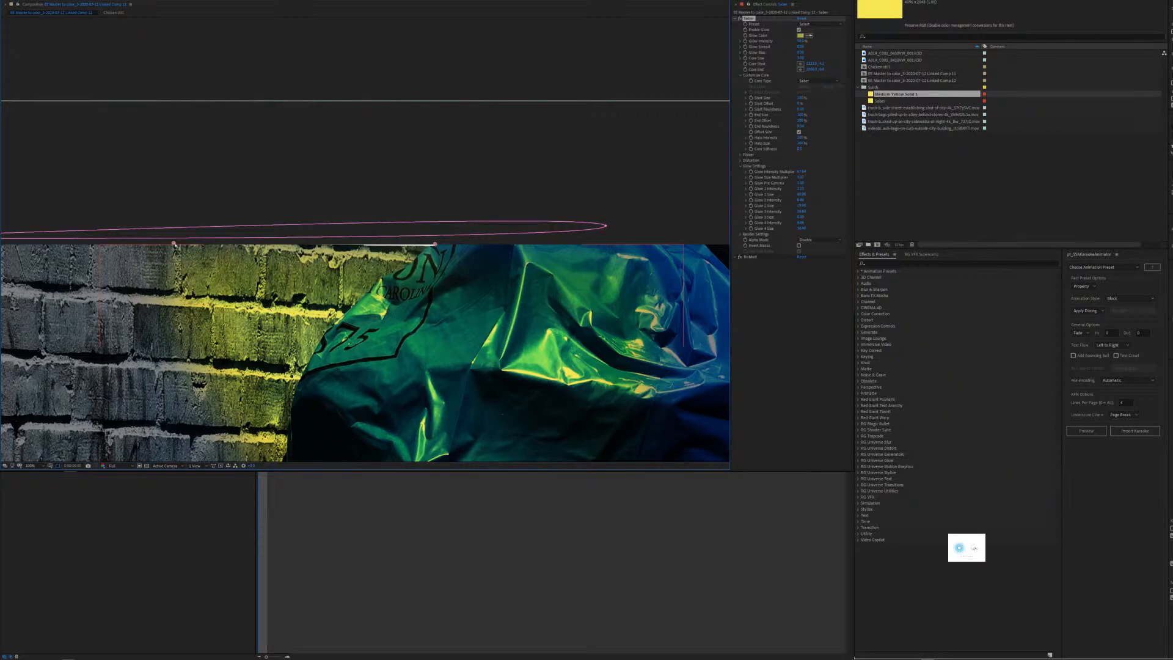
{"action": "left_click_drag", "start_coordinate": [174, 247], "coordinate": [174, 247]}
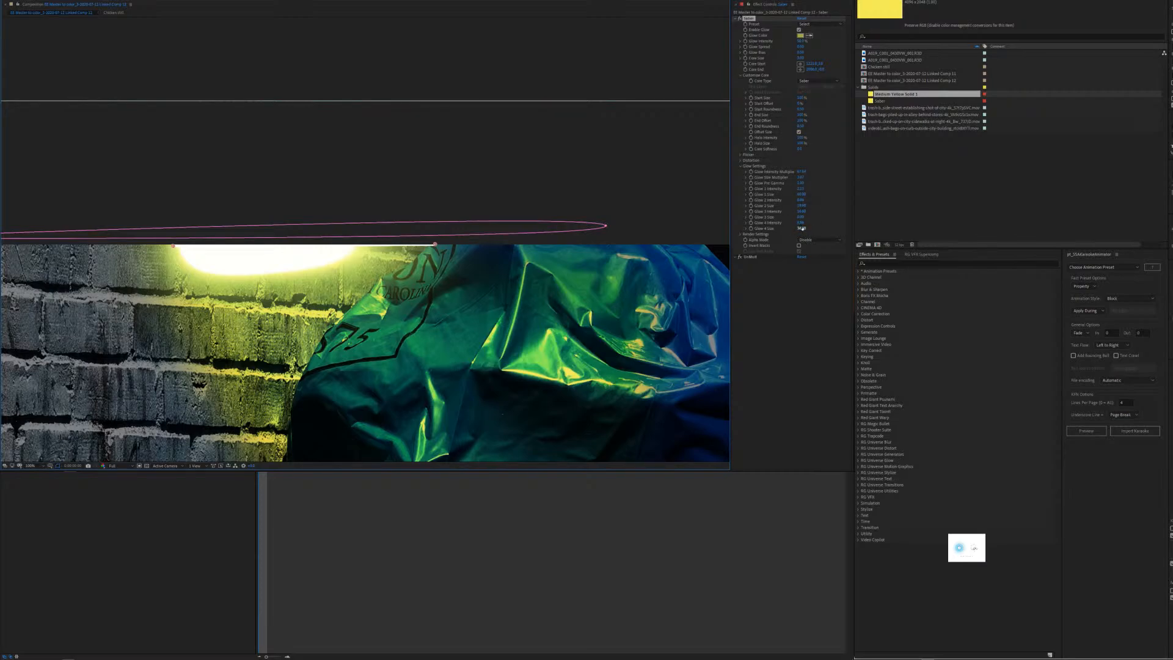
Readjust Saber's Glow 4 Intensity and set its Glow 4 Size to 0.
{"action": "left_click_drag", "start_coordinate": [800, 223], "coordinate": [786, 223]}
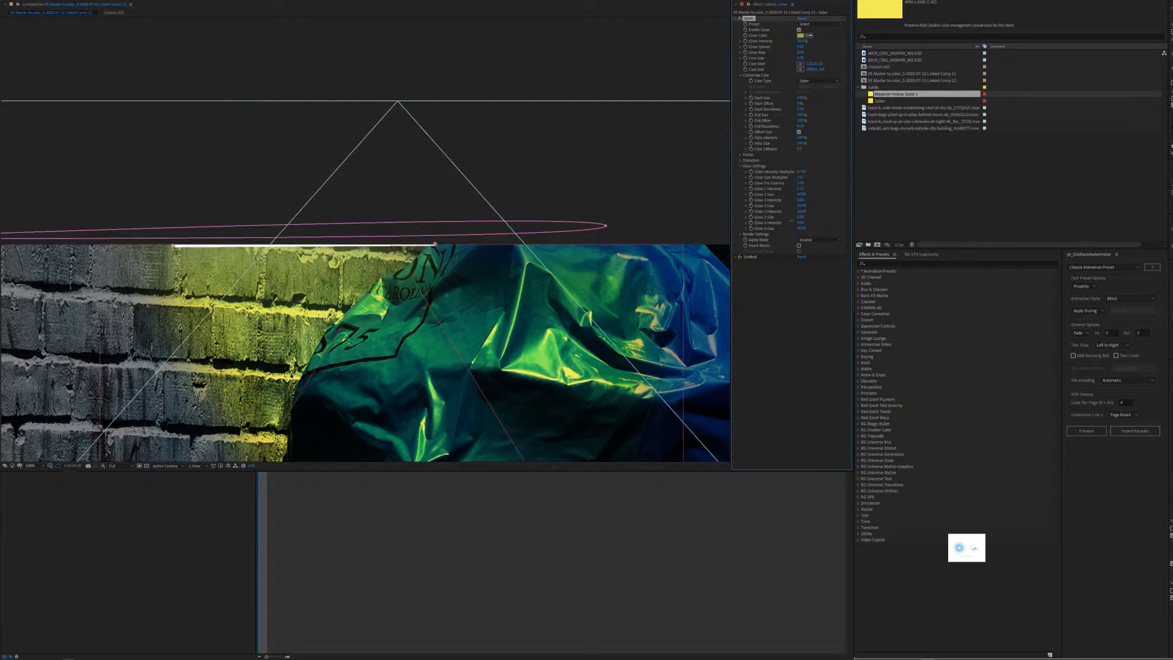
{"action": "left_click_drag", "start_coordinate": [785, 223], "coordinate": [819, 232]}
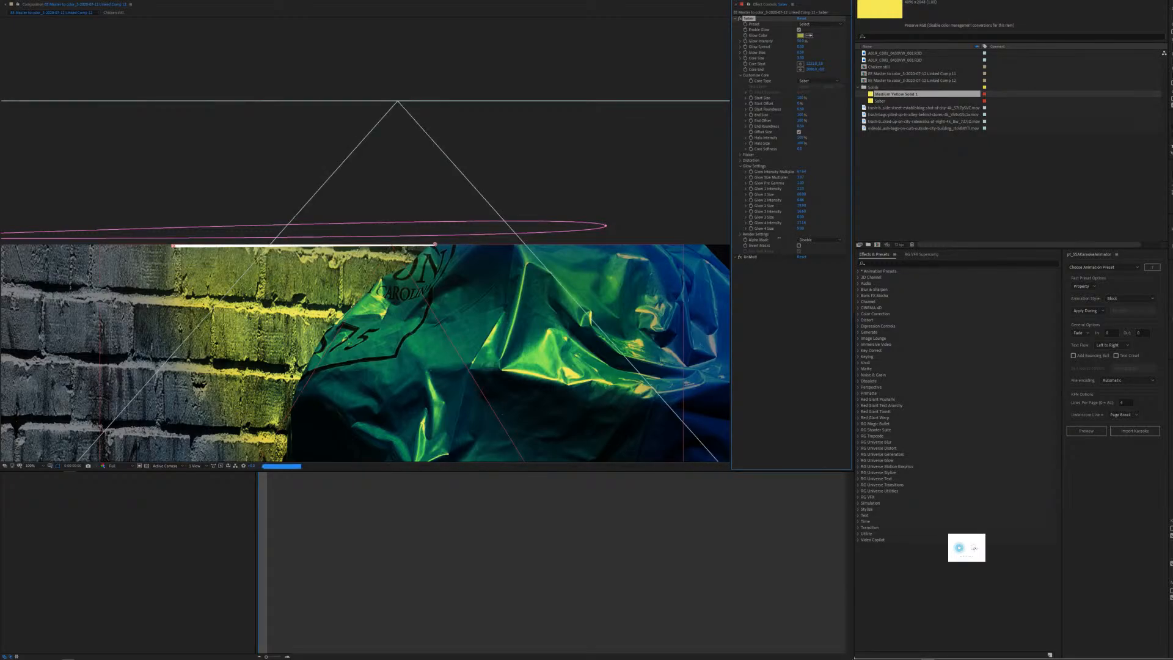
{"action": "left_click", "coordinate": [801, 228]}
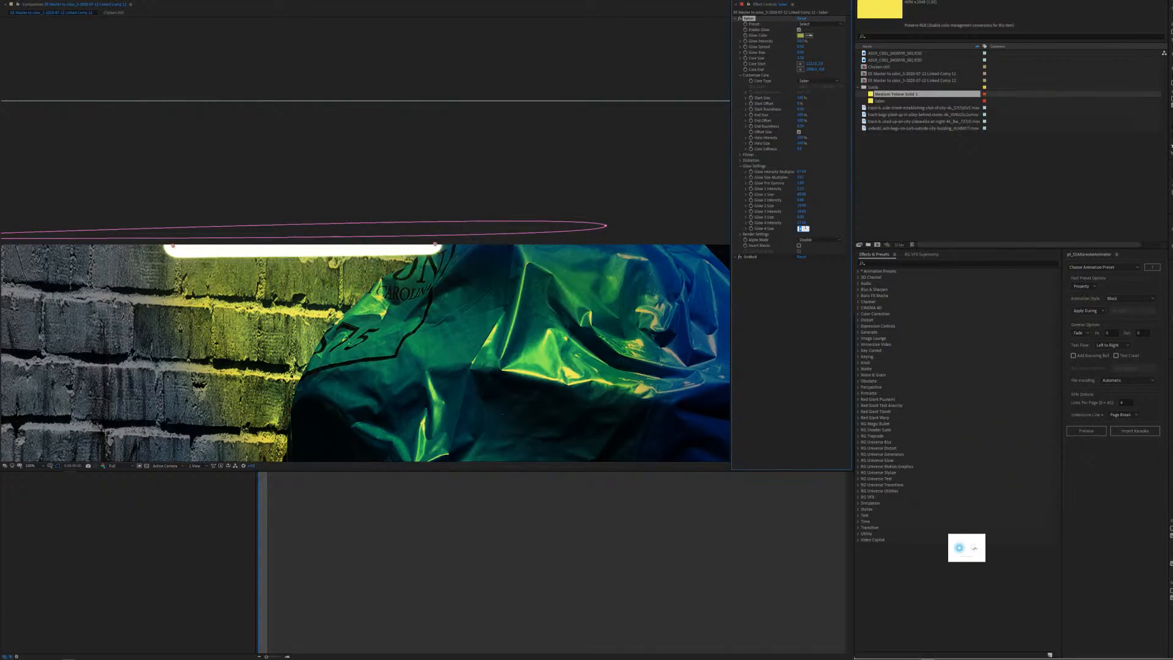
{"action": "type", "text": "0"}
{"action": "key", "text": "Return"}
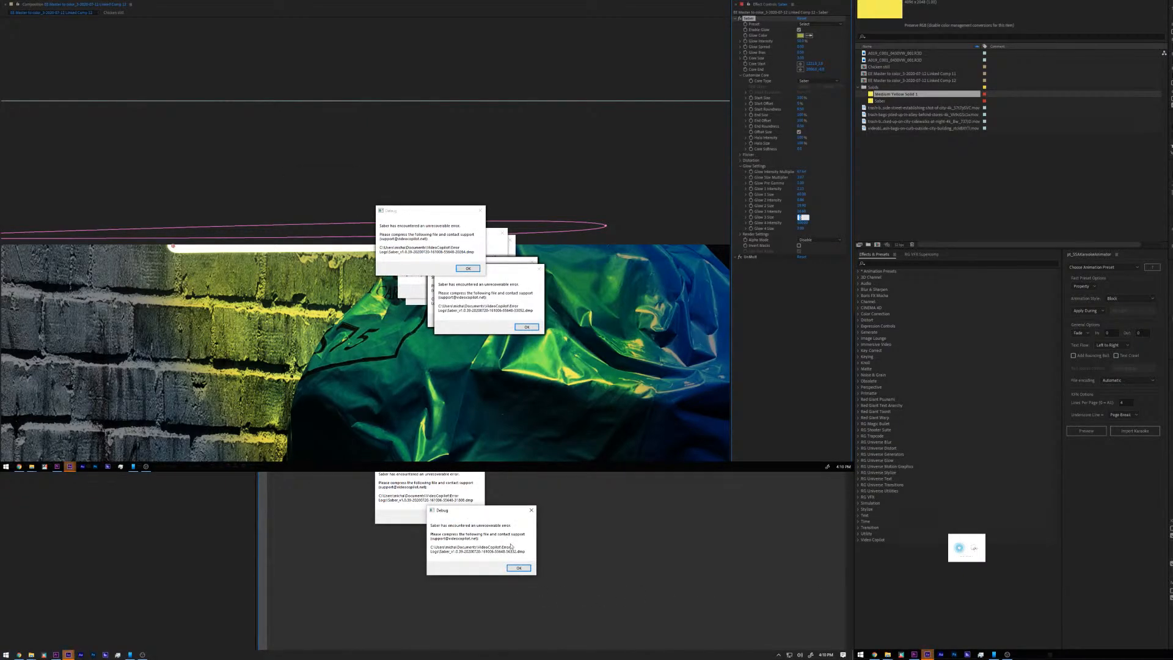
Dismiss the stacked Saber error dialogs, including those that reappear over the timeline.
{"action": "left_click", "coordinate": [518, 567]}
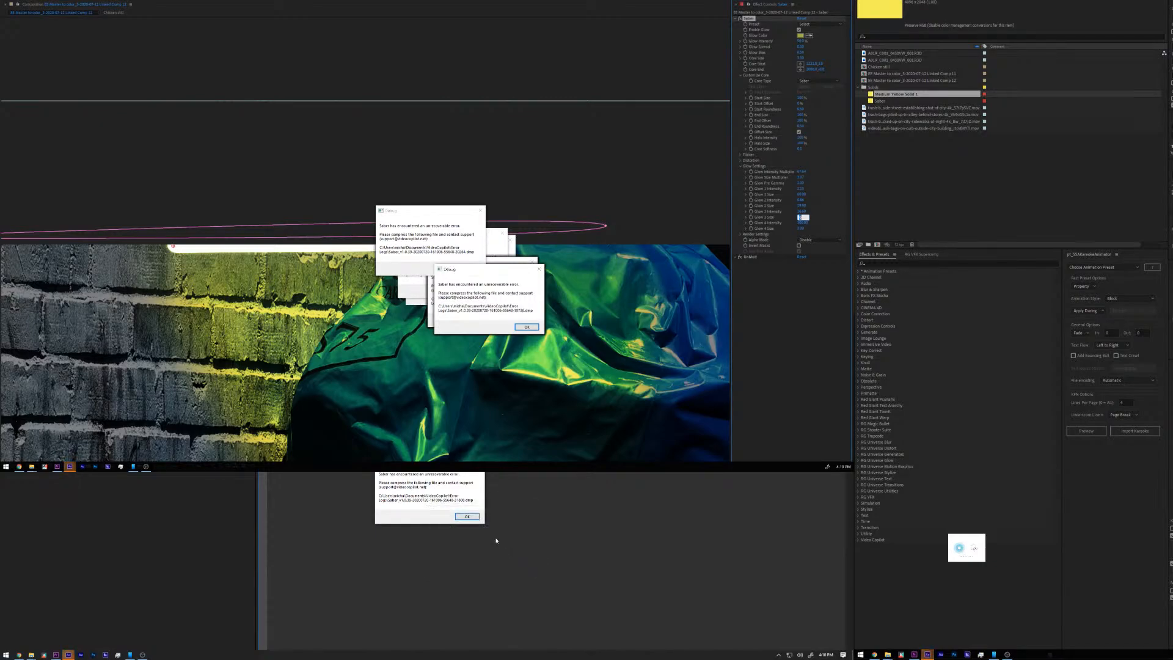
{"action": "left_click", "coordinate": [472, 518]}
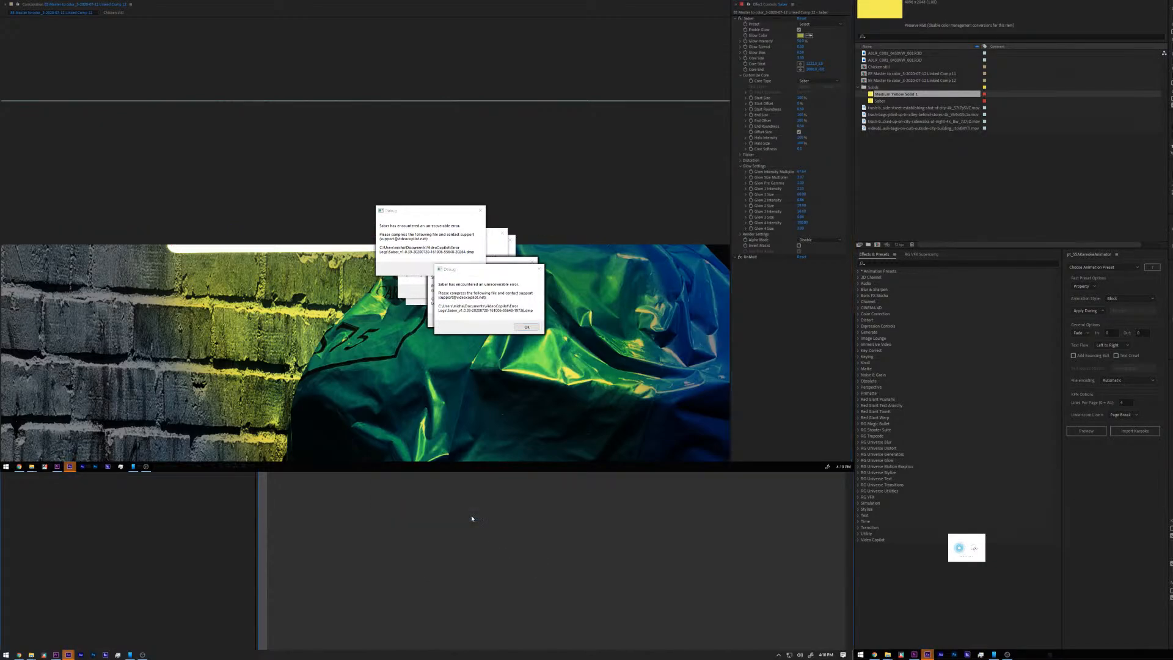
{"action": "left_click", "coordinate": [524, 328]}
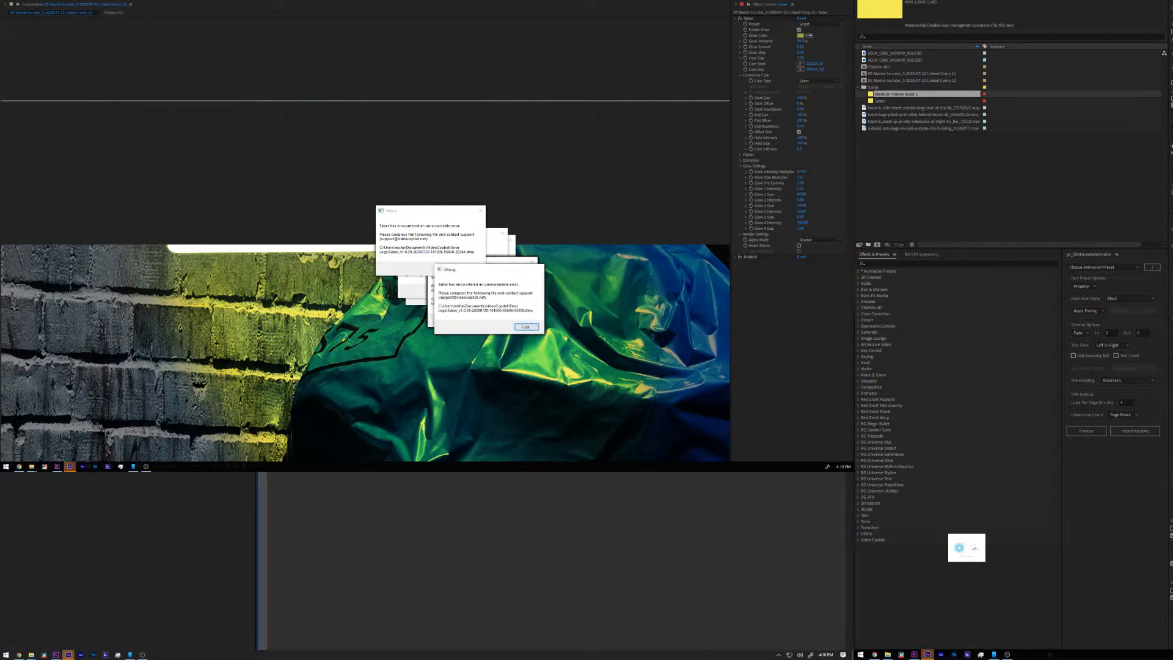
{"action": "left_click", "coordinate": [522, 326]}
{"action": "left_click", "coordinate": [521, 320]}
{"action": "left_click", "coordinate": [519, 325]}
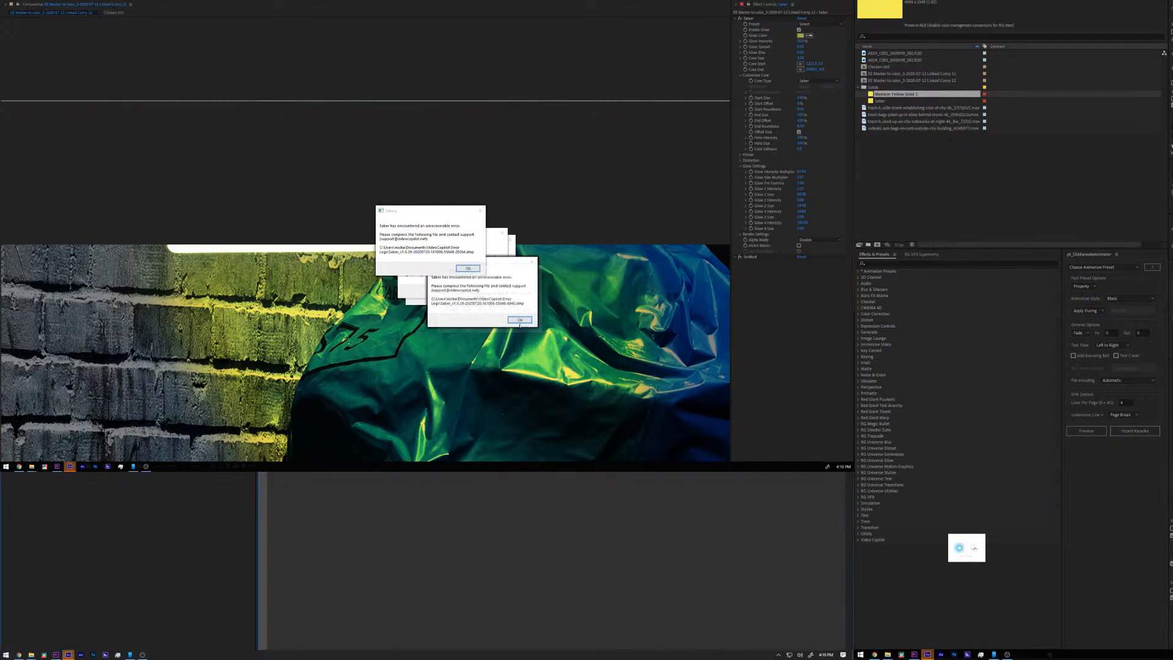
{"action": "left_click", "coordinate": [519, 324]}
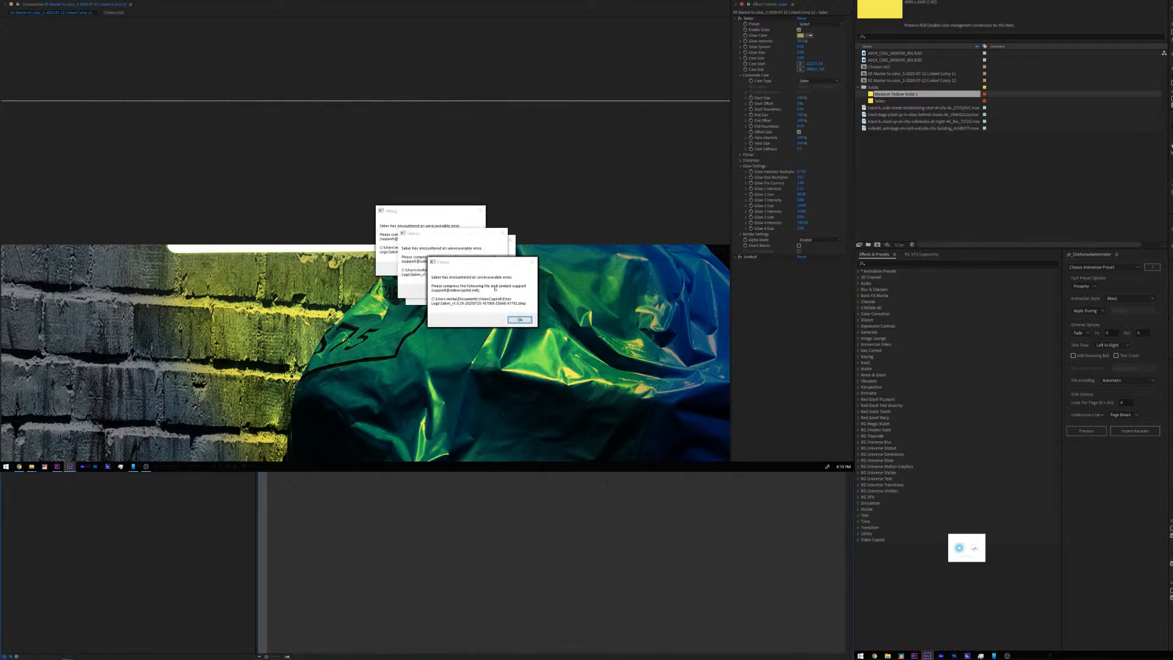
{"action": "left_click", "coordinate": [519, 319]}
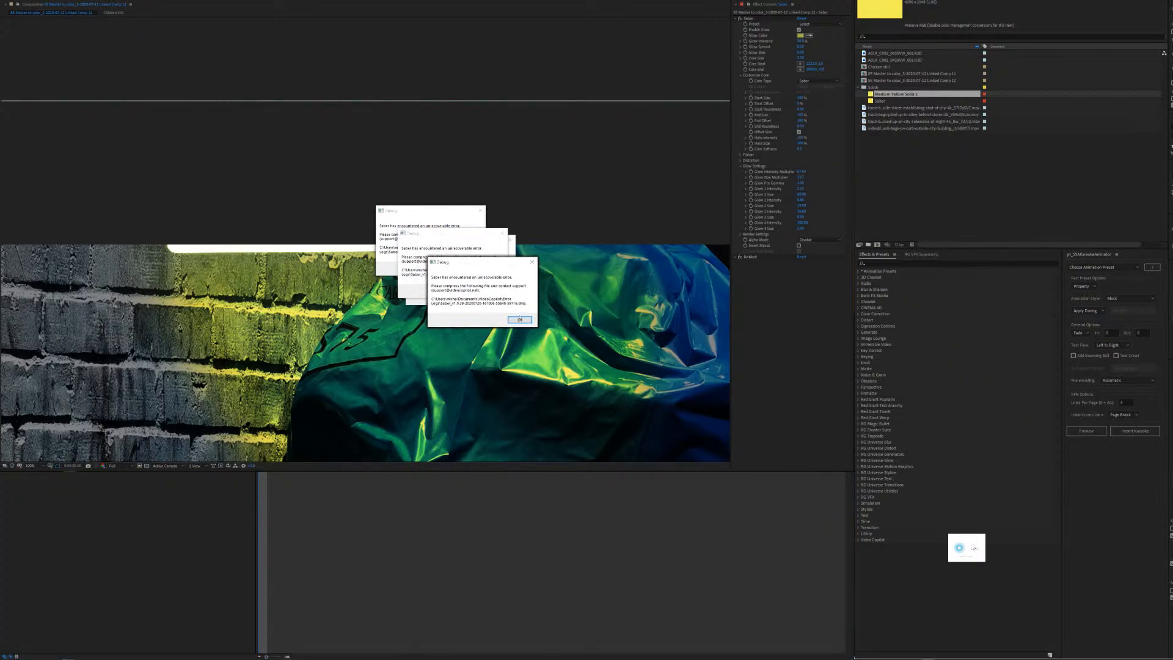
{"action": "left_click", "coordinate": [519, 319]}
{"action": "left_click", "coordinate": [490, 292]}
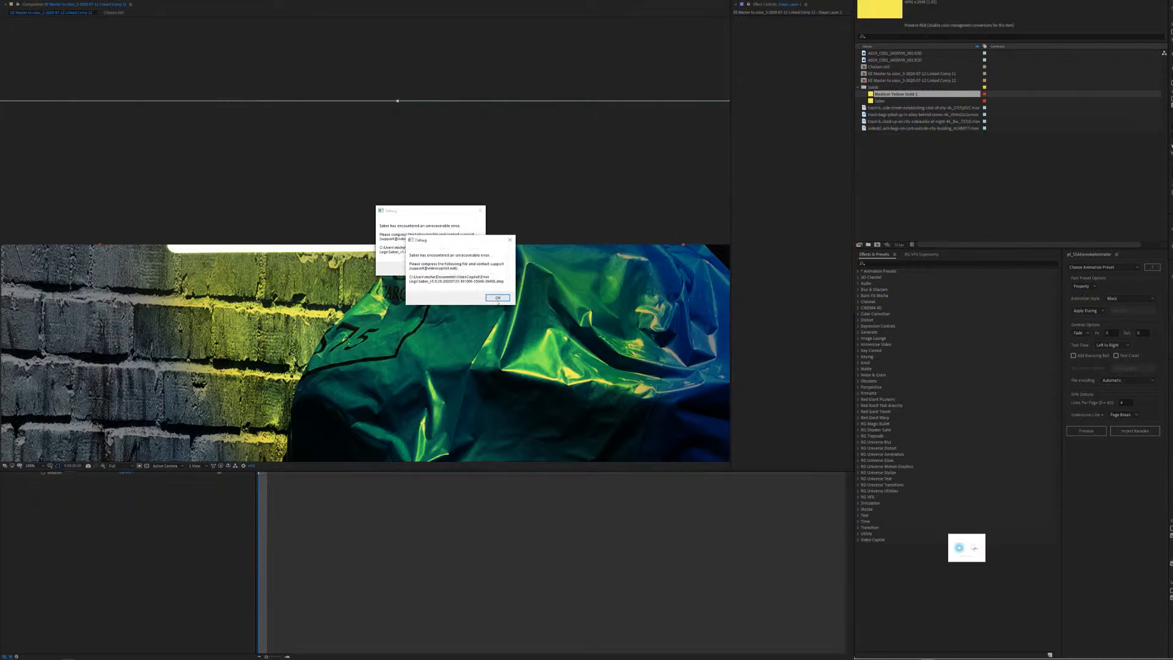
{"action": "left_click", "coordinate": [494, 299]}
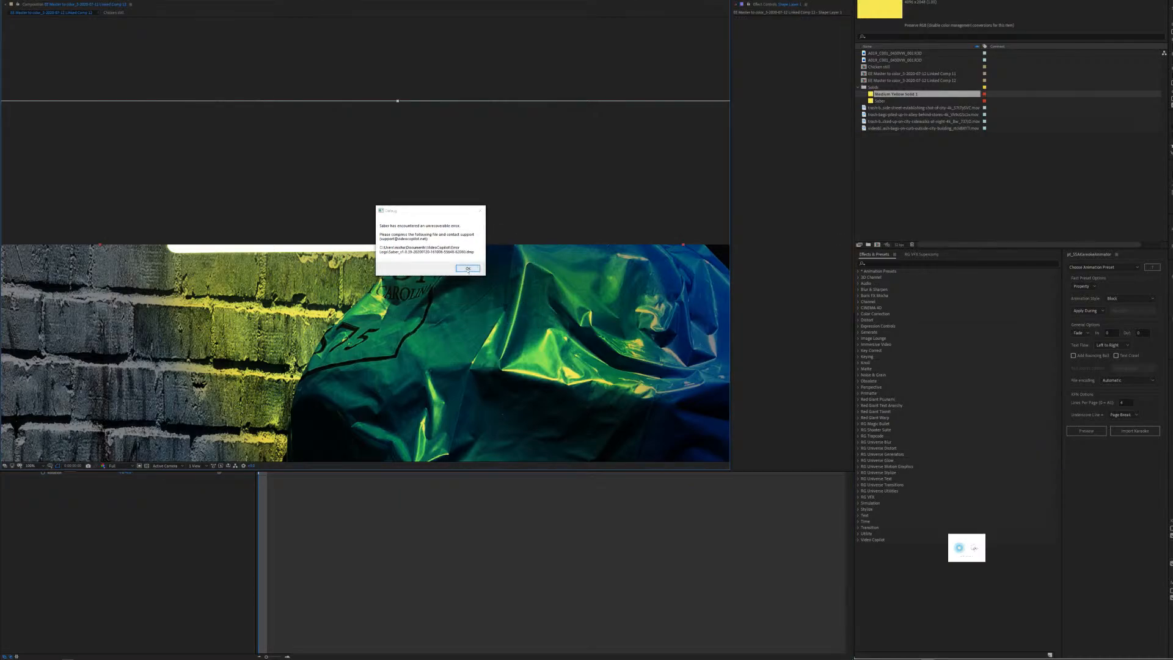
{"action": "left_click", "coordinate": [468, 269]}
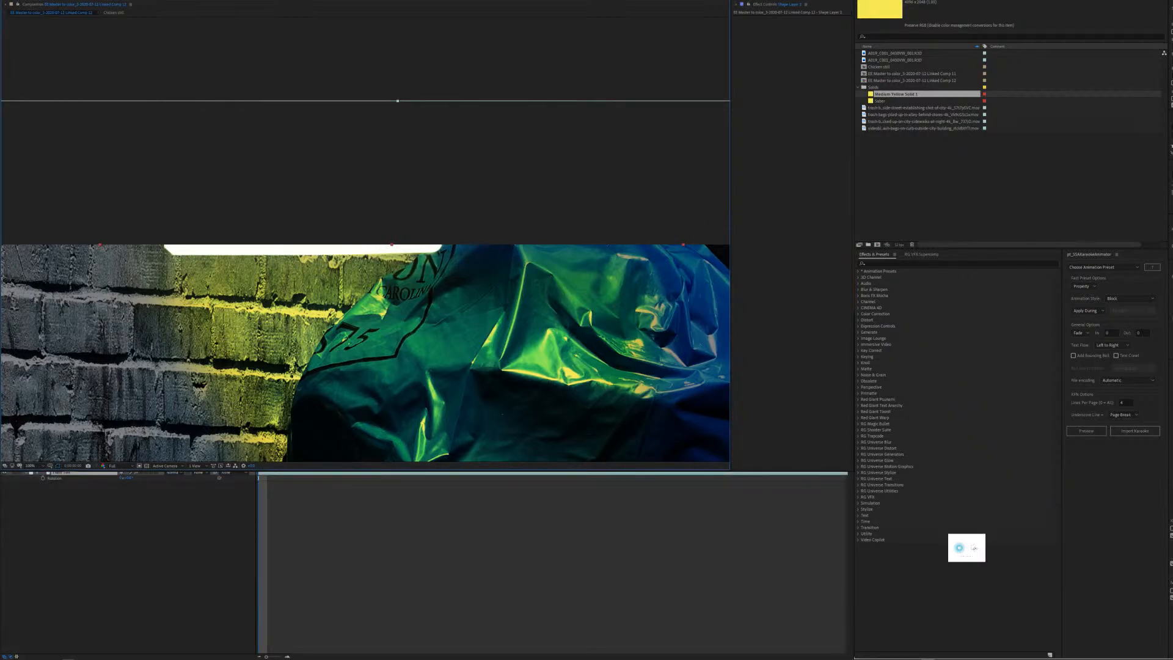
{"action": "left_click", "coordinate": [93, 489]}
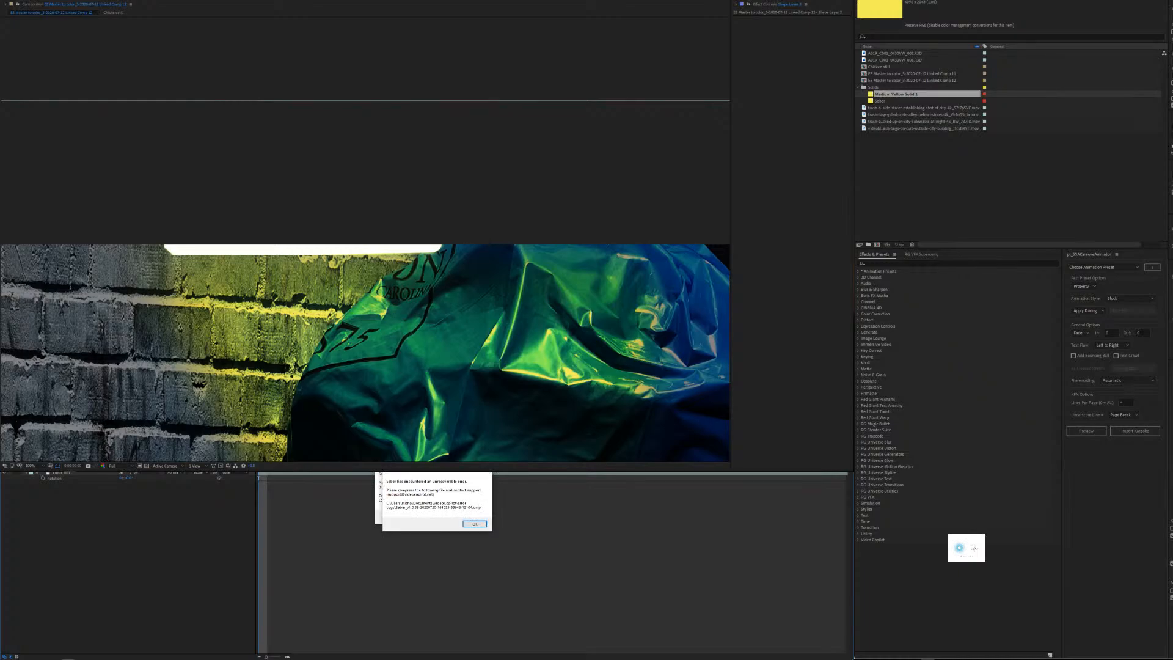
{"action": "key", "text": "Return"}
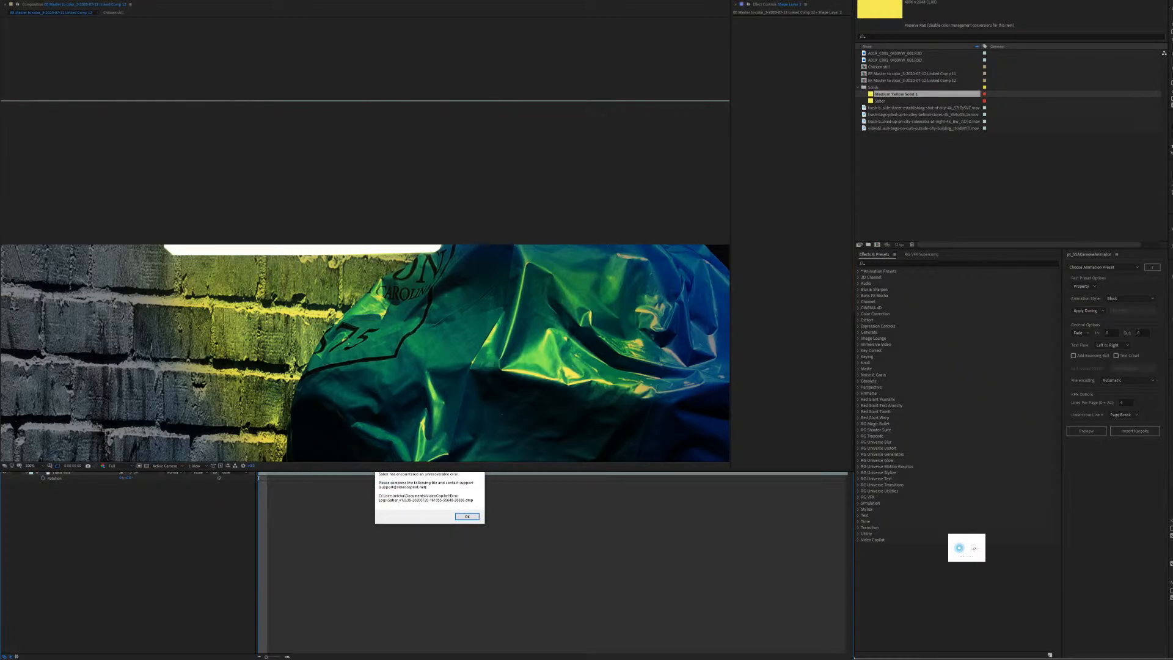